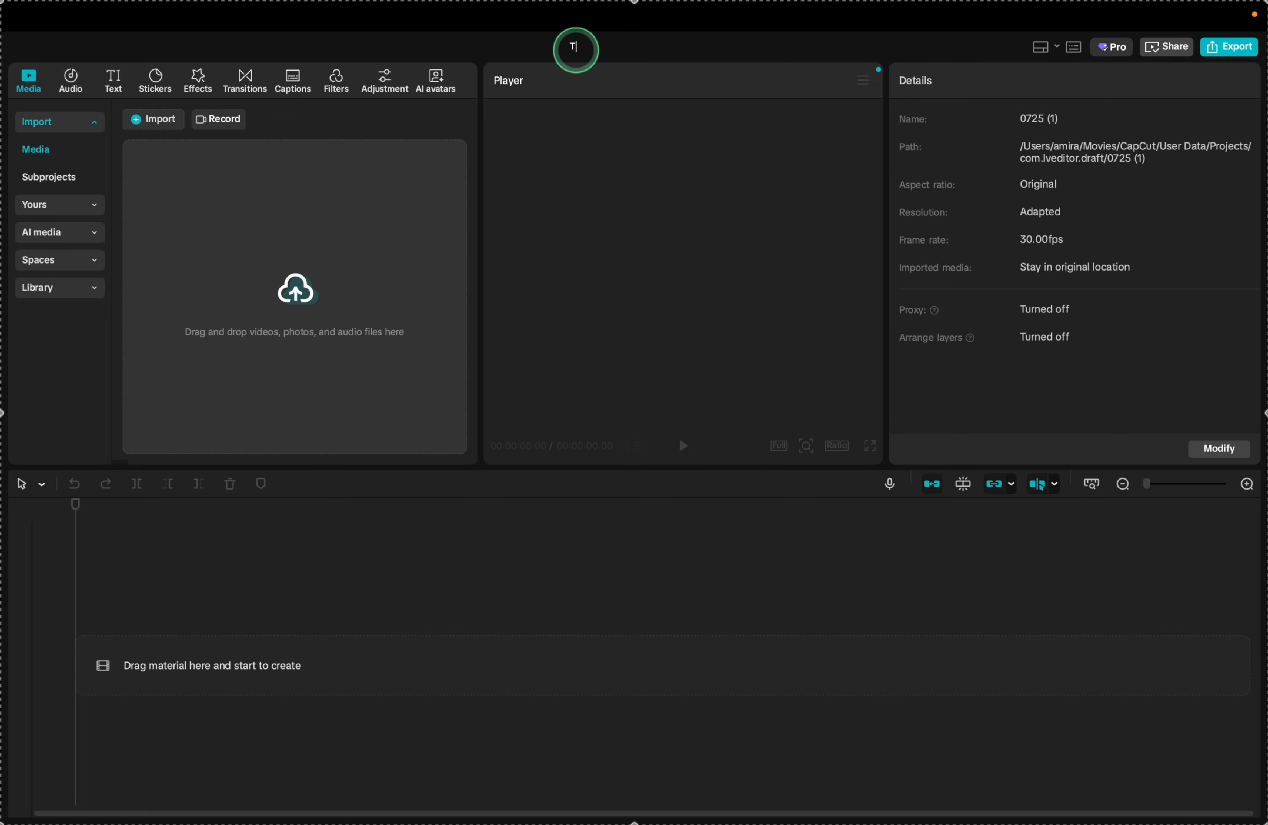
Name the project Tutorial.
{"action": "key", "text": "Return"}
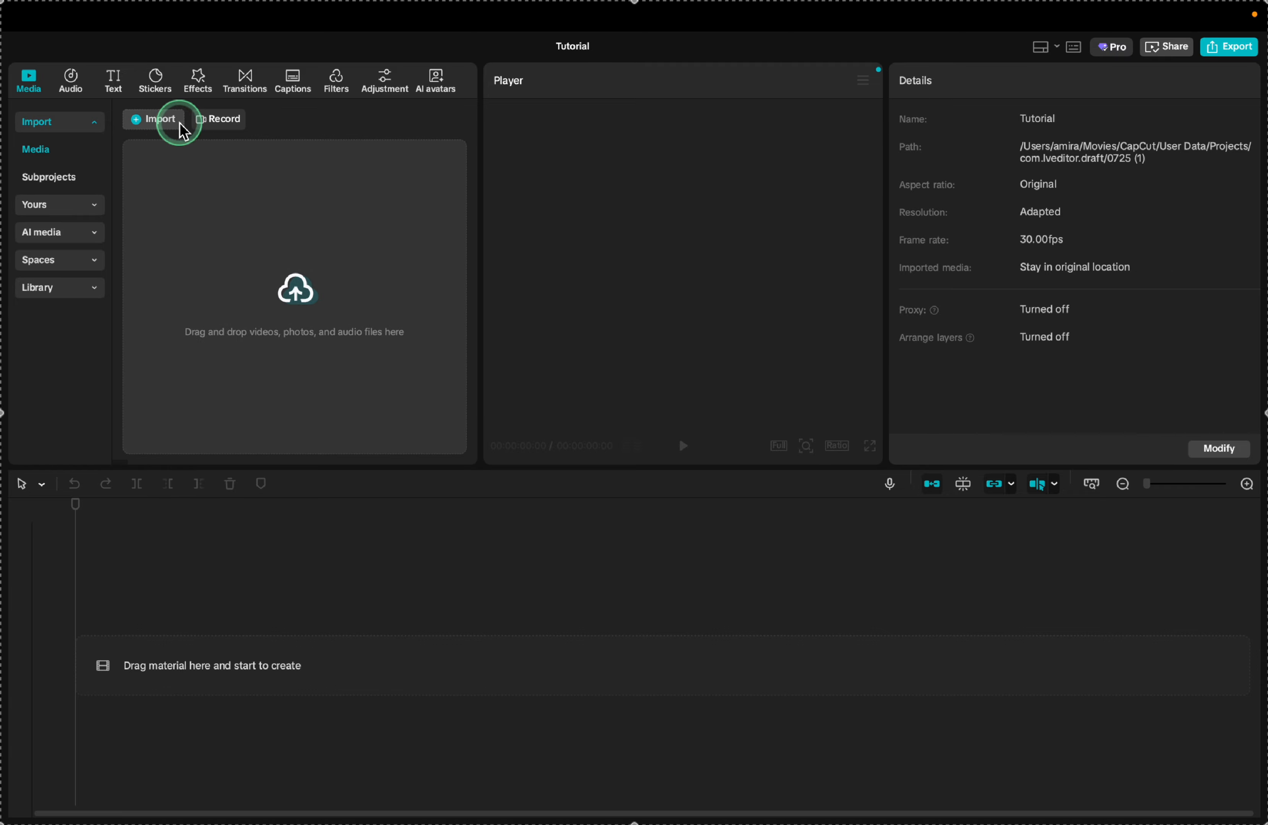
Import 5.raw.mp4 from the Raw reels folder in Finder and place it at the start of the timeline.
{"action": "left_click", "coordinate": [159, 127]}
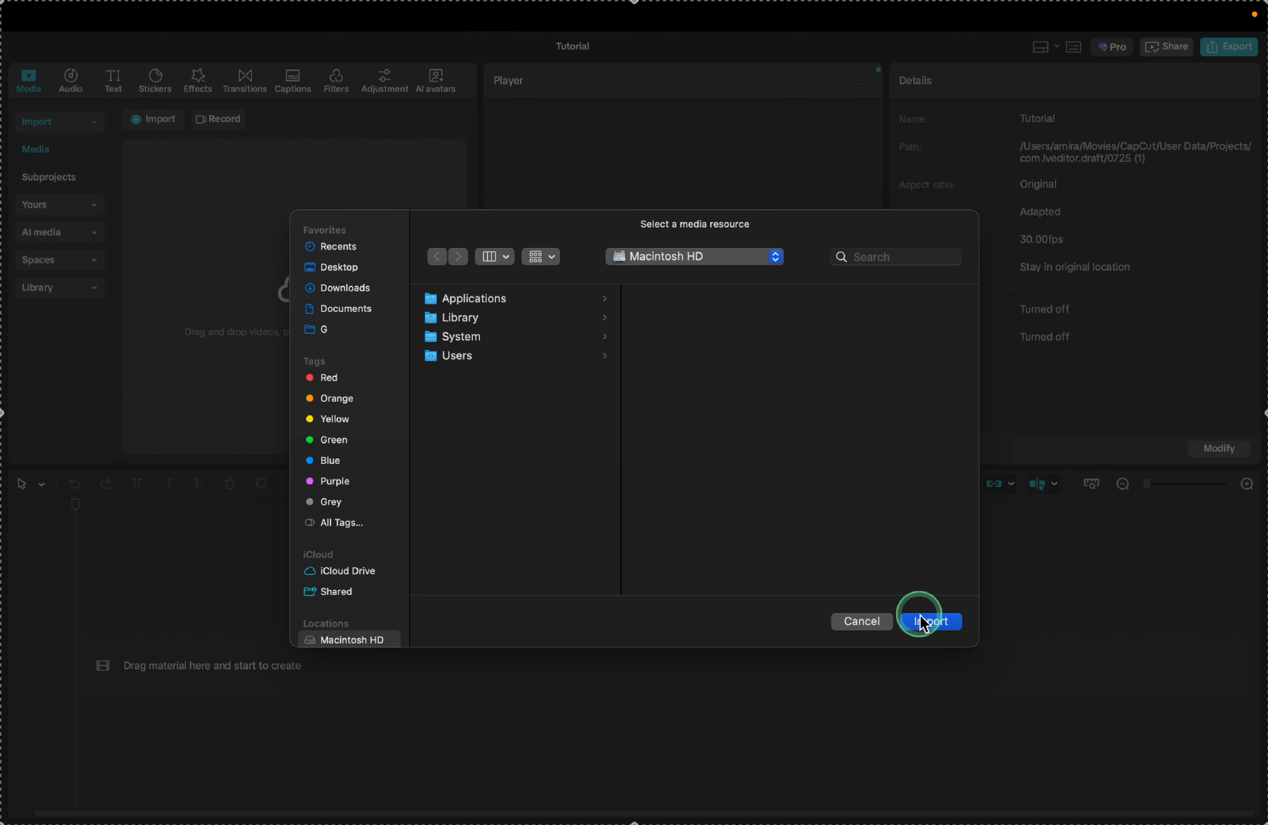
{"action": "left_click", "coordinate": [879, 619]}
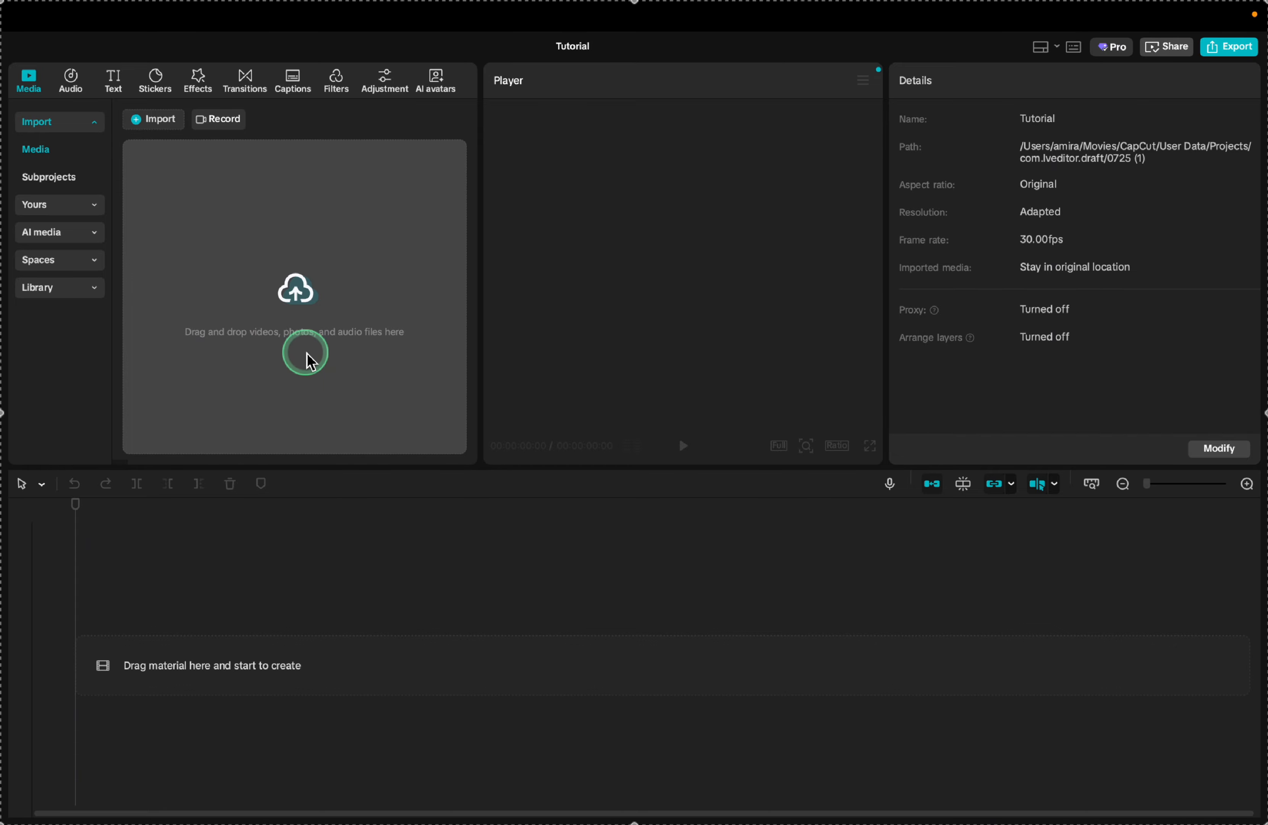
{"action": "left_click", "coordinate": [269, 785]}
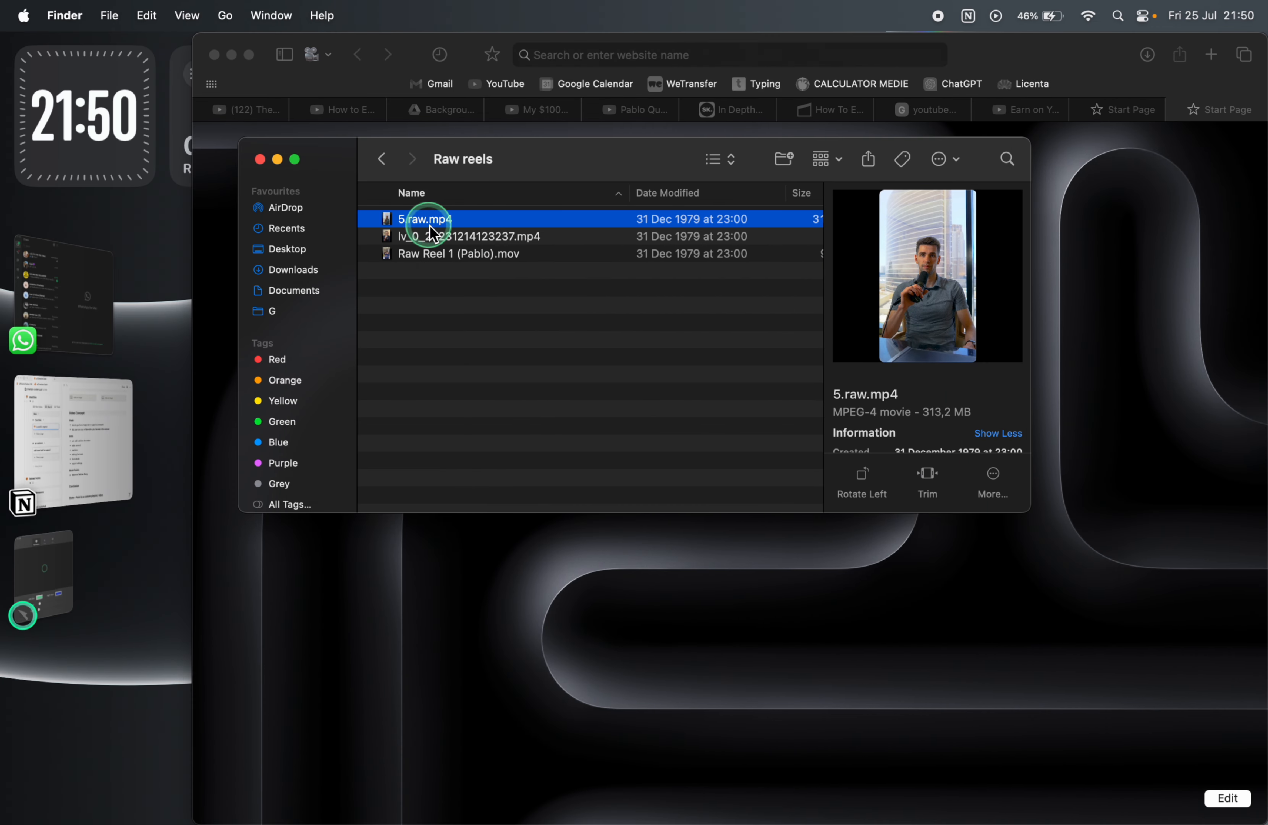
{"action": "left_click_drag", "start_coordinate": [425, 224], "coordinate": [198, 650]}
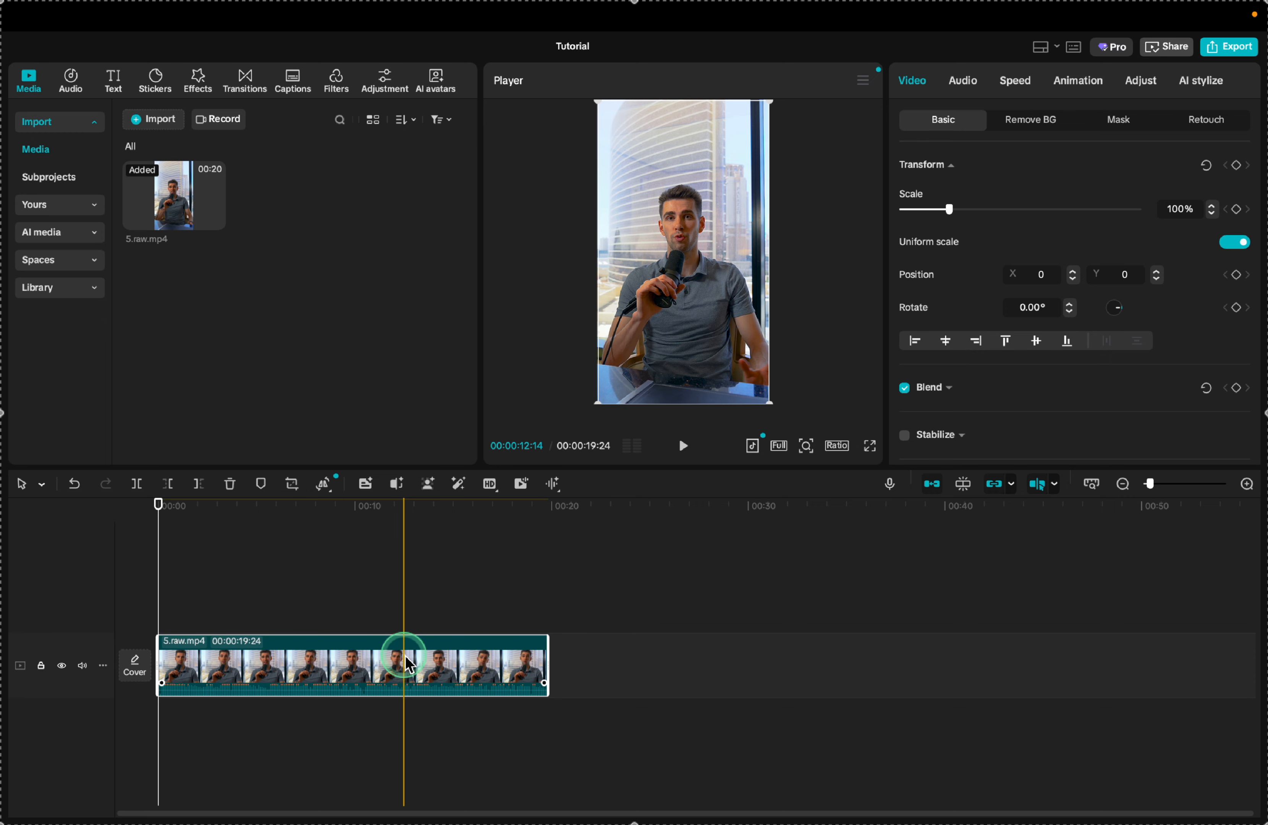
Split the 5.raw.mp4 clip about 4 frames in and delete the short opening piece.
{"action": "scroll", "coordinate": [410, 664], "scroll_direction": "up", "scroll_amount": 5}
{"action": "scroll", "coordinate": [410, 664], "scroll_direction": "down", "scroll_amount": 5}
{"action": "scroll", "coordinate": [410, 664], "scroll_direction": "up", "scroll_amount": 5}
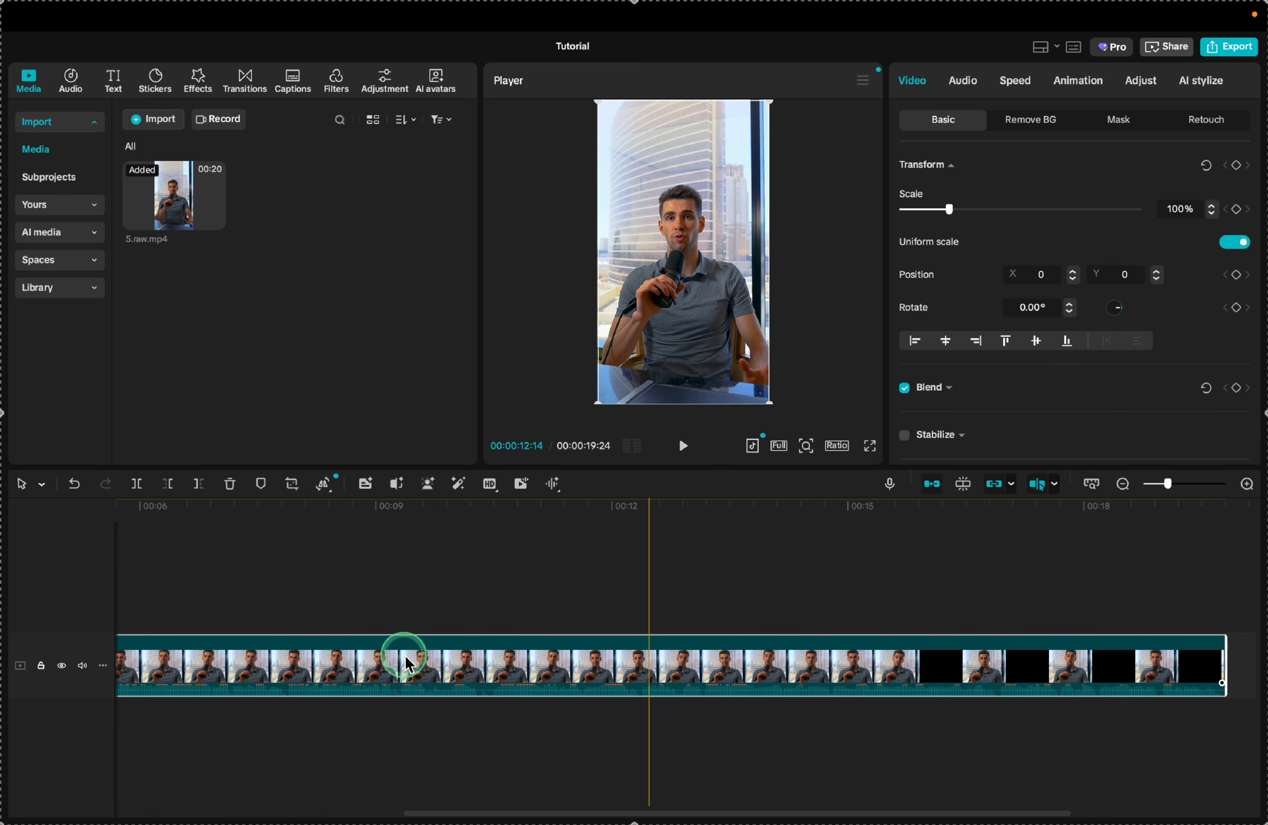
{"action": "scroll", "coordinate": [410, 664], "scroll_direction": "down", "scroll_amount": 2}
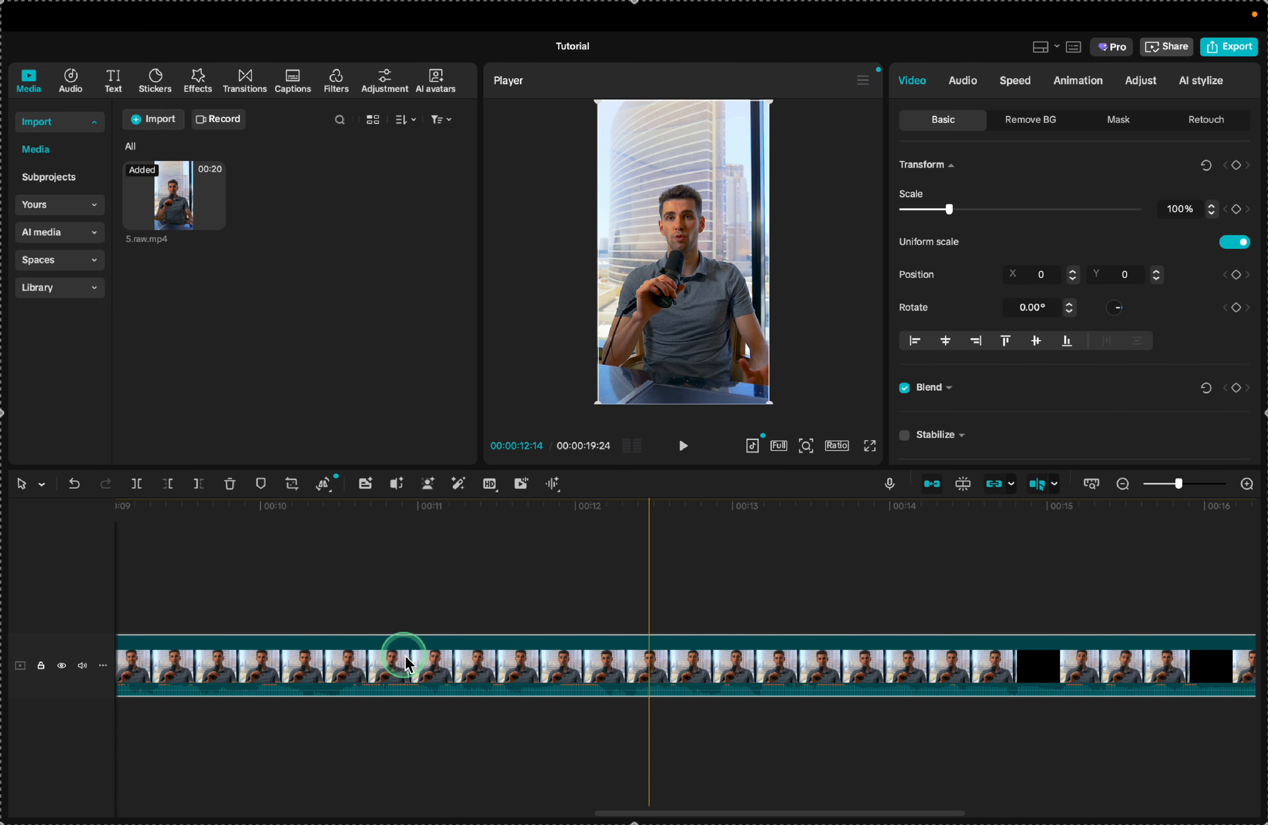
{"action": "scroll", "coordinate": [410, 664], "scroll_direction": "left", "scroll_amount": 10}
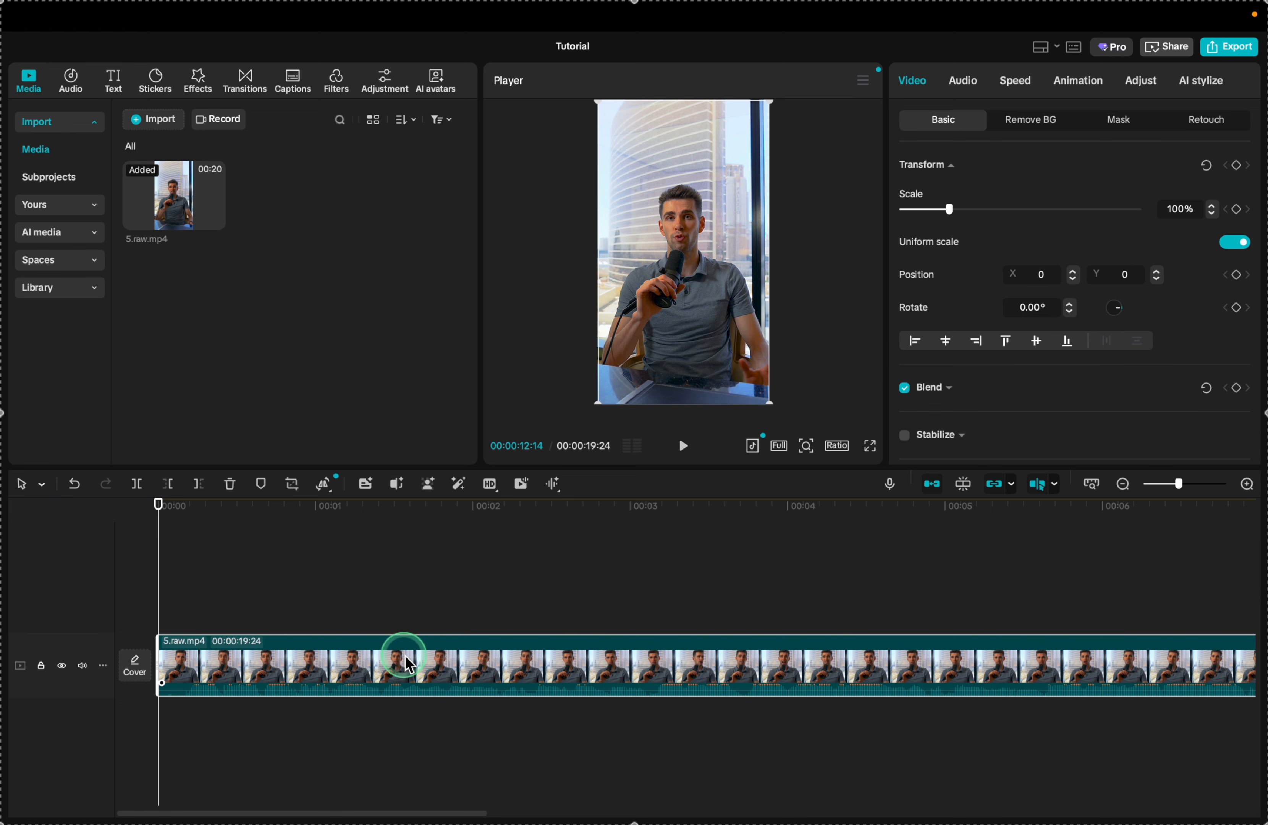
{"action": "scroll", "coordinate": [408, 664], "scroll_direction": "right", "scroll_amount": 15}
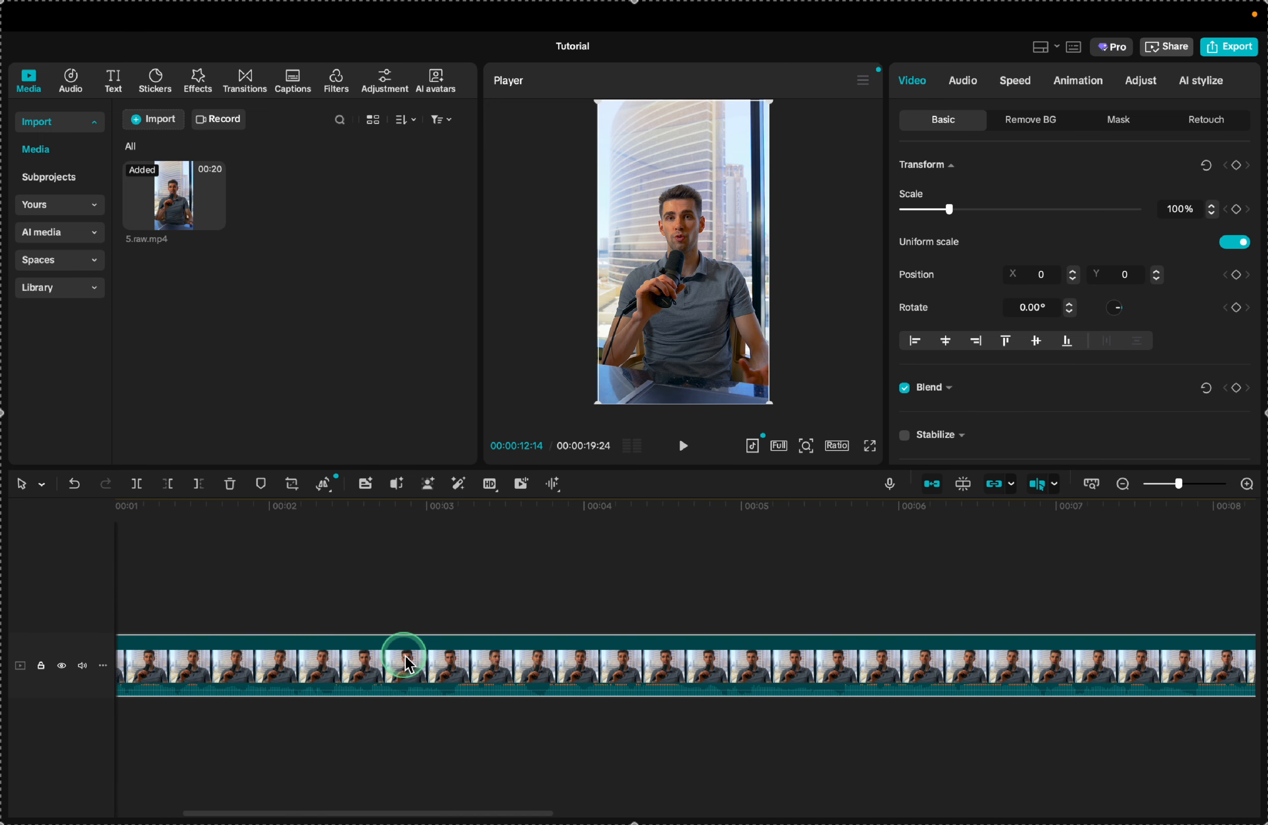
{"action": "key", "text": "Home"}
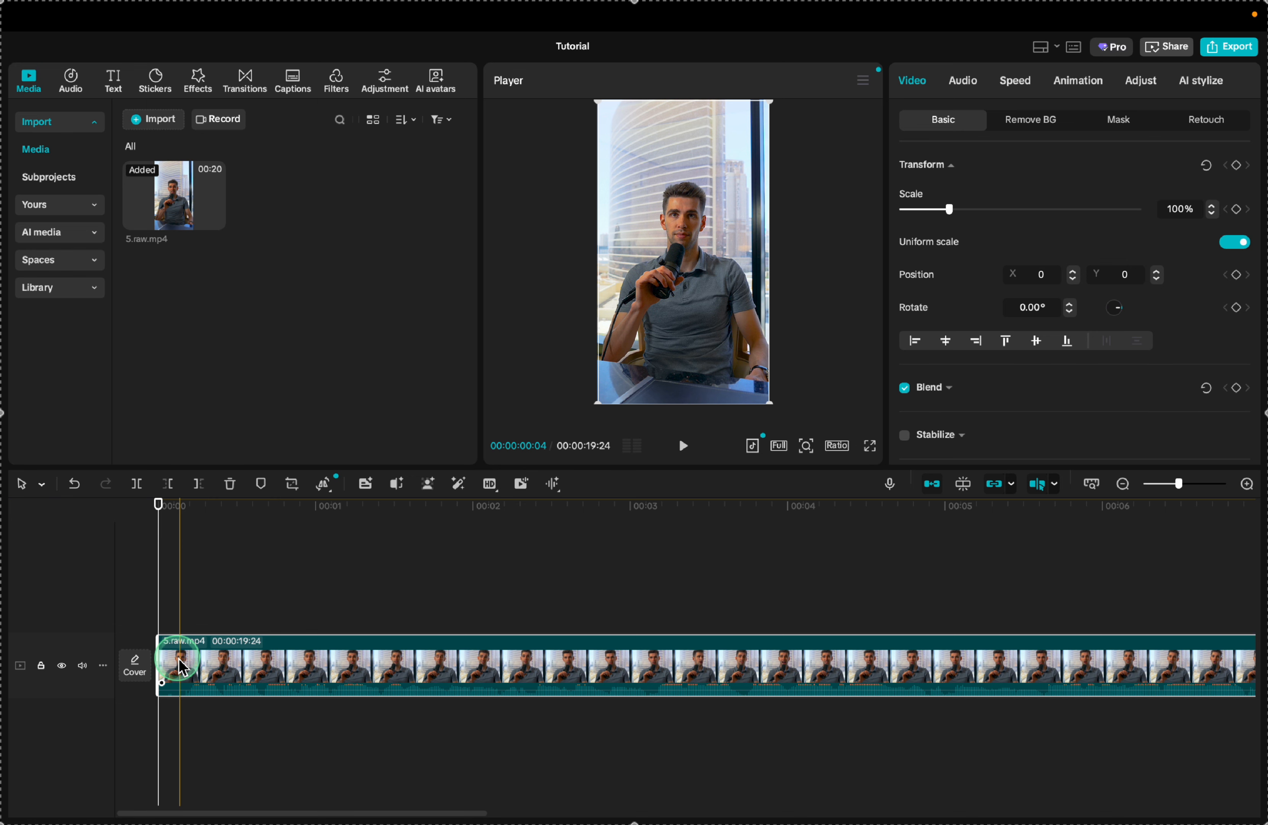
{"action": "key", "text": "super+b"}
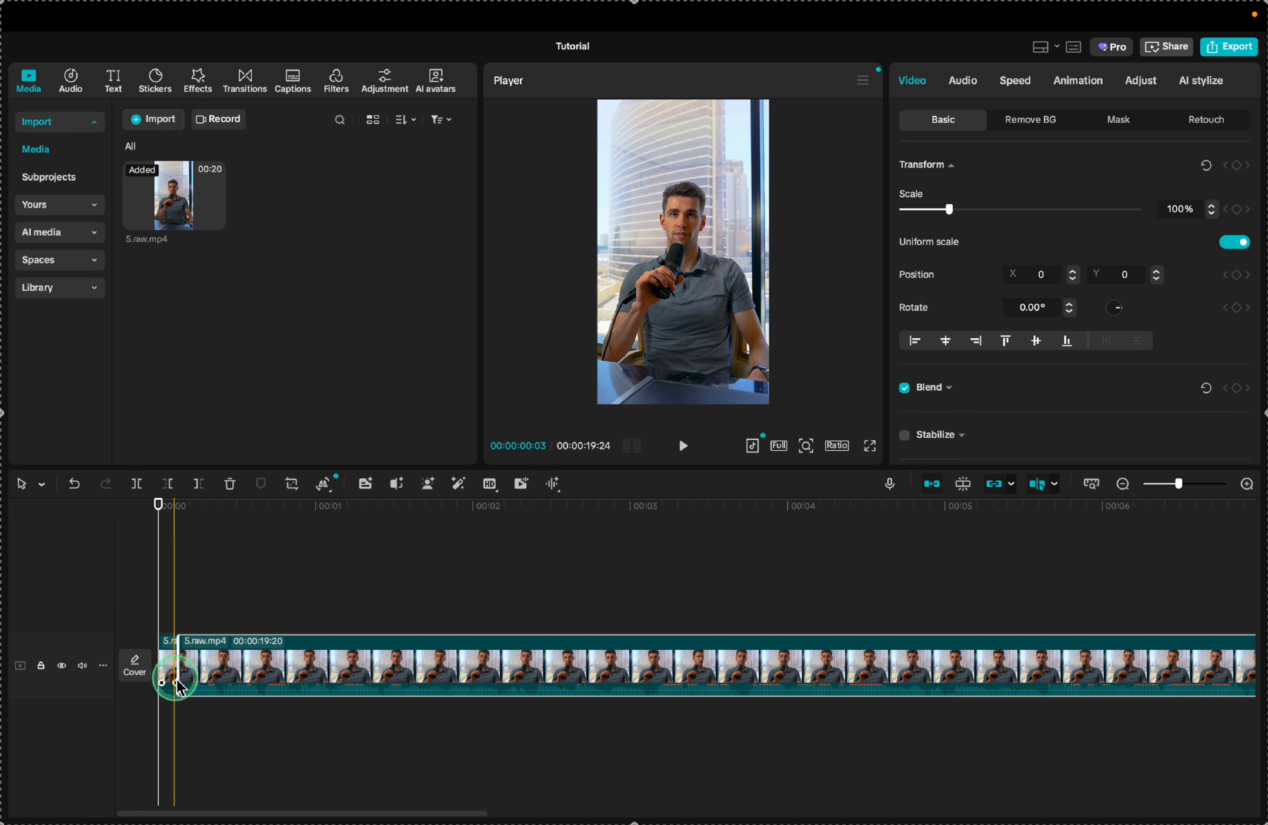
{"action": "left_click", "coordinate": [169, 671]}
{"action": "key", "text": "Delete"}
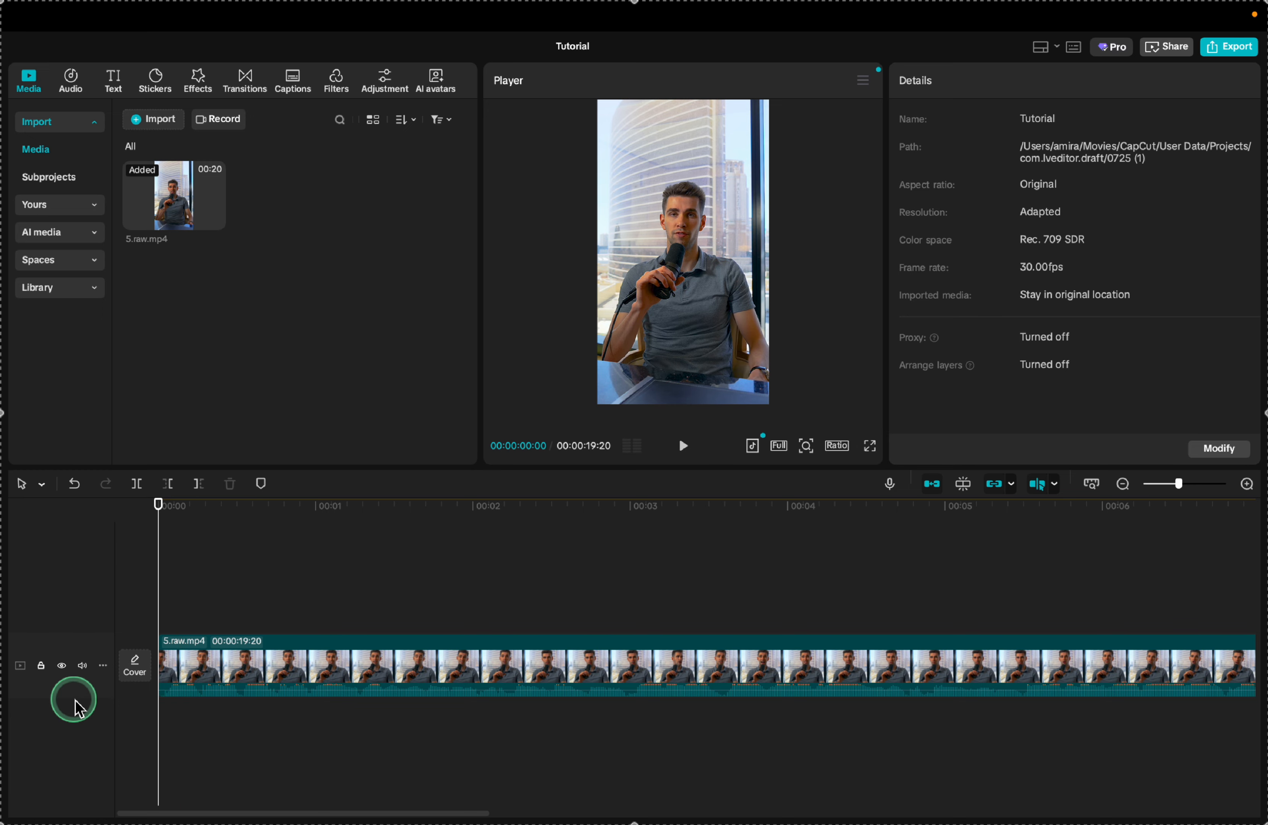
Enlarge the video track's height and inspect the clip's audio waveform.
{"action": "left_click_drag", "start_coordinate": [77, 706], "coordinate": [80, 779]}
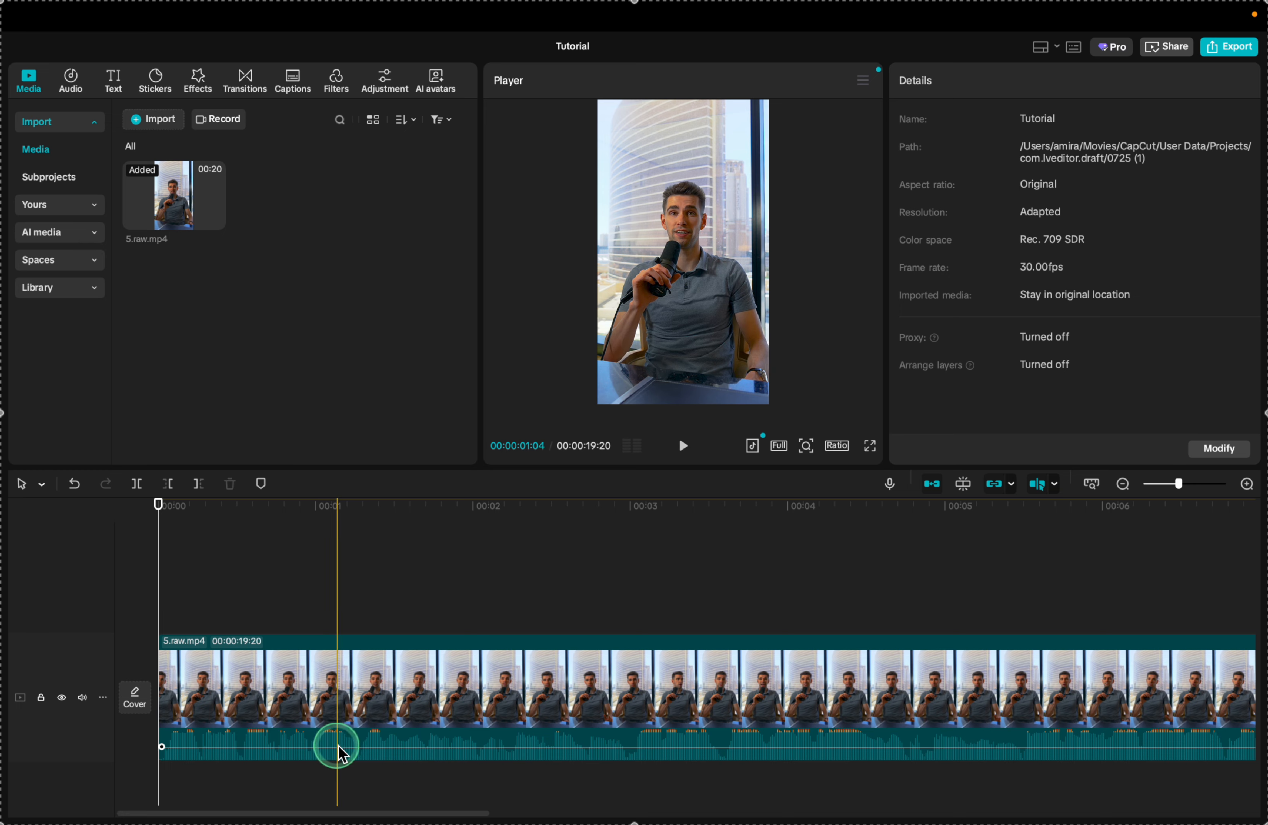
{"action": "scroll", "coordinate": [546, 753], "scroll_direction": "right", "scroll_amount": 10}
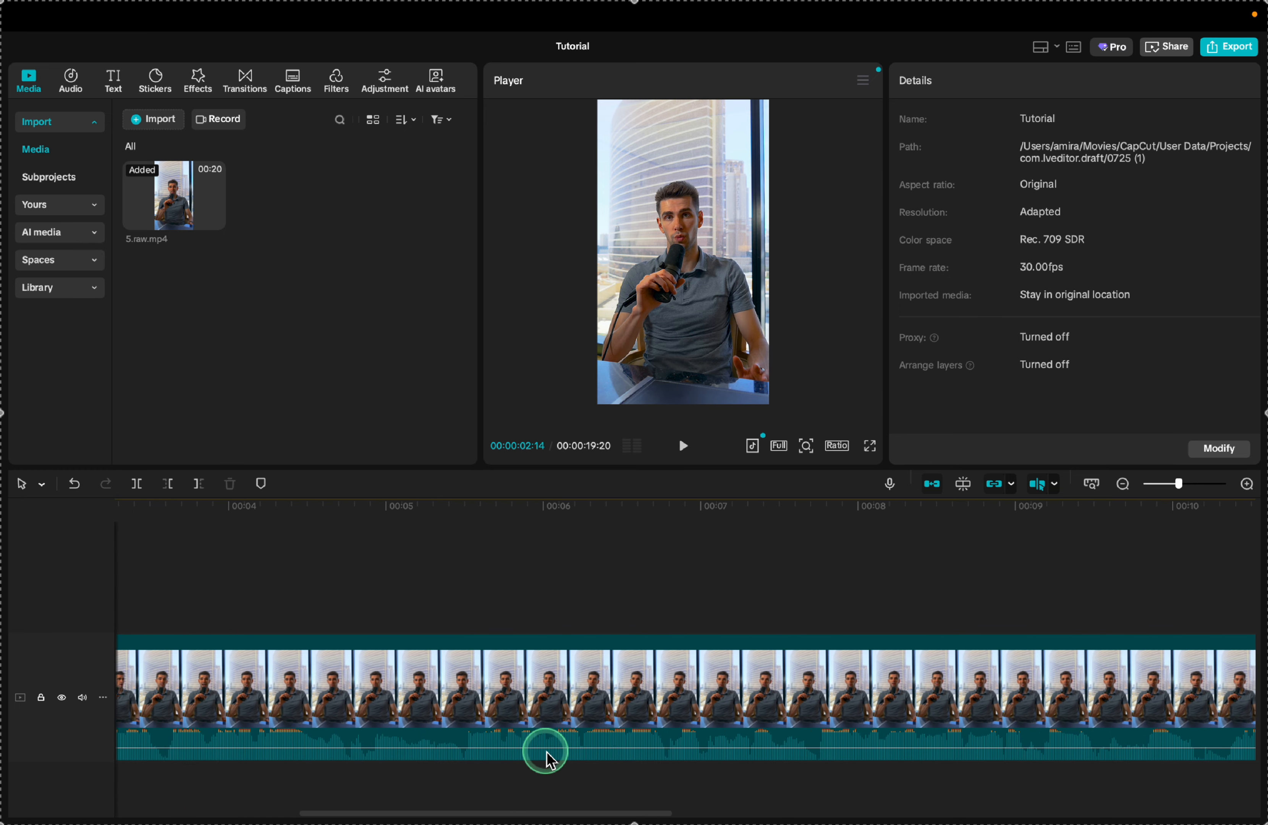
{"action": "scroll", "coordinate": [547, 752], "scroll_direction": "right", "scroll_amount": 6}
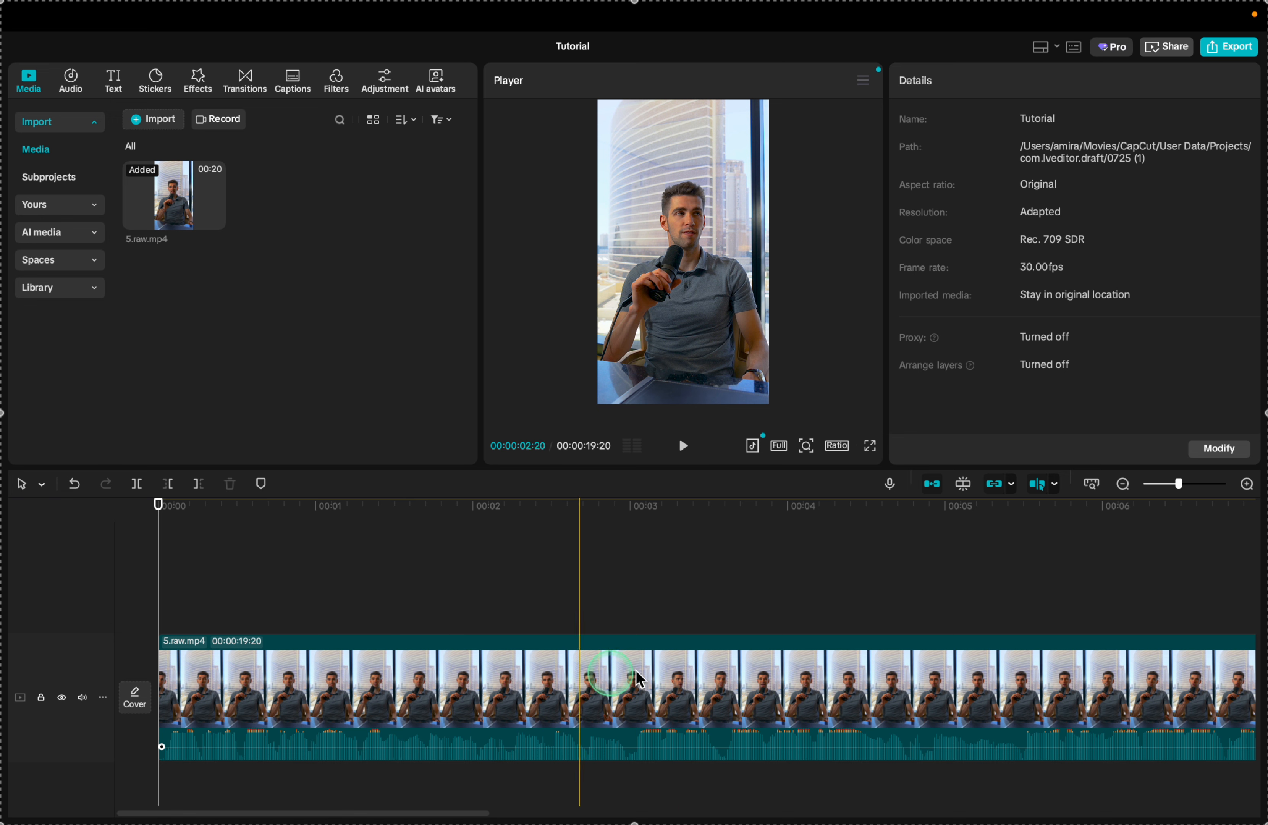
Try Auto adjust on the 5.raw.mp4 clip with its intensity reduced below 80.
{"action": "left_click", "coordinate": [578, 661]}
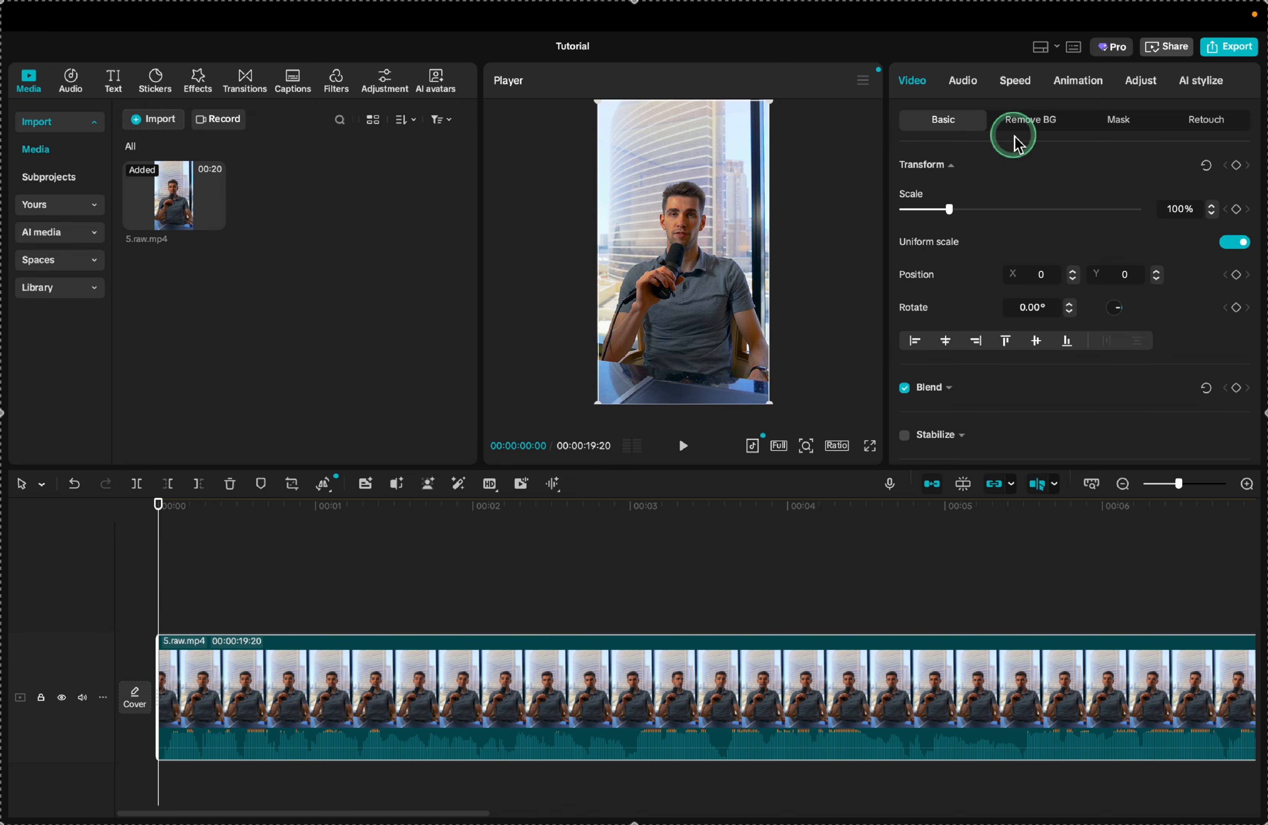
{"action": "left_click", "coordinate": [1144, 89]}
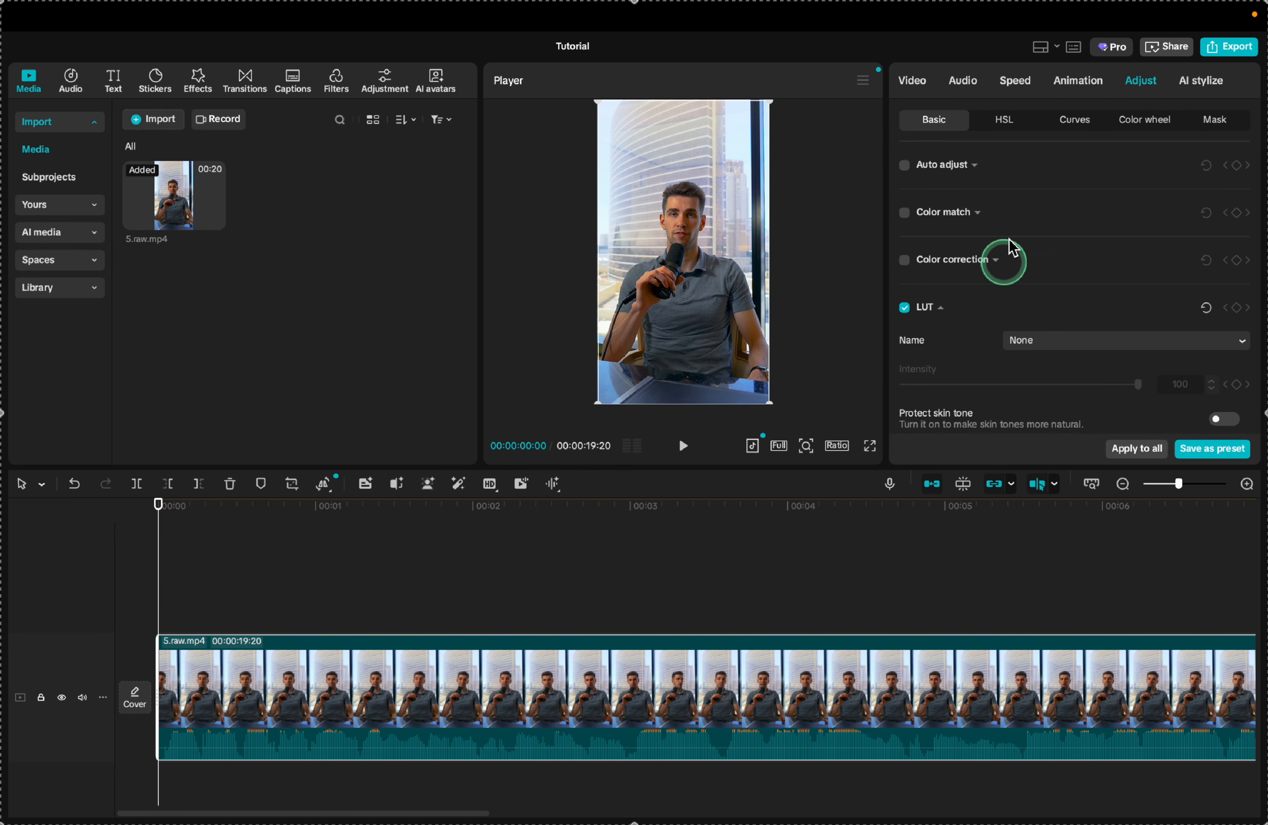
{"action": "left_click", "coordinate": [904, 165]}
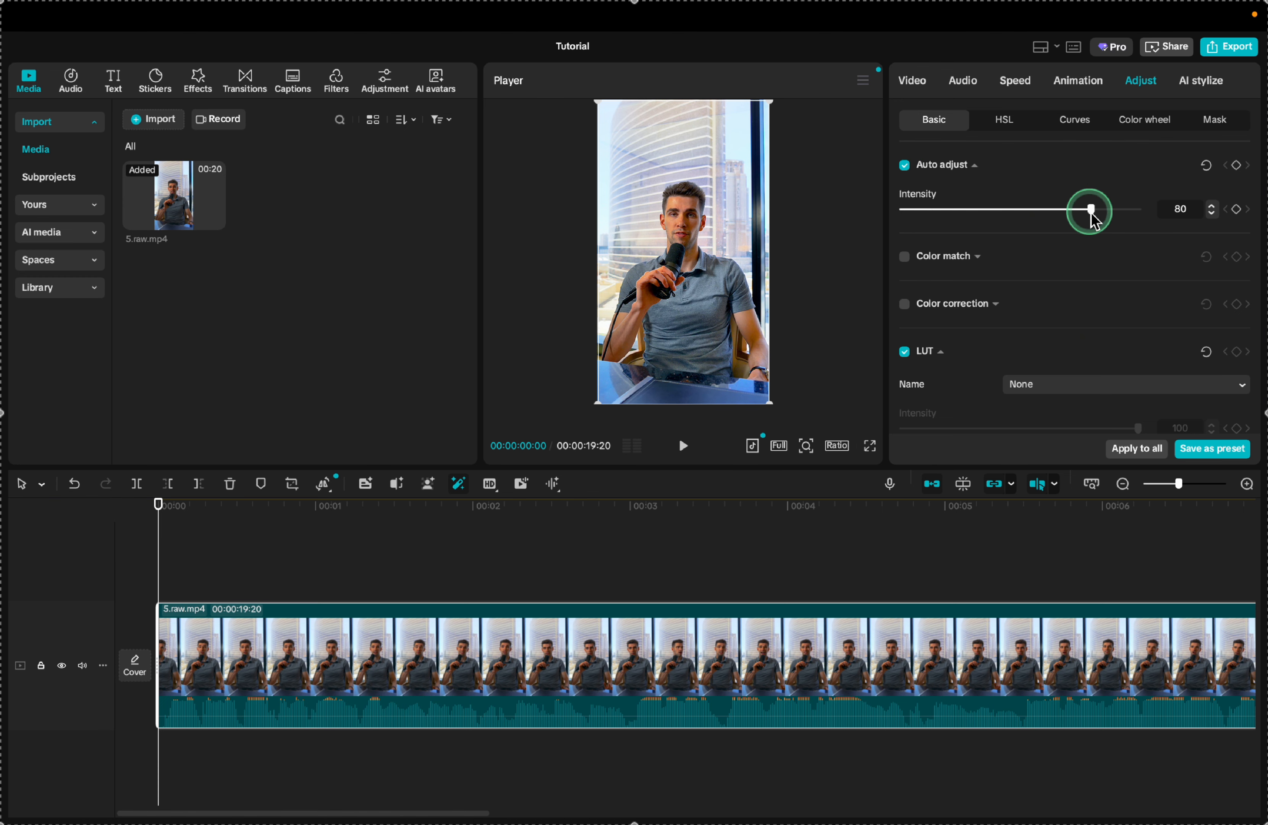
{"action": "left_click_drag", "start_coordinate": [1091, 215], "coordinate": [1019, 218]}
Fine-tune the clip's basic colour and lightness adjustments manually to give the picture a darker look.
{"action": "scroll", "coordinate": [1020, 219], "scroll_direction": "down", "scroll_amount": 6}
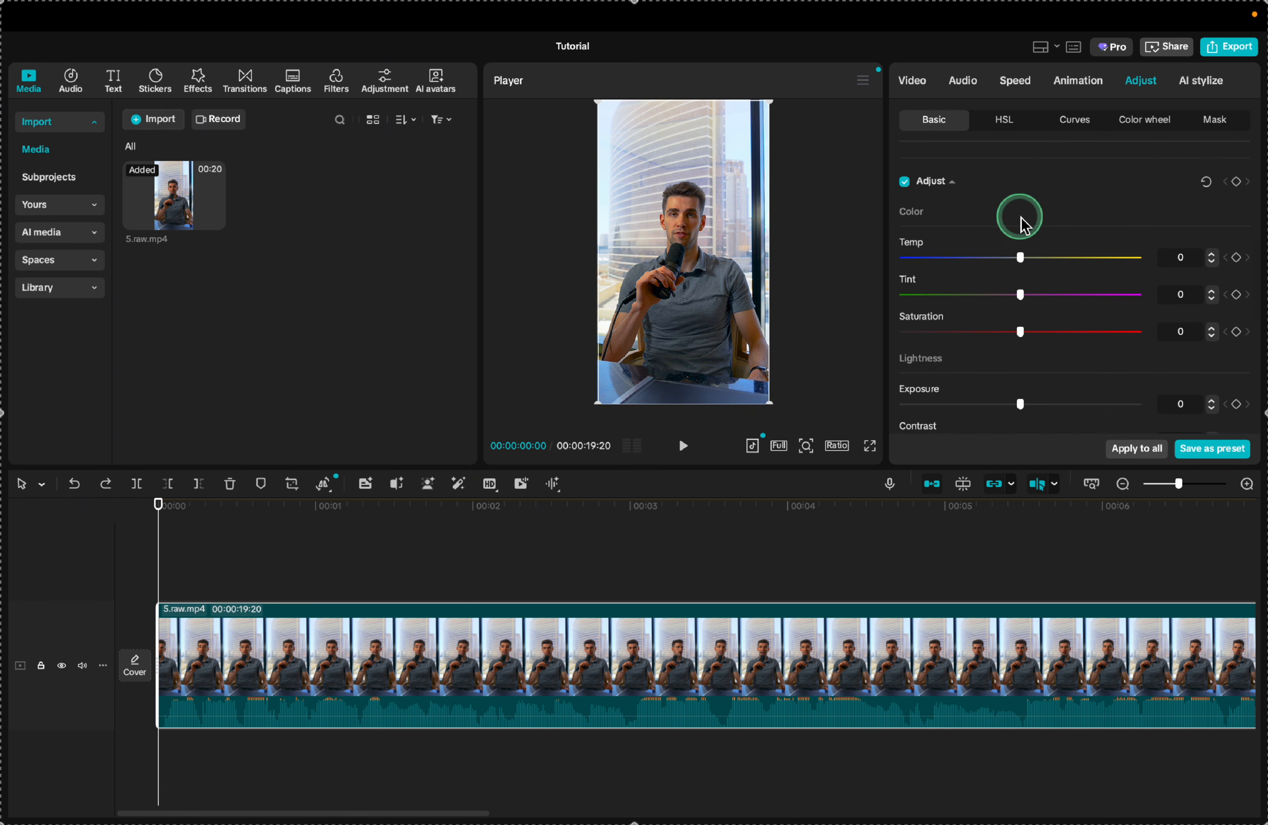
{"action": "scroll", "coordinate": [1025, 284], "scroll_direction": "down", "scroll_amount": 7}
{"action": "scroll", "coordinate": [1025, 284], "scroll_direction": "up", "scroll_amount": 6}
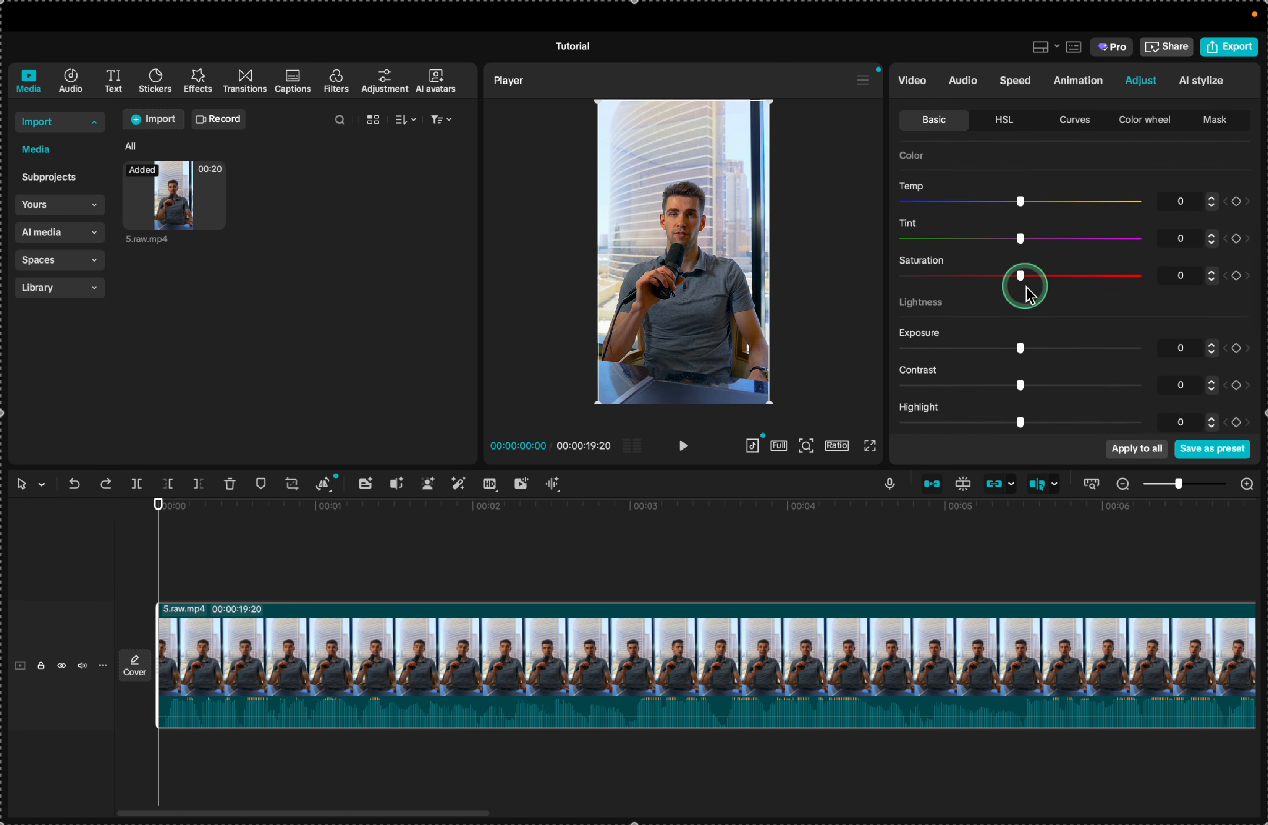
{"action": "scroll", "coordinate": [1029, 292], "scroll_direction": "up", "scroll_amount": 1}
{"action": "left_click_drag", "start_coordinate": [1023, 224], "coordinate": [1035, 293]}
{"action": "left_click", "coordinate": [1015, 258]}
{"action": "left_click", "coordinate": [1124, 291]}
{"action": "left_click_drag", "start_coordinate": [1020, 365], "coordinate": [1003, 335]}
{"action": "scroll", "coordinate": [1013, 363], "scroll_direction": "down", "scroll_amount": 2}
{"action": "left_click", "coordinate": [1017, 337]}
{"action": "scroll", "coordinate": [998, 363], "scroll_direction": "down", "scroll_amount": 2}
{"action": "left_click_drag", "start_coordinate": [1020, 372], "coordinate": [1019, 374]}
{"action": "mouse_move", "coordinate": [1020, 409]}
{"action": "left_mouse_down"}
{"action": "mouse_move", "coordinate": [1009, 410]}
{"action": "mouse_move", "coordinate": [1020, 412]}
{"action": "left_mouse_up"}
{"action": "scroll", "coordinate": [1020, 412], "scroll_direction": "down", "scroll_amount": 3}
{"action": "mouse_move", "coordinate": [1020, 323]}
{"action": "left_mouse_down"}
{"action": "mouse_move", "coordinate": [994, 325]}
{"action": "mouse_move", "coordinate": [1020, 324]}
{"action": "left_mouse_up"}
{"action": "scroll", "coordinate": [1020, 325], "scroll_direction": "down", "scroll_amount": 2}
{"action": "left_click_drag", "start_coordinate": [903, 308], "coordinate": [948, 419]}
{"action": "left_click_drag", "start_coordinate": [948, 419], "coordinate": [903, 419]}
Try shifting the clip's shadows slightly towards blue, about 0.02, with the Primary color wheel.
{"action": "left_click", "coordinate": [1075, 120]}
{"action": "left_click", "coordinate": [1141, 120]}
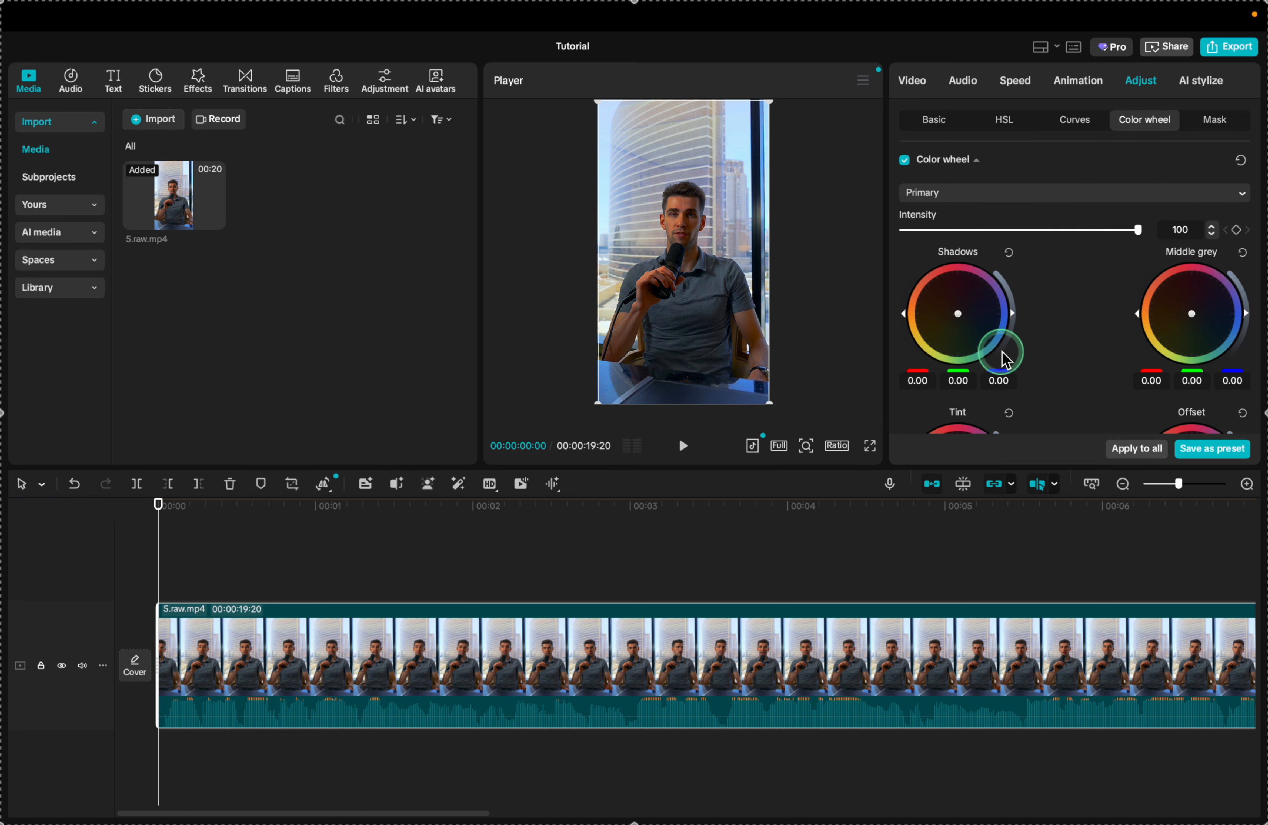
{"action": "scroll", "coordinate": [1027, 335], "scroll_direction": "down", "scroll_amount": 3}
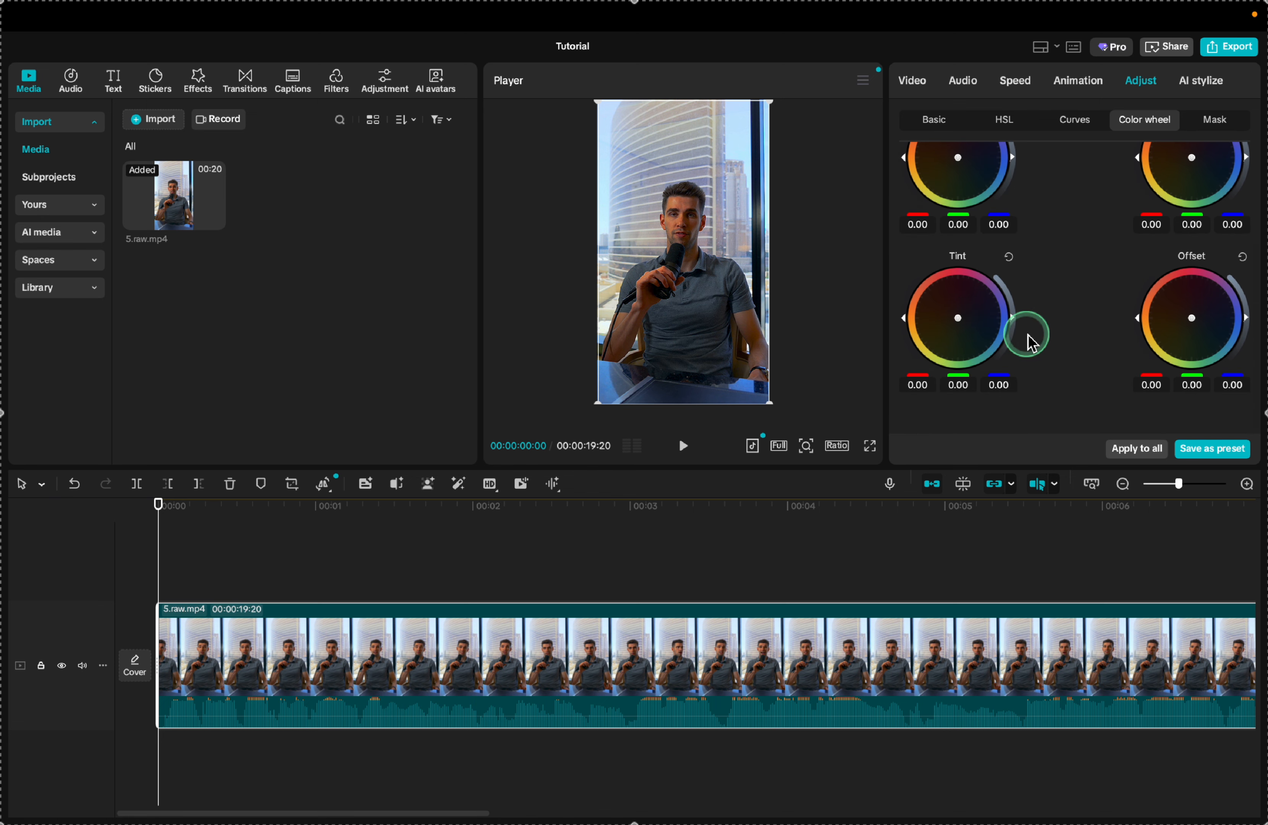
{"action": "scroll", "coordinate": [1027, 334], "scroll_direction": "up", "scroll_amount": 3}
{"action": "left_click_drag", "start_coordinate": [955, 311], "coordinate": [960, 313]}
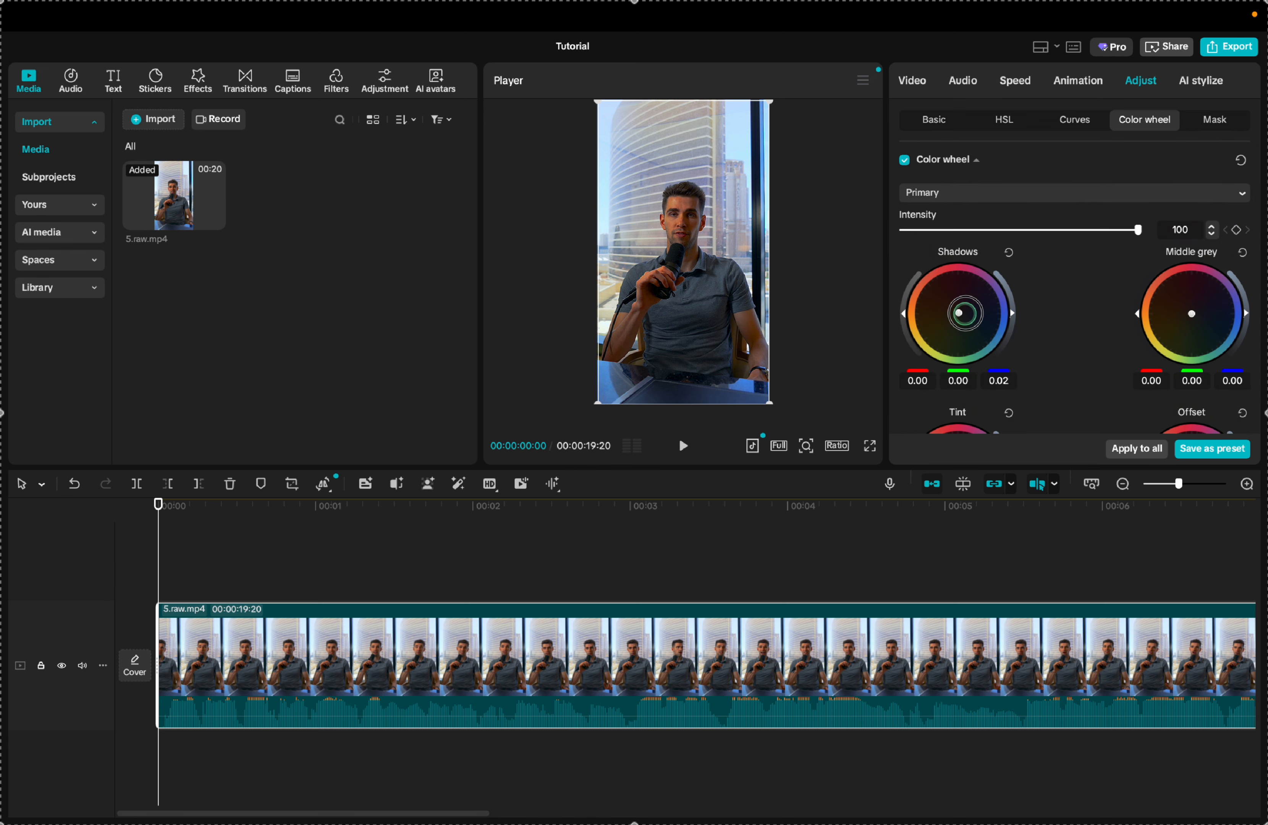
Try an HSL change on the clip's blues with saturation 100, brightness 98 and a hue shifted towards purple.
{"action": "left_click", "coordinate": [1005, 121]}
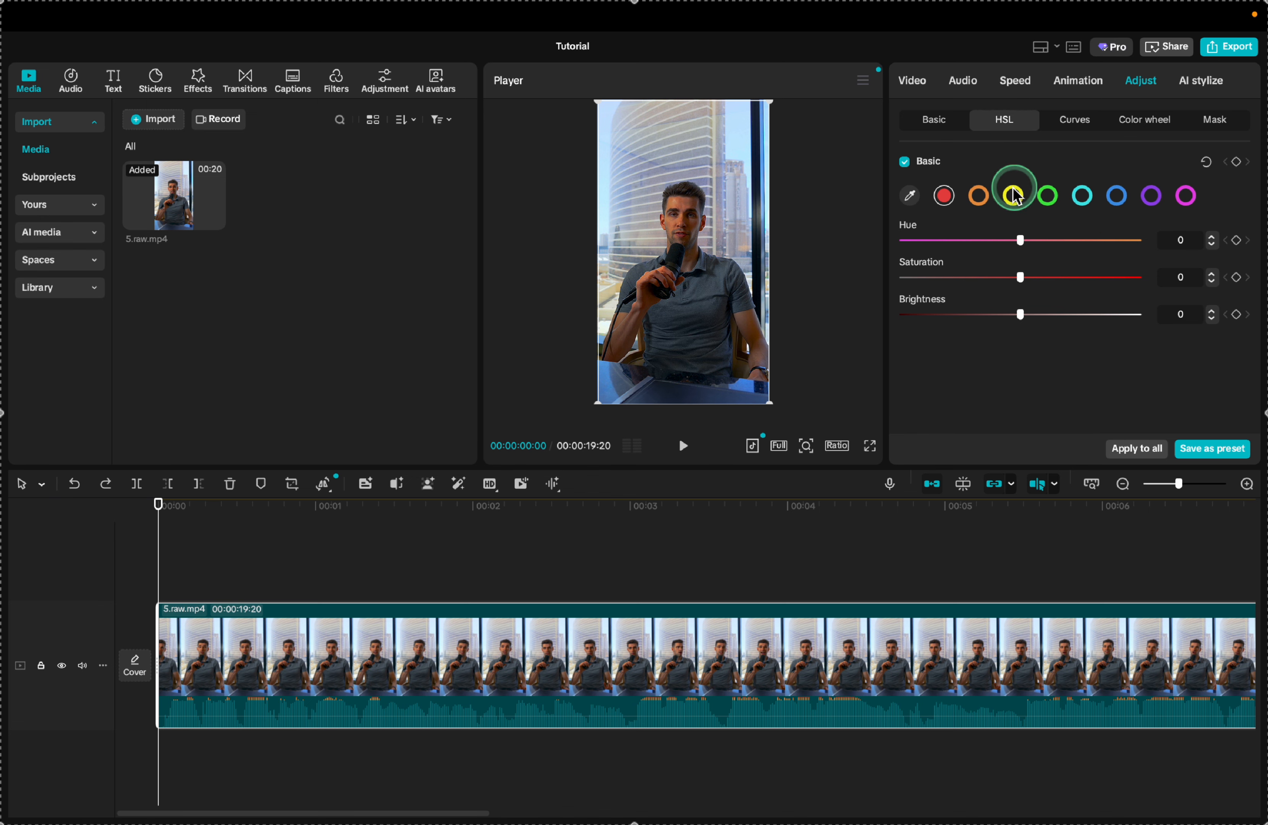
{"action": "left_click", "coordinate": [1116, 196]}
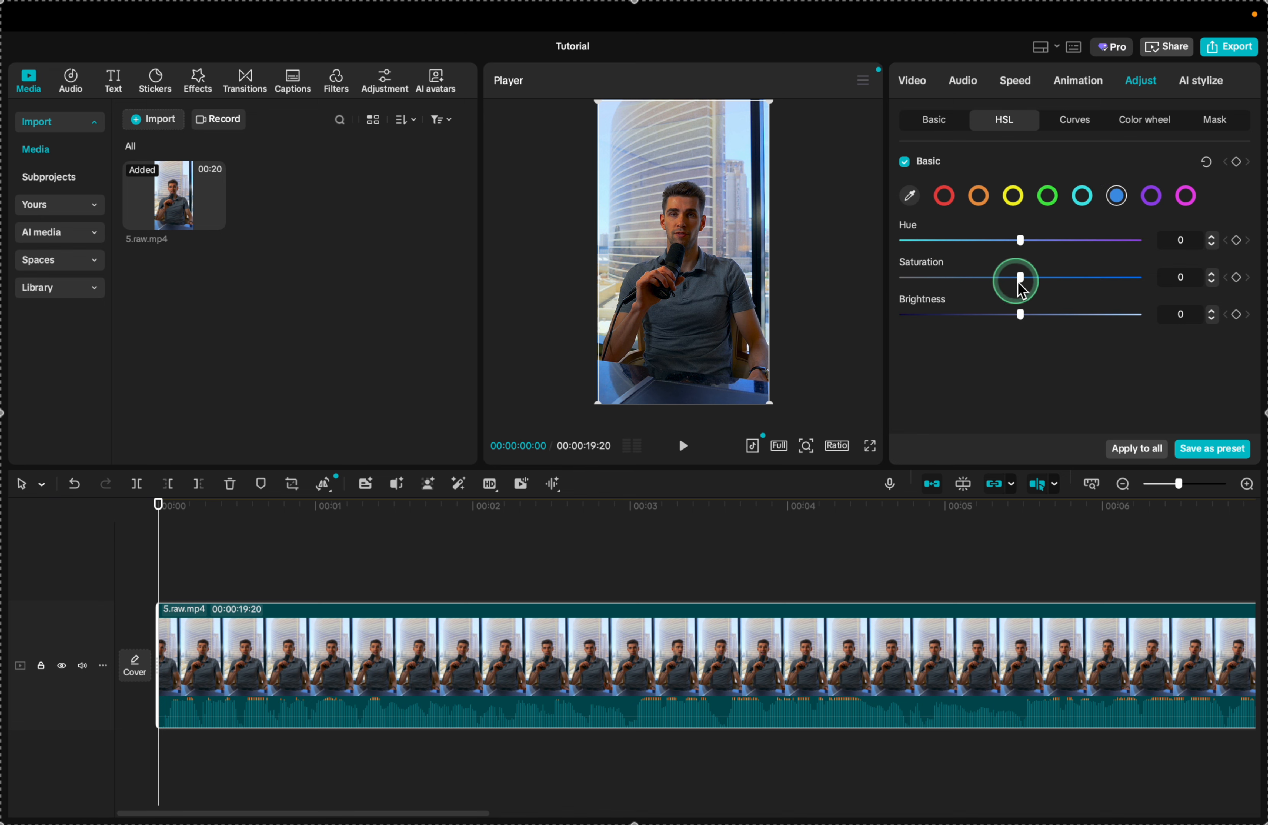
{"action": "left_click_drag", "start_coordinate": [1024, 283], "coordinate": [1138, 278]}
{"action": "left_click_drag", "start_coordinate": [1045, 314], "coordinate": [1135, 316]}
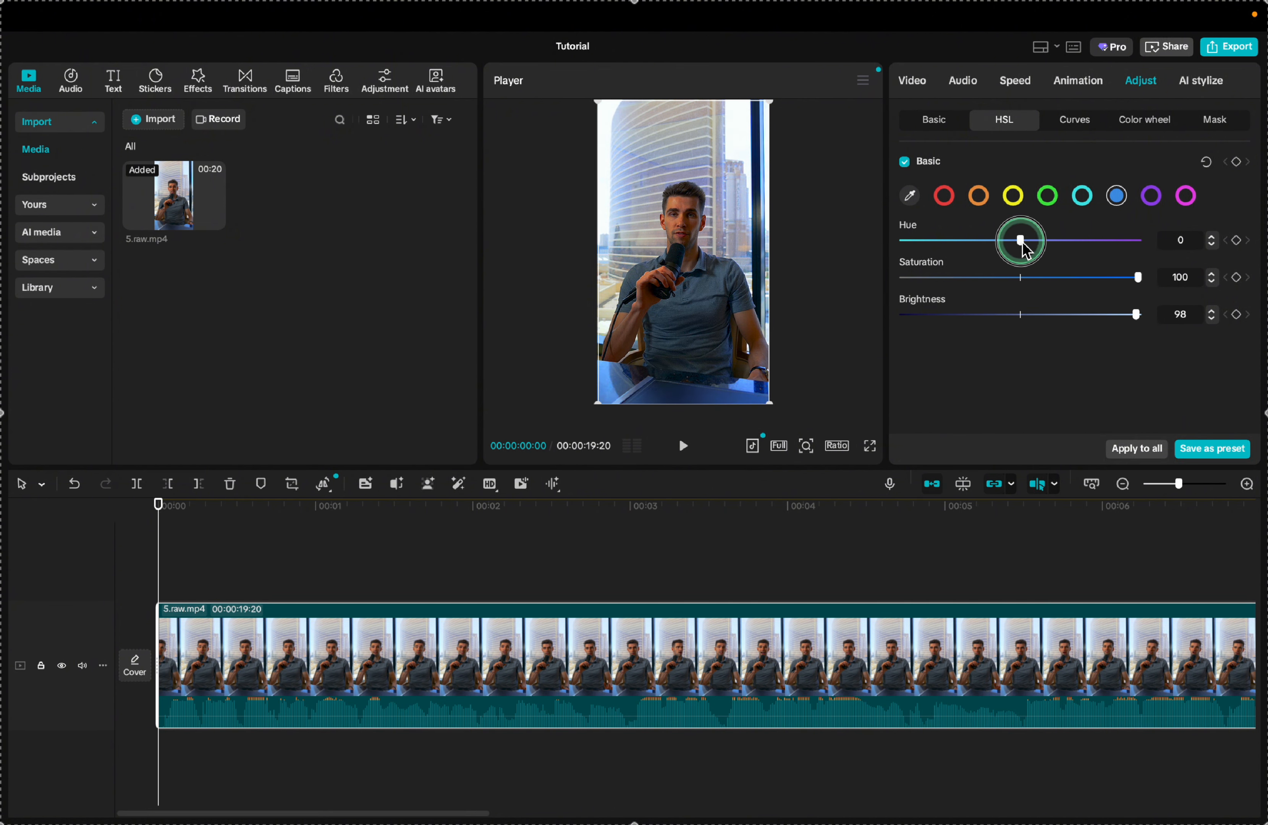
{"action": "left_click_drag", "start_coordinate": [1020, 240], "coordinate": [1120, 249]}
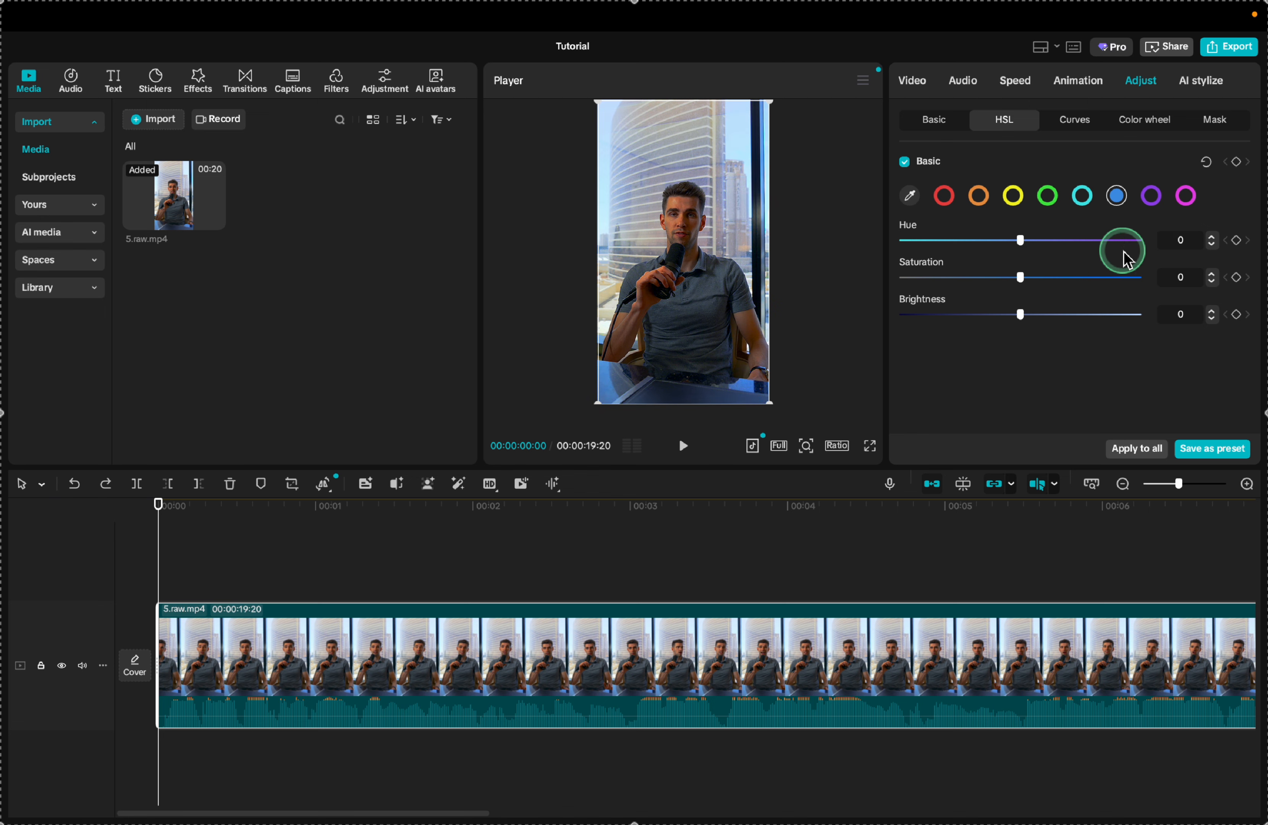
{"action": "left_click", "coordinate": [937, 126]}
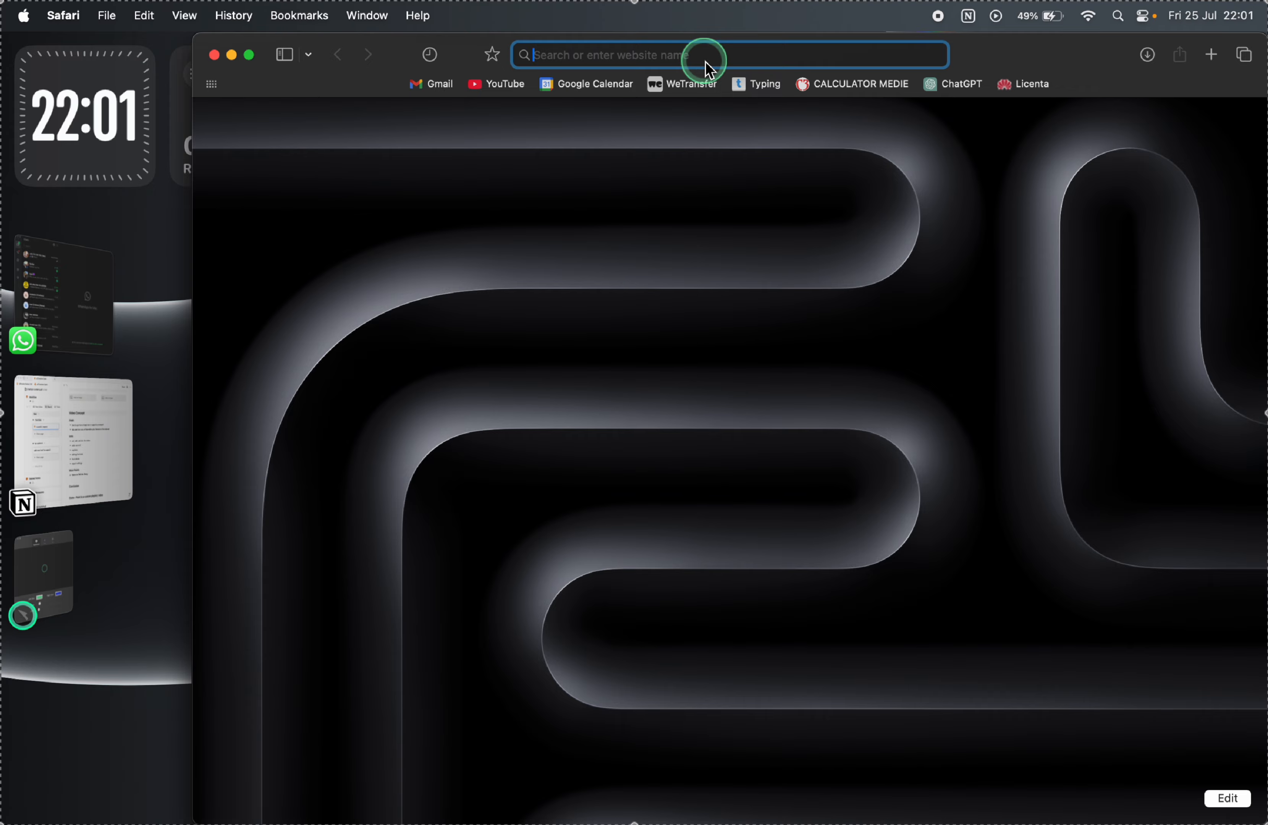
Switch to Safari and search Google Images for "black background".
{"action": "type", "text": "black ba"}
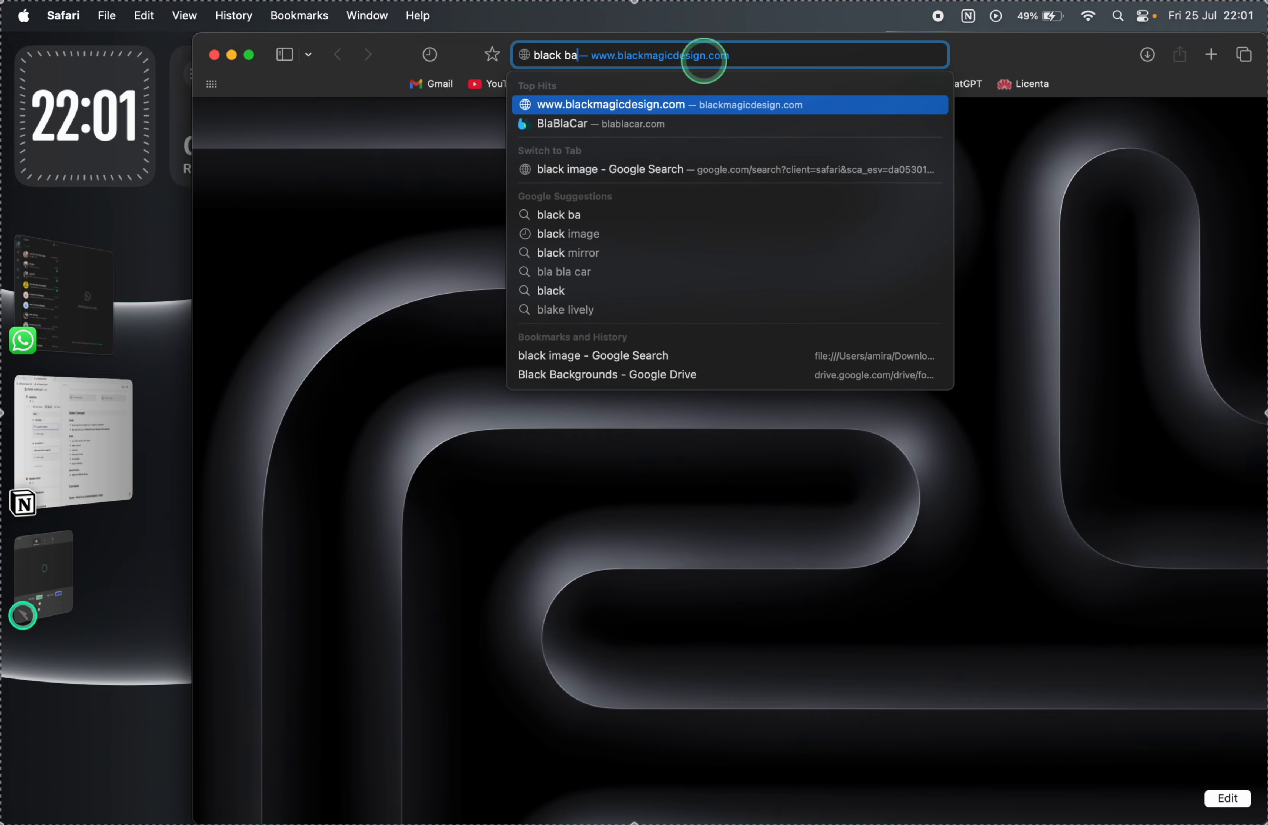
{"action": "key", "text": "Down"}
{"action": "key", "text": "Down"}
{"action": "key", "text": "Return"}
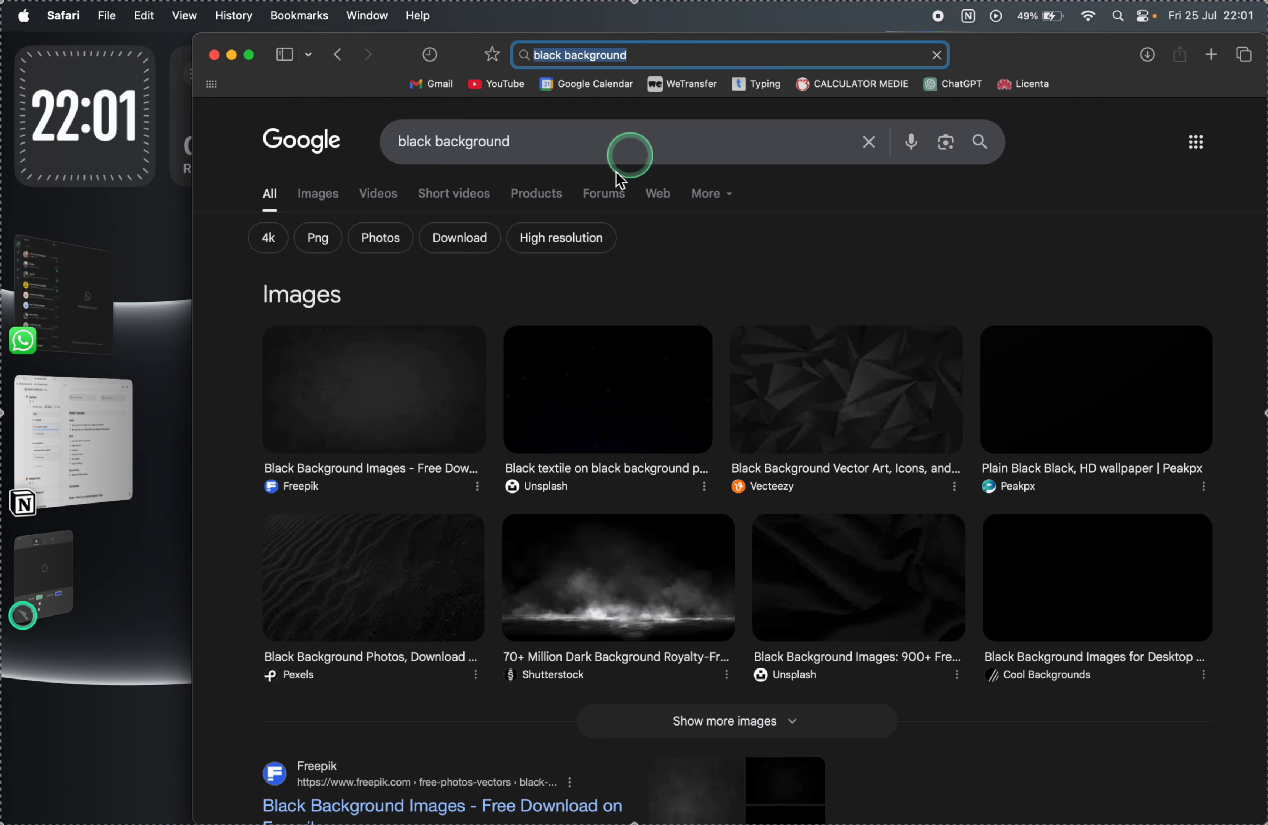
{"action": "left_click", "coordinate": [317, 196]}
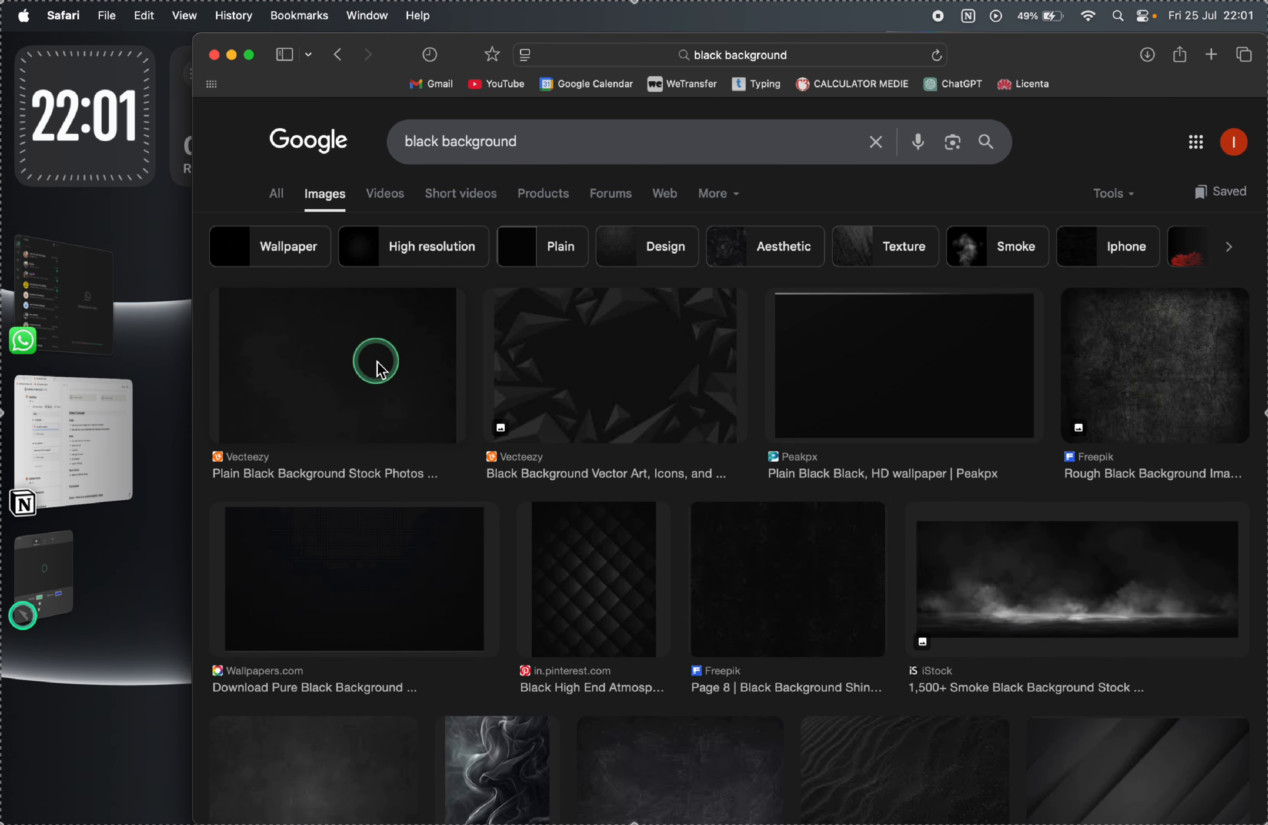
Save the plain black background image from Vecteezy to the Downloads folder.
{"action": "right_click", "coordinate": [380, 367]}
{"action": "left_click", "coordinate": [538, 617]}
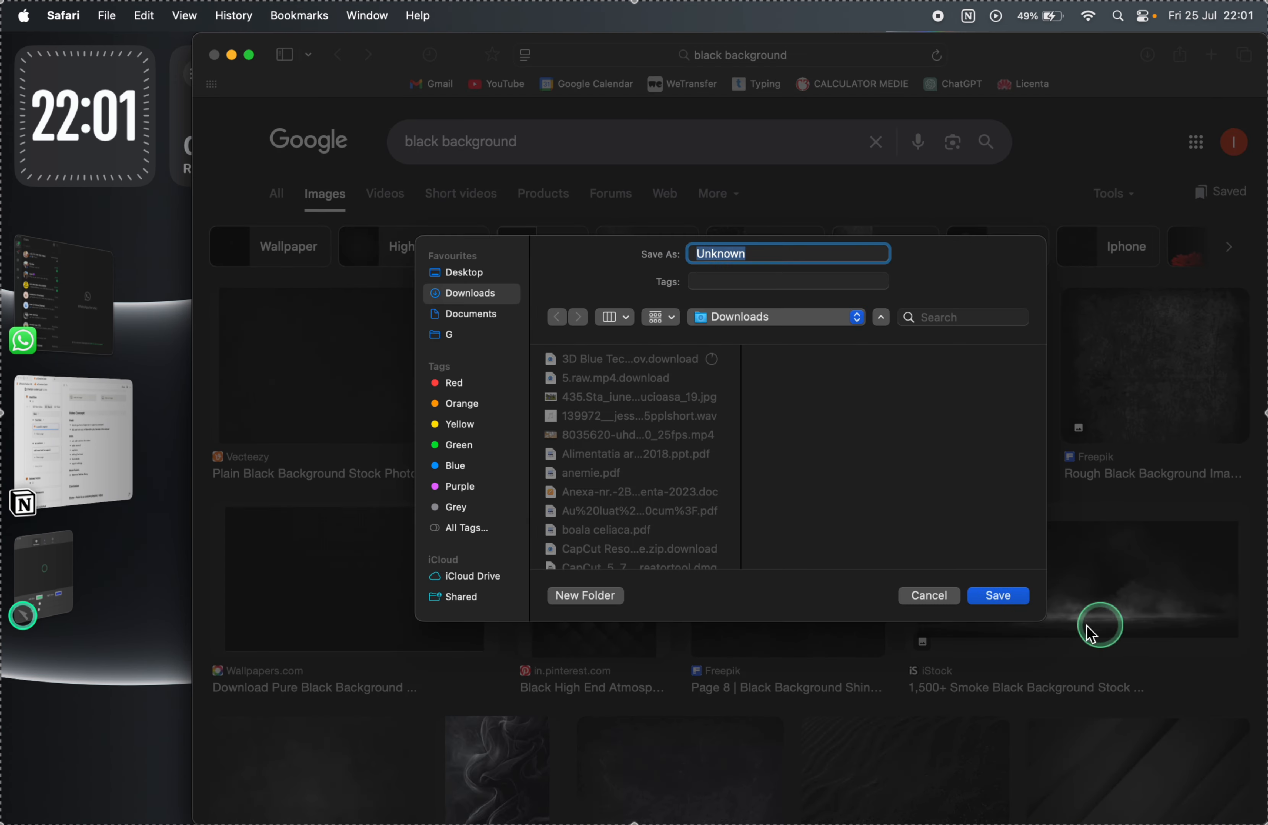
{"action": "left_click", "coordinate": [998, 595]}
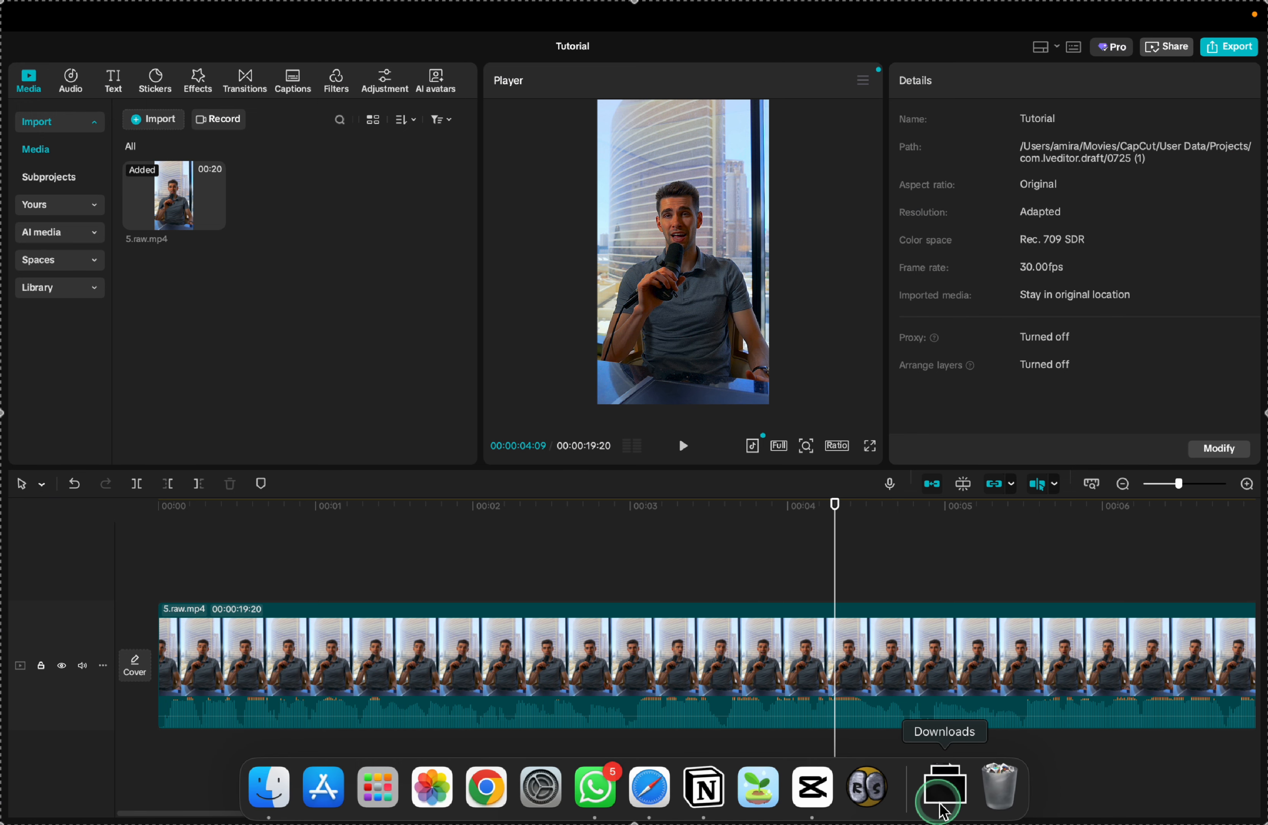
Switch to CapCut and place images.jpeg from Downloads on a track above the main clip, starting at 00:00:04:09.
{"action": "left_click", "coordinate": [946, 785]}
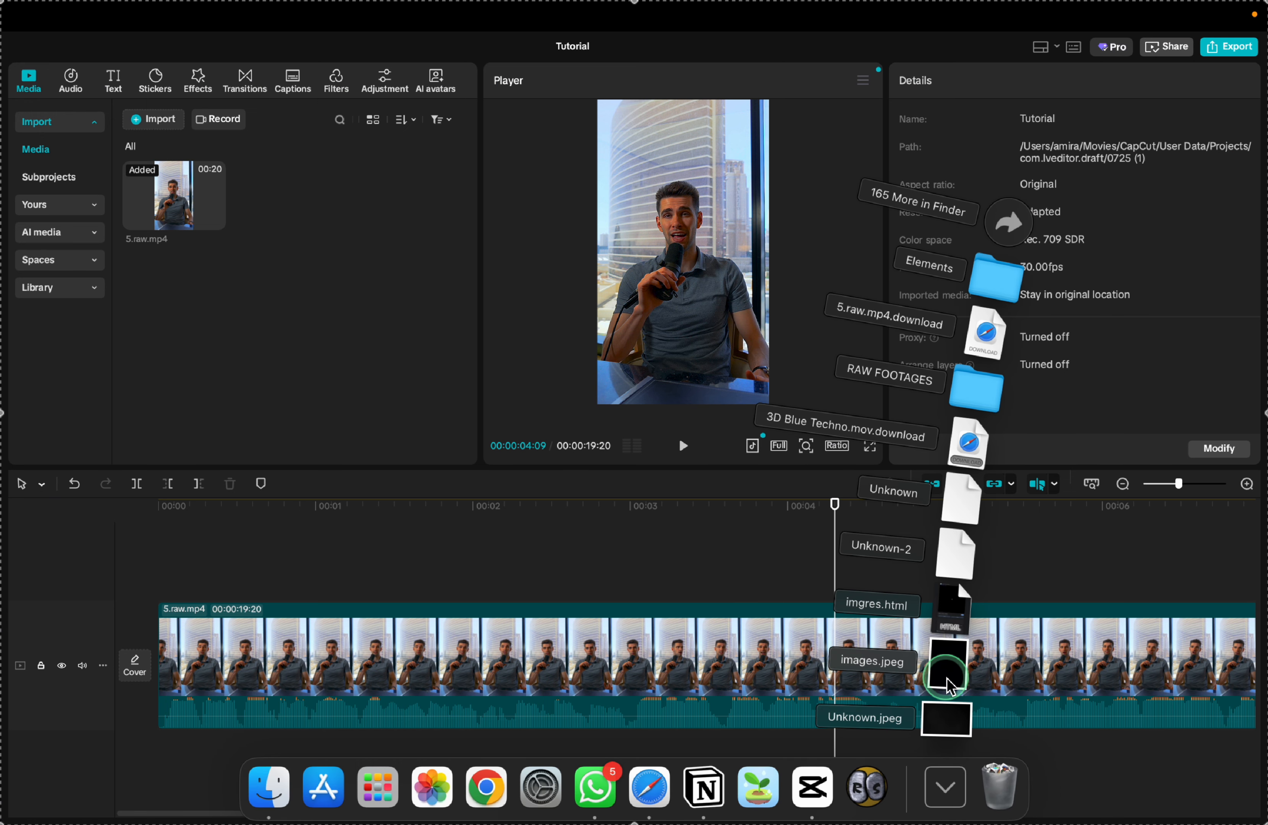
{"action": "left_click_drag", "start_coordinate": [946, 686], "coordinate": [549, 586]}
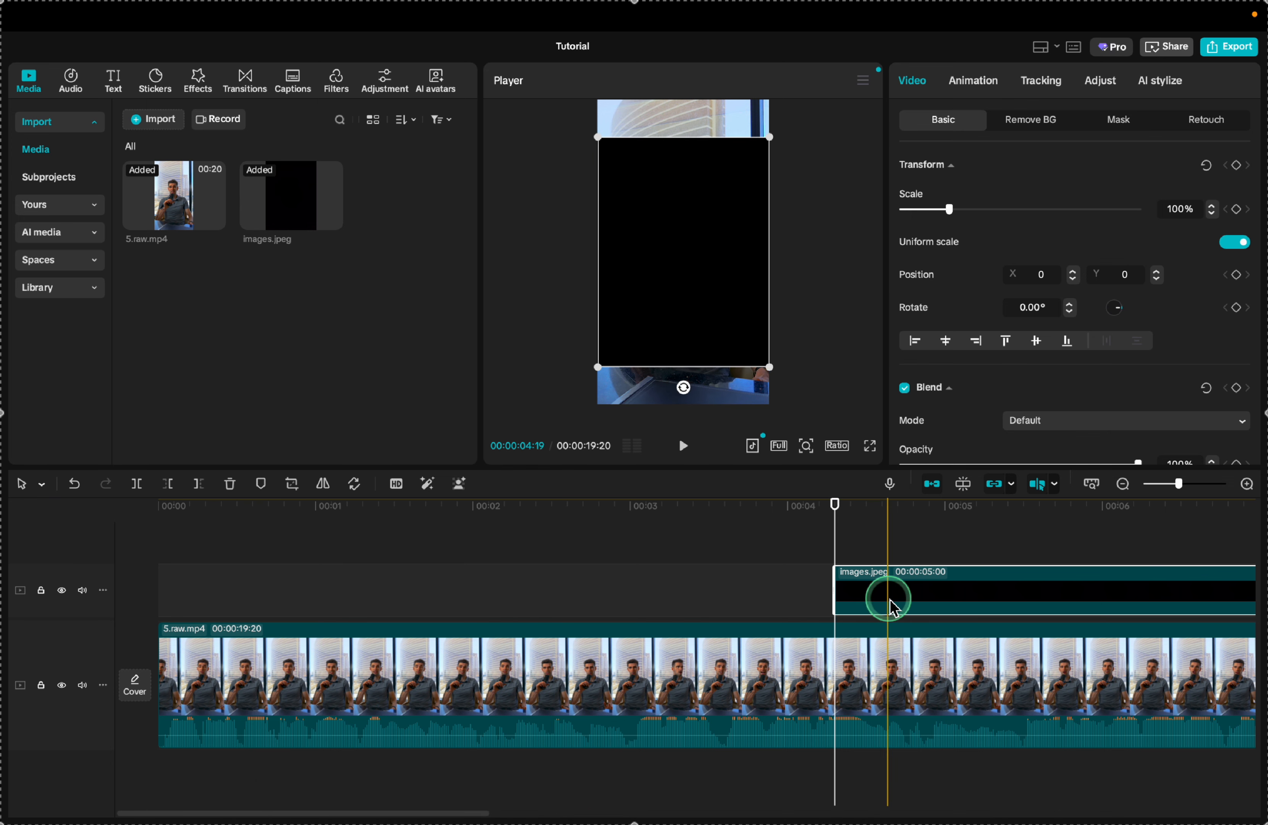
Move the black image overlay to the timeline's start and blend it over the full frame at 140% scale and 26% opacity.
{"action": "left_click_drag", "start_coordinate": [891, 605], "coordinate": [213, 600]}
{"action": "scroll", "coordinate": [1132, 404], "scroll_direction": "down", "scroll_amount": 3}
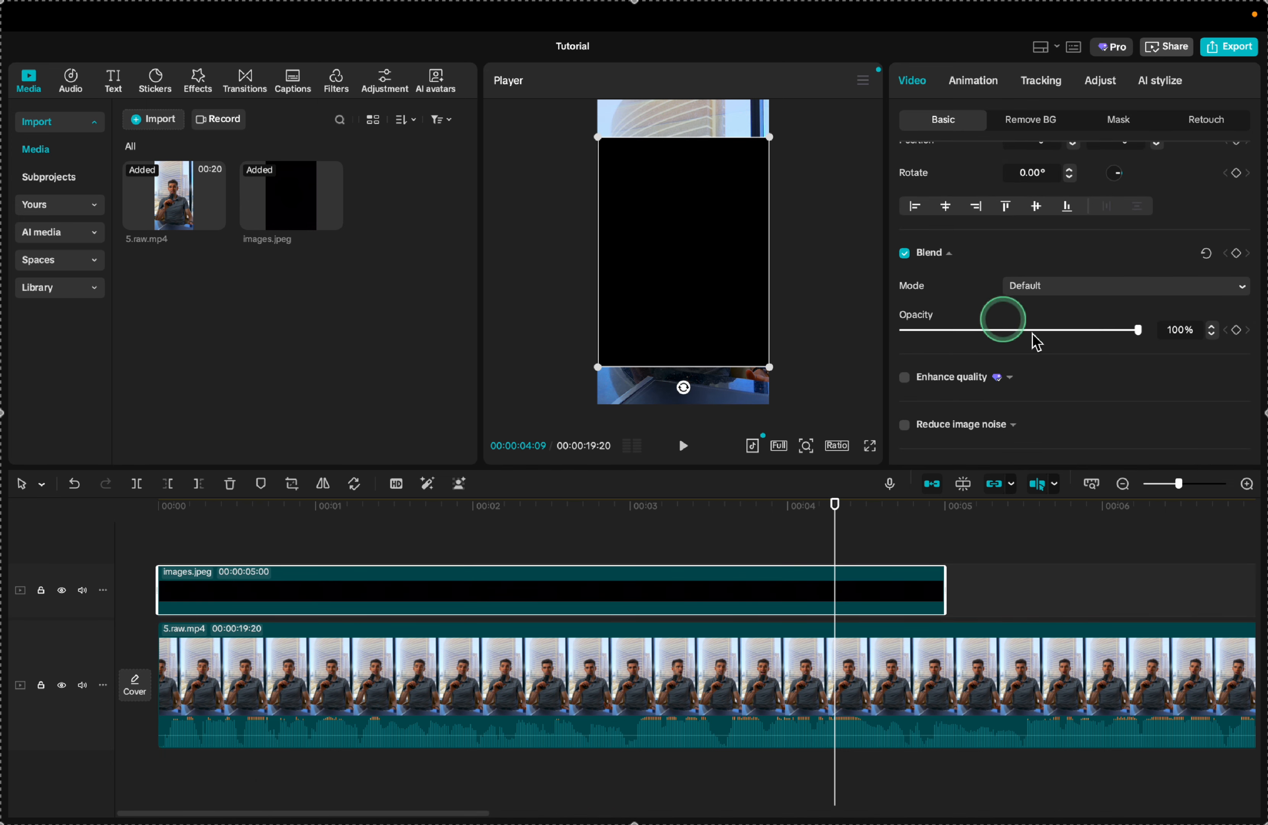
{"action": "left_click_drag", "start_coordinate": [1142, 338], "coordinate": [1005, 341]}
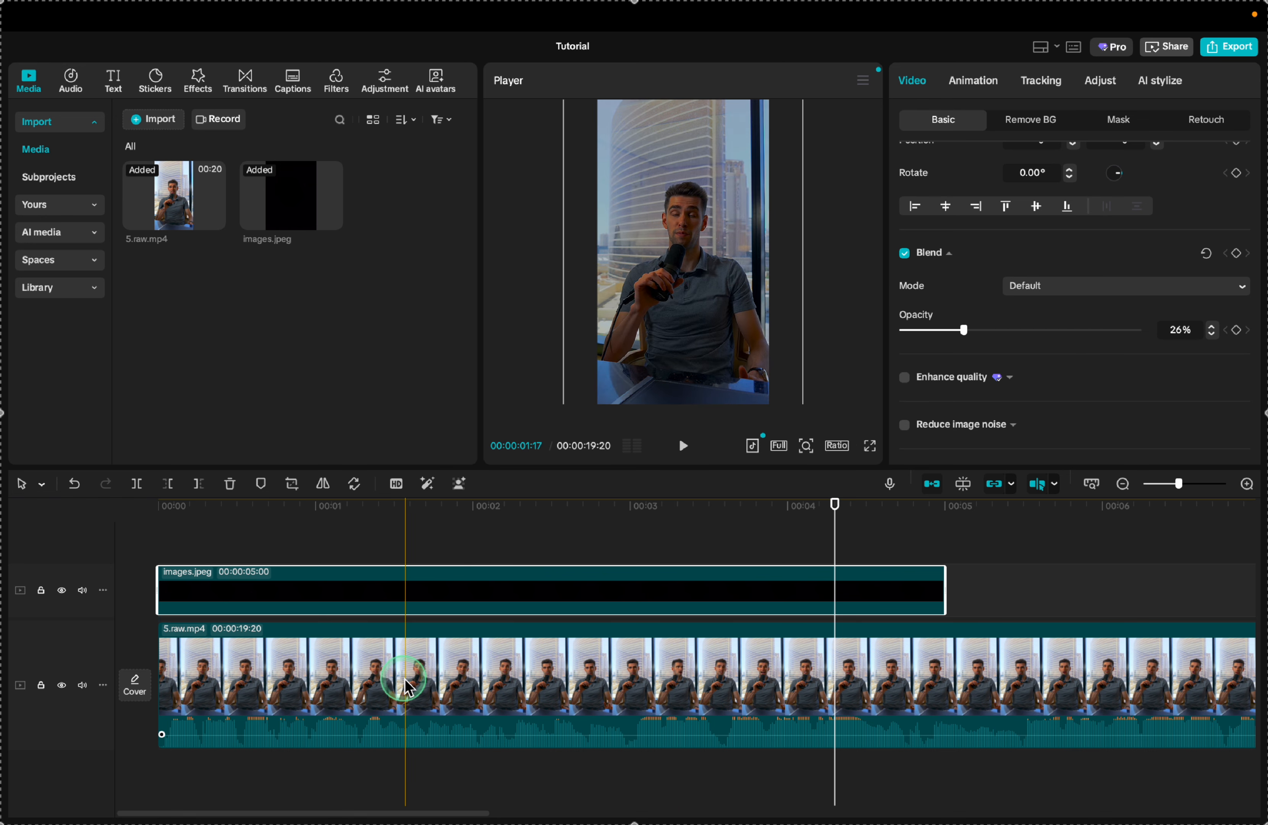
Extend the black image overlay to the main clip's full length of 00:00:19:20 and adjust its opacity to 22%.
{"action": "scroll", "coordinate": [829, 657], "scroll_direction": "right", "scroll_amount": 5}
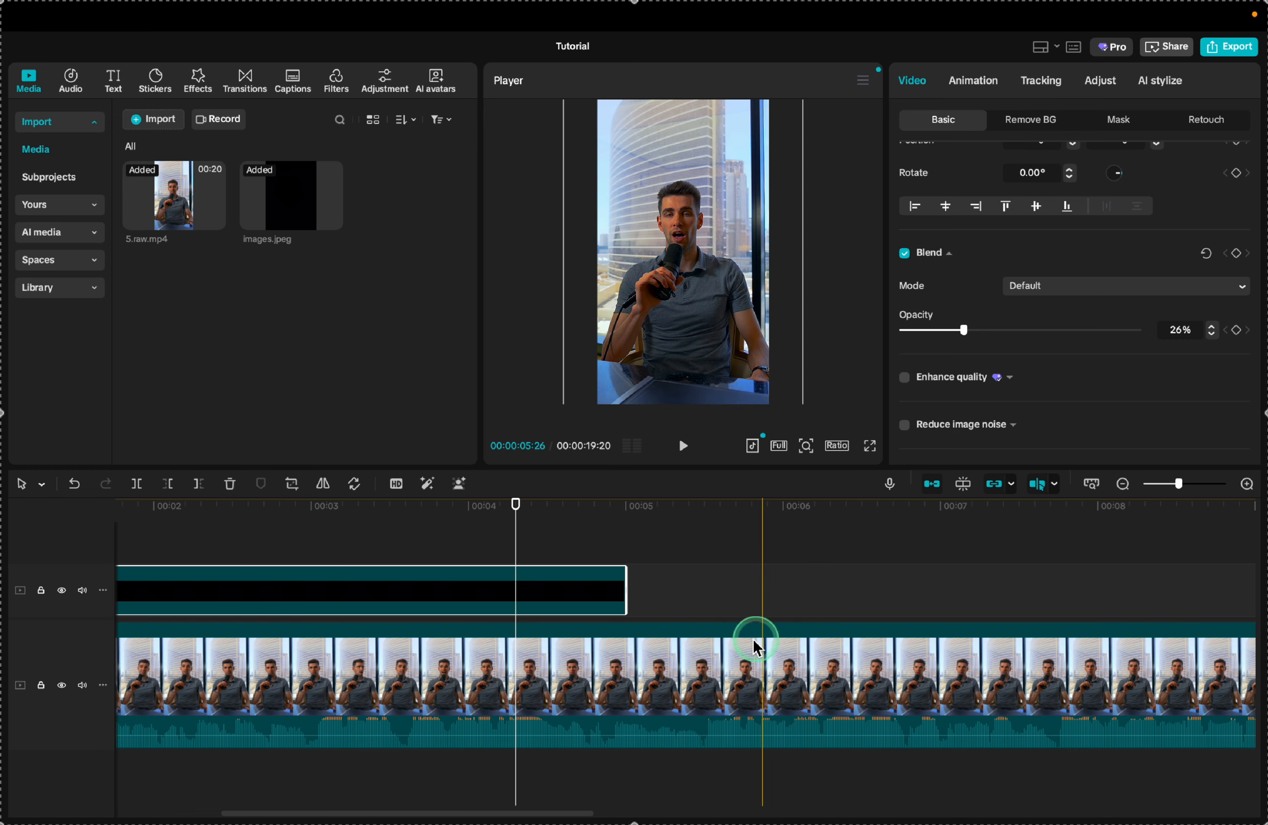
{"action": "left_click_drag", "start_coordinate": [630, 603], "coordinate": [914, 603]}
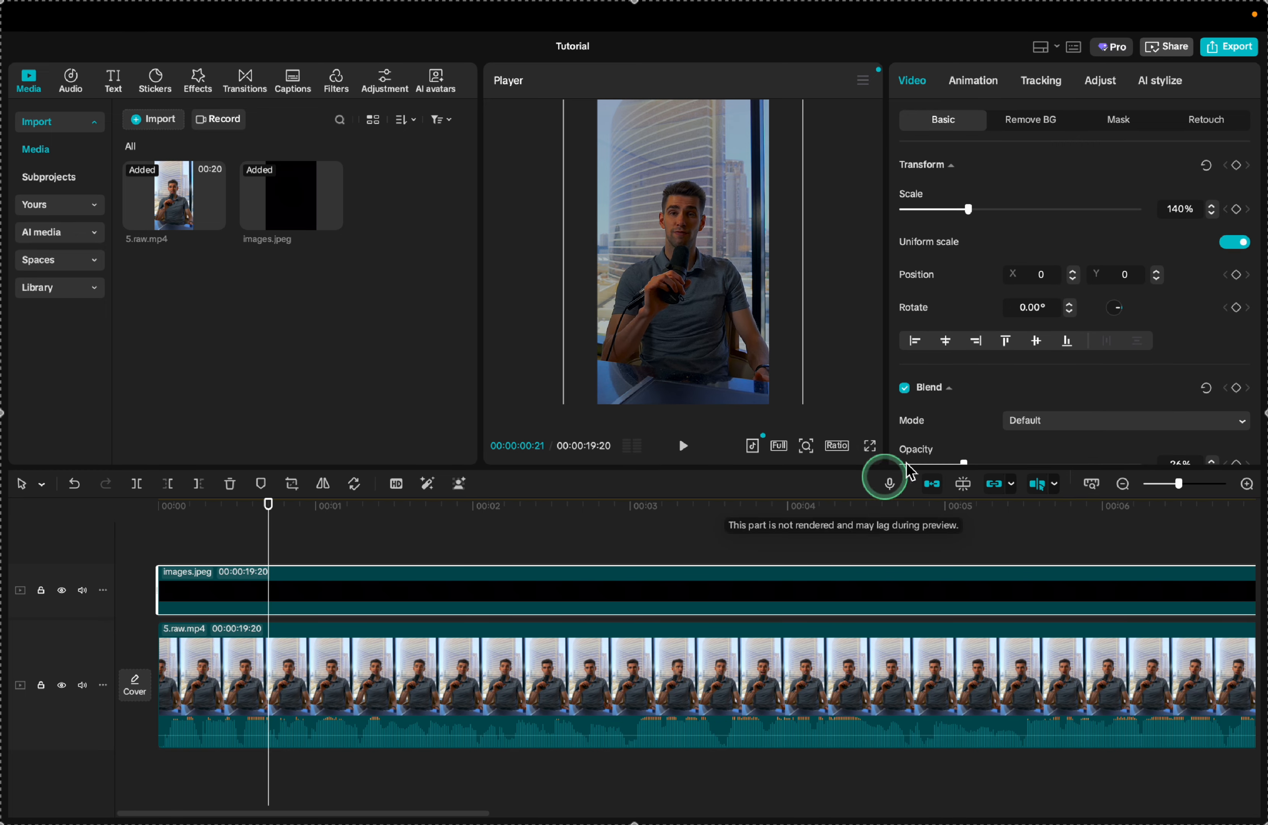
{"action": "scroll", "coordinate": [975, 353], "scroll_direction": "down", "scroll_amount": 5}
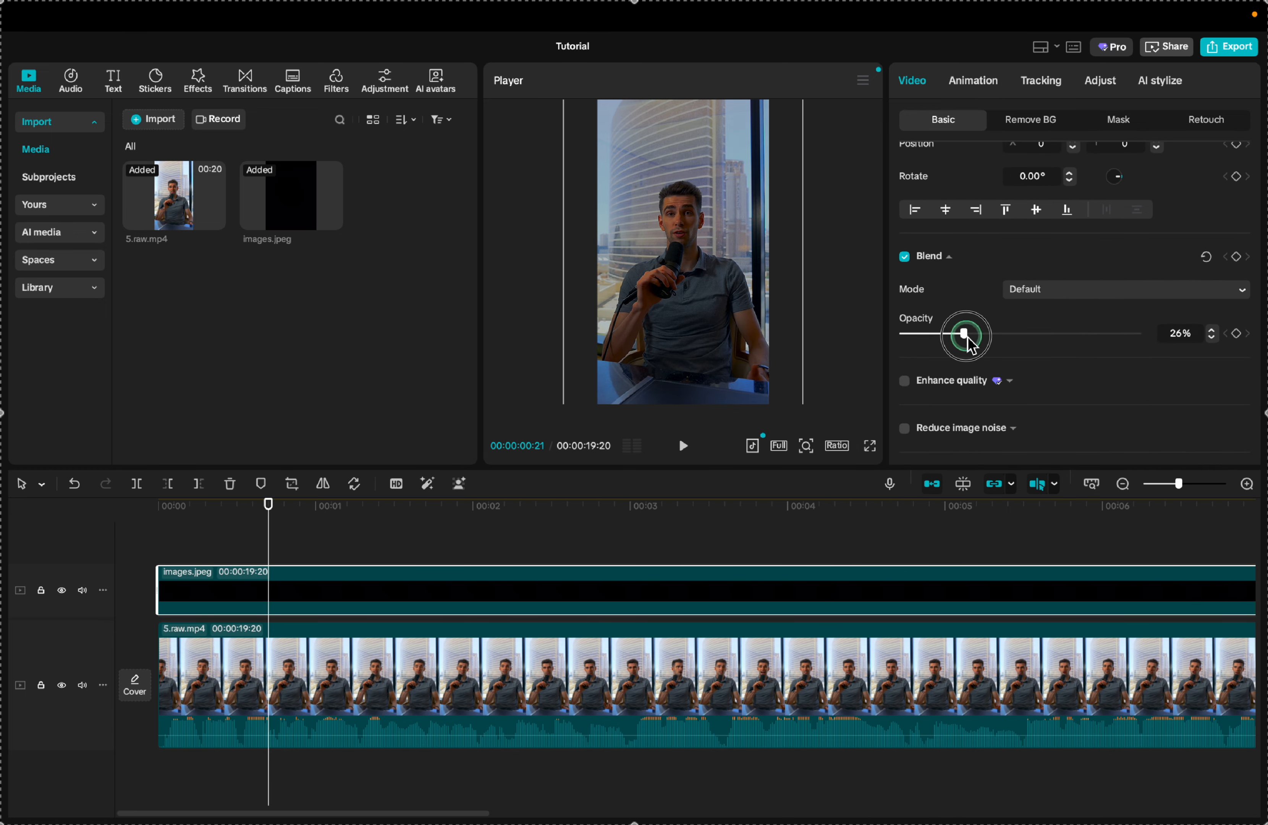
{"action": "left_click_drag", "start_coordinate": [968, 342], "coordinate": [930, 341]}
{"action": "left_click_drag", "start_coordinate": [938, 340], "coordinate": [956, 340]}
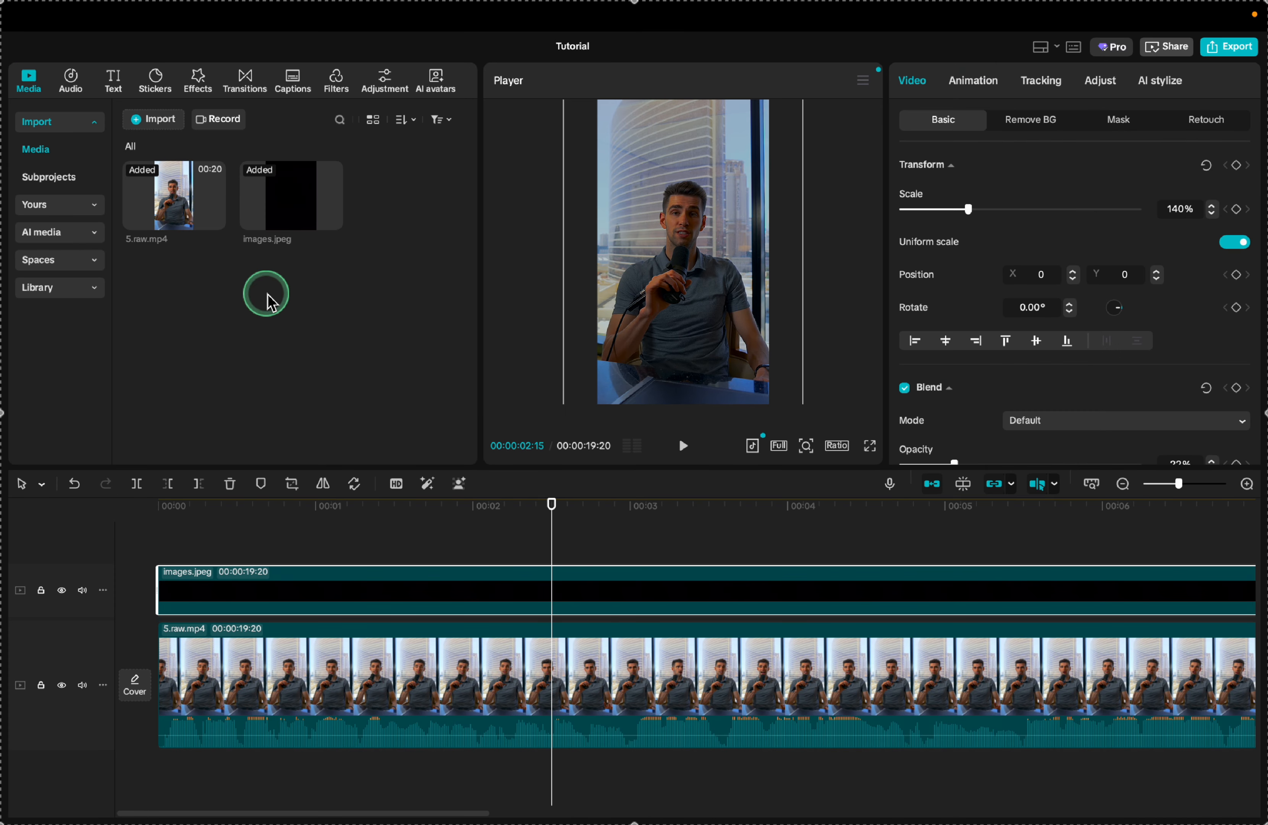
Generate auto captions for the clip with English as the spoken language and no bilingual captions.
{"action": "left_click", "coordinate": [113, 81]}
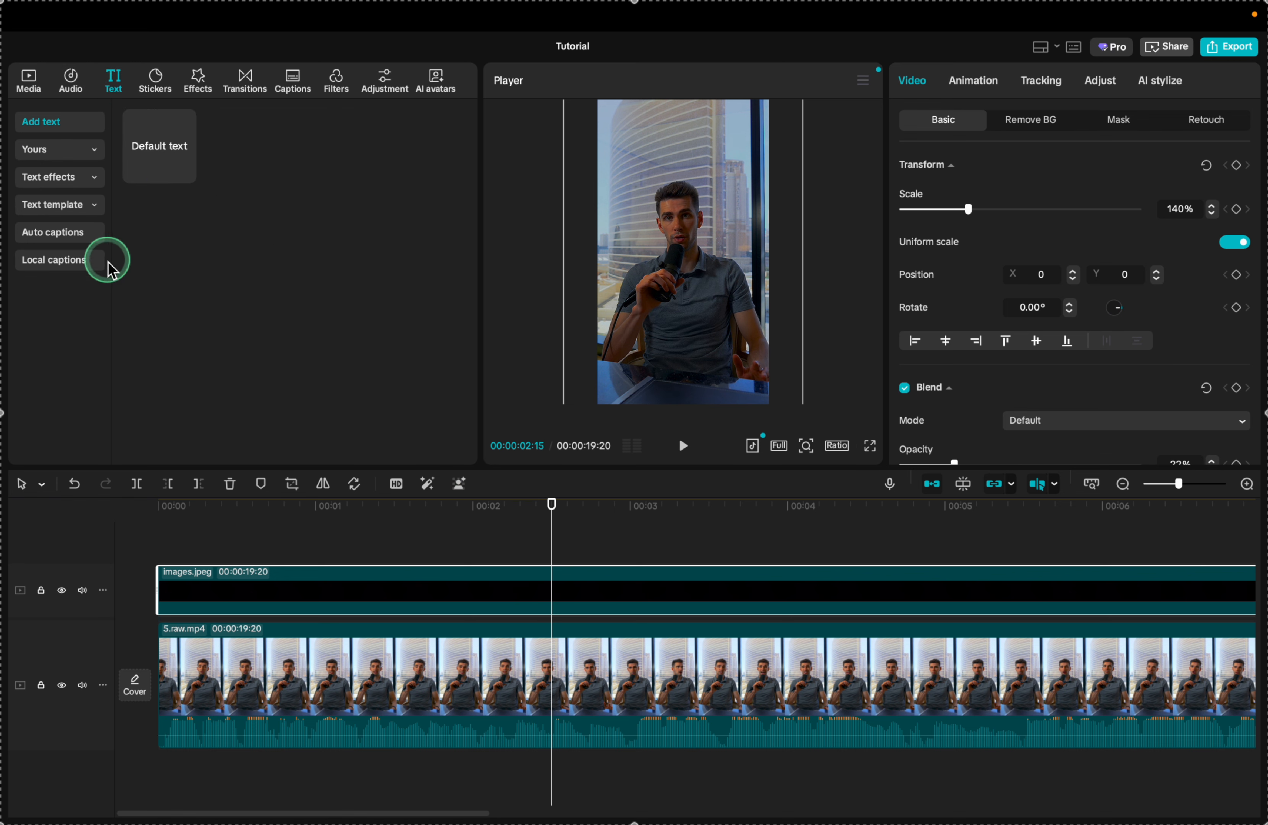
{"action": "left_click", "coordinate": [55, 229]}
{"action": "left_click", "coordinate": [222, 140]}
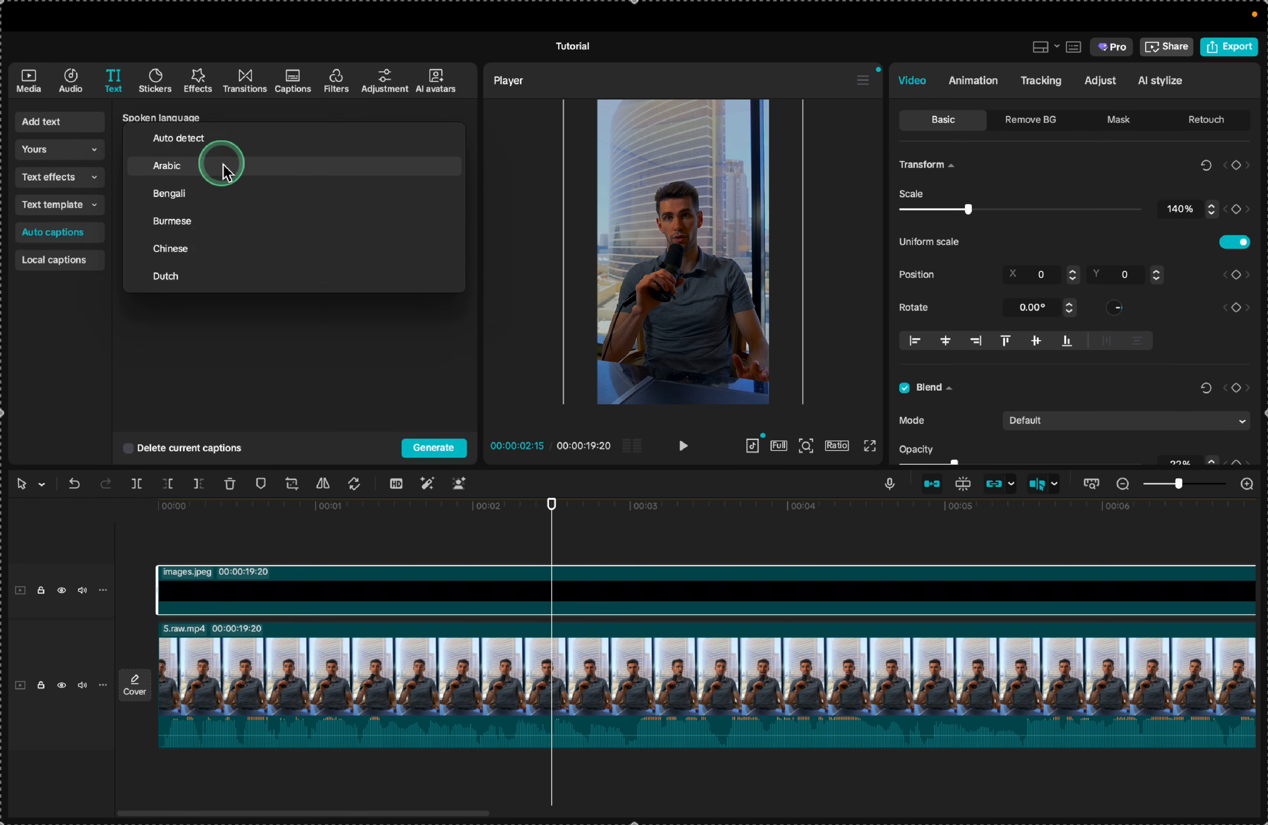
{"action": "scroll", "coordinate": [227, 268], "scroll_direction": "down", "scroll_amount": 5}
{"action": "scroll", "coordinate": [228, 176], "scroll_direction": "up", "scroll_amount": 3}
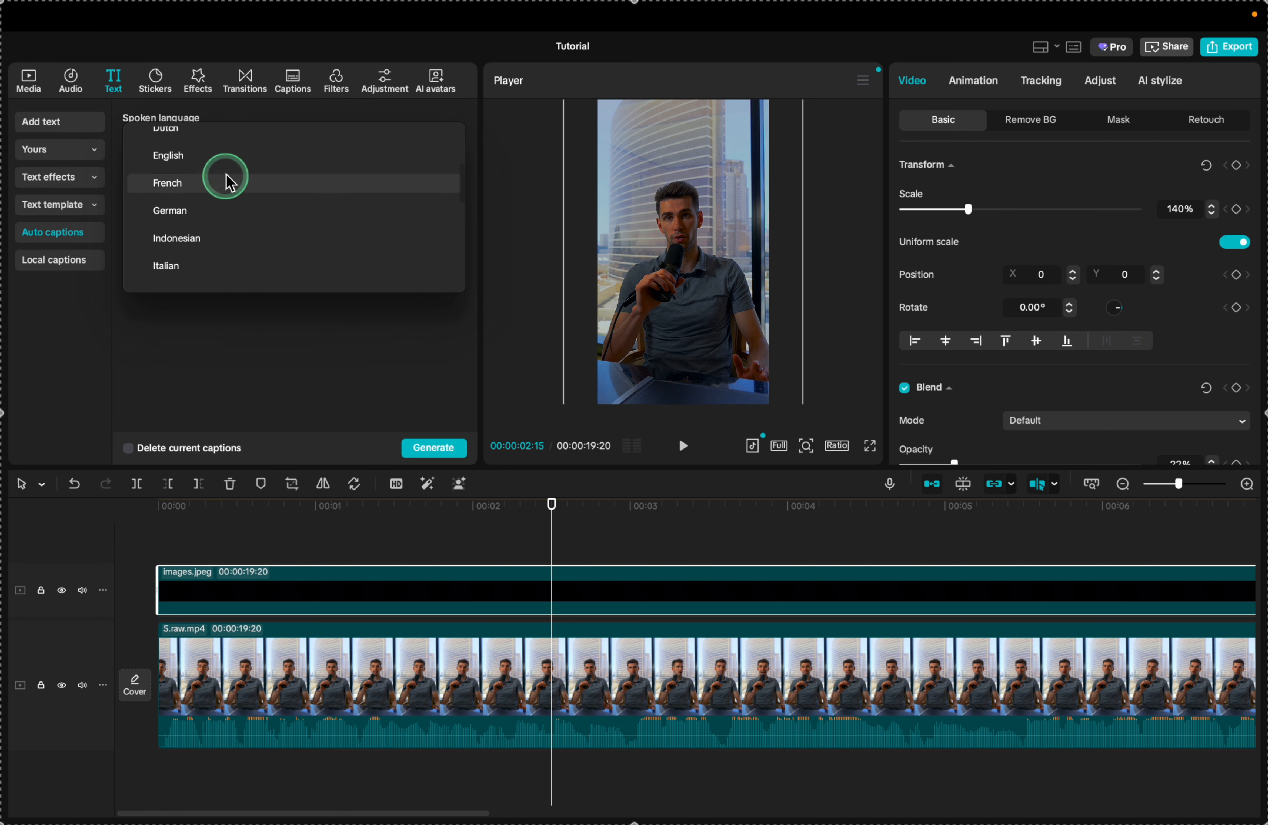
{"action": "left_click", "coordinate": [219, 155]}
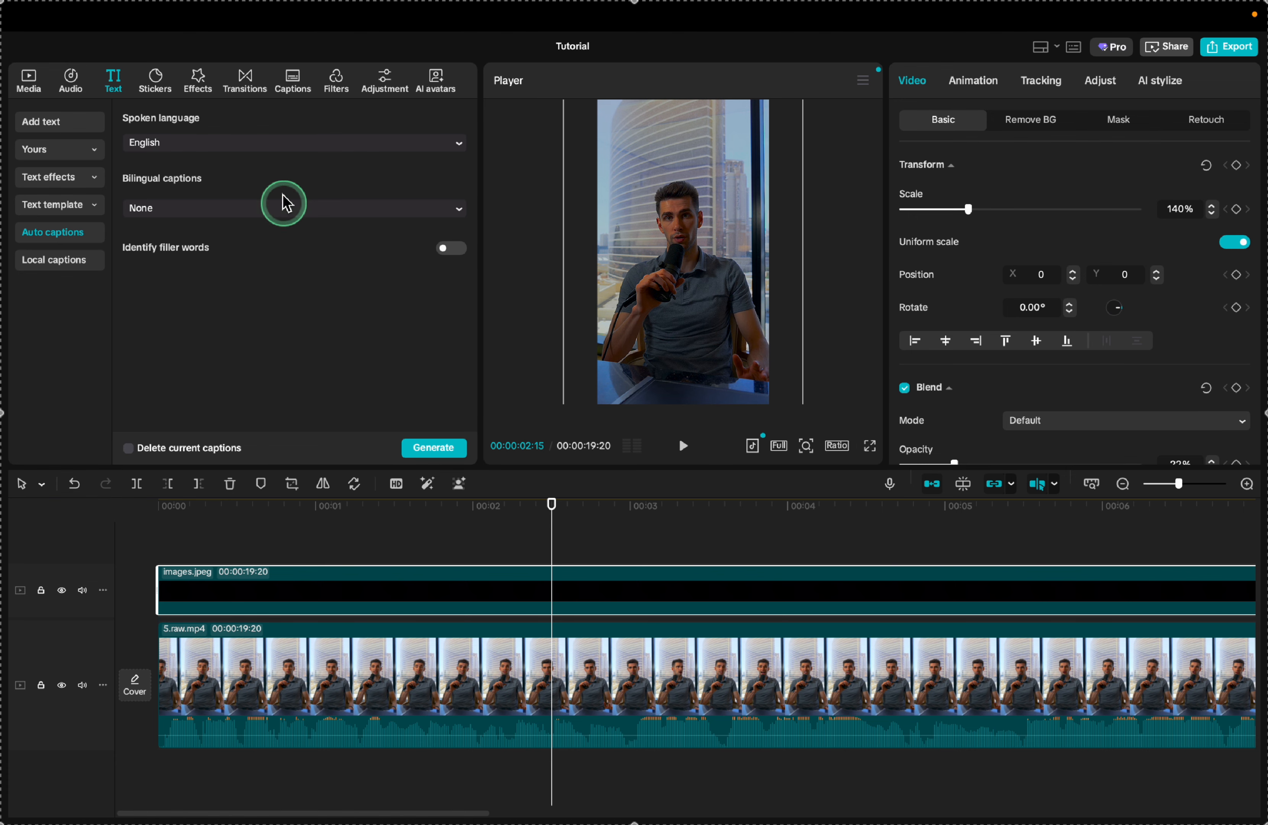
{"action": "left_click", "coordinate": [438, 453]}
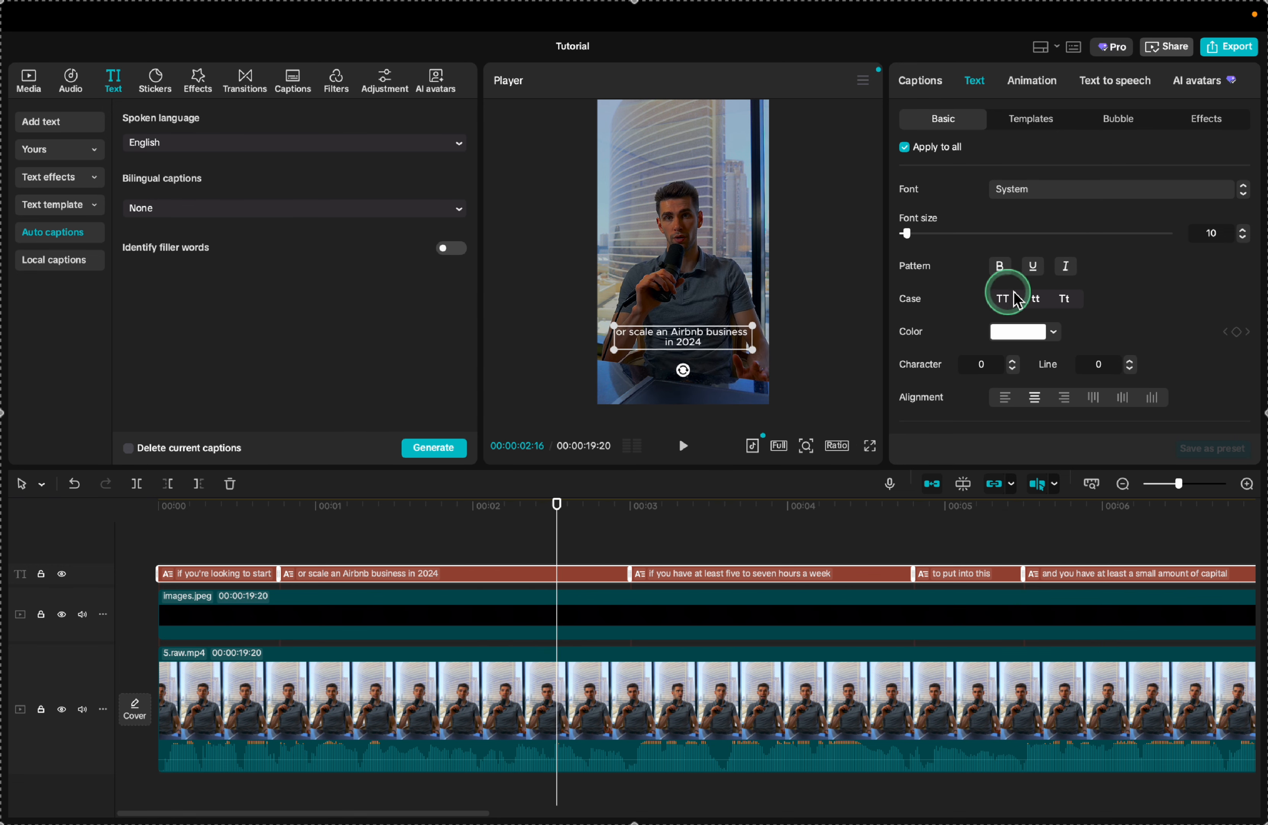
Set the font of all captions to Montserrat with a font size of 15.
{"action": "left_click", "coordinate": [1027, 189]}
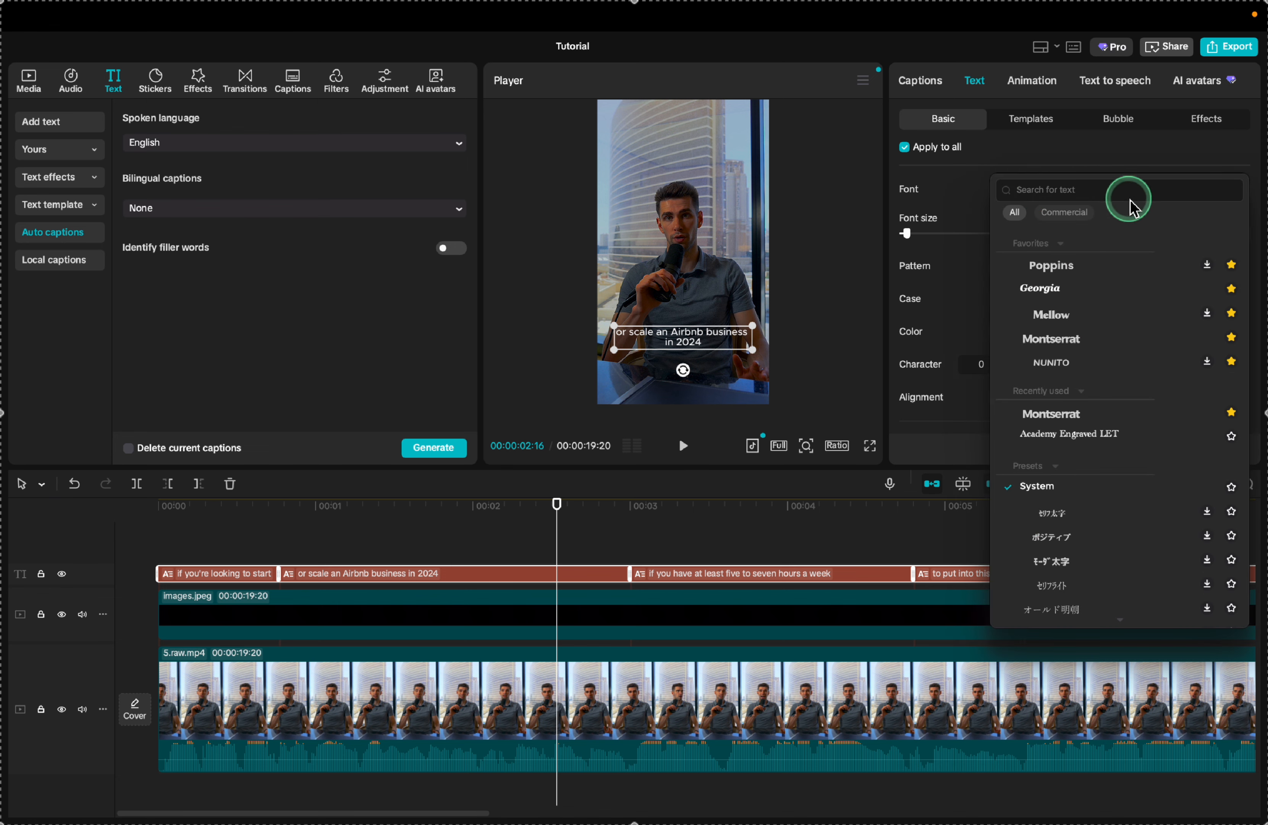
{"action": "left_click", "coordinate": [1087, 343]}
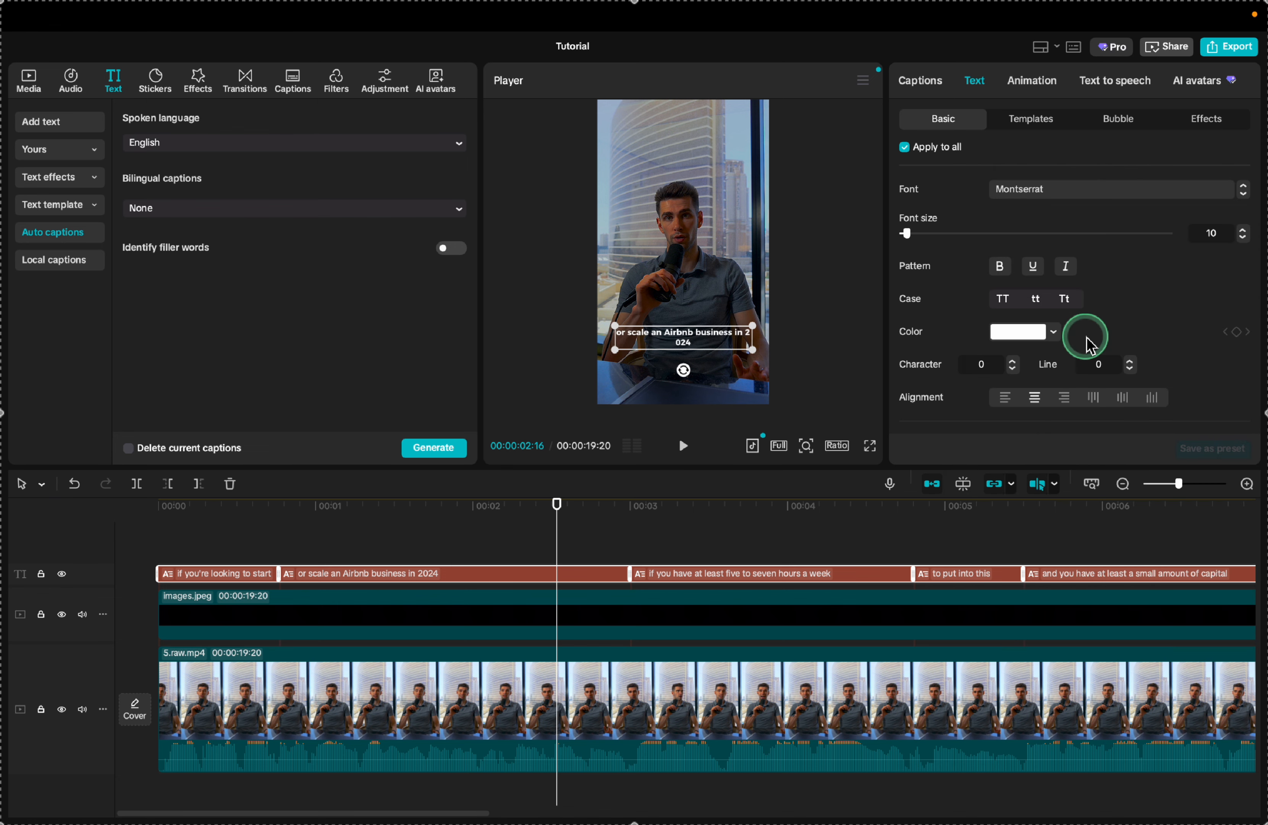
{"action": "left_click", "coordinate": [1248, 234]}
{"action": "left_click", "coordinate": [1248, 234]}
{"action": "left_click", "coordinate": [1247, 235]}
{"action": "left_click", "coordinate": [1248, 234]}
{"action": "left_click", "coordinate": [1248, 234]}
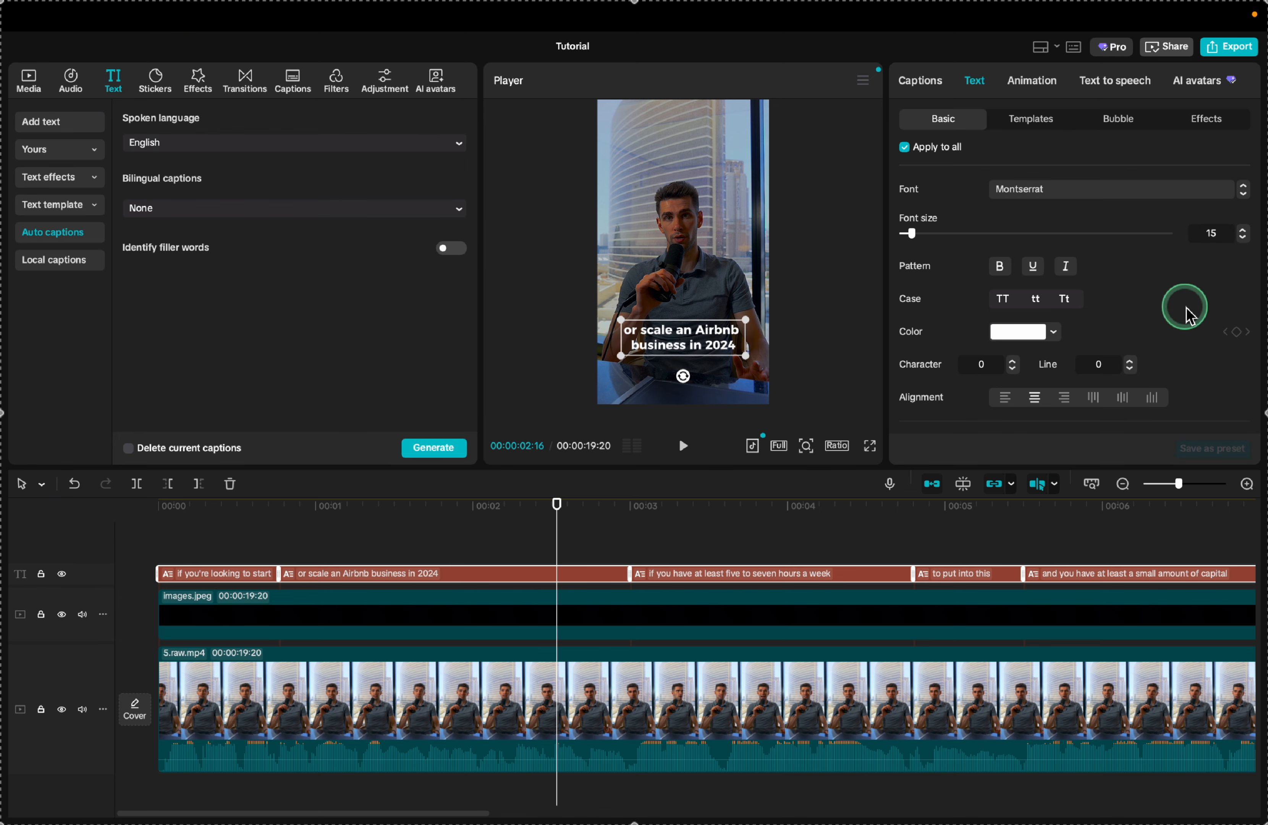
Look through the preset text styles, but give all captions a black stroke with thickness 40 instead.
{"action": "scroll", "coordinate": [1185, 315], "scroll_direction": "down", "scroll_amount": 5}
{"action": "left_click", "coordinate": [902, 372]}
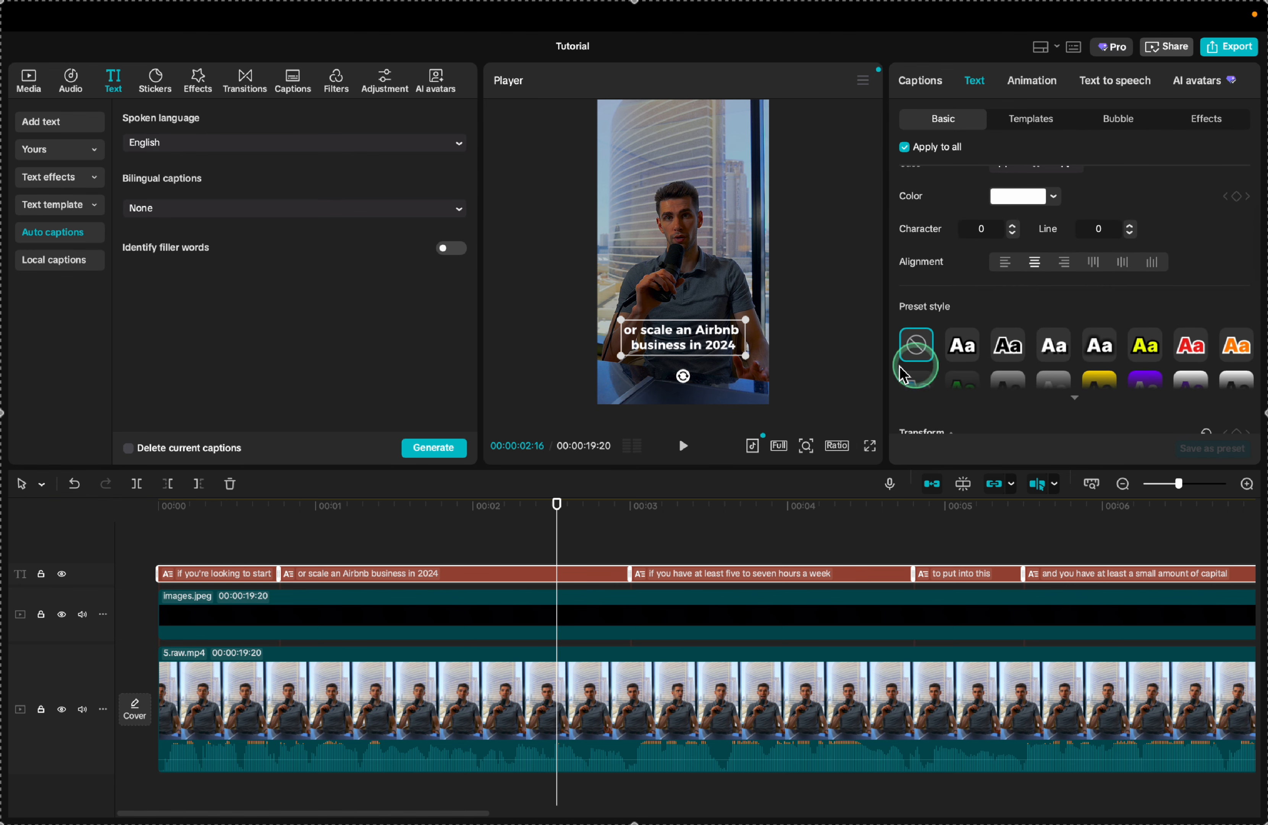
{"action": "left_click", "coordinate": [1074, 397]}
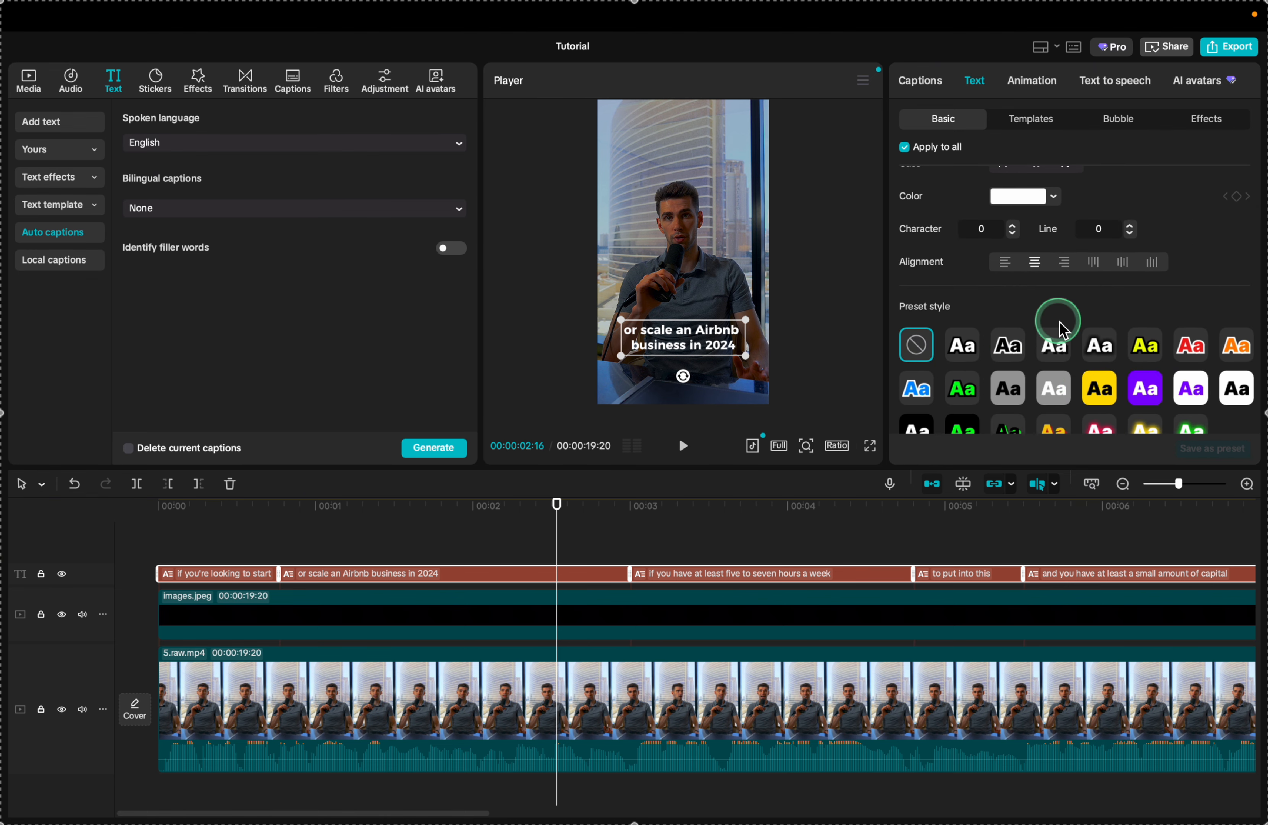
{"action": "scroll", "coordinate": [1055, 324], "scroll_direction": "down", "scroll_amount": 3}
{"action": "scroll", "coordinate": [1136, 281], "scroll_direction": "up", "scroll_amount": 2}
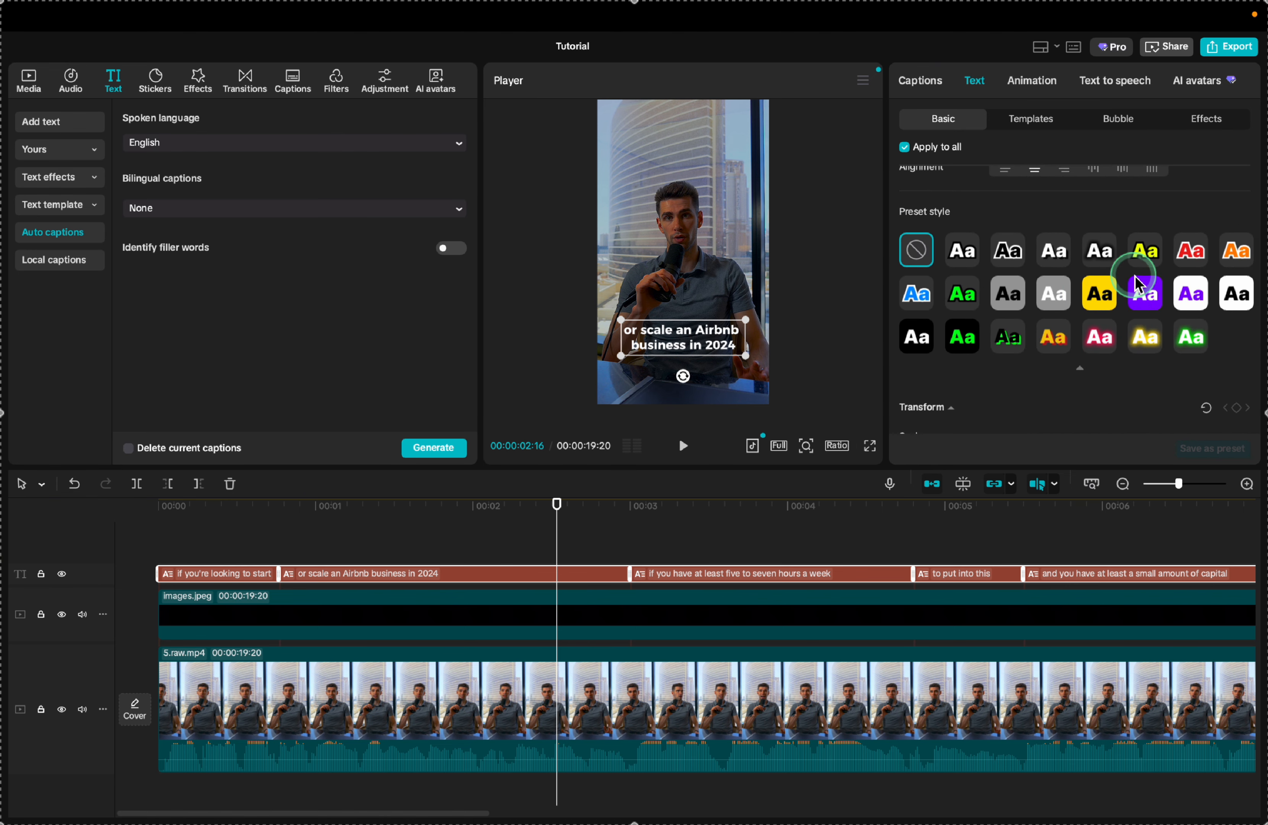
{"action": "left_click", "coordinate": [1079, 370]}
{"action": "scroll", "coordinate": [989, 353], "scroll_direction": "down", "scroll_amount": 8}
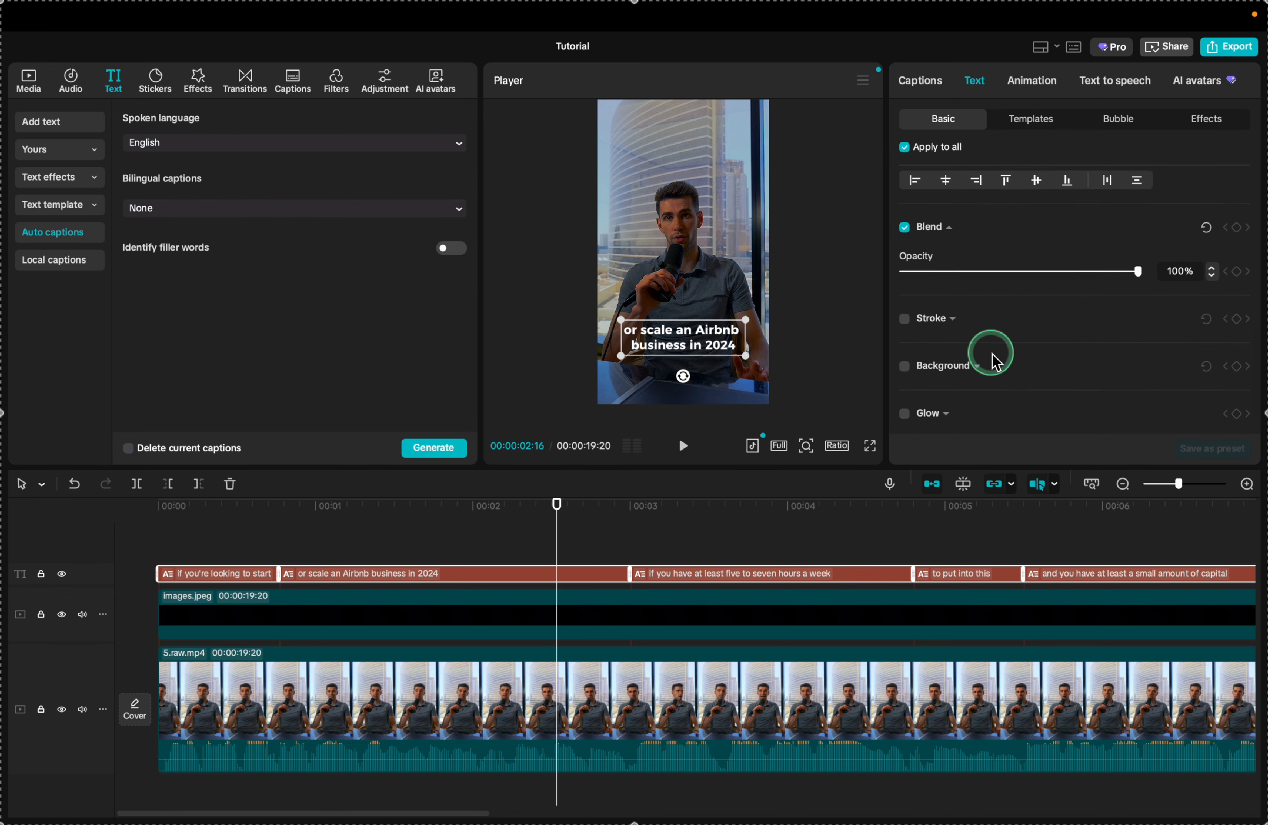
{"action": "left_click", "coordinate": [904, 311]}
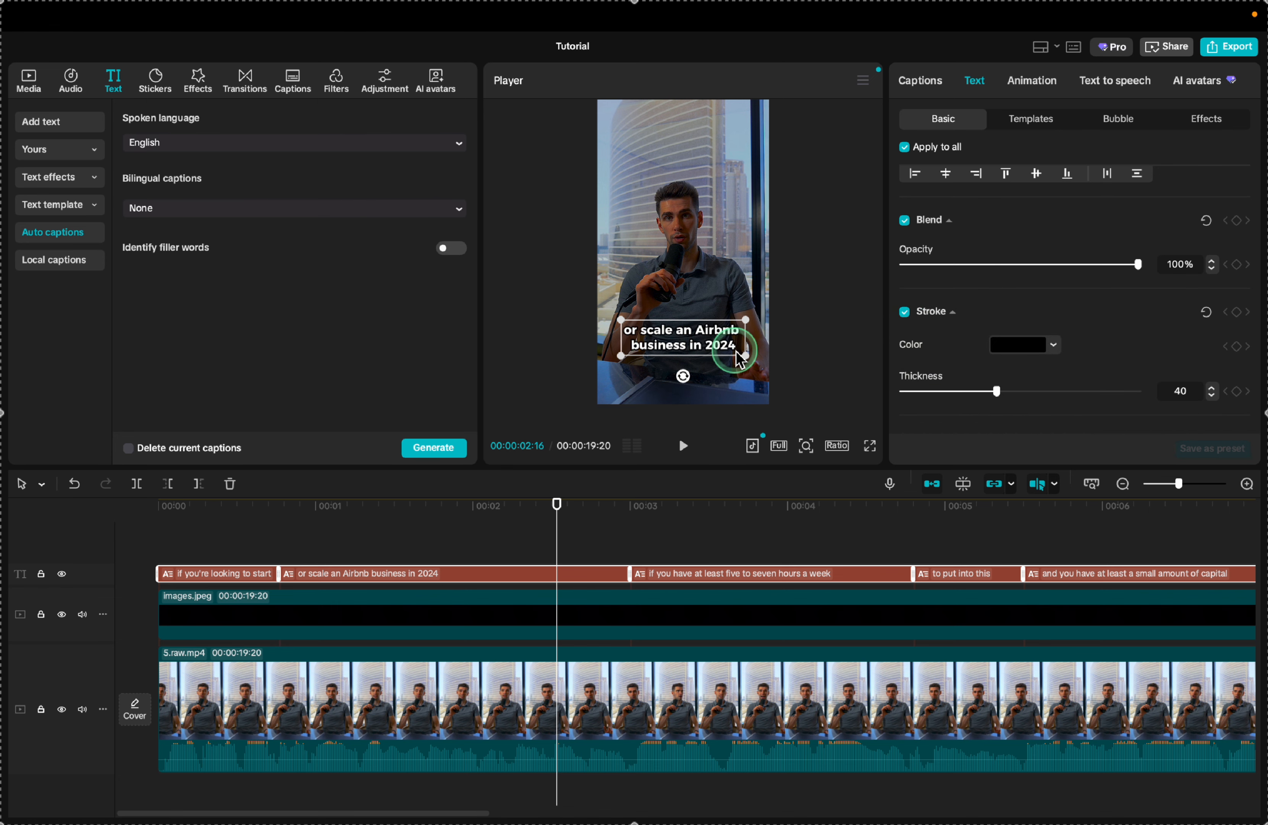
{"action": "scroll", "coordinate": [1088, 198], "scroll_direction": "up", "scroll_amount": 5}
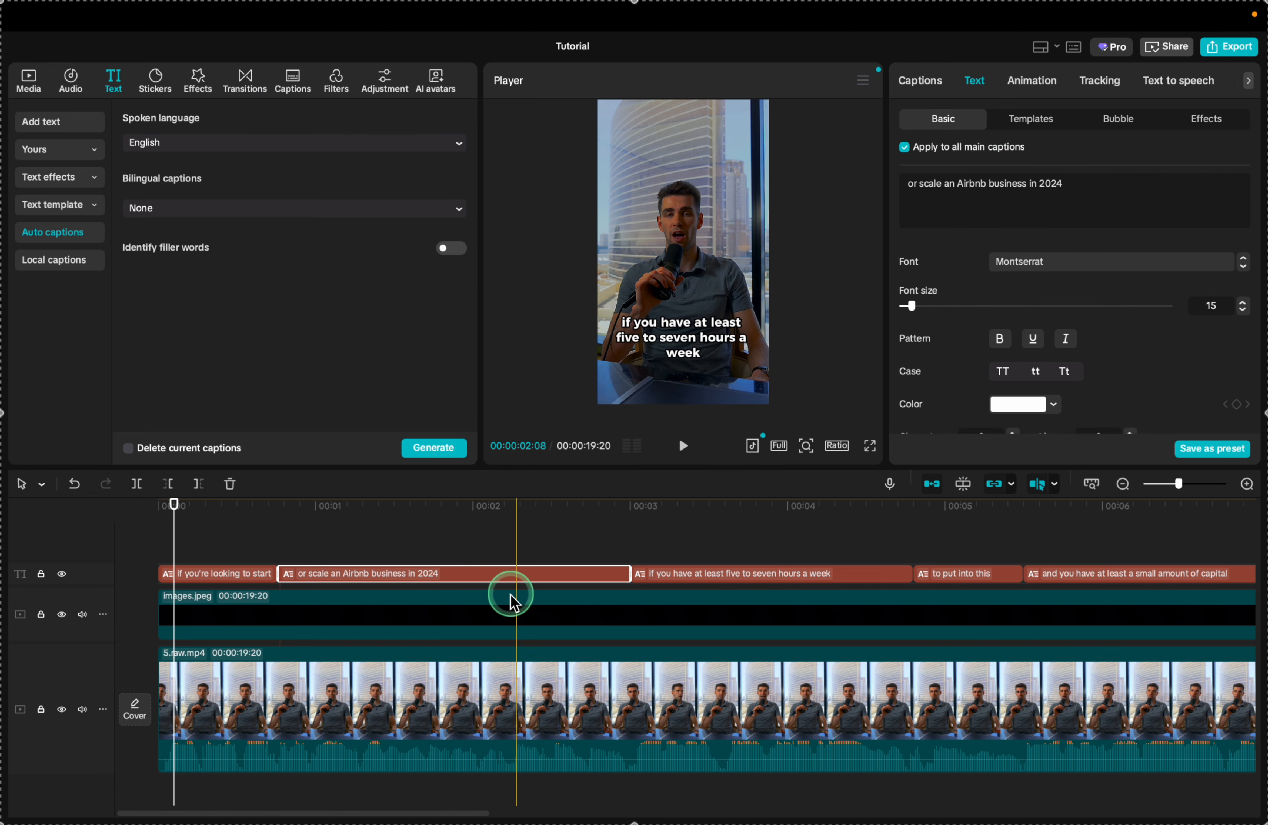
Try font size 20 on only the caption "if you have at least five to seven hours a week".
{"action": "left_click", "coordinate": [736, 545]}
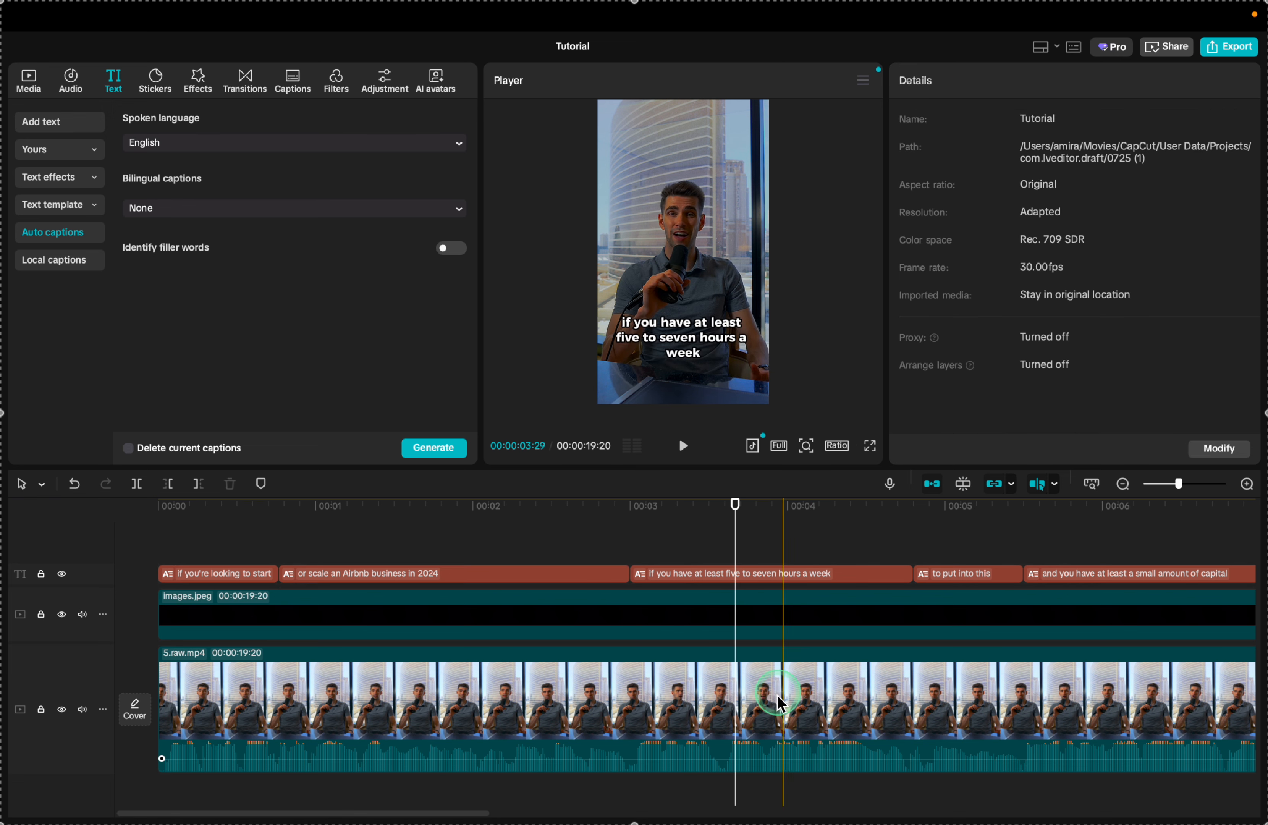
{"action": "left_click", "coordinate": [734, 575]}
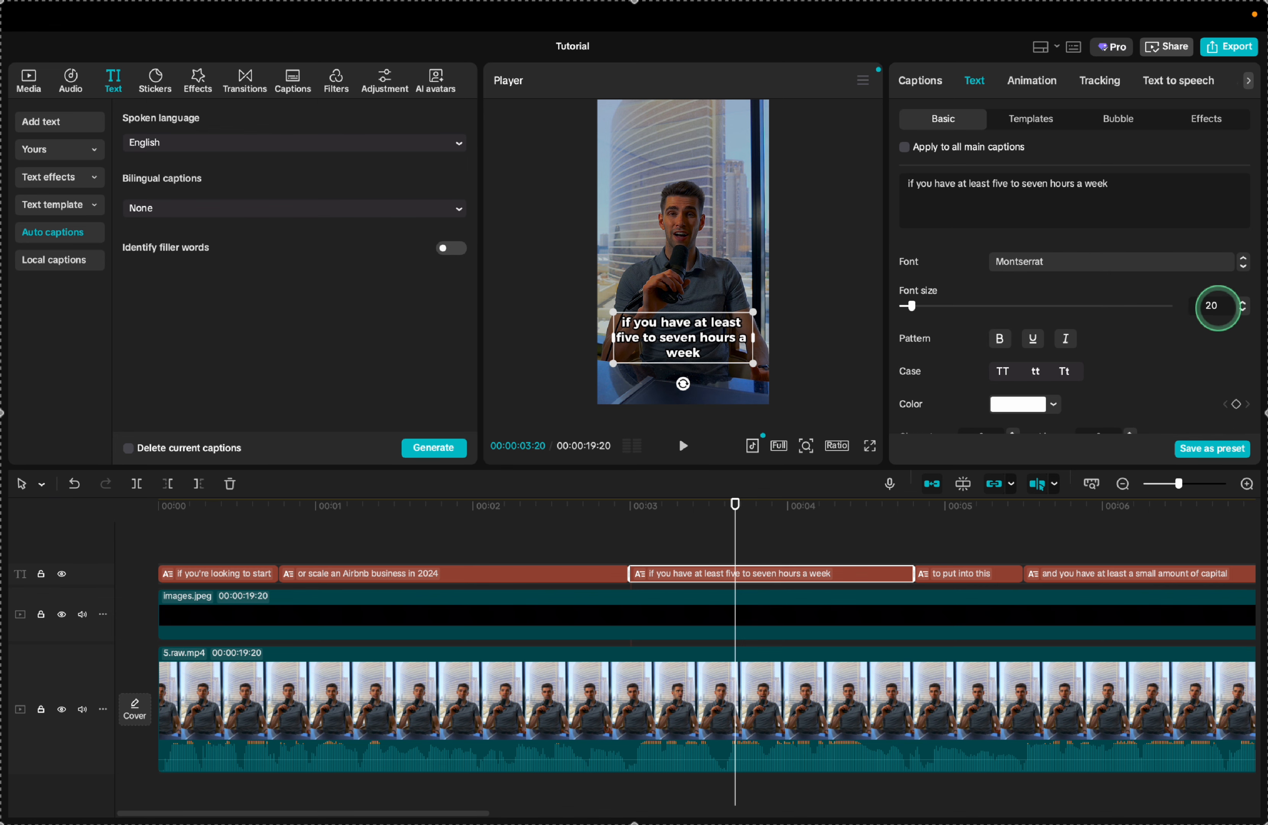
{"action": "key", "text": "Return"}
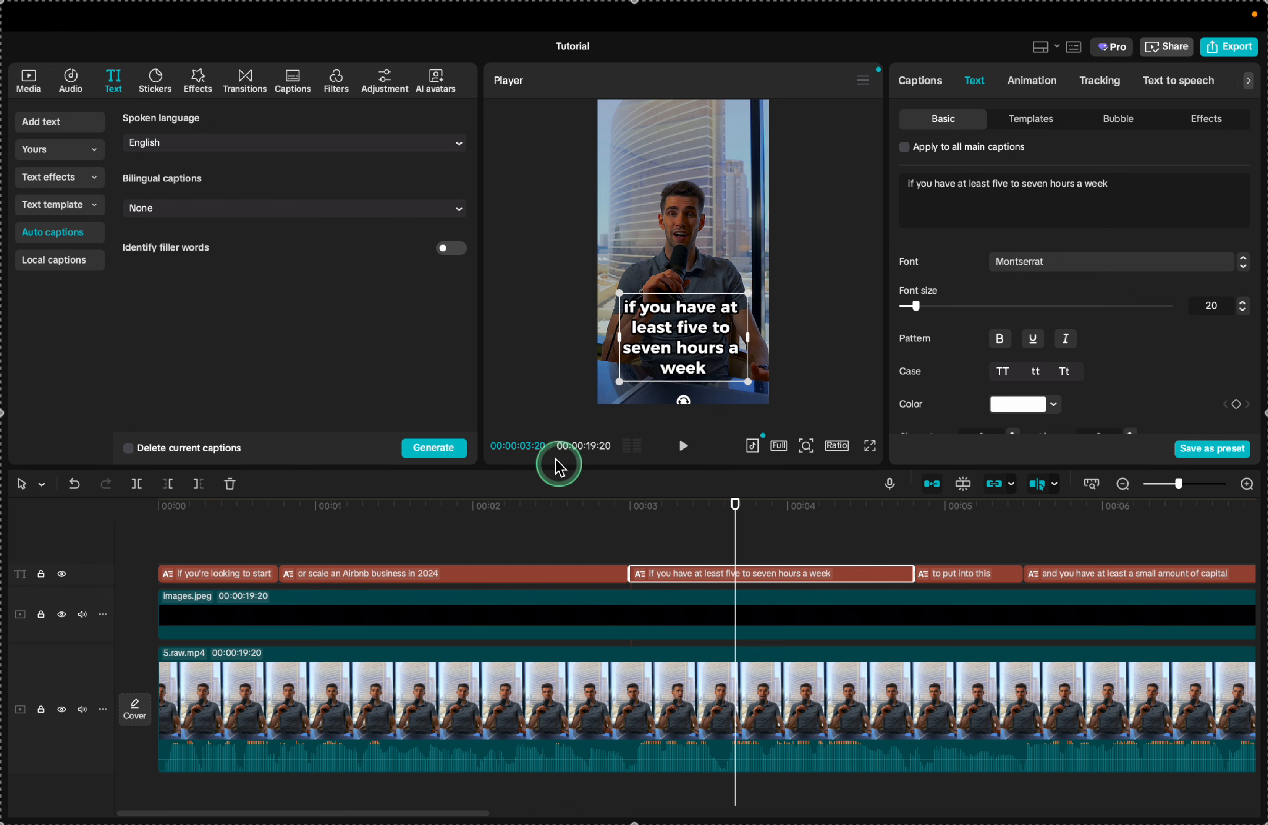
{"action": "left_click", "coordinate": [682, 535]}
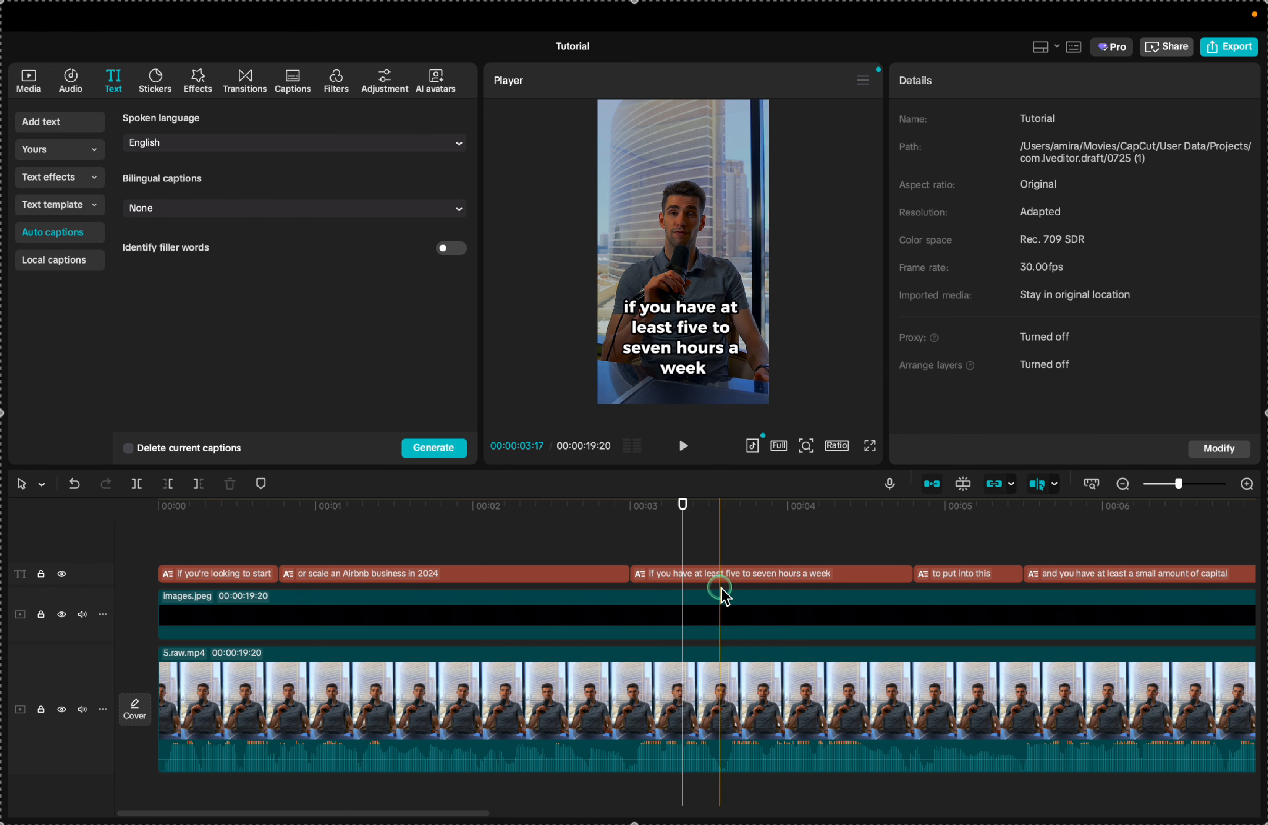
Split the first two captions in the caption list into "if you're", "looking to start", "or scale", "an Airbnb" and "business in 2024".
{"action": "left_click", "coordinate": [719, 573]}
{"action": "left_click", "coordinate": [928, 86]}
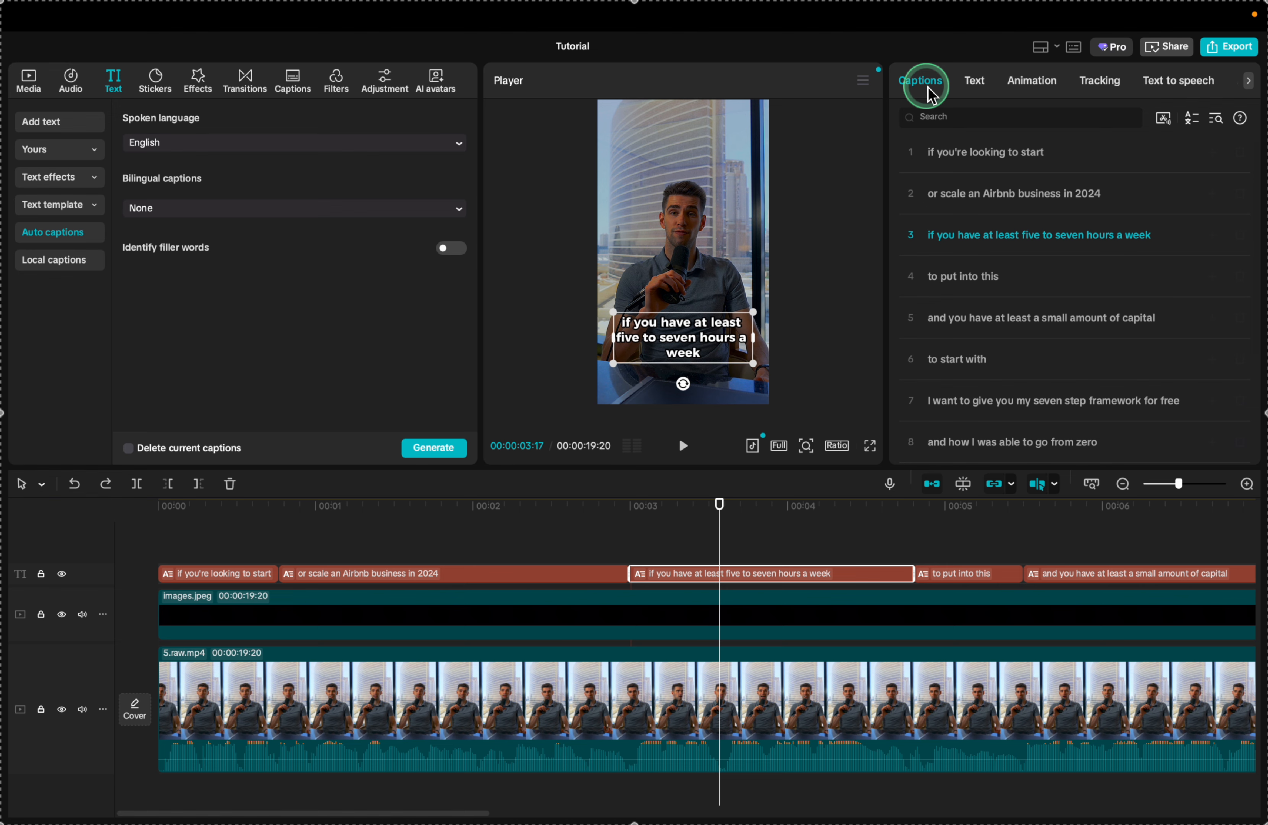
{"action": "scroll", "coordinate": [1007, 303], "scroll_direction": "down", "scroll_amount": 3}
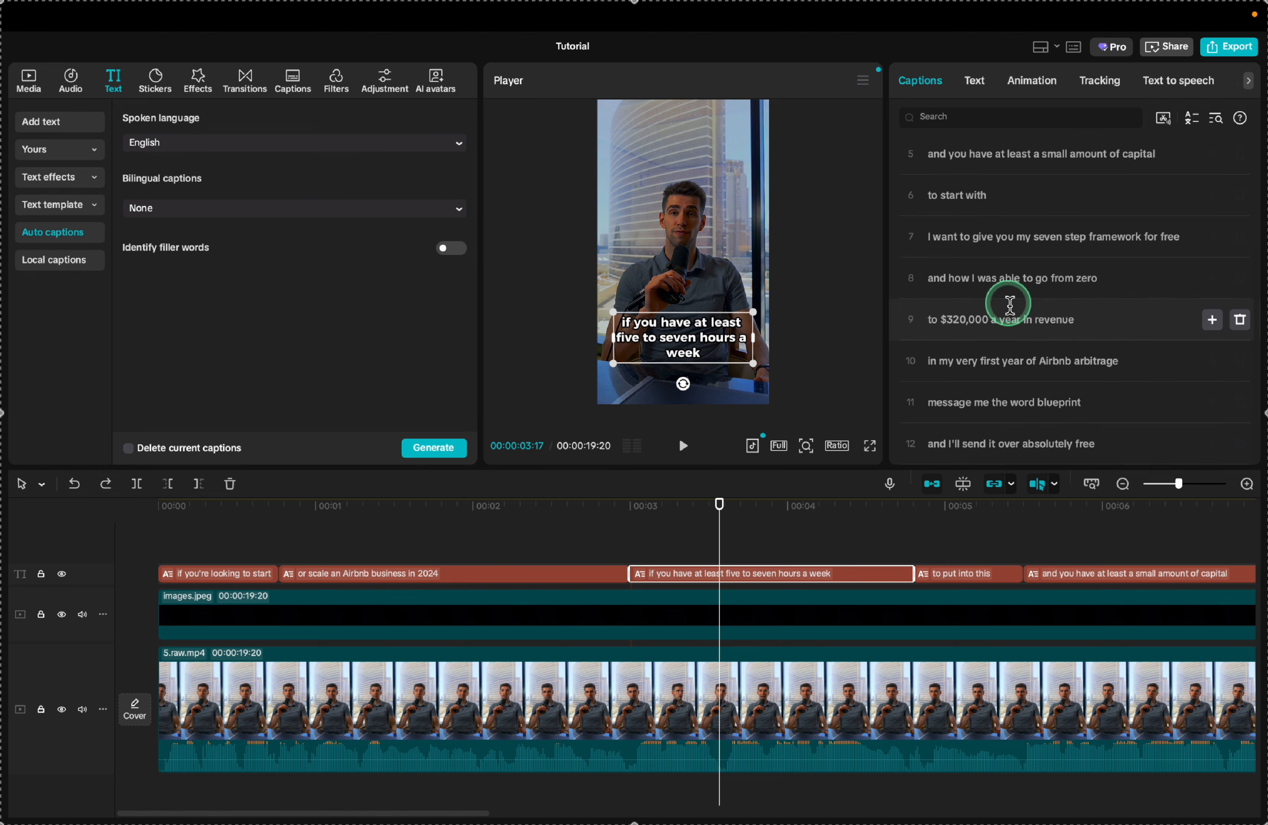
{"action": "scroll", "coordinate": [1009, 305], "scroll_direction": "up", "scroll_amount": 3}
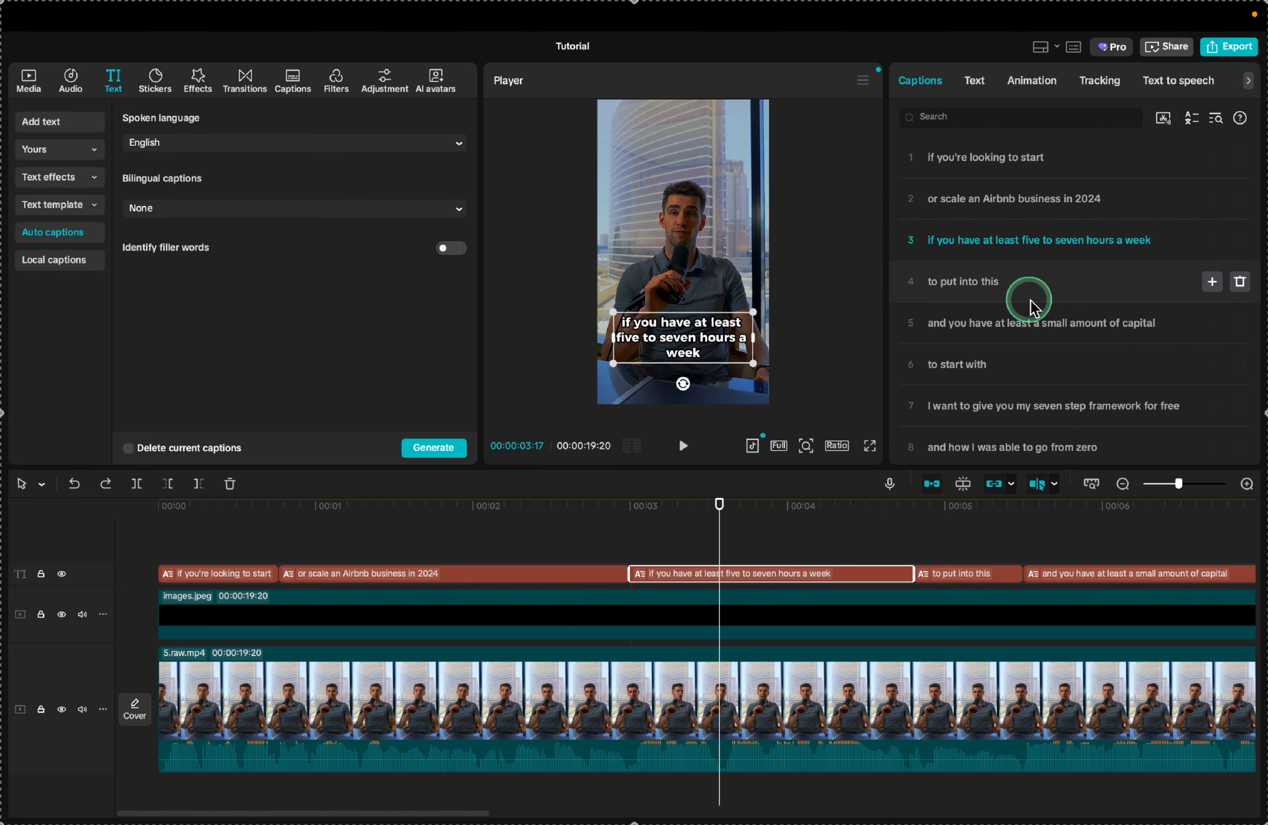
{"action": "left_click", "coordinate": [970, 160]}
{"action": "key", "text": "Return"}
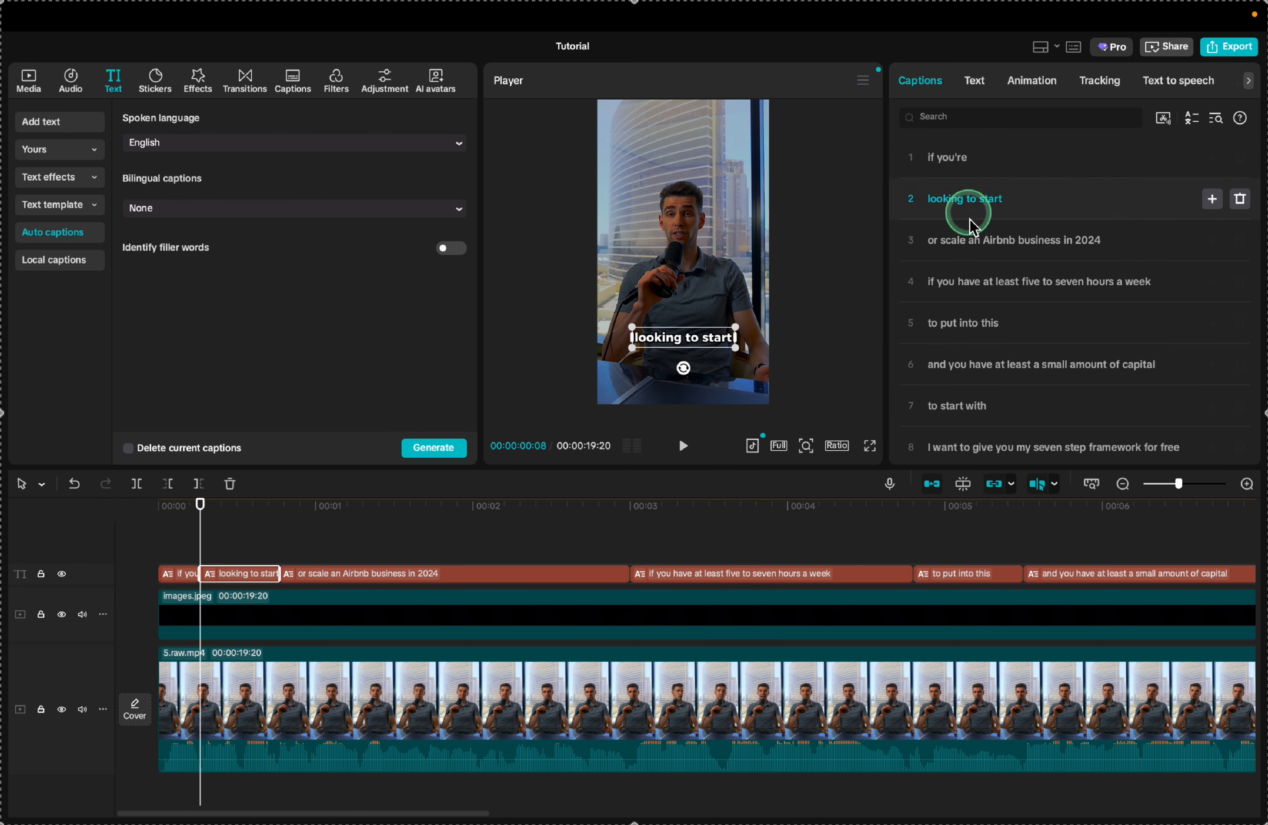
{"action": "left_click", "coordinate": [969, 243]}
{"action": "key", "text": "Return"}
{"action": "left_click", "coordinate": [975, 283]}
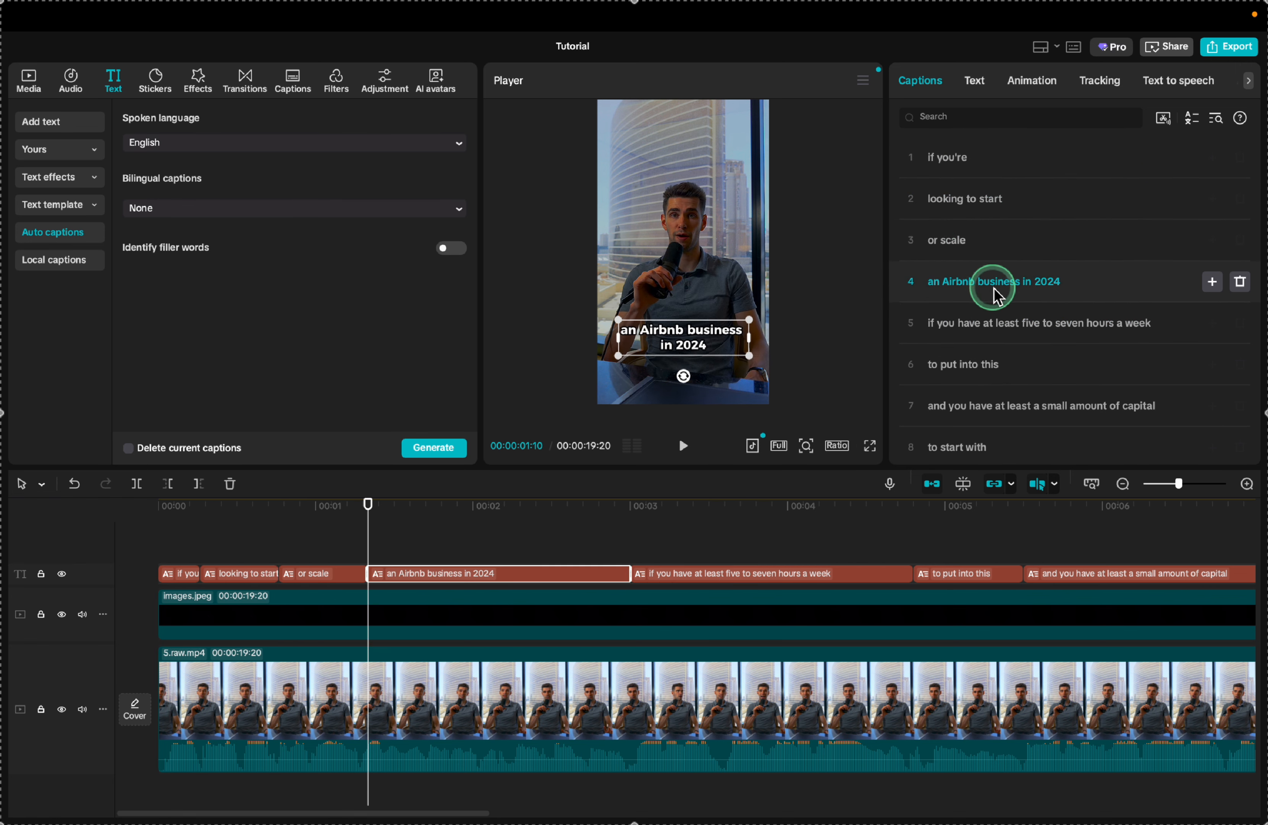
{"action": "key", "text": "Return"}
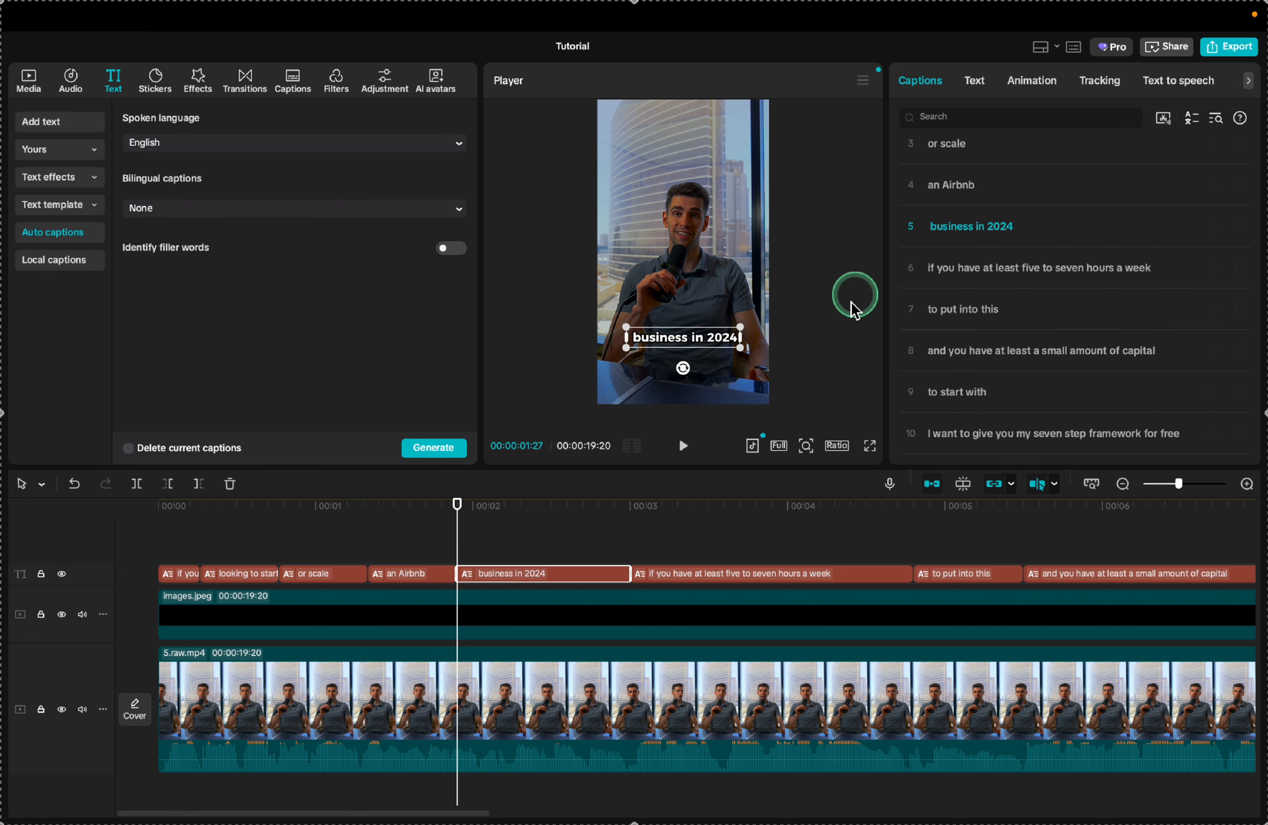
Split the third original caption into "if you have", "at least 5-7 h" and "a week", shortening "five to seven hours" to "5-7 h".
{"action": "left_click", "coordinate": [981, 268]}
{"action": "key", "text": "Return"}
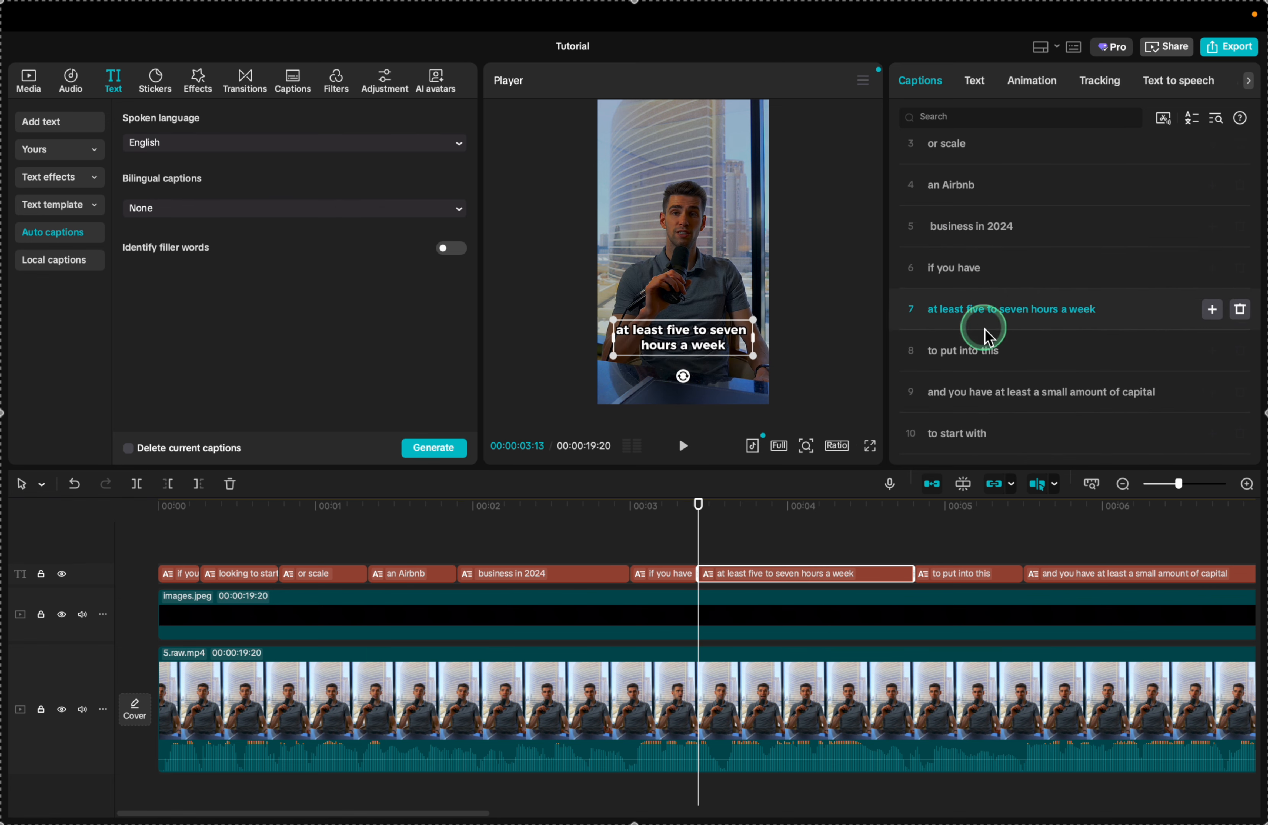
{"action": "double_click", "coordinate": [983, 310]}
{"action": "type", "text": "5-7"}
{"action": "key", "text": "BackSpace"}
{"action": "key", "text": "BackSpace"}
{"action": "key", "text": "BackSpace"}
{"action": "key", "text": "BackSpace"}
{"action": "key", "text": "BackSpace"}
{"action": "left_click_drag", "start_coordinate": [1011, 311], "coordinate": [991, 312]}
{"action": "key", "text": "Return"}
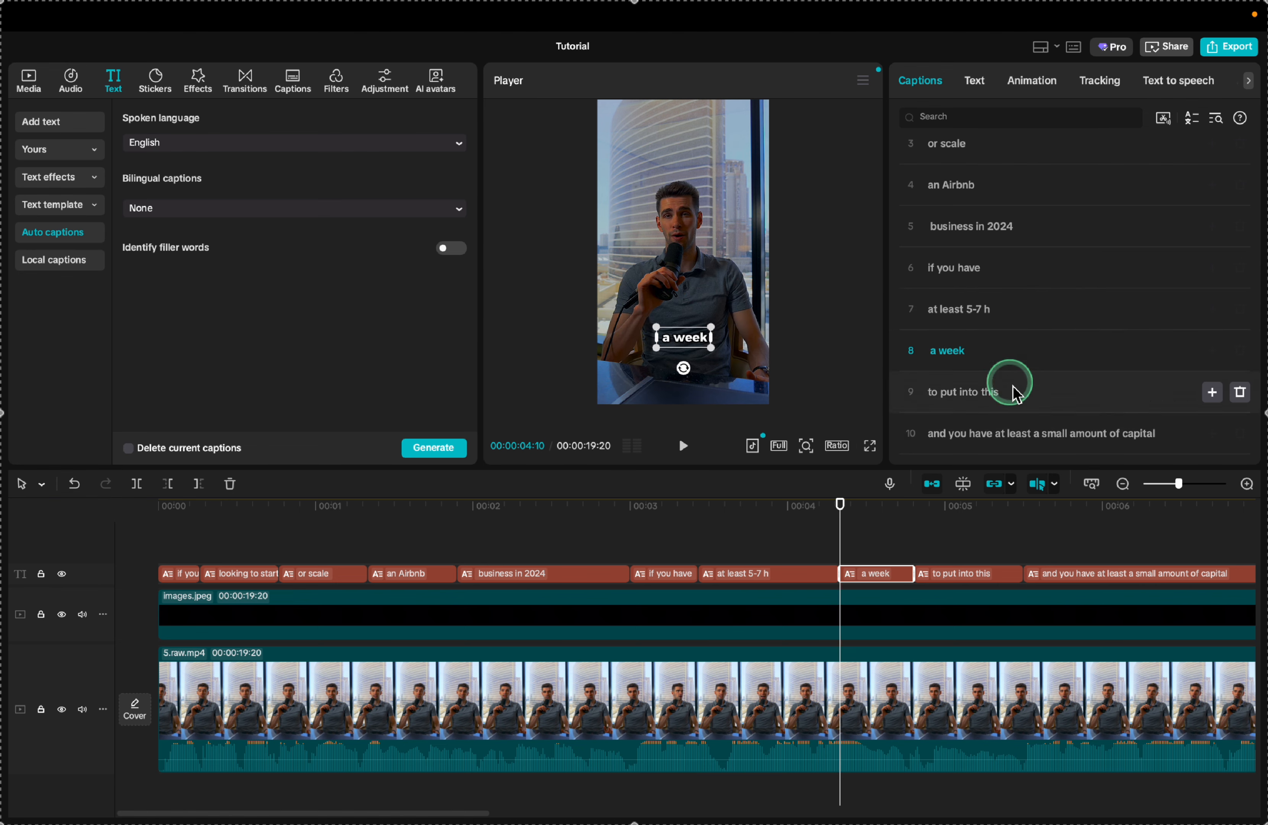
Split the small-amount-of-capital caption into "and you have", "at least a", "small amount" and "of capital".
{"action": "left_click", "coordinate": [1000, 393]}
{"action": "scroll", "coordinate": [999, 383], "scroll_direction": "down", "scroll_amount": 3}
{"action": "left_click", "coordinate": [995, 320]}
{"action": "key", "text": "Return"}
{"action": "left_click", "coordinate": [972, 361]}
{"action": "key", "text": "Return"}
{"action": "left_click", "coordinate": [995, 401]}
{"action": "key", "text": "Return"}
{"action": "scroll", "coordinate": [1000, 399], "scroll_direction": "down", "scroll_amount": 3}
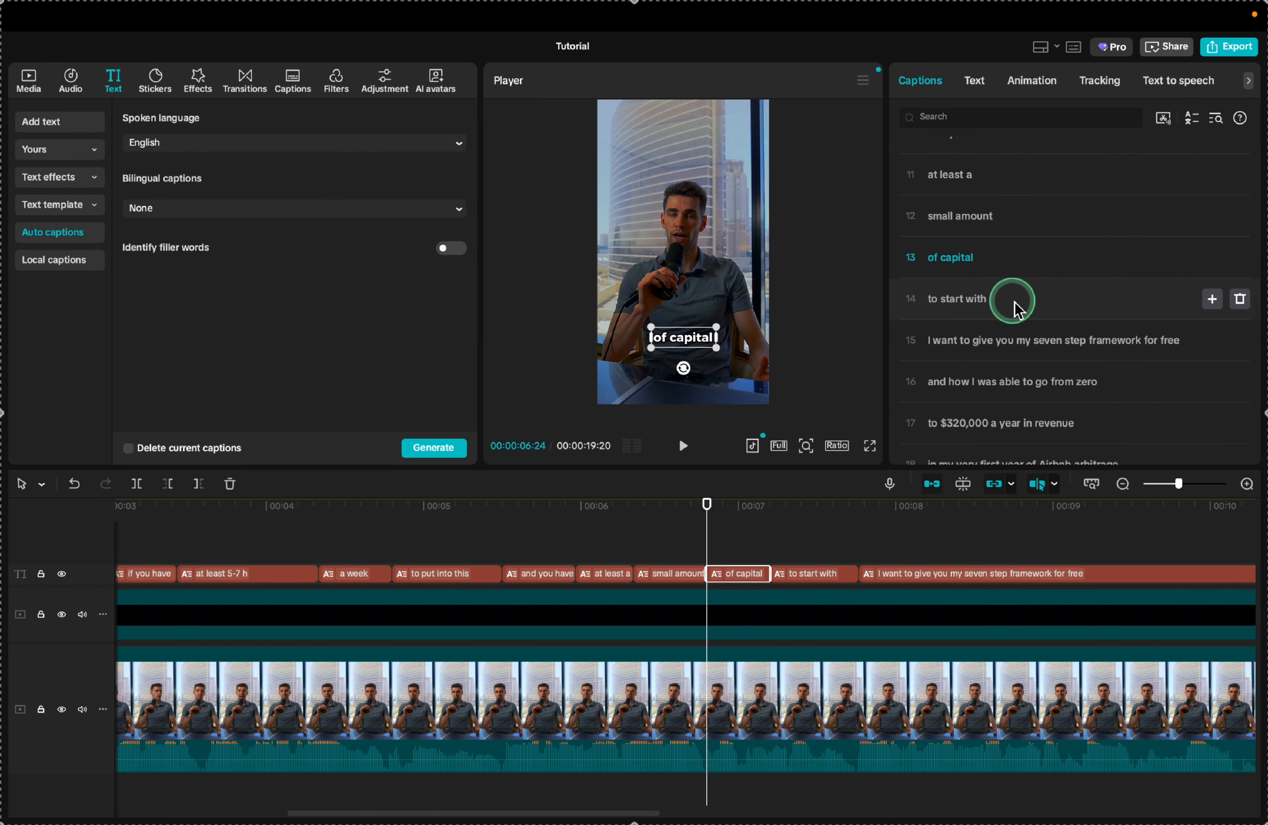
Split the seven-step framework caption into "I want", "to give you", "my 7 step", "framework" and "for free", writing "seven" as 7.
{"action": "left_click", "coordinate": [959, 341]}
{"action": "key", "text": "Return"}
{"action": "type", "text": "7"}
{"action": "left_click", "coordinate": [976, 423]}
{"action": "key", "text": "Return"}
{"action": "scroll", "coordinate": [970, 375], "scroll_direction": "down", "scroll_amount": 3}
{"action": "left_click", "coordinate": [980, 304]}
{"action": "key", "text": "Return"}
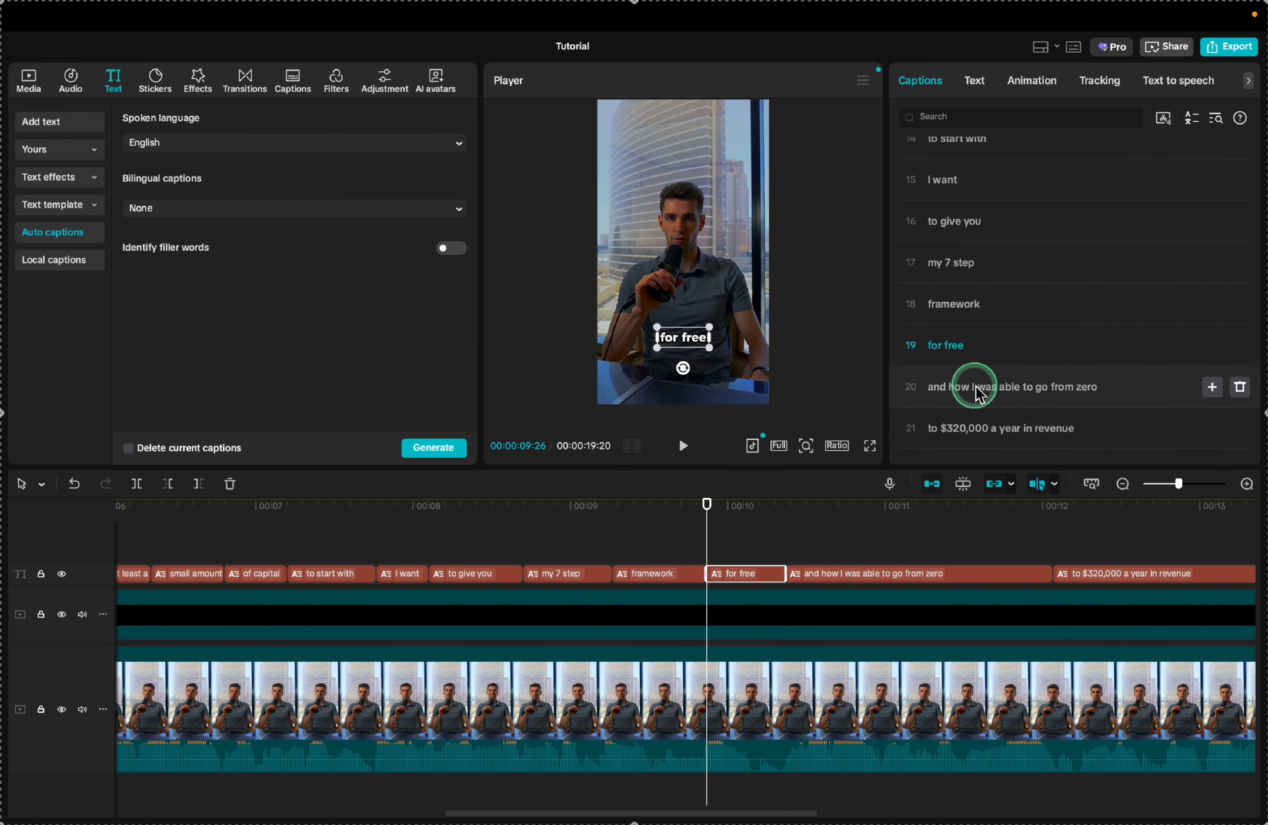
Split the caption "and how I was able to go from zero" into "and how", "I was able" and "to go from zero".
{"action": "left_click", "coordinate": [971, 385]}
{"action": "key", "text": "Return"}
{"action": "left_click", "coordinate": [991, 344]}
{"action": "key", "text": "Return"}
Split the revenue caption into "to $320,000", "a year" and "in revenue", and separate "in my very" from "first year of Airbnb arbitrage".
{"action": "left_click", "coordinate": [958, 385]}
{"action": "key", "text": "Return"}
{"action": "scroll", "coordinate": [964, 383], "scroll_direction": "down", "scroll_amount": 3}
{"action": "left_click", "coordinate": [979, 361]}
{"action": "key", "text": "Return"}
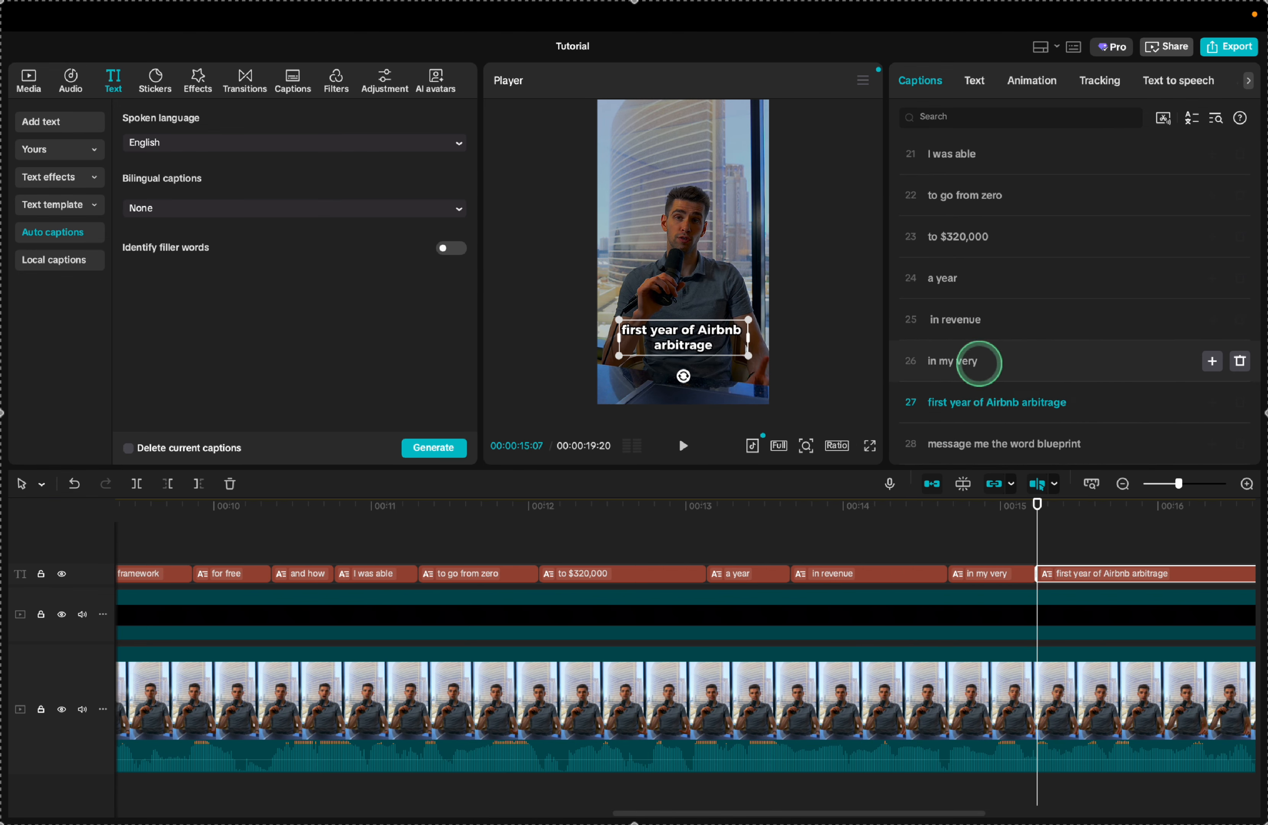
Split the next captions into "first year", "of Airbnb" and "arbitrage", and into "message me", "the word" and "blueprint".
{"action": "left_click", "coordinate": [974, 402]}
{"action": "key", "text": "Return"}
{"action": "left_click", "coordinate": [982, 442]}
{"action": "key", "text": "Return"}
Split the last caption into "and I'll send", "it over" and "absolutely free".
{"action": "left_click", "coordinate": [990, 442]}
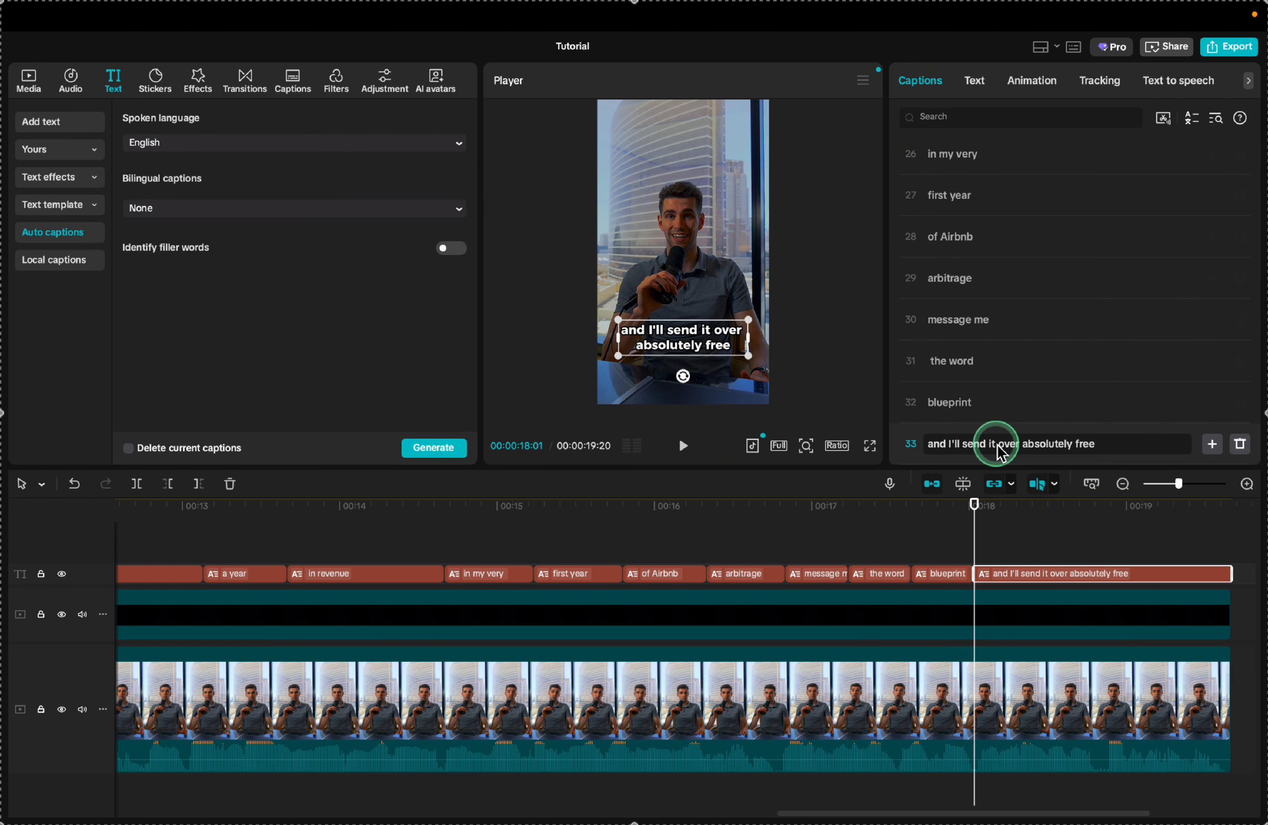
{"action": "key", "text": "Return"}
{"action": "left_click", "coordinate": [994, 443]}
{"action": "key", "text": "Return"}
Play the reel from the start to check the split captions against the speech.
{"action": "left_click", "coordinate": [711, 652]}
{"action": "scroll", "coordinate": [710, 645], "scroll_direction": "left", "scroll_amount": 10}
{"action": "left_click", "coordinate": [148, 531]}
{"action": "key", "text": "space"}
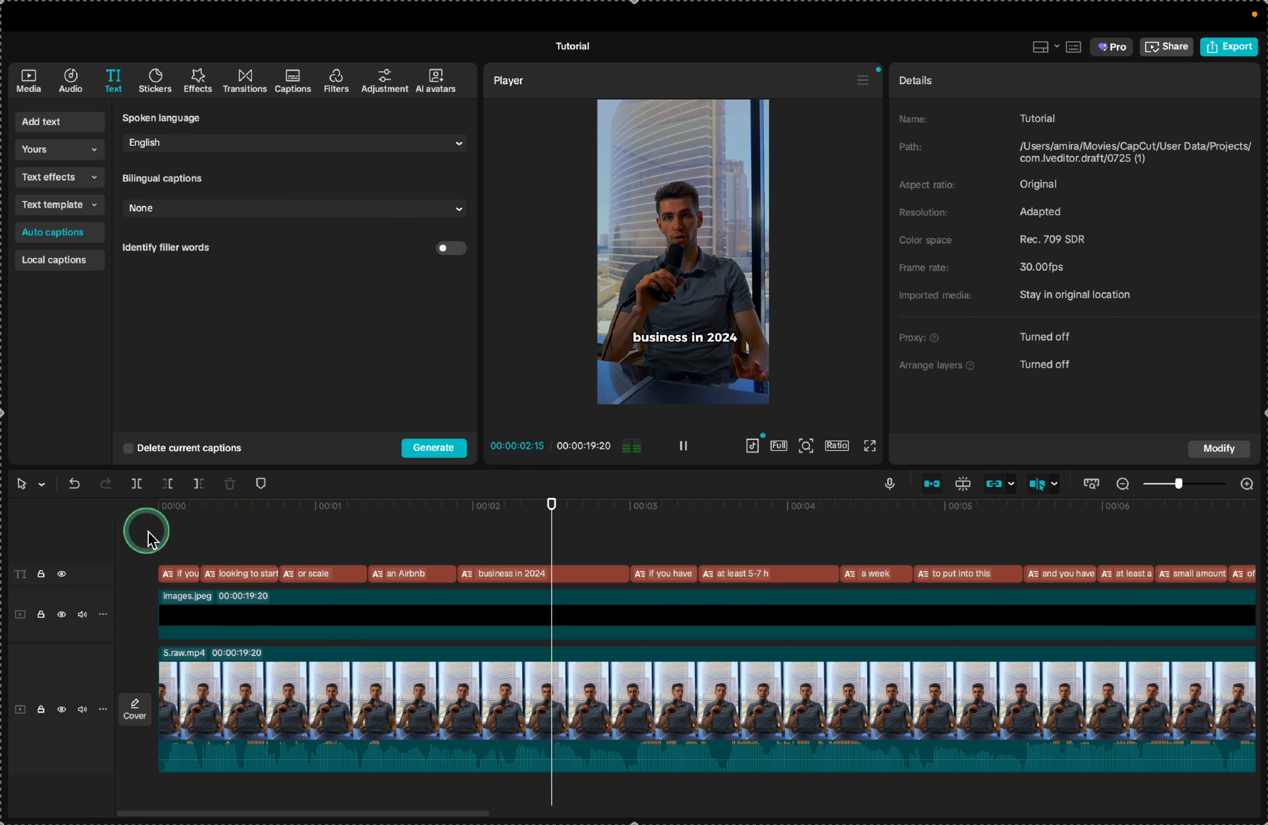
{"action": "key", "text": "space"}
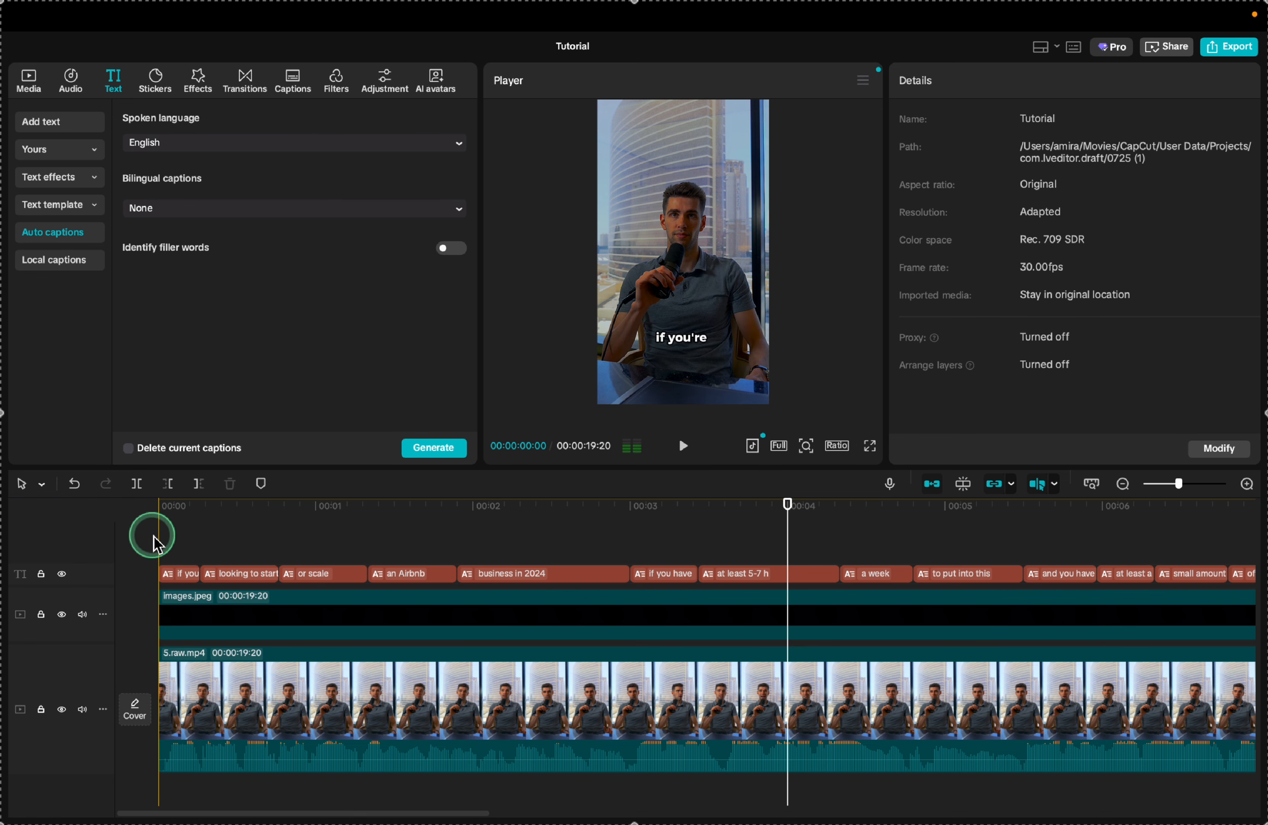
Retime the opening captions from "looking to start" to "business in 2024" to match the speech.
{"action": "scroll", "coordinate": [154, 536], "scroll_direction": "up", "scroll_amount": 2}
{"action": "left_click_drag", "start_coordinate": [153, 536], "coordinate": [399, 576]}
{"action": "left_click", "coordinate": [397, 577]}
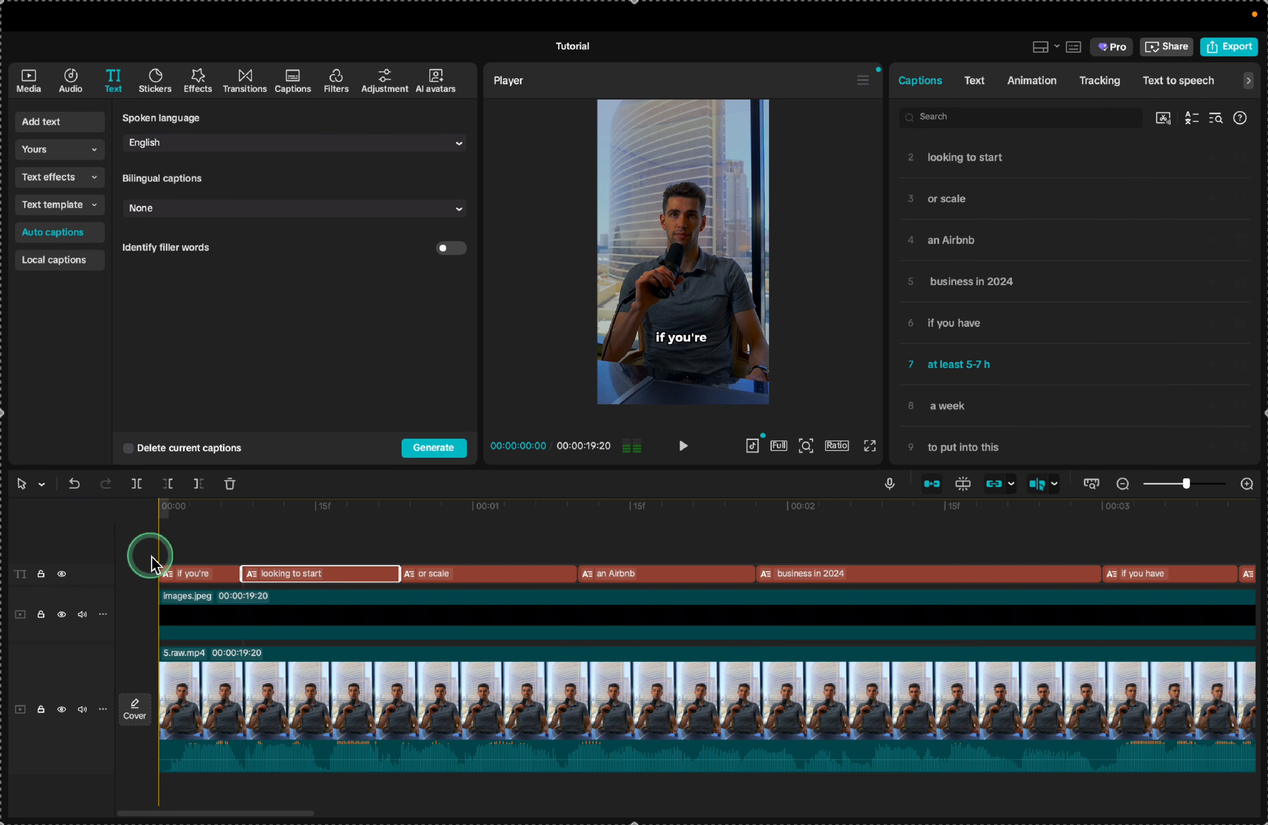
{"action": "key", "text": "space"}
{"action": "key", "text": "space"}
{"action": "left_click_drag", "start_coordinate": [401, 573], "coordinate": [389, 573]}
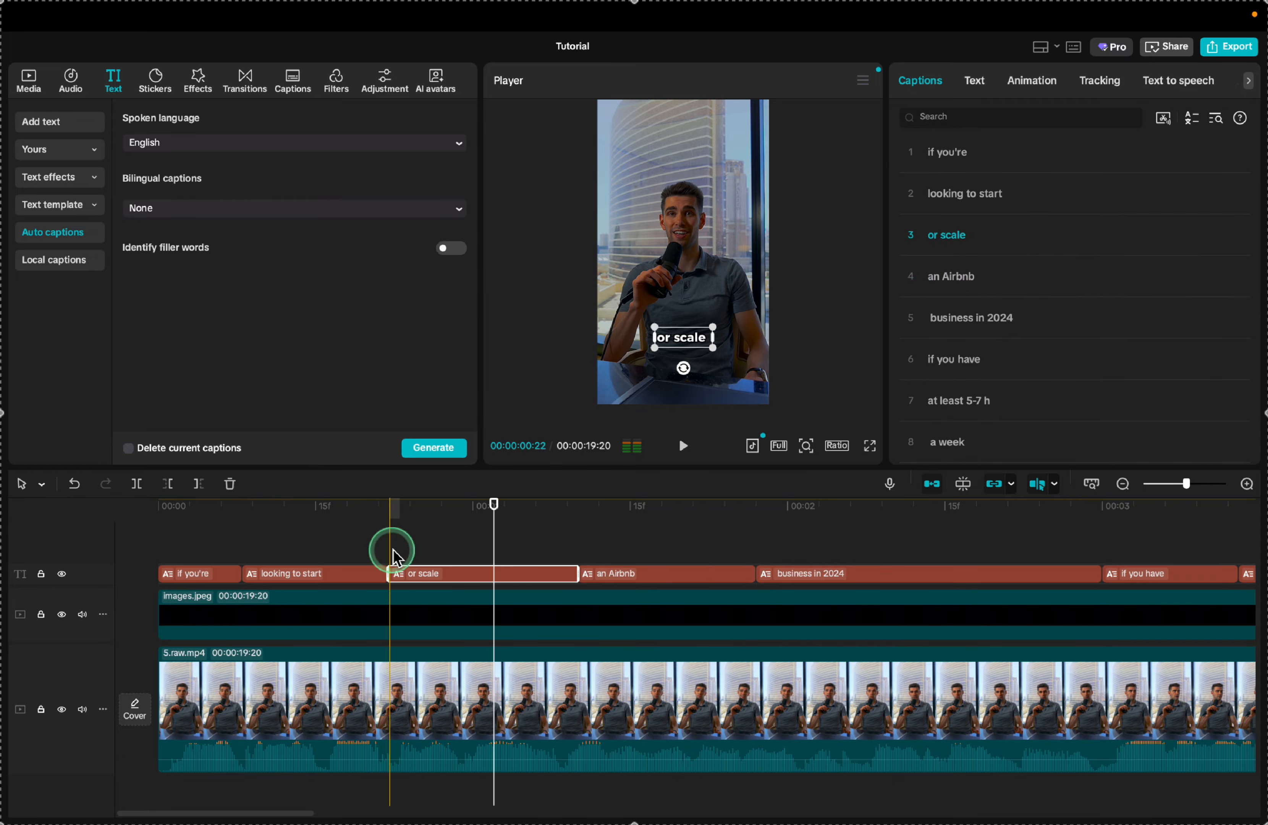
{"action": "left_click_drag", "start_coordinate": [579, 574], "coordinate": [558, 573]}
{"action": "scroll", "coordinate": [696, 574], "scroll_direction": "right", "scroll_amount": 10}
{"action": "mouse_move", "coordinate": [756, 574]}
{"action": "left_mouse_down"}
{"action": "mouse_move", "coordinate": [667, 573]}
{"action": "mouse_move", "coordinate": [772, 573]}
{"action": "left_mouse_up"}
Adjust the boundaries of the "at least 5-7 h", "a week" and "to put into this" captions to match the speech.
{"action": "key", "text": "space"}
{"action": "key", "text": "space"}
{"action": "scroll", "coordinate": [770, 573], "scroll_direction": "right", "scroll_amount": 5}
{"action": "left_click_drag", "start_coordinate": [710, 573], "coordinate": [772, 573]}
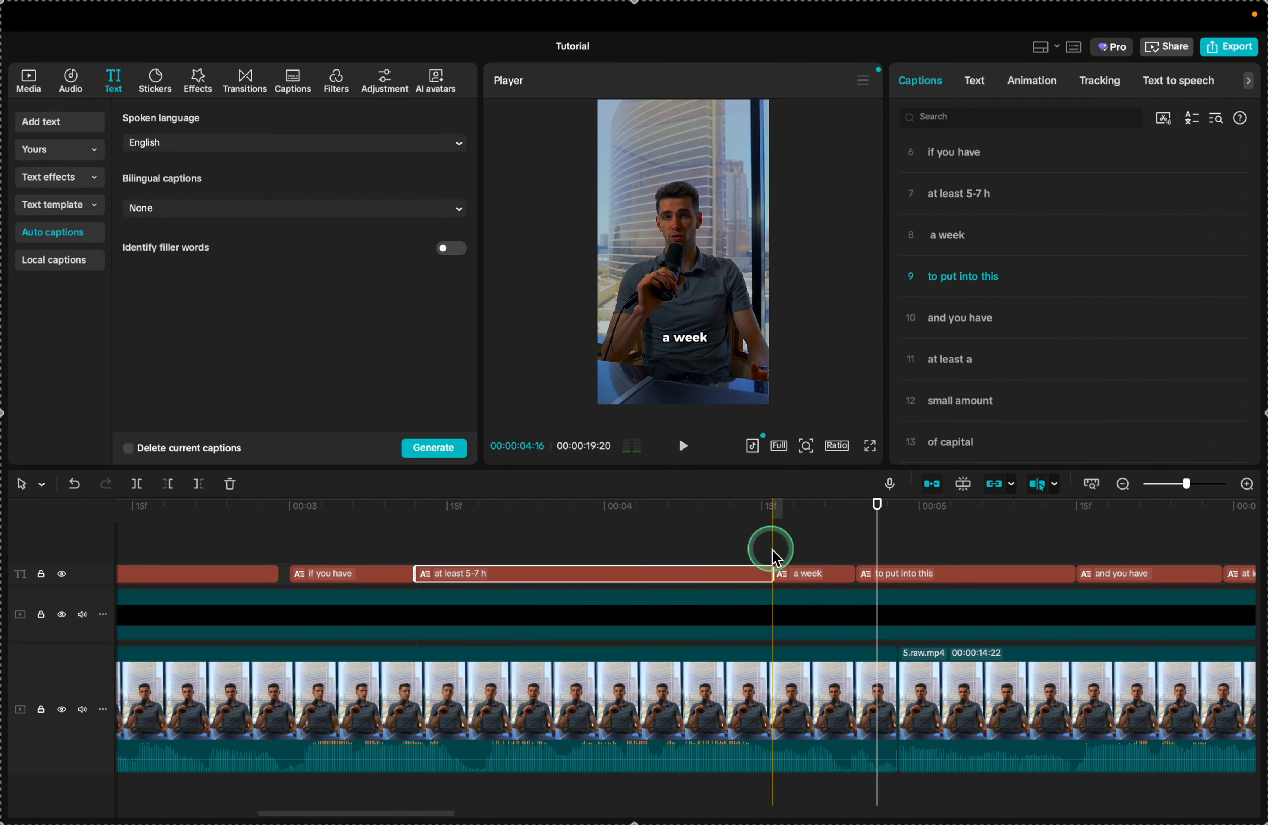
{"action": "left_click_drag", "start_coordinate": [859, 573], "coordinate": [899, 573]}
{"action": "left_click_drag", "start_coordinate": [857, 573], "coordinate": [899, 573]}
{"action": "scroll", "coordinate": [784, 573], "scroll_direction": "right", "scroll_amount": 7}
{"action": "left_click_drag", "start_coordinate": [790, 572], "coordinate": [766, 572]}
Retime the middle captions between "and you have" and "to $320,000" by adjusting their boundaries to the speech.
{"action": "key", "text": "space"}
{"action": "key", "text": "space"}
{"action": "scroll", "coordinate": [796, 573], "scroll_direction": "right", "scroll_amount": 6}
{"action": "scroll", "coordinate": [826, 575], "scroll_direction": "right", "scroll_amount": 7}
{"action": "left_click_drag", "start_coordinate": [847, 575], "coordinate": [776, 573]}
{"action": "left_click_drag", "start_coordinate": [1052, 573], "coordinate": [1041, 573]}
{"action": "left_click_drag", "start_coordinate": [822, 573], "coordinate": [782, 573]}
Shift the boundaries of the "a year" caption later to match the speech, and split it at 00:00:13:21.
{"action": "scroll", "coordinate": [707, 573], "scroll_direction": "right", "scroll_amount": 10}
{"action": "left_click_drag", "start_coordinate": [680, 573], "coordinate": [787, 573]}
{"action": "left_click_drag", "start_coordinate": [578, 573], "coordinate": [684, 573]}
{"action": "key", "text": "super+b"}
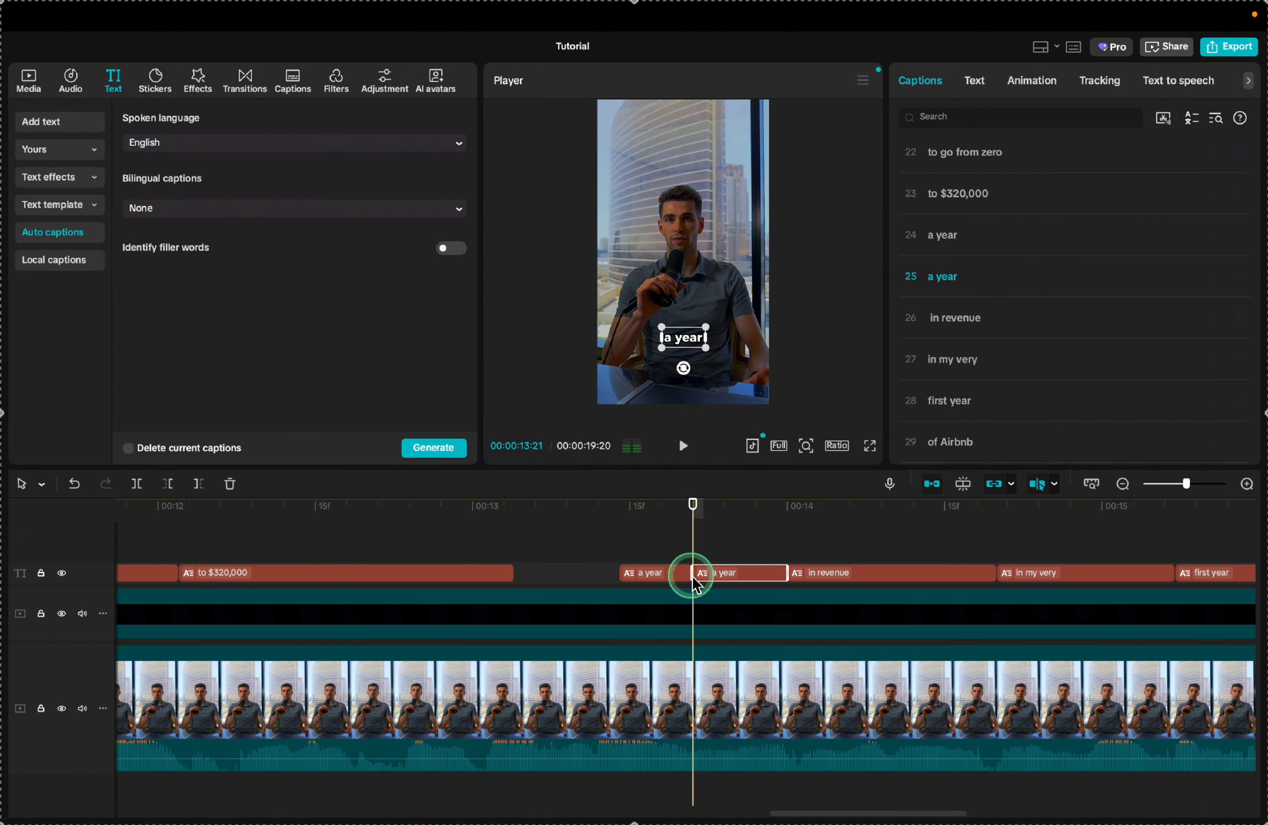
Shift the boundaries of the captions from "in my very" to "arbitrage" earlier to match the speech.
{"action": "scroll", "coordinate": [708, 562], "scroll_direction": "right", "scroll_amount": 5}
{"action": "left_click_drag", "start_coordinate": [1063, 573], "coordinate": [1030, 573]}
{"action": "scroll", "coordinate": [822, 576], "scroll_direction": "right", "scroll_amount": 6}
{"action": "left_click_drag", "start_coordinate": [854, 574], "coordinate": [813, 574]}
{"action": "left_click_drag", "start_coordinate": [856, 573], "coordinate": [813, 573]}
{"action": "left_click_drag", "start_coordinate": [1010, 573], "coordinate": [990, 573]}
{"action": "left_click_drag", "start_coordinate": [1013, 574], "coordinate": [991, 573]}
{"action": "scroll", "coordinate": [1000, 572], "scroll_direction": "right", "scroll_amount": 10}
Shorten the "and I'll send" caption and start "absolutely free" earlier to match the speech.
{"action": "key", "text": "space"}
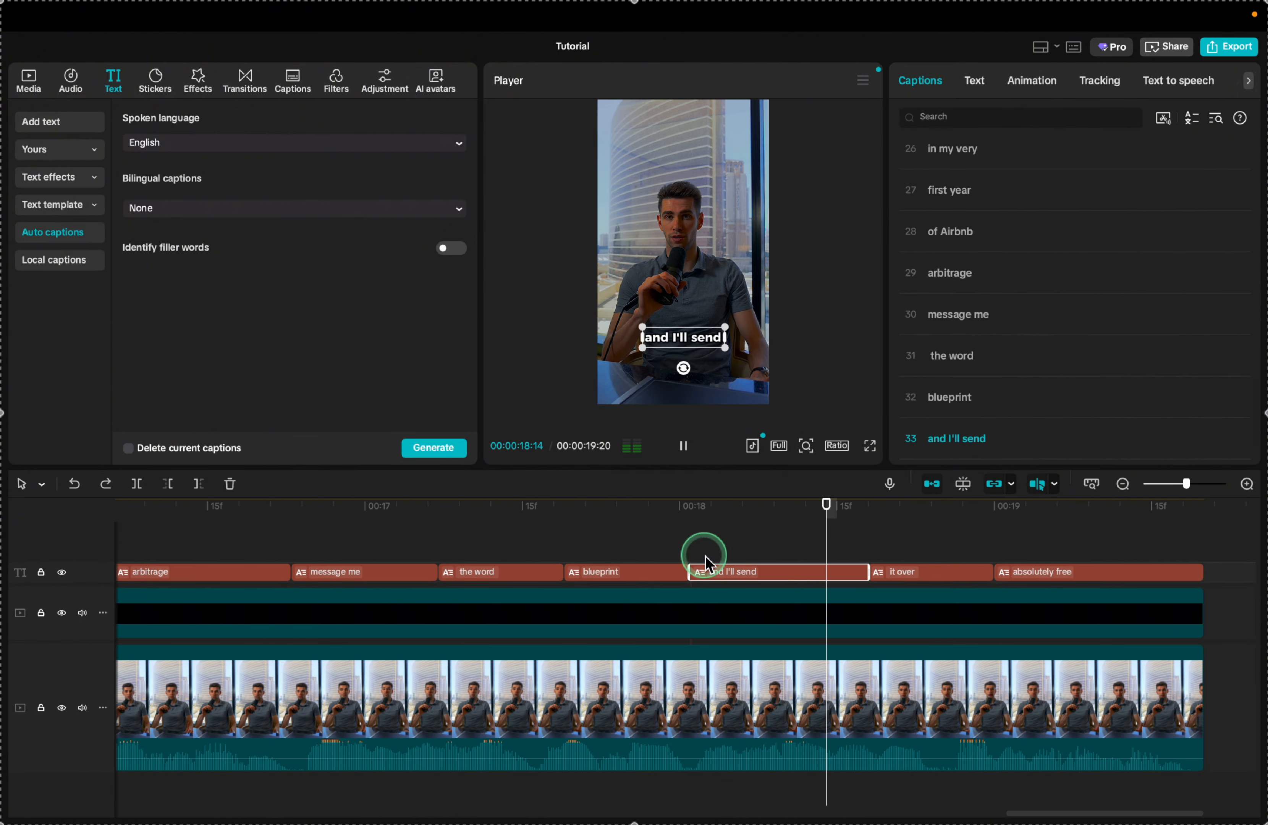
{"action": "left_click_drag", "start_coordinate": [868, 572], "coordinate": [826, 572]}
{"action": "left_click_drag", "start_coordinate": [997, 572], "coordinate": [952, 572]}
Split the main video clip at the three-second mark, where the "if you have" caption starts.
{"action": "scroll", "coordinate": [676, 622], "scroll_direction": "left", "scroll_amount": 20}
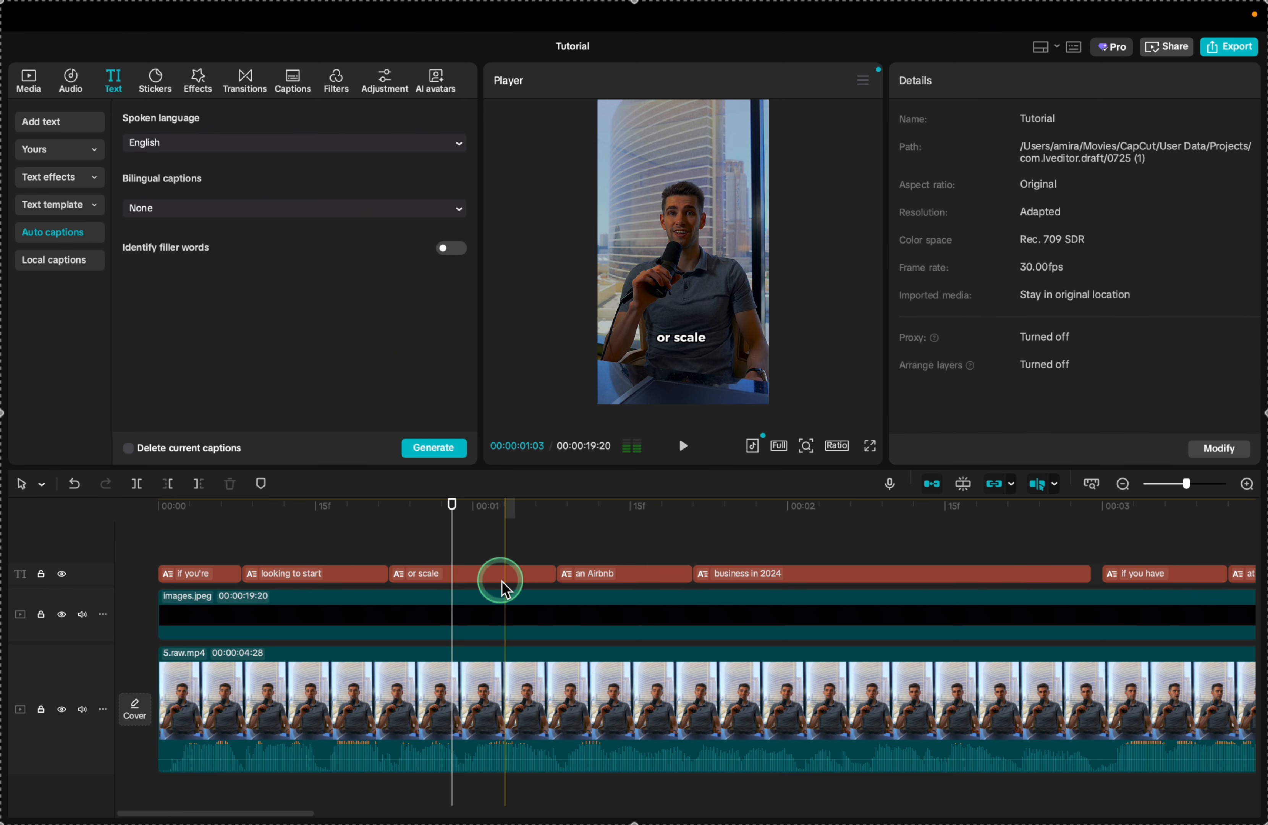
{"action": "scroll", "coordinate": [501, 581], "scroll_direction": "right", "scroll_amount": 3}
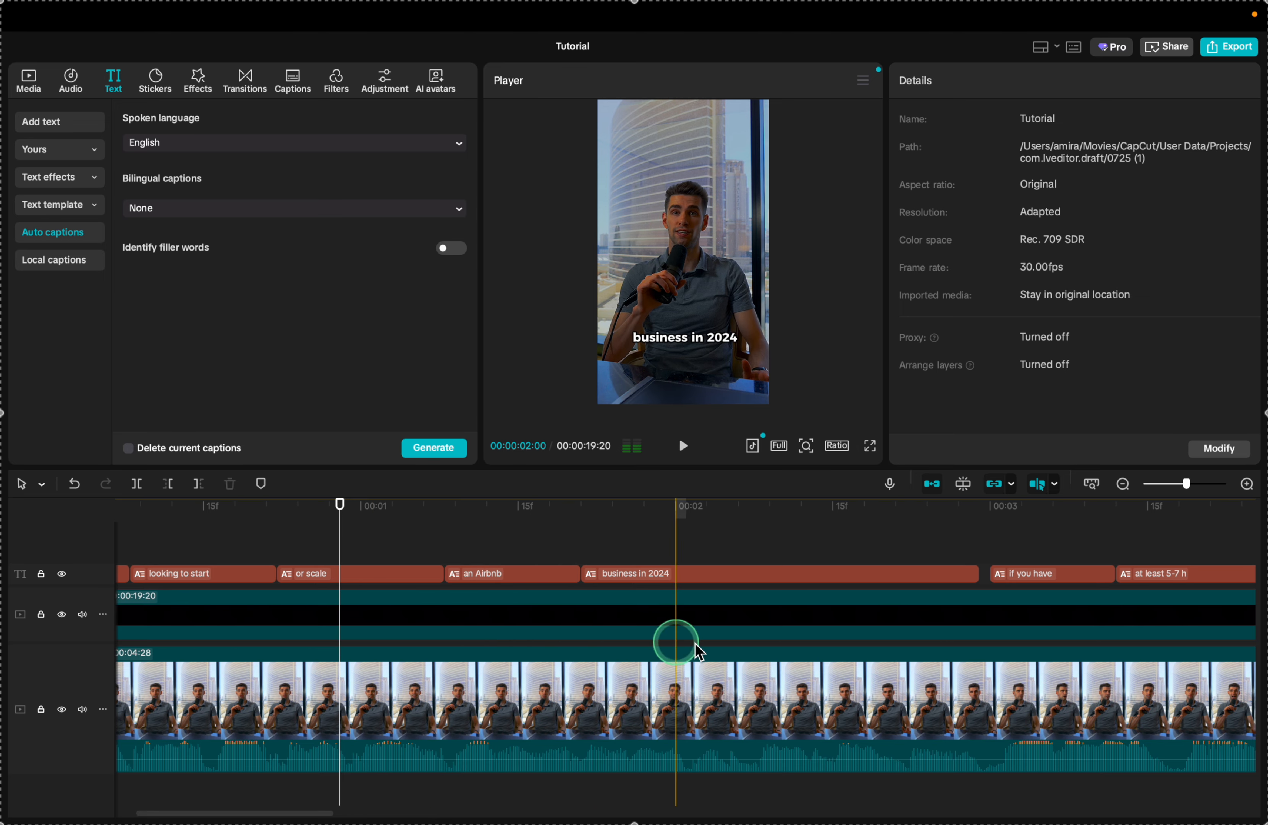
{"action": "scroll", "coordinate": [949, 611], "scroll_direction": "right", "scroll_amount": 15}
{"action": "scroll", "coordinate": [783, 624], "scroll_direction": "left", "scroll_amount": 20}
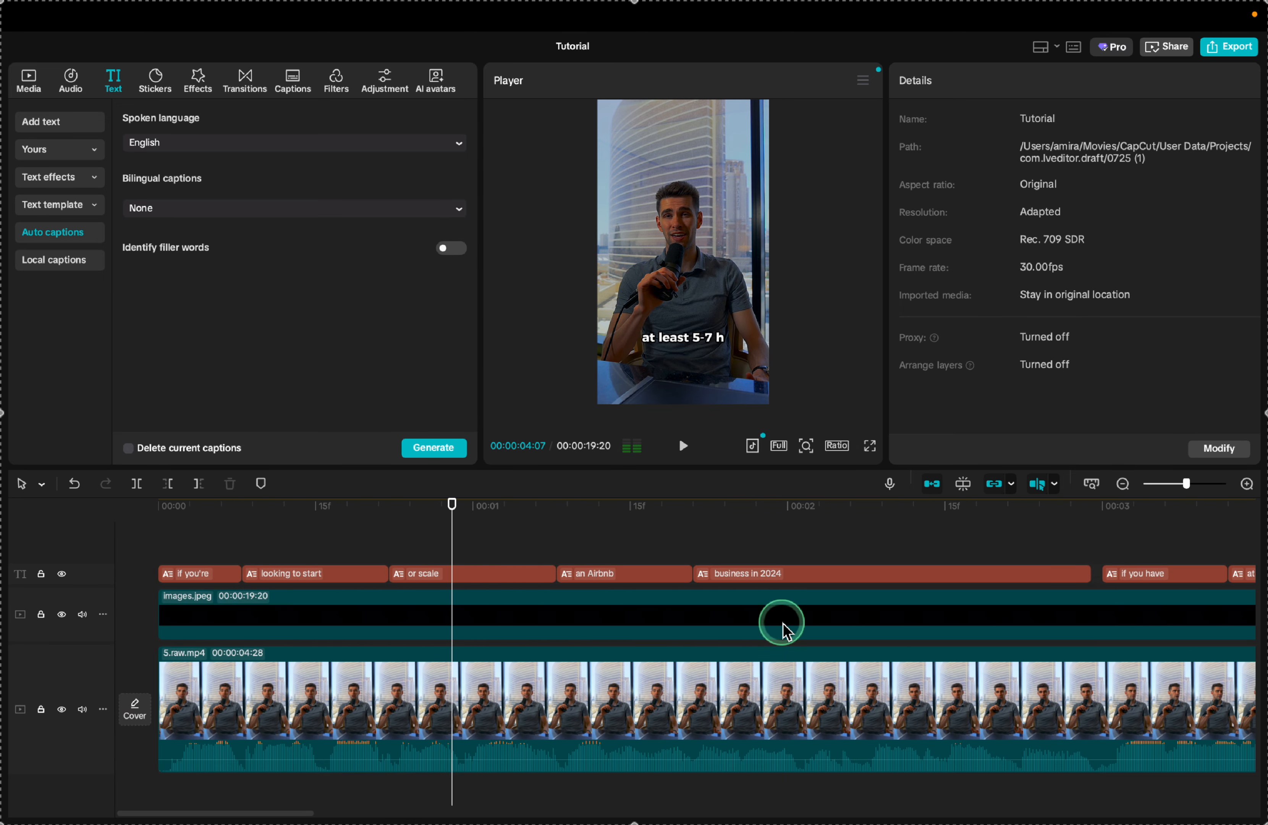
{"action": "left_click", "coordinate": [159, 557]}
{"action": "key", "text": "space"}
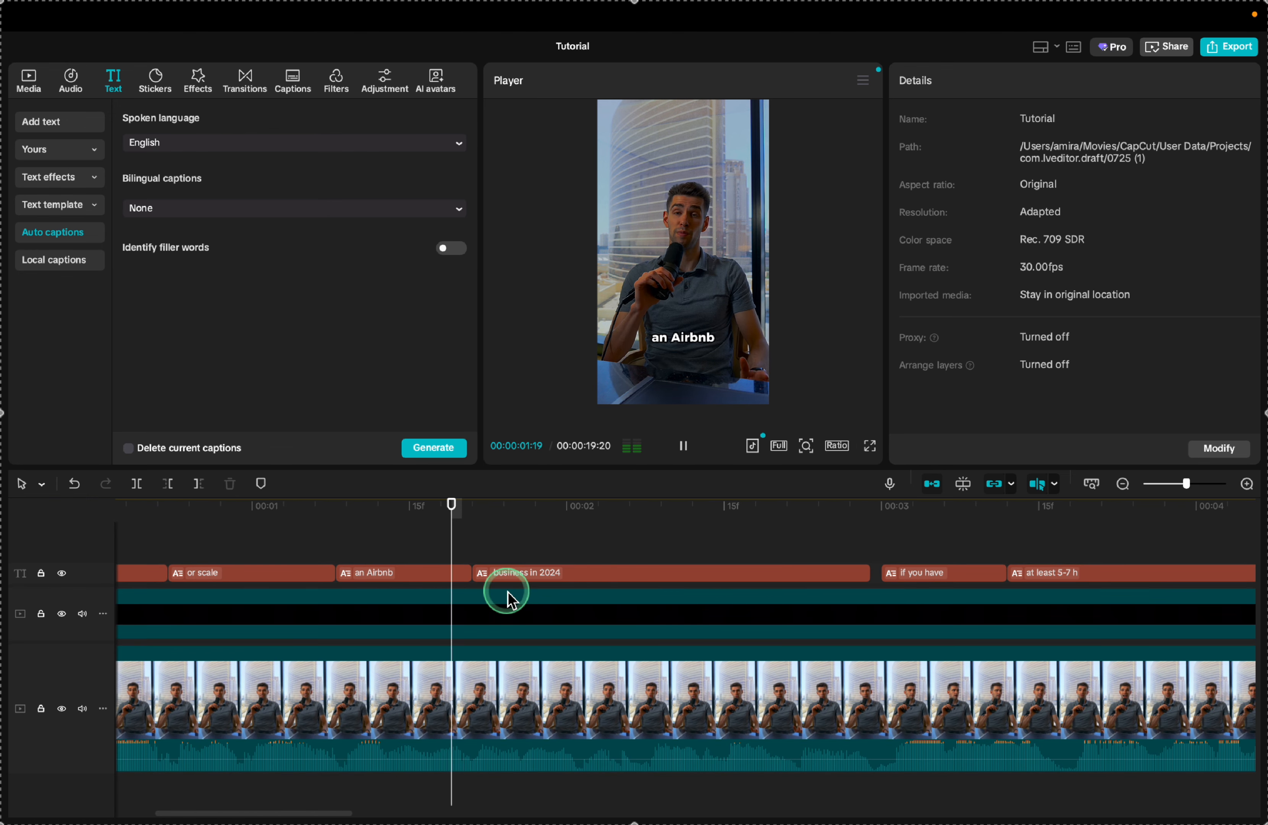
{"action": "key", "text": "space"}
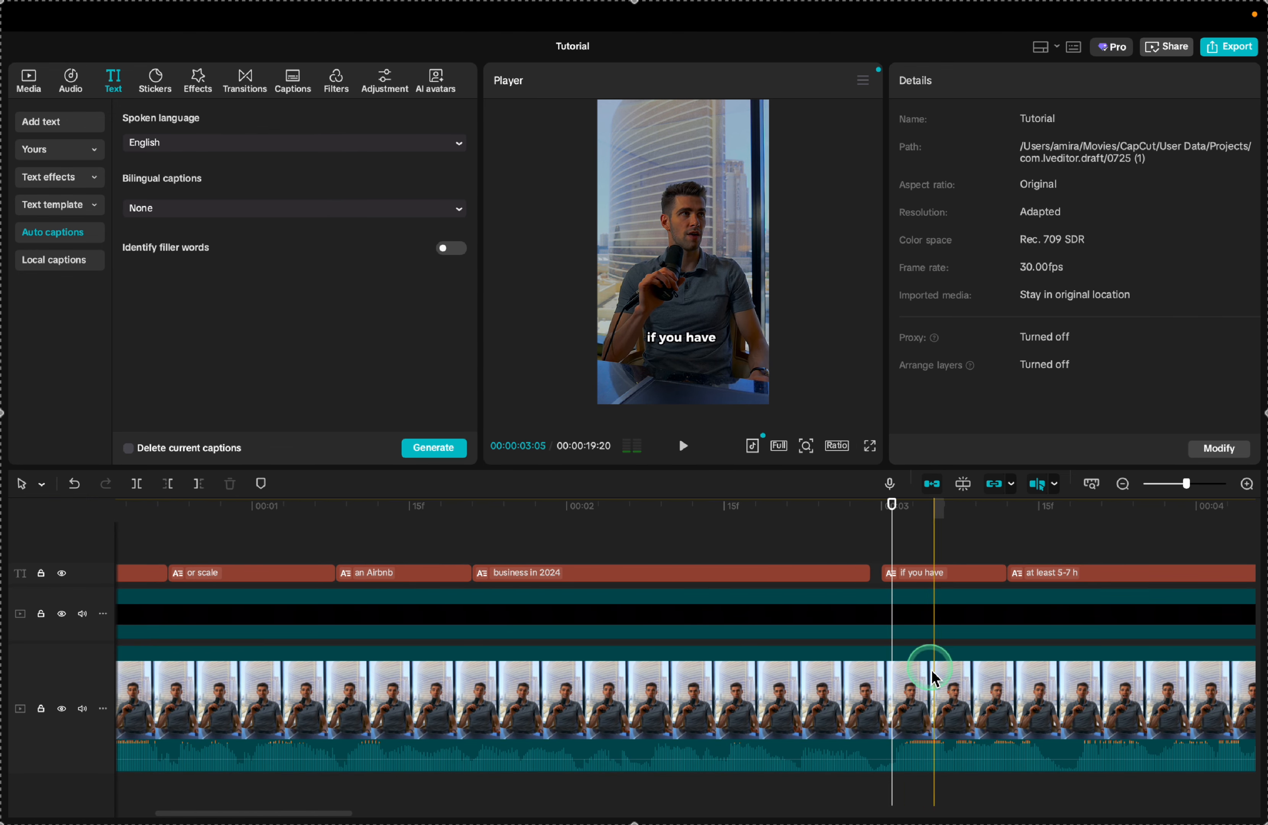
{"action": "key", "text": "super+b"}
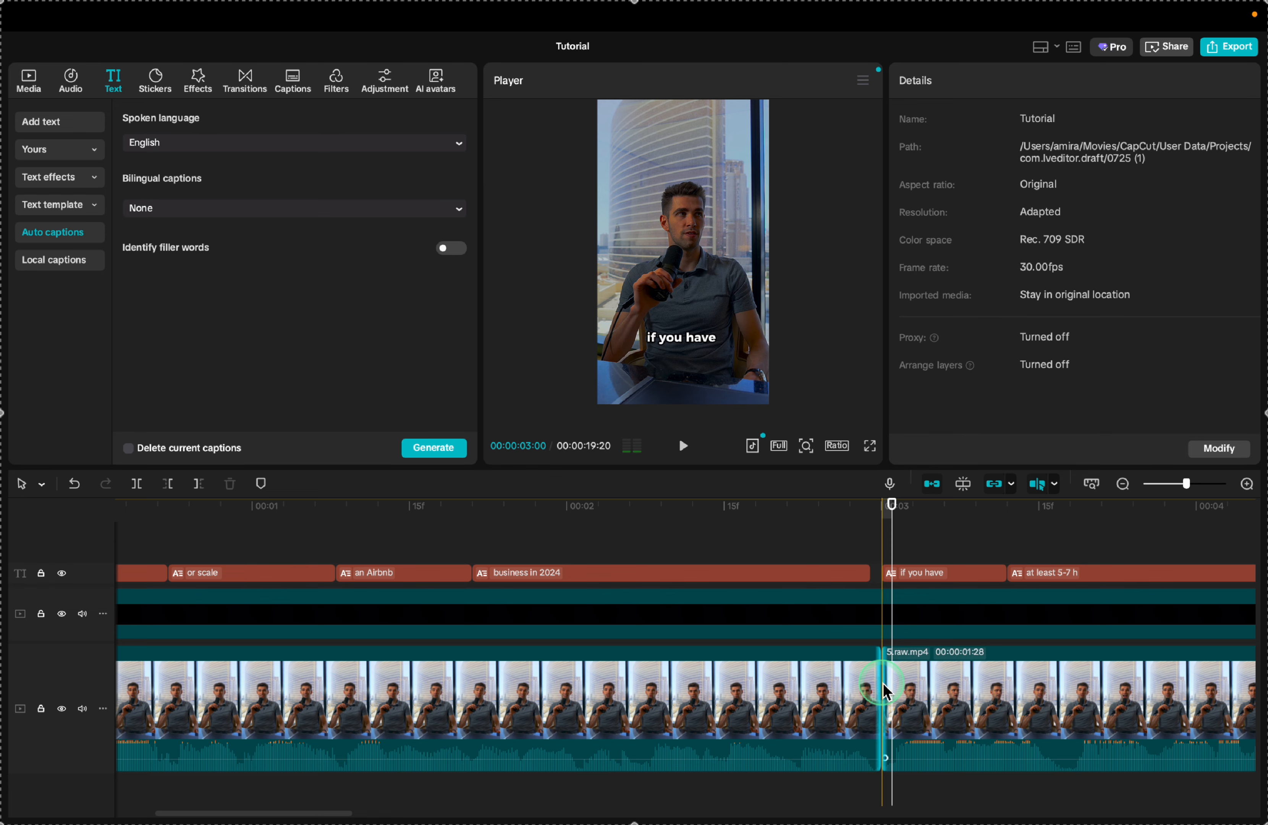
Split the main video clip where the "I want" caption starts.
{"action": "key", "text": "super+minus"}
{"action": "key", "text": "space"}
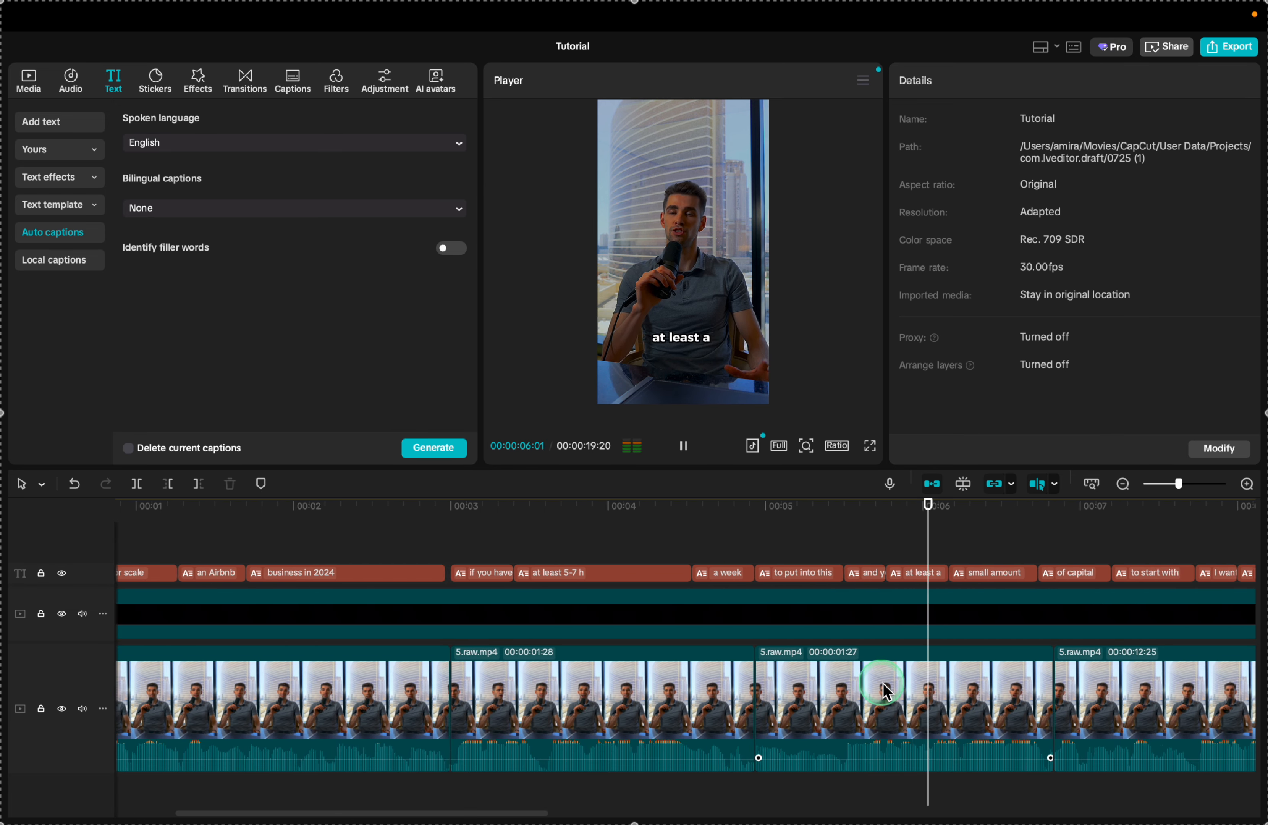
{"action": "key", "text": "space"}
{"action": "key", "text": "super+b"}
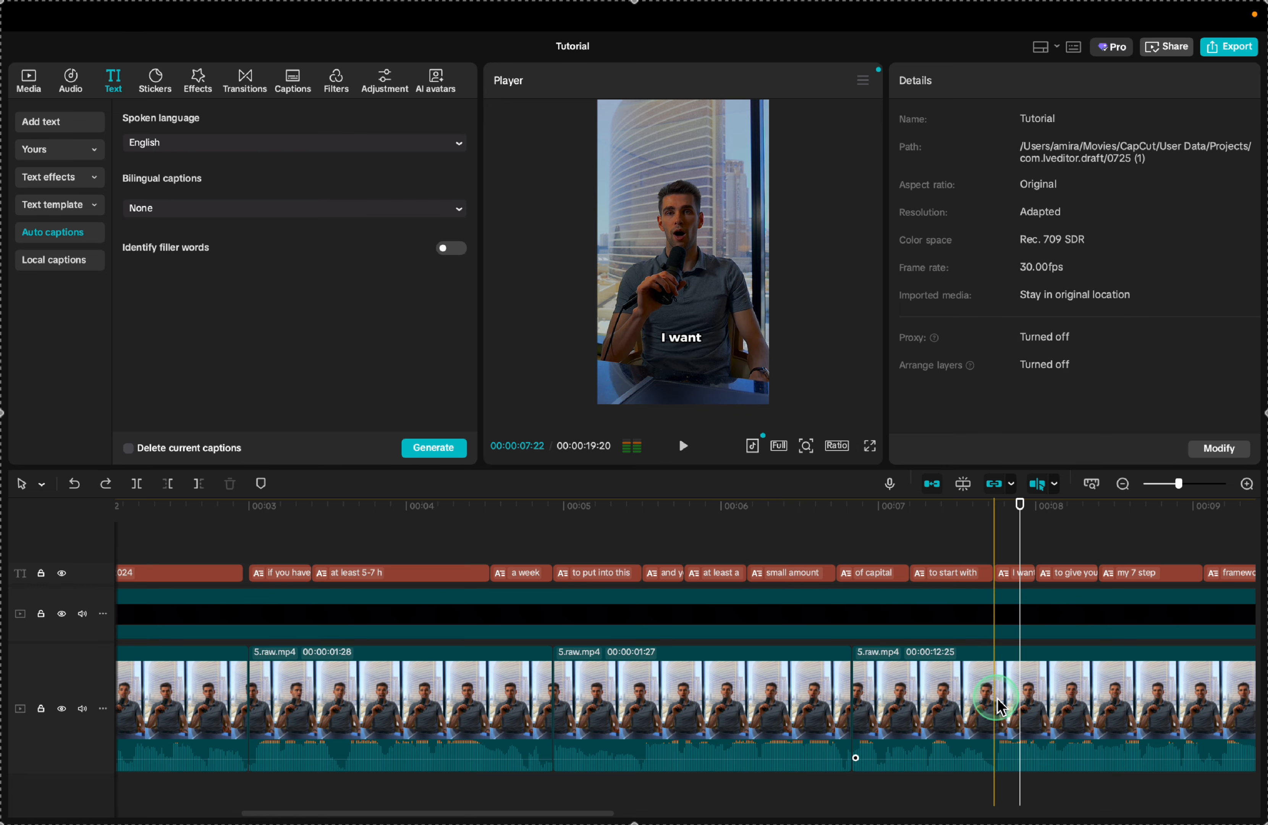
{"action": "left_click", "coordinate": [996, 700]}
Split the main video clip where the "and how" caption starts.
{"action": "key", "text": "space"}
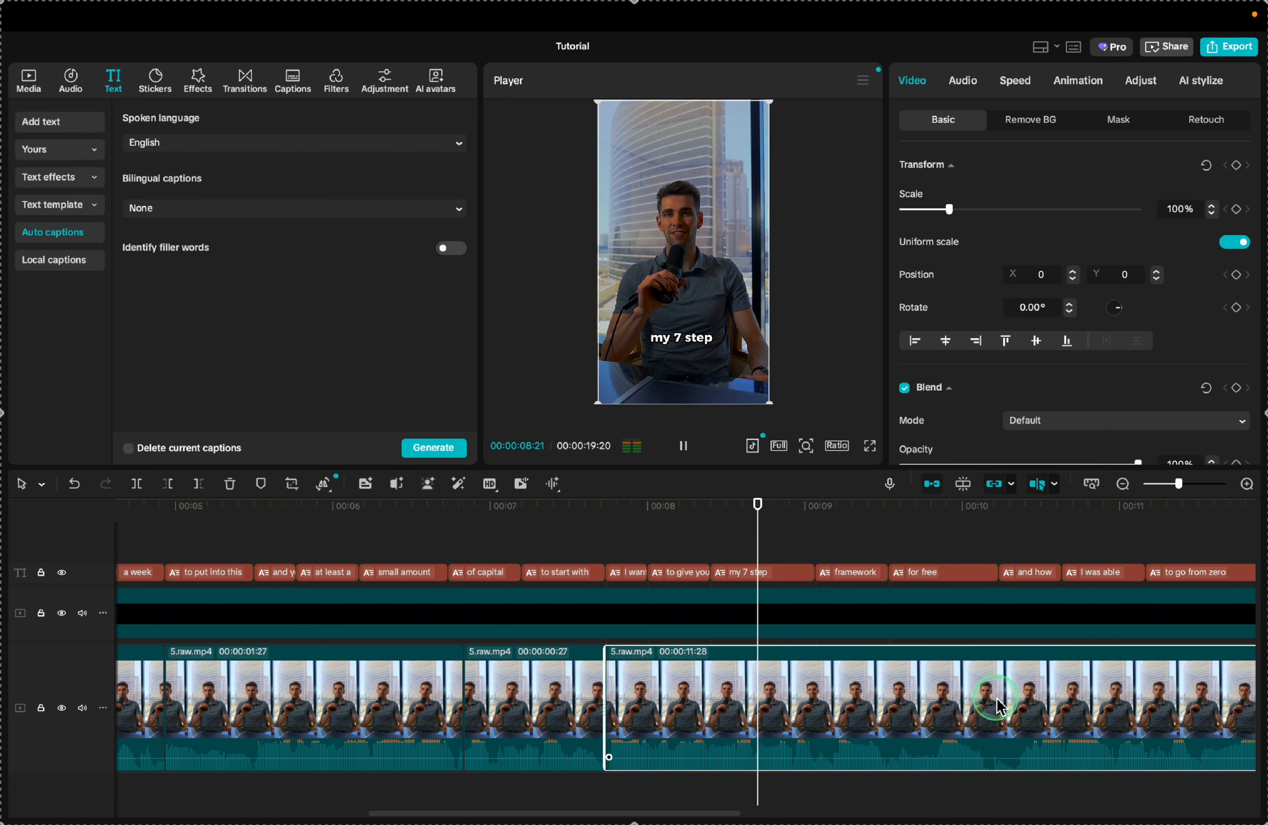
{"action": "key", "text": "space"}
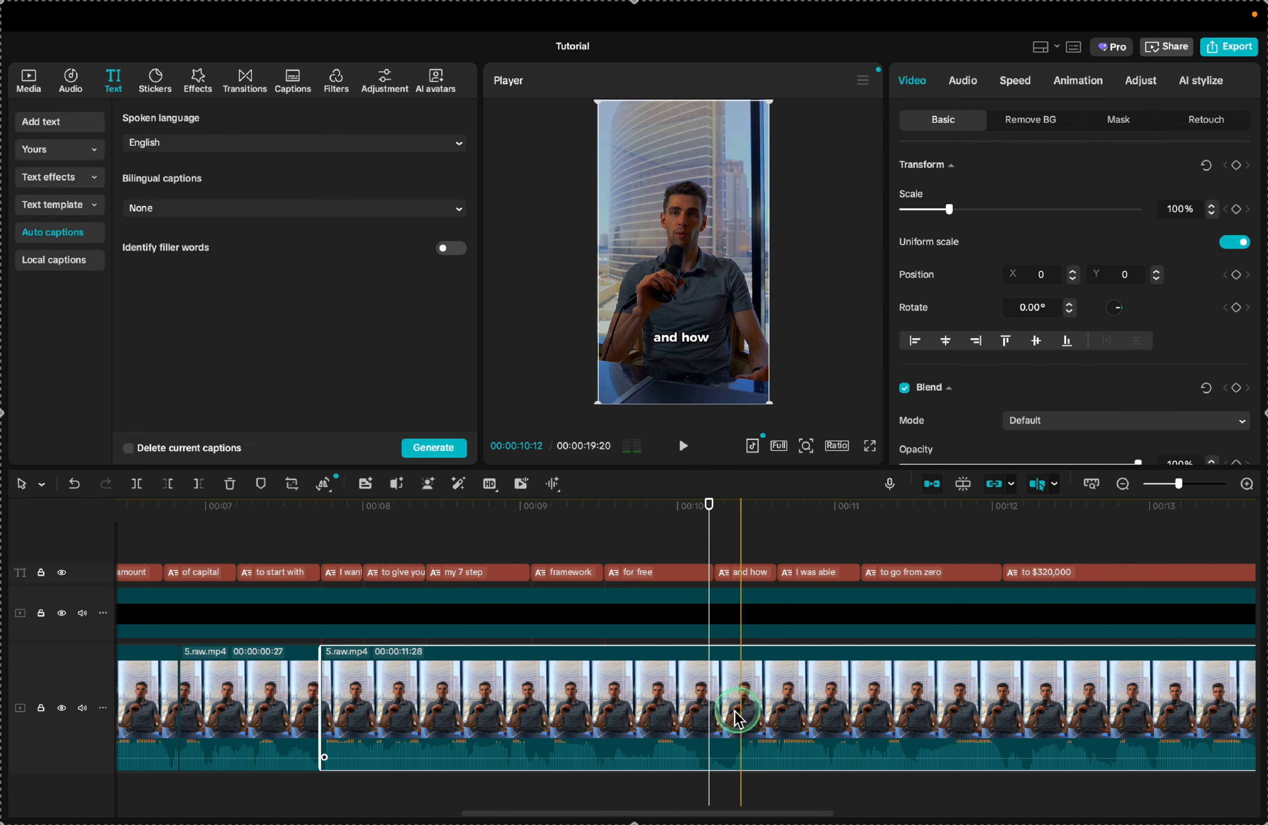
{"action": "key", "text": "super+b"}
{"action": "left_click", "coordinate": [716, 718]}
Split the main video clip between the "in revenue" and "in my very" captions.
{"action": "key", "text": "space"}
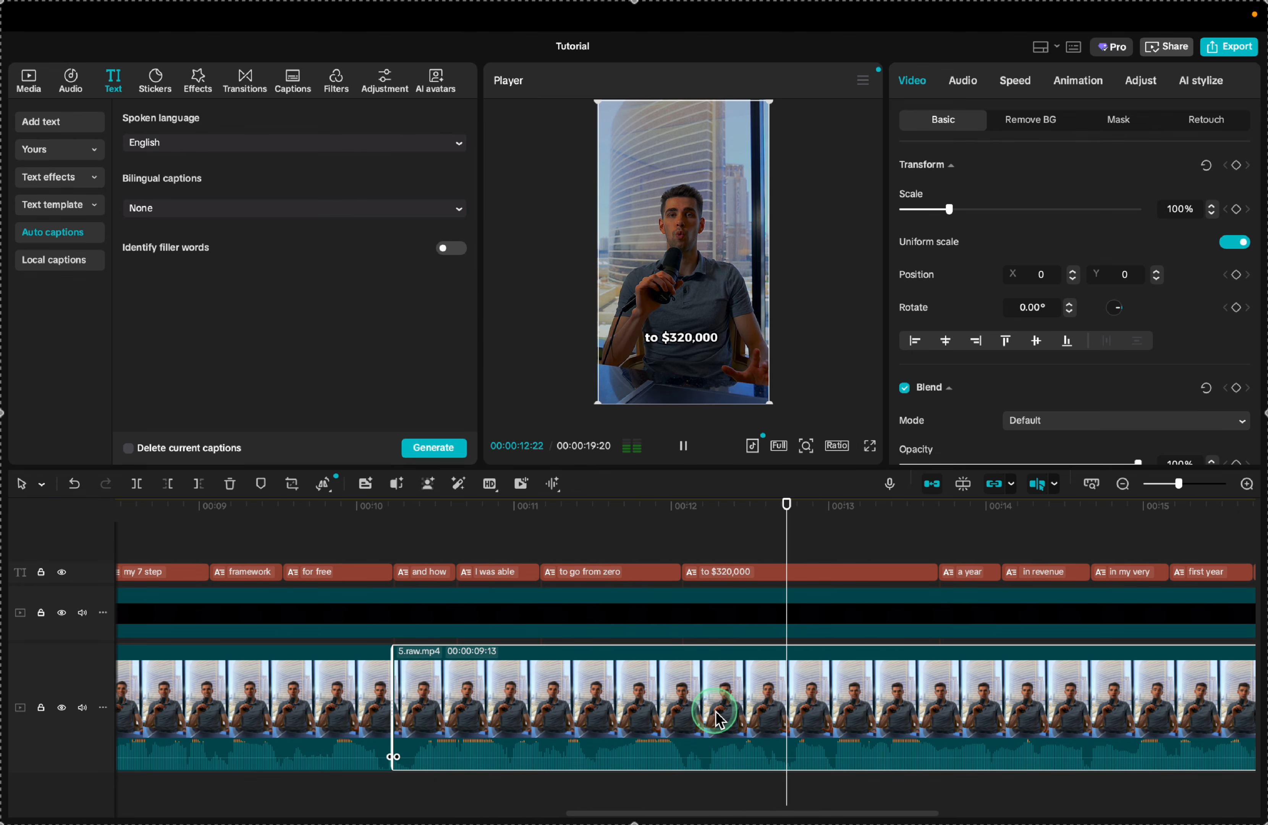
{"action": "left_click", "coordinate": [765, 717]}
{"action": "key", "text": "space"}
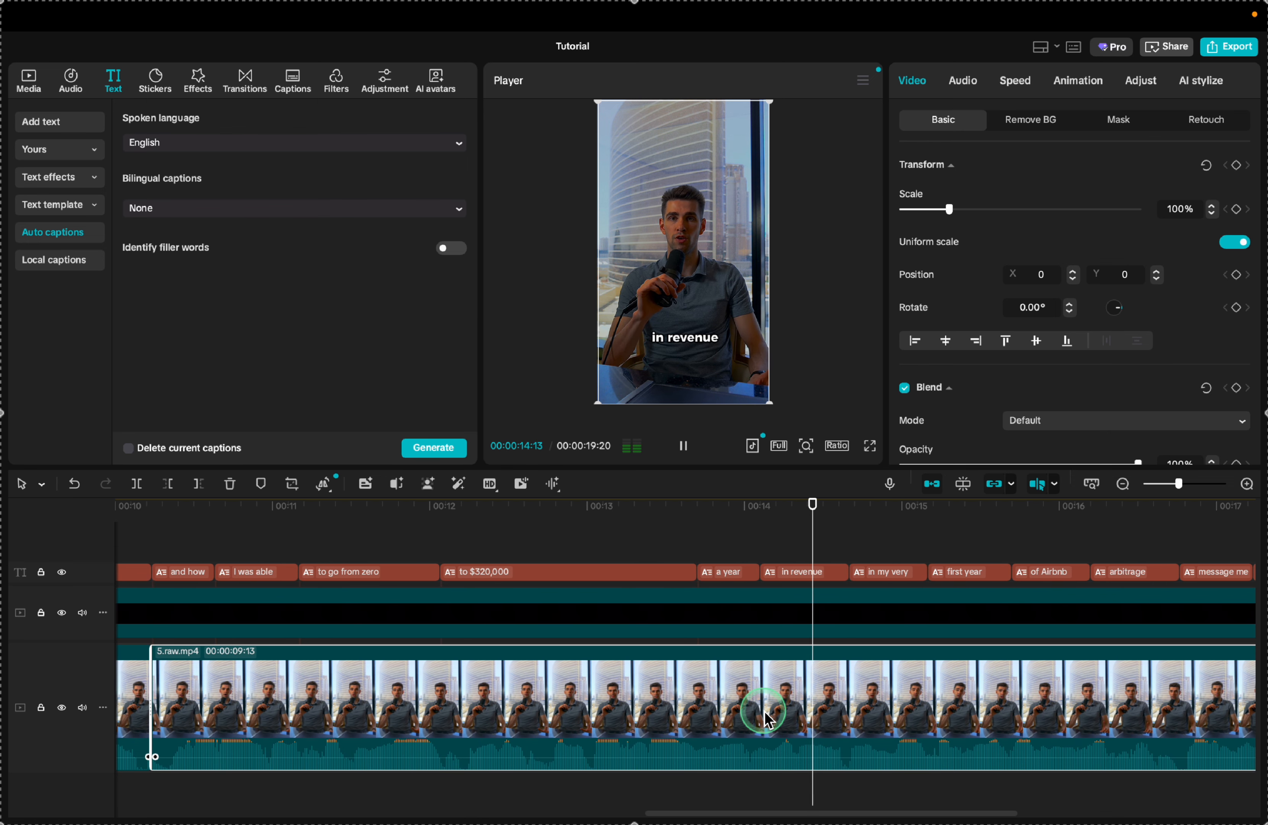
{"action": "left_click", "coordinate": [844, 706]}
{"action": "key", "text": "ctrl+b"}
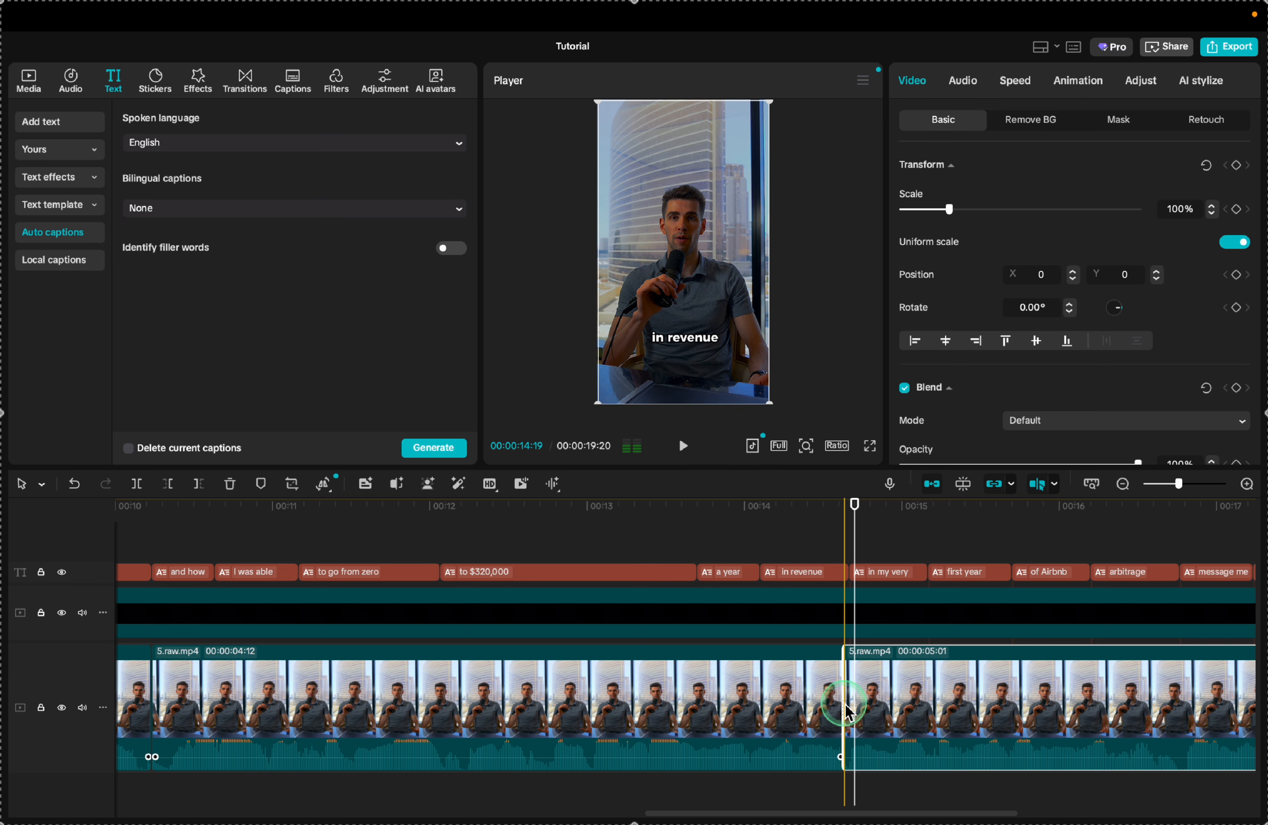
Split the main video clip where the "message me" caption starts, and play the remaining part.
{"action": "key", "text": "space"}
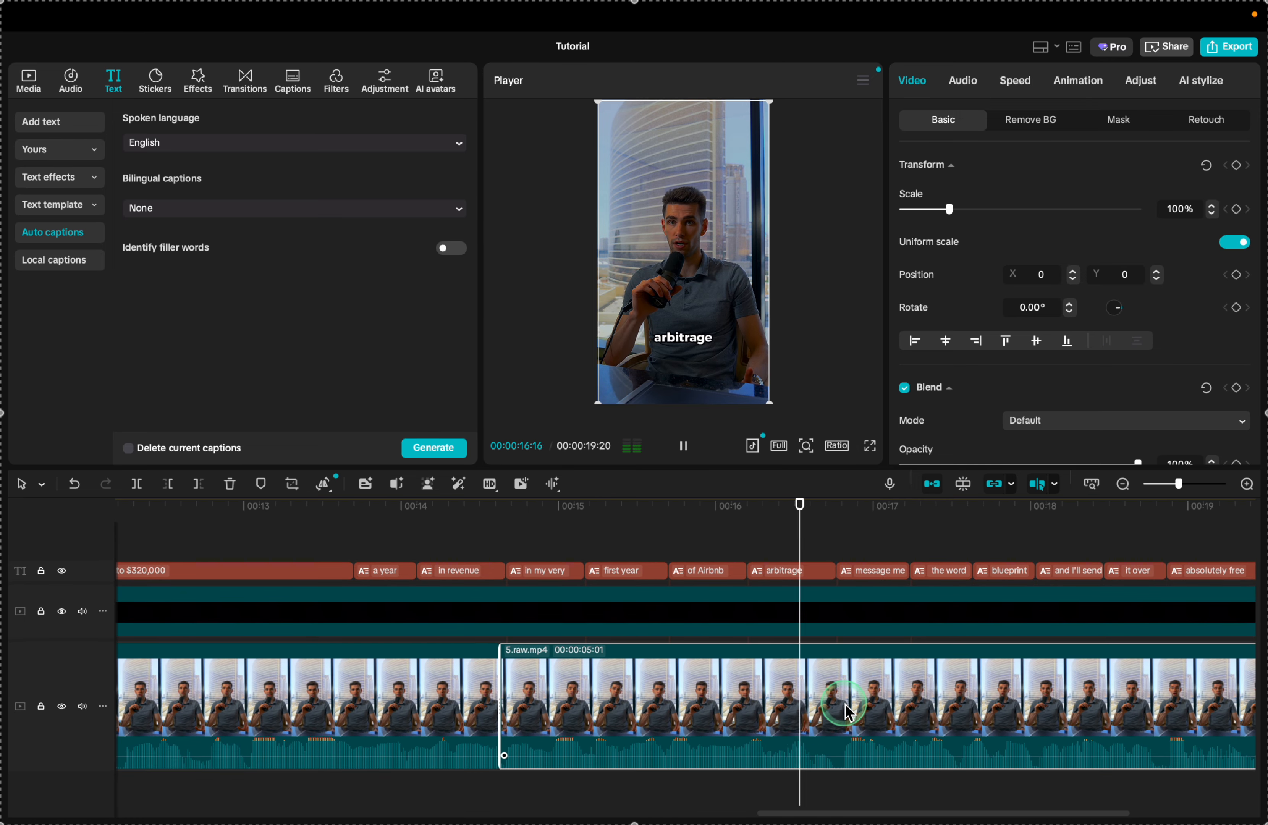
{"action": "key", "text": "space"}
{"action": "key", "text": "ctrl+b"}
{"action": "key", "text": "space"}
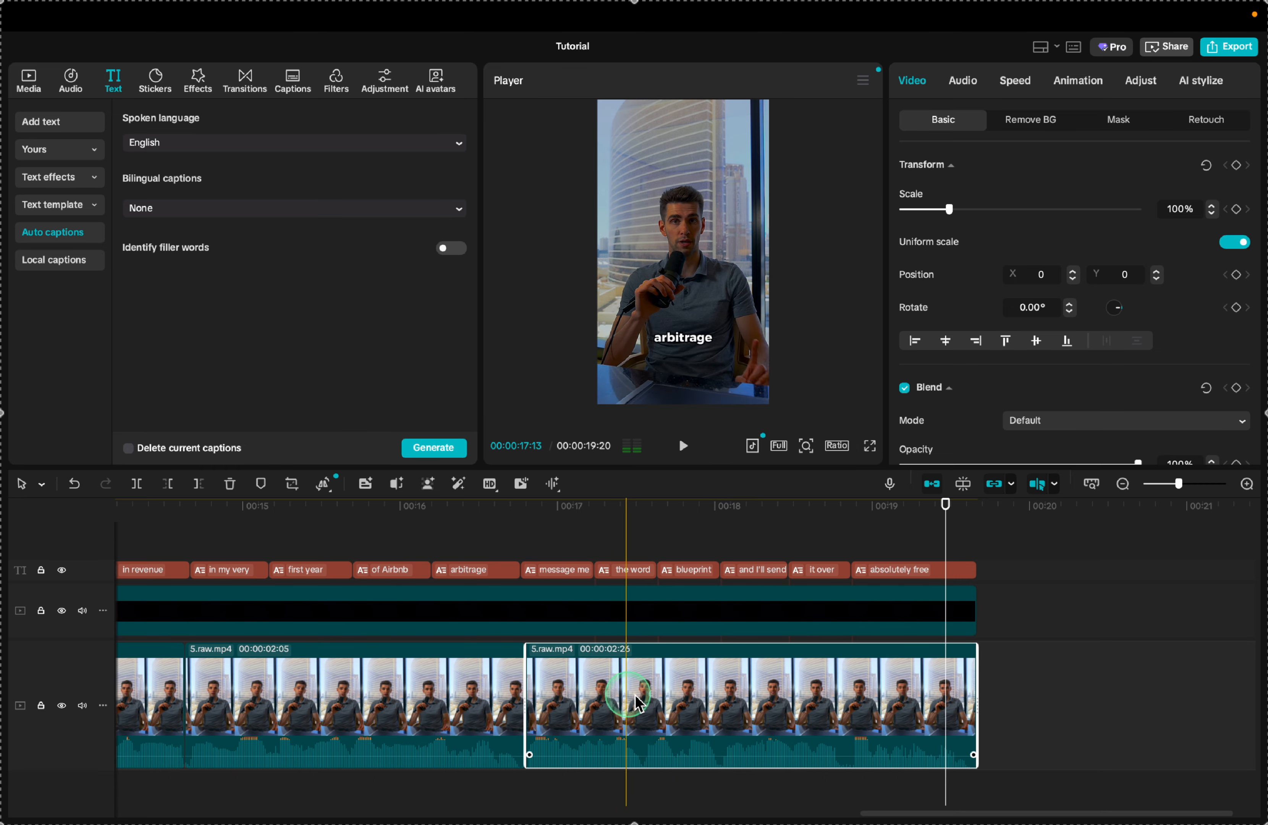
Play and scrub through the first video segment to examine its opening captions up to "an Airbnb".
{"action": "scroll", "coordinate": [562, 707], "scroll_direction": "left", "scroll_amount": 15}
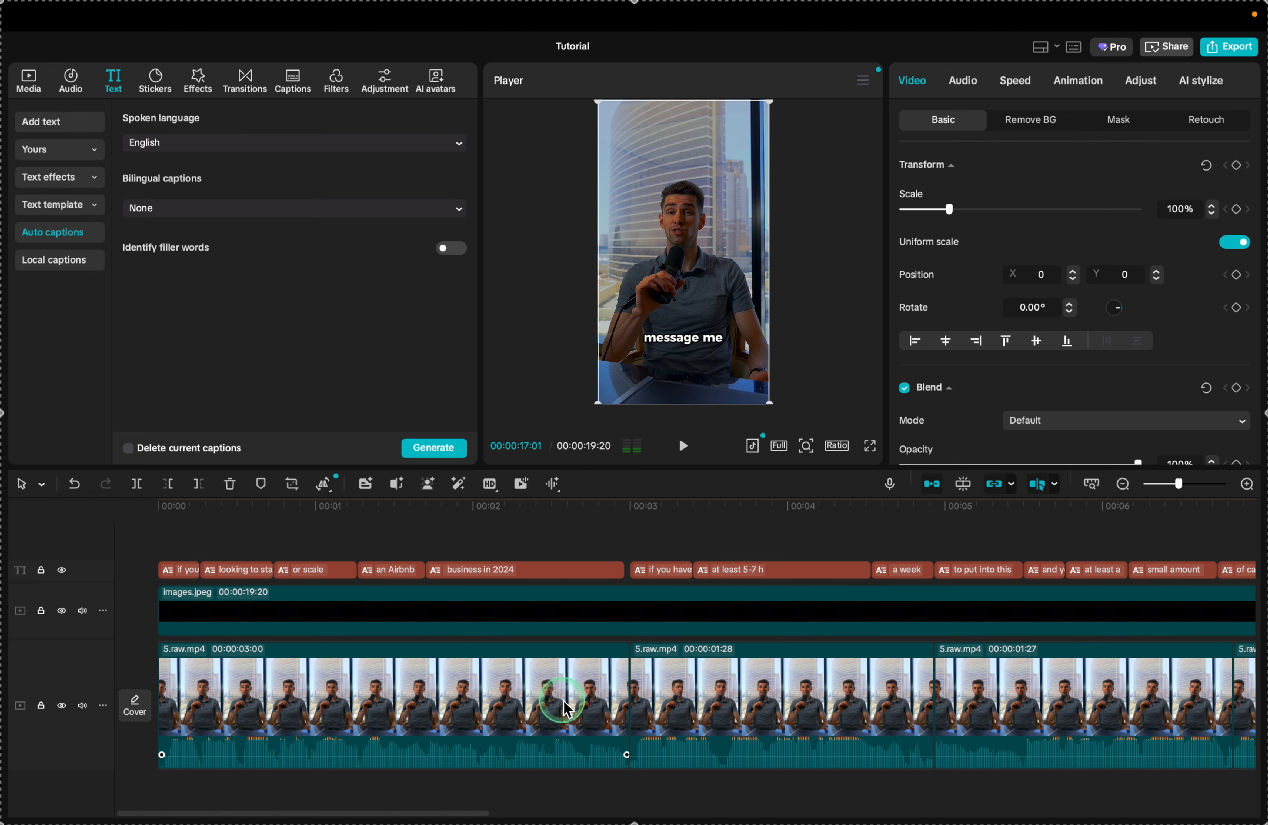
{"action": "left_click", "coordinate": [369, 693]}
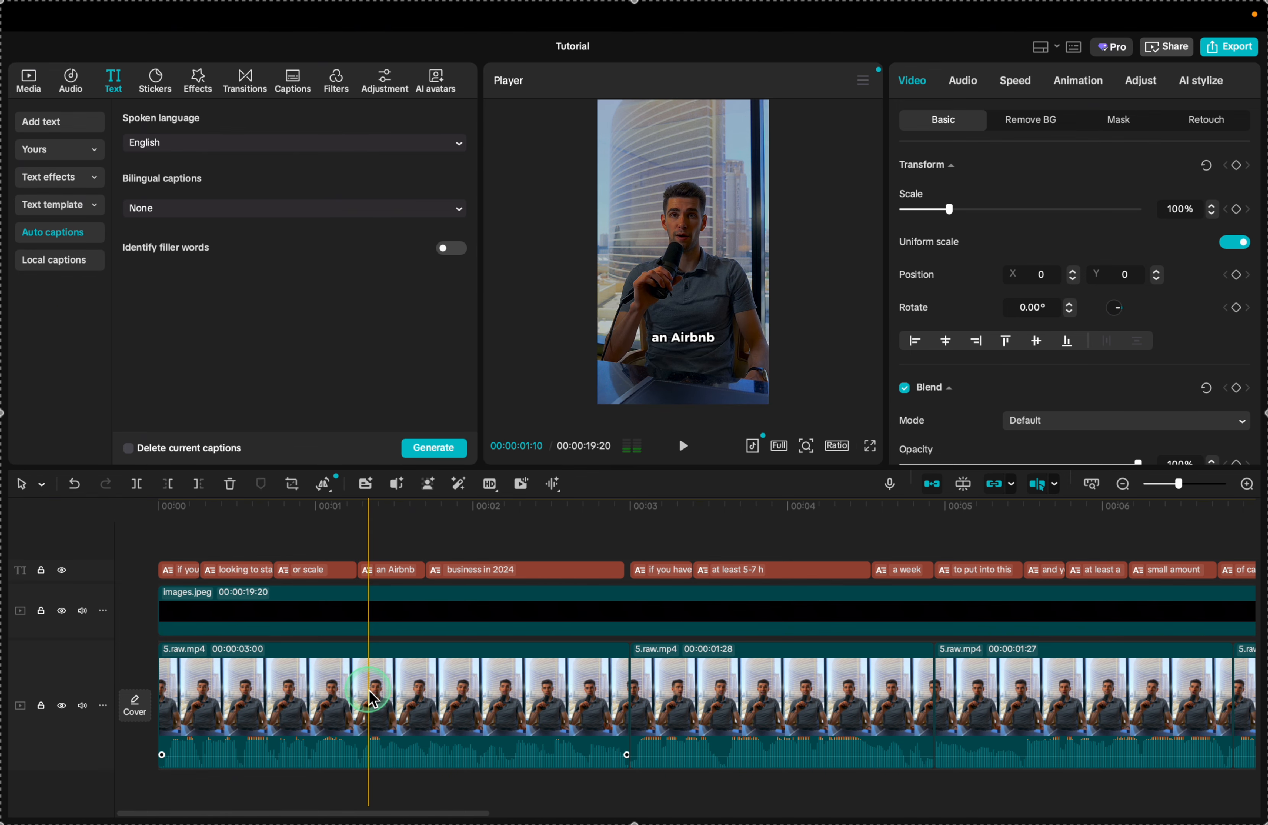
{"action": "left_click_drag", "start_coordinate": [370, 691], "coordinate": [476, 708]}
{"action": "left_click", "coordinate": [400, 709]}
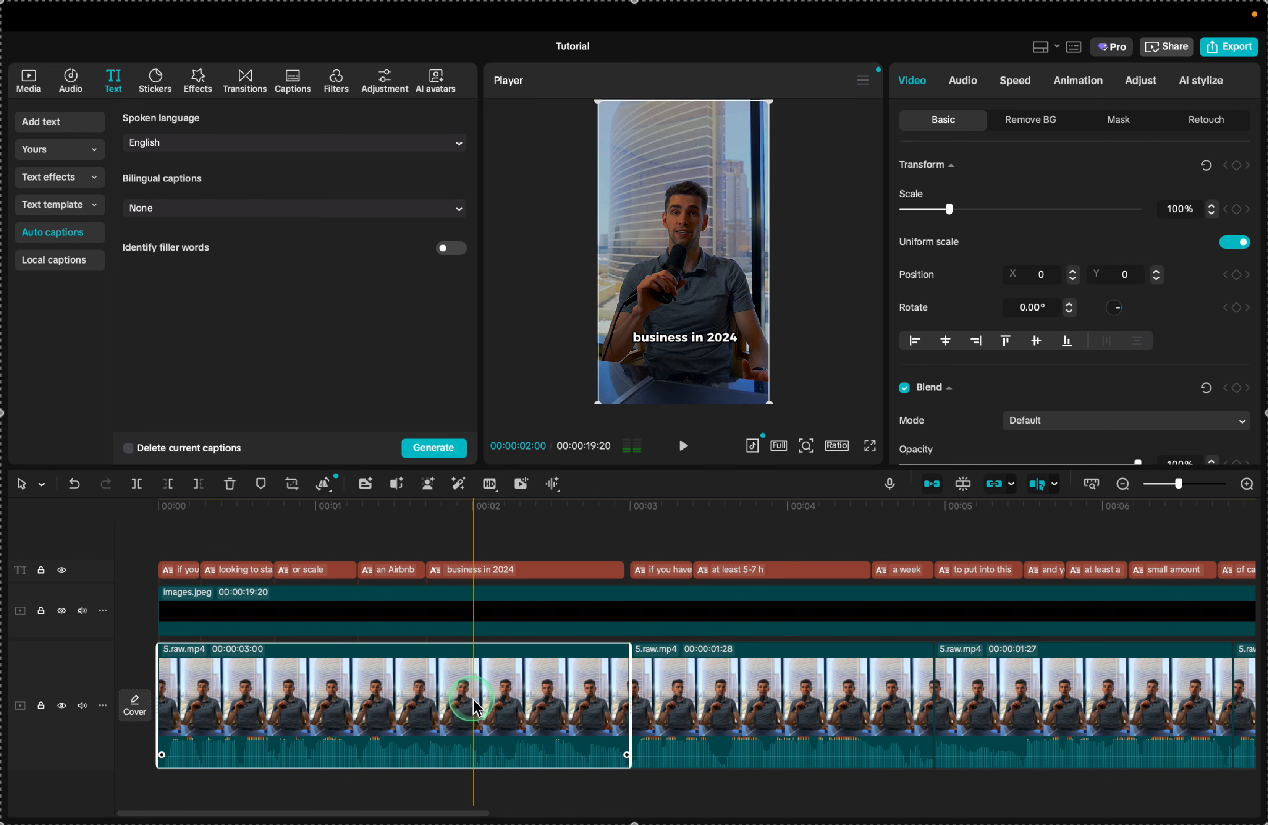
{"action": "left_click", "coordinate": [147, 541]}
{"action": "key", "text": "space"}
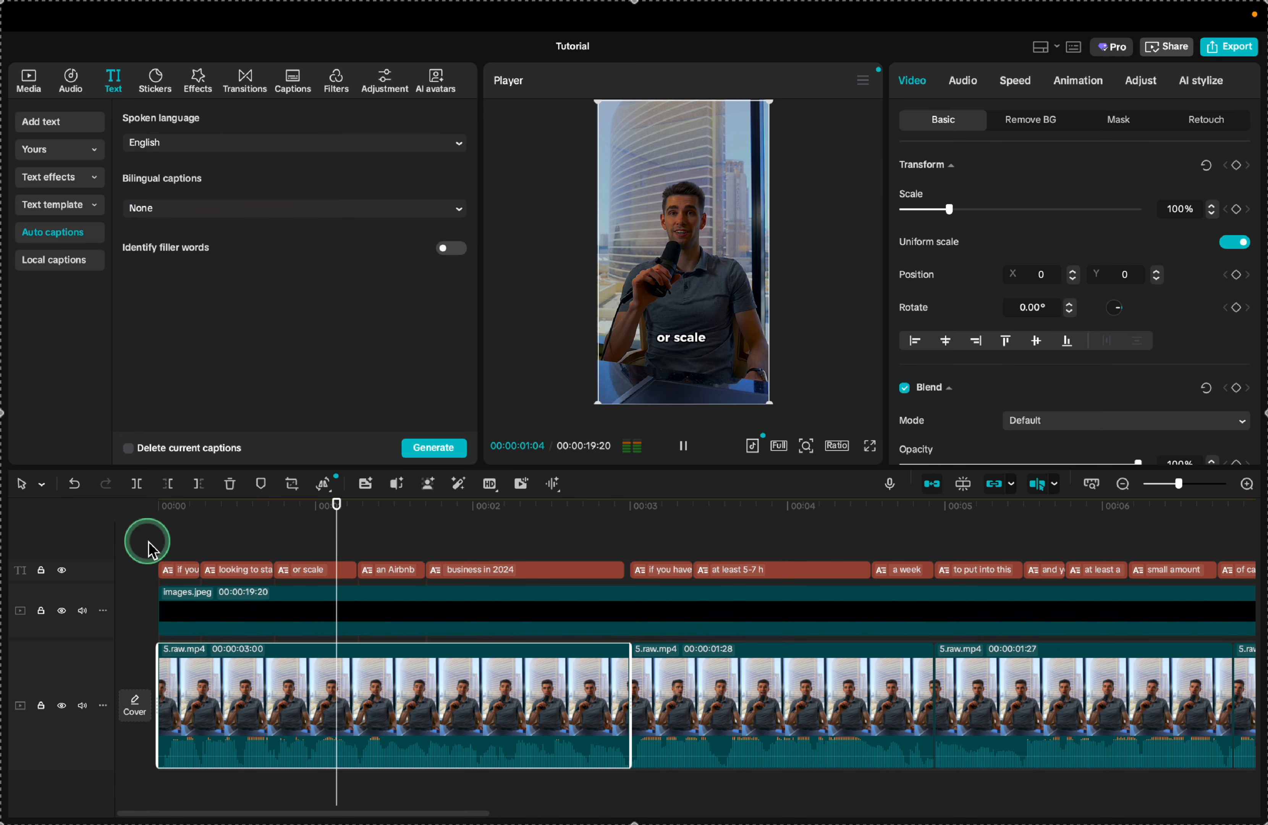
{"action": "key", "text": "space"}
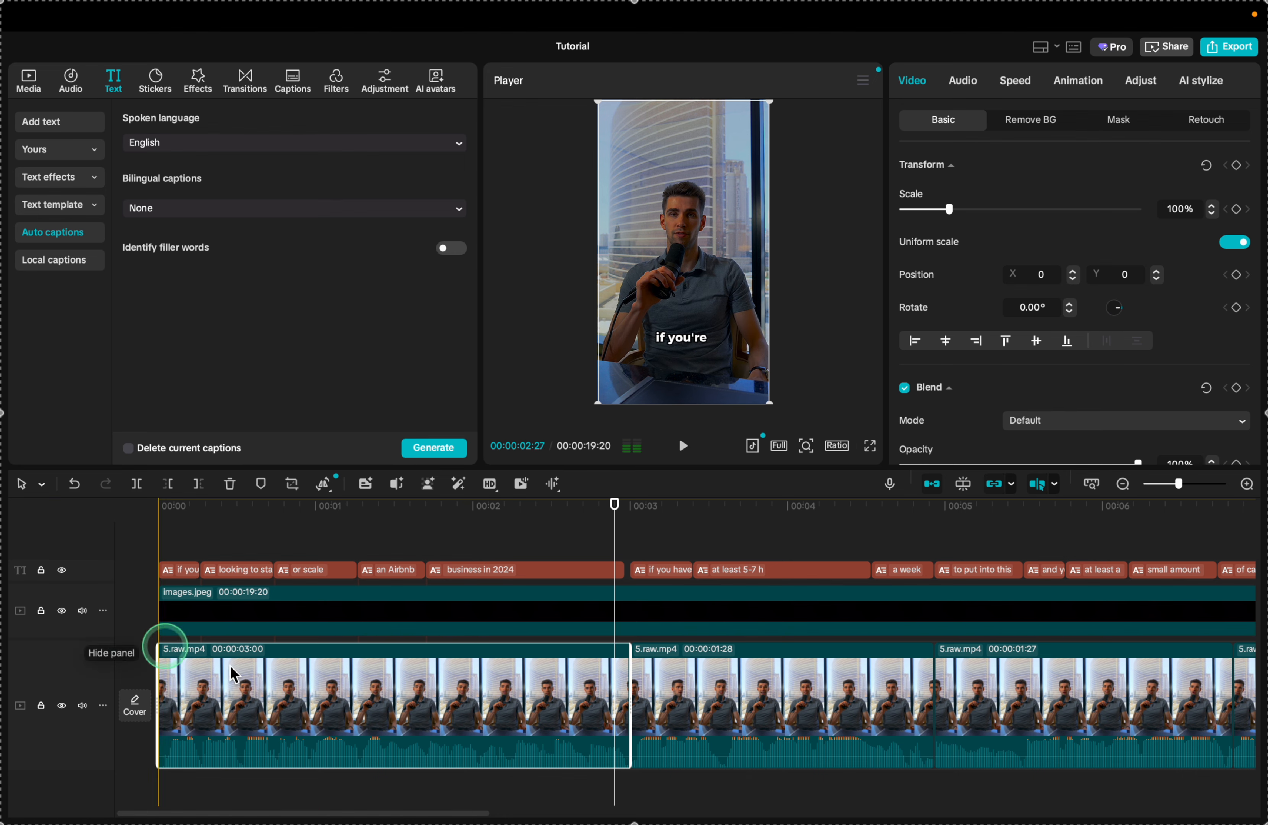
{"action": "left_click", "coordinate": [226, 556]}
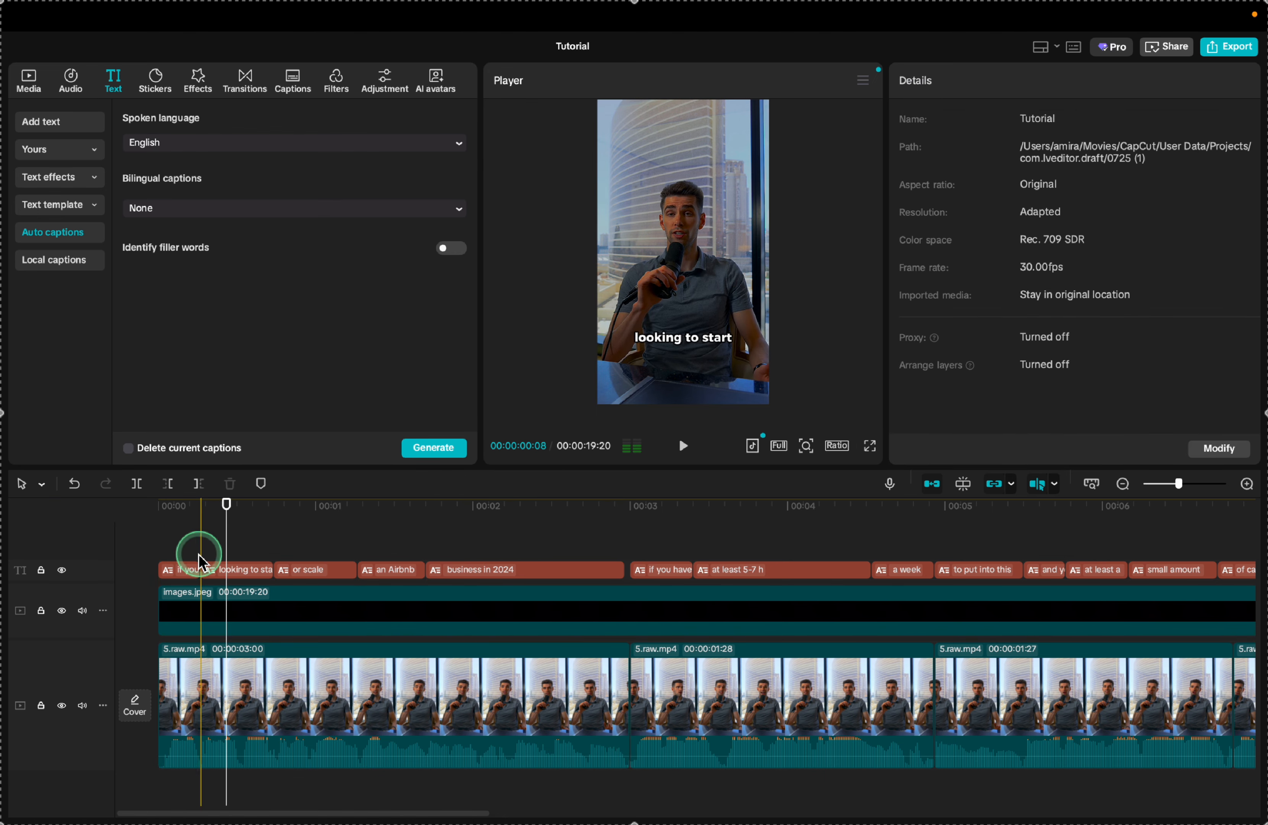
{"action": "left_click", "coordinate": [196, 555]}
{"action": "left_click", "coordinate": [174, 540]}
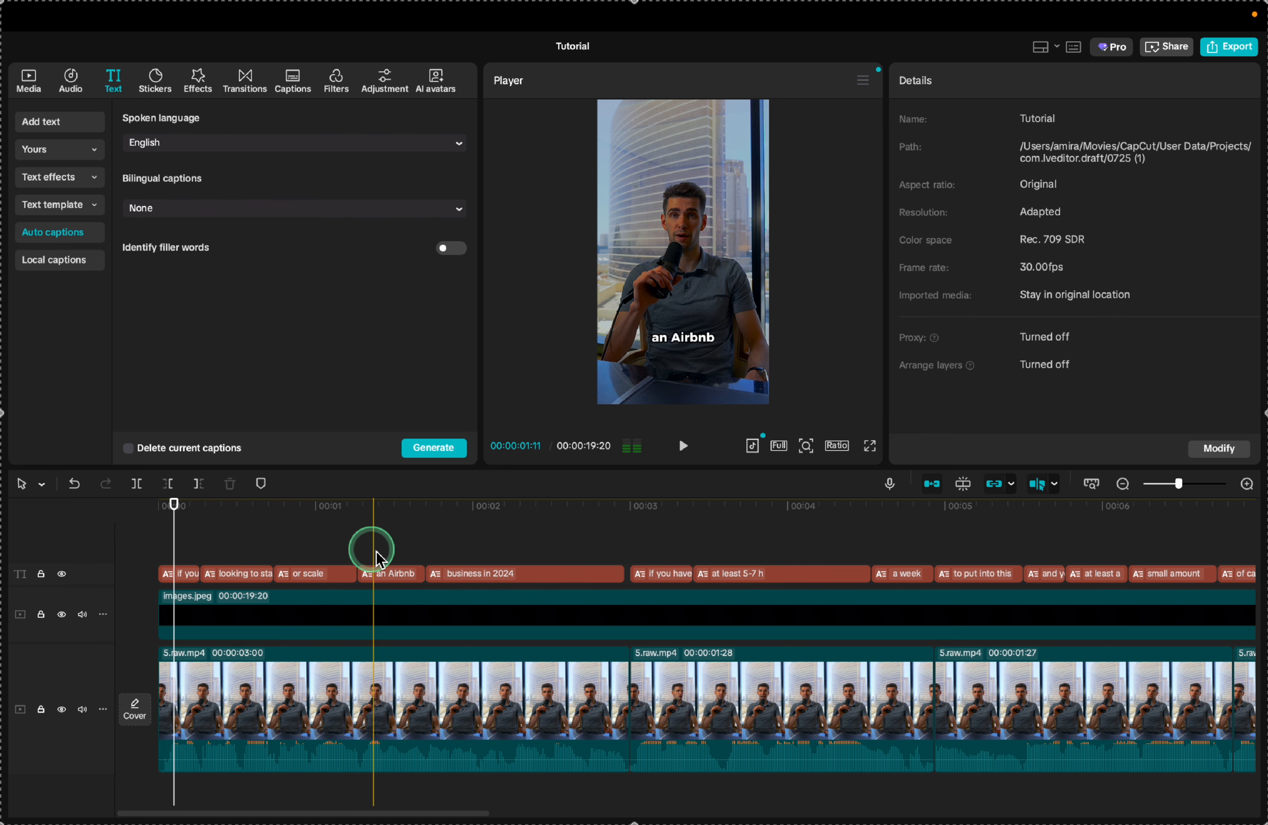
{"action": "left_click", "coordinate": [394, 553]}
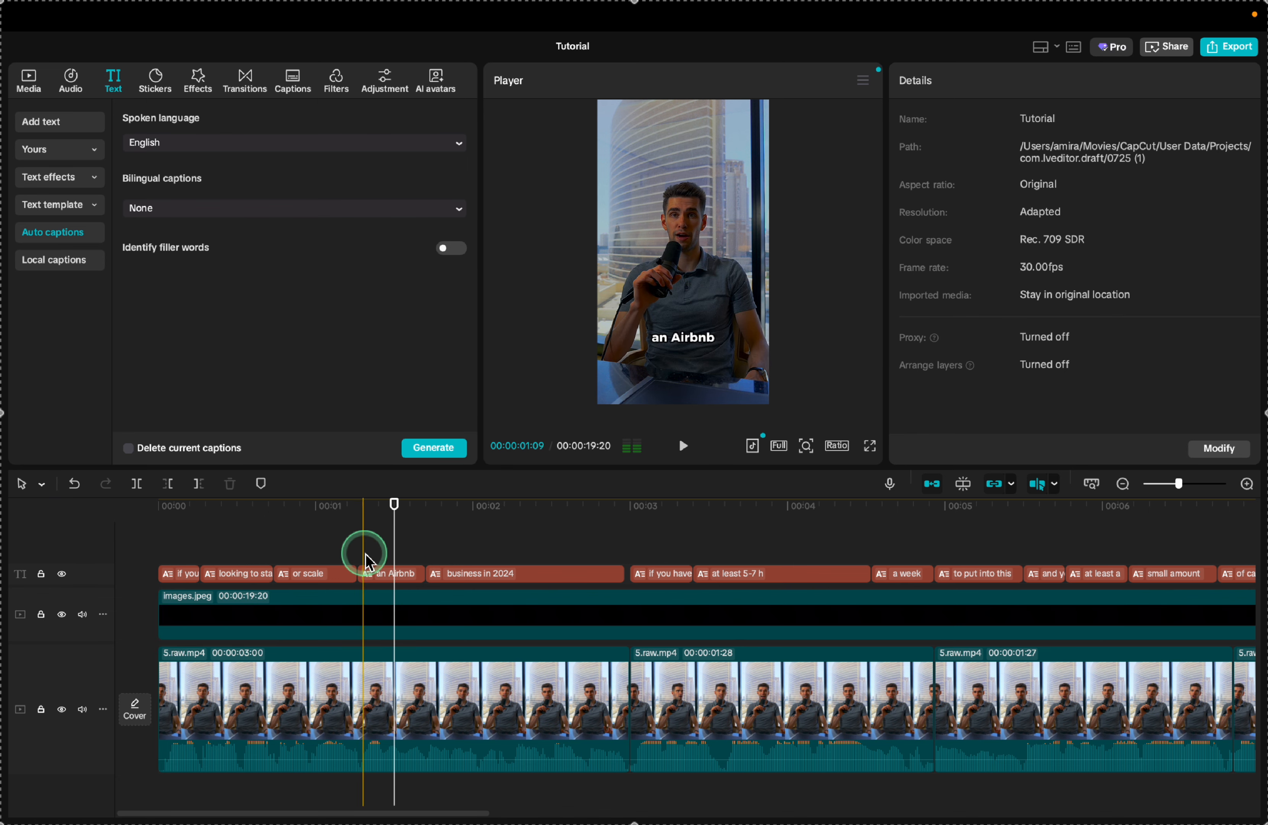
Add a default text clip at the start of the timeline on a new track above the captions.
{"action": "left_click", "coordinate": [49, 121]}
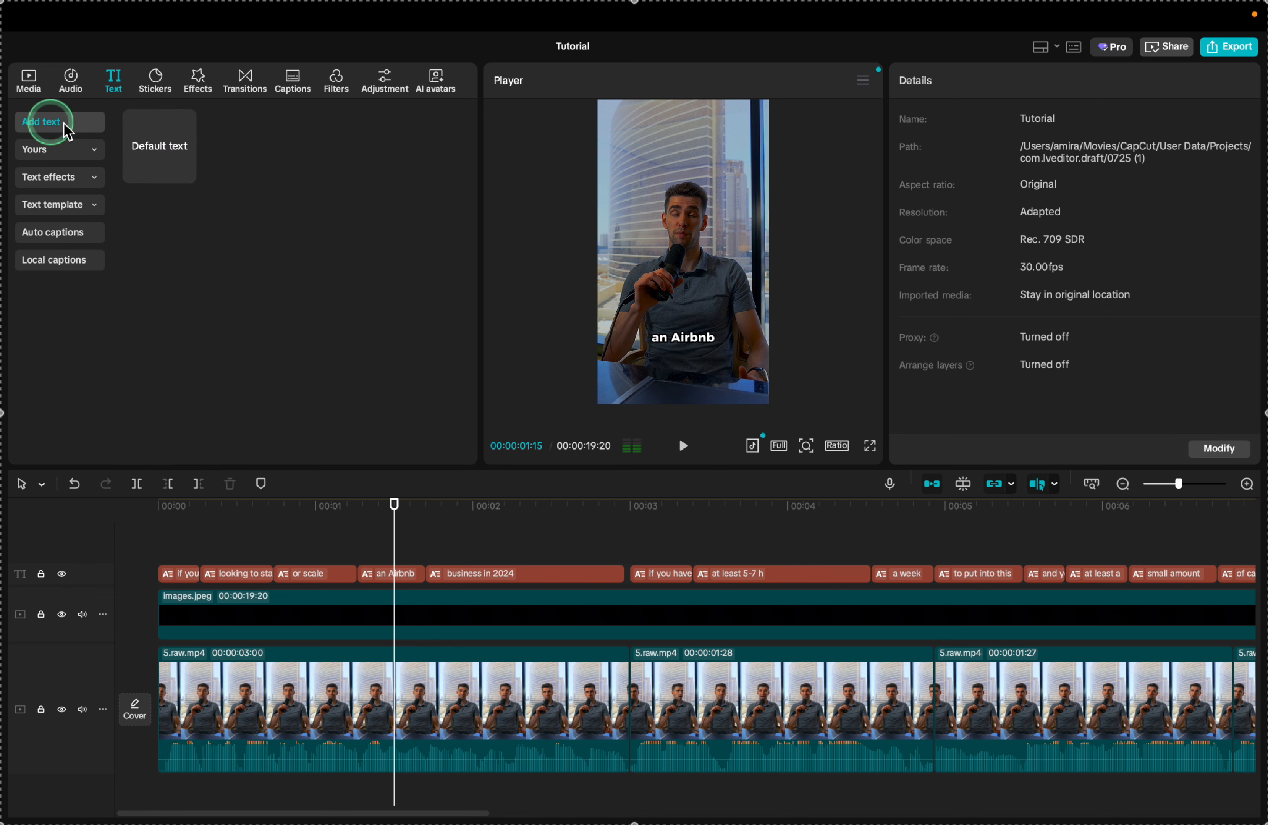
{"action": "left_click", "coordinate": [159, 150]}
{"action": "left_click_drag", "start_coordinate": [158, 151], "coordinate": [164, 557]}
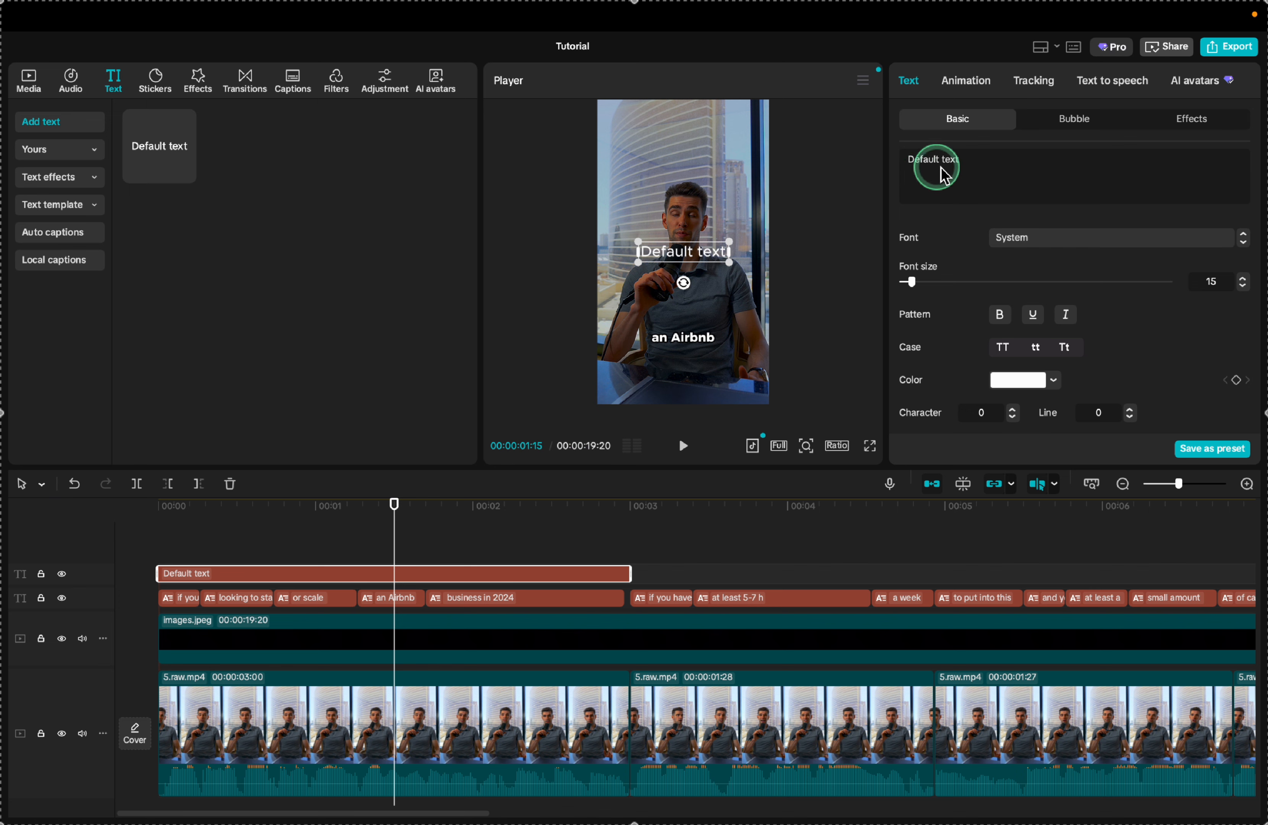
Set the added text's font to Montserrat and apply the white preset style with a black outline.
{"action": "left_click", "coordinate": [1023, 244]}
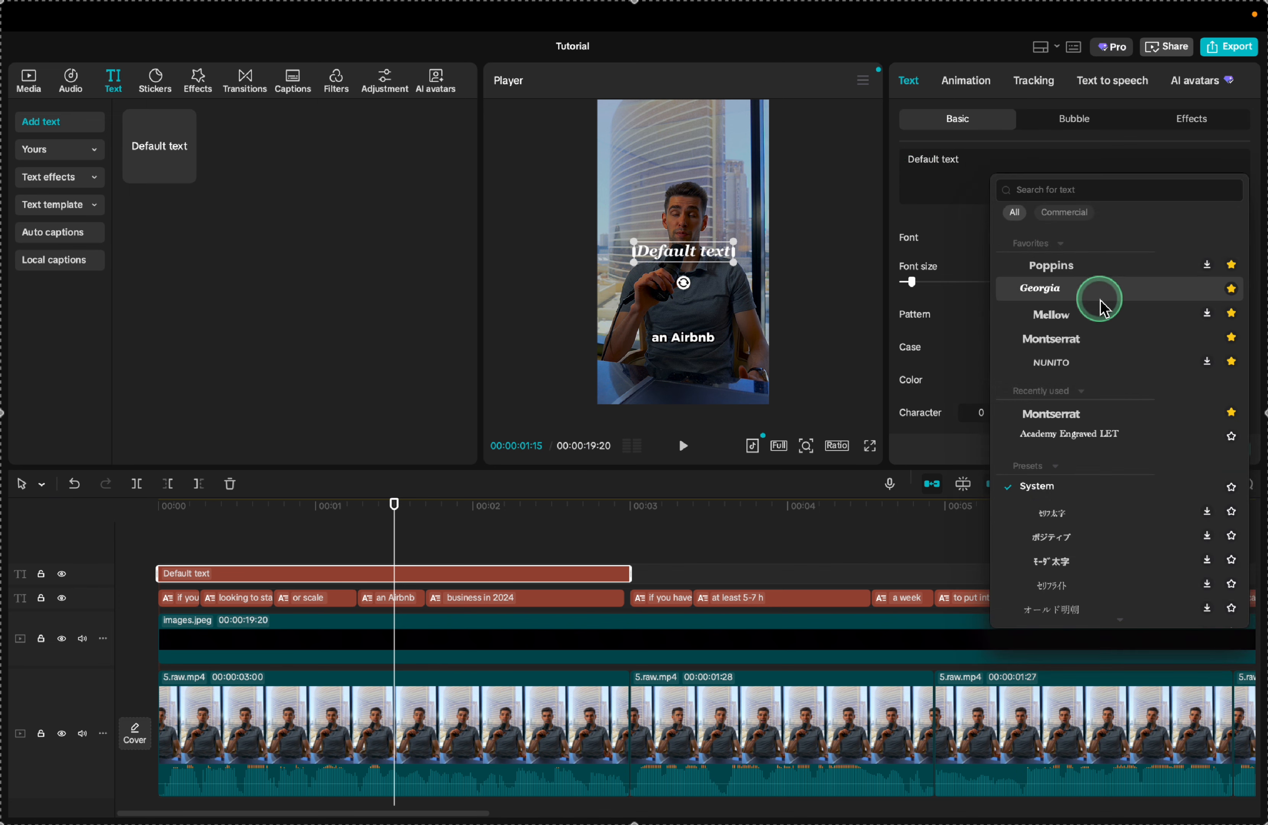
{"action": "left_click", "coordinate": [1083, 335]}
{"action": "scroll", "coordinate": [1093, 291], "scroll_direction": "down", "scroll_amount": 3}
{"action": "scroll", "coordinate": [1092, 294], "scroll_direction": "up", "scroll_amount": 3}
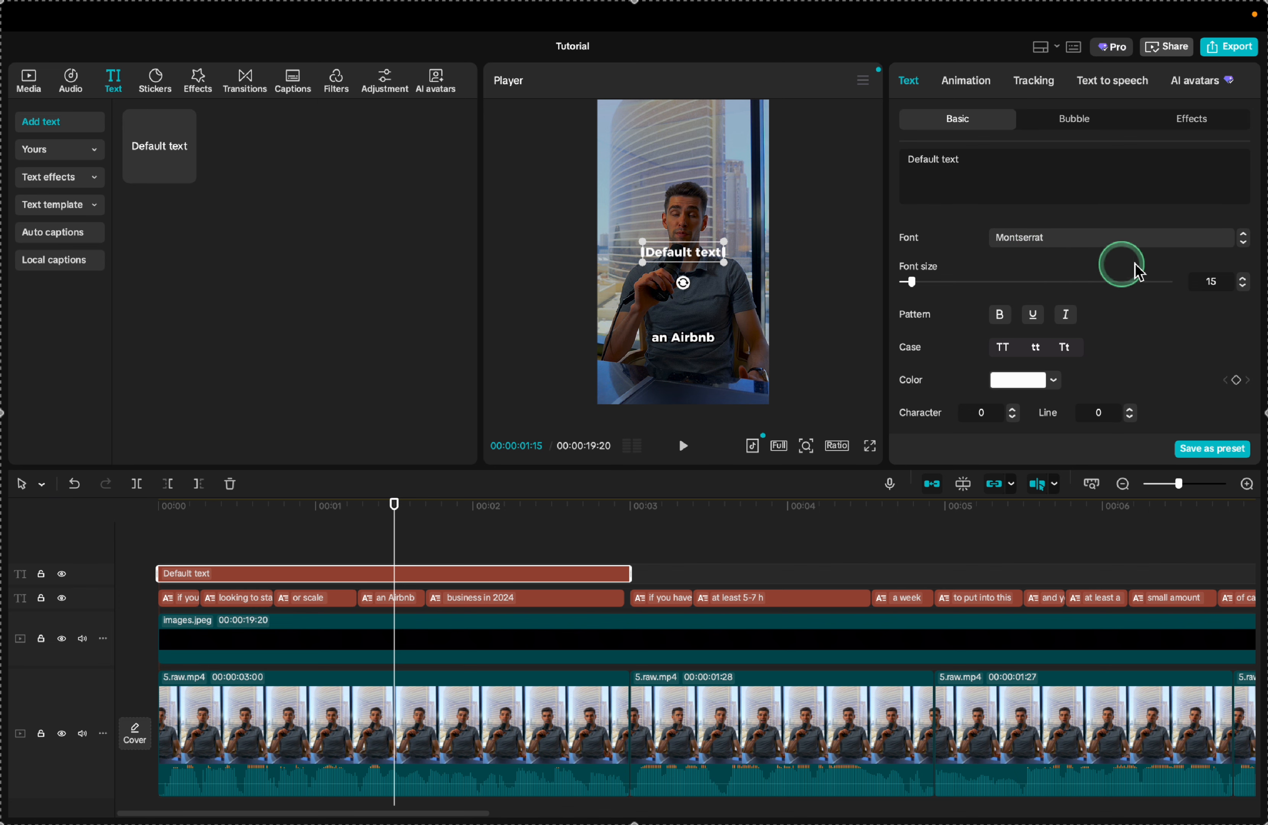
{"action": "scroll", "coordinate": [1058, 354], "scroll_direction": "down", "scroll_amount": 3}
{"action": "scroll", "coordinate": [1062, 360], "scroll_direction": "down", "scroll_amount": 3}
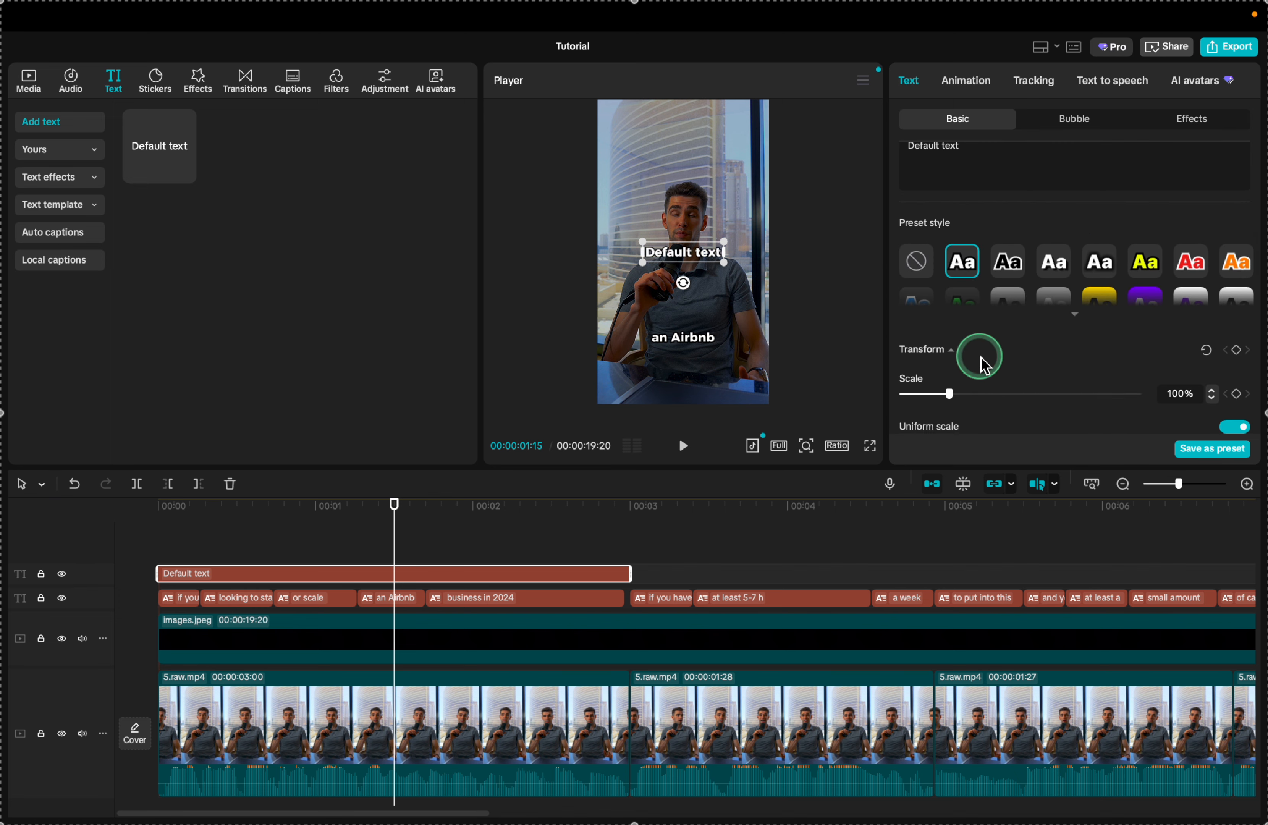
{"action": "scroll", "coordinate": [980, 357], "scroll_direction": "up", "scroll_amount": 6}
Replace the default text with "Scale Airbnb Business" and place it horizontally centred near the top of the video frame.
{"action": "left_click", "coordinate": [905, 163]}
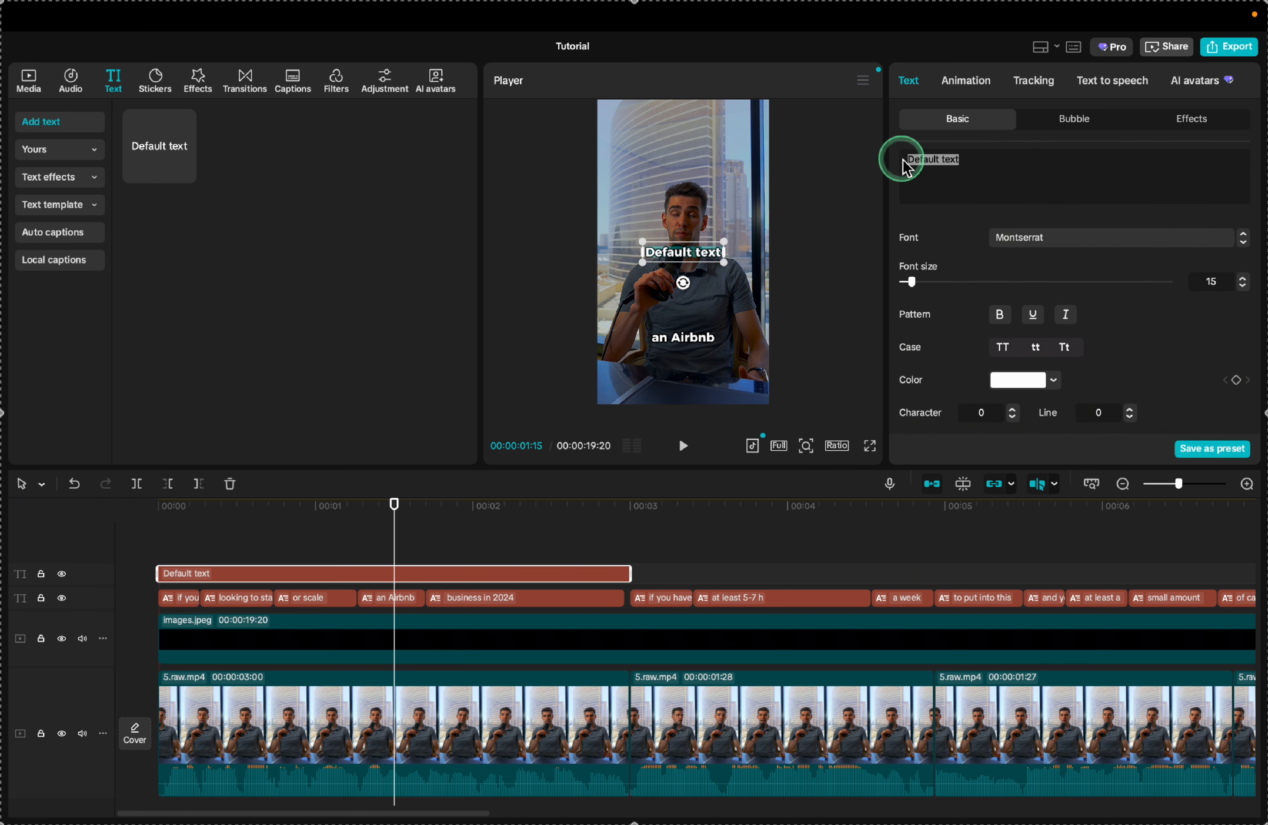
{"action": "type", "text": "Scale A"}
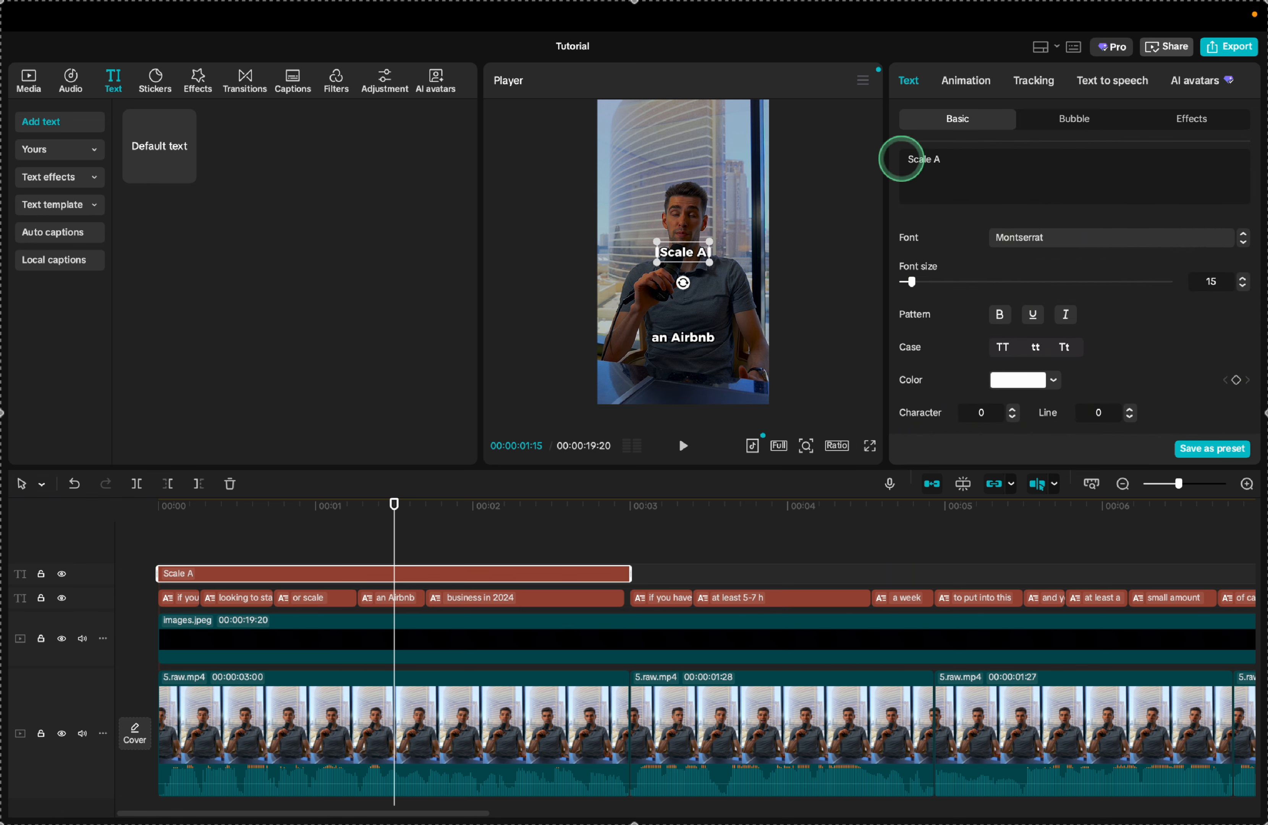
{"action": "type", "text": "ribnb Business"}
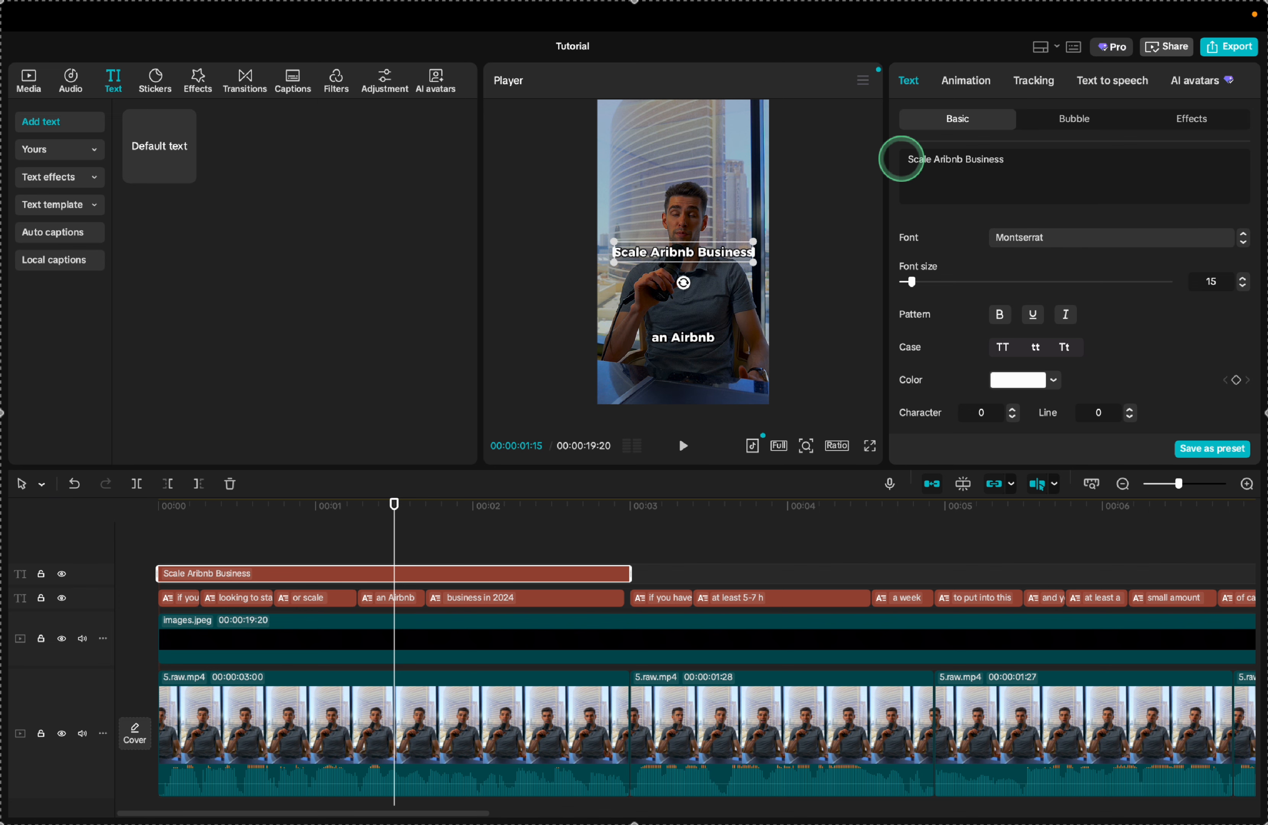
{"action": "left_click", "coordinate": [940, 159]}
{"action": "key", "text": "Delete"}
{"action": "key", "text": "Delete"}
{"action": "key", "text": "Delete"}
{"action": "key", "text": "Delete"}
{"action": "key", "text": "Delete"}
{"action": "type", "text": "irbnb"}
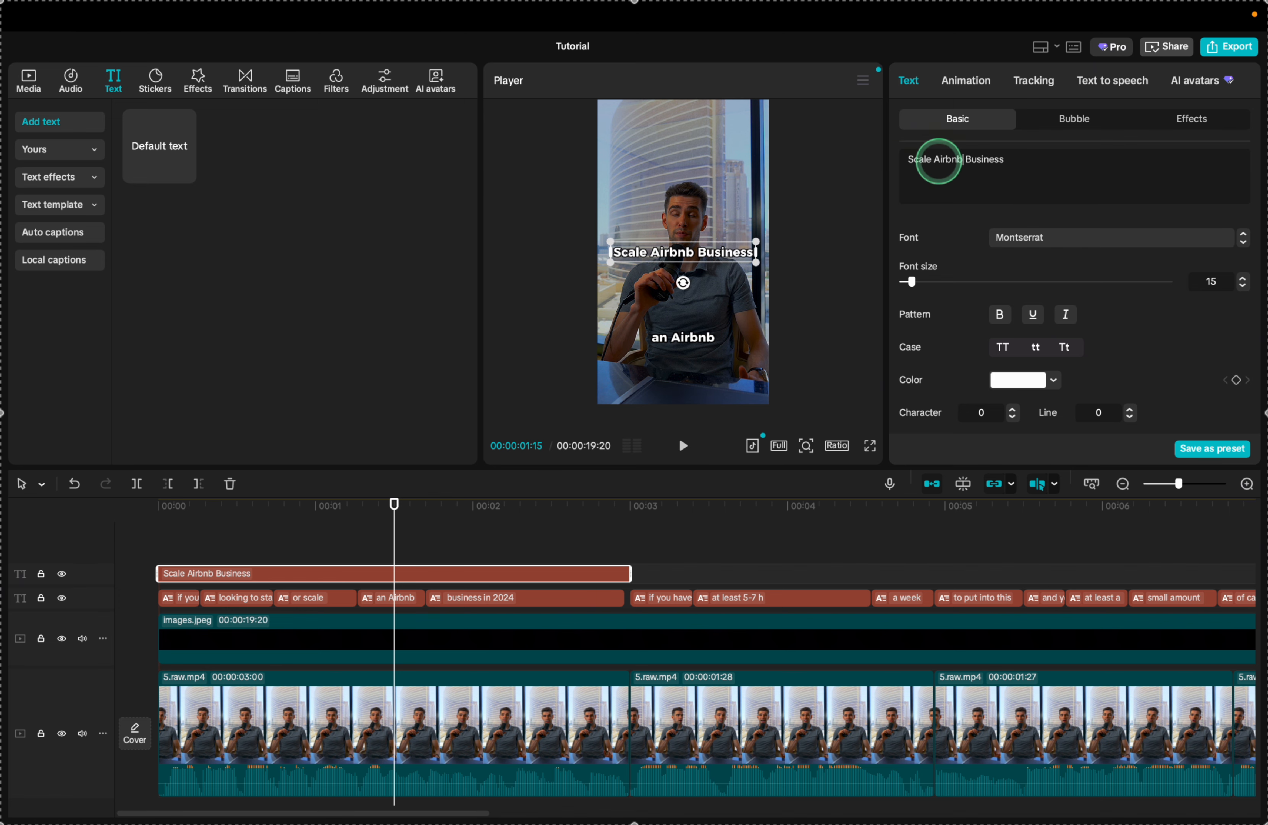
{"action": "left_click", "coordinate": [666, 256]}
{"action": "left_click_drag", "start_coordinate": [666, 249], "coordinate": [665, 141]}
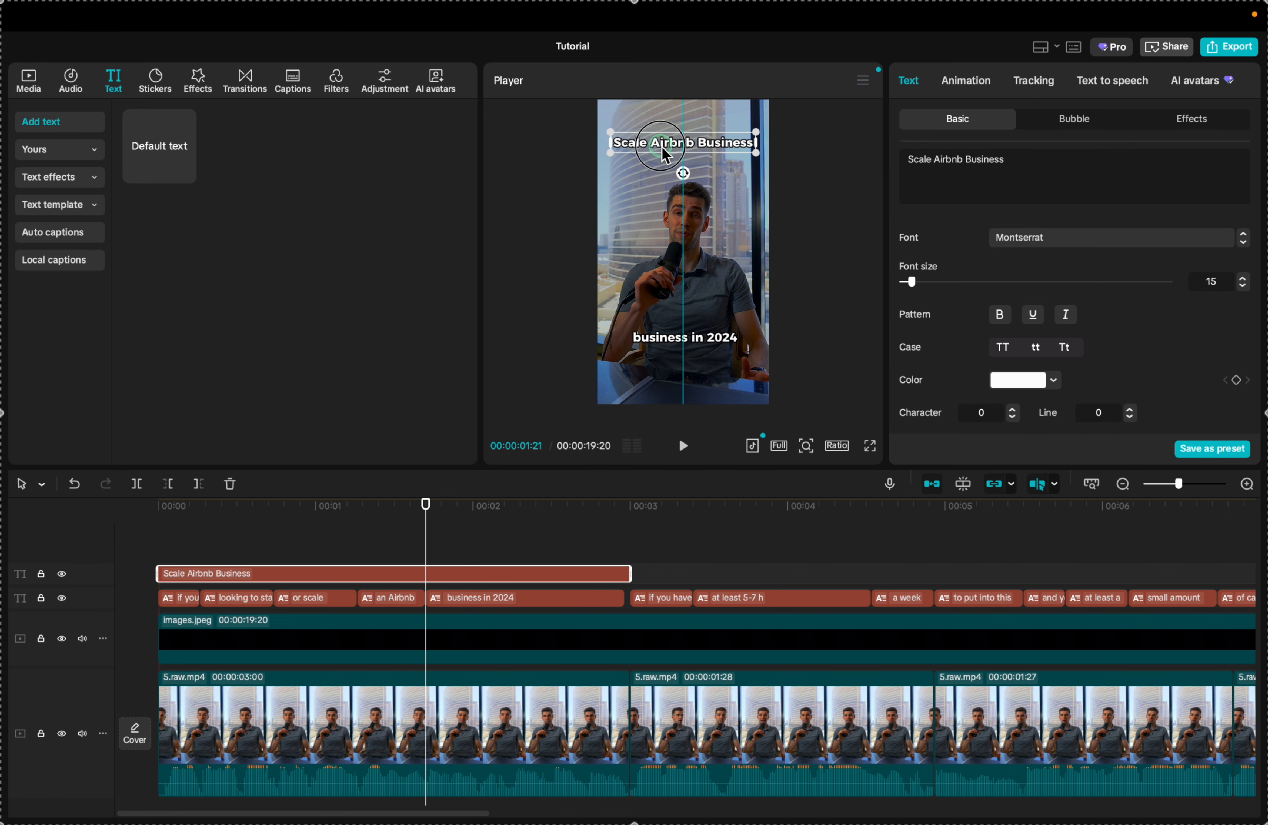
Add a second text clip at the timeline start above the title clip and change its wording to "2024".
{"action": "left_click_drag", "start_coordinate": [164, 192], "coordinate": [156, 560]}
{"action": "left_click", "coordinate": [388, 566]}
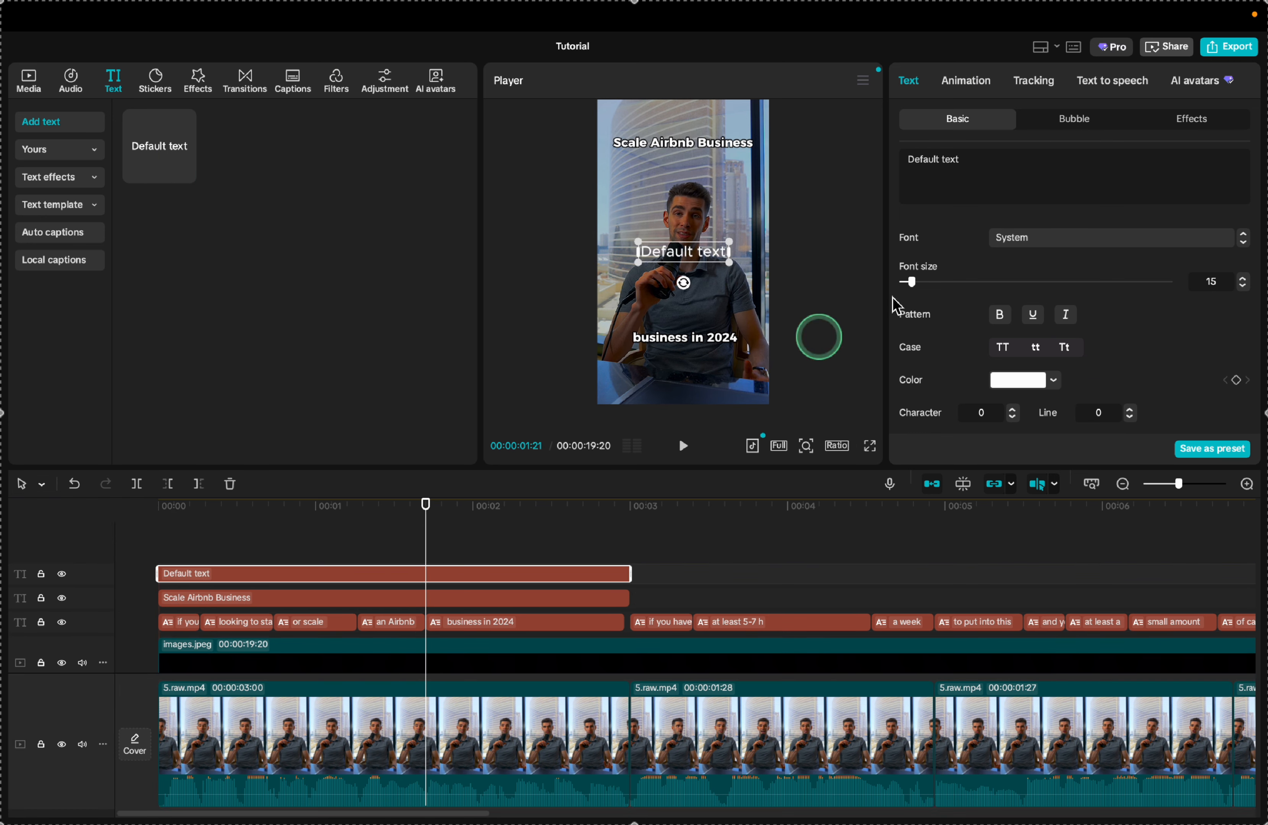
{"action": "left_click", "coordinate": [987, 181]}
{"action": "key", "text": "super+a"}
{"action": "type", "text": "2"}
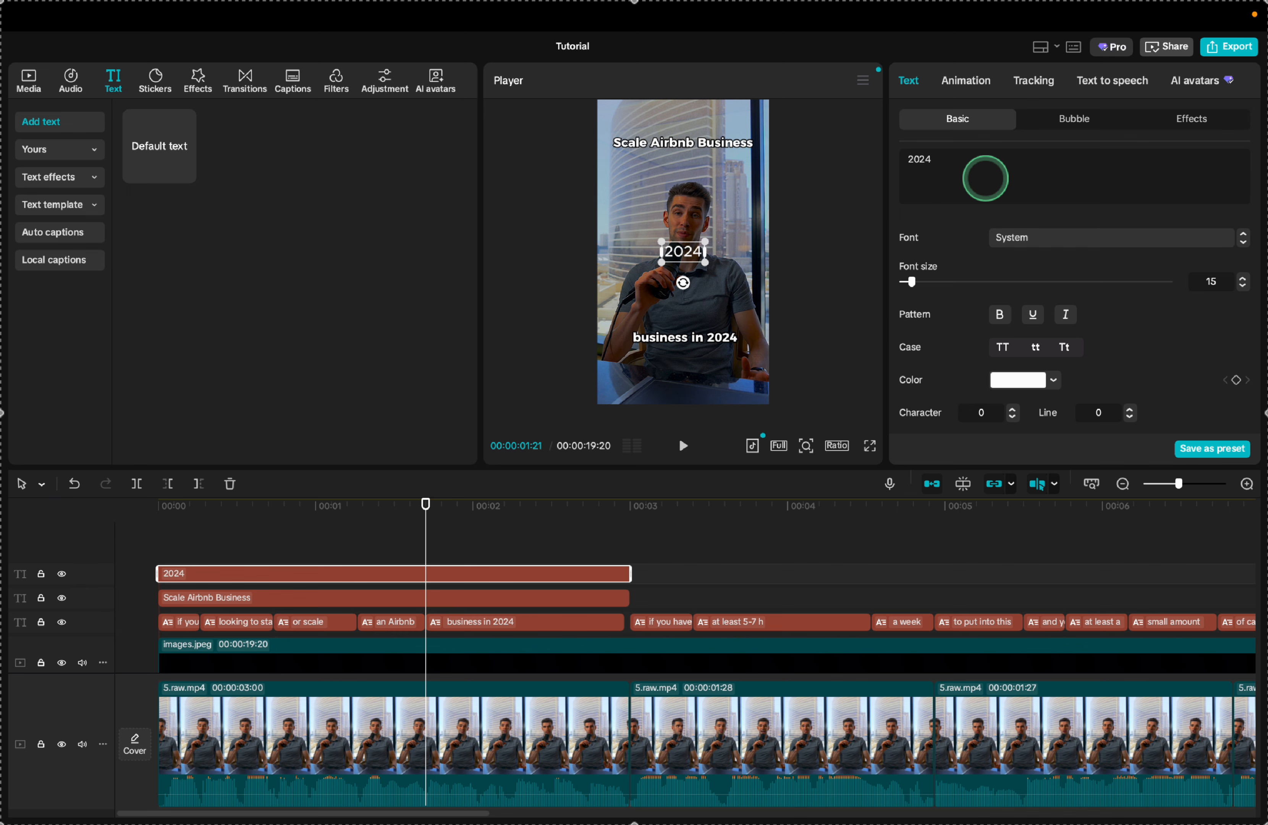
Give "2024" the Montserrat font and the yellow black-outlined preset, and place it enlarged beneath the title.
{"action": "scroll", "coordinate": [1017, 260], "scroll_direction": "down", "scroll_amount": 1}
{"action": "scroll", "coordinate": [1016, 246], "scroll_direction": "down", "scroll_amount": 5}
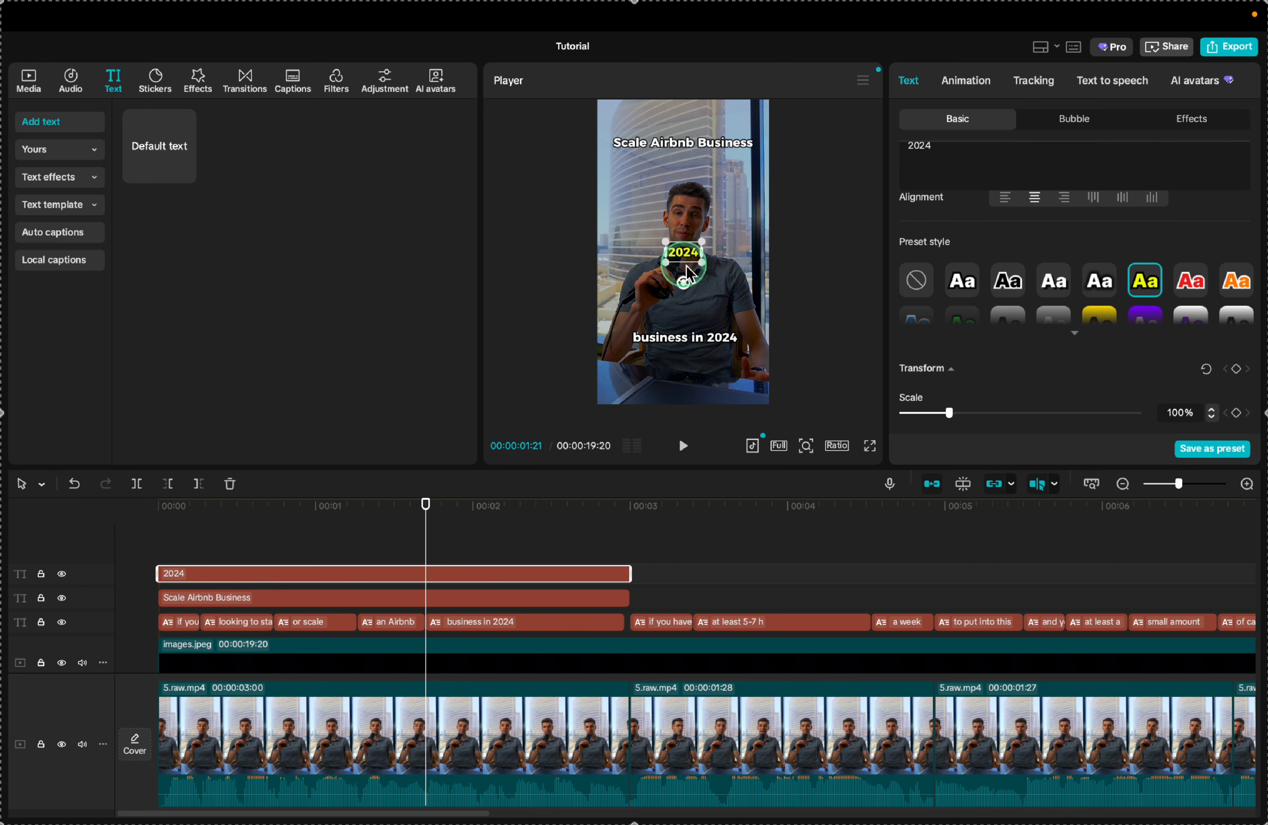
{"action": "left_click_drag", "start_coordinate": [704, 272], "coordinate": [776, 166]}
Enlarge the "Scale Airbnb Business" title to nearly the frame's width, and make "2024" beneath it slightly larger.
{"action": "left_click", "coordinate": [680, 150]}
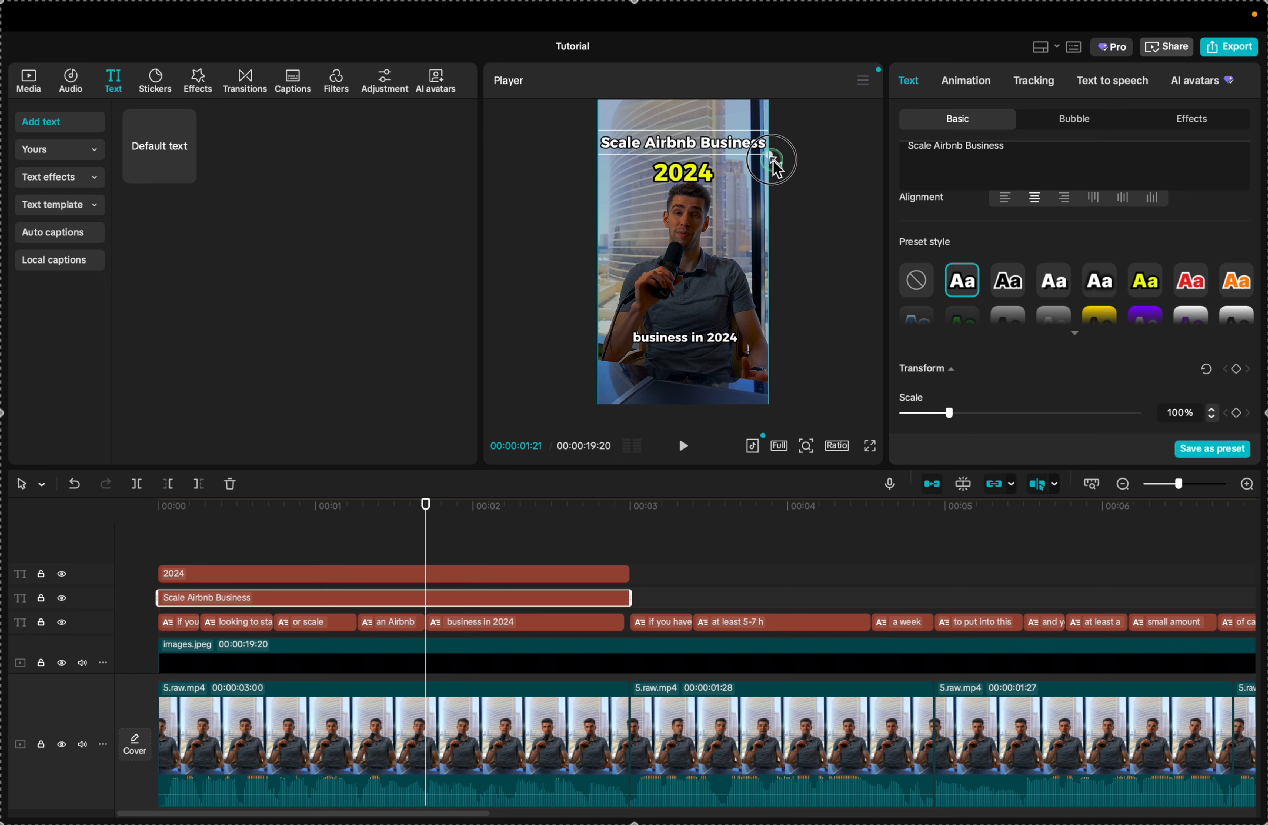
{"action": "left_click", "coordinate": [689, 199]}
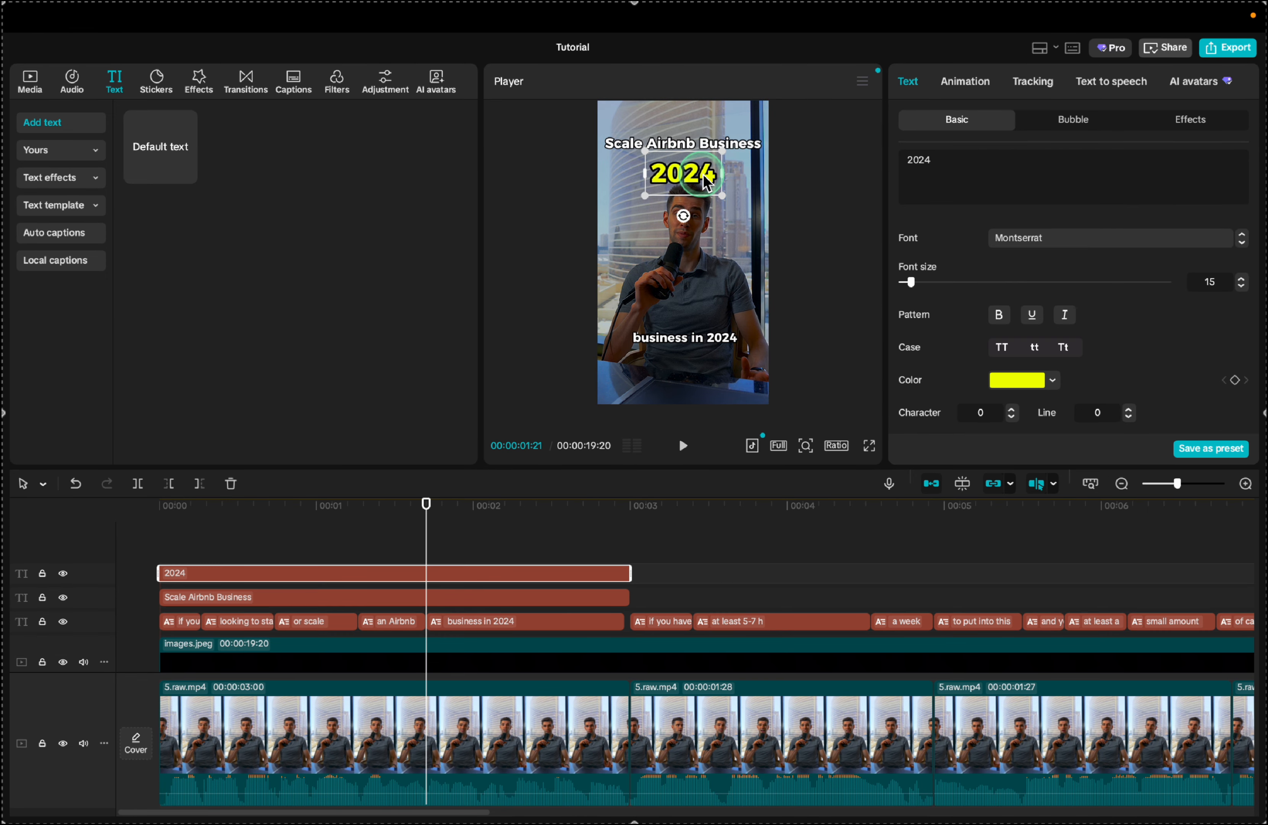
{"action": "left_click", "coordinate": [723, 268]}
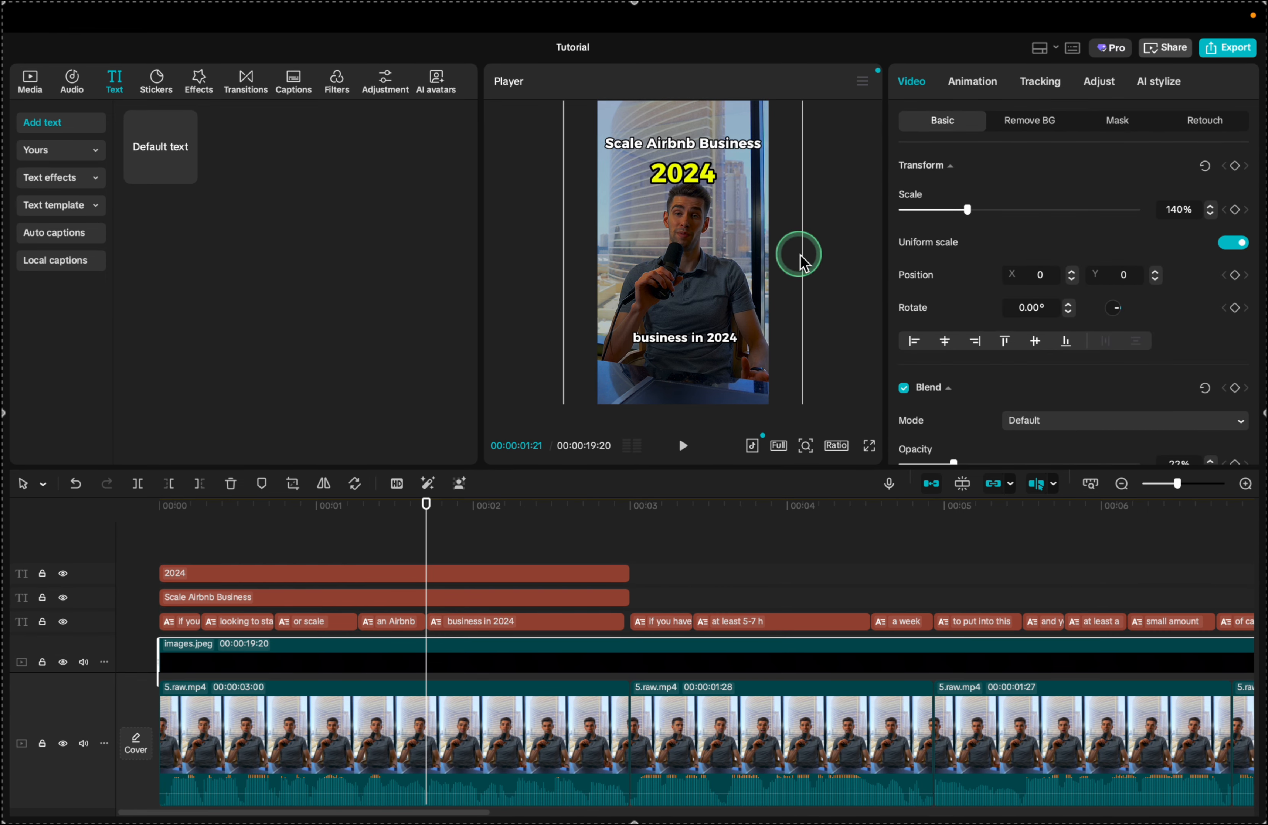
{"action": "left_click", "coordinate": [828, 263]}
{"action": "left_click", "coordinate": [669, 134]}
Play the first video segment to review the two added texts.
{"action": "left_click", "coordinate": [492, 675]}
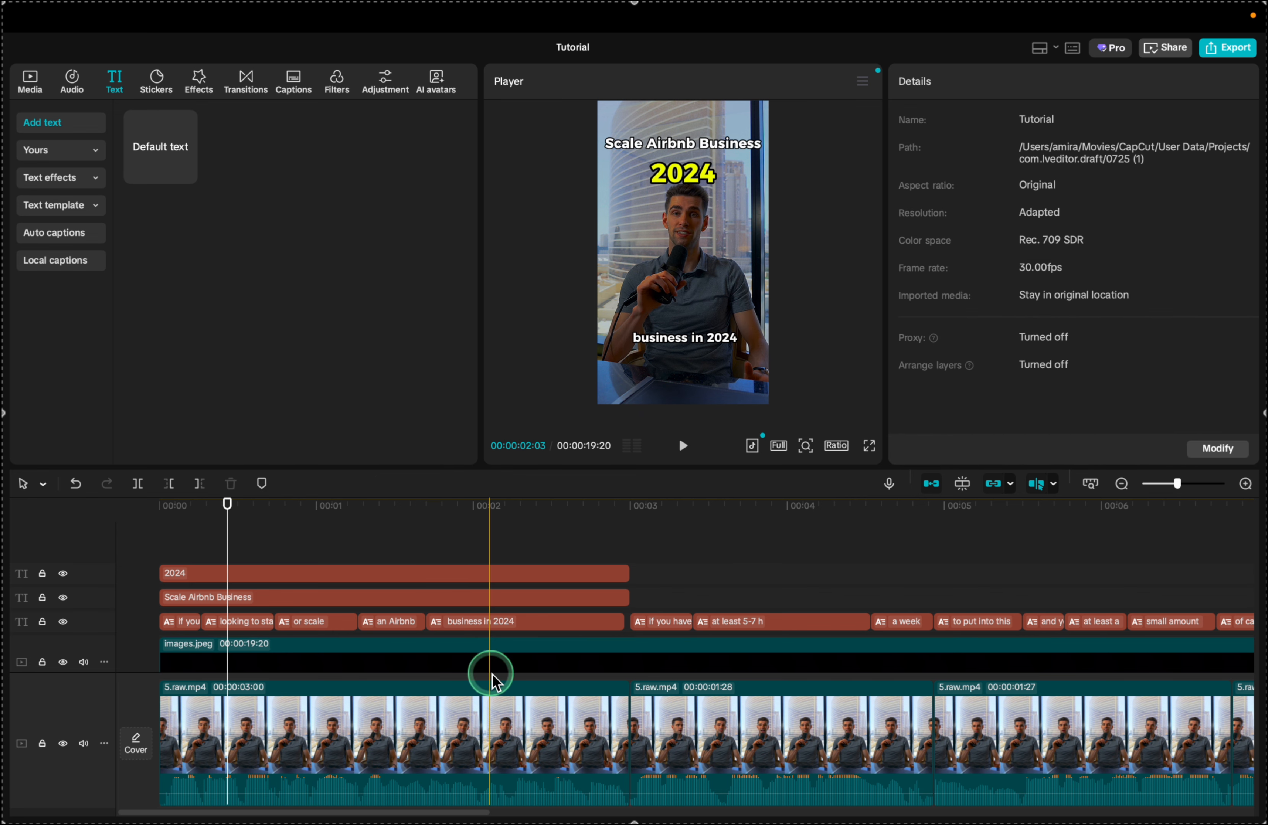
{"action": "key", "text": "space"}
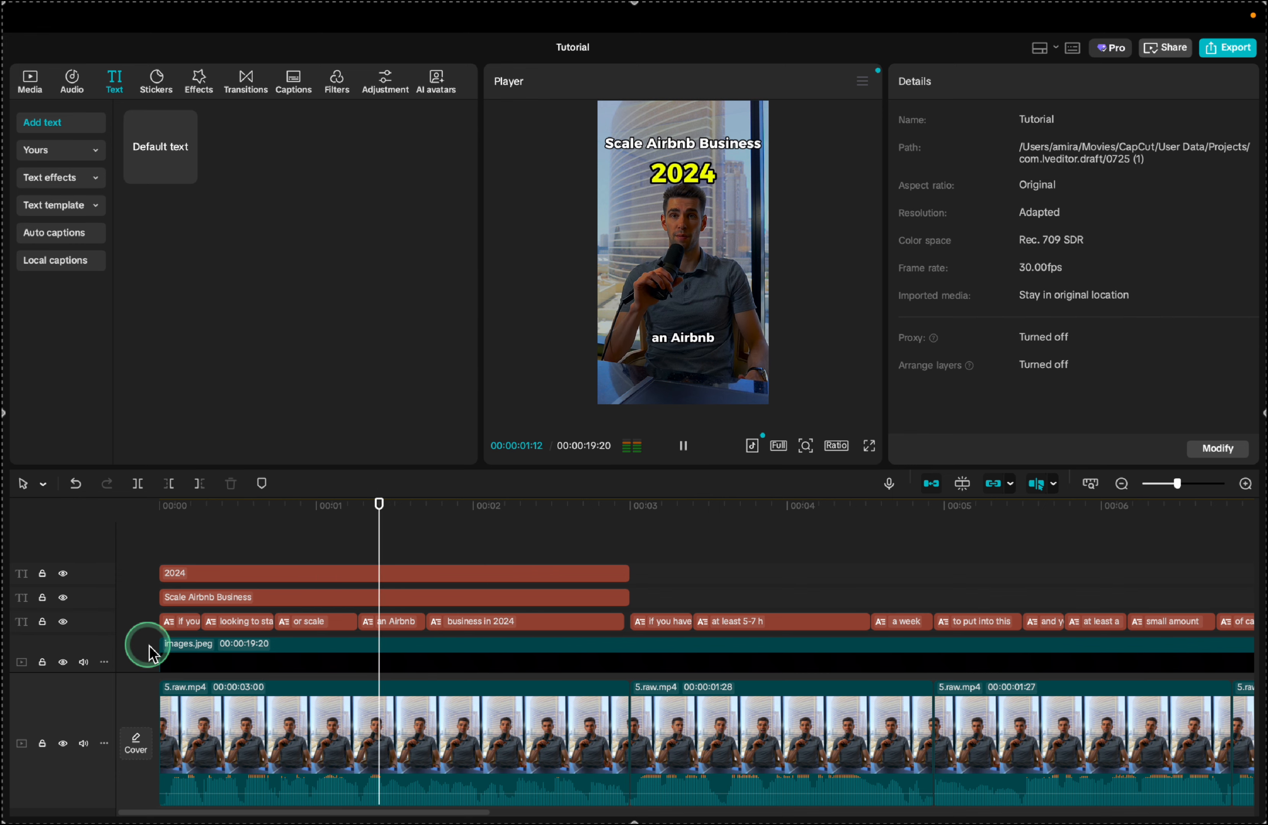
{"action": "key", "text": "space"}
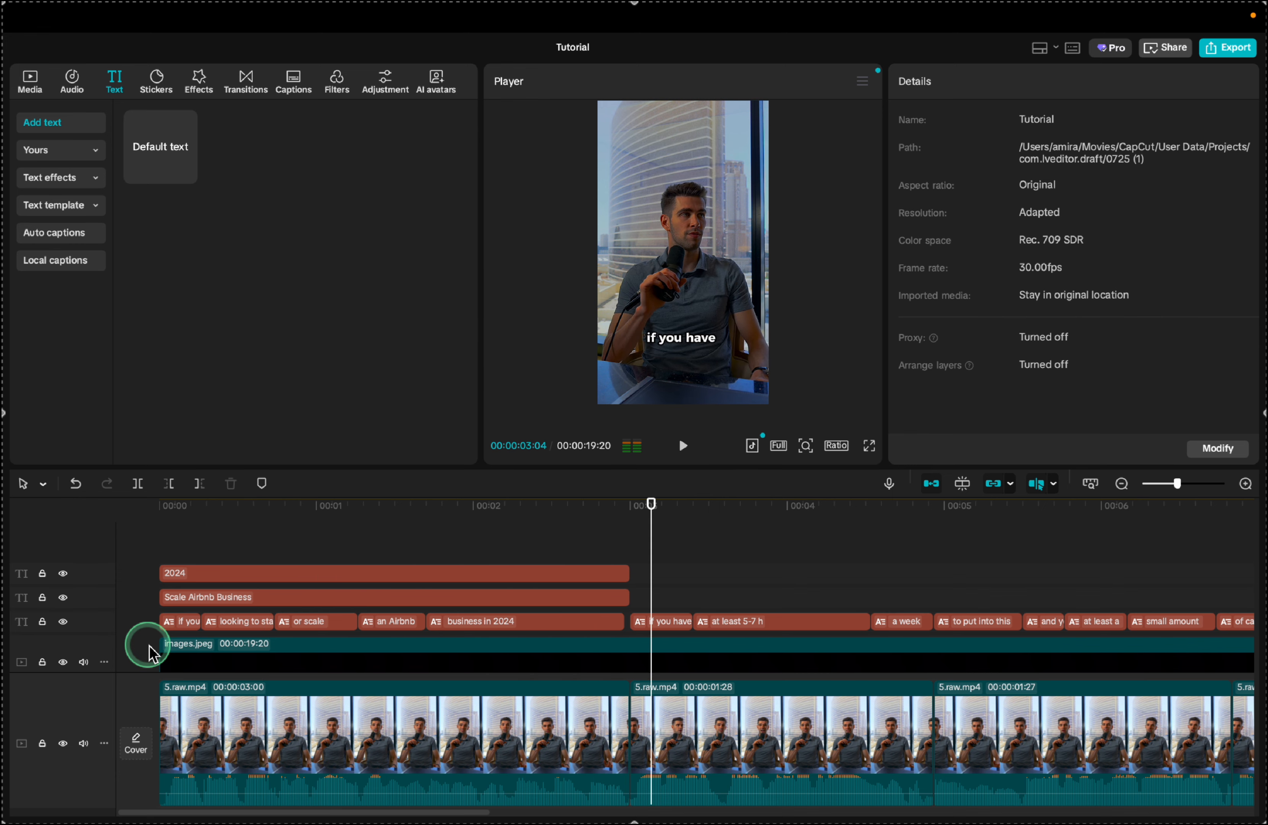
Apply the Type 2 entrance animation to the "Scale Airbnb Business" text with a 0.3 s duration, and preview it.
{"action": "left_click", "coordinate": [256, 598]}
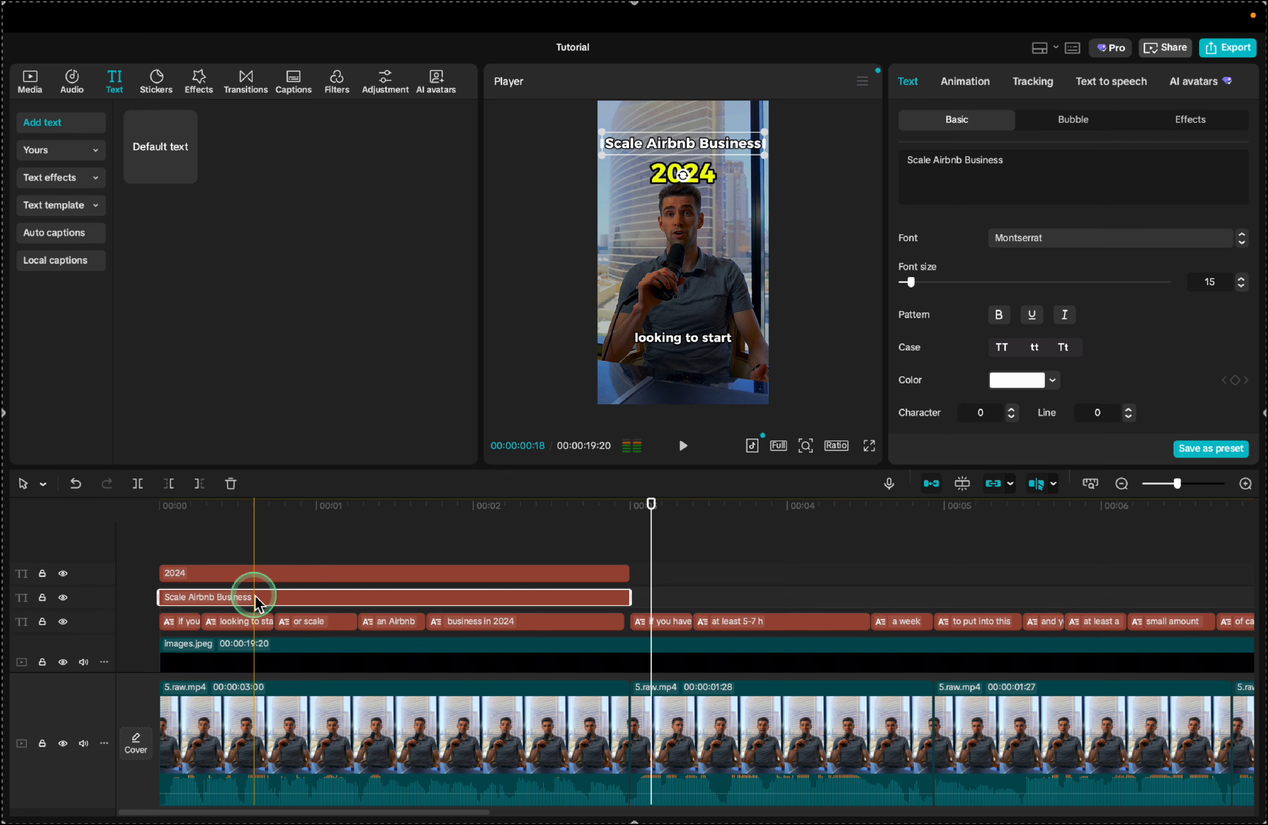
{"action": "left_click", "coordinate": [962, 82]}
{"action": "left_click", "coordinate": [912, 170]}
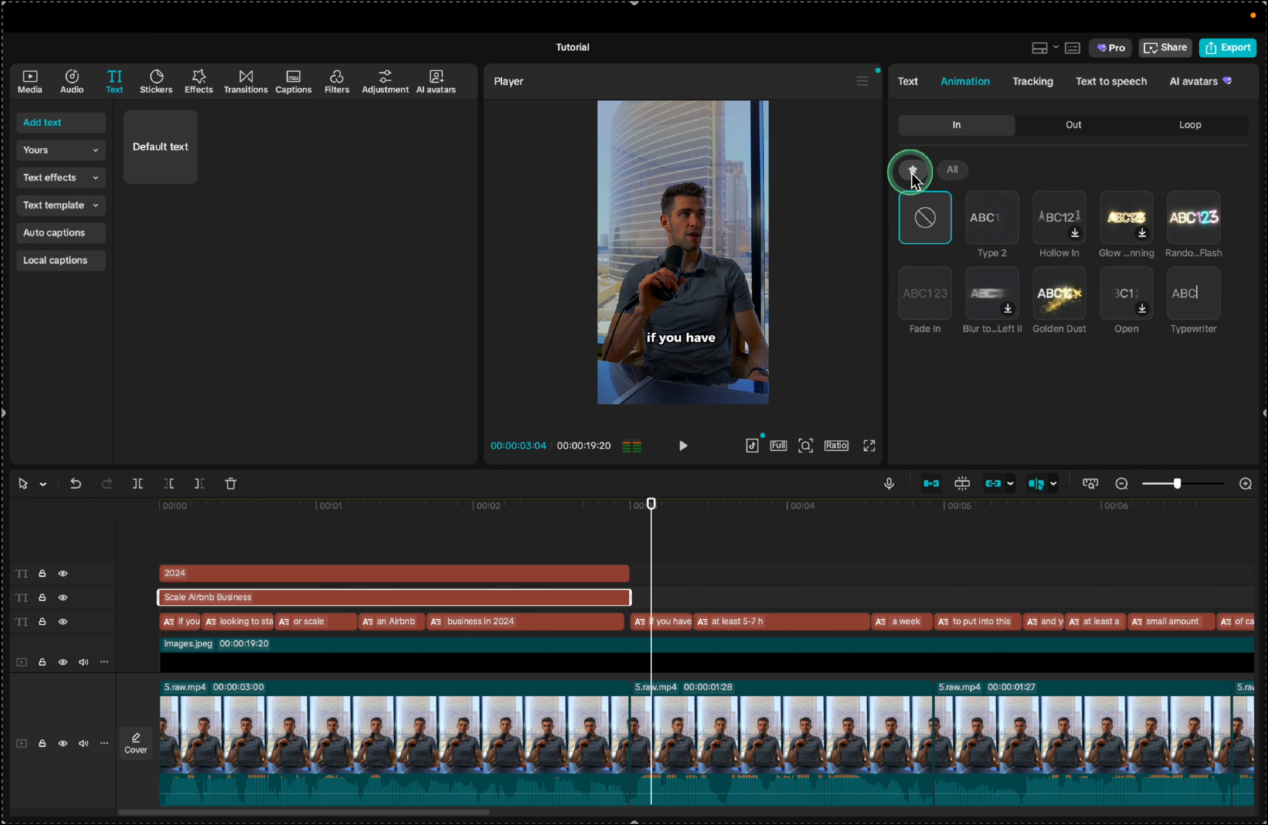
{"action": "left_click", "coordinate": [1000, 227]}
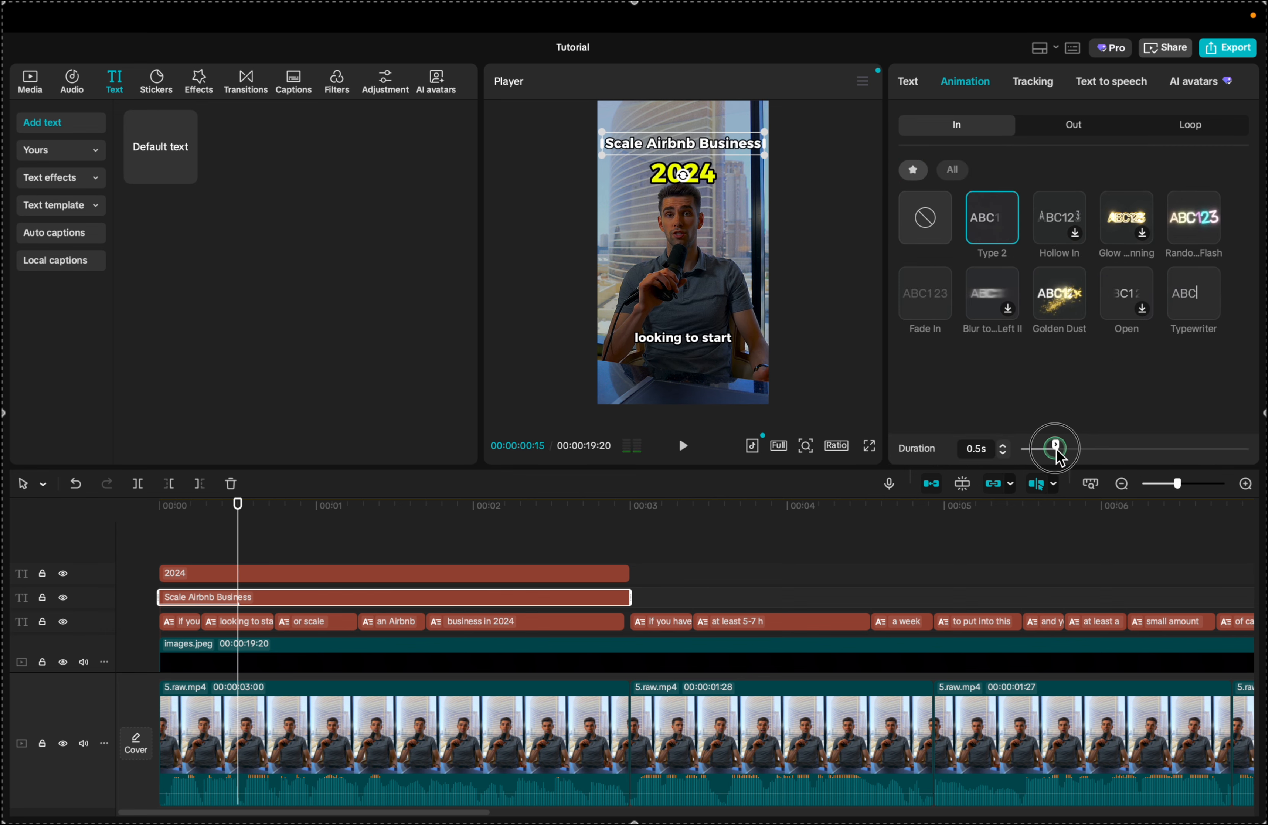
{"action": "left_click_drag", "start_coordinate": [1044, 448], "coordinate": [1046, 449]}
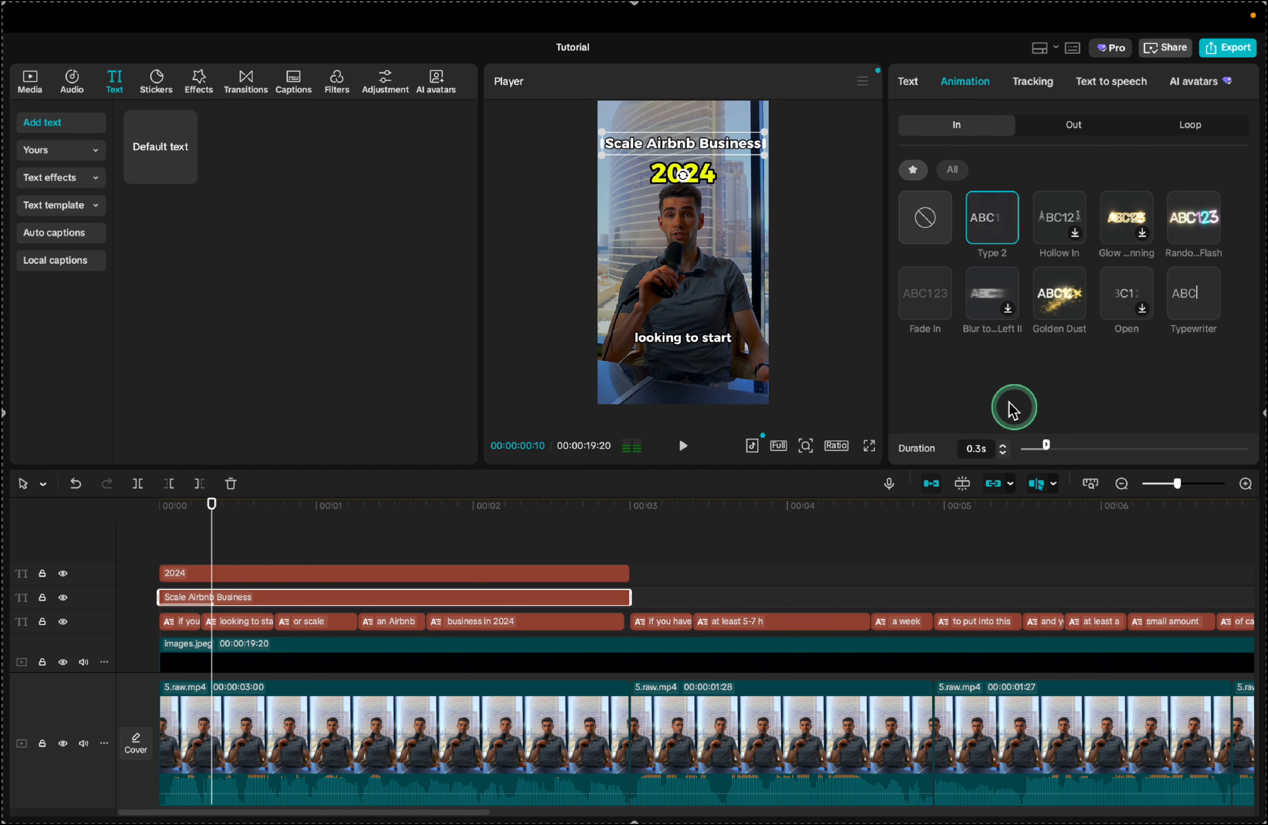
{"action": "key", "text": "space"}
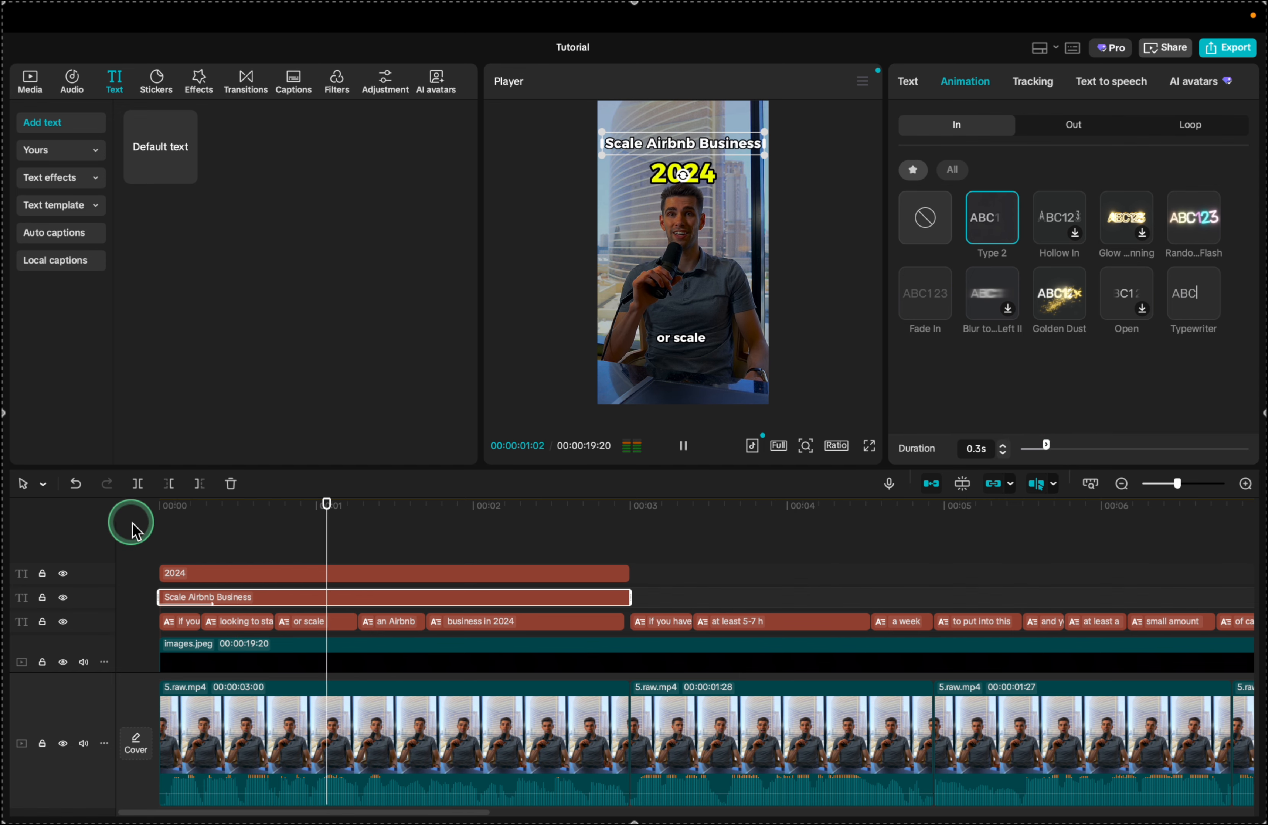
{"action": "key", "text": "space"}
Apply the Pulse loop animation to the "2024" text at a speed of 3.0 s, and preview it.
{"action": "left_click", "coordinate": [259, 574]}
{"action": "left_click", "coordinate": [968, 86]}
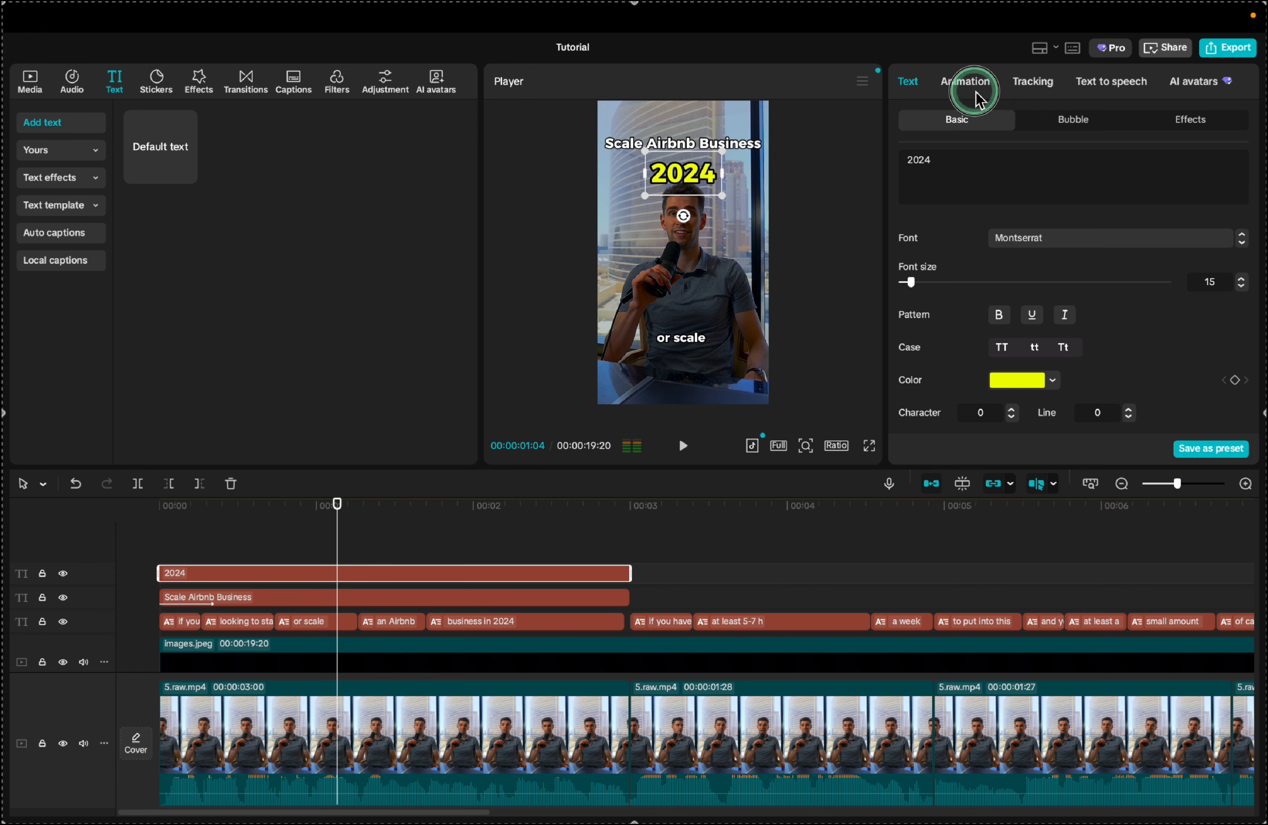
{"action": "left_click", "coordinate": [937, 158]}
{"action": "left_click", "coordinate": [1209, 127]}
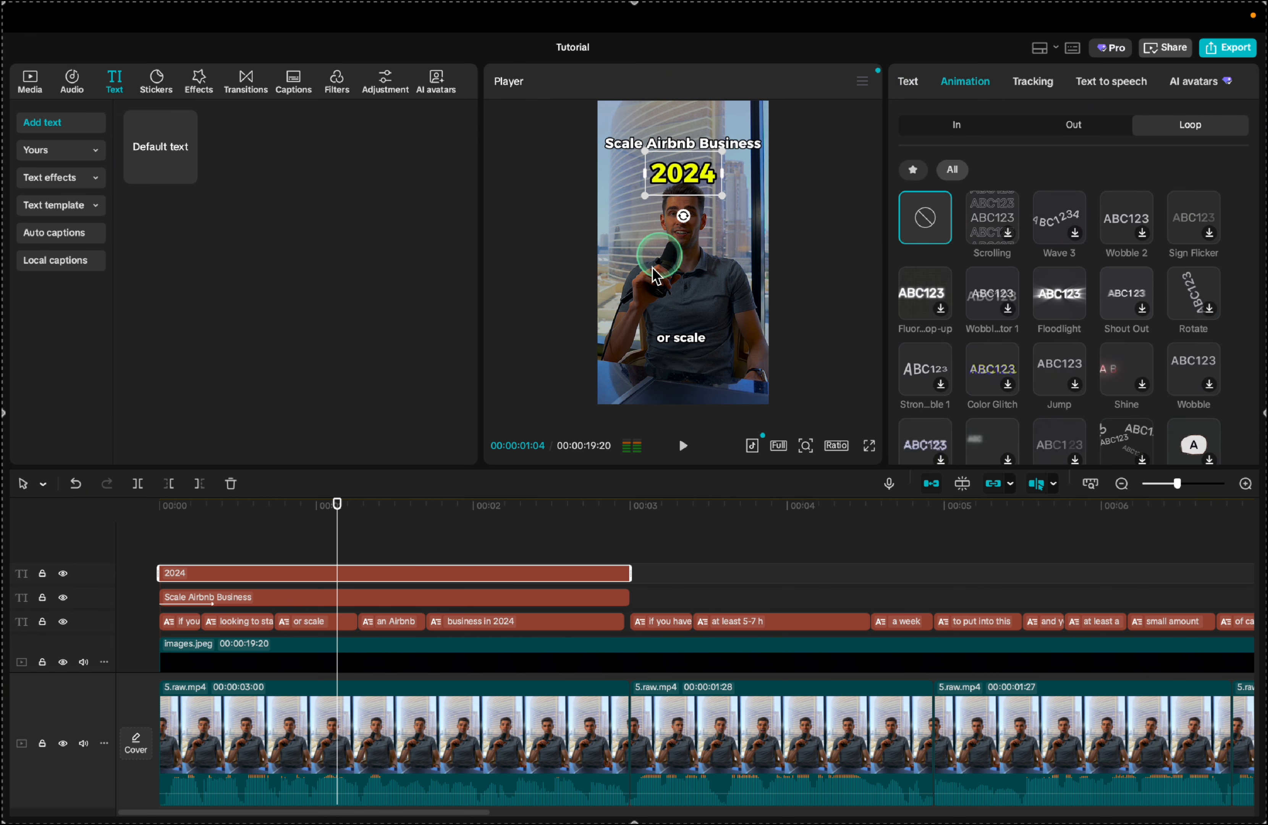
{"action": "left_click", "coordinate": [912, 170]}
{"action": "left_click", "coordinate": [1126, 217]}
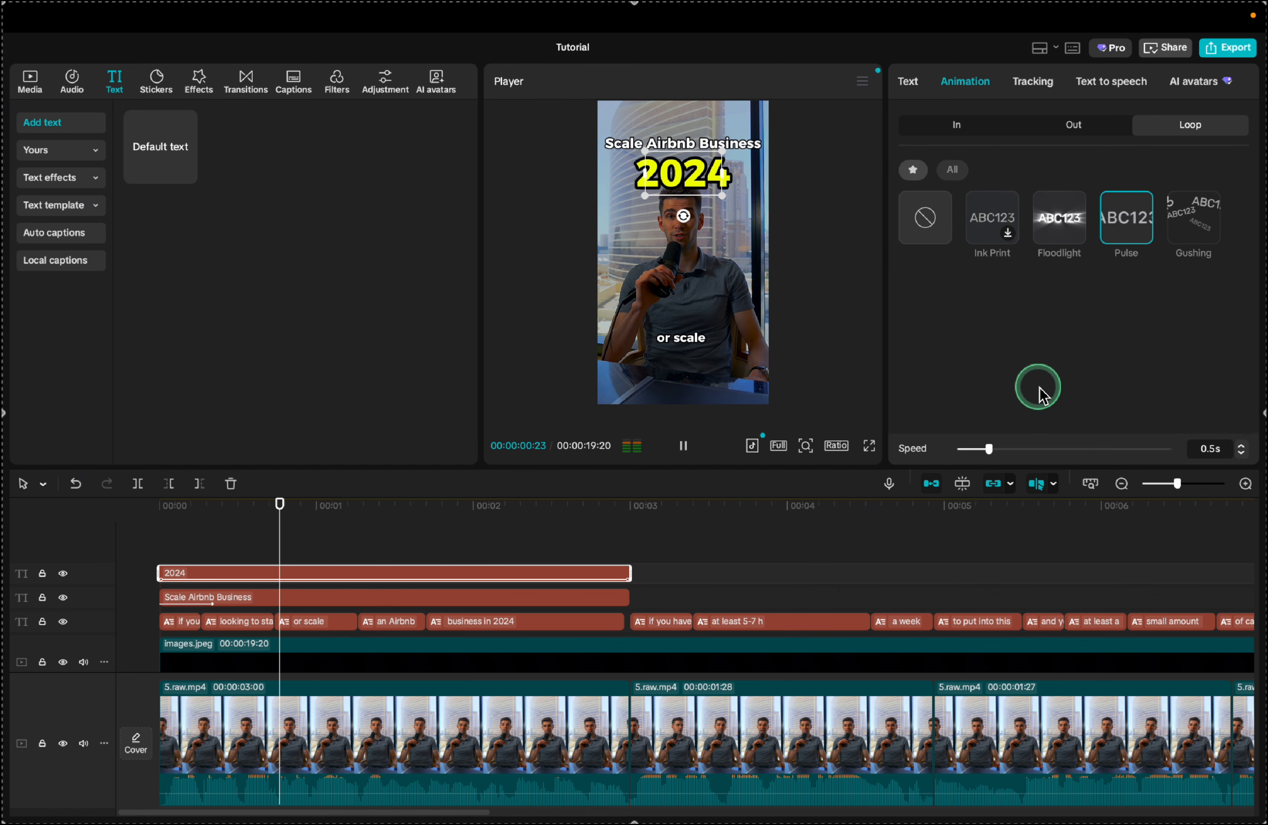
{"action": "left_click_drag", "start_coordinate": [989, 448], "coordinate": [1246, 454]}
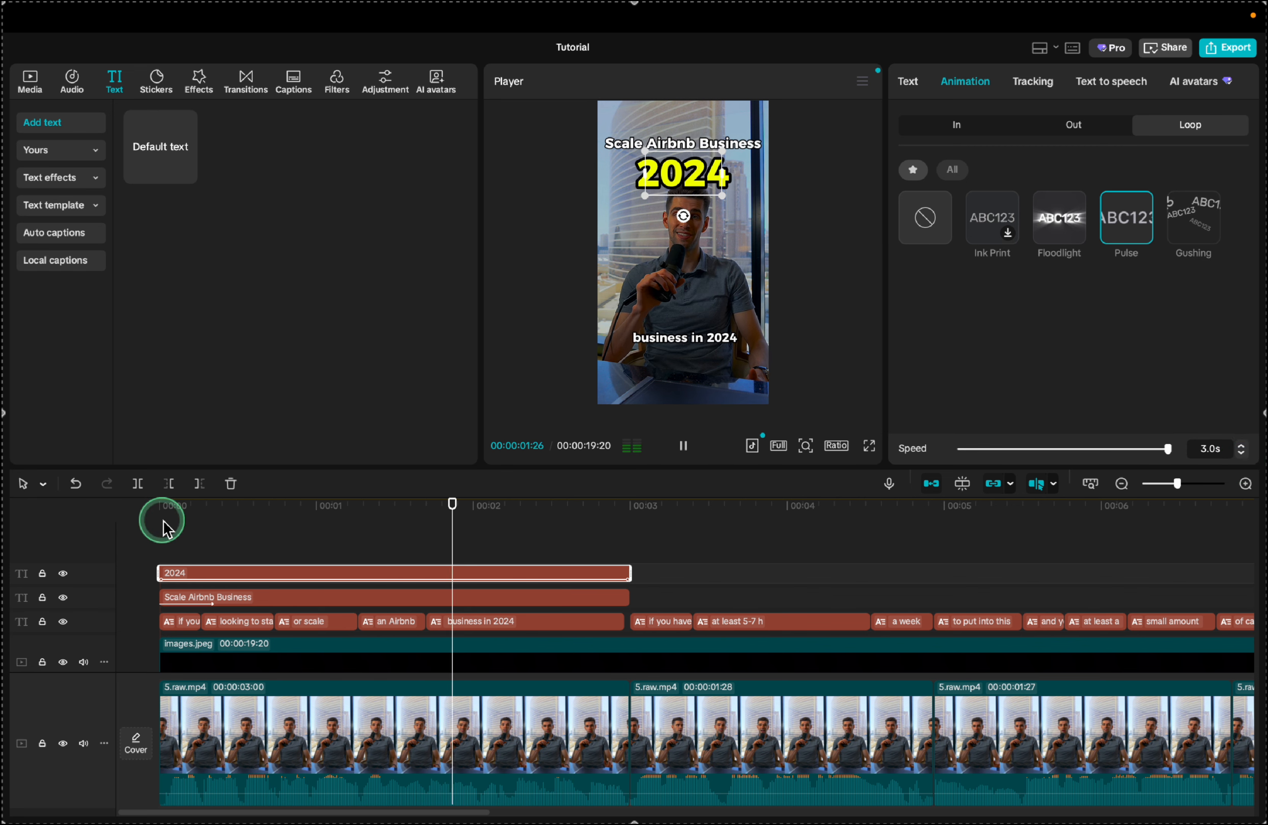
{"action": "key", "text": "space"}
Set the black stroke thickness to 40 for the "2024" text and to 39 for "Scale Airbnb Business".
{"action": "left_click", "coordinate": [557, 550]}
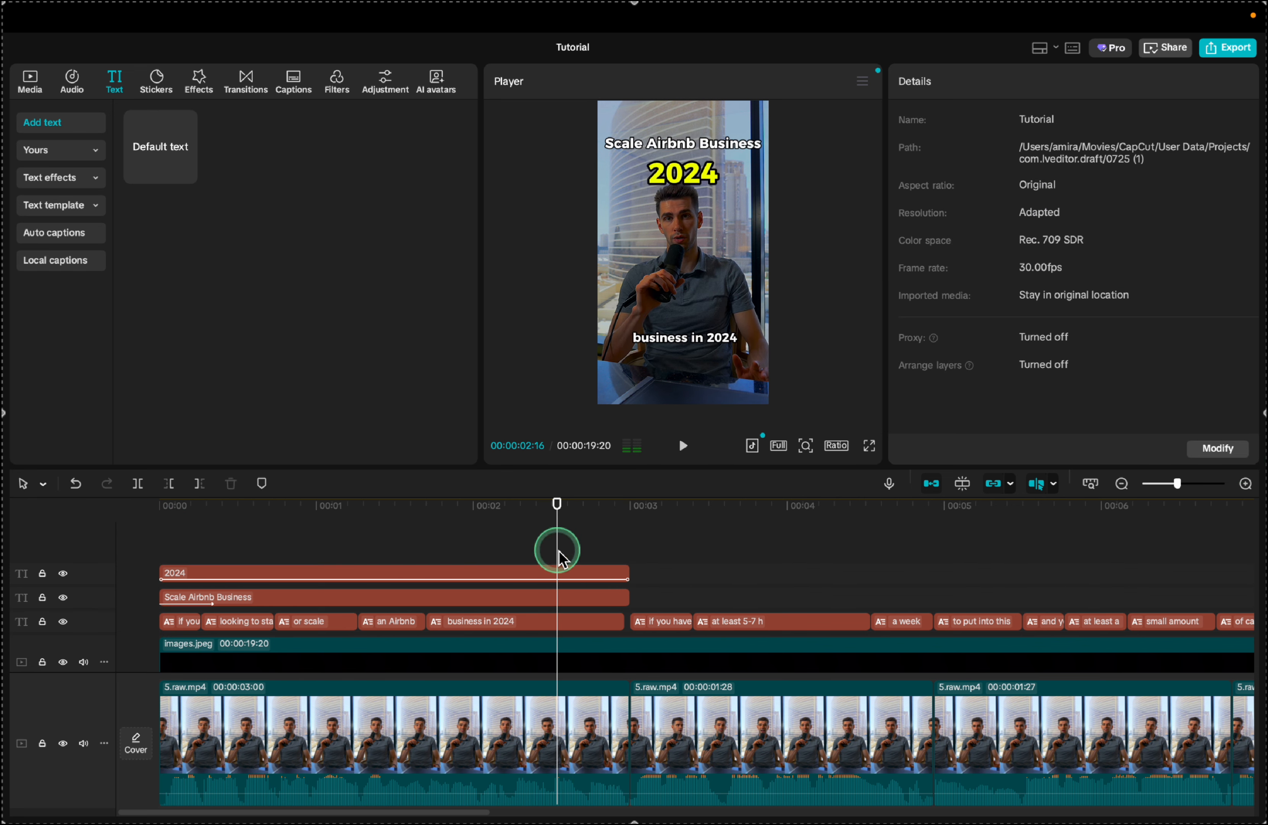
{"action": "left_click", "coordinate": [558, 573]}
{"action": "left_click_drag", "start_coordinate": [982, 331], "coordinate": [998, 334]}
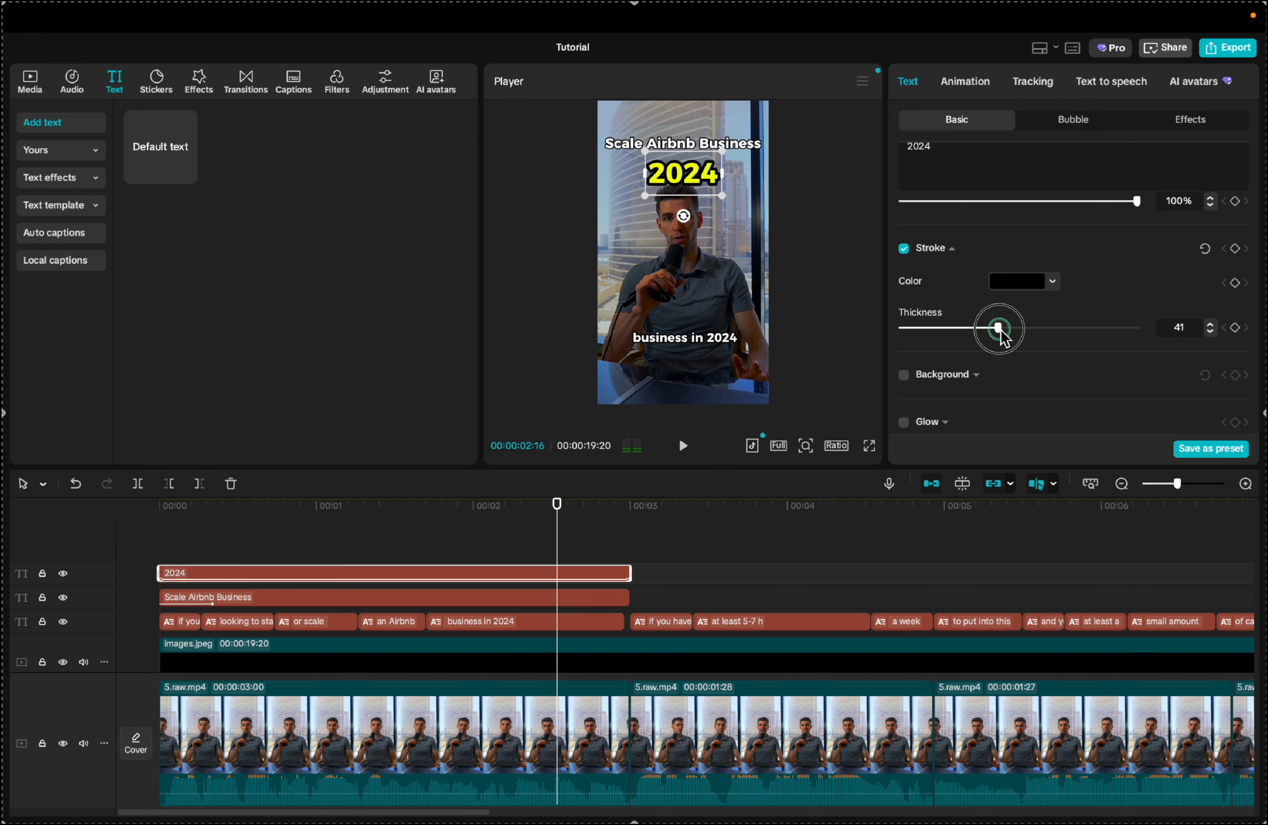
{"action": "left_click", "coordinate": [524, 596]}
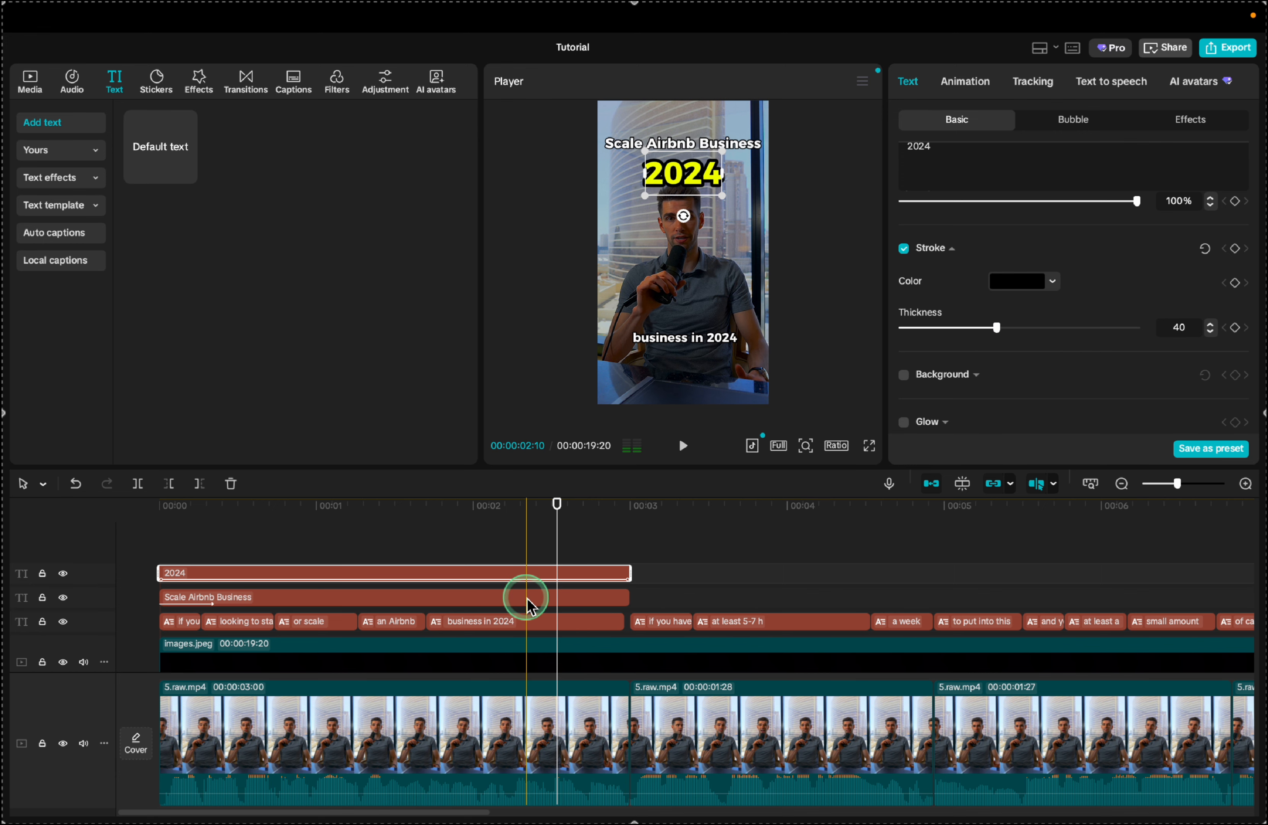
{"action": "left_click_drag", "start_coordinate": [972, 329], "coordinate": [986, 331]}
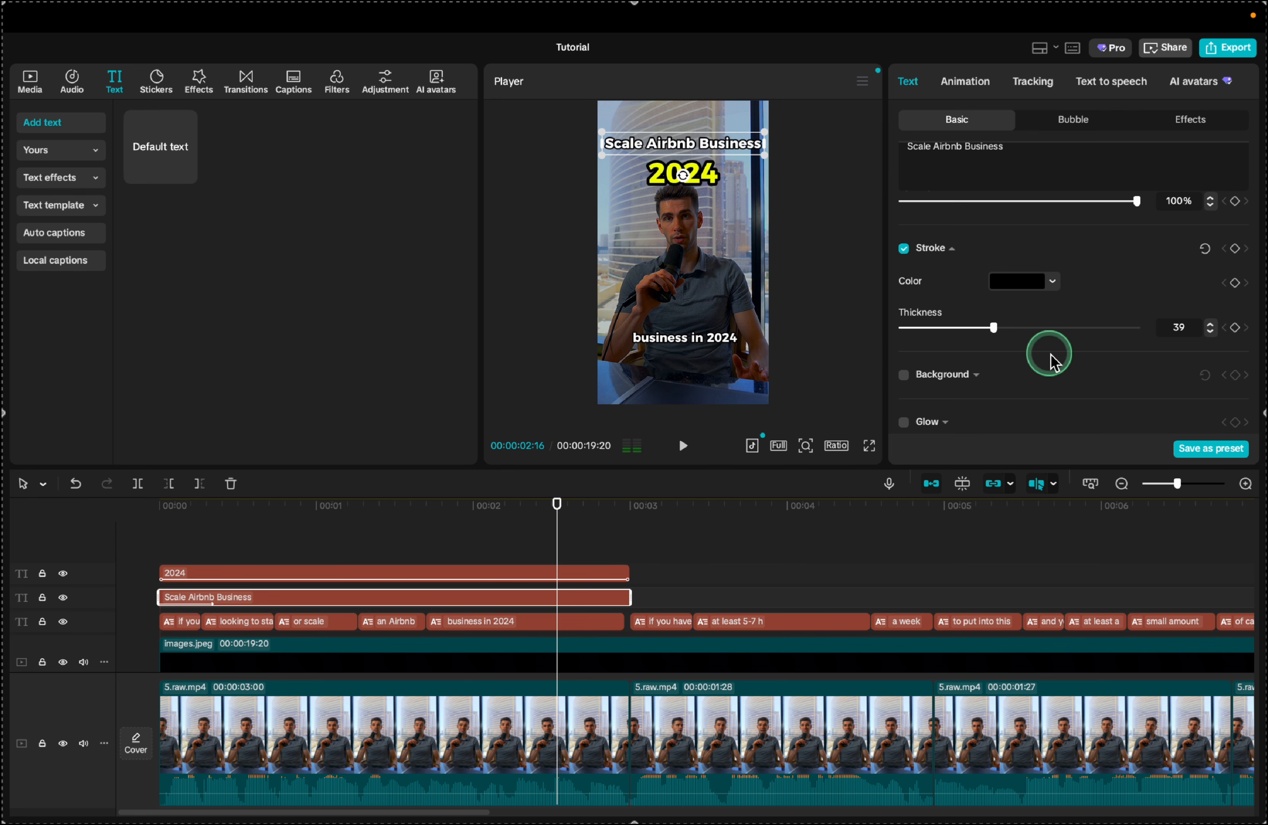
Try a black background behind the "Scale Airbnb Business" text with 16% corner rounding, 21% height and 26% width.
{"action": "scroll", "coordinate": [1051, 354], "scroll_direction": "down", "scroll_amount": 3}
{"action": "left_click", "coordinate": [904, 268]}
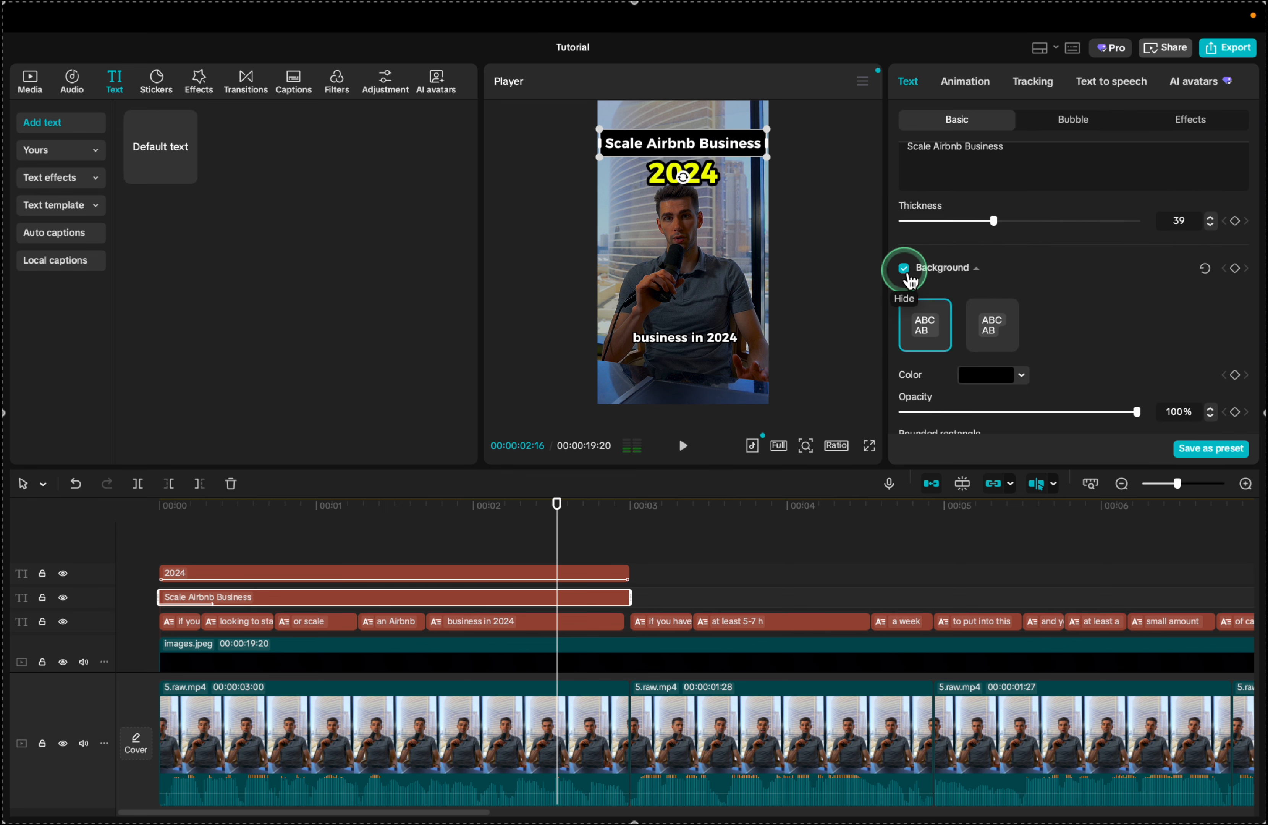
{"action": "scroll", "coordinate": [991, 309], "scroll_direction": "down", "scroll_amount": 5}
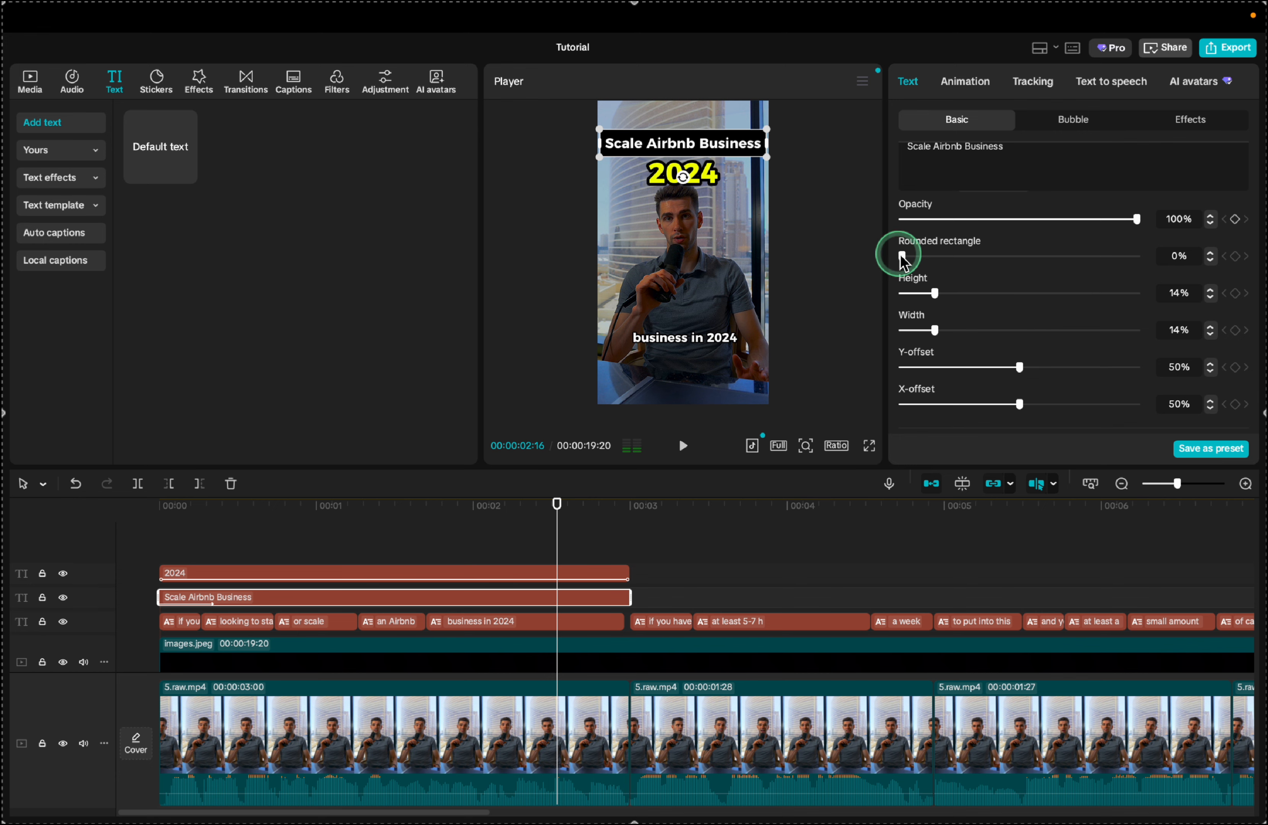
{"action": "left_click_drag", "start_coordinate": [902, 256], "coordinate": [965, 329]}
{"action": "scroll", "coordinate": [942, 337], "scroll_direction": "up", "scroll_amount": 3}
{"action": "left_click", "coordinate": [909, 352]}
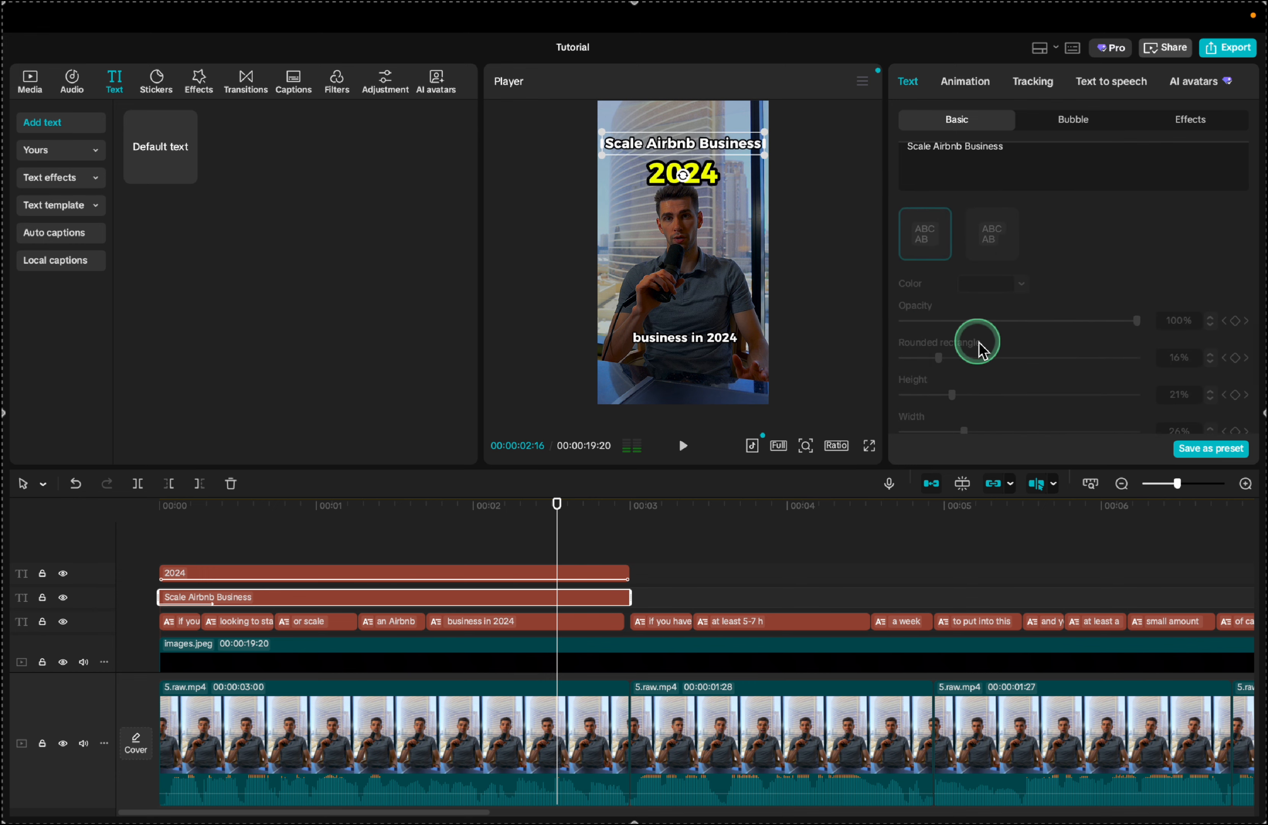
Add a black shadow to the "Scale Airbnb Business" text with 22% blurriness and a distance of 10.
{"action": "scroll", "coordinate": [976, 340], "scroll_direction": "down", "scroll_amount": 5}
{"action": "left_click", "coordinate": [905, 364]}
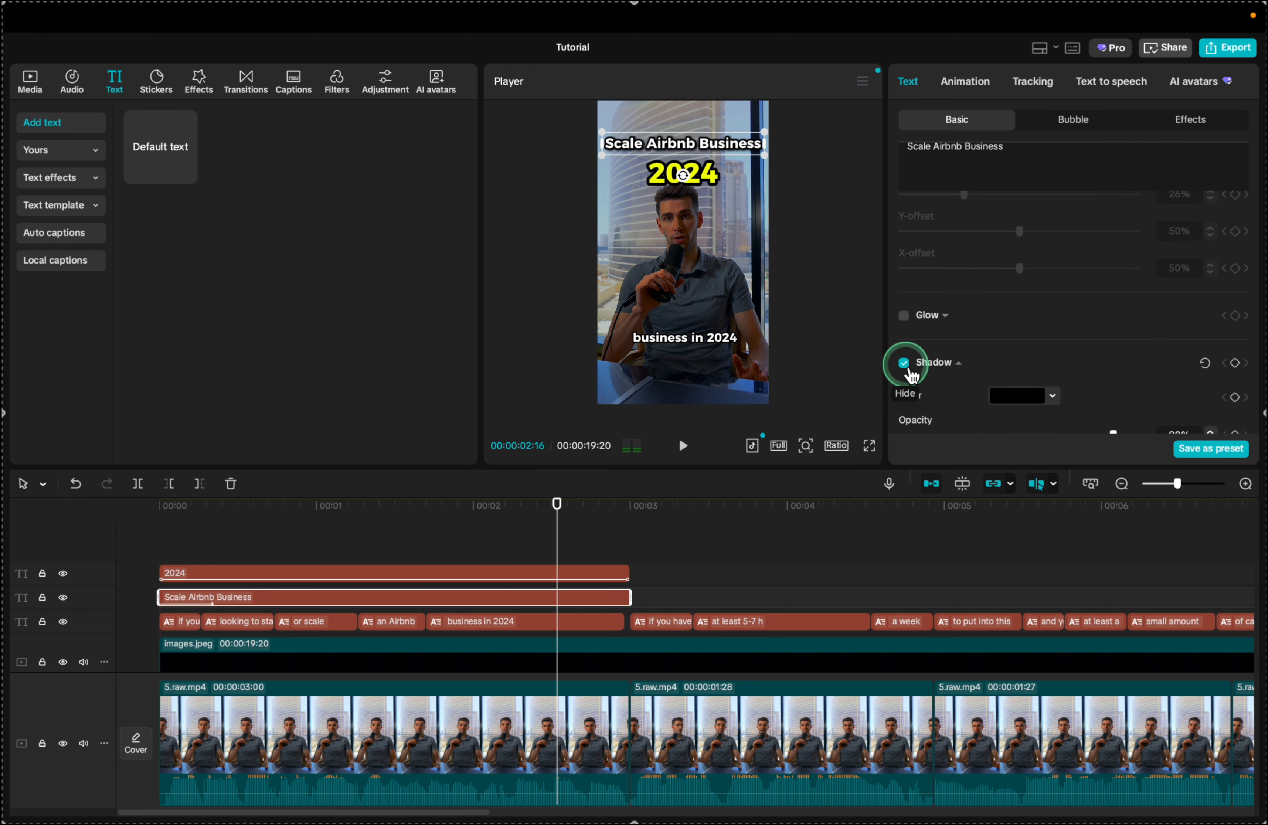
{"action": "scroll", "coordinate": [996, 364], "scroll_direction": "down", "scroll_amount": 2}
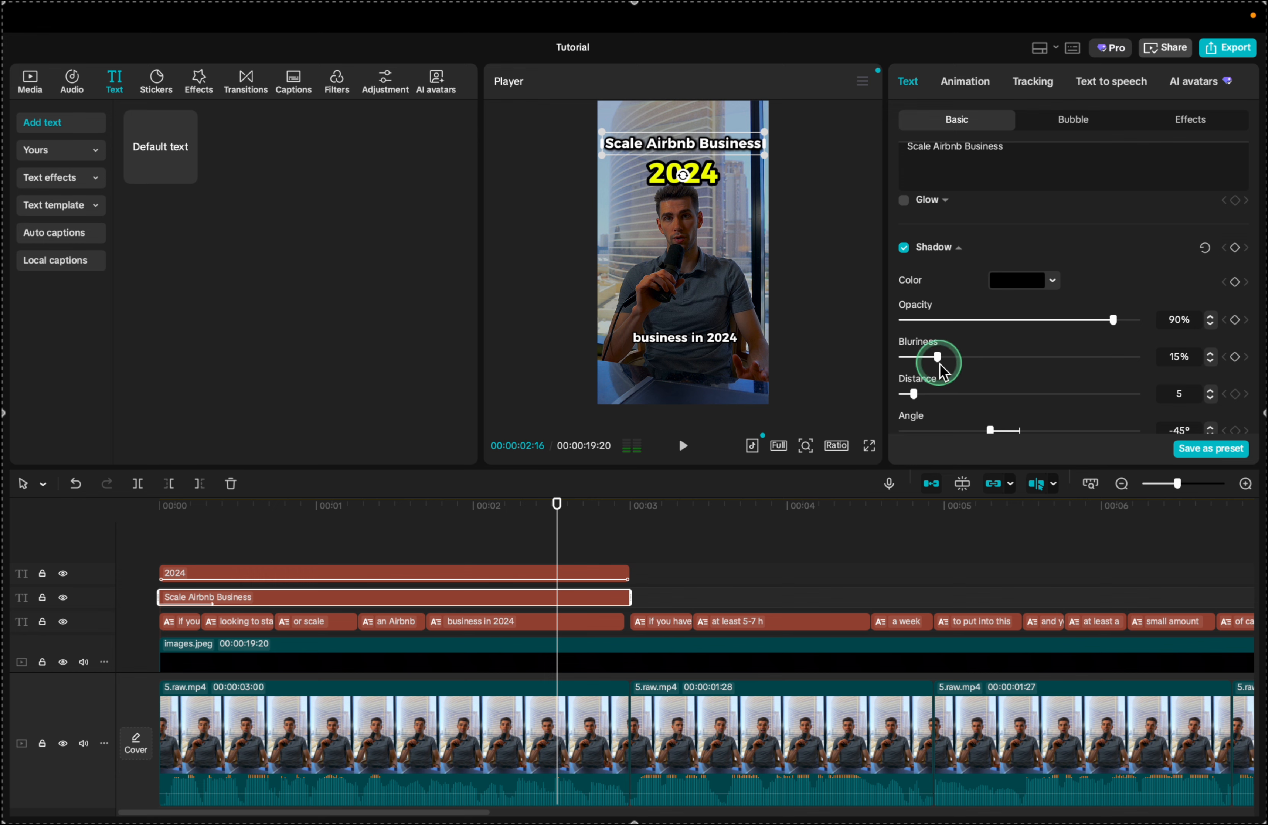
{"action": "left_click_drag", "start_coordinate": [937, 368], "coordinate": [957, 368]}
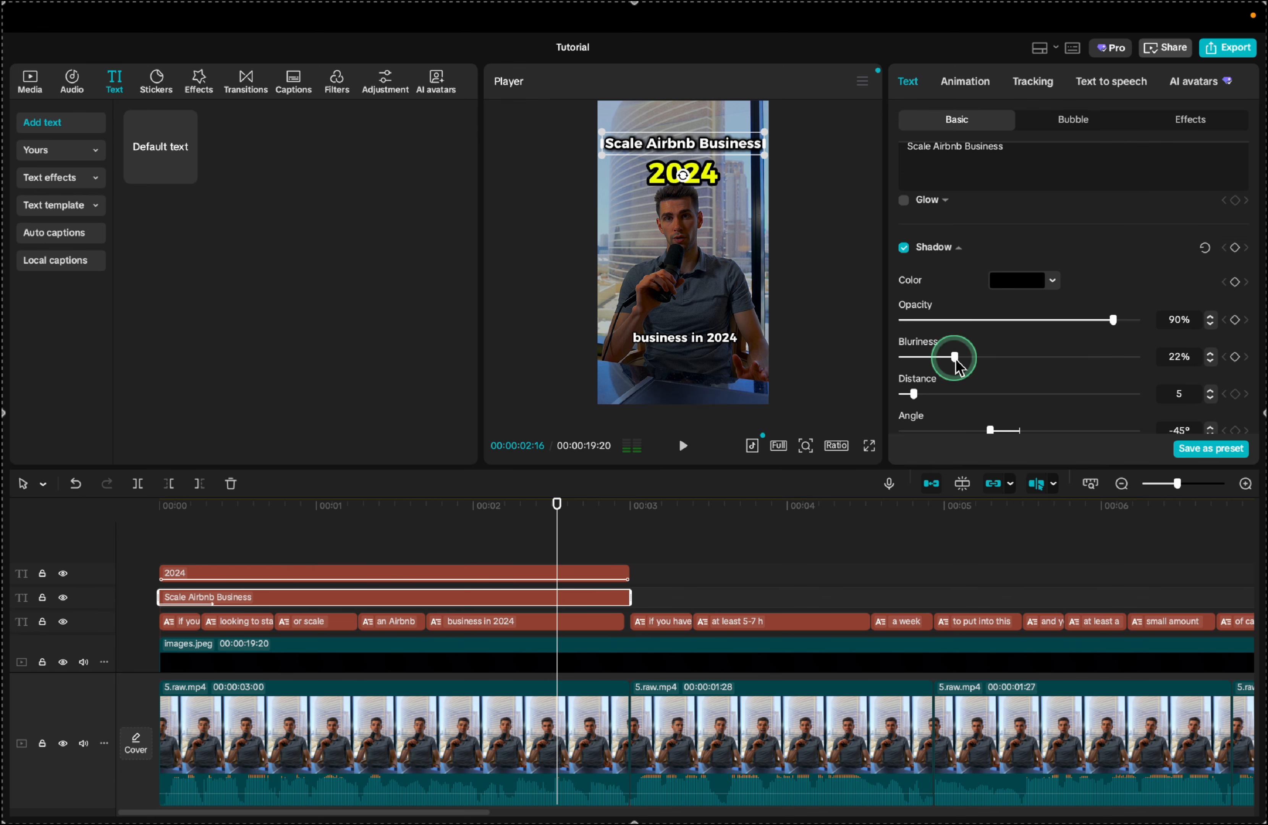
{"action": "scroll", "coordinate": [959, 367], "scroll_direction": "down", "scroll_amount": 1}
{"action": "mouse_move", "coordinate": [917, 351]}
{"action": "left_mouse_down"}
{"action": "mouse_move", "coordinate": [1115, 359]}
{"action": "mouse_move", "coordinate": [931, 362]}
{"action": "left_mouse_up"}
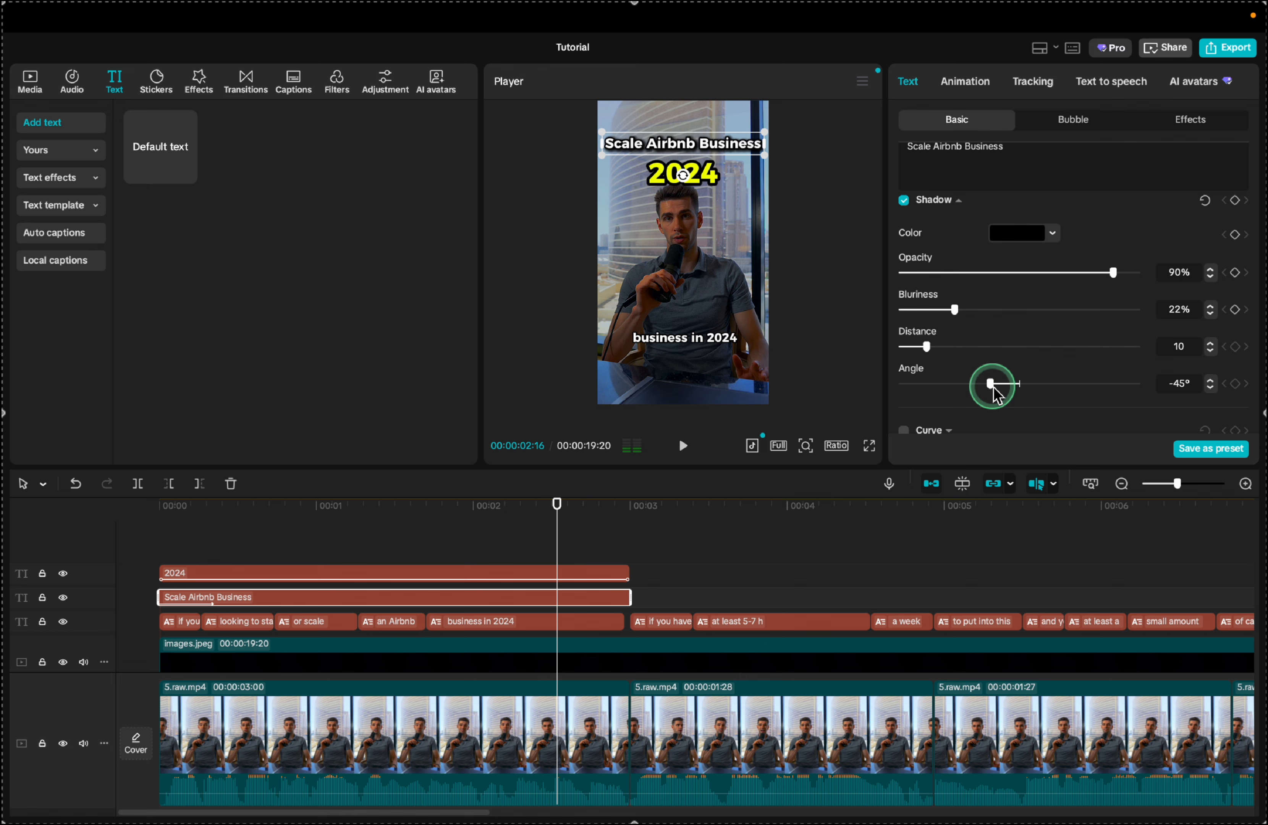
Lower the title shadow's angle further and slightly reduce its blurriness and opacity.
{"action": "left_click_drag", "start_coordinate": [992, 391], "coordinate": [923, 386]}
{"action": "left_click_drag", "start_coordinate": [952, 314], "coordinate": [941, 313]}
{"action": "left_click_drag", "start_coordinate": [1113, 275], "coordinate": [1076, 275]}
{"action": "left_click", "coordinate": [389, 542]}
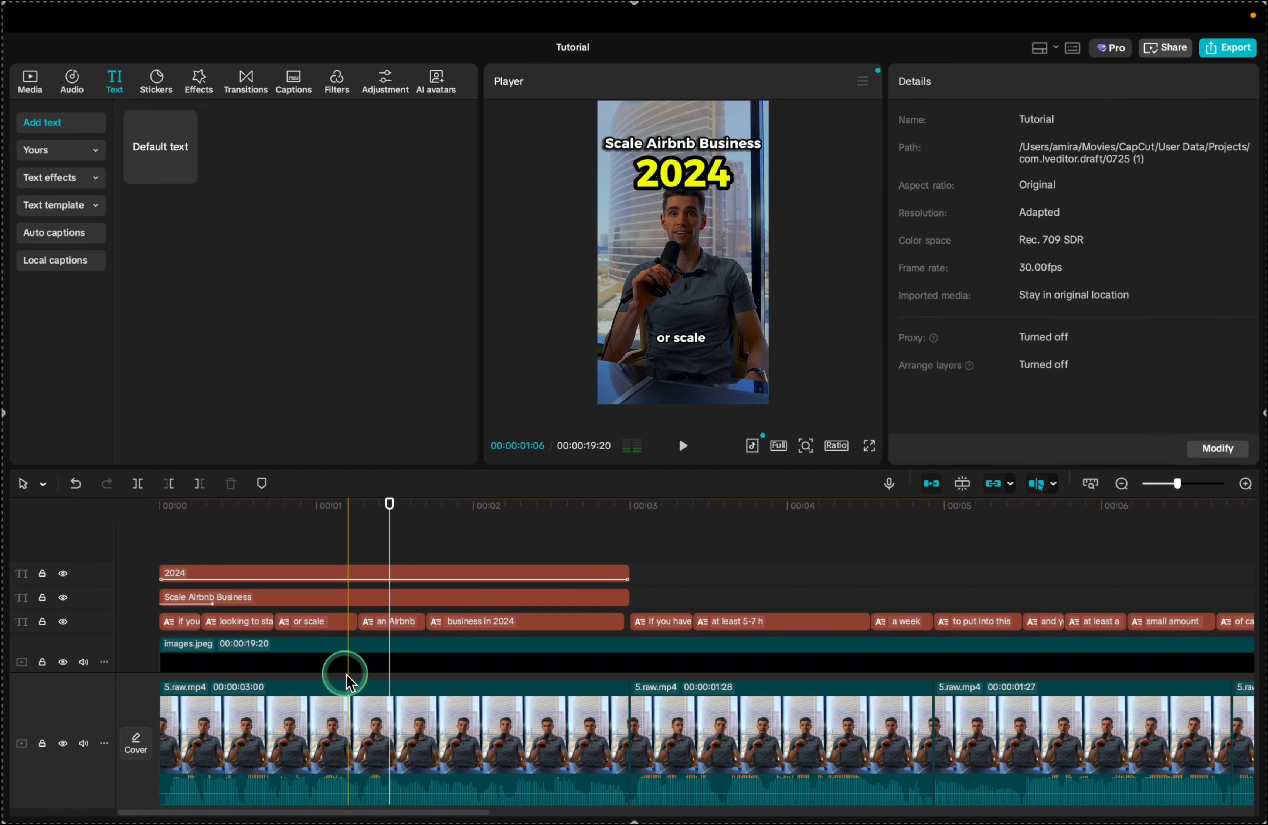
Add transform keyframes to the first 5.raw.mp4 segment at its start and at 00:00:02:28.
{"action": "left_click", "coordinate": [284, 723]}
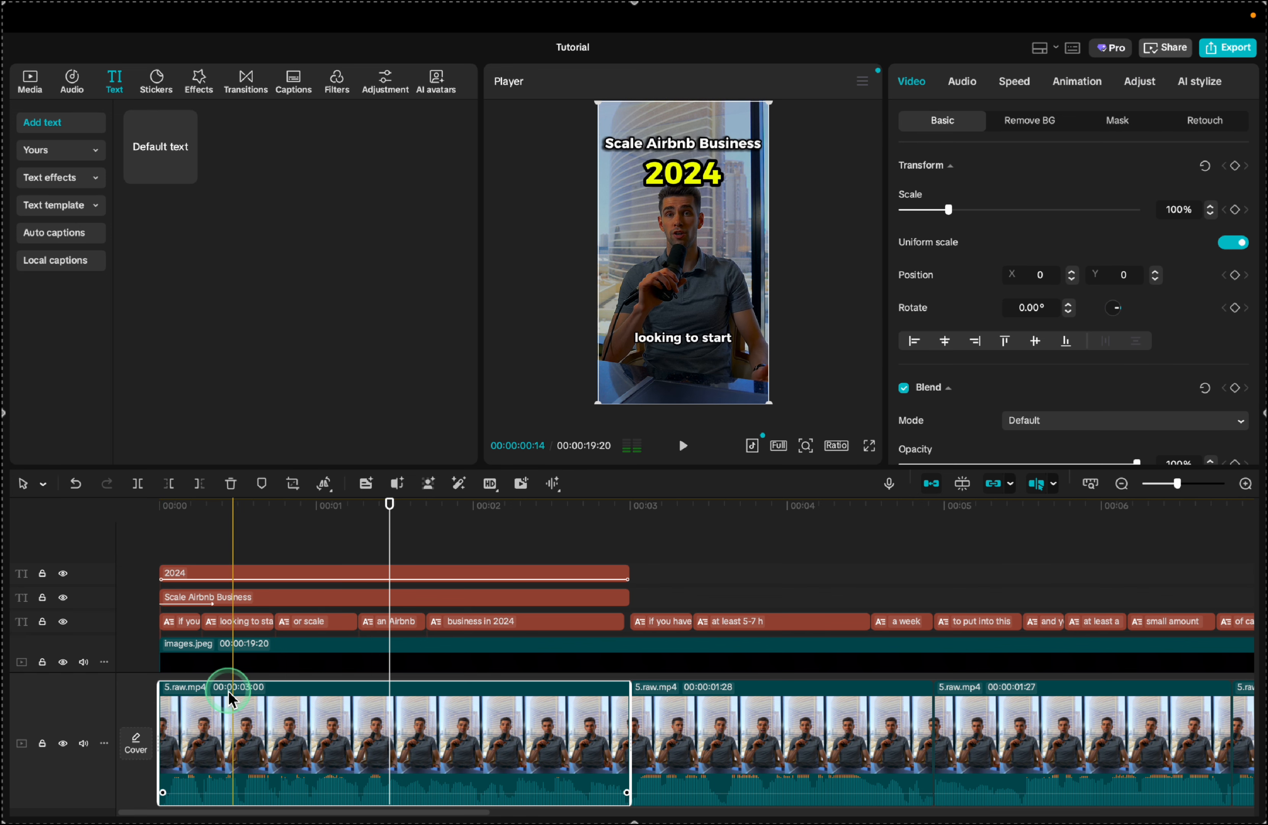
{"action": "scroll", "coordinate": [406, 739], "scroll_direction": "down", "scroll_amount": 2}
{"action": "left_click", "coordinate": [159, 514]}
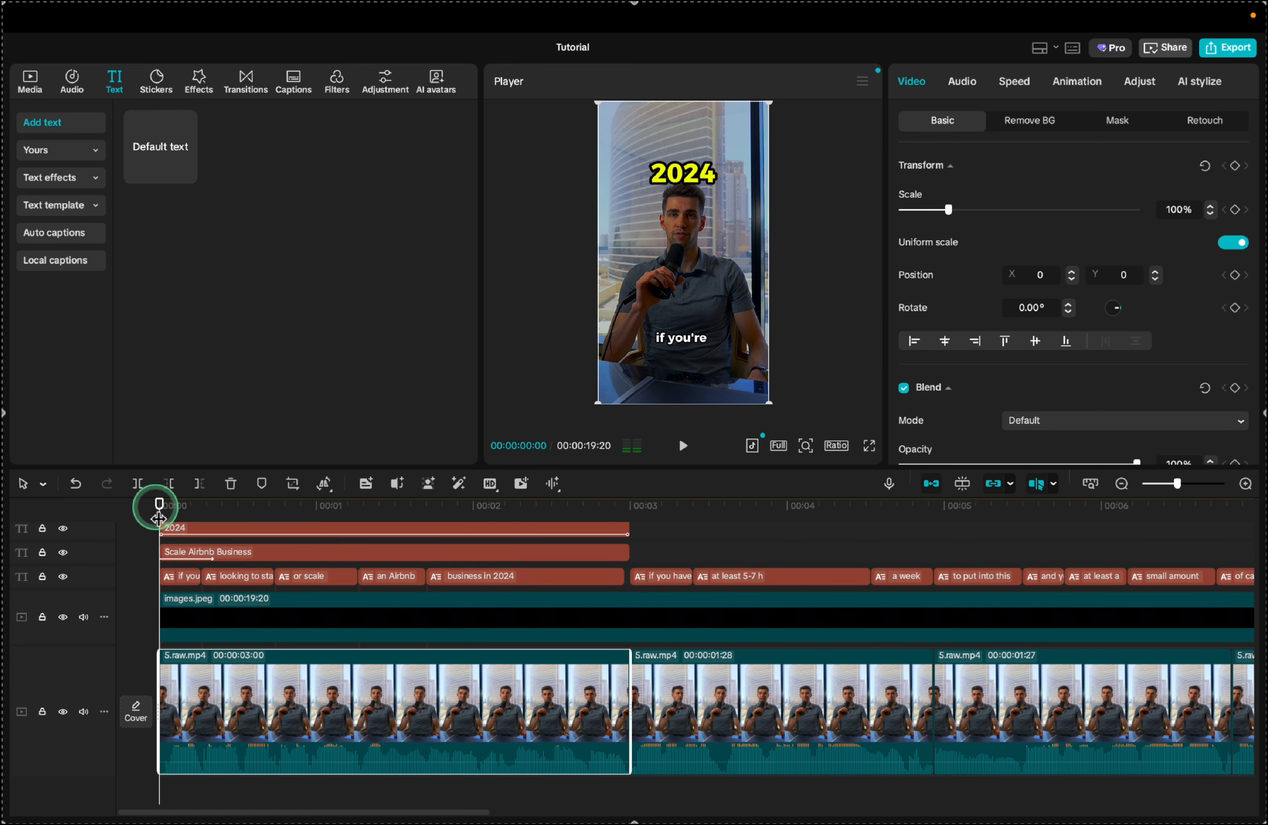
{"action": "left_click", "coordinate": [1234, 166]}
{"action": "left_click_drag", "start_coordinate": [535, 506], "coordinate": [621, 521]}
{"action": "left_click", "coordinate": [1240, 171]}
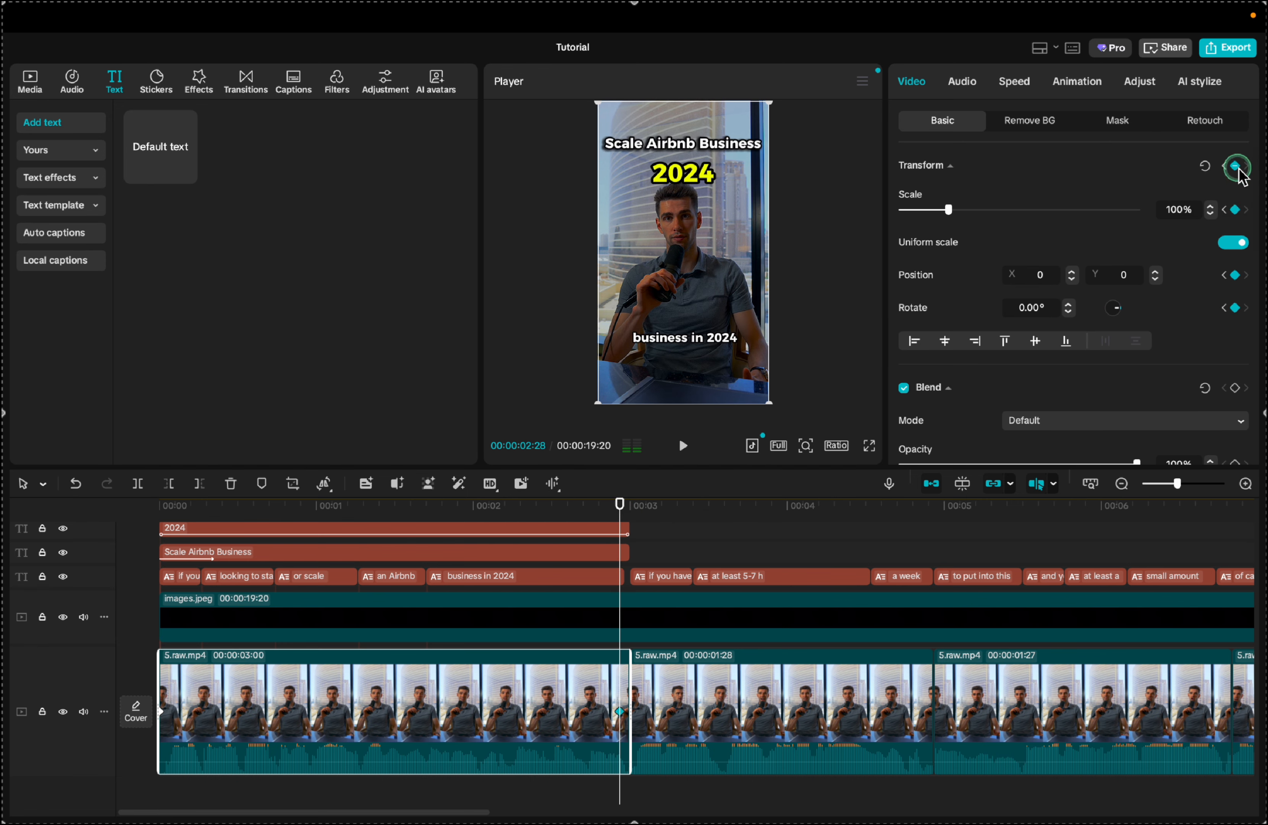
Set the segment's scale to 130% at its second keyframe and preview the gradual zoom-in.
{"action": "left_click", "coordinate": [1066, 275]}
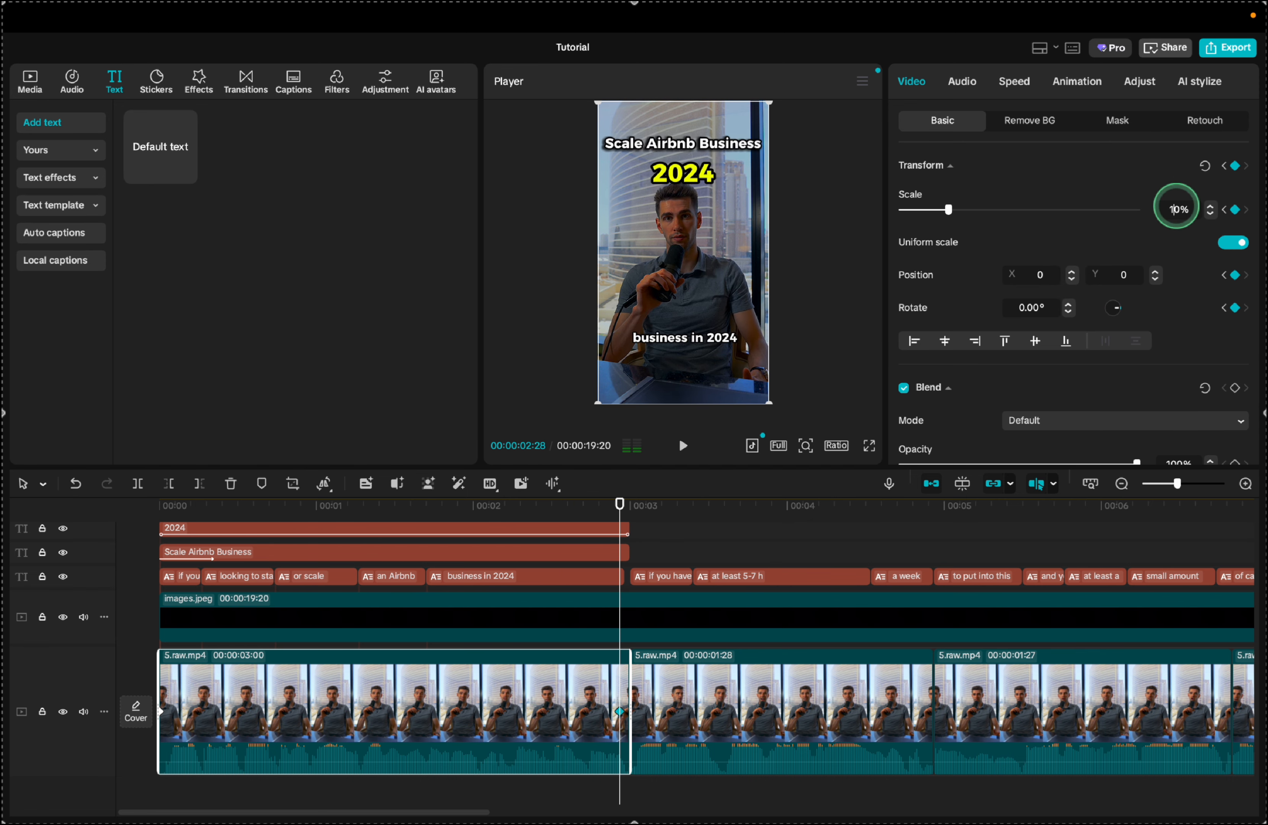
{"action": "scroll", "coordinate": [161, 581], "scroll_direction": "down", "scroll_amount": 1}
{"action": "key", "text": "space"}
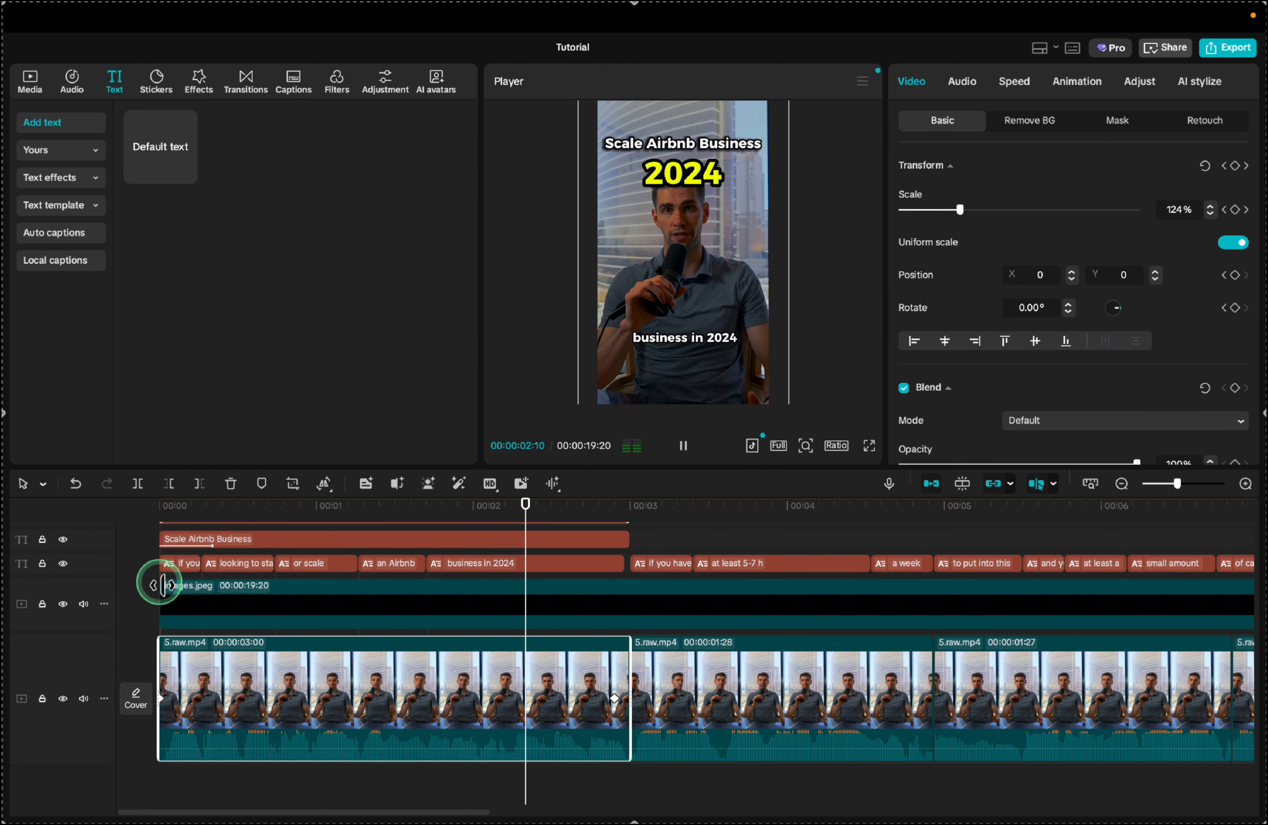
{"action": "key", "text": "space"}
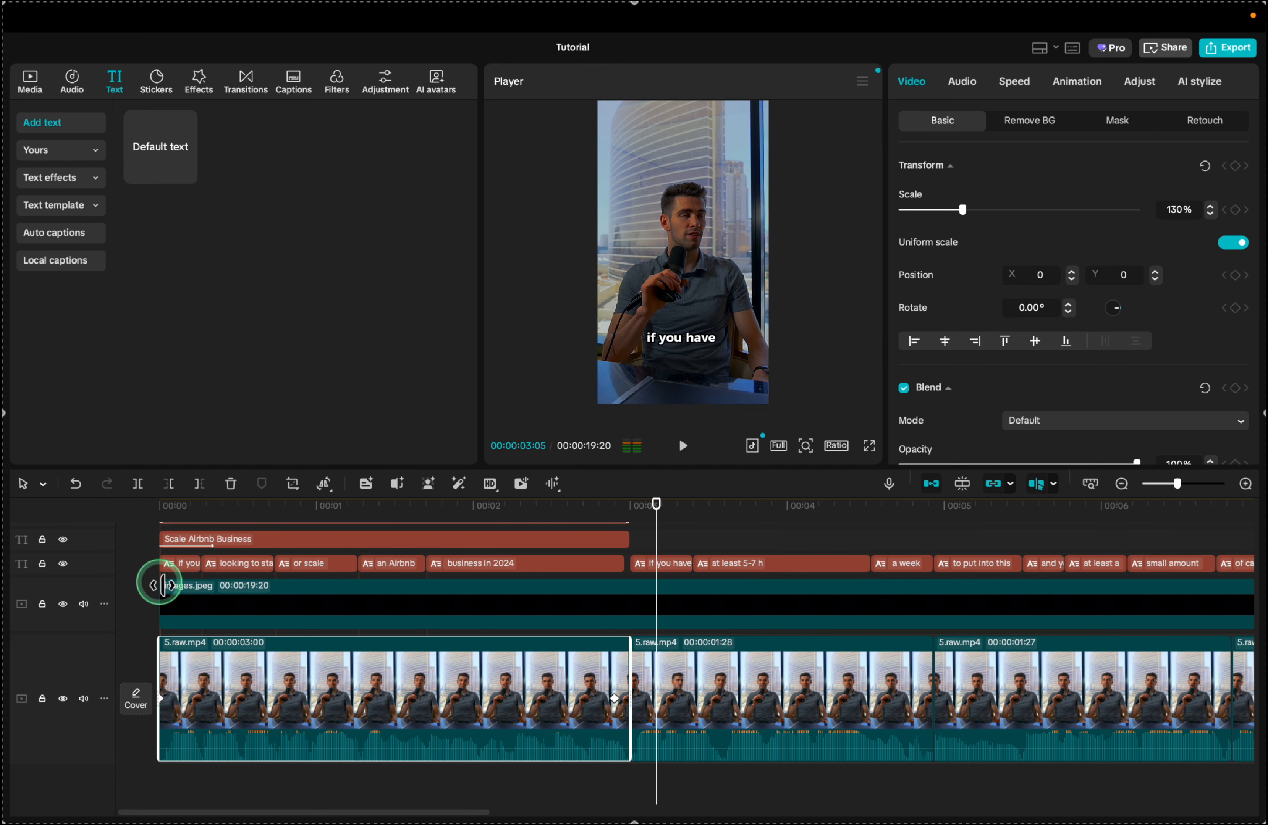
{"action": "left_click", "coordinate": [625, 526]}
{"action": "scroll", "coordinate": [450, 611], "scroll_direction": "up", "scroll_amount": 2}
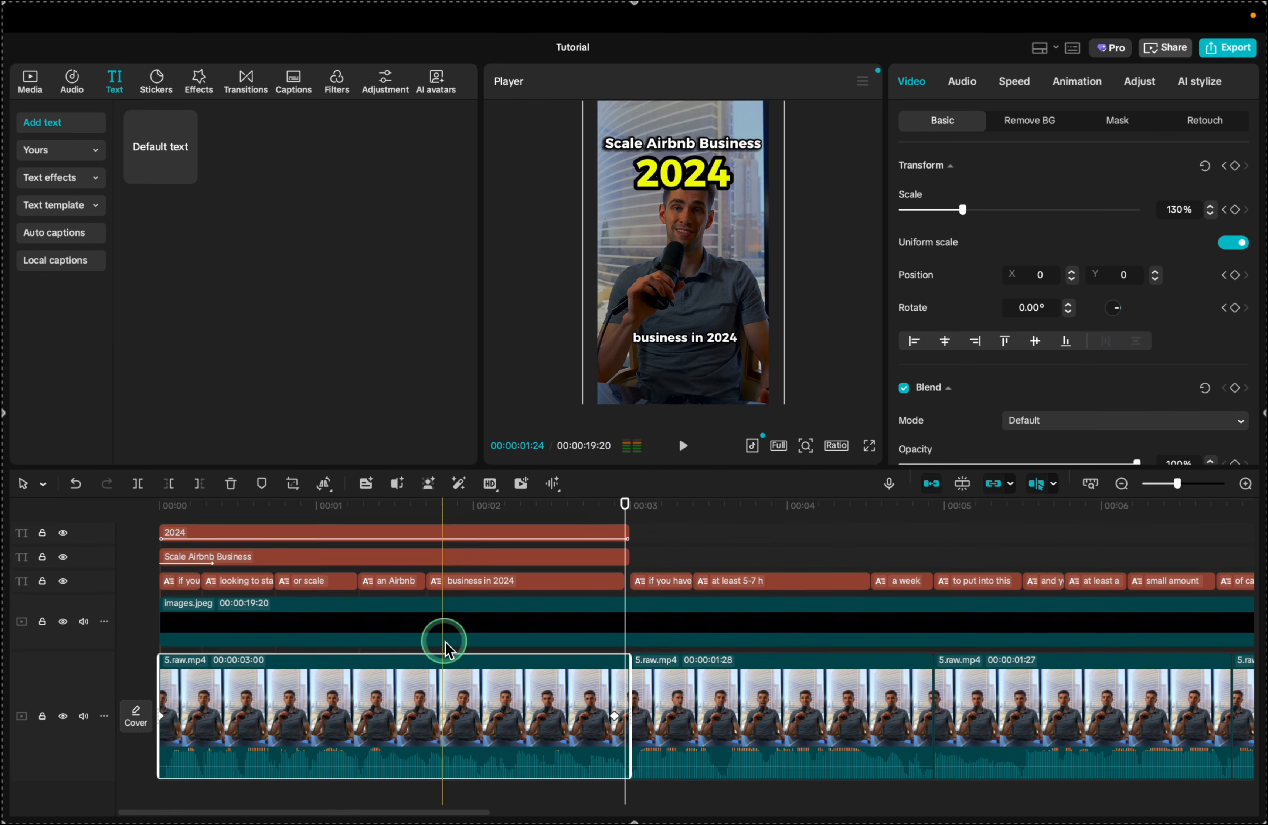
Duplicate the zoomed three-second 5.raw.mp4 segment onto a track above the original, starting at 00:00:00:00.
{"action": "left_click", "coordinate": [342, 581]}
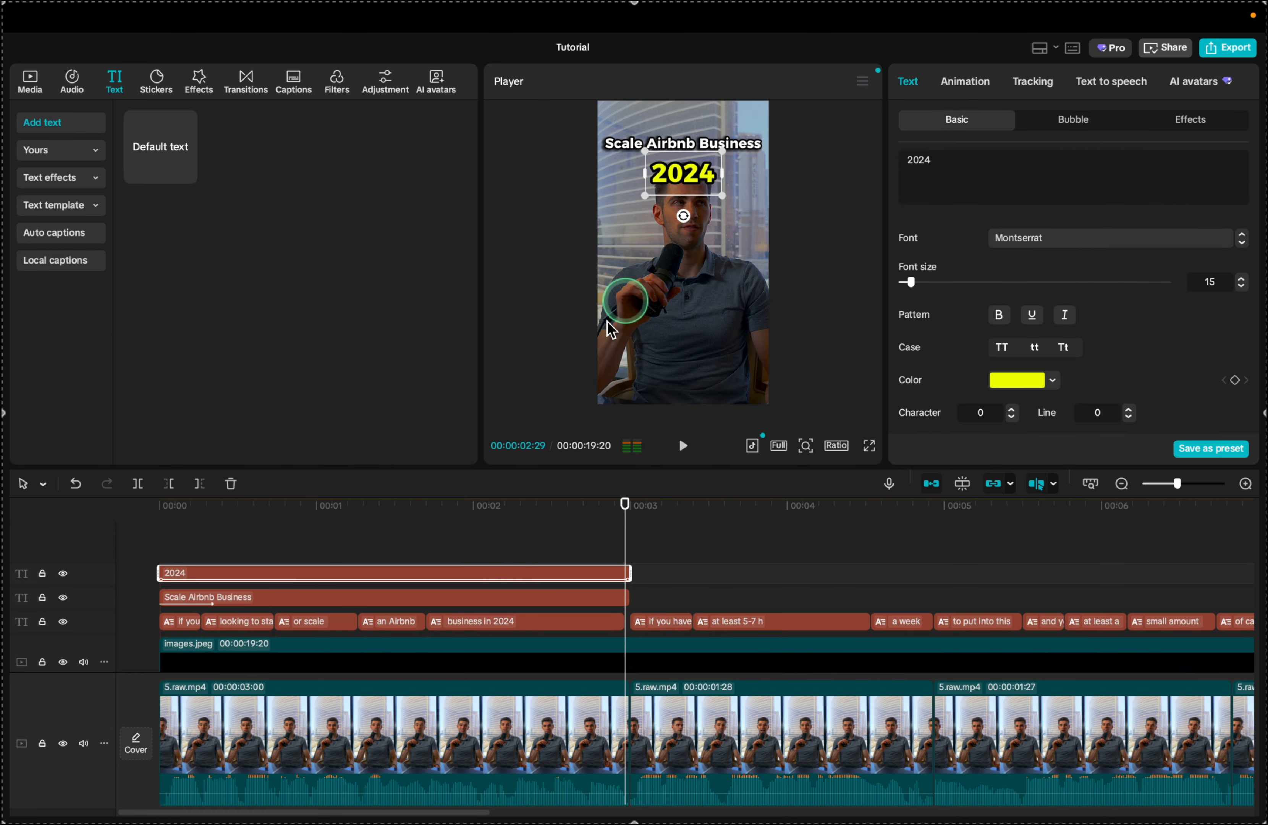
{"action": "scroll", "coordinate": [423, 669], "scroll_direction": "down", "scroll_amount": 2}
{"action": "left_click", "coordinate": [397, 706]}
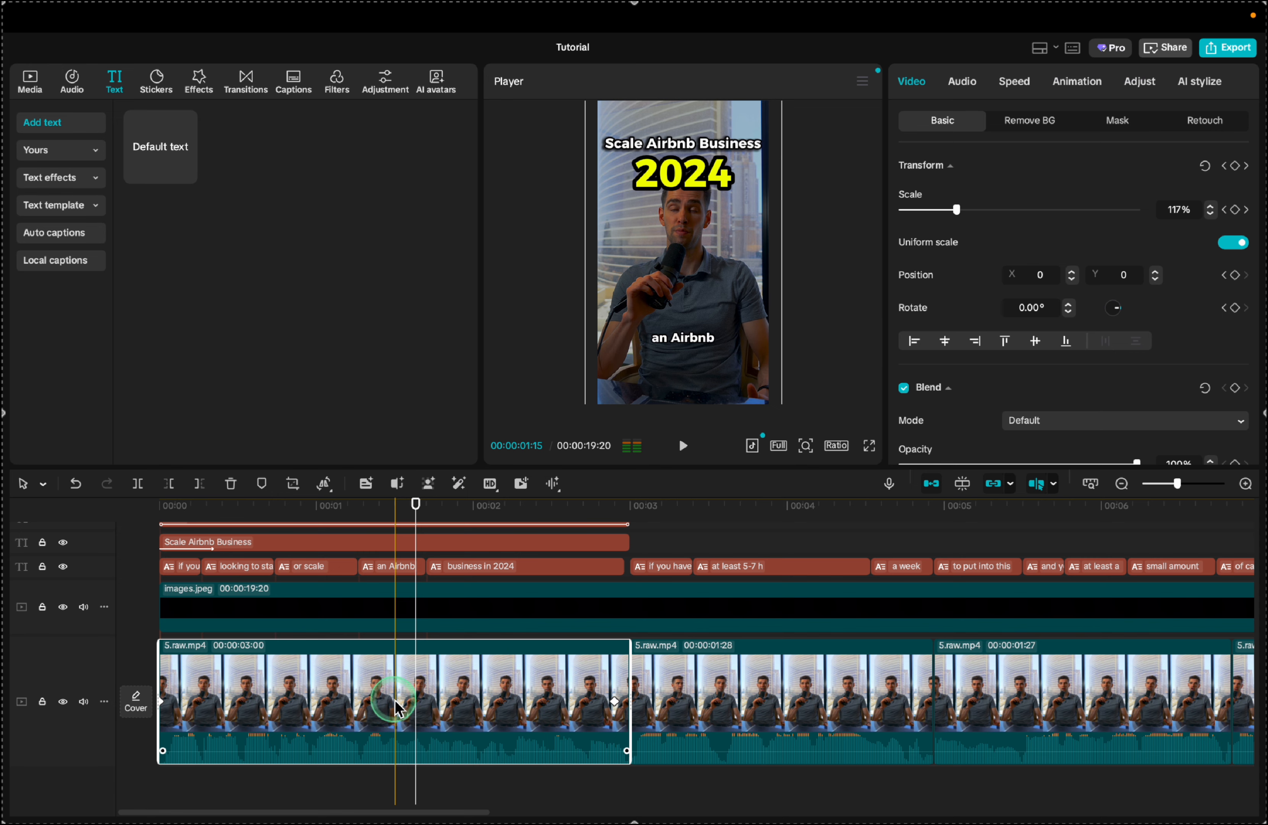
{"action": "right_click", "coordinate": [433, 703]}
{"action": "left_click", "coordinate": [482, 176]}
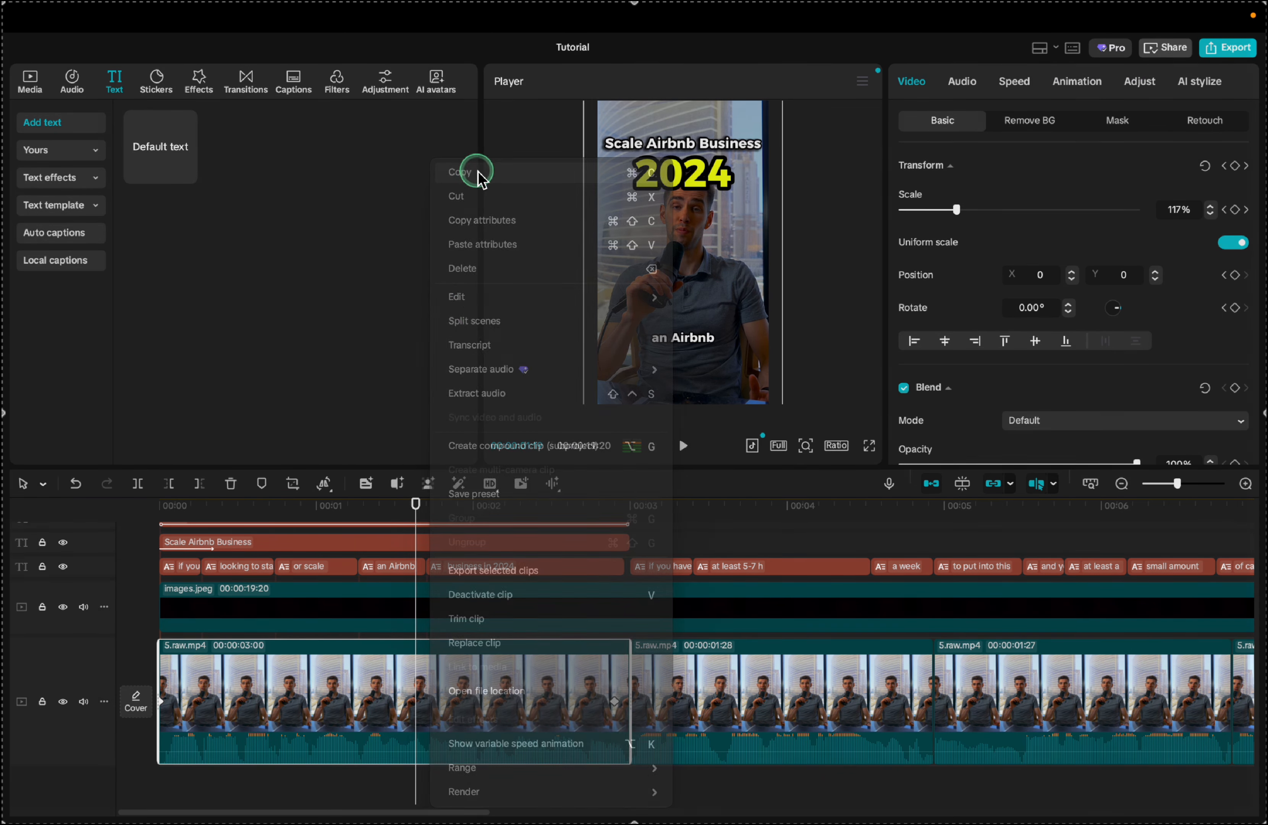
{"action": "left_click", "coordinate": [162, 518]}
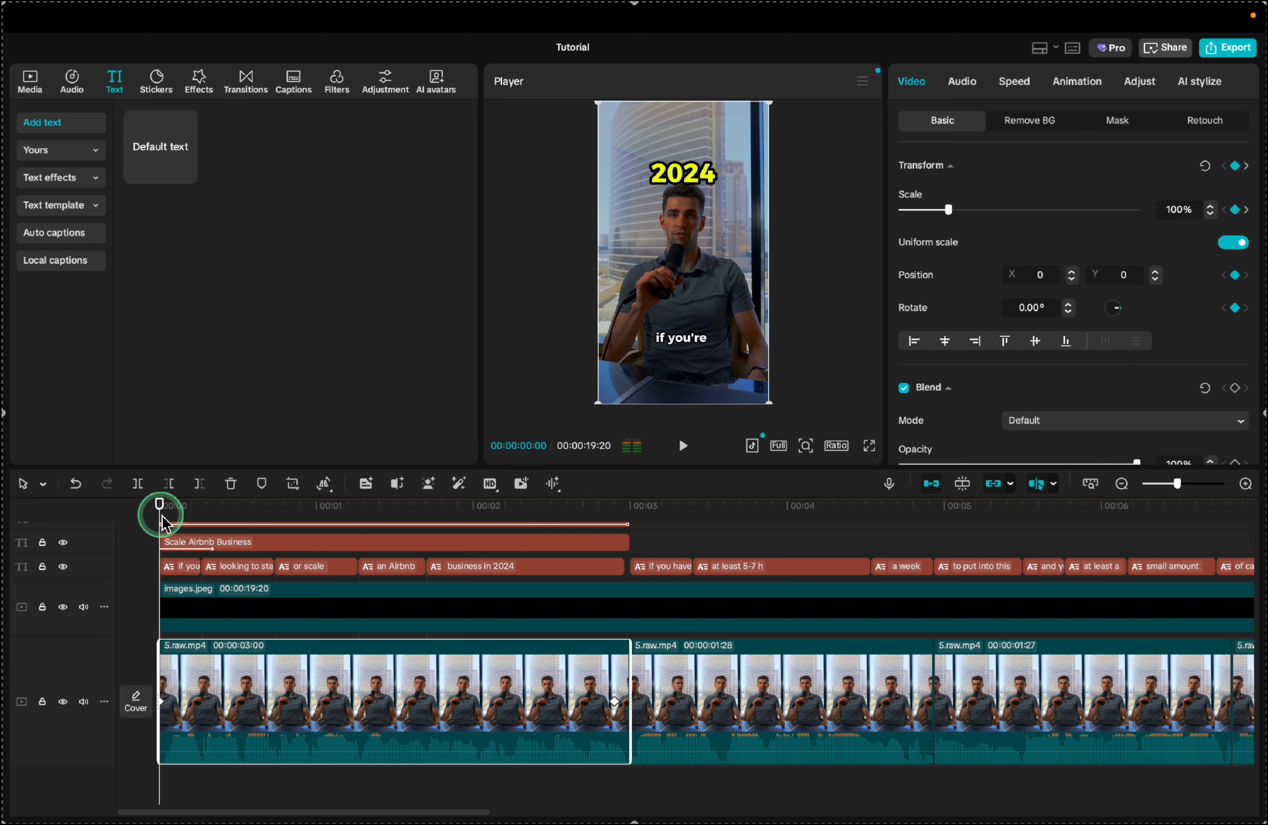
{"action": "key", "text": "ctrl+v"}
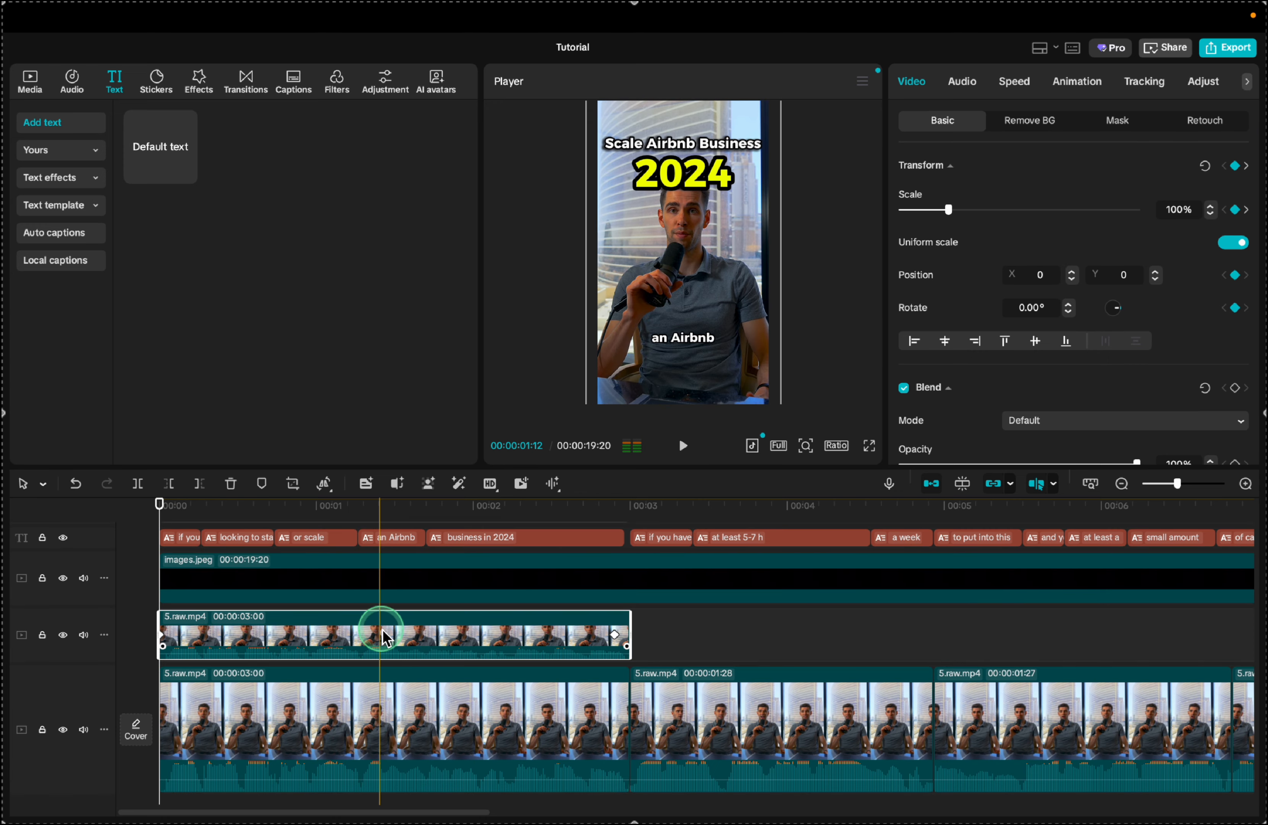
Apply automatic background removal to the duplicated 5.raw.mp4 segment.
{"action": "left_click", "coordinate": [667, 635]}
{"action": "left_click", "coordinate": [535, 635]}
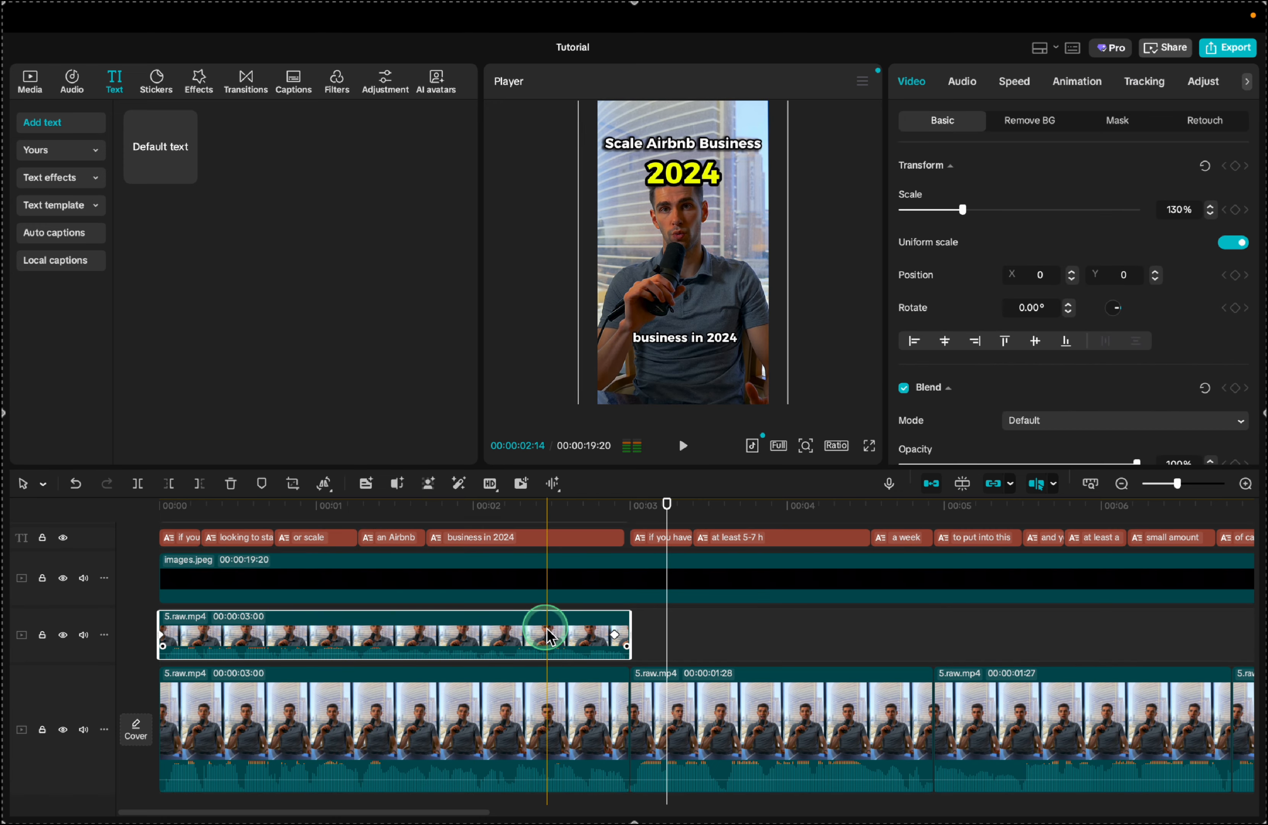
{"action": "left_click", "coordinate": [1020, 128]}
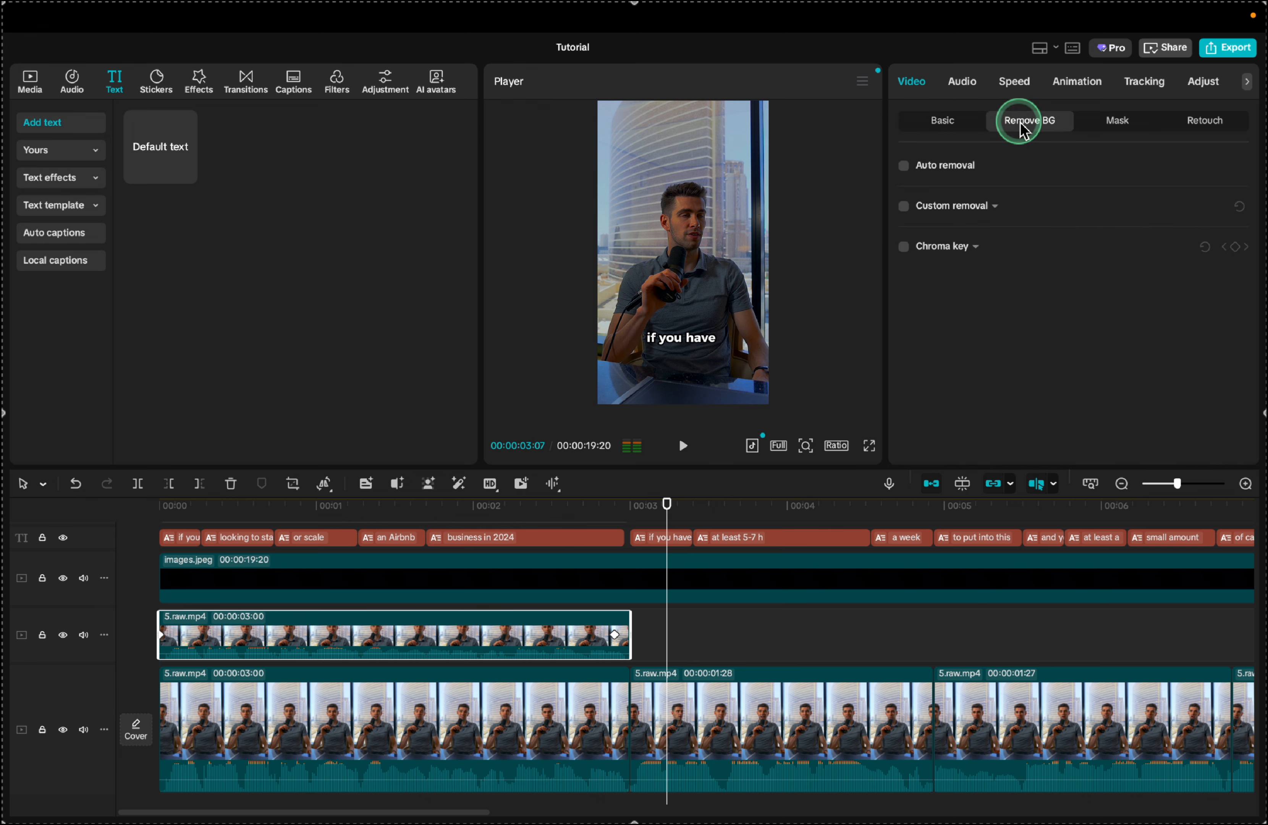
{"action": "left_click", "coordinate": [904, 166]}
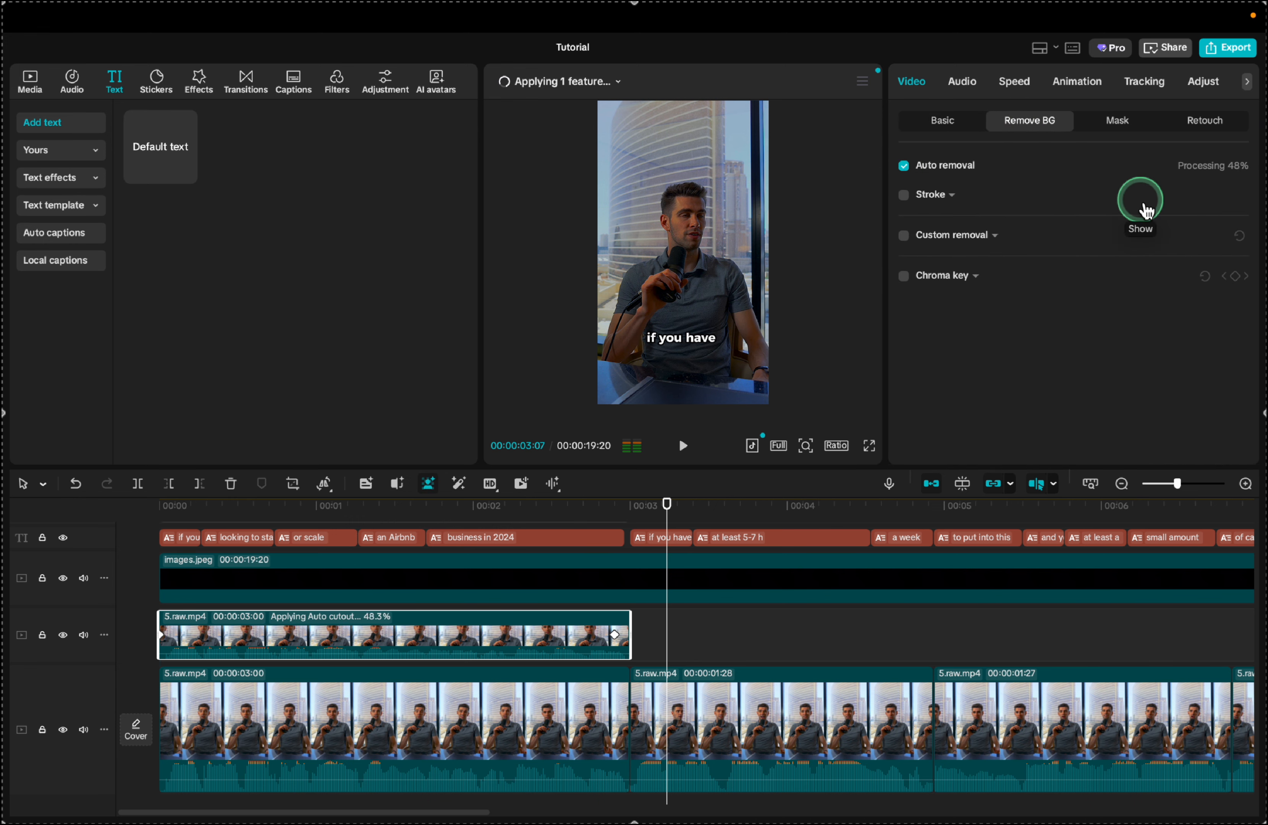
{"action": "left_click", "coordinate": [716, 252]}
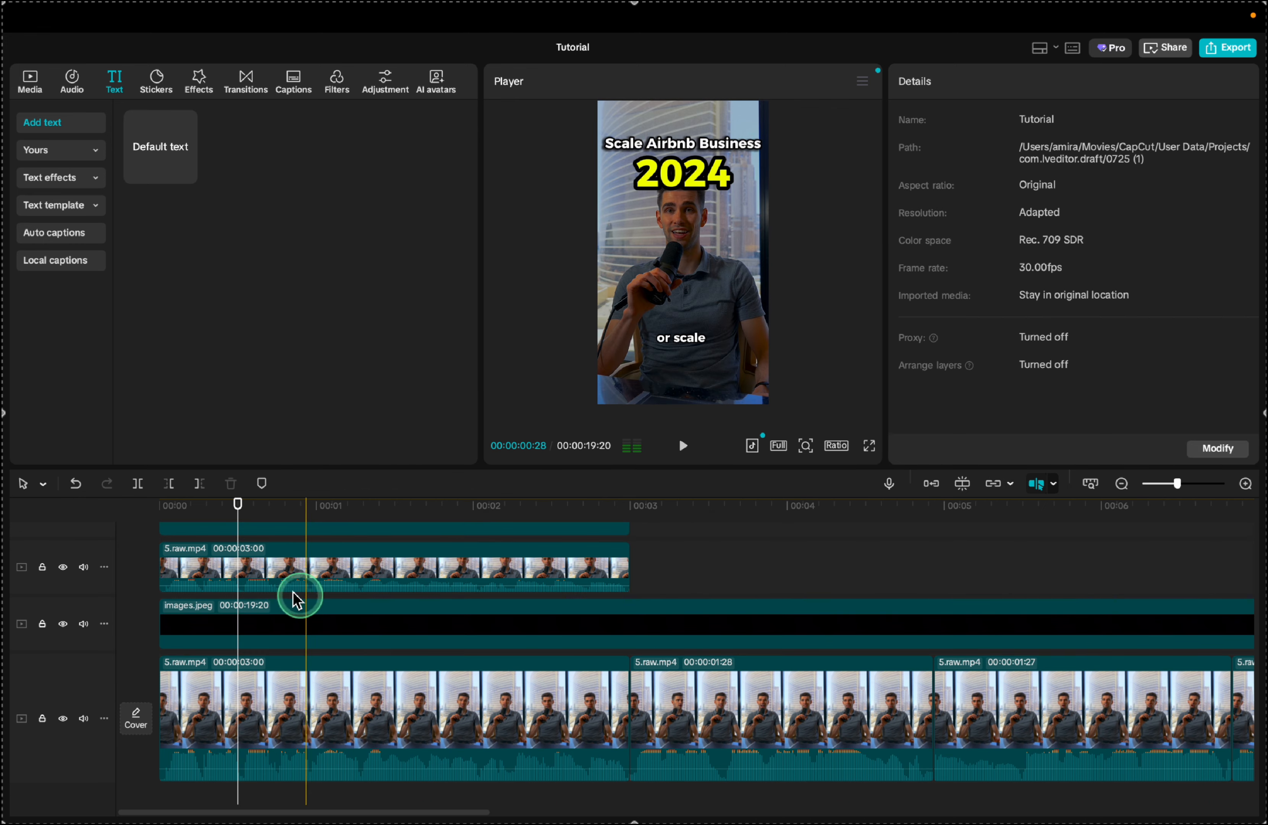
Assign the cut-out video copy to layer 3 so the speaker stands in front of "2024", and preview it.
{"action": "left_click", "coordinate": [275, 567]}
{"action": "scroll", "coordinate": [934, 433], "scroll_direction": "down", "scroll_amount": 1}
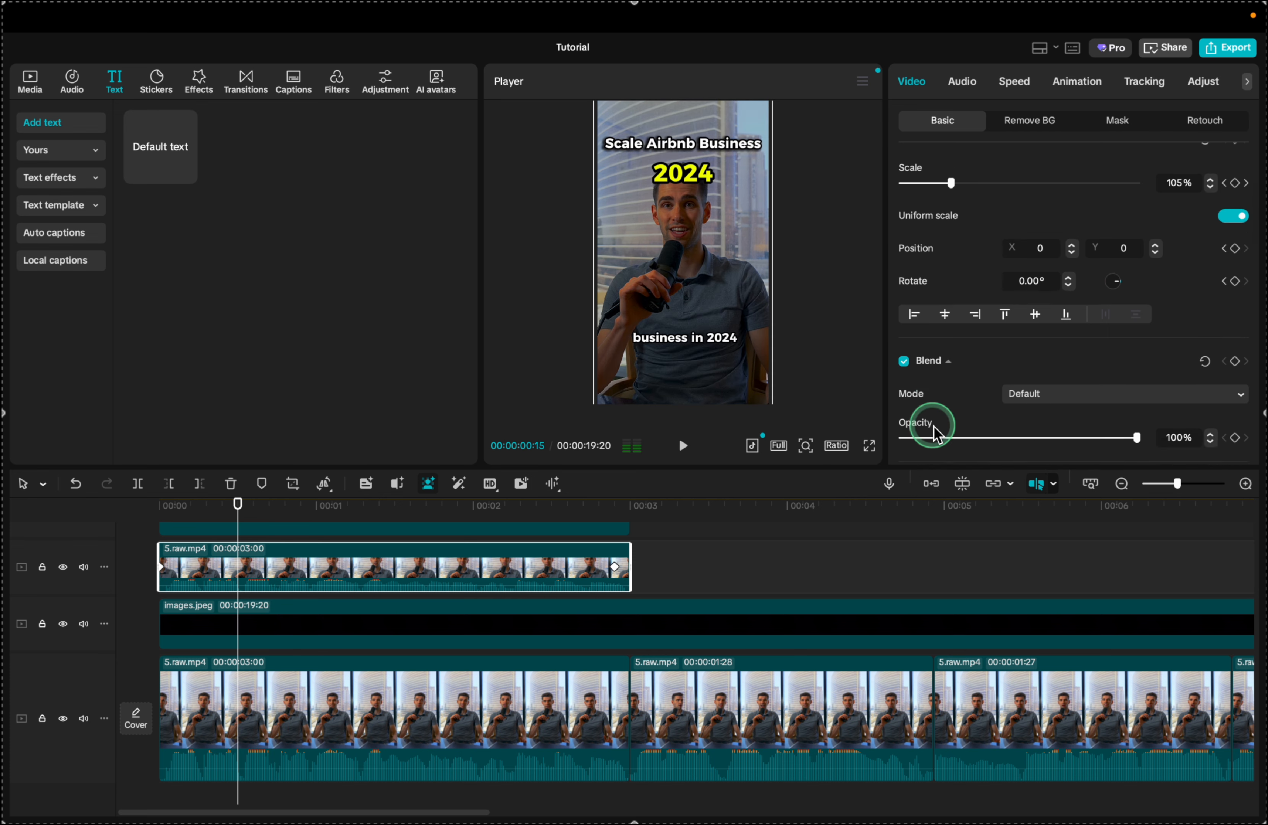
{"action": "scroll", "coordinate": [934, 428], "scroll_direction": "down", "scroll_amount": 10}
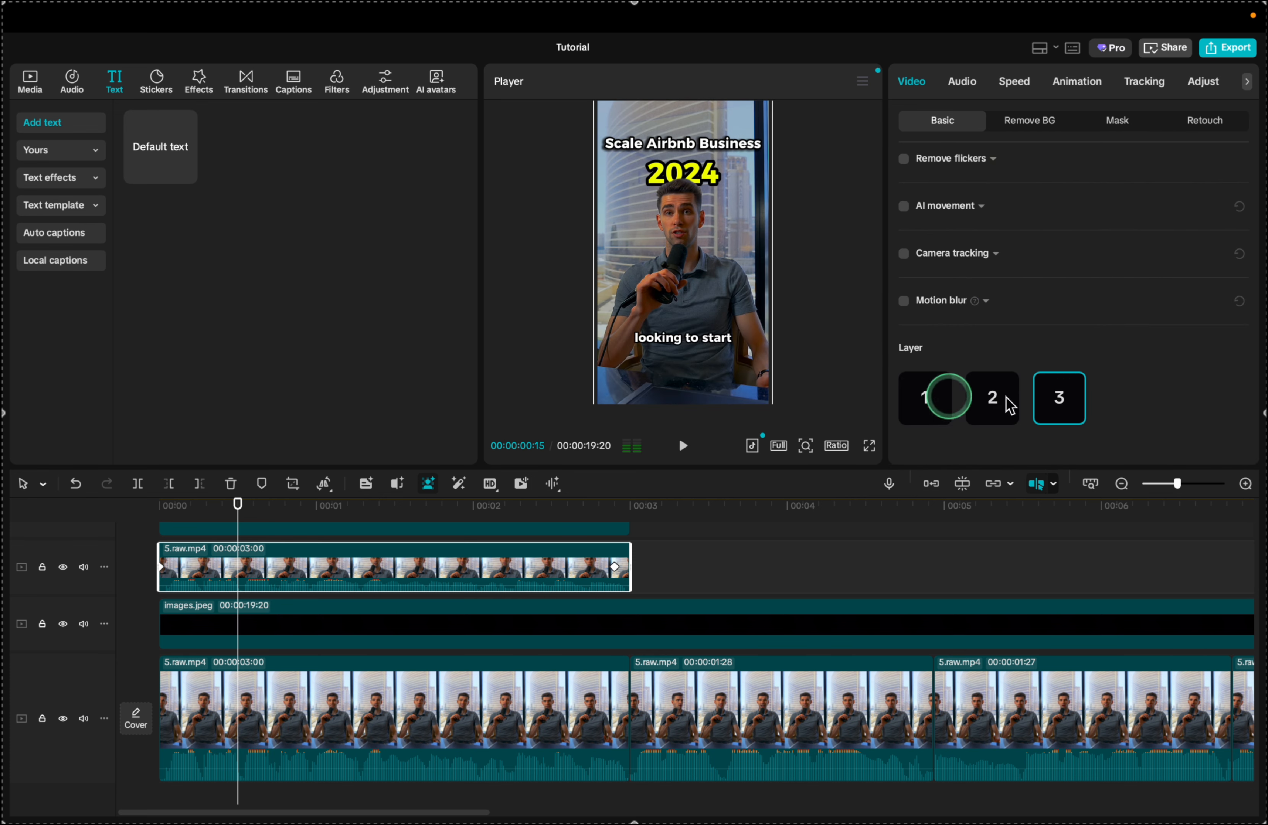
{"action": "scroll", "coordinate": [421, 591], "scroll_direction": "up", "scroll_amount": 5}
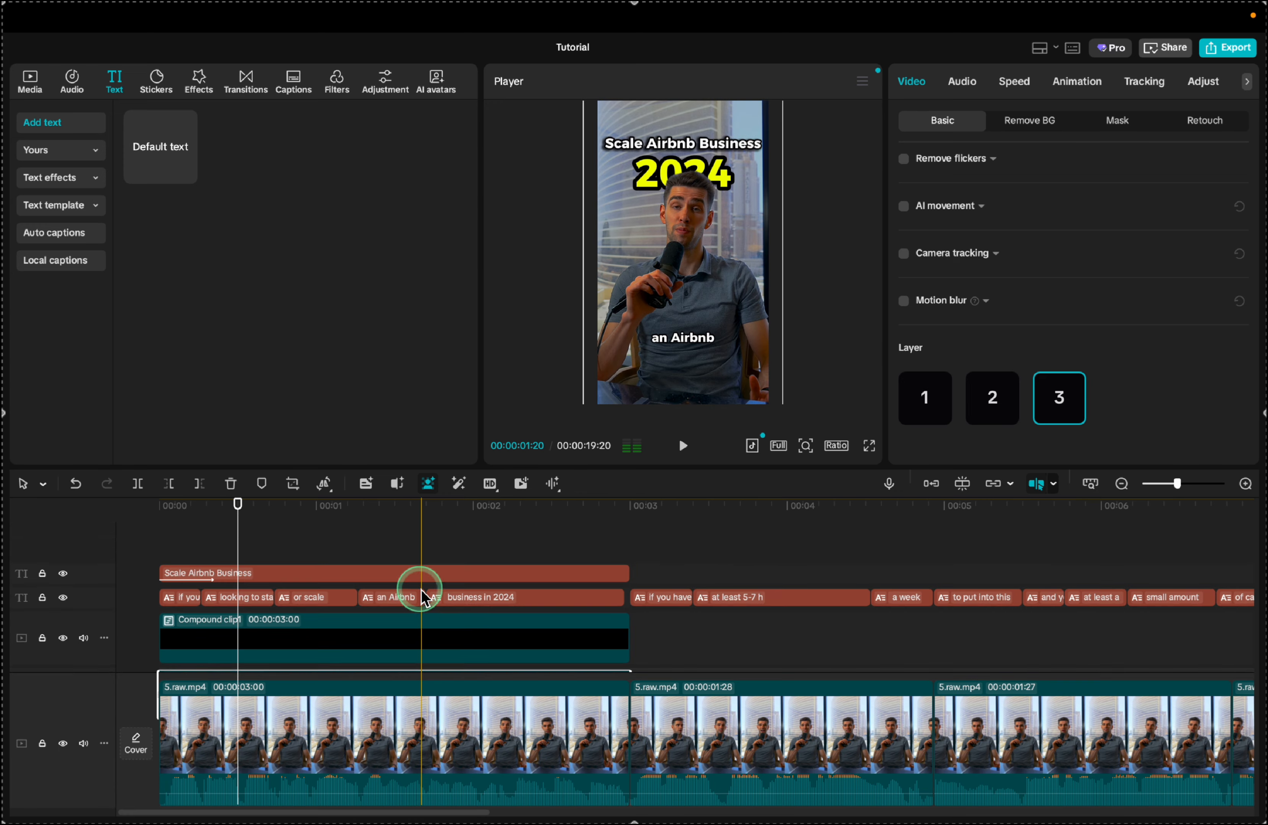
{"action": "scroll", "coordinate": [421, 590], "scroll_direction": "down", "scroll_amount": 5}
{"action": "scroll", "coordinate": [423, 597], "scroll_direction": "down", "scroll_amount": 1}
{"action": "left_click", "coordinate": [397, 610]}
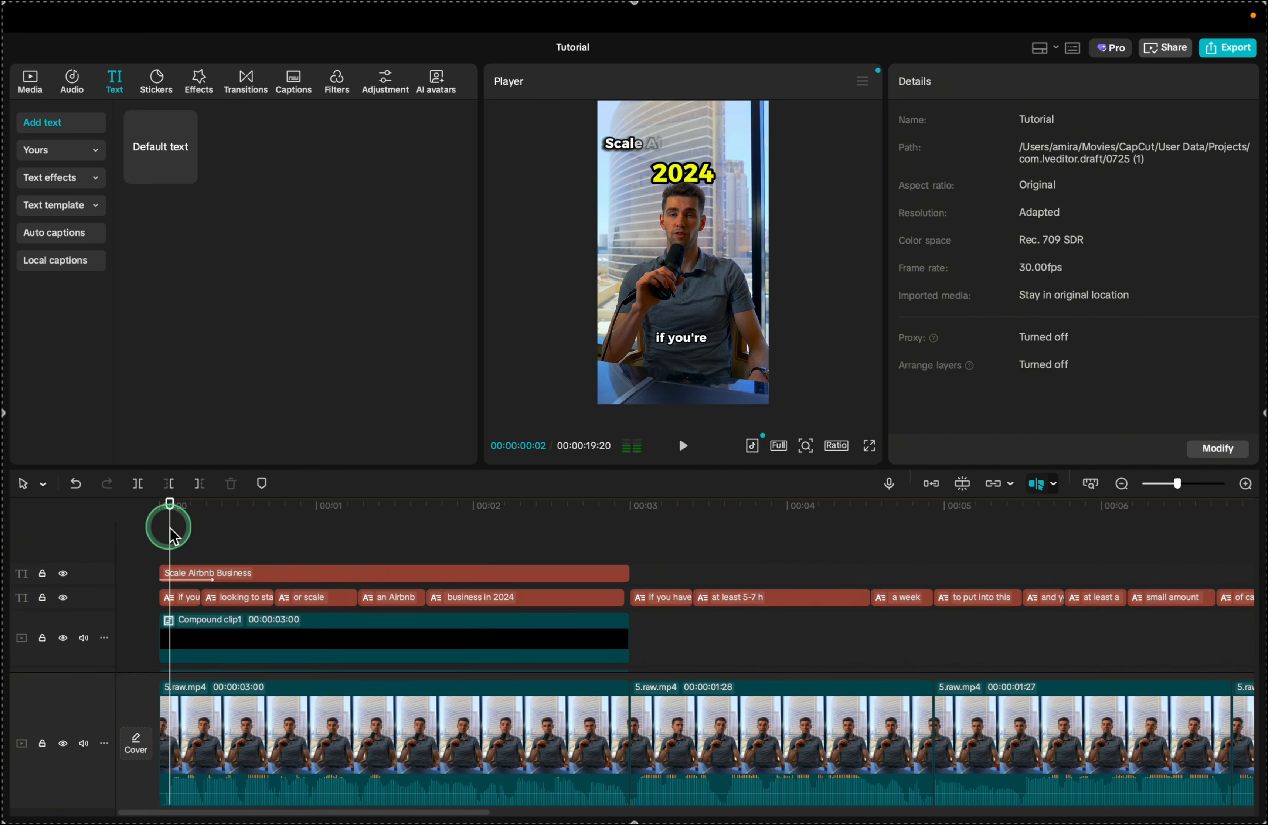
{"action": "key", "text": "space"}
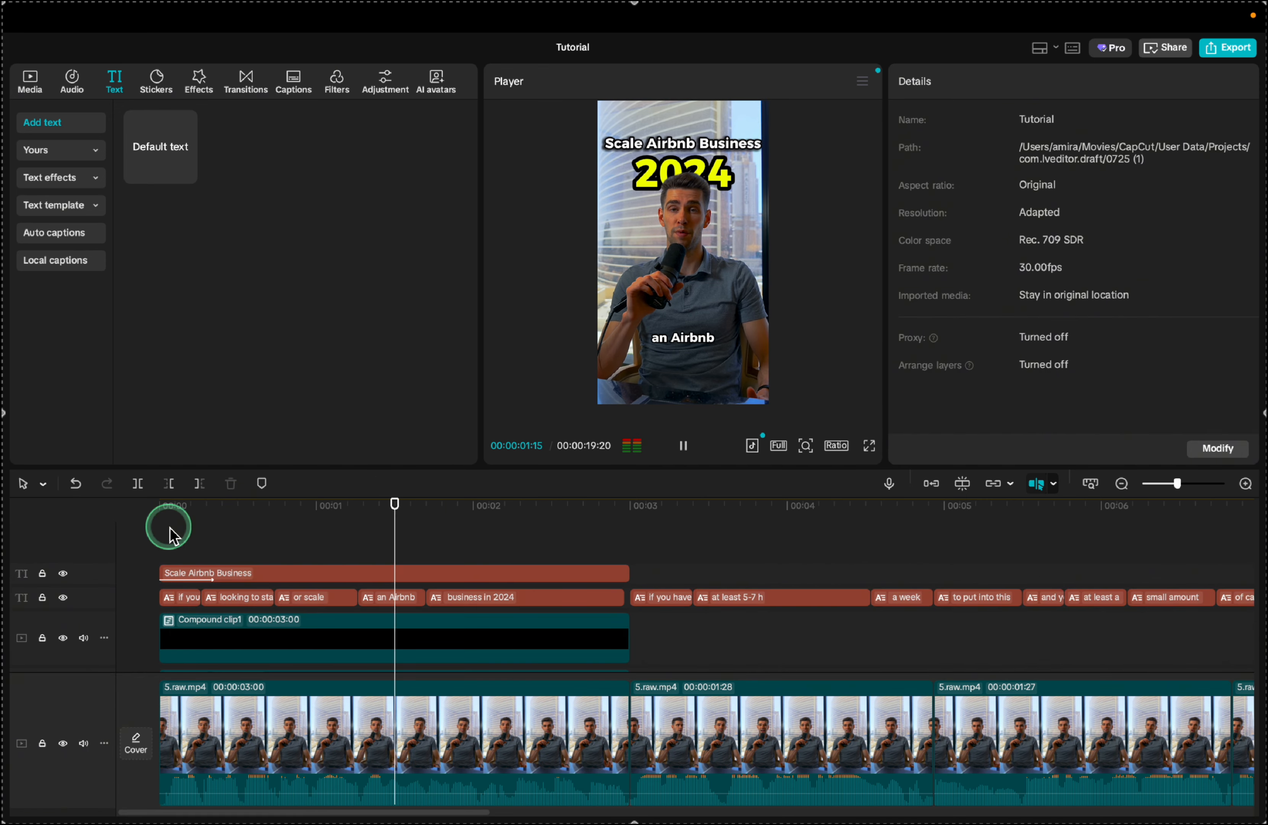
{"action": "key", "text": "space"}
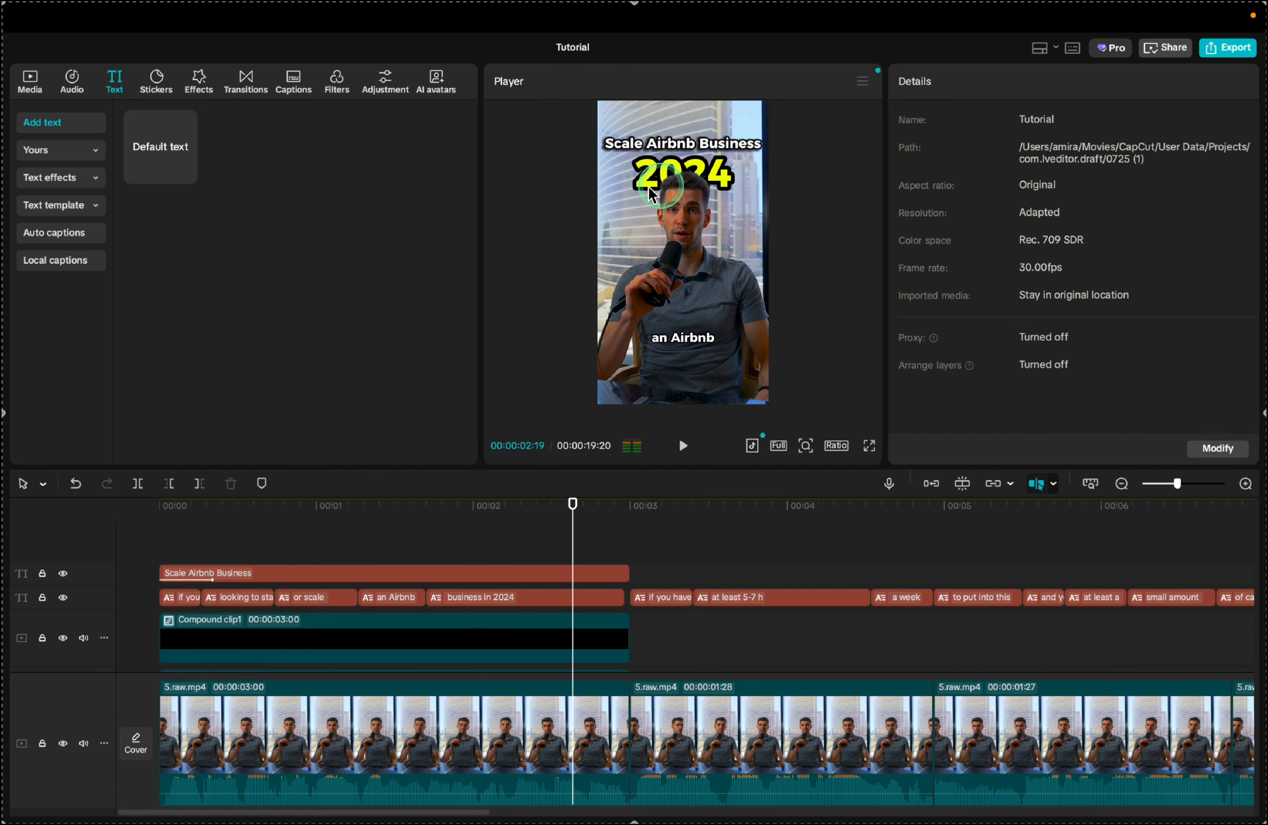
Apply the Zoom 1 entrance animation to the "2024" compound clip with a 0.5 s duration.
{"action": "scroll", "coordinate": [410, 591], "scroll_direction": "down", "scroll_amount": 2}
{"action": "left_click", "coordinate": [406, 600]}
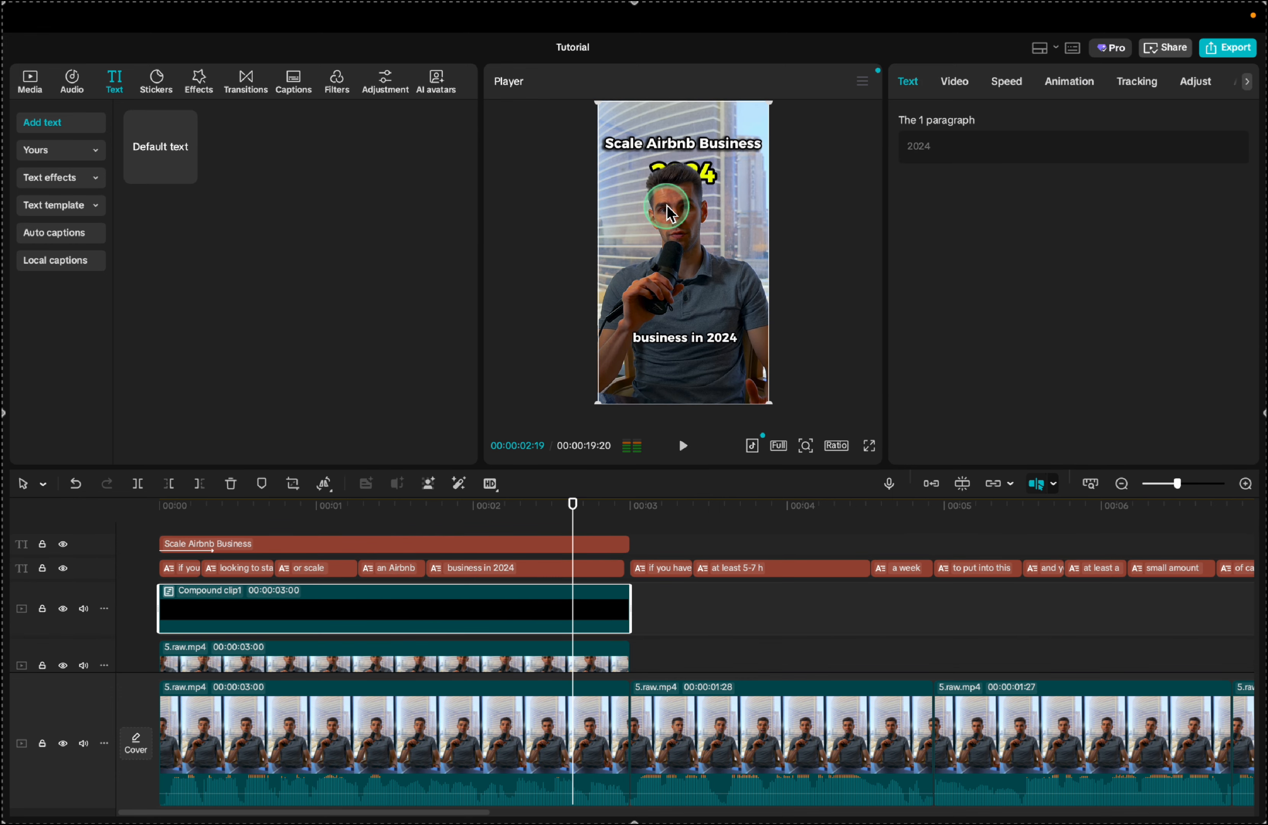
{"action": "left_click", "coordinate": [1058, 86]}
{"action": "left_click", "coordinate": [968, 131]}
{"action": "left_click", "coordinate": [996, 187]}
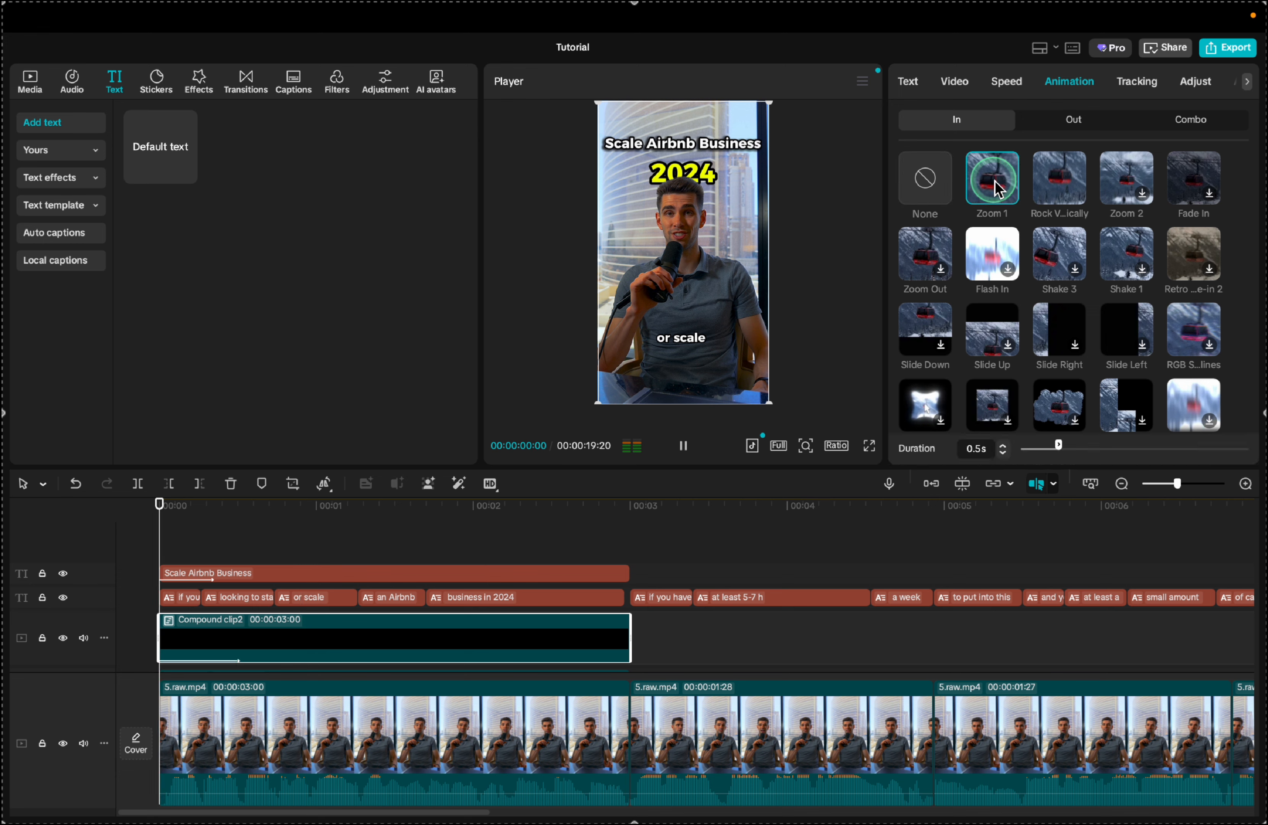
Apply the Flash Out exit animation to the "2024" compound clip with a 0.3 s duration, and preview it.
{"action": "left_click", "coordinate": [1082, 116]}
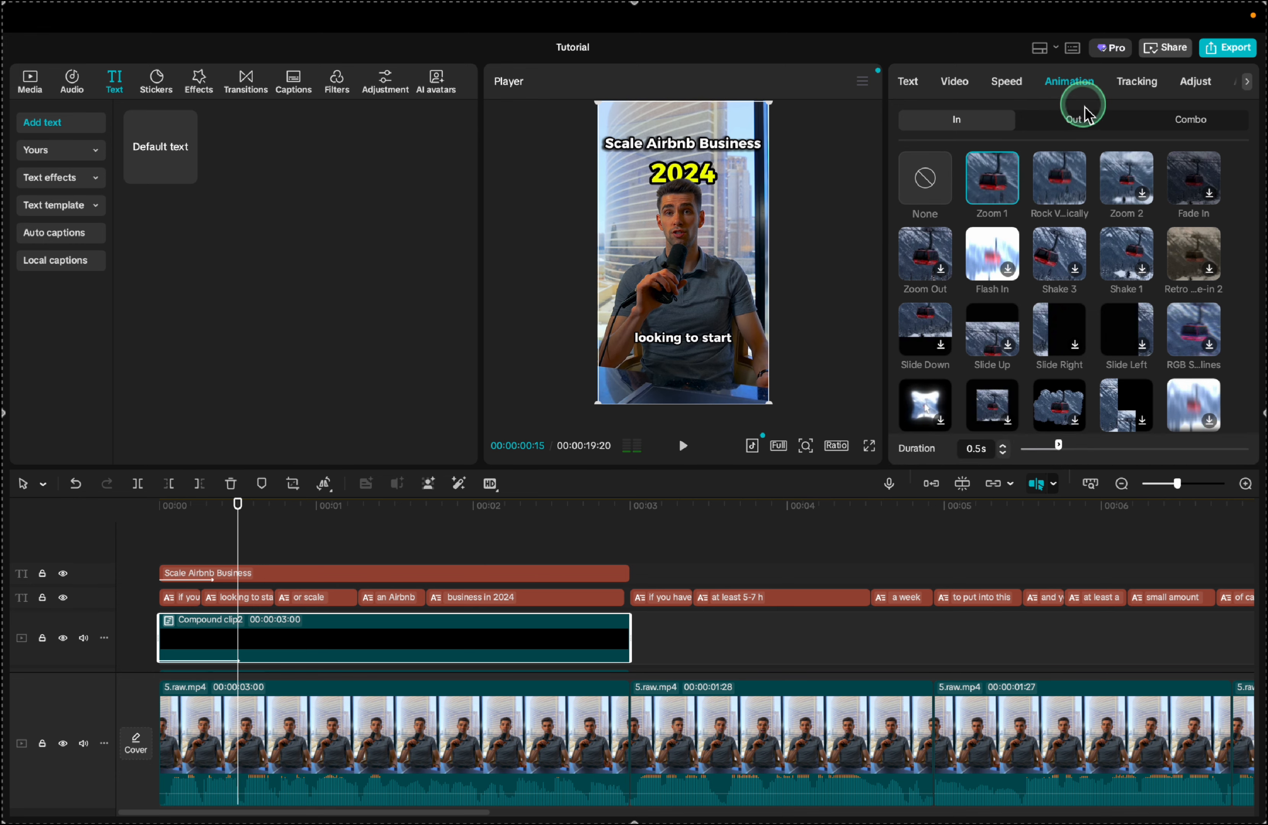
{"action": "left_click", "coordinate": [1059, 185]}
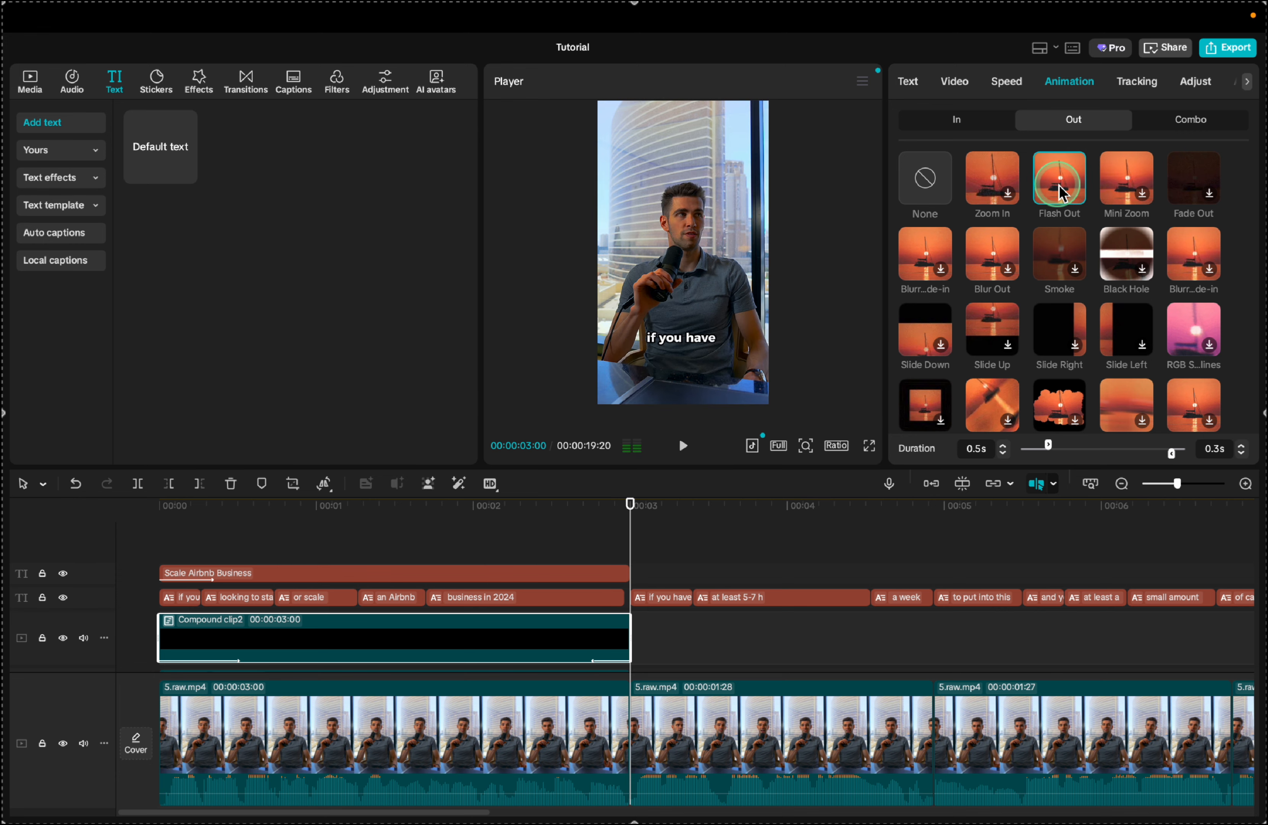
{"action": "left_click", "coordinate": [165, 516]}
{"action": "key", "text": "space"}
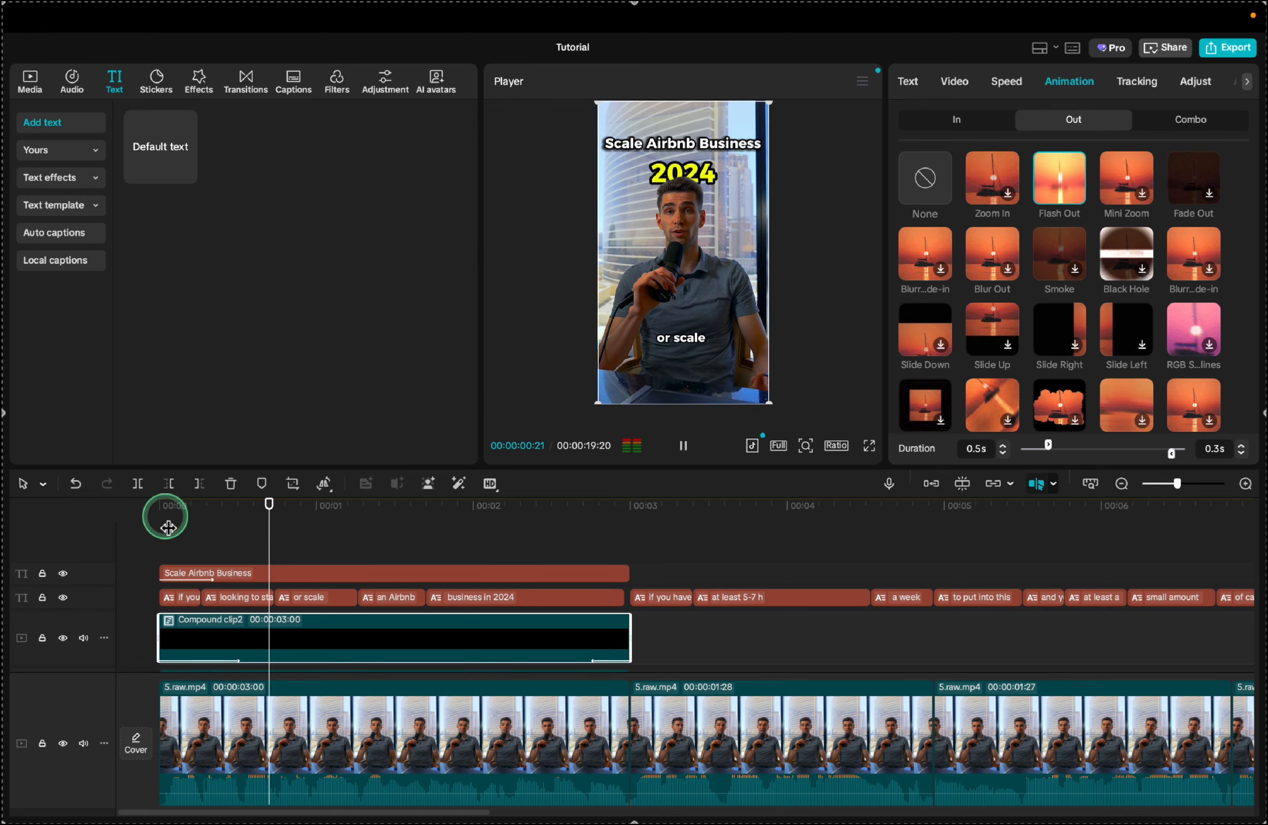
{"action": "key", "text": "space"}
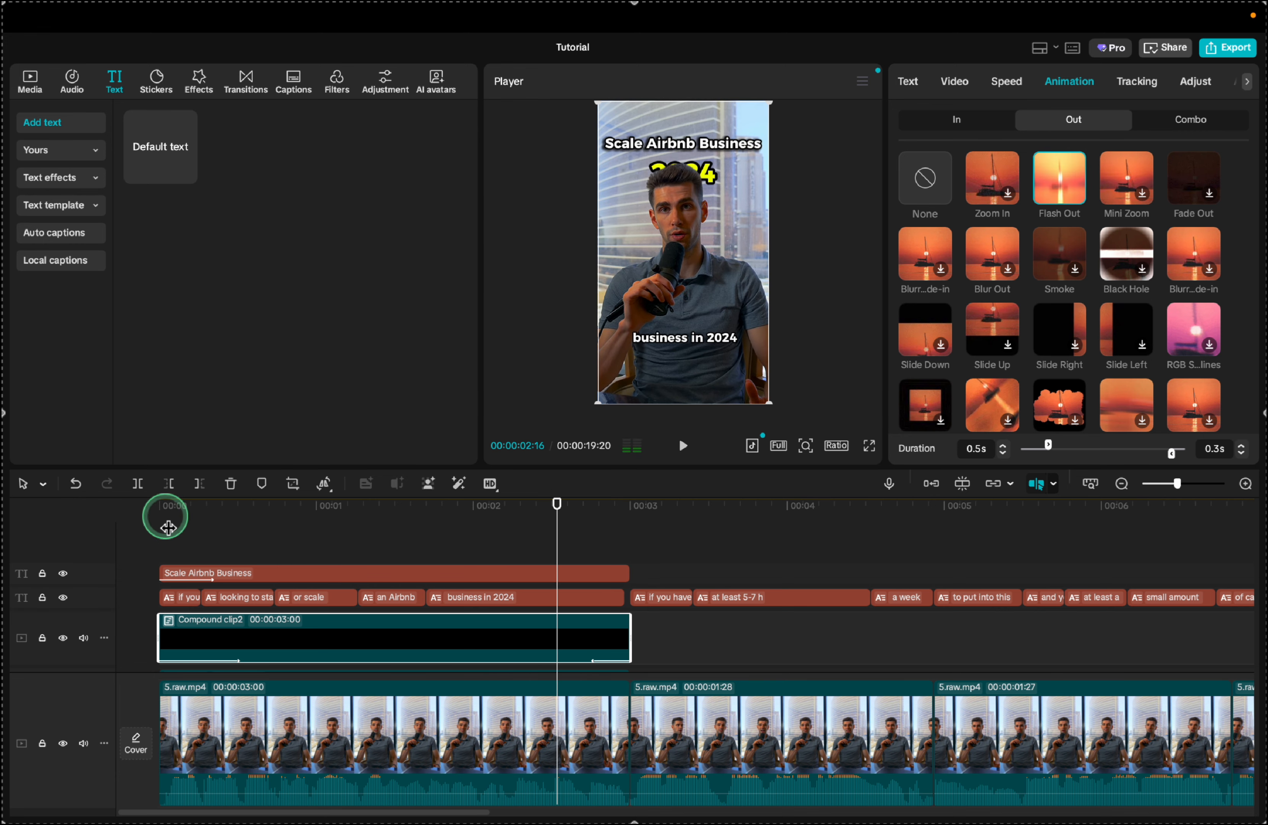
Scale the "2024" compound clip up to 107%.
{"action": "left_click", "coordinate": [916, 86]}
{"action": "left_click", "coordinate": [947, 86]}
{"action": "left_click", "coordinate": [1210, 206]}
{"action": "left_click", "coordinate": [1210, 207]}
{"action": "left_click", "coordinate": [1210, 207]}
{"action": "left_click", "coordinate": [1210, 207]}
{"action": "left_click", "coordinate": [1211, 206]}
{"action": "left_click", "coordinate": [1210, 207]}
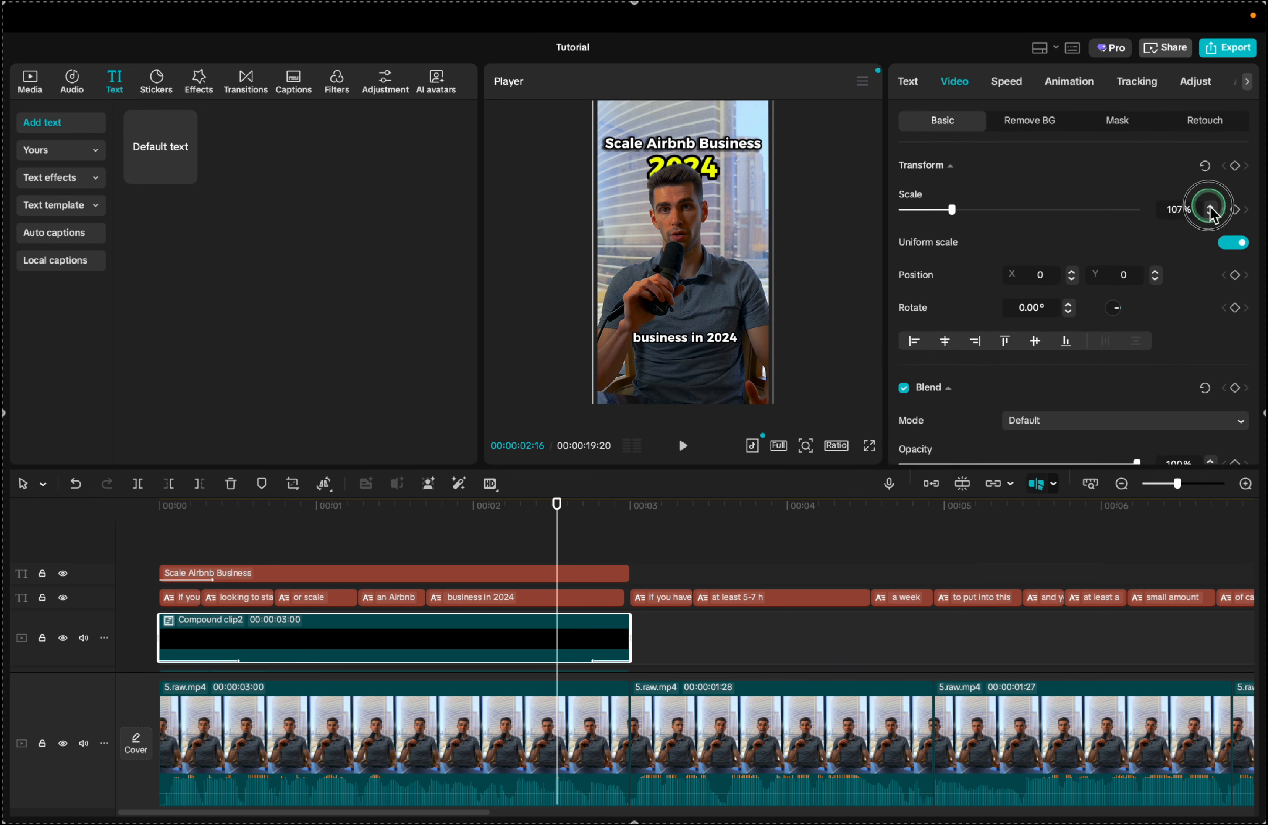
Raise the "Scale Airbnb Business" title slightly and set the "2024" compound clip to 120% scale and Y position -9.
{"action": "left_click", "coordinate": [690, 146]}
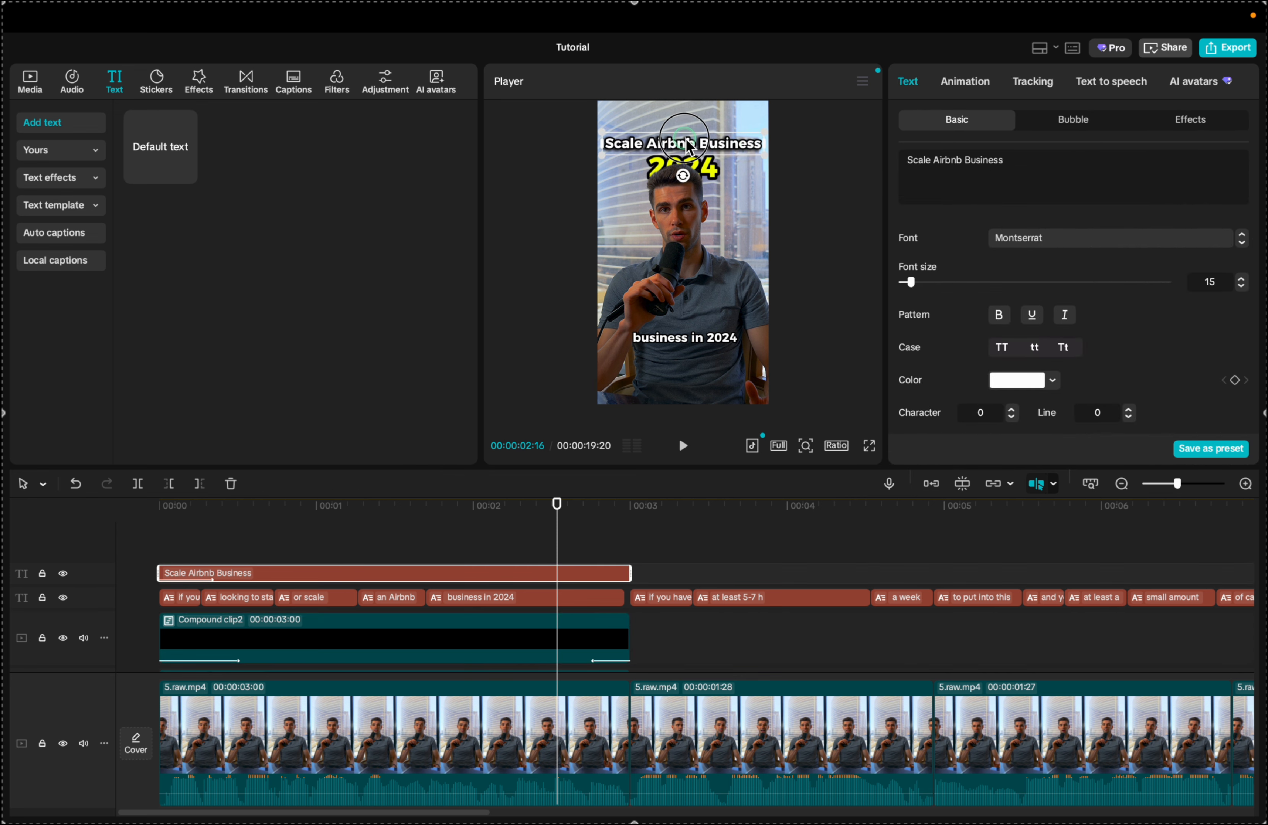
{"action": "left_click_drag", "start_coordinate": [686, 143], "coordinate": [685, 132]}
{"action": "left_click", "coordinate": [718, 174]}
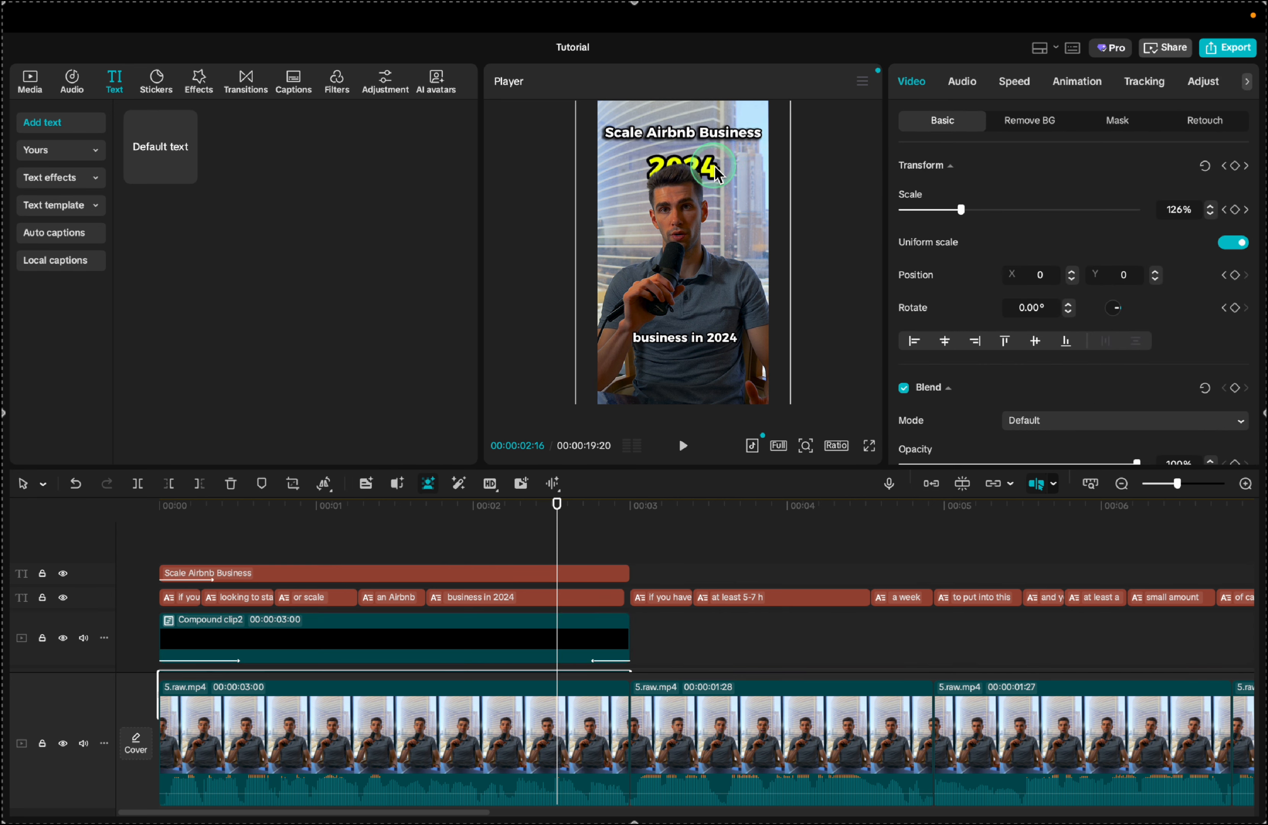
{"action": "left_click", "coordinate": [1209, 206]}
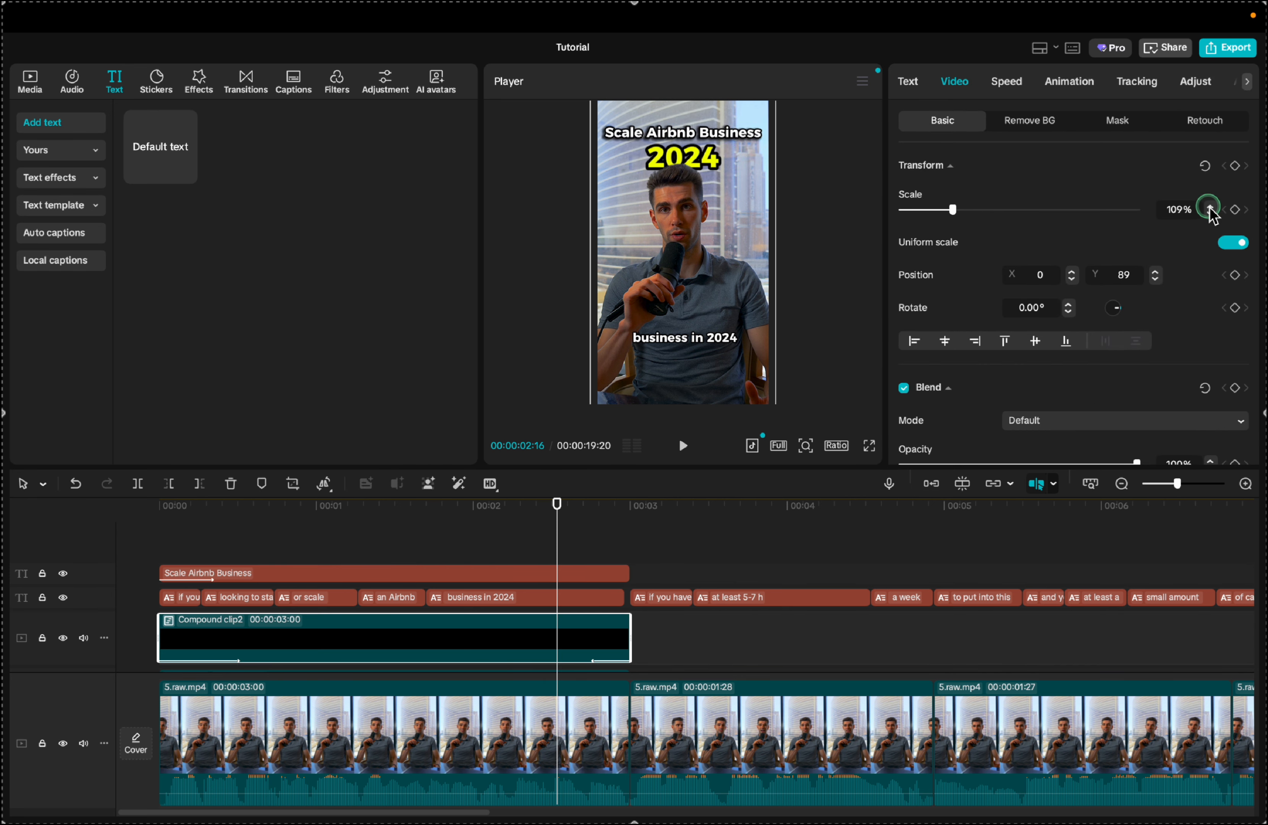
{"action": "left_click", "coordinate": [1210, 208]}
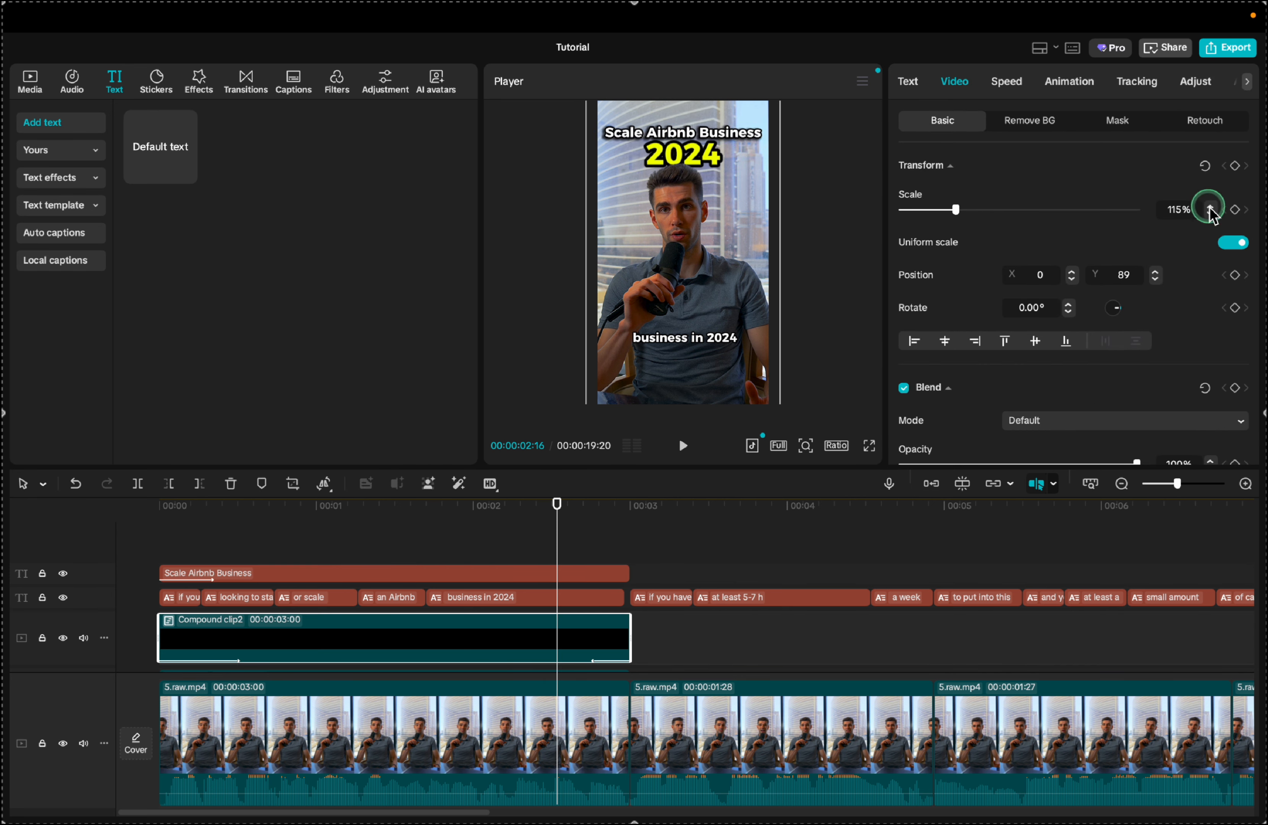
{"action": "key", "text": "space"}
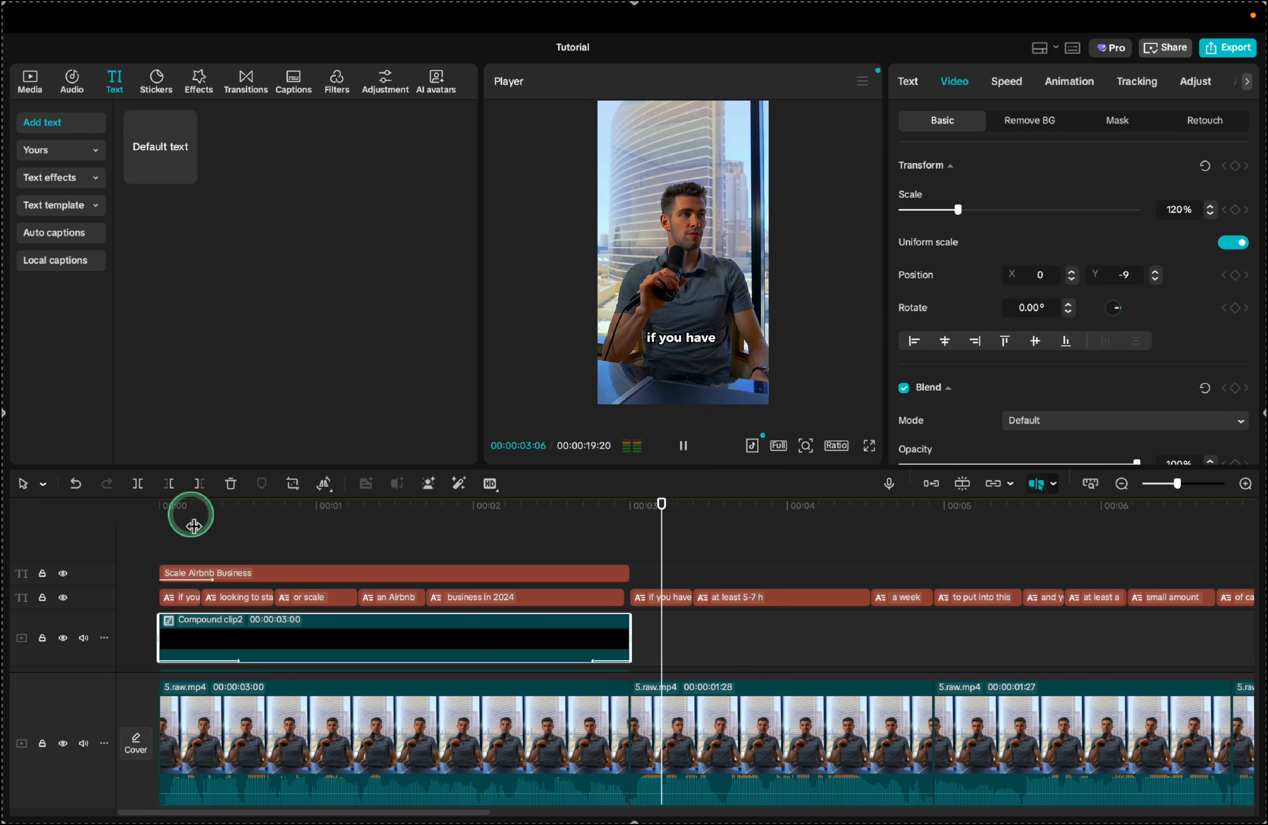
{"action": "key", "text": "space"}
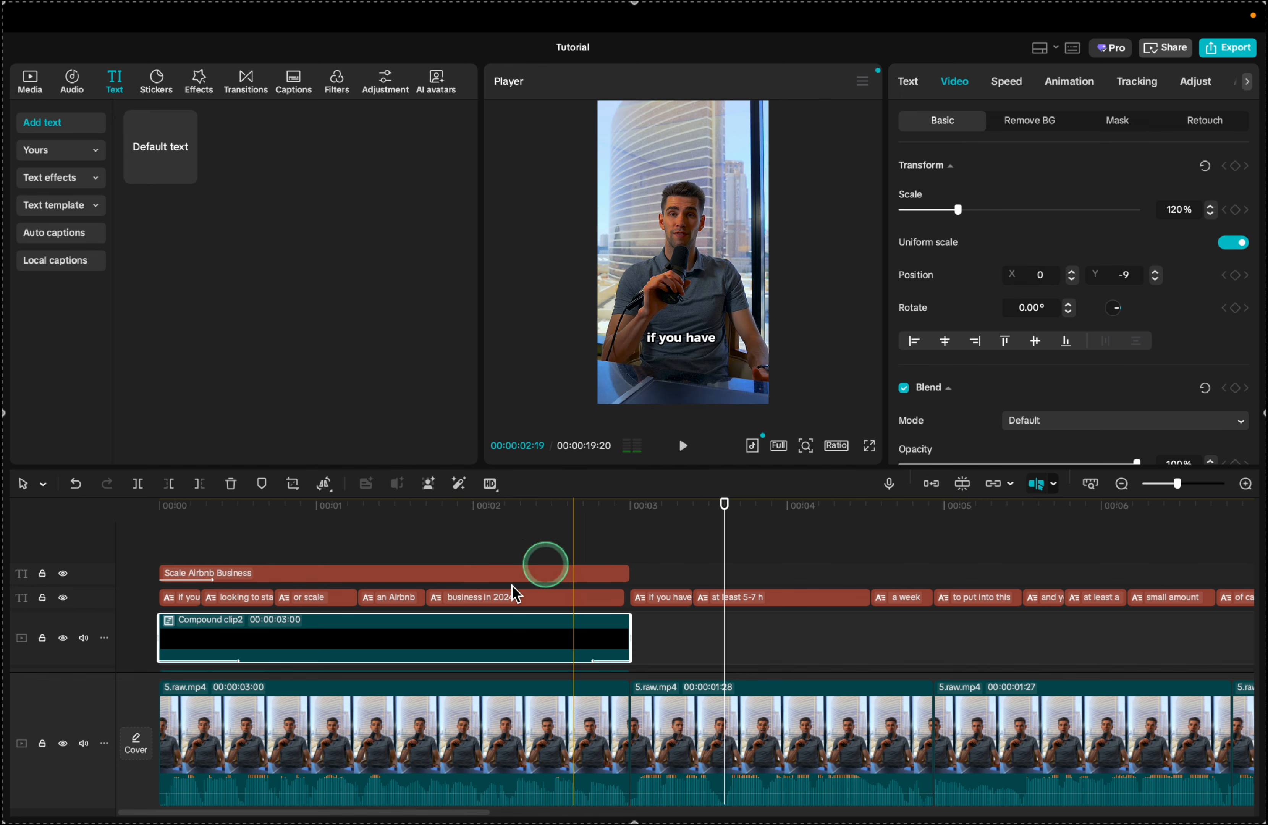
Park the playhead at the "an Airbnb" caption, then switch to Safari and browse image results for "airbnb png".
{"action": "left_click", "coordinate": [405, 516]}
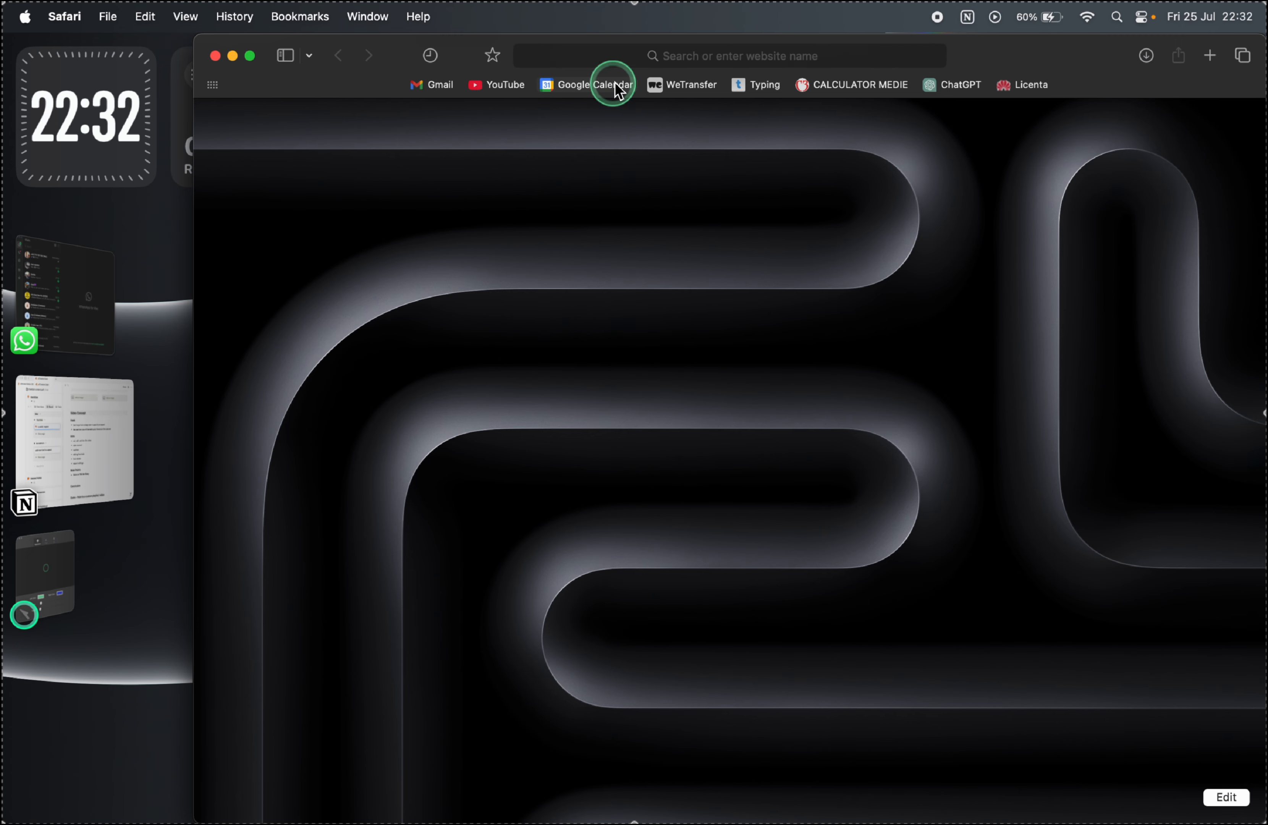
{"action": "left_click", "coordinate": [723, 60]}
{"action": "type", "text": "airbnb png"}
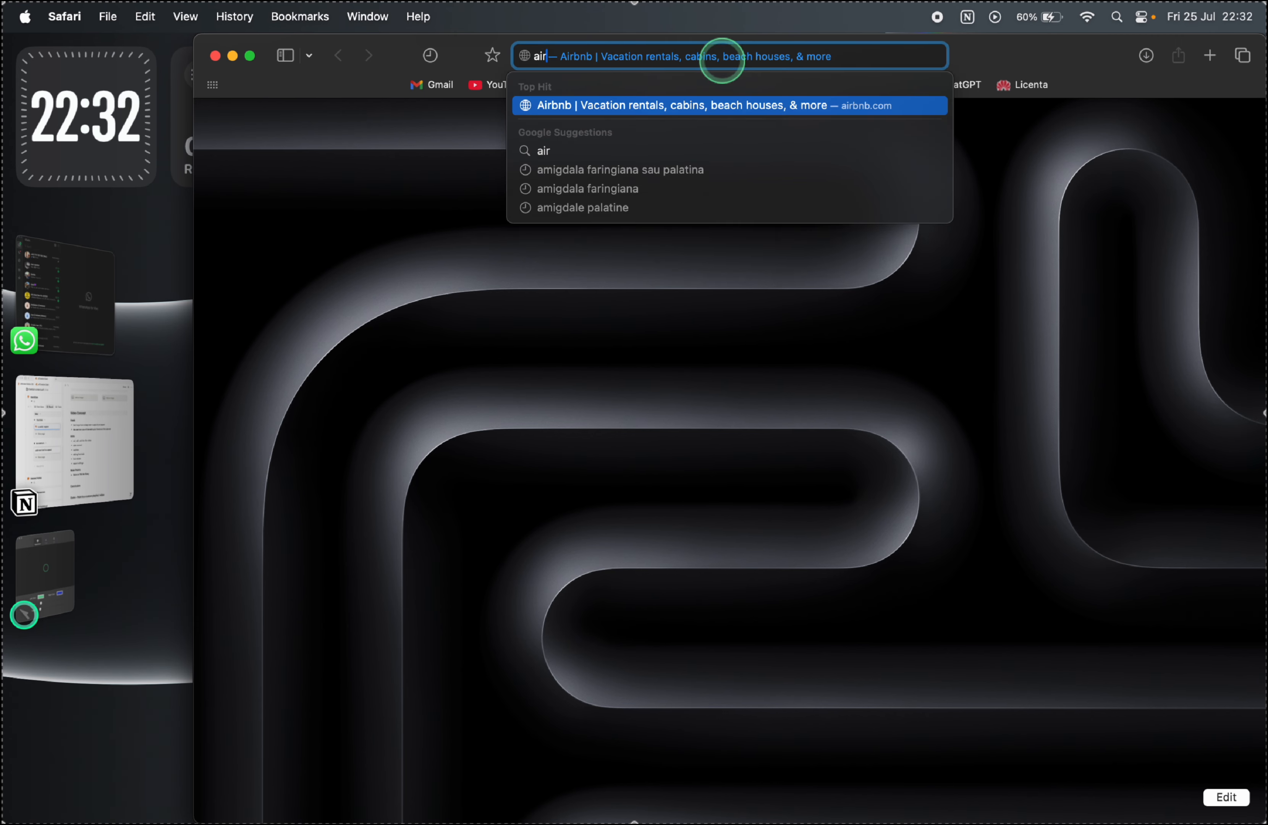
{"action": "key", "text": "Return"}
{"action": "scroll", "coordinate": [944, 405], "scroll_direction": "down", "scroll_amount": 2}
{"action": "scroll", "coordinate": [944, 404], "scroll_direction": "down", "scroll_amount": 15}
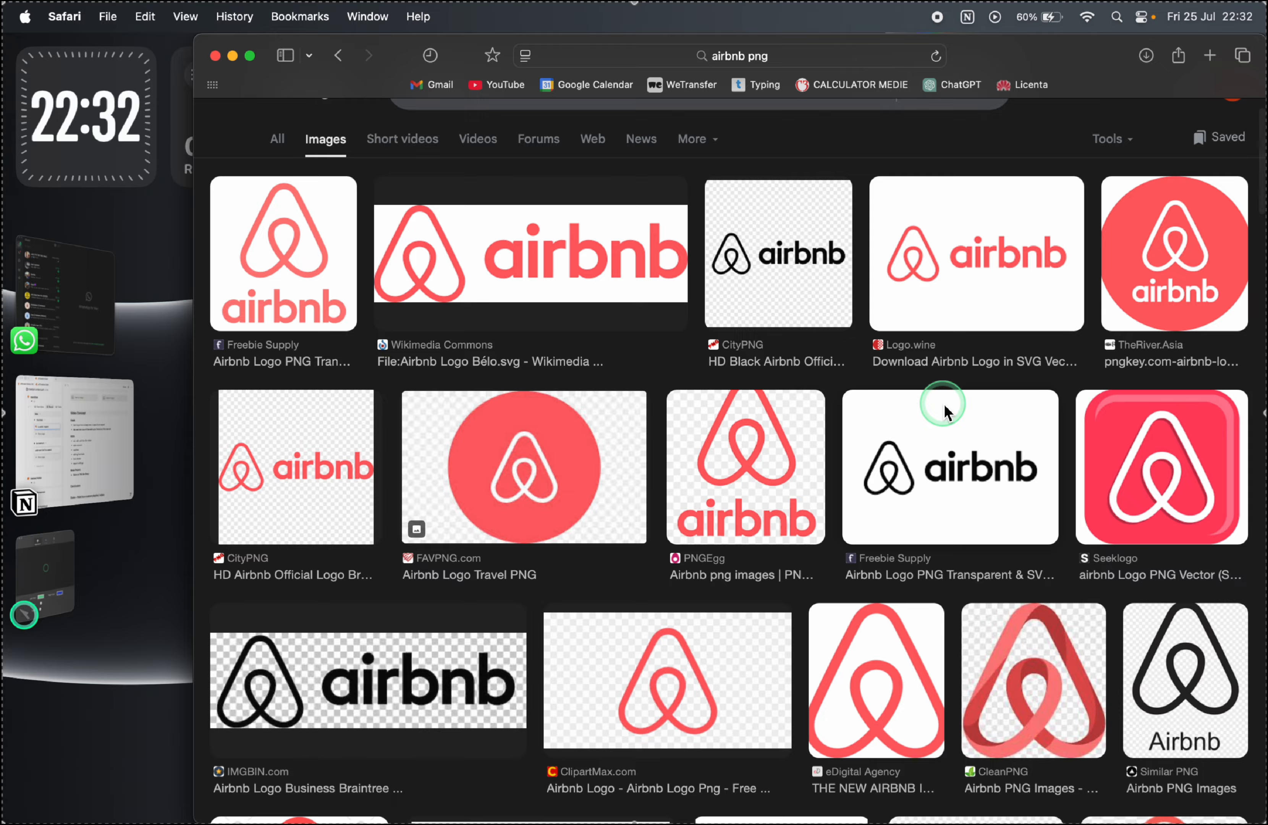
{"action": "scroll", "coordinate": [653, 353], "scroll_direction": "up", "scroll_amount": 2}
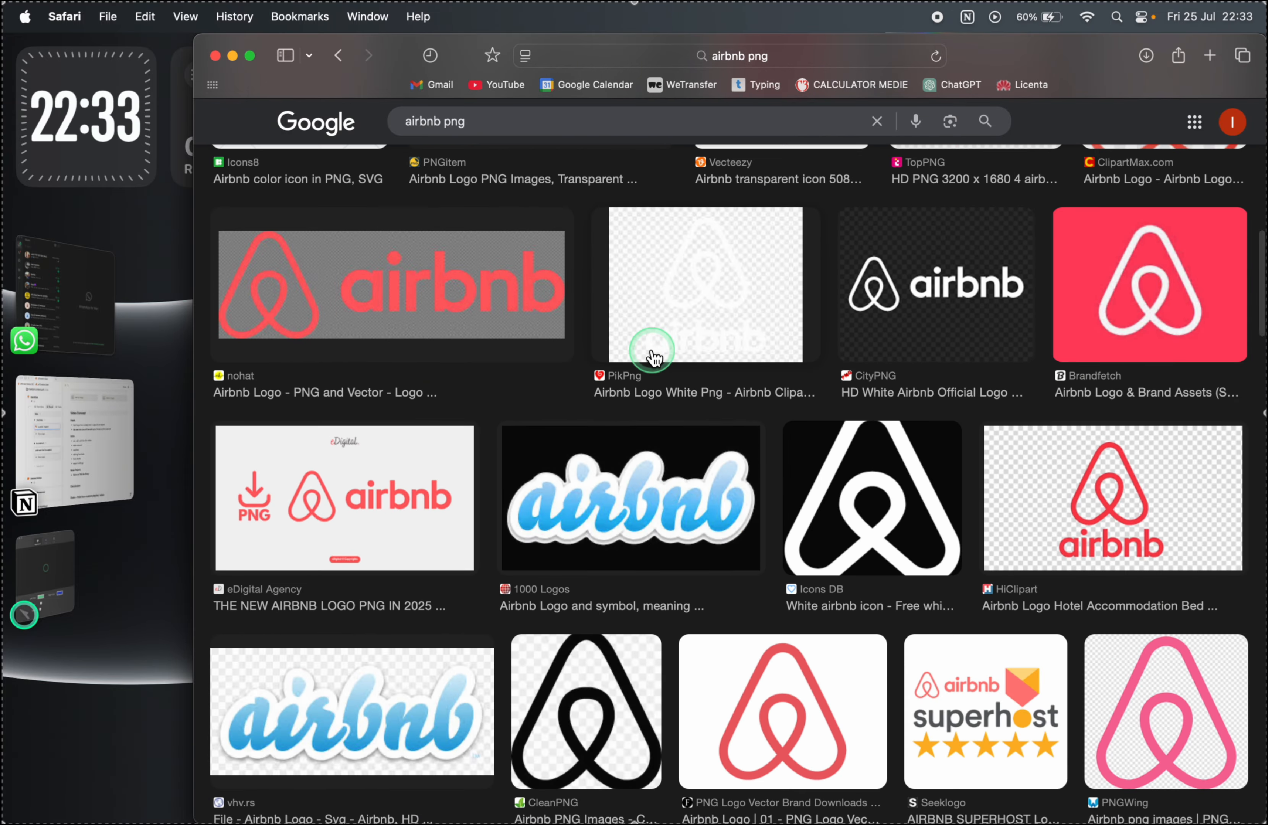
{"action": "scroll", "coordinate": [653, 353], "scroll_direction": "down", "scroll_amount": 15}
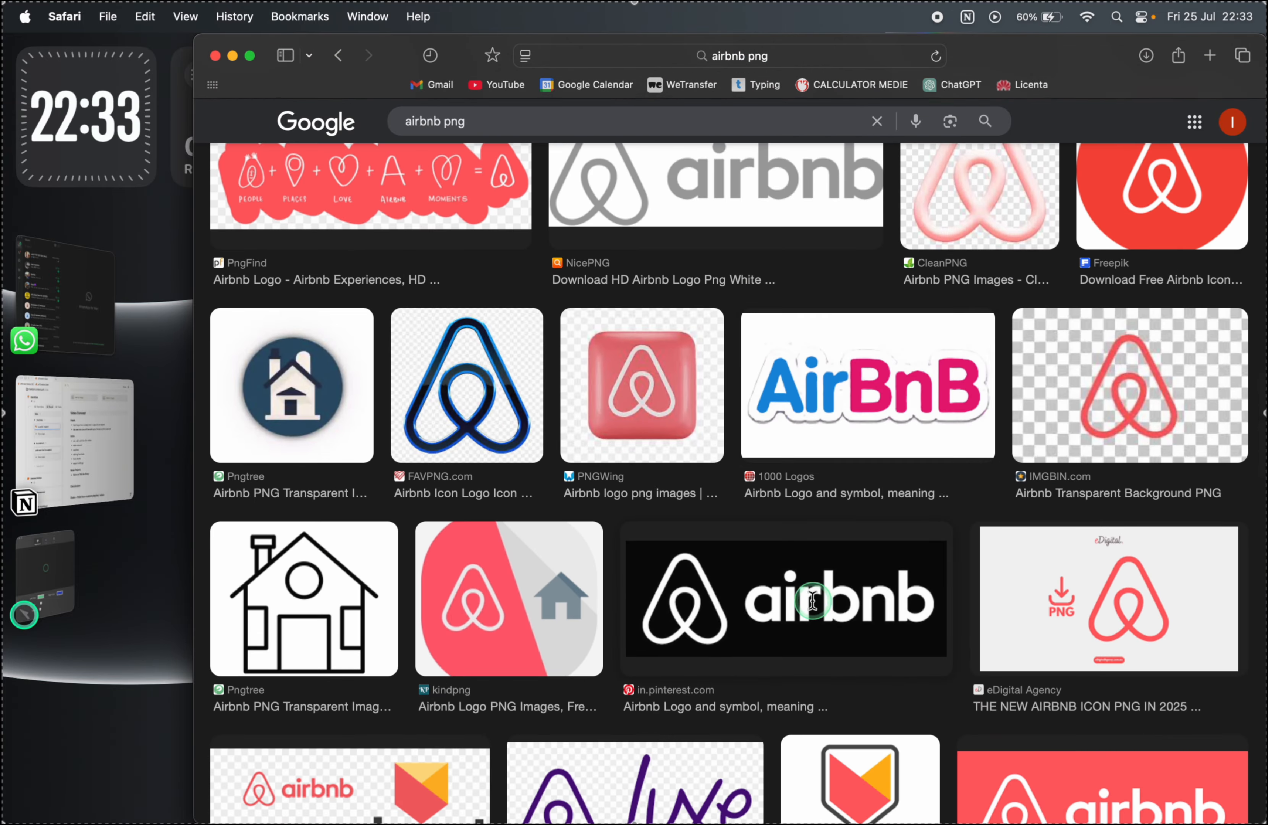
Save the coral Airbnb logo on a black background and add it to the CapCut timeline near the "an Airbnb" caption.
{"action": "left_click", "coordinate": [812, 601]}
{"action": "right_click", "coordinate": [1024, 306]}
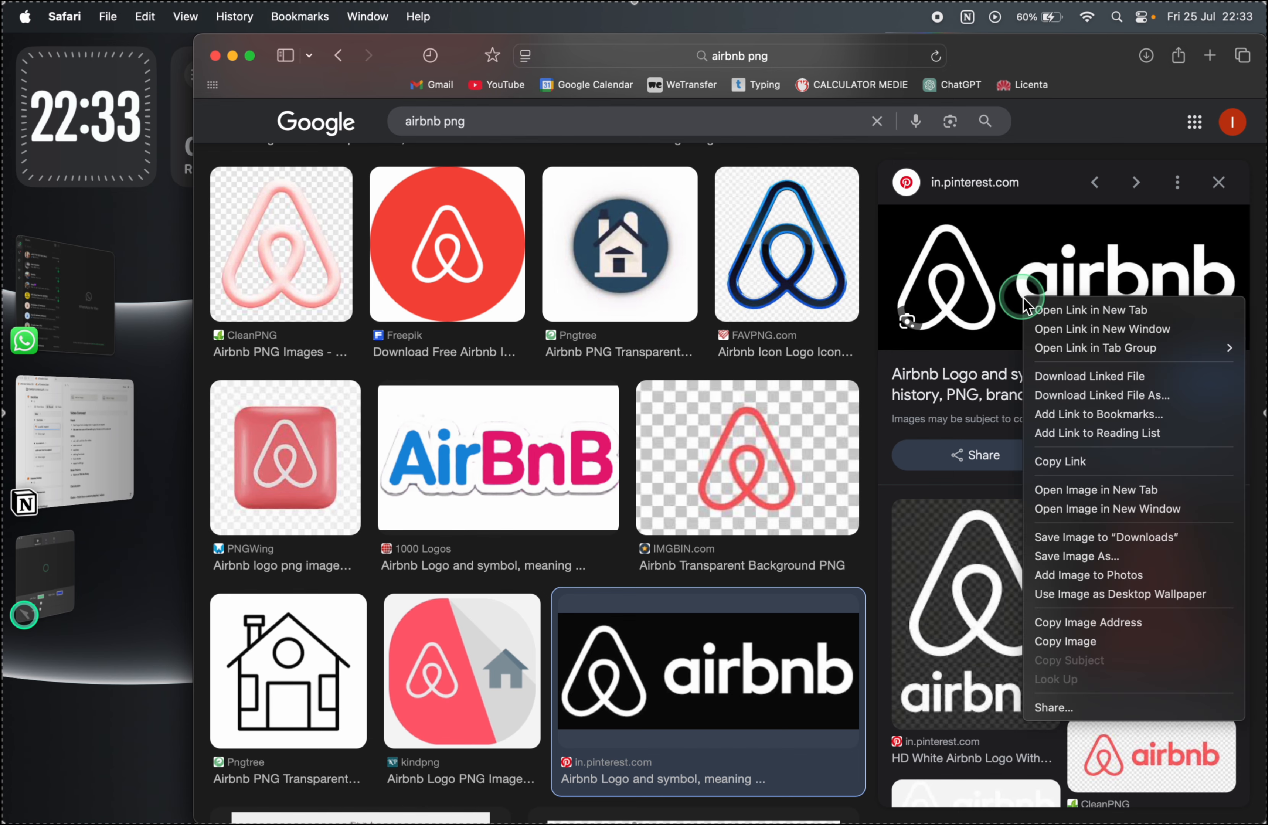
{"action": "left_click", "coordinate": [972, 359]}
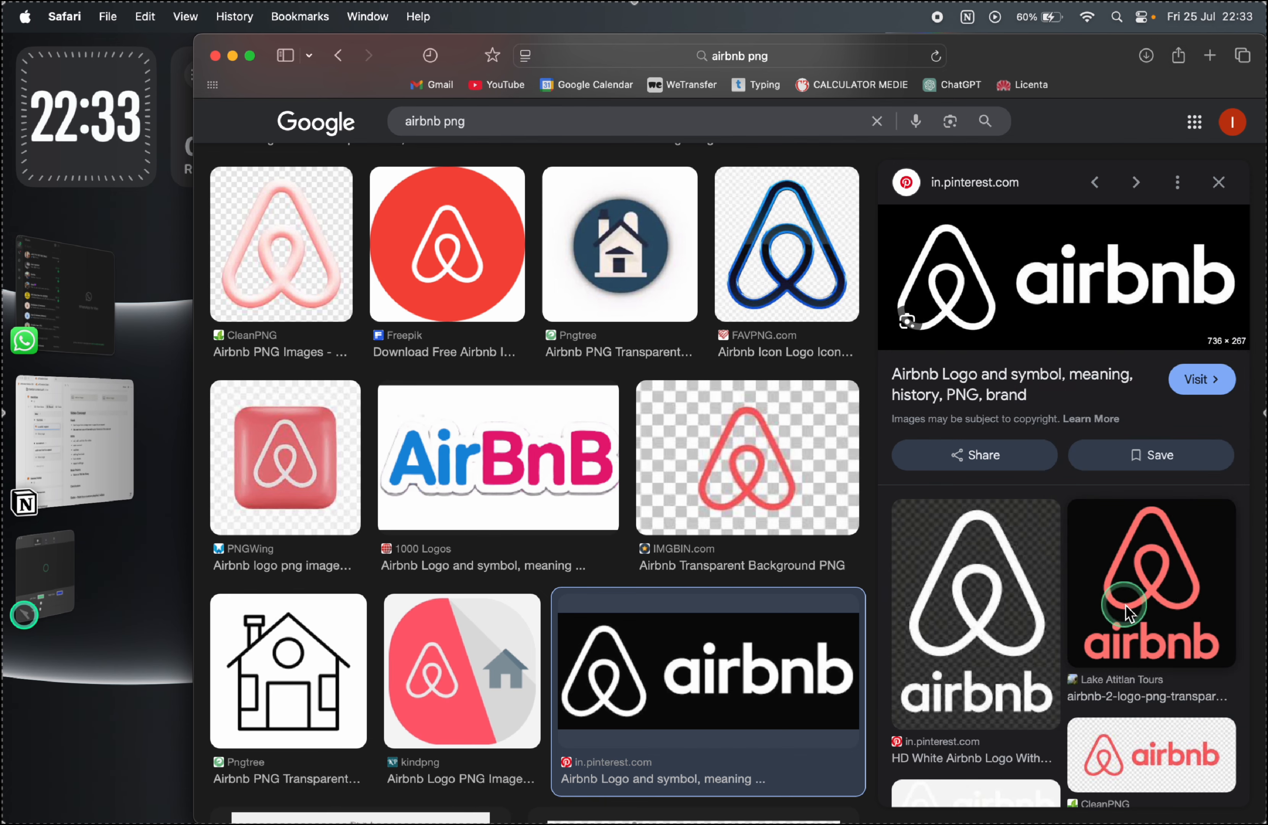
{"action": "right_click", "coordinate": [1128, 612]}
{"action": "left_click", "coordinate": [1023, 663]}
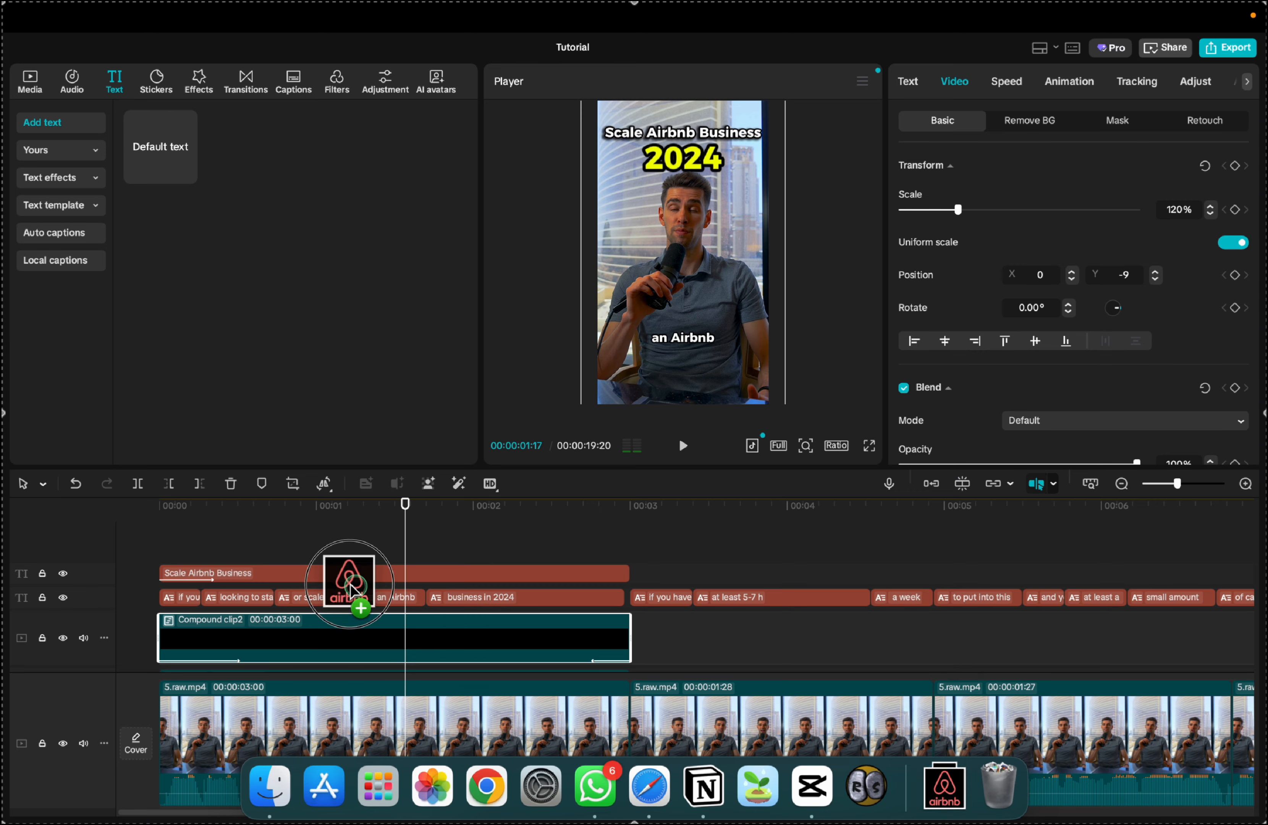
{"action": "left_click_drag", "start_coordinate": [349, 579], "coordinate": [193, 547]}
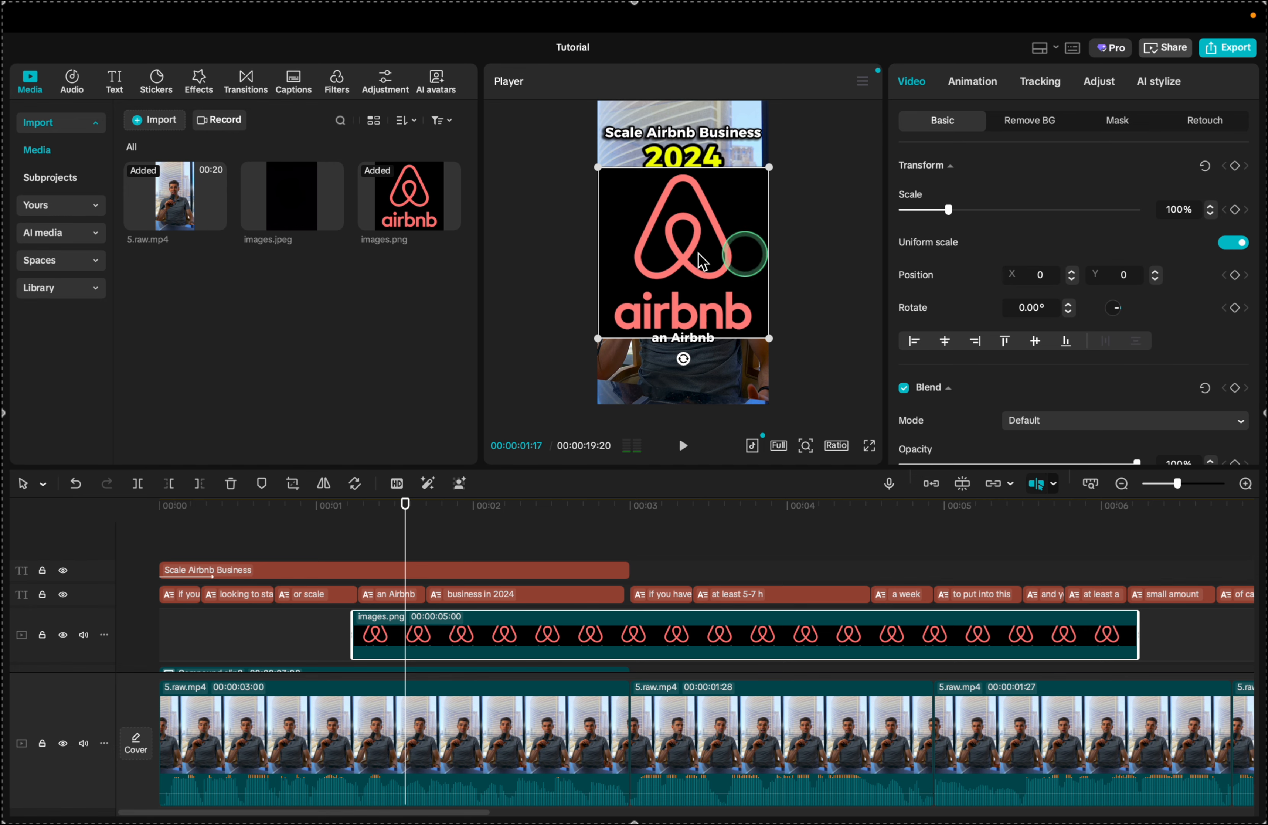
Set the Airbnb logo clip's blend mode to Screen to drop its black background.
{"action": "scroll", "coordinate": [995, 370], "scroll_direction": "down", "scroll_amount": 3}
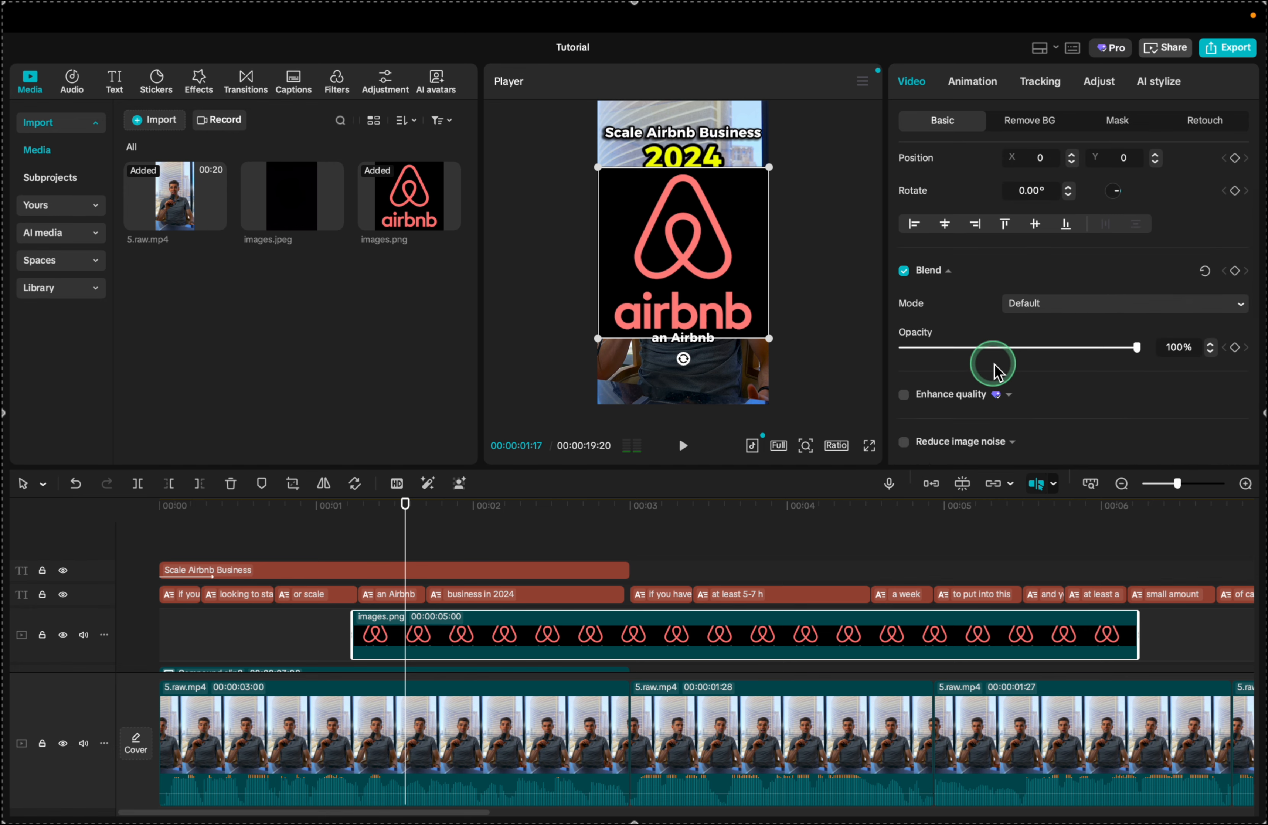
{"action": "scroll", "coordinate": [958, 322], "scroll_direction": "up", "scroll_amount": 3}
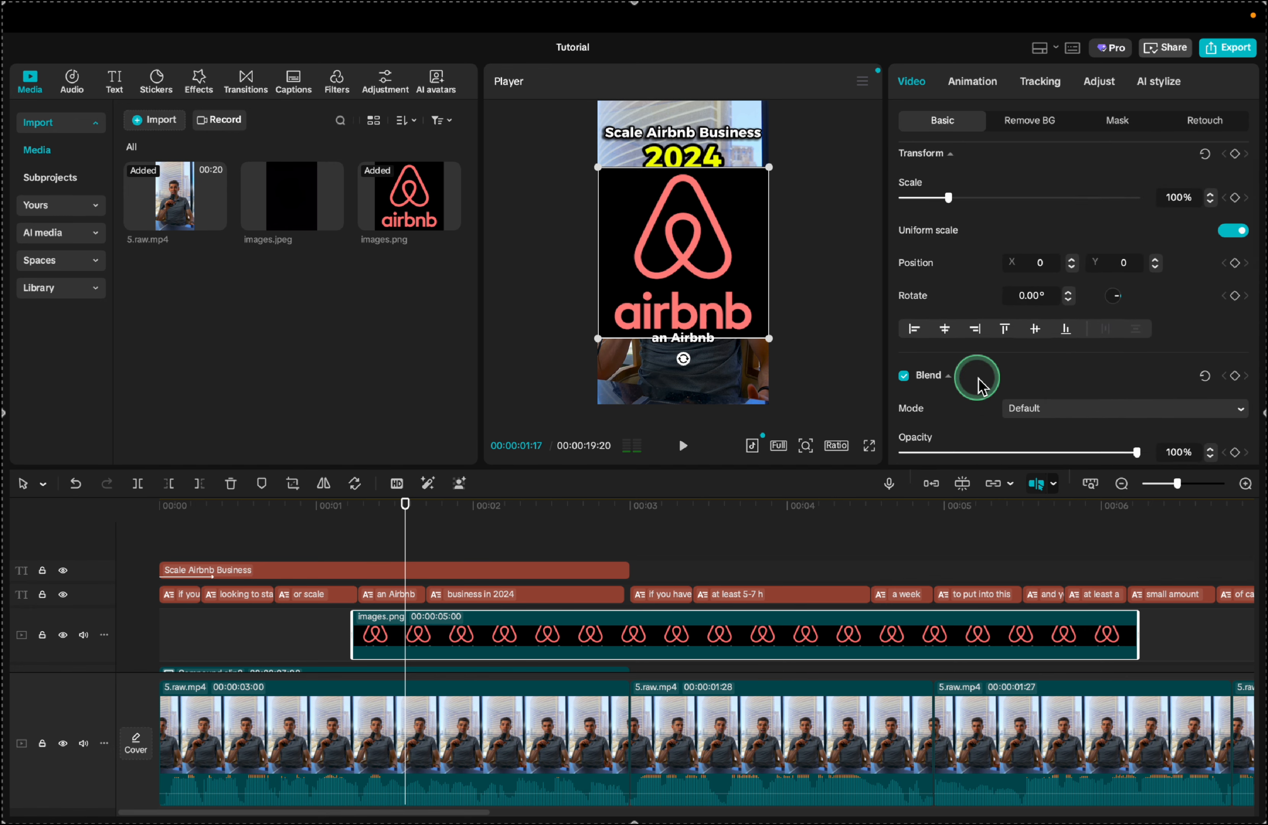
{"action": "scroll", "coordinate": [942, 343], "scroll_direction": "down", "scroll_amount": 3}
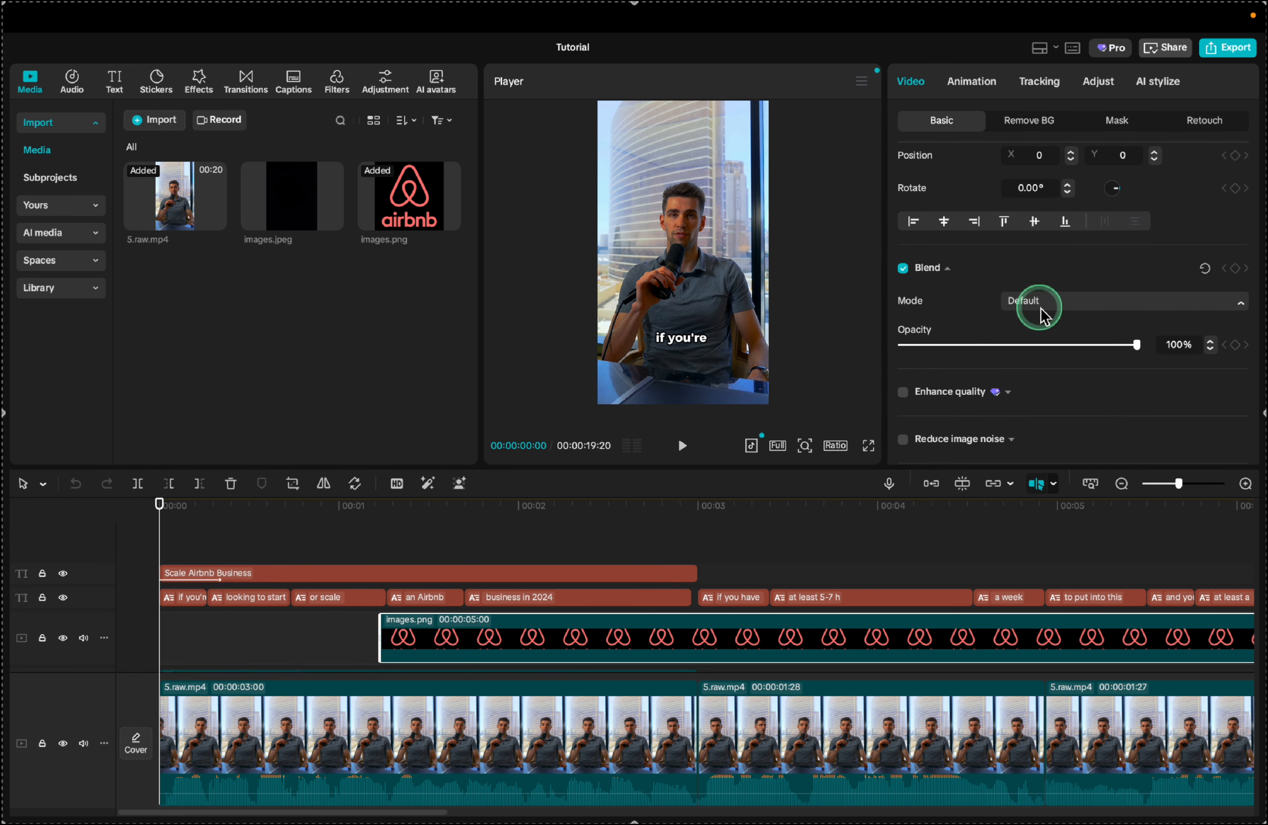
{"action": "left_click", "coordinate": [1041, 313]}
{"action": "left_click", "coordinate": [1068, 565]}
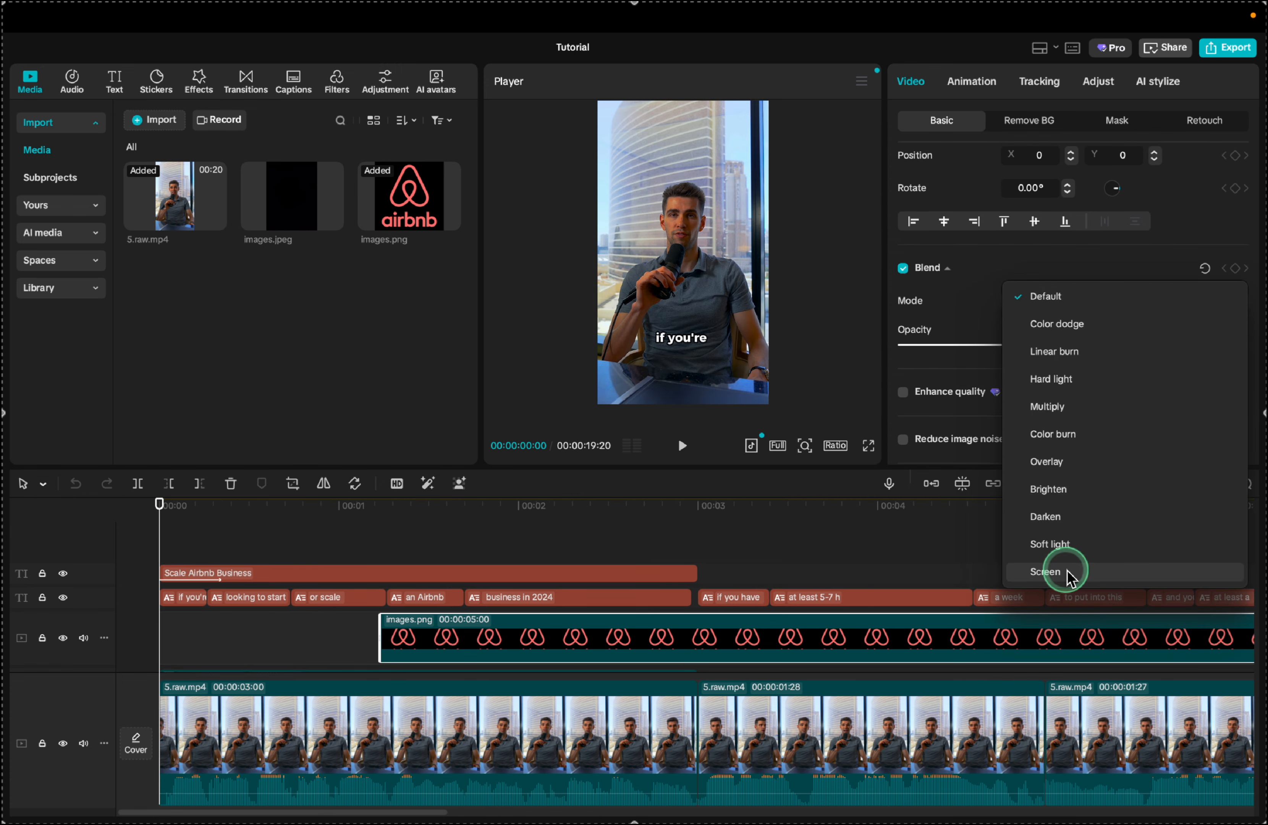
Shrink the Airbnb logo to 24% and place it in the frame's lower-left corner at X -817, Y -1376.
{"action": "left_click", "coordinate": [533, 552]}
{"action": "left_click", "coordinate": [566, 557]}
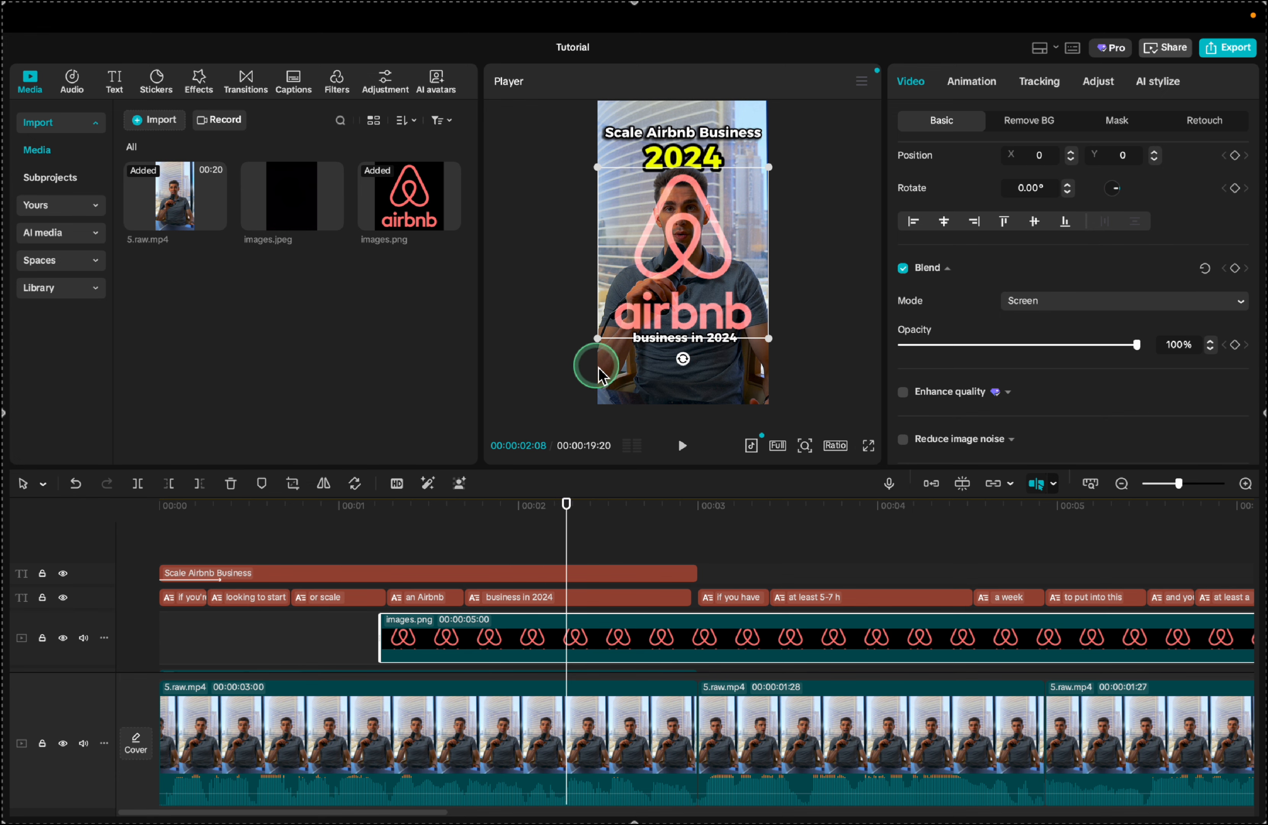
{"action": "left_click_drag", "start_coordinate": [597, 339], "coordinate": [622, 365]}
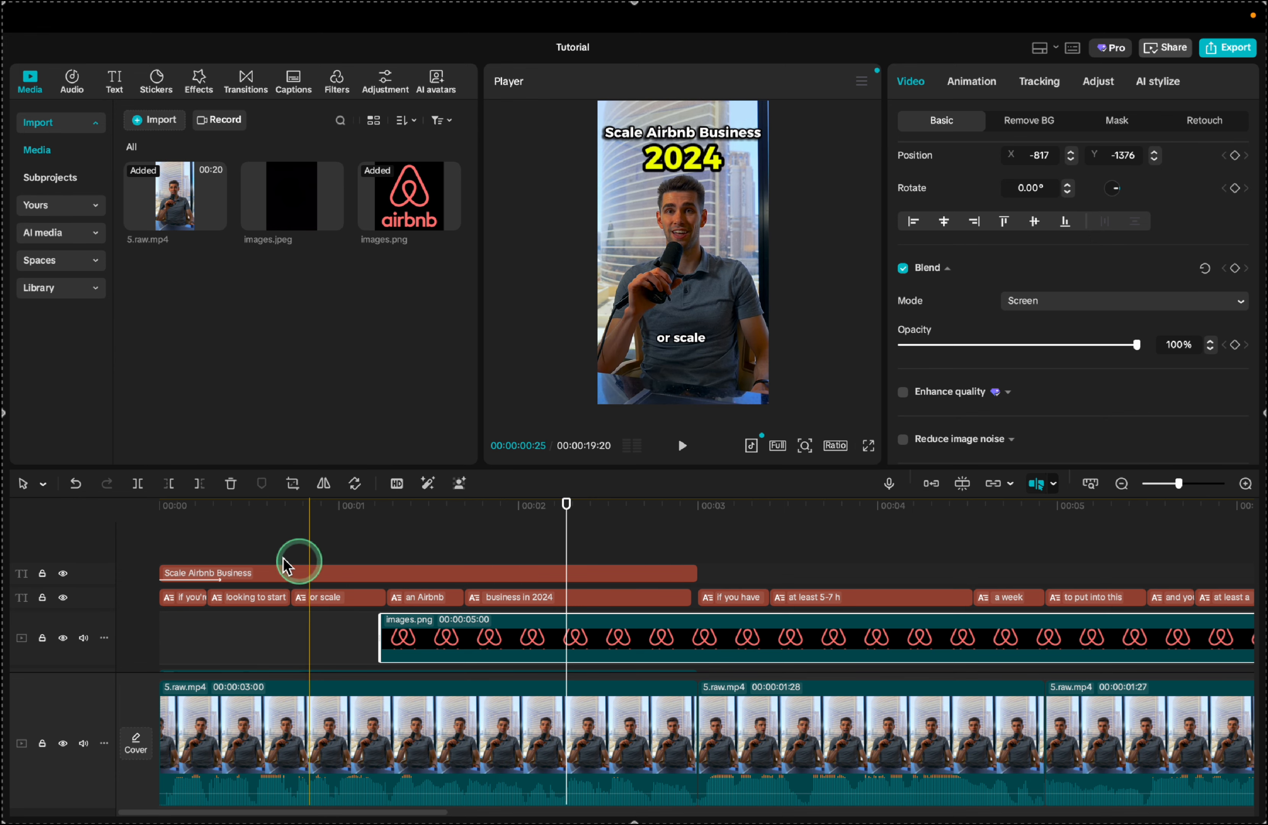
Preview the logo, then split its clip at 00:00:03:00 and delete the part after the first video clip's end.
{"action": "left_click", "coordinate": [283, 548]}
{"action": "key", "text": "space"}
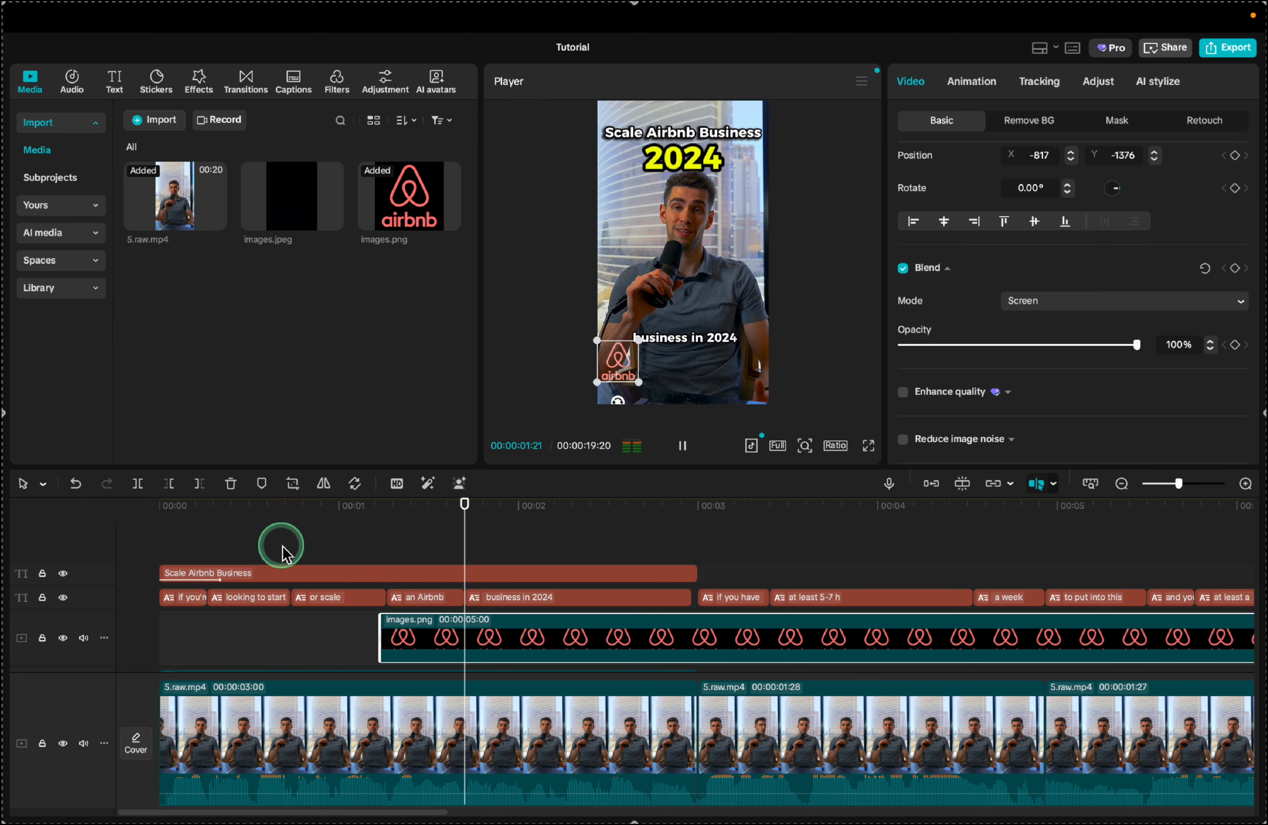
{"action": "key", "text": "space"}
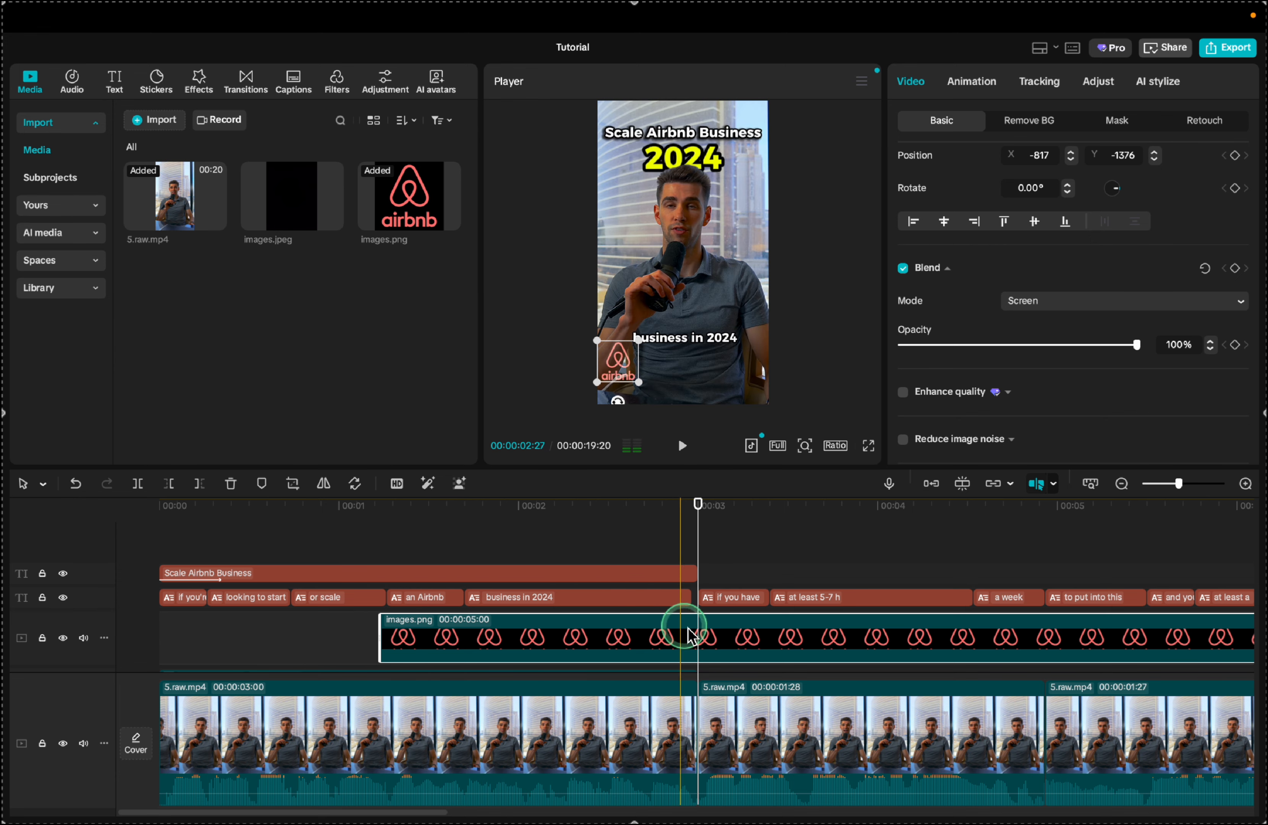
{"action": "key", "text": "ctrl+b"}
{"action": "key", "text": "Delete"}
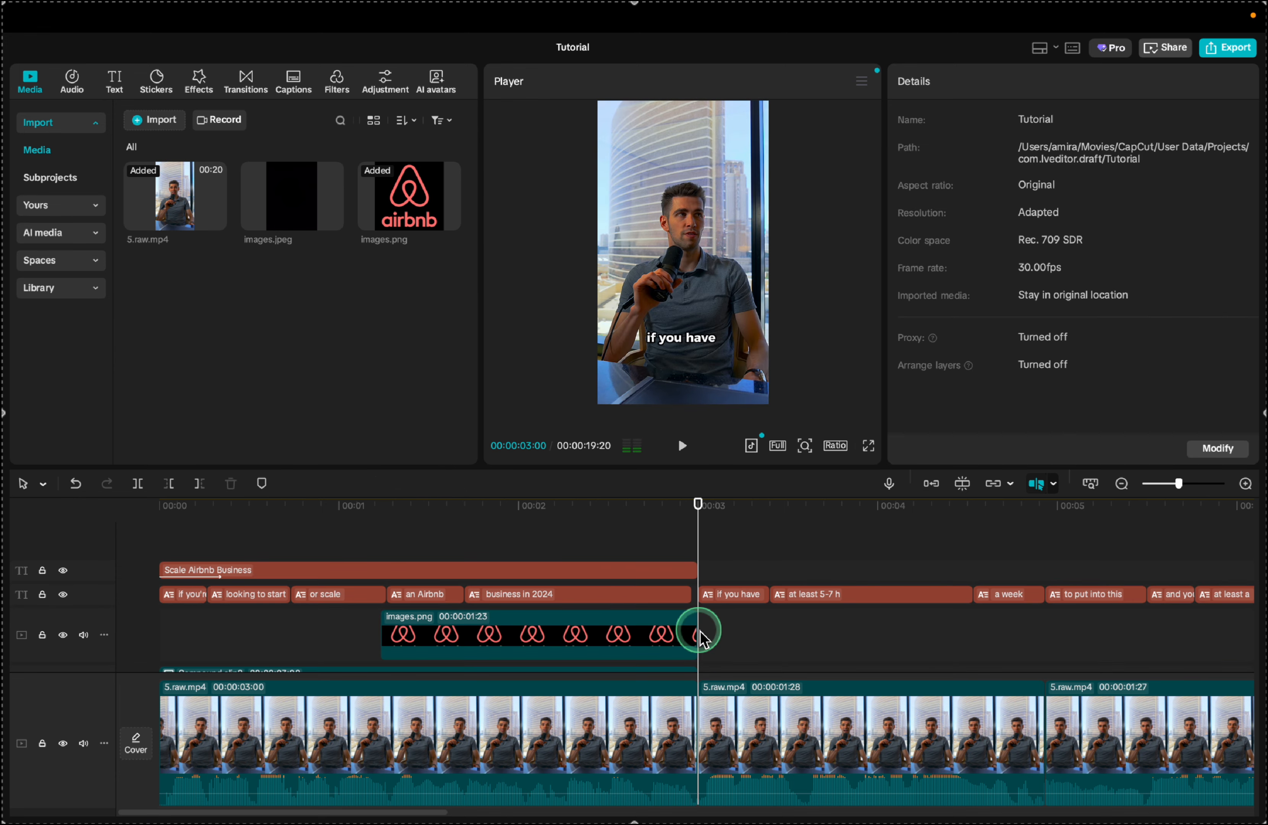
Try the Pendulum 1 combo animation on the Airbnb logo clip, then apply Wobble instead and preview it.
{"action": "left_click", "coordinate": [636, 637]}
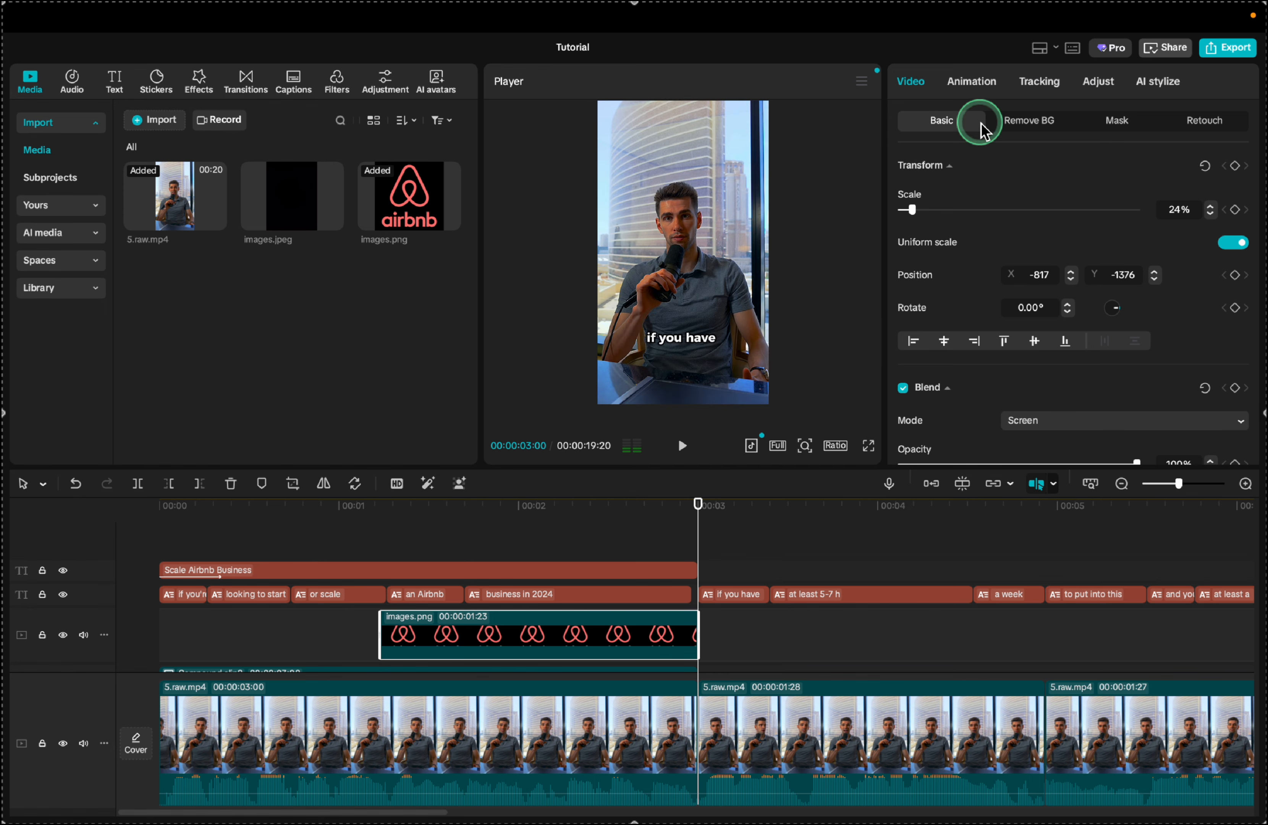
{"action": "left_click", "coordinate": [585, 508]}
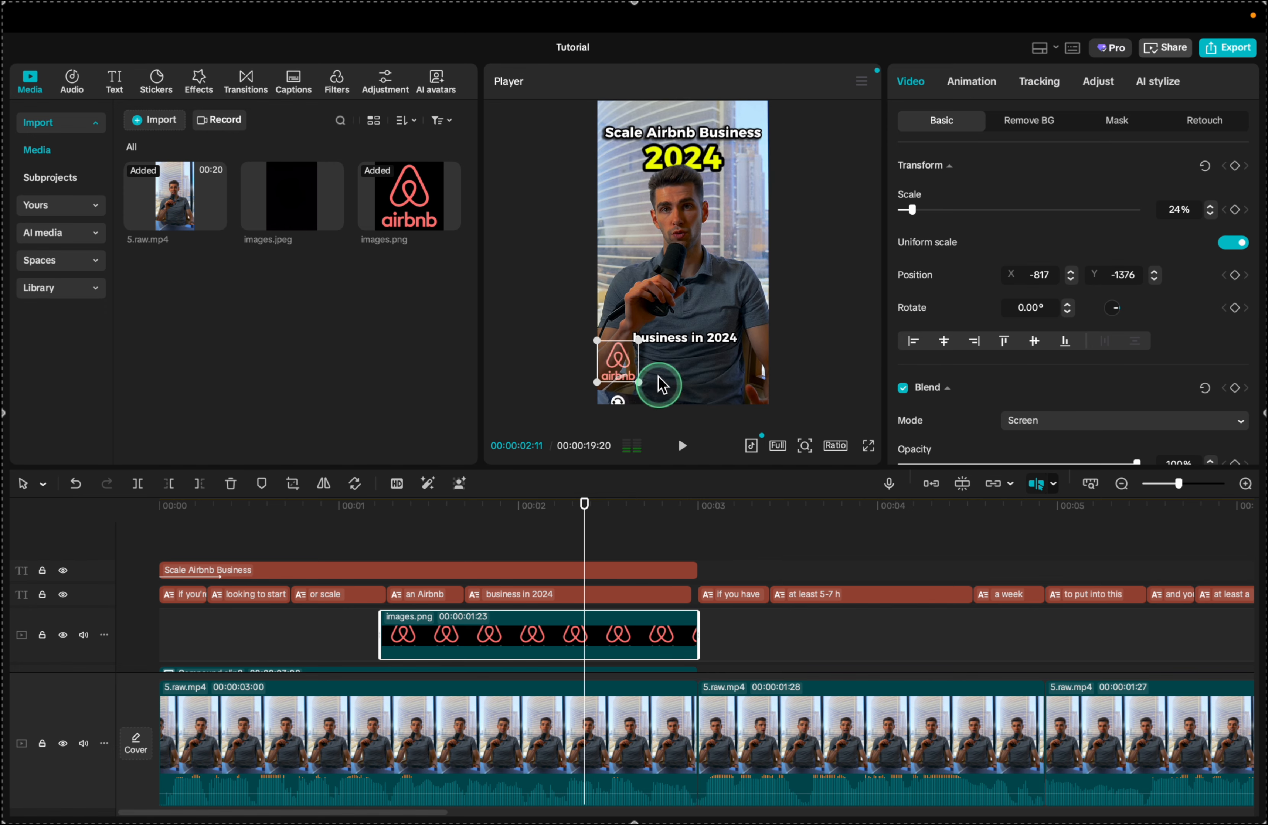
{"action": "left_click", "coordinate": [970, 82]}
{"action": "left_click", "coordinate": [1200, 122]}
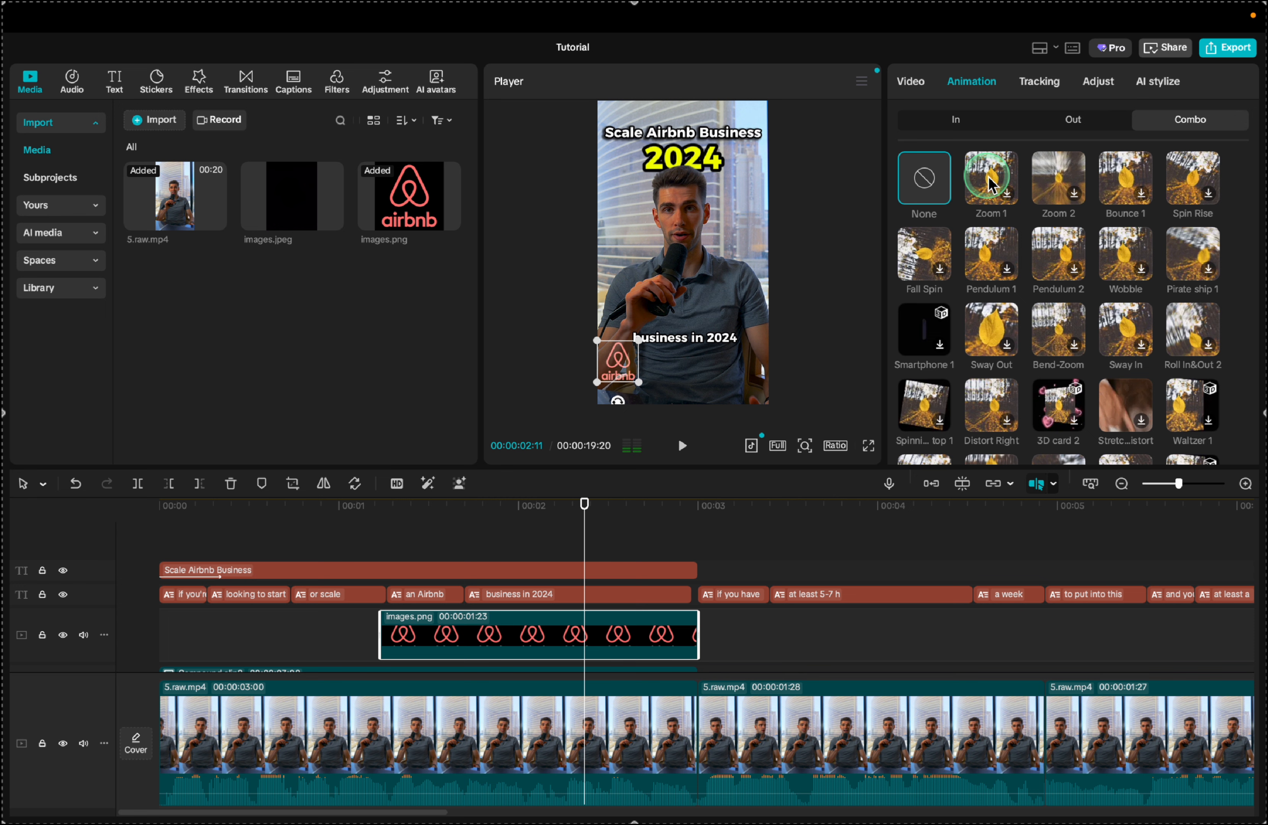
{"action": "scroll", "coordinate": [990, 184], "scroll_direction": "down", "scroll_amount": 1}
{"action": "left_click", "coordinate": [987, 247]}
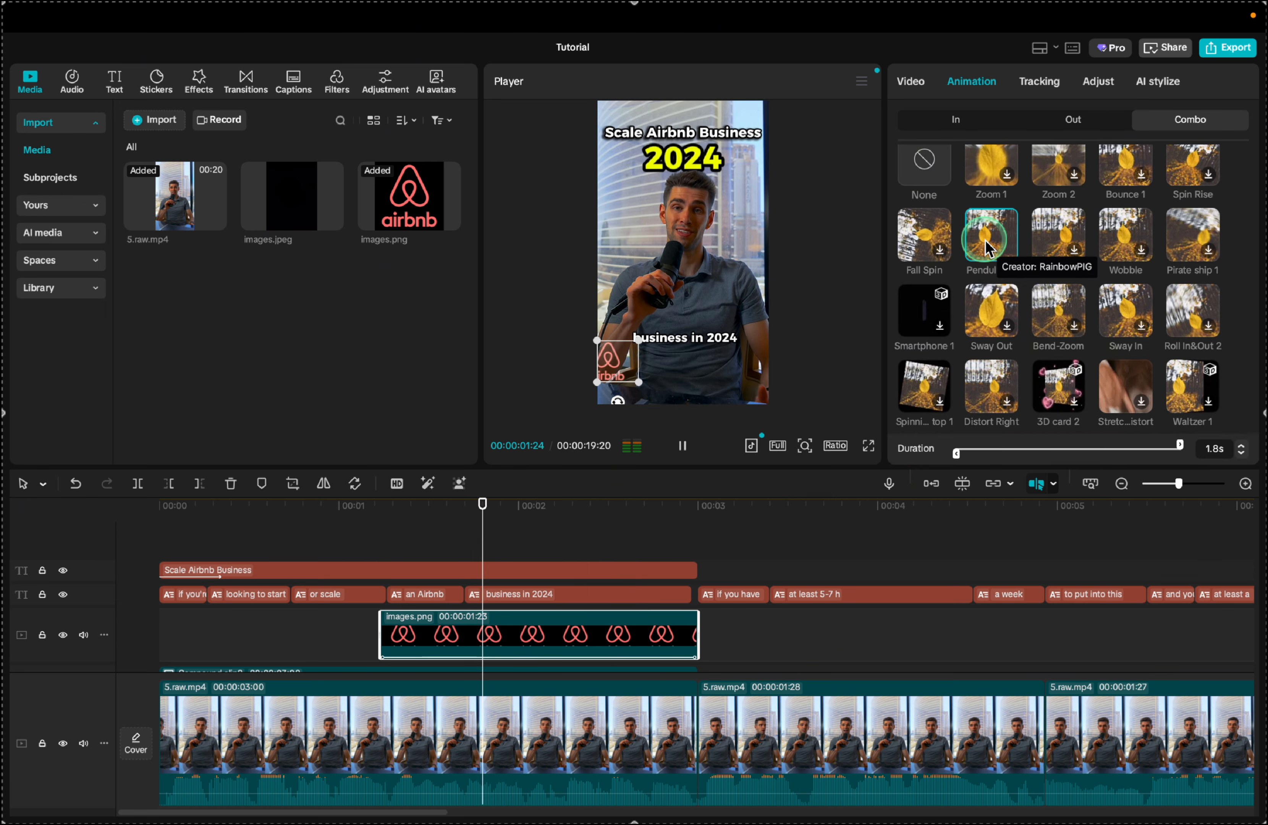
{"action": "scroll", "coordinate": [1121, 261], "scroll_direction": "up", "scroll_amount": 1}
{"action": "left_click", "coordinate": [1121, 261]}
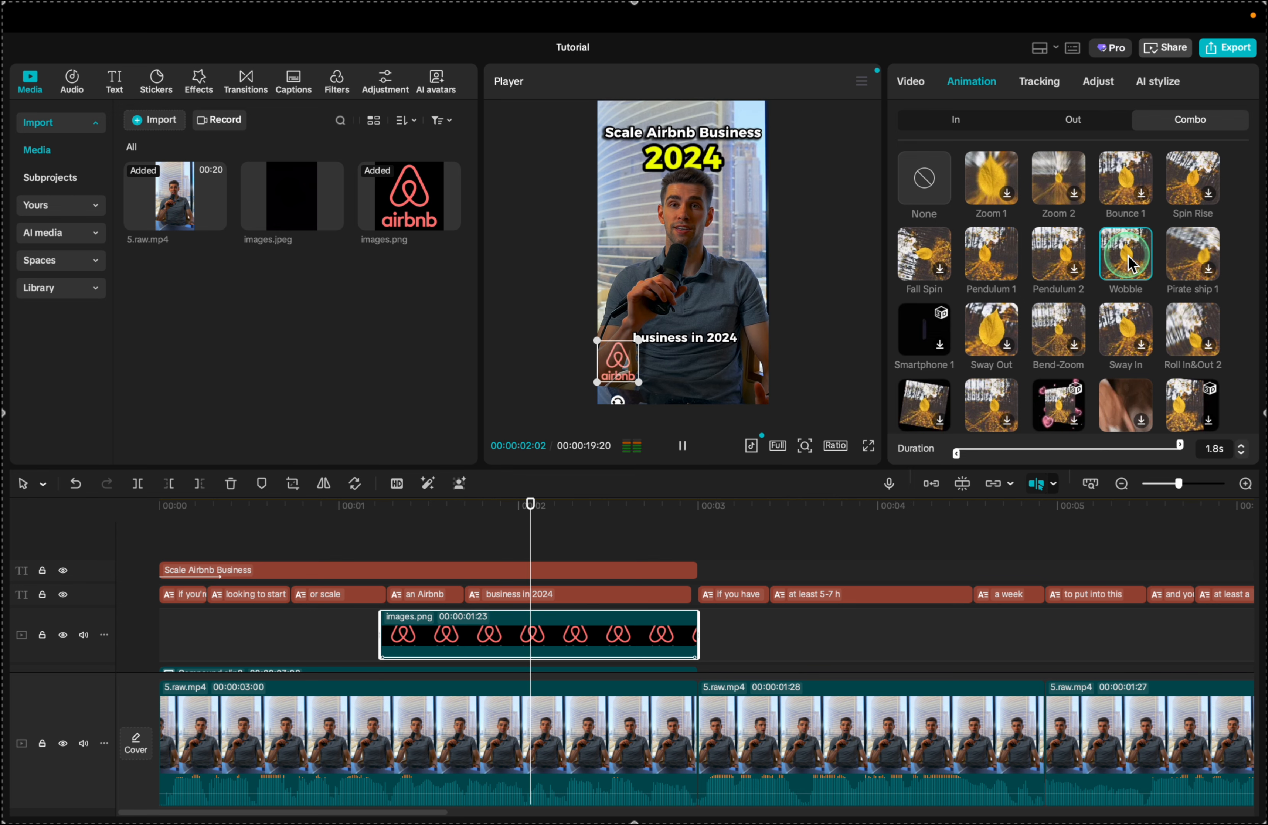
{"action": "left_click", "coordinate": [152, 525]}
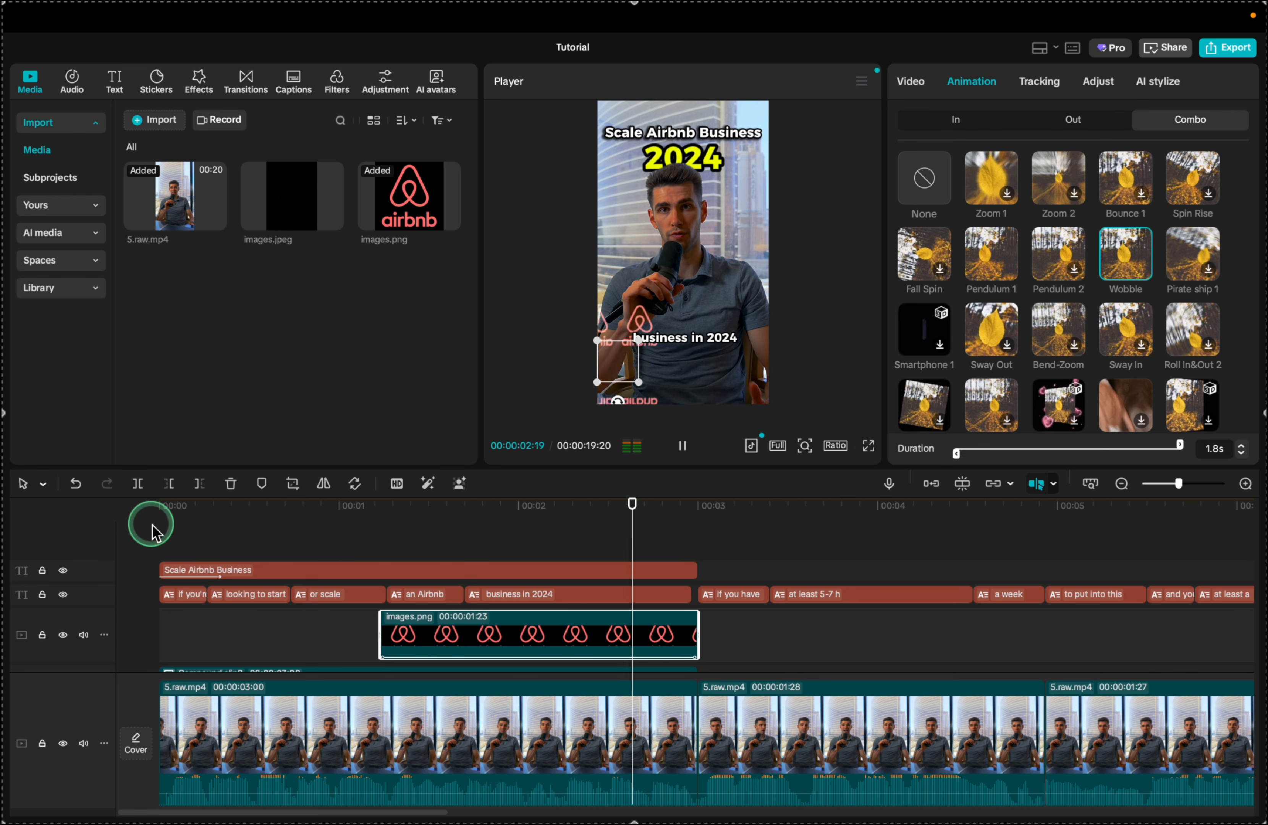
{"action": "left_click", "coordinate": [471, 633]}
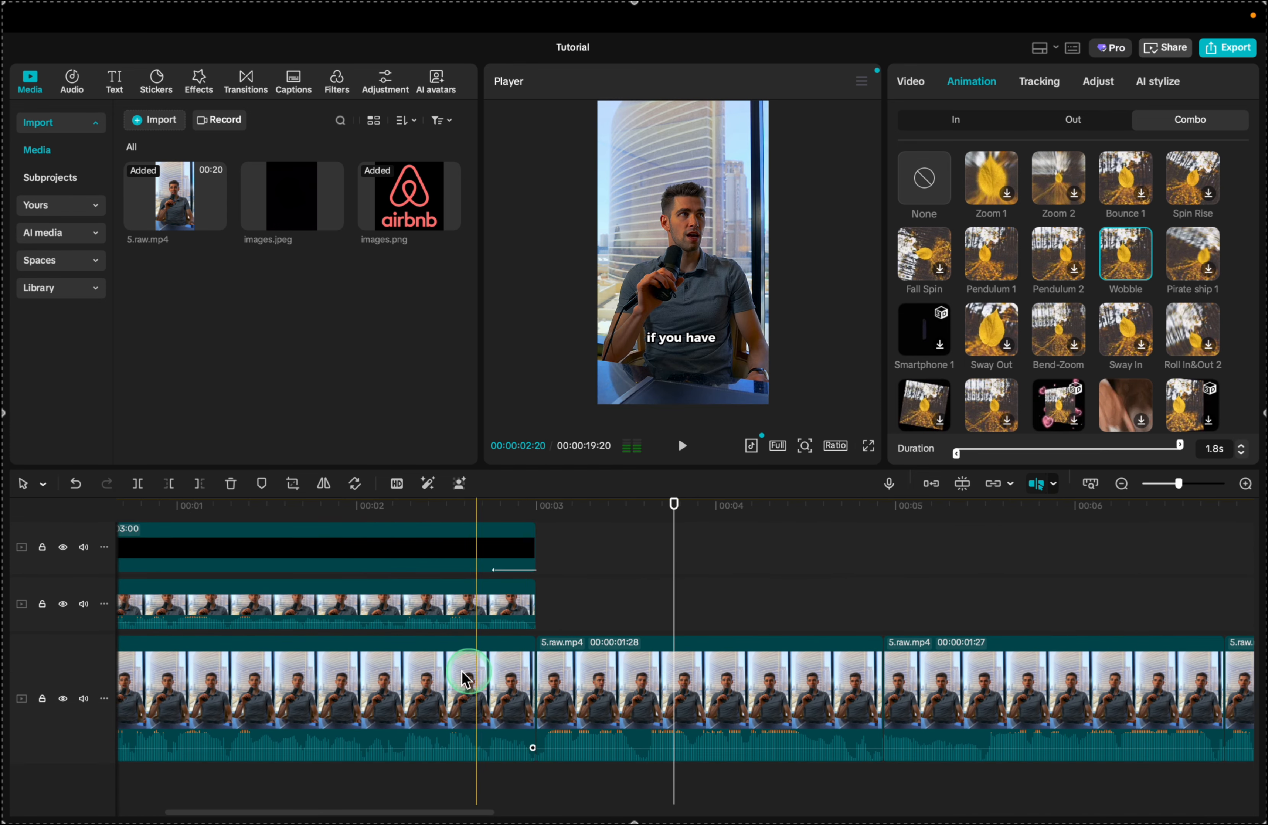
{"action": "left_click", "coordinate": [561, 680]}
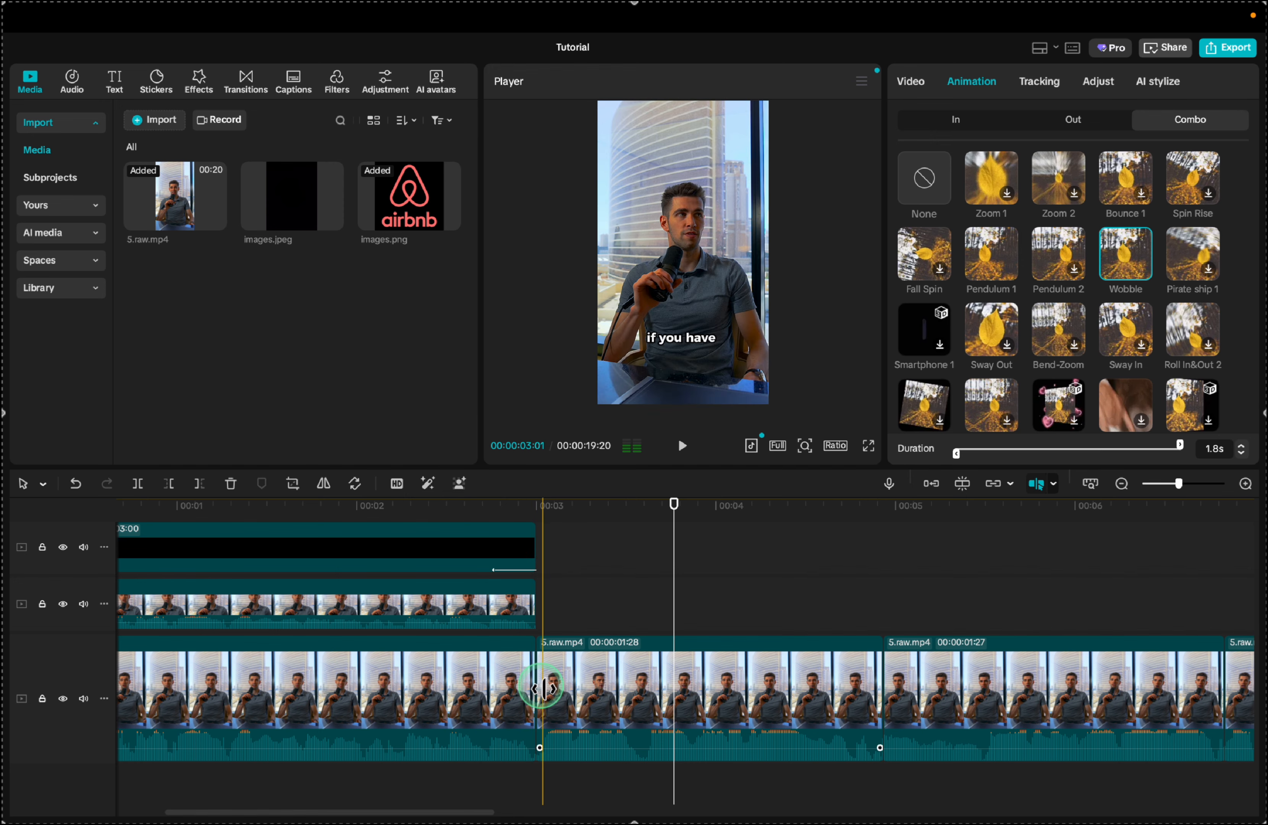
{"action": "left_click", "coordinate": [922, 707]}
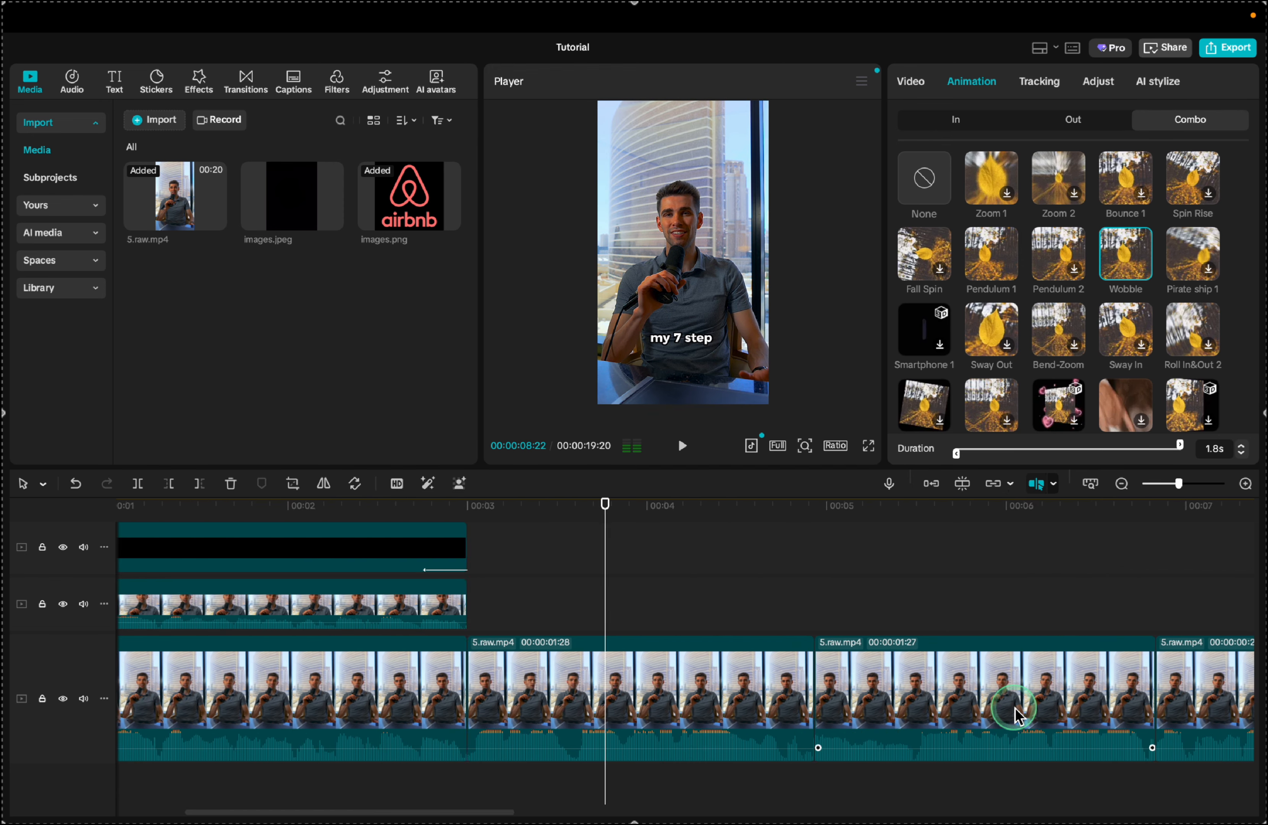
{"action": "left_click", "coordinate": [488, 459]}
Add the favorite Pull In II transition at the cut between the first two video clips and preview it.
{"action": "left_click", "coordinate": [245, 81]}
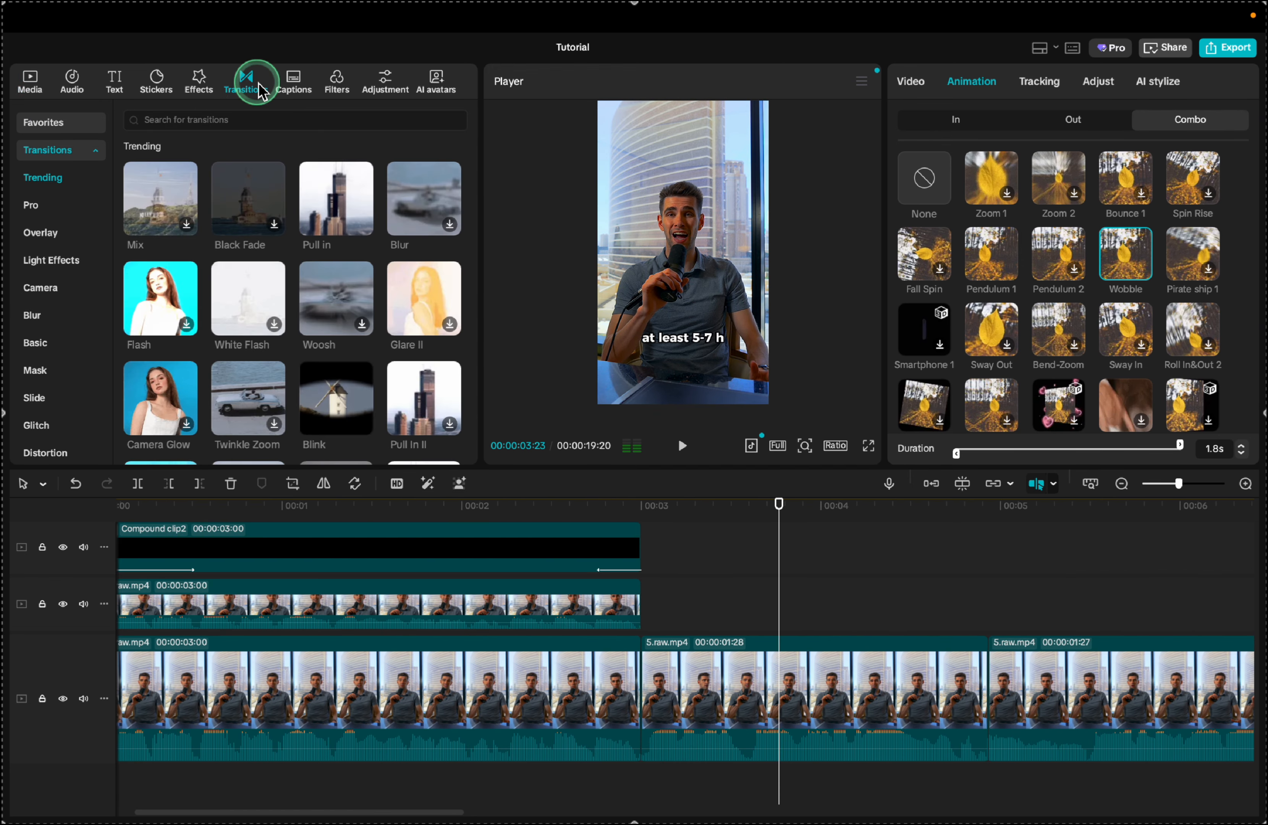
{"action": "left_click", "coordinate": [56, 124]}
{"action": "scroll", "coordinate": [565, 632], "scroll_direction": "left", "scroll_amount": 1}
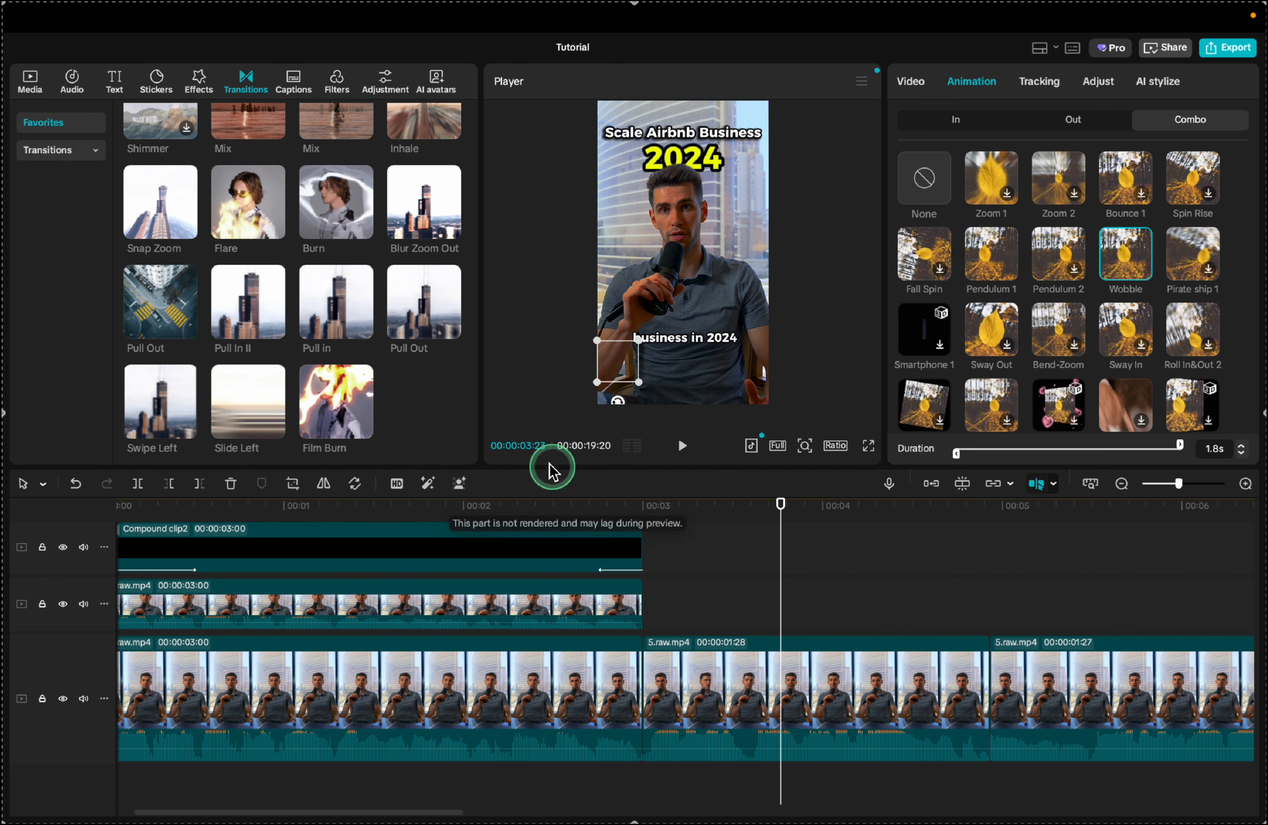
{"action": "left_click", "coordinate": [227, 315]}
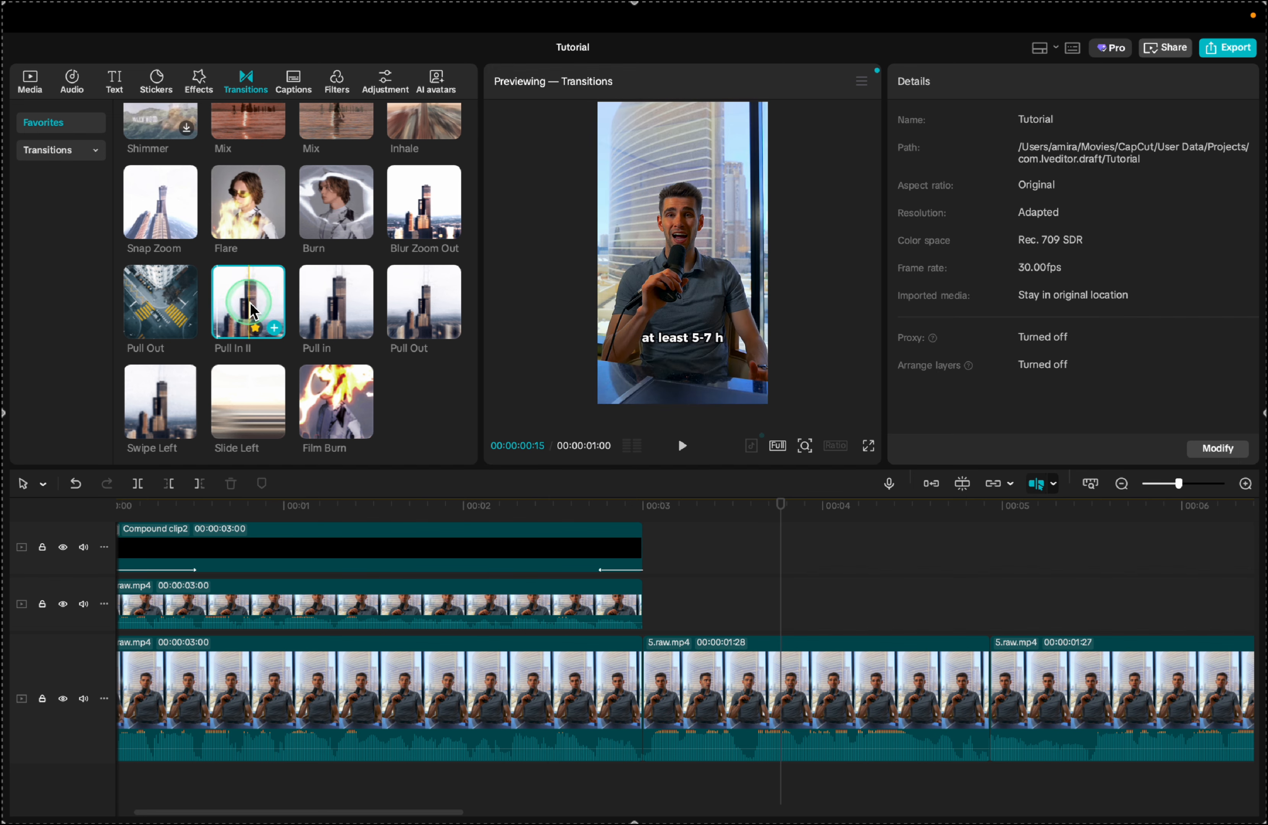
{"action": "left_click_drag", "start_coordinate": [270, 310], "coordinate": [616, 708]}
{"action": "left_click", "coordinate": [438, 678]}
{"action": "key", "text": "space"}
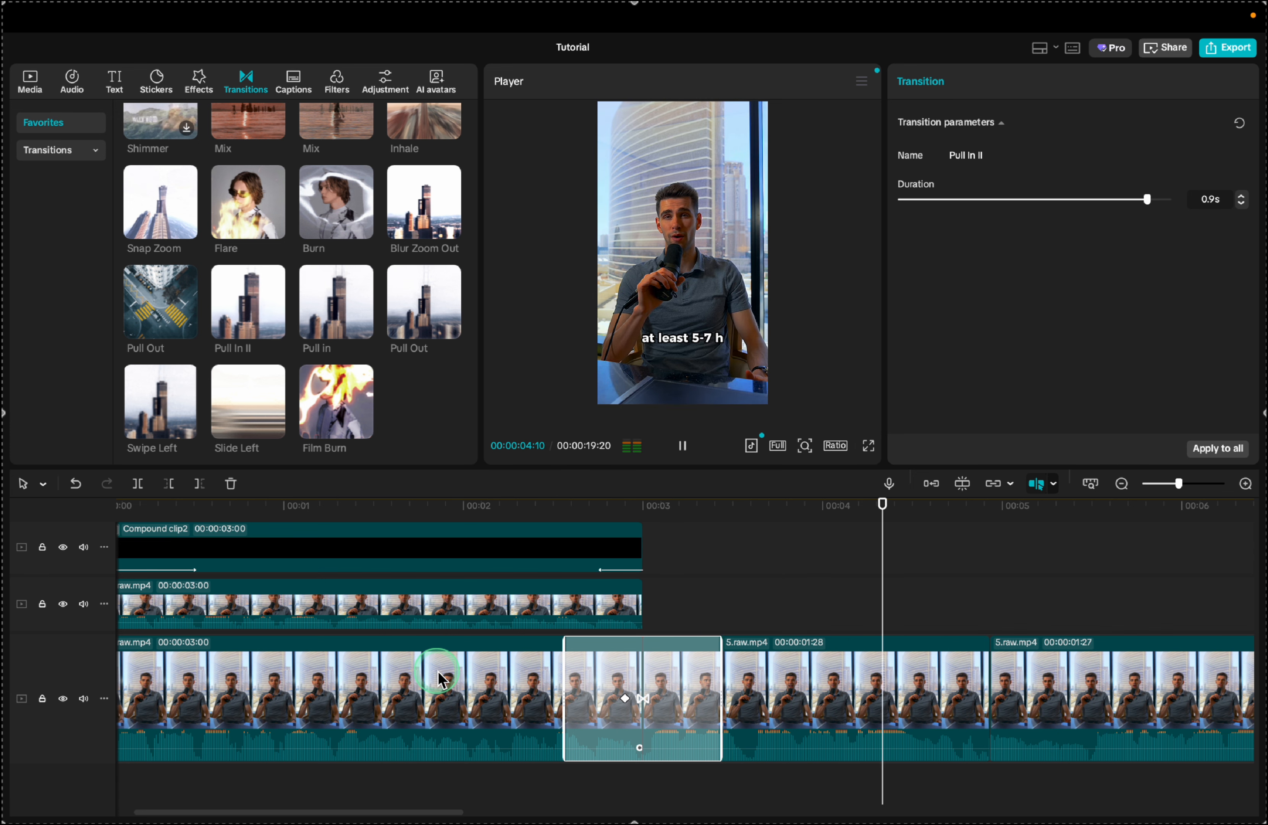
{"action": "key", "text": "space"}
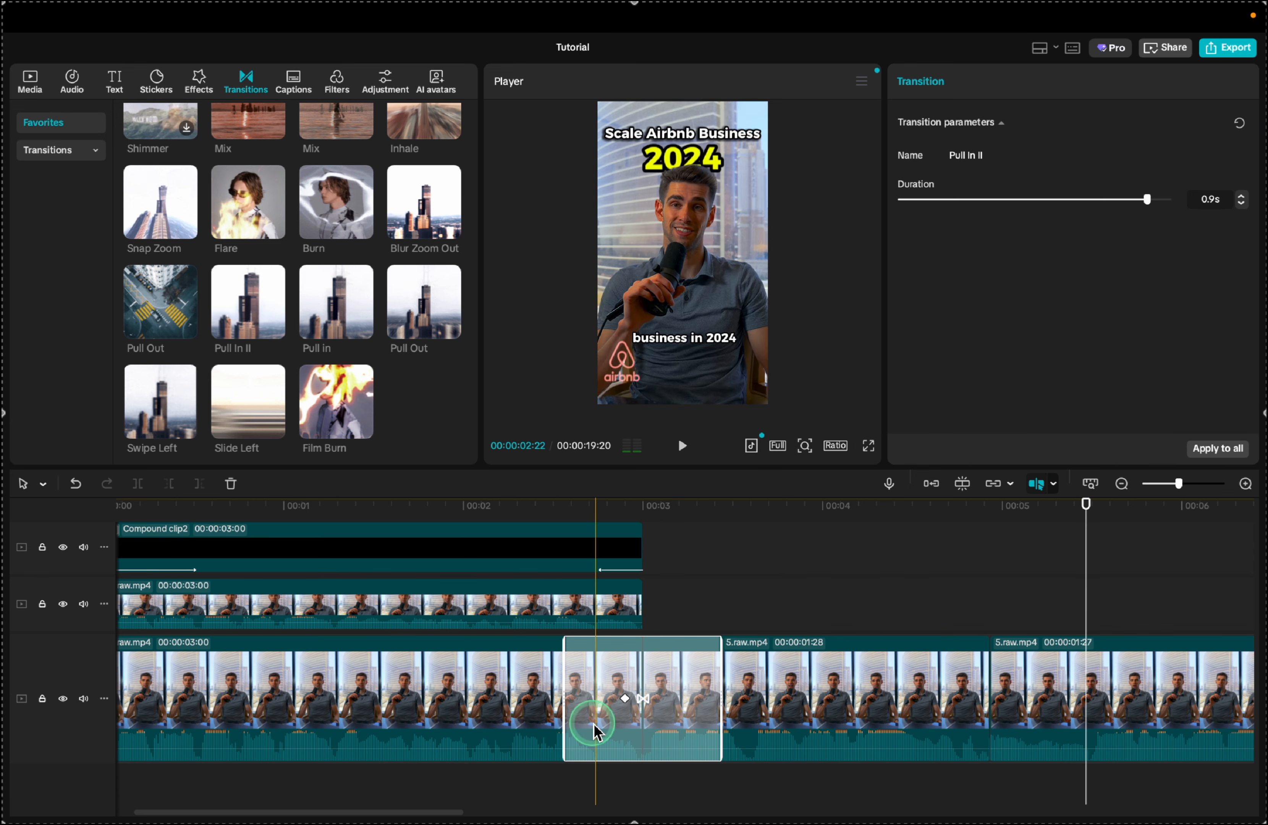
Shorten the Pull In II transition to 0.7 s and play back the cut.
{"action": "scroll", "coordinate": [591, 723], "scroll_direction": "right", "scroll_amount": 3}
{"action": "left_click_drag", "start_coordinate": [458, 698], "coordinate": [473, 698]}
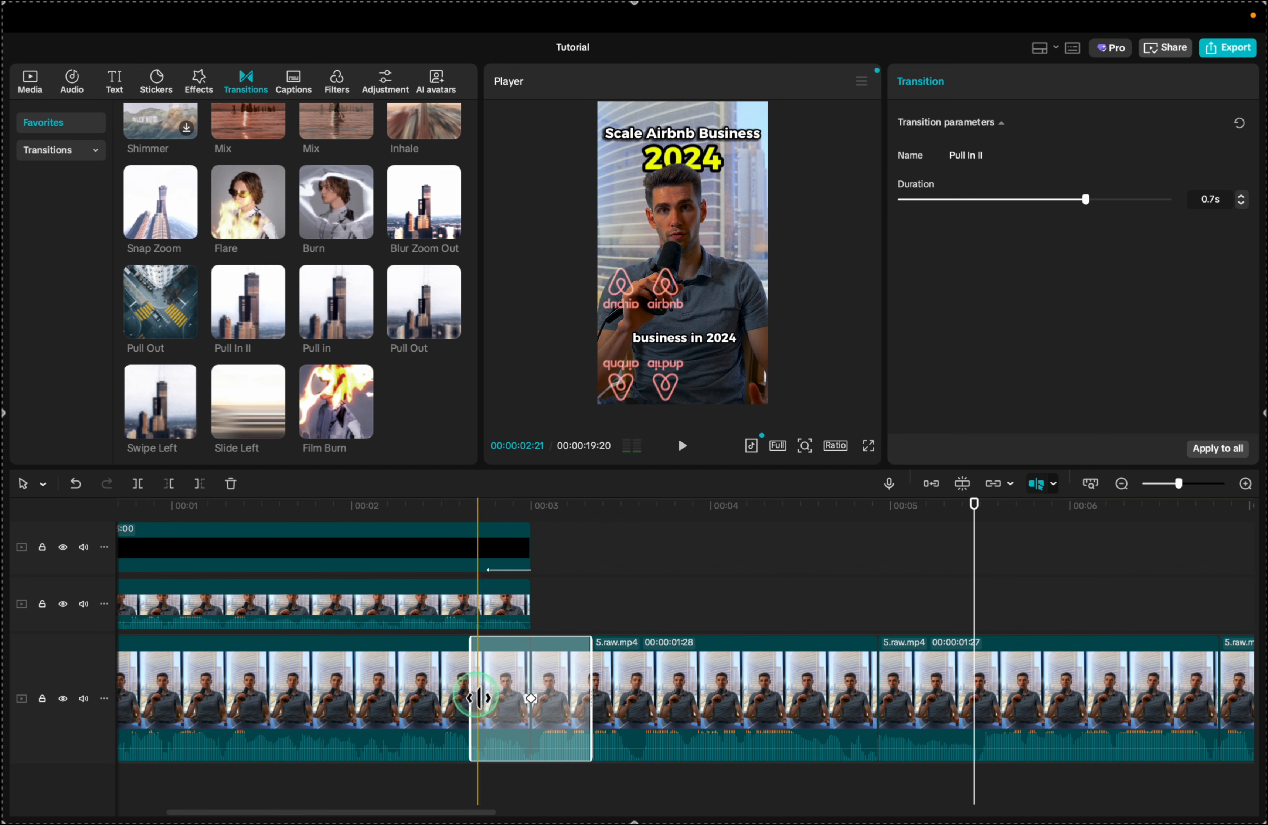
{"action": "key", "text": "space"}
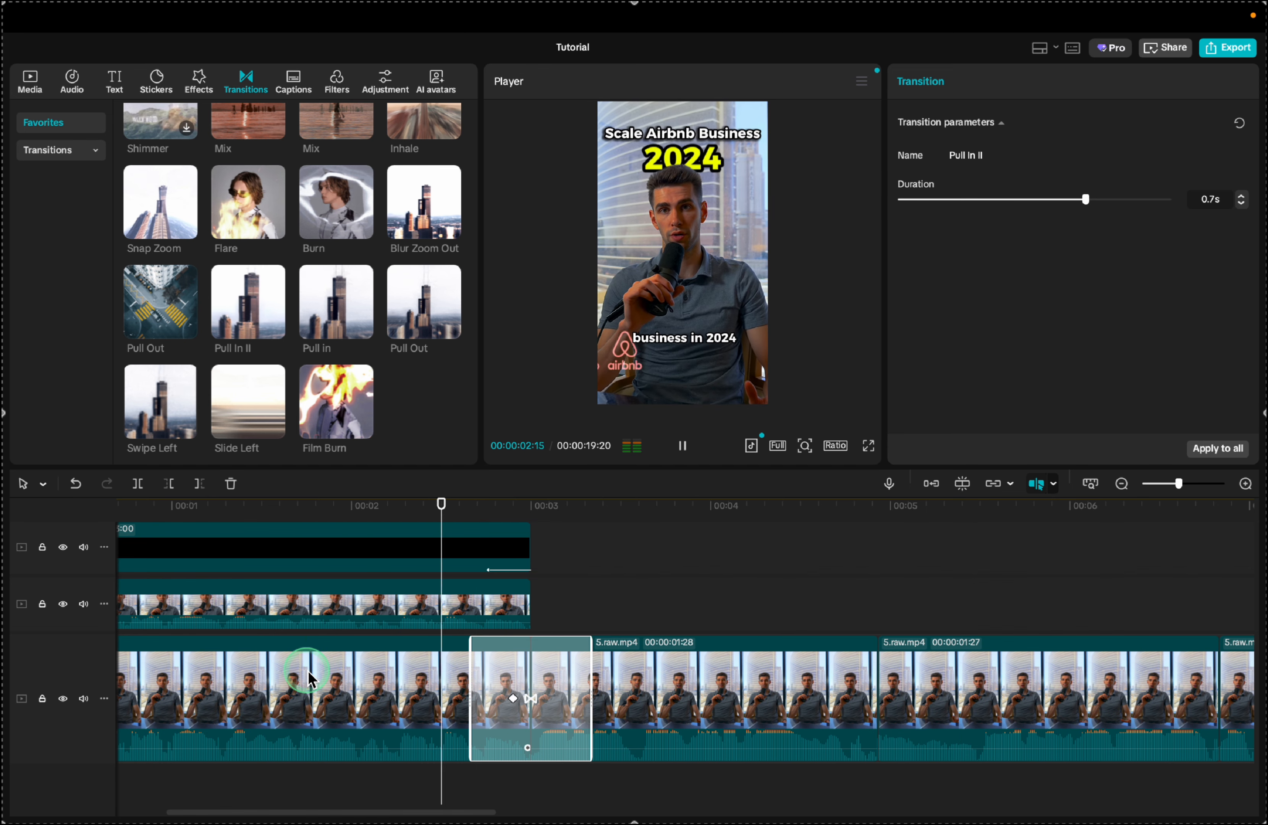
{"action": "key", "text": "space"}
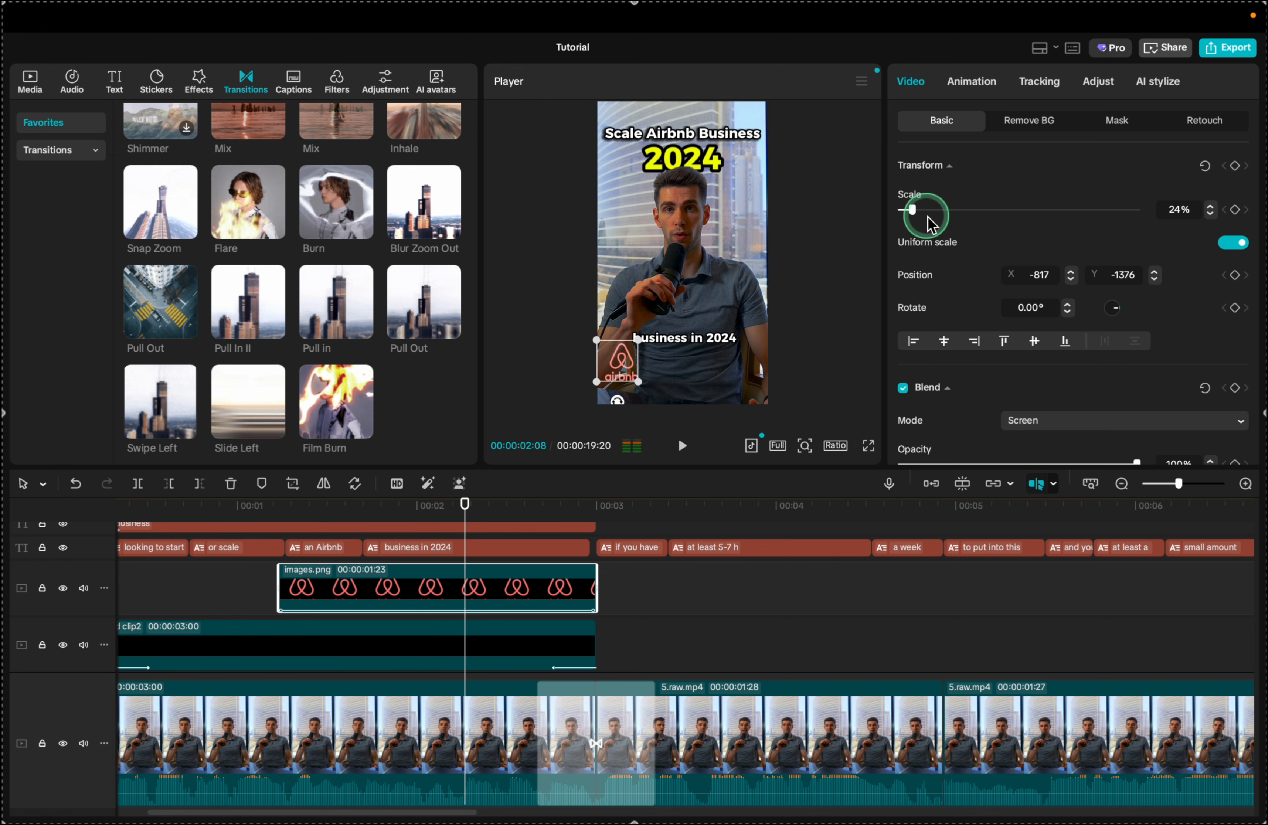
Adjust the Airbnb logo clip's color with saturation at -50 and temperature at 50.
{"action": "left_click", "coordinate": [1097, 84]}
{"action": "scroll", "coordinate": [948, 356], "scroll_direction": "down", "scroll_amount": 10}
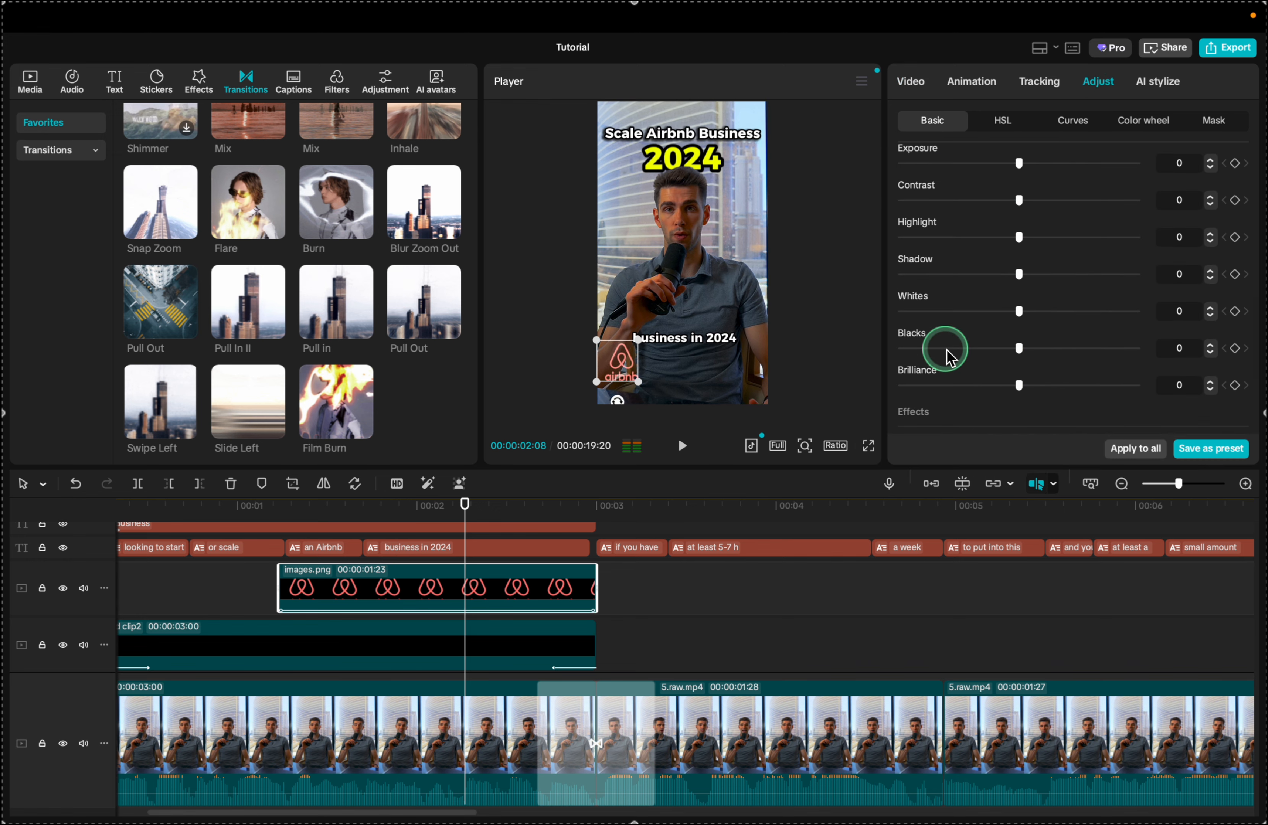
{"action": "scroll", "coordinate": [947, 356], "scroll_direction": "up", "scroll_amount": 6}
{"action": "left_click_drag", "start_coordinate": [1033, 332], "coordinate": [902, 324]}
{"action": "left_click_drag", "start_coordinate": [1019, 249], "coordinate": [1127, 250]}
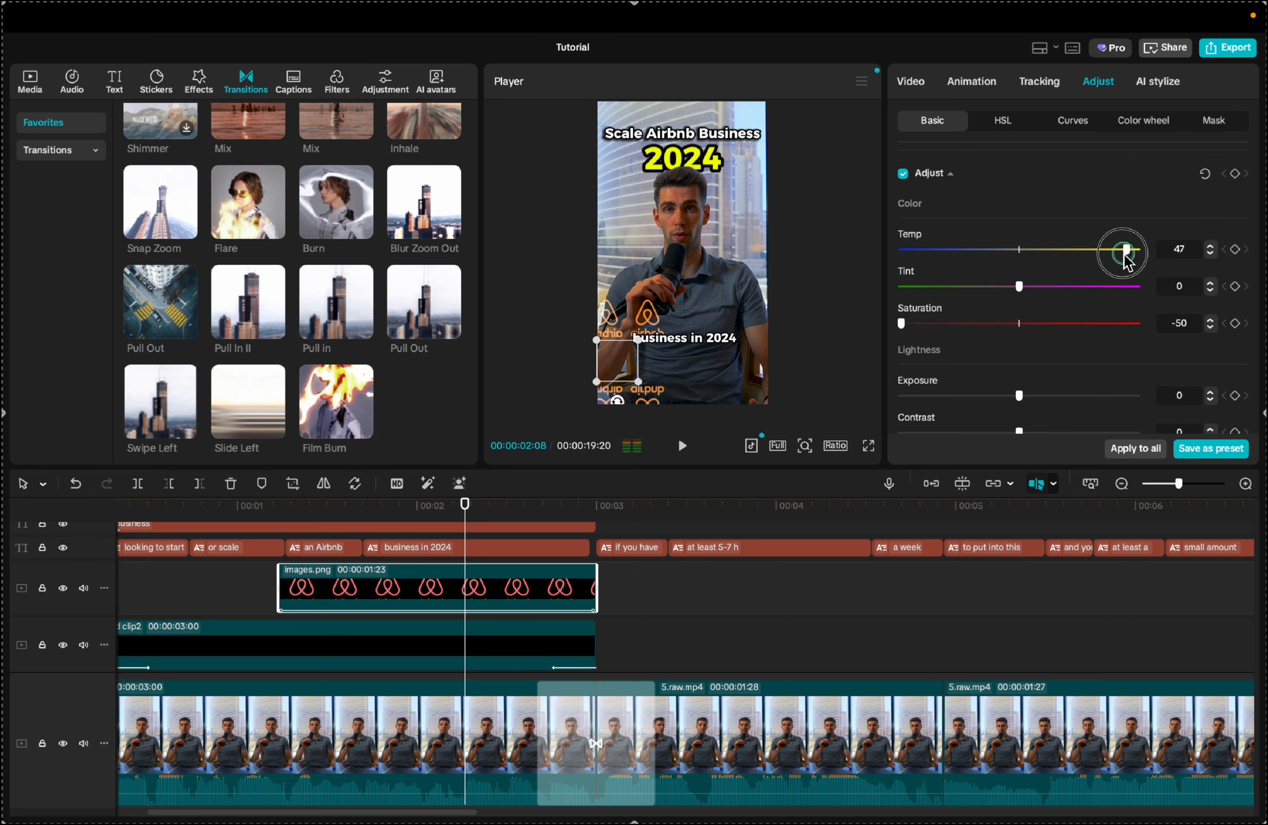
Shift the hue and saturation of individual color ranges of the Airbnb logo clip with the HSL adjustments.
{"action": "left_click", "coordinate": [1156, 126]}
{"action": "left_click", "coordinate": [1002, 121]}
{"action": "left_click", "coordinate": [1012, 197]}
{"action": "mouse_move", "coordinate": [1019, 243]}
{"action": "left_mouse_down"}
{"action": "mouse_move", "coordinate": [925, 246]}
{"action": "mouse_move", "coordinate": [1019, 255]}
{"action": "left_mouse_up"}
{"action": "left_click_drag", "start_coordinate": [1019, 313], "coordinate": [1155, 312]}
{"action": "left_click", "coordinate": [977, 195]}
{"action": "left_click", "coordinate": [943, 198]}
{"action": "left_click_drag", "start_coordinate": [1019, 242], "coordinate": [1147, 239]}
{"action": "left_click", "coordinate": [1047, 197]}
{"action": "left_click_drag", "start_coordinate": [1019, 242], "coordinate": [907, 242]}
{"action": "left_click", "coordinate": [932, 121]}
{"action": "scroll", "coordinate": [978, 289], "scroll_direction": "down", "scroll_amount": 5}
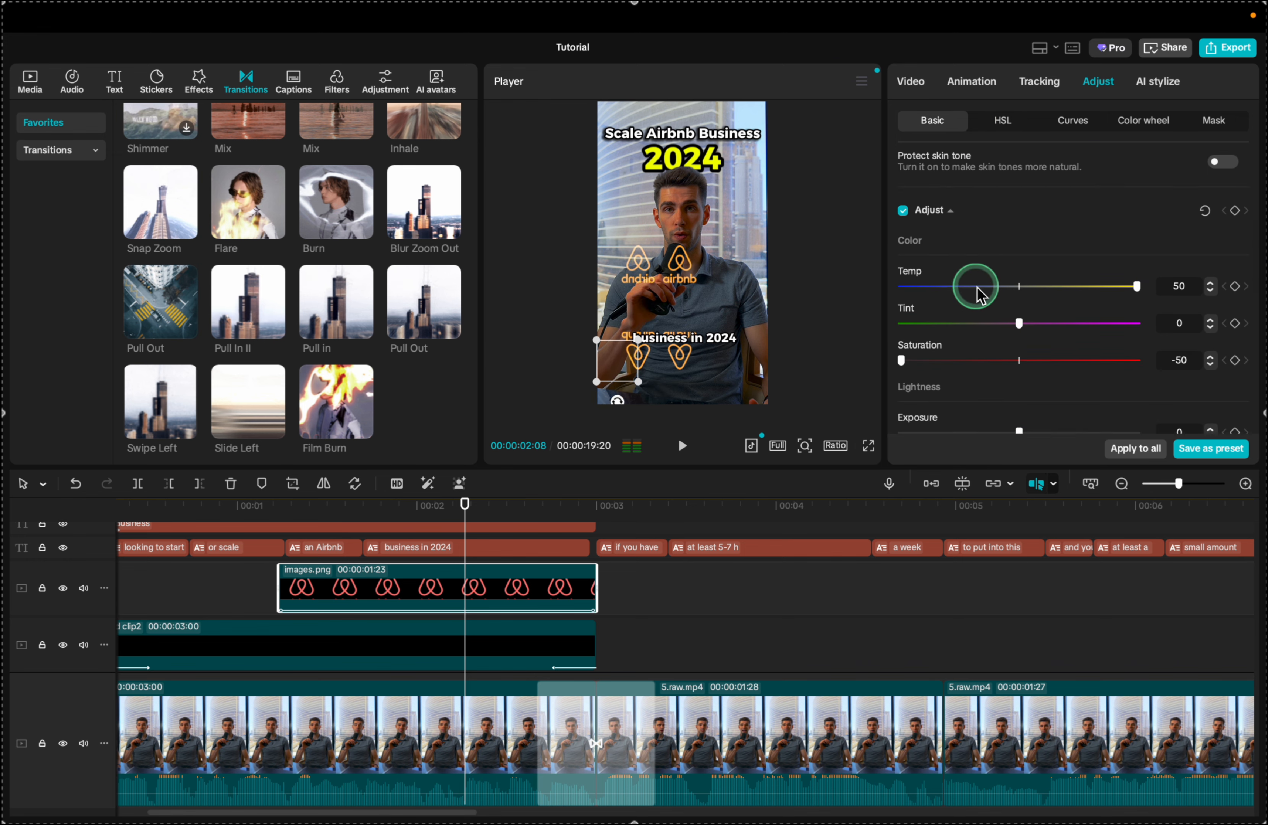
{"action": "scroll", "coordinate": [375, 590], "scroll_direction": "up", "scroll_amount": 2}
Play back the recolored logo, the transition and the captions that follow the first cut.
{"action": "left_click", "coordinate": [215, 508]}
{"action": "key", "text": "space"}
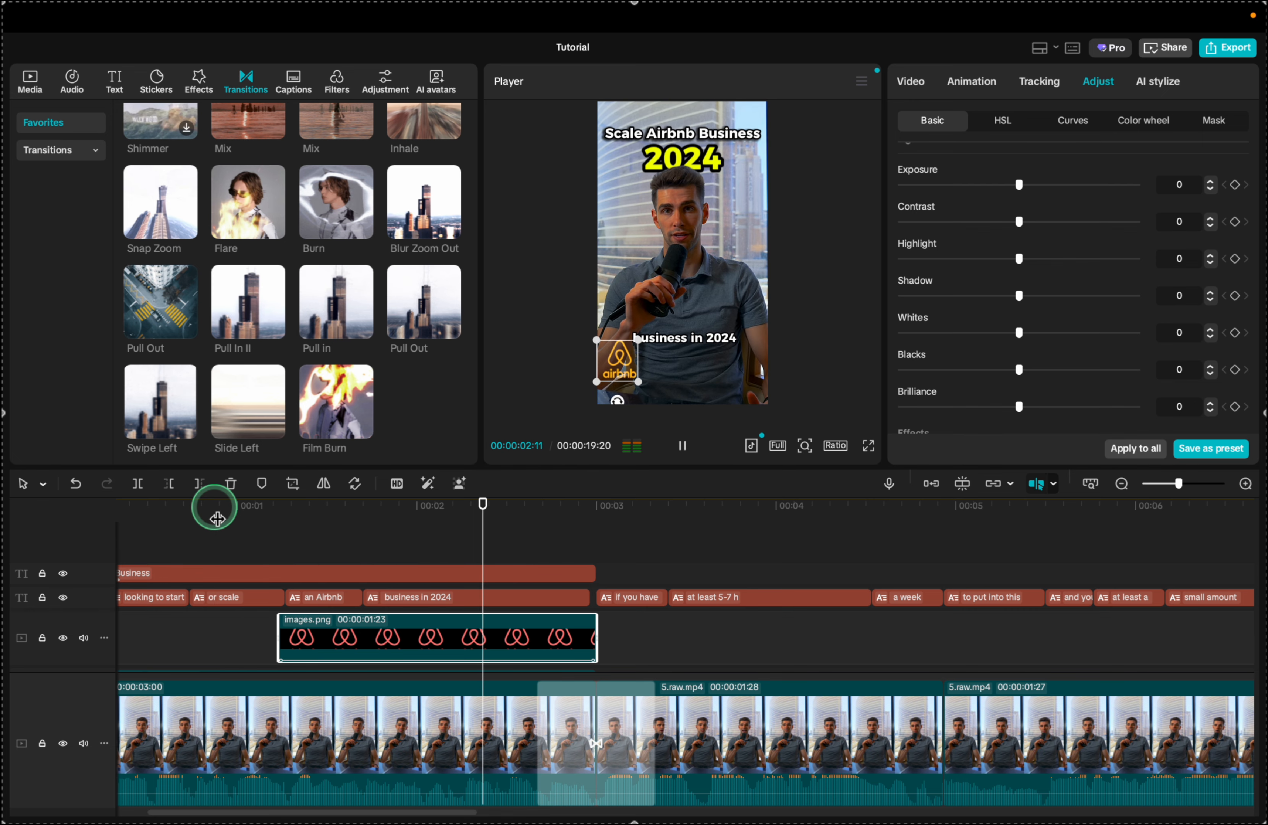
{"action": "key", "text": "space"}
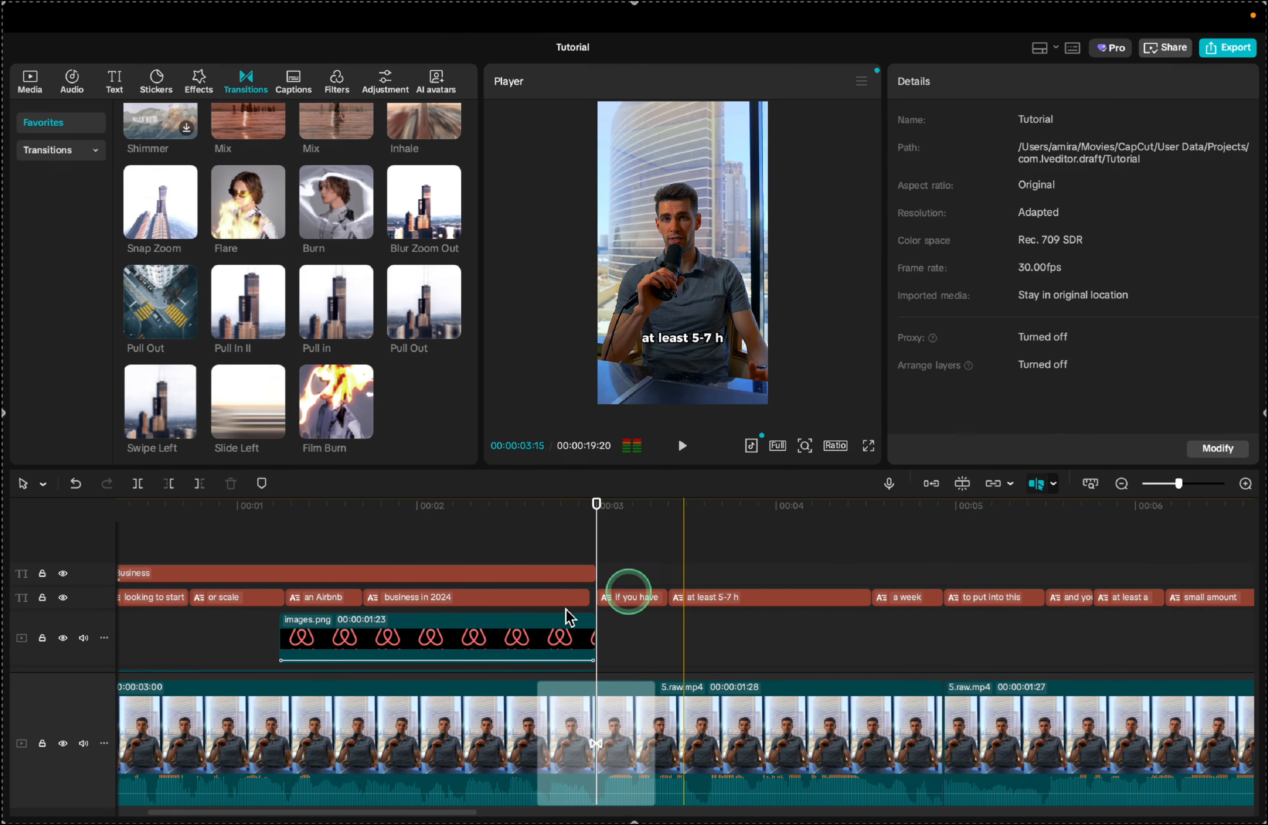
{"action": "scroll", "coordinate": [730, 750], "scroll_direction": "right", "scroll_amount": 3}
{"action": "scroll", "coordinate": [730, 750], "scroll_direction": "left", "scroll_amount": 3}
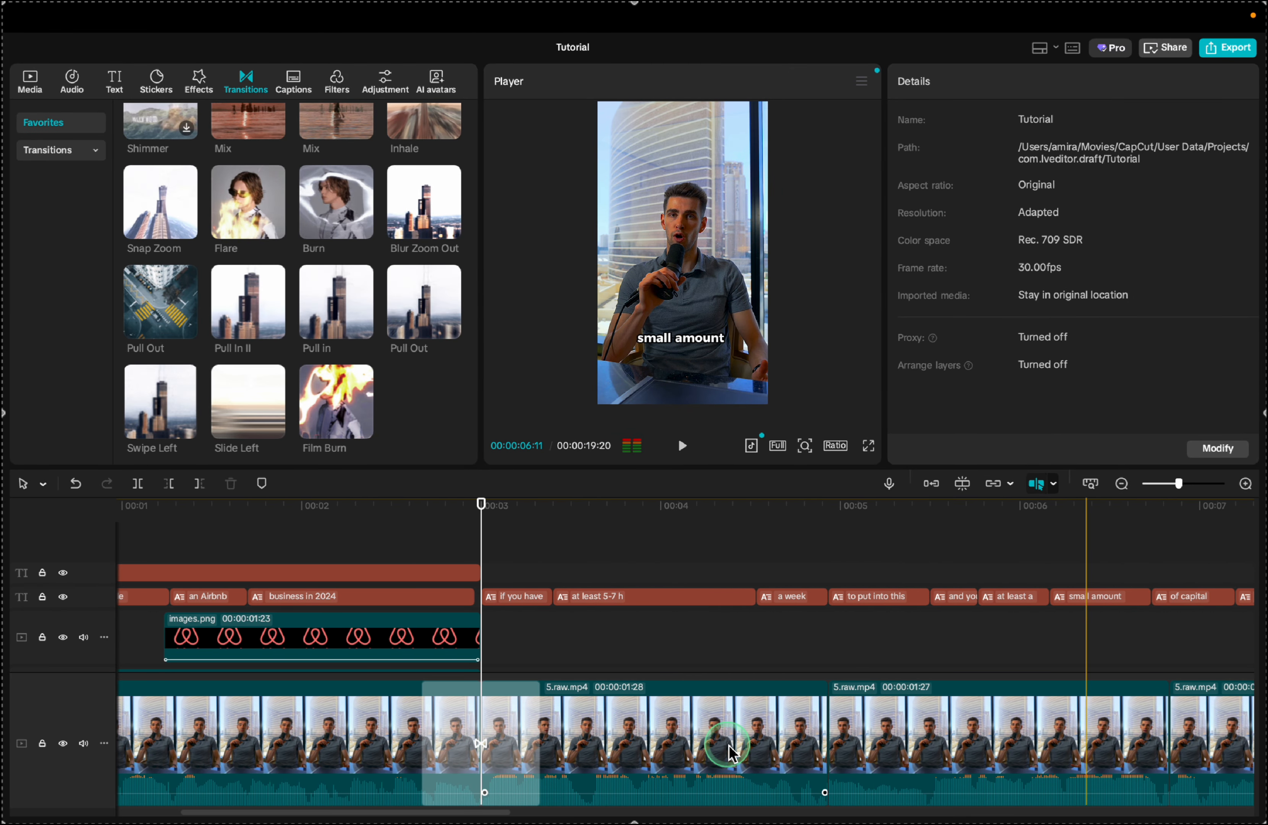
{"action": "key", "text": "space"}
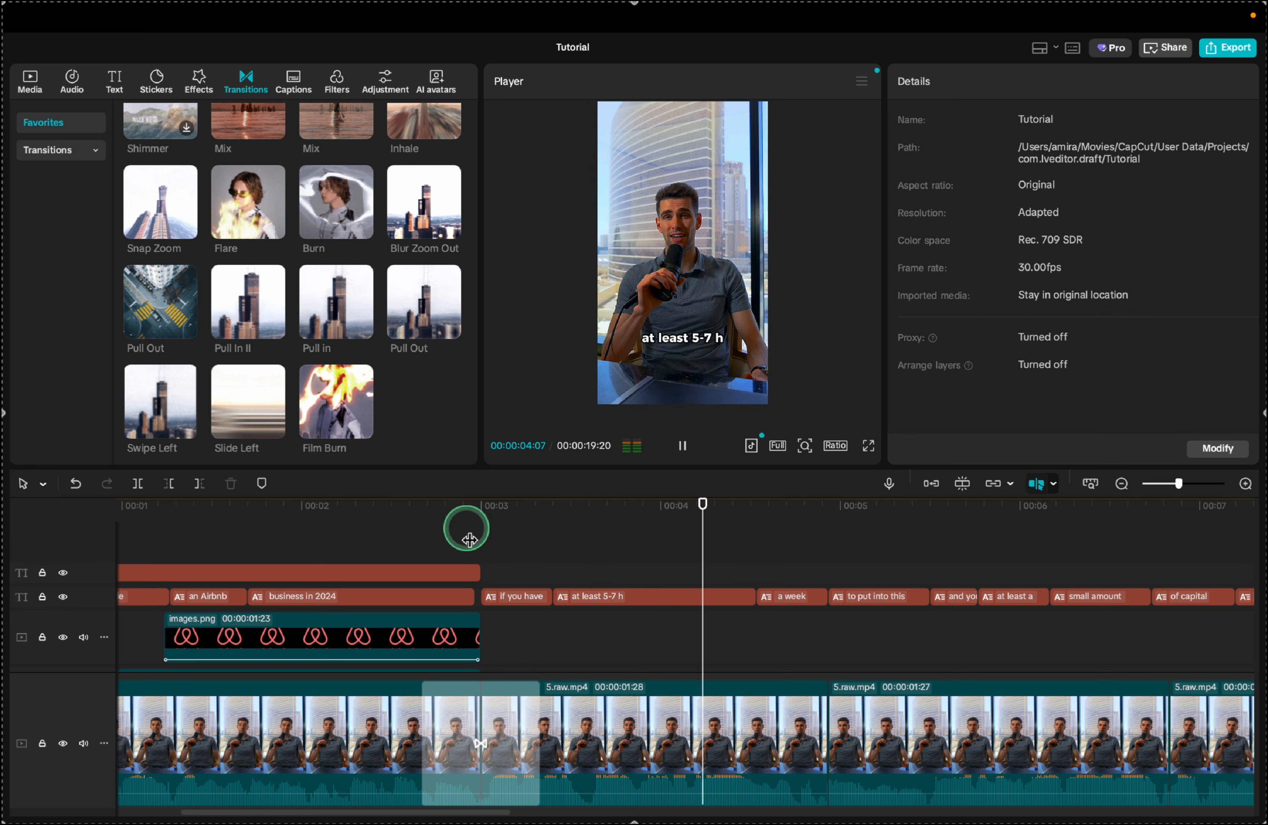
{"action": "key", "text": "space"}
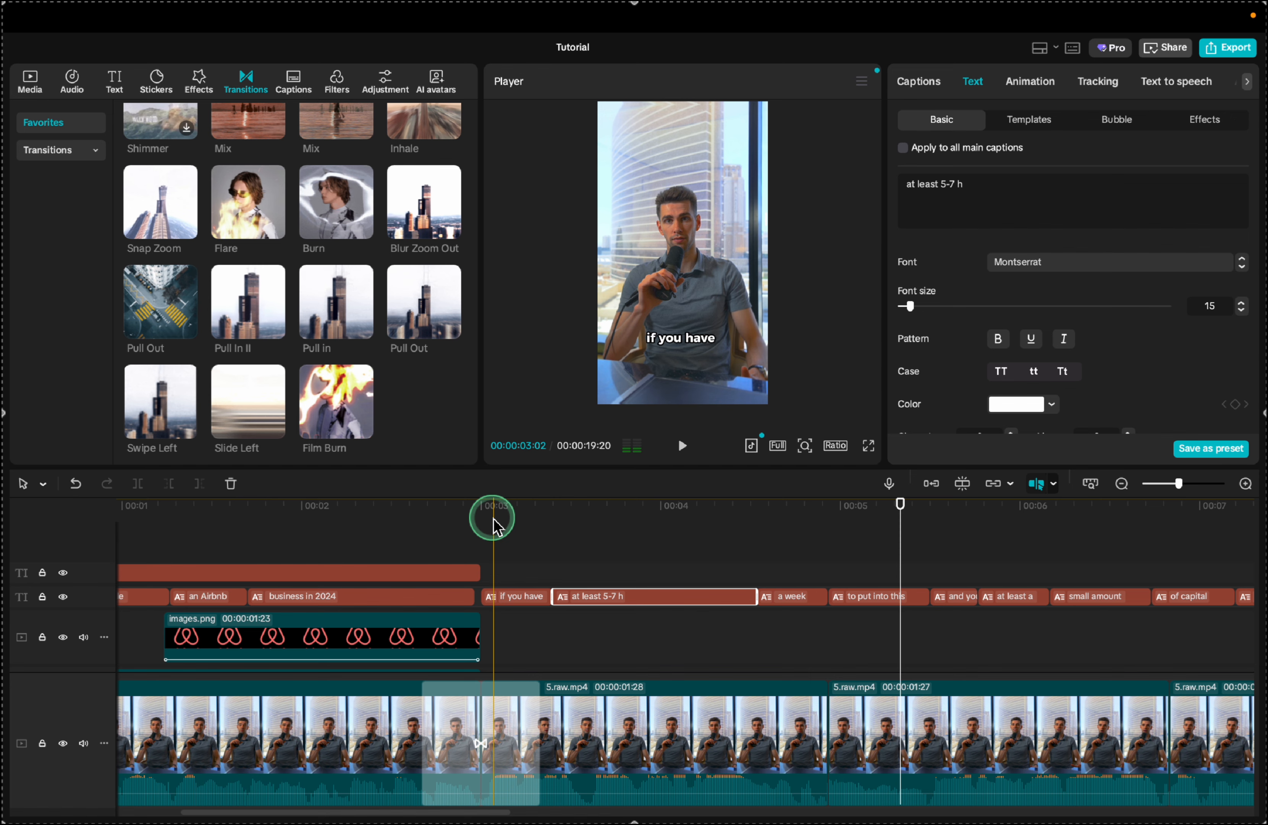
Split the "at least 5-7 h" caption into two captions, "at least" and "5-7 h".
{"action": "left_click", "coordinate": [919, 81]}
{"action": "left_click", "coordinate": [967, 159]}
{"action": "key", "text": "Return"}
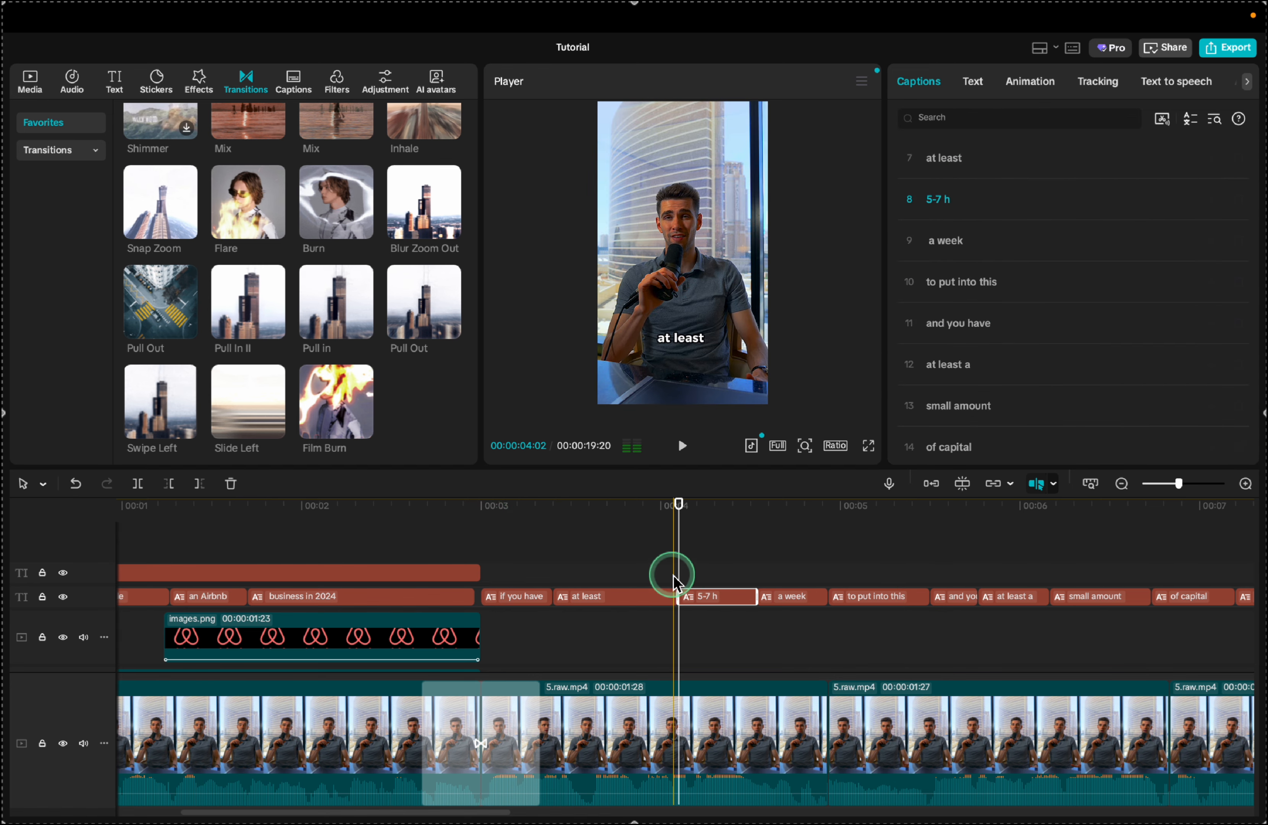
Trim the "at least" caption to end at 00:00:03:20, extend the start of "5-7 h" back to that point, and preview the timing.
{"action": "key", "text": "space"}
{"action": "key", "text": "space"}
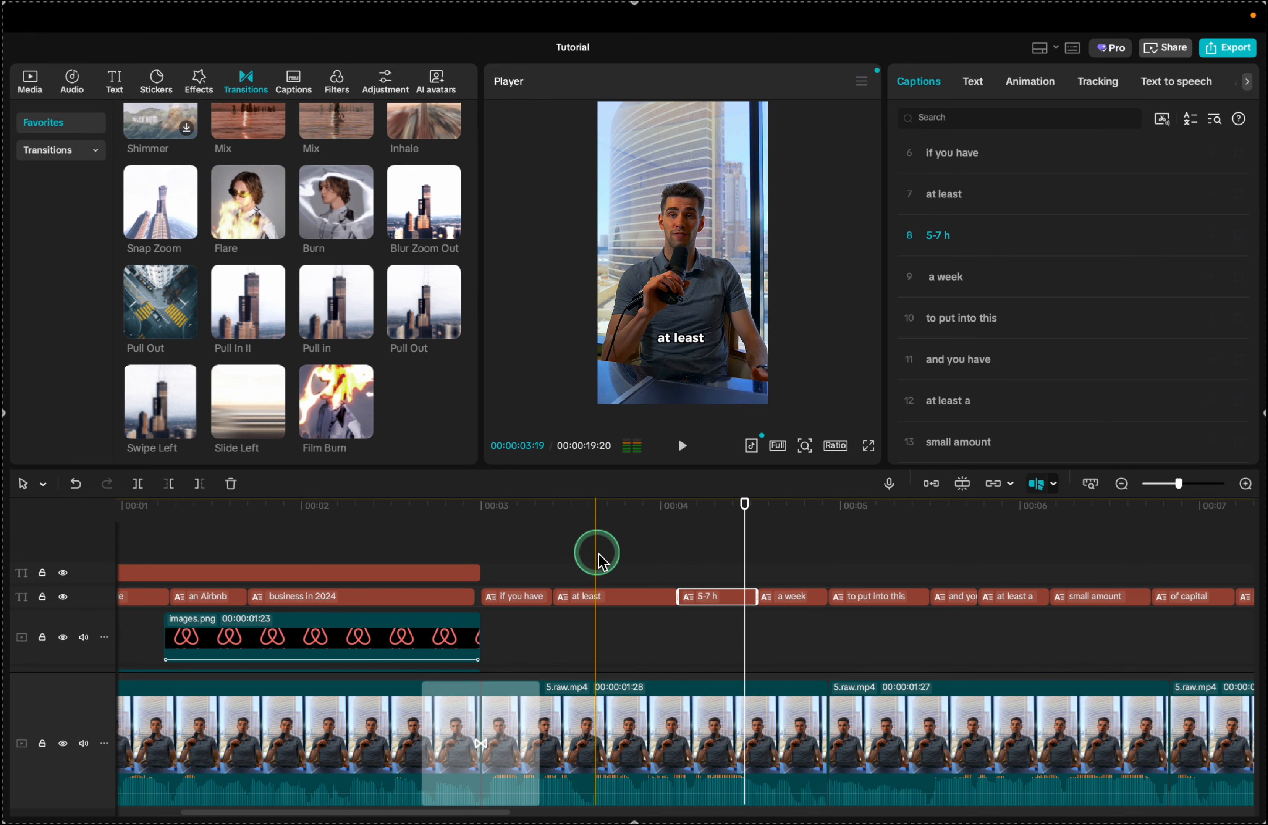
{"action": "key", "text": "space"}
{"action": "key", "text": "space"}
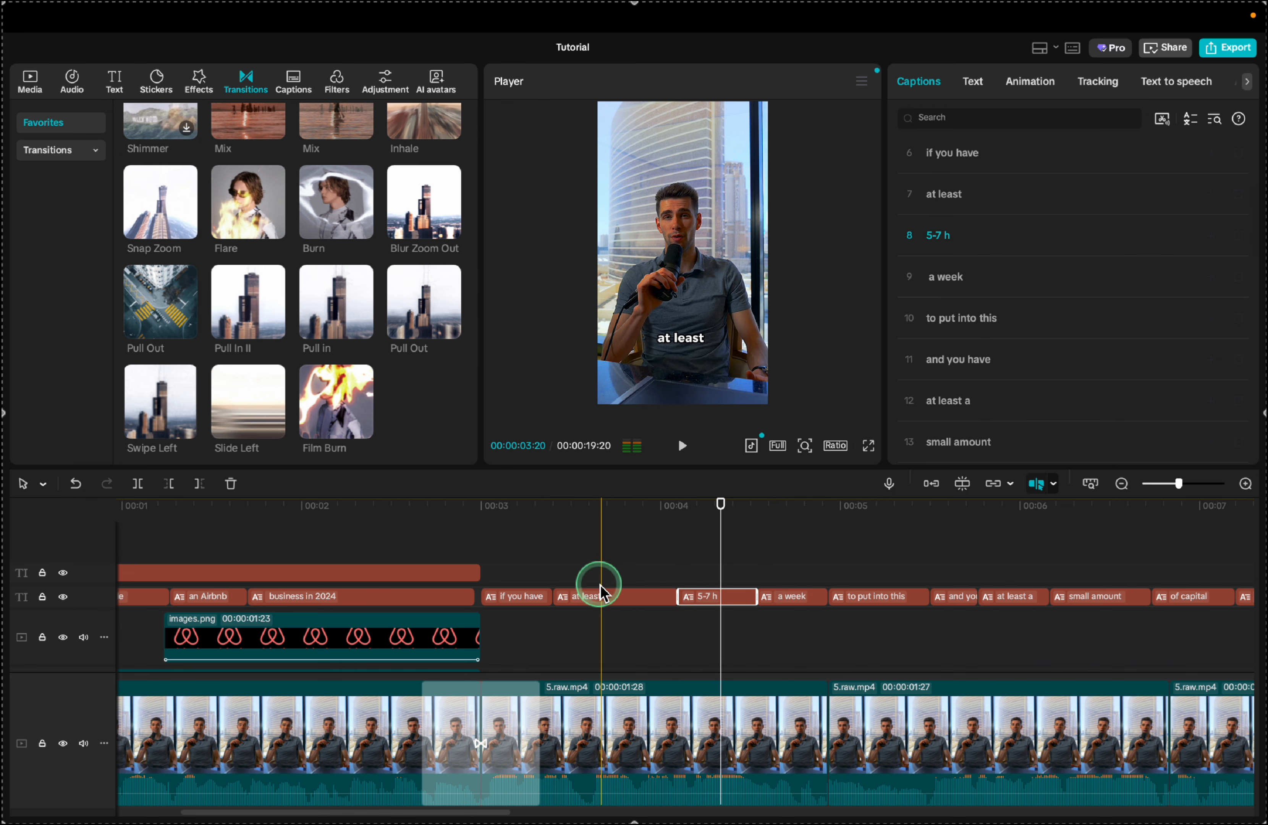
{"action": "left_click", "coordinate": [599, 591]}
{"action": "key", "text": "super+b"}
{"action": "key", "text": "Delete"}
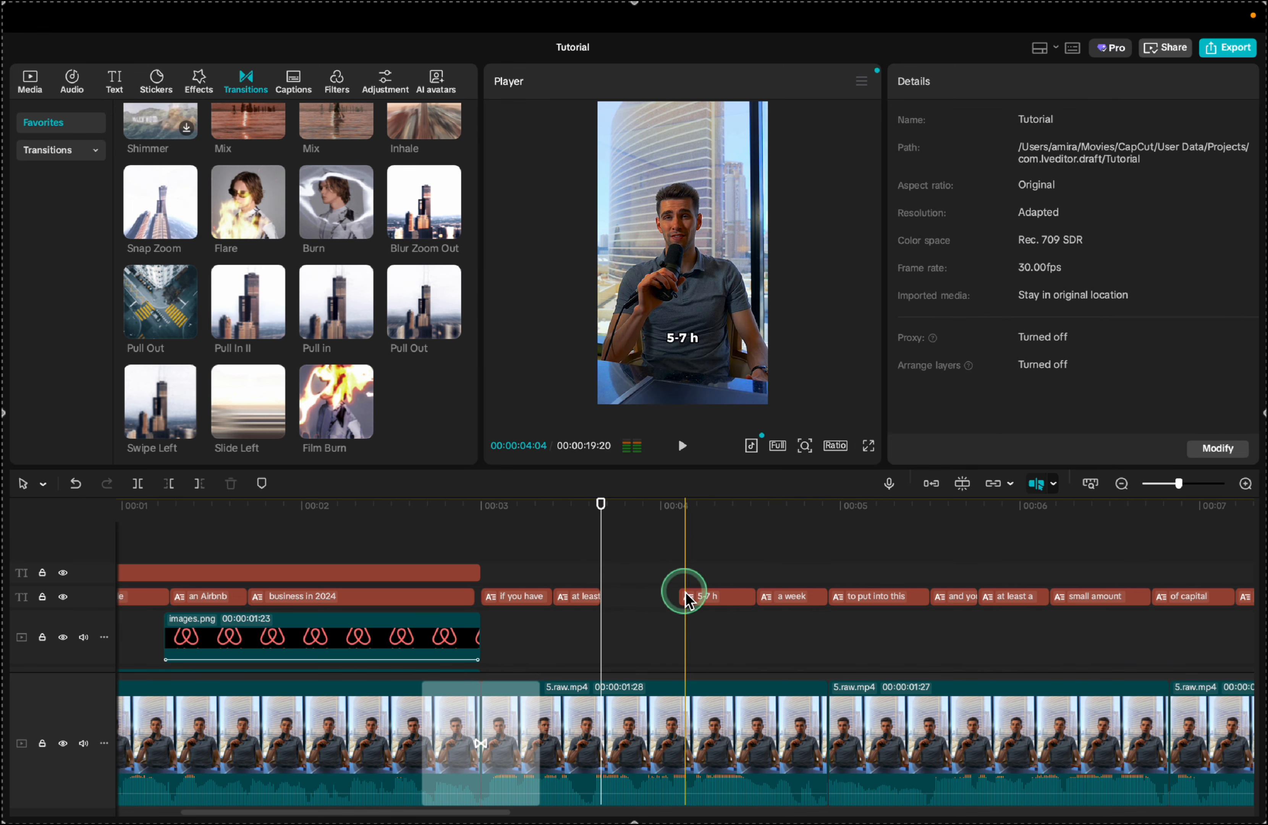
{"action": "left_click_drag", "start_coordinate": [680, 595], "coordinate": [600, 595]}
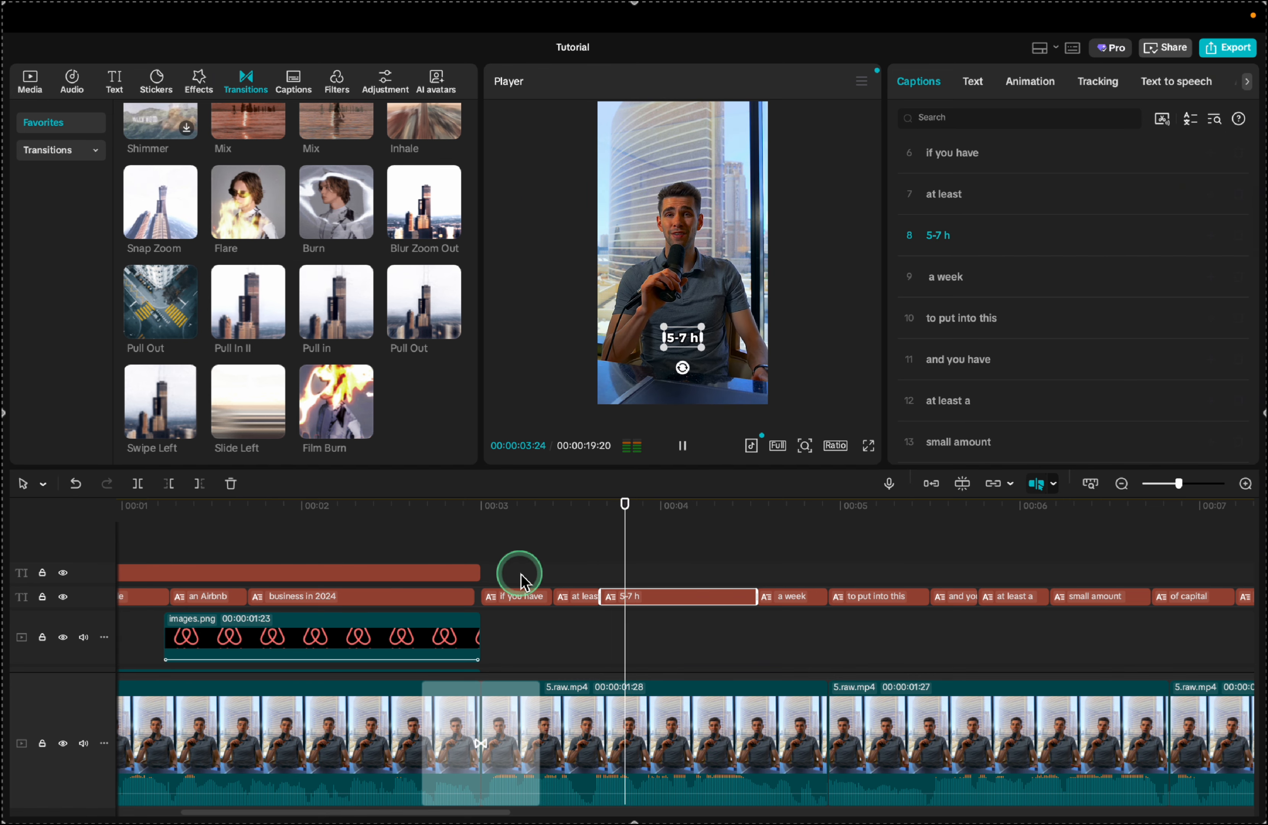
{"action": "key", "text": "space"}
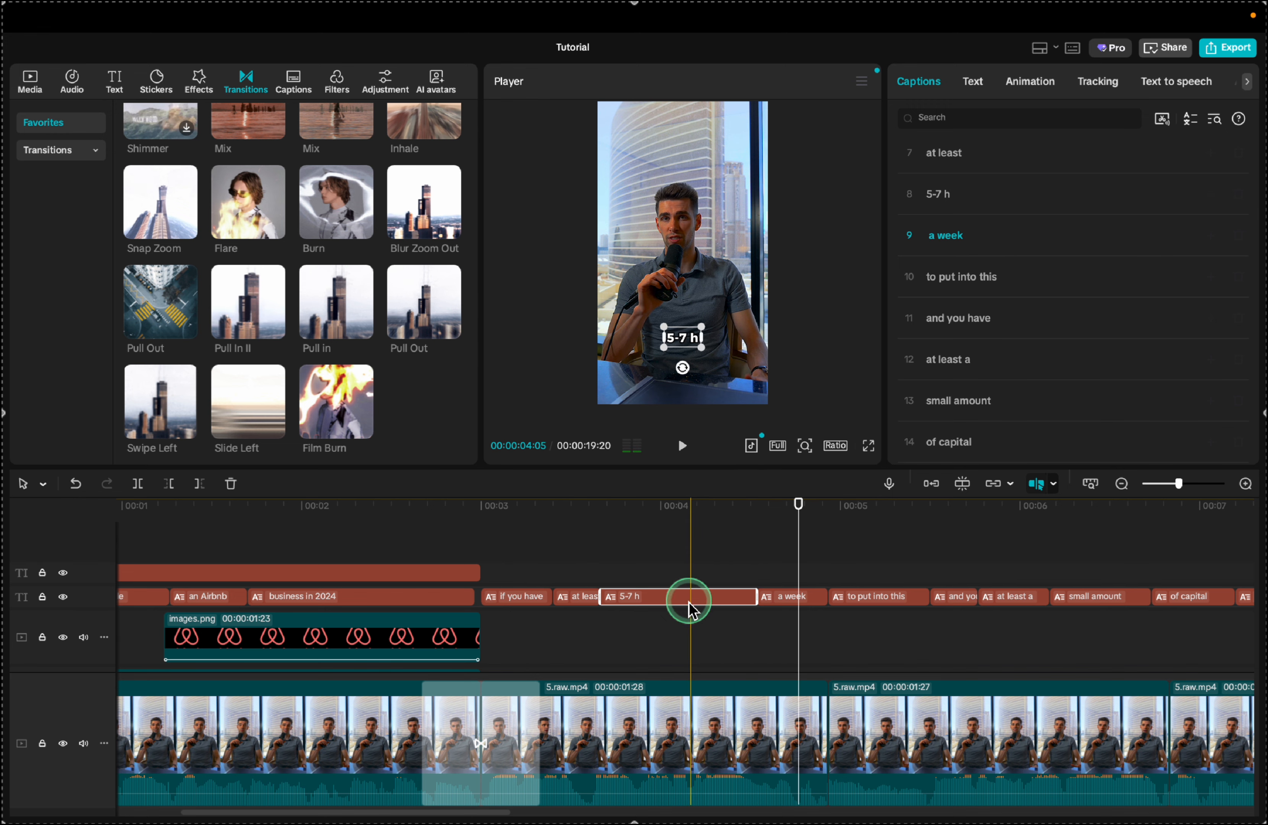
Bring up the full set of preset text styles for the "5-7 h" caption.
{"action": "left_click", "coordinate": [972, 83]}
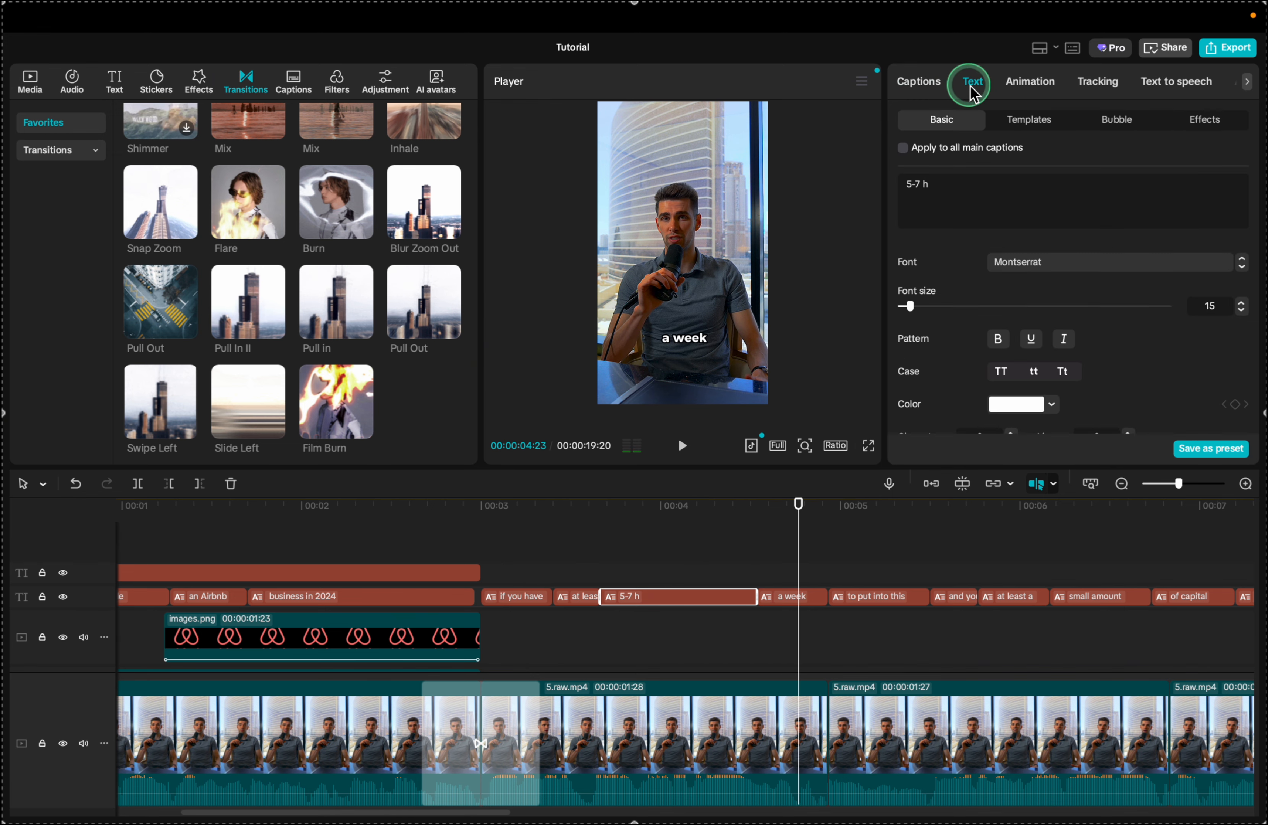
{"action": "left_click", "coordinate": [685, 506]}
{"action": "scroll", "coordinate": [997, 392], "scroll_direction": "down", "scroll_amount": 5}
{"action": "scroll", "coordinate": [996, 396], "scroll_direction": "down", "scroll_amount": 2}
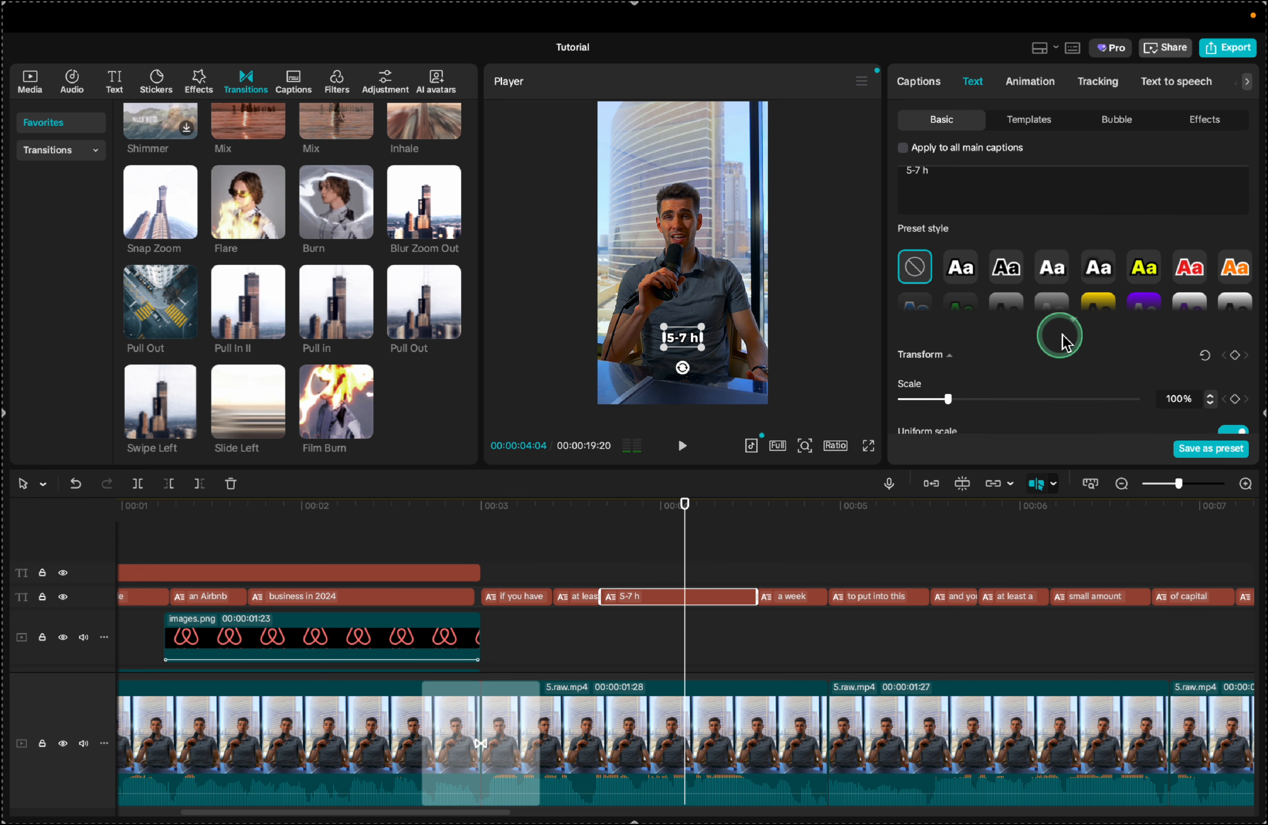
{"action": "left_click", "coordinate": [1068, 326]}
Try several text templates on the "5-7 h" caption, including the handwritten and yellow ones.
{"action": "left_click", "coordinate": [1029, 119]}
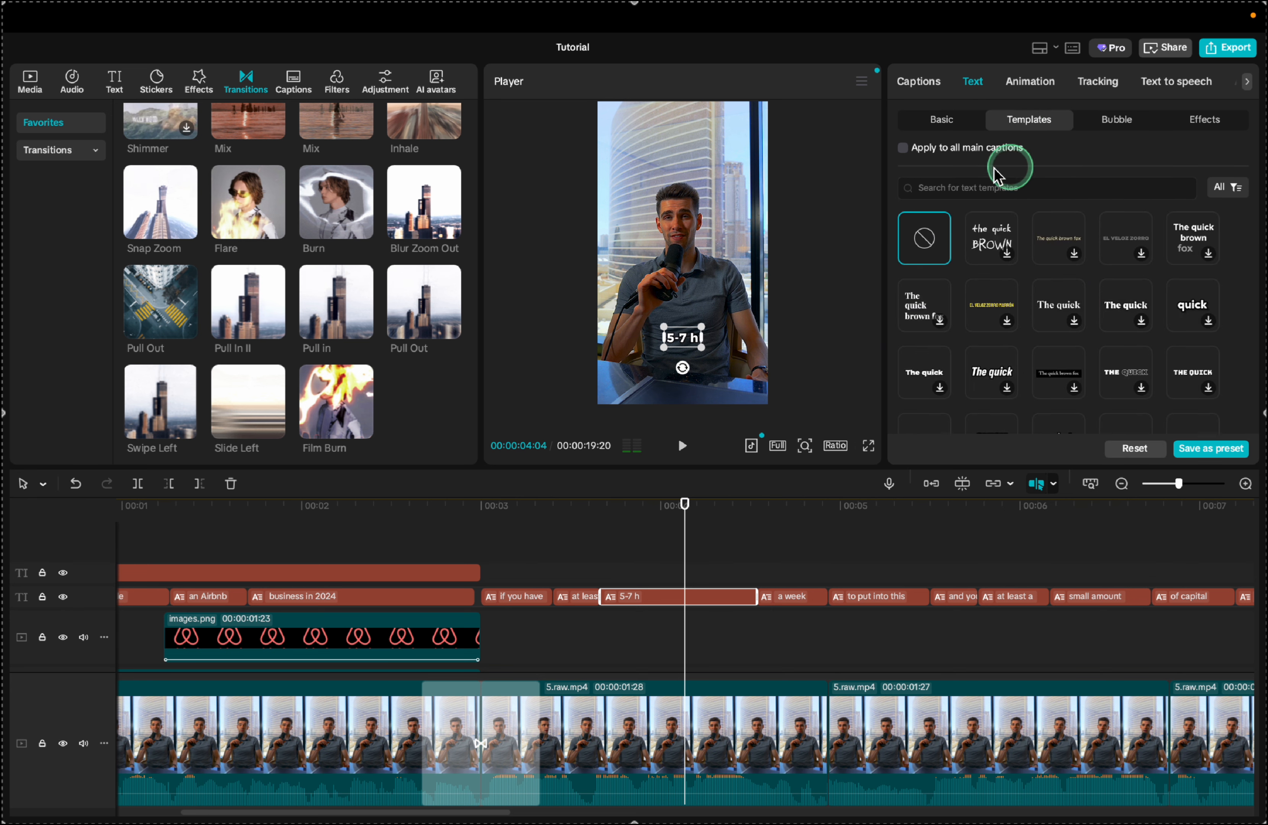
{"action": "left_click", "coordinate": [984, 239]}
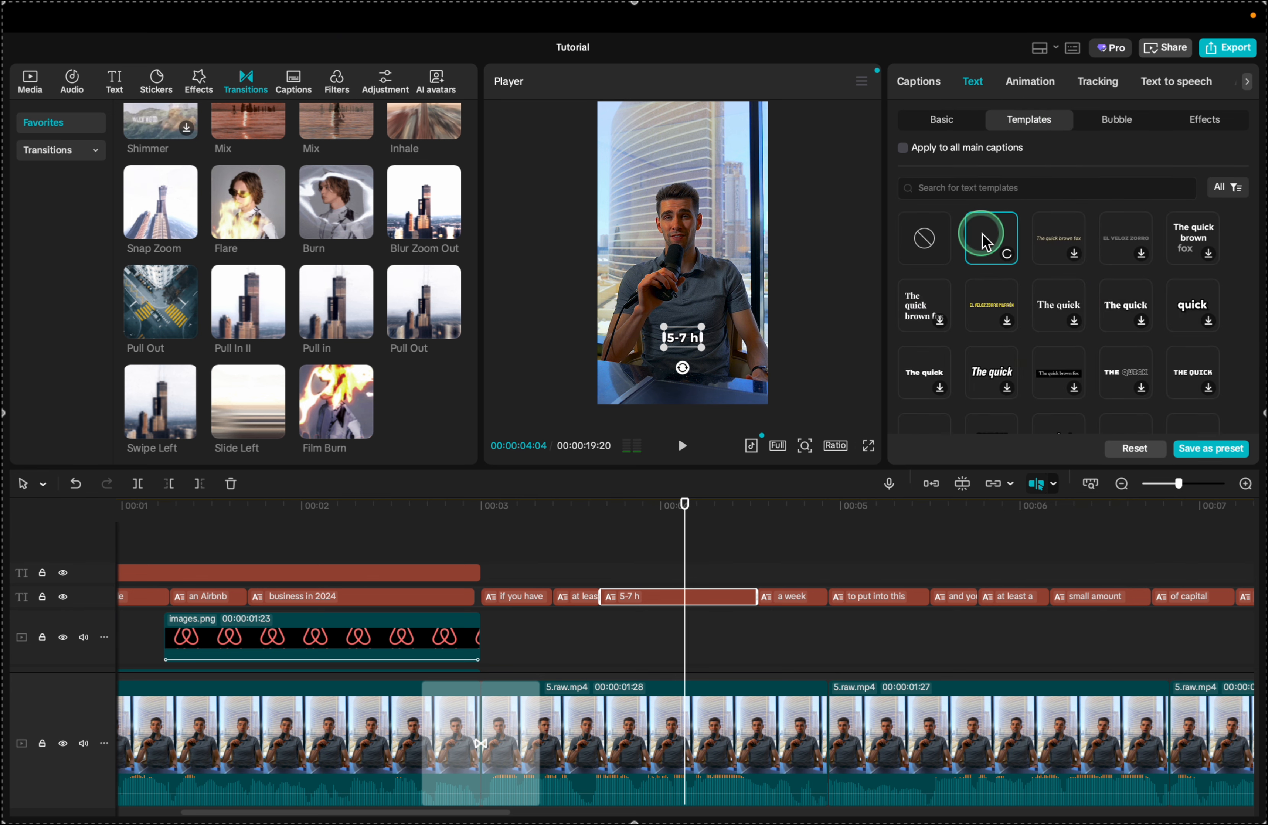
{"action": "left_click", "coordinate": [1063, 242]}
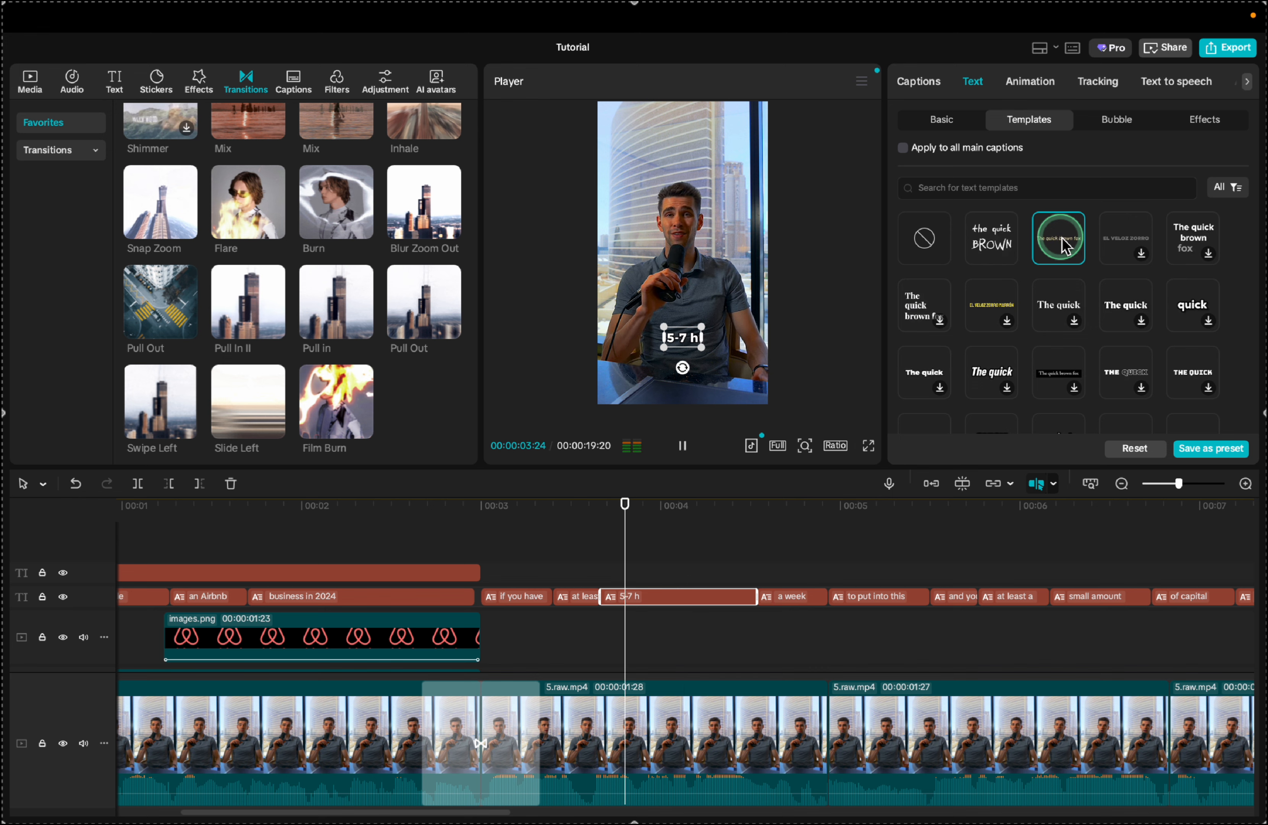
{"action": "left_click", "coordinate": [987, 310]}
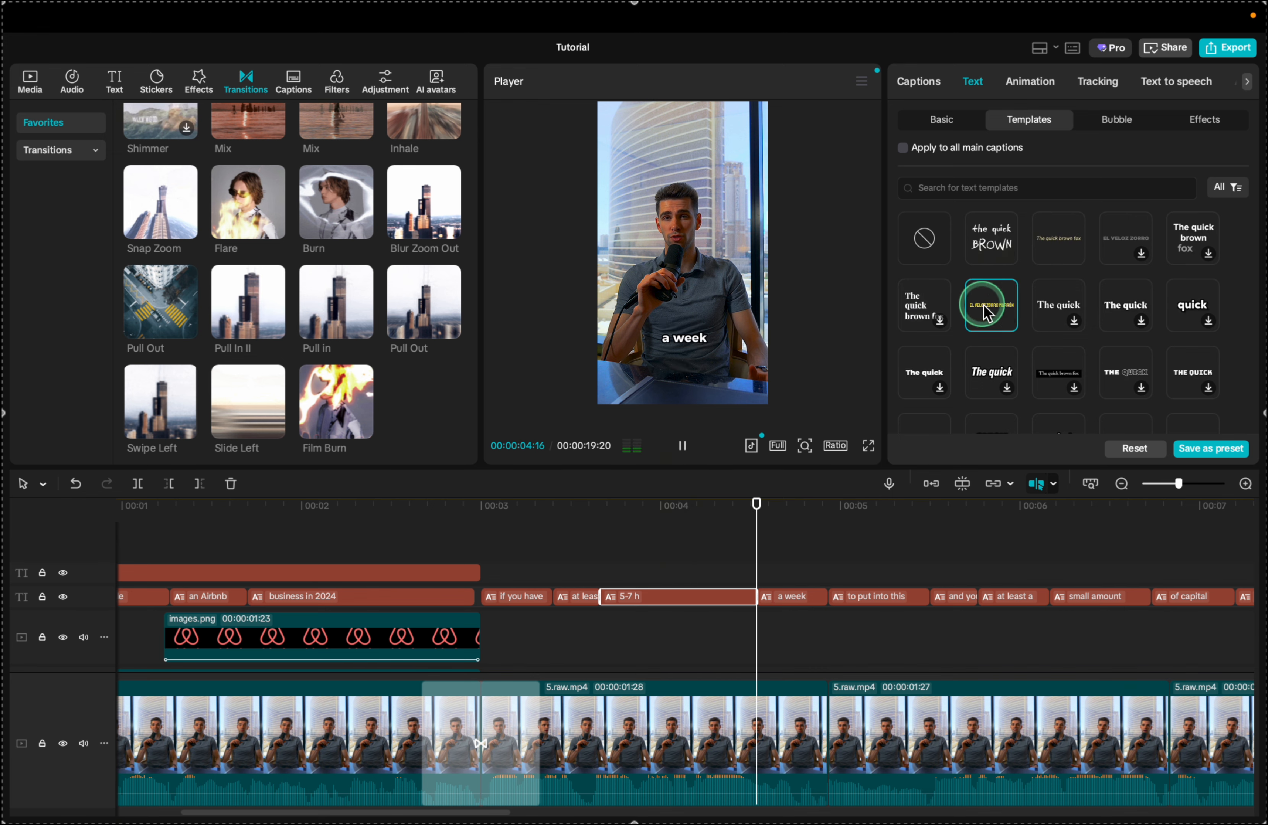
{"action": "left_click", "coordinate": [1006, 358]}
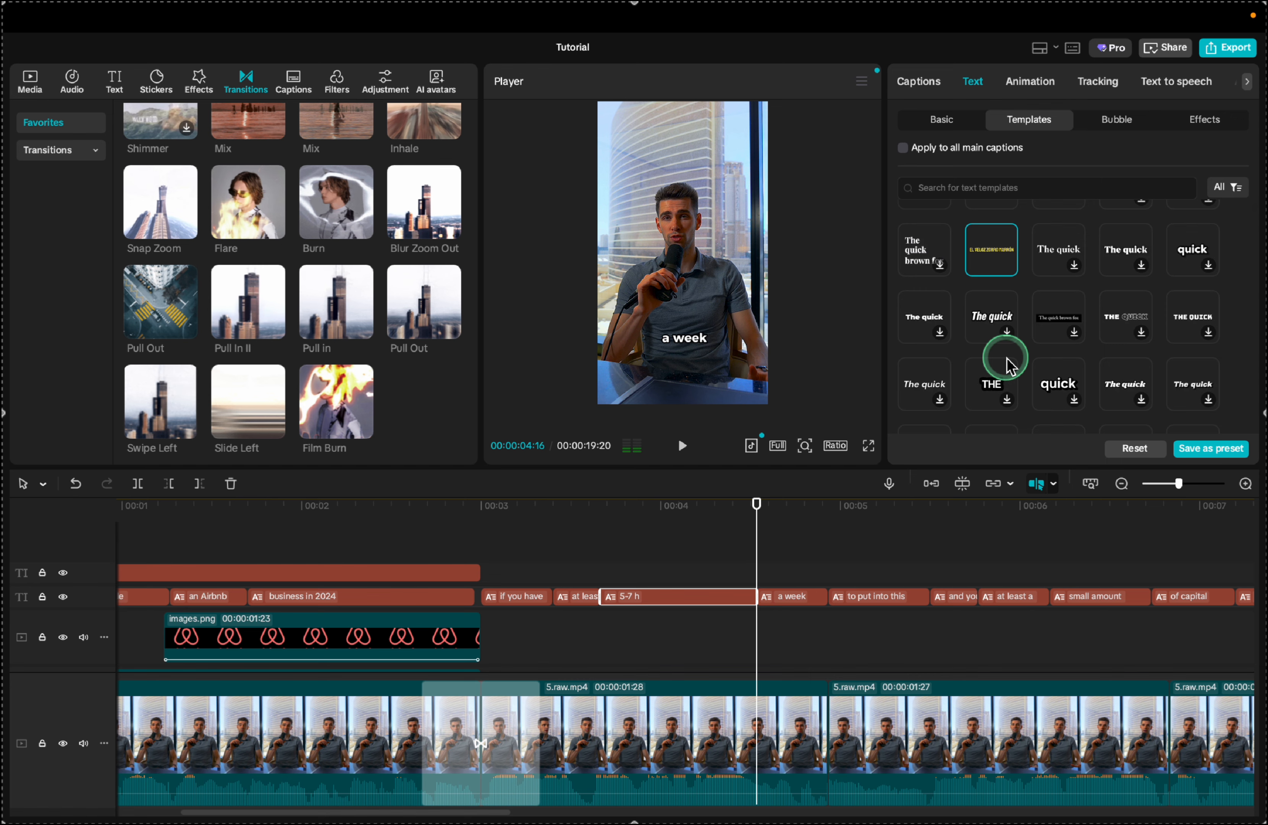
Apply the yellow preset style with a black outline to the "5-7 h" caption and check it in the frame.
{"action": "left_click", "coordinate": [941, 118]}
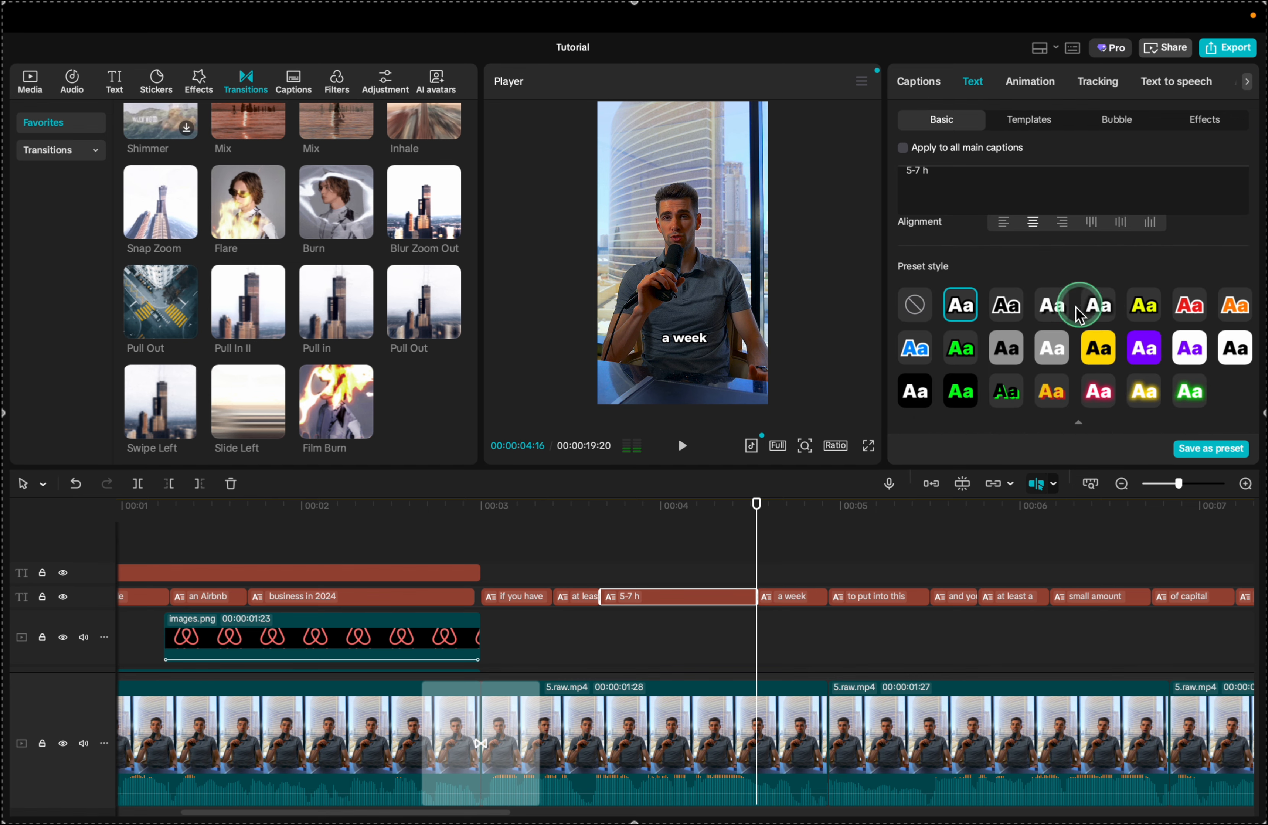
{"action": "left_click", "coordinate": [1144, 311]}
{"action": "left_click", "coordinate": [643, 552]}
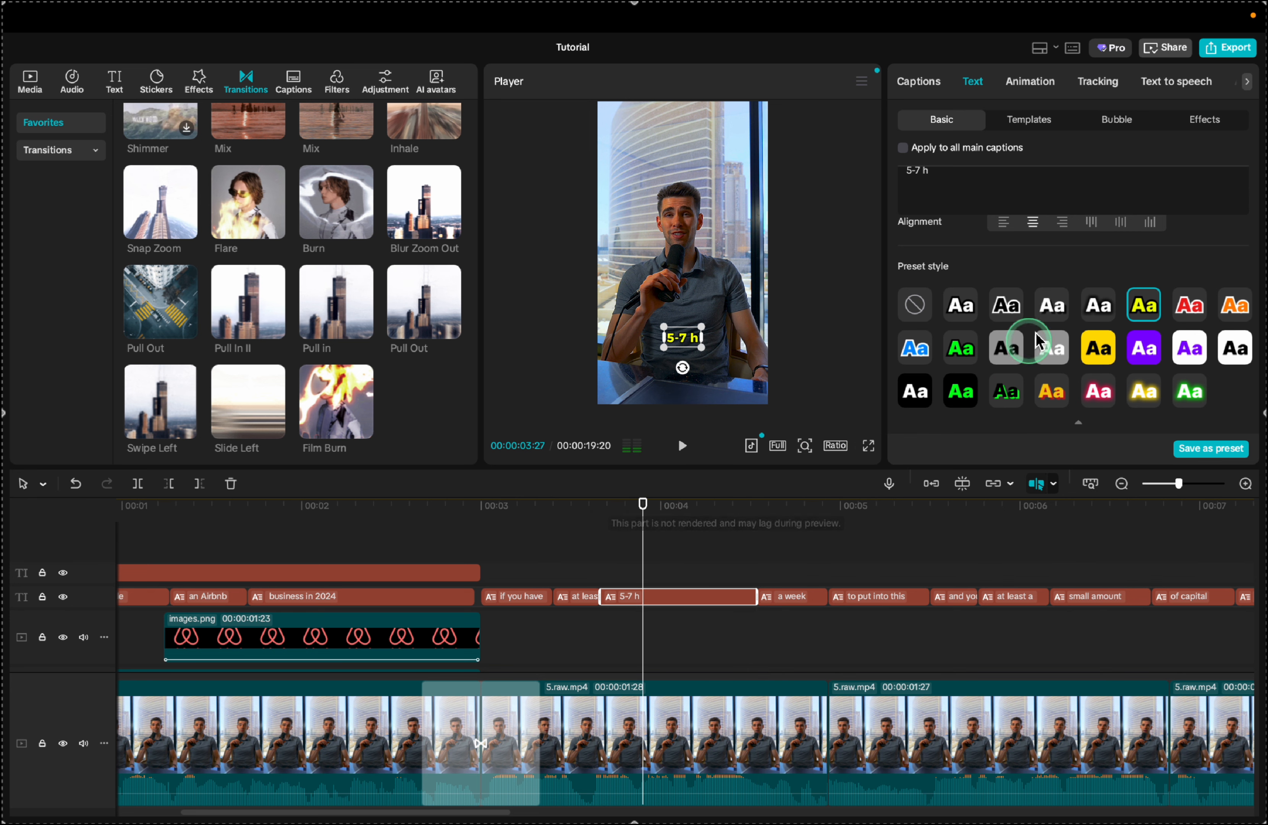
{"action": "left_click", "coordinate": [960, 110]}
{"action": "left_click", "coordinate": [918, 81]}
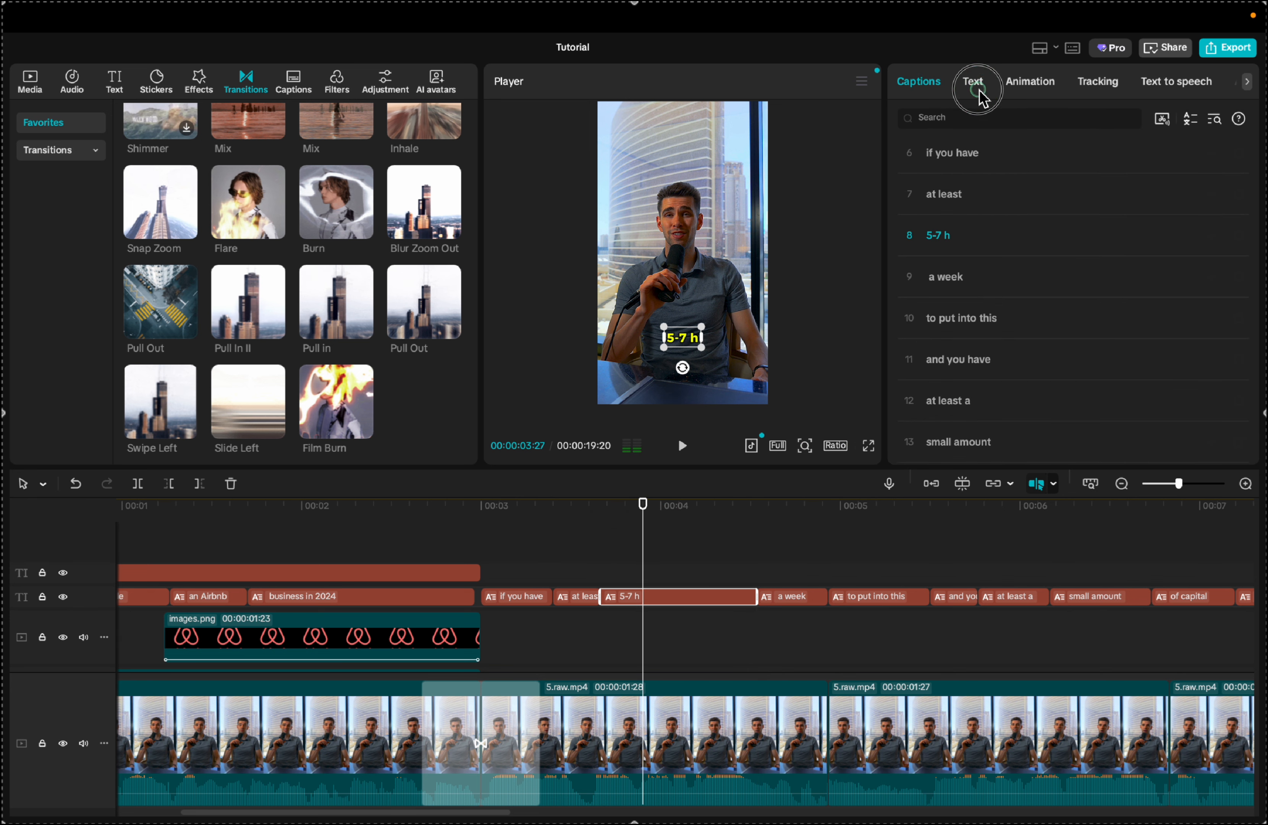
Set the font size of the "5-7 h" caption to 30.
{"action": "left_click", "coordinate": [972, 80]}
{"action": "left_click", "coordinate": [1222, 306]}
{"action": "type", "text": "30"}
{"action": "key", "text": "Return"}
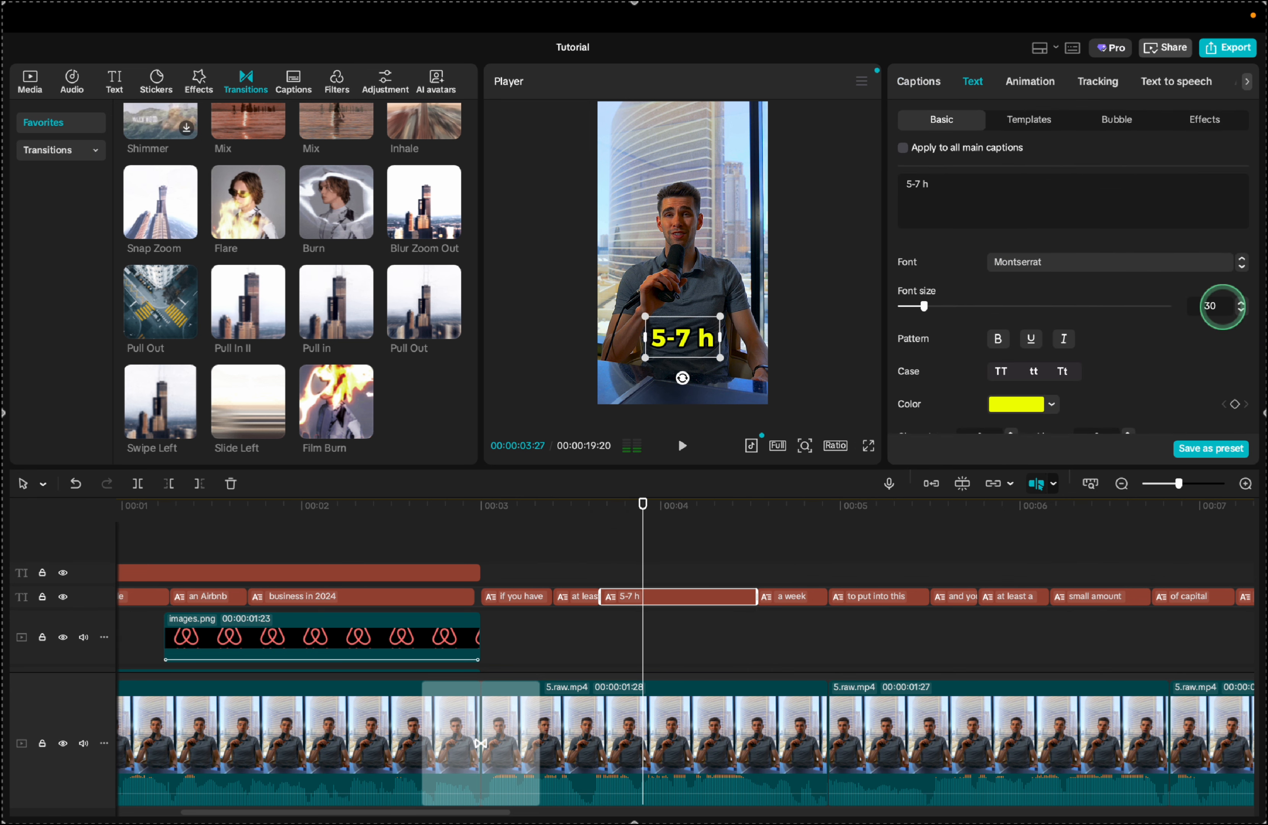
{"action": "scroll", "coordinate": [998, 356], "scroll_direction": "down", "scroll_amount": 3}
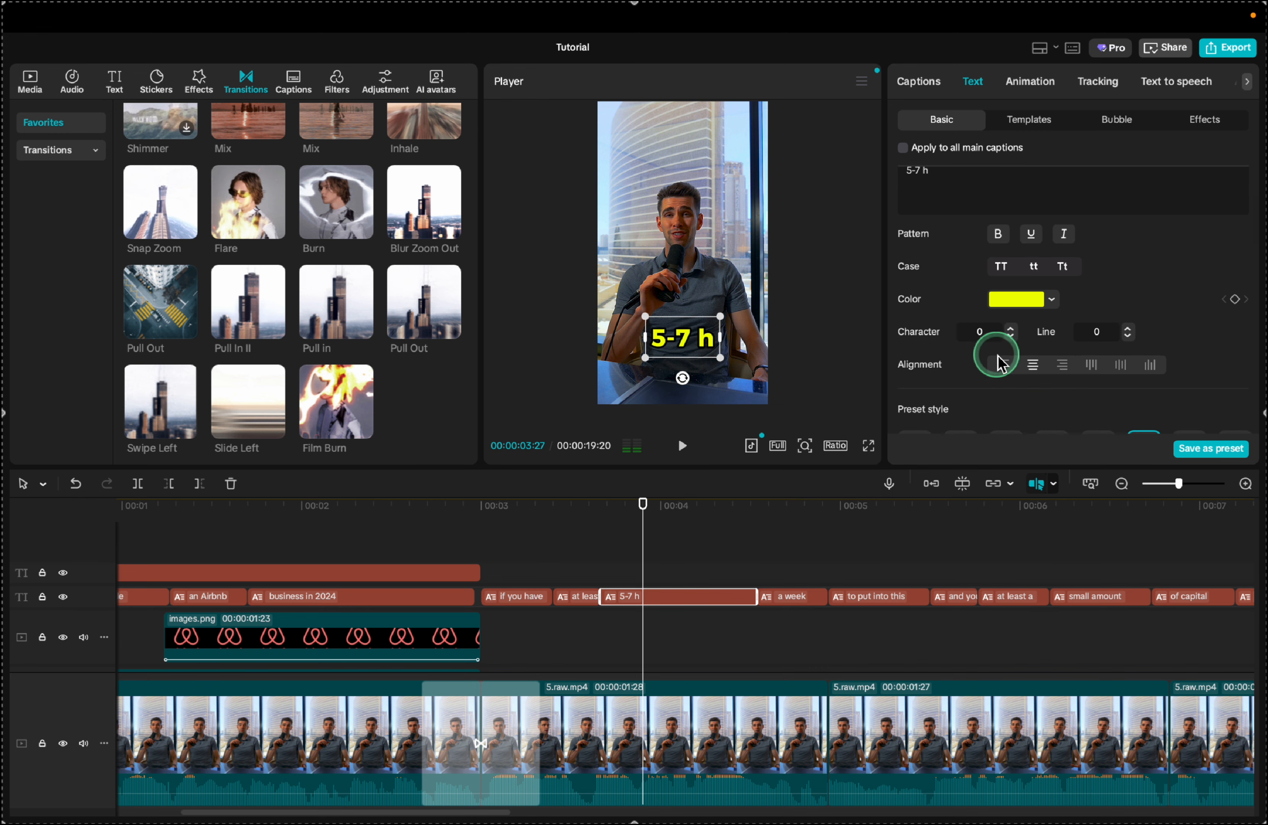
Give the "5-7 h" caption the Open entrance animation and the Pulse loop animation from the favorites.
{"action": "left_click", "coordinate": [1026, 96]}
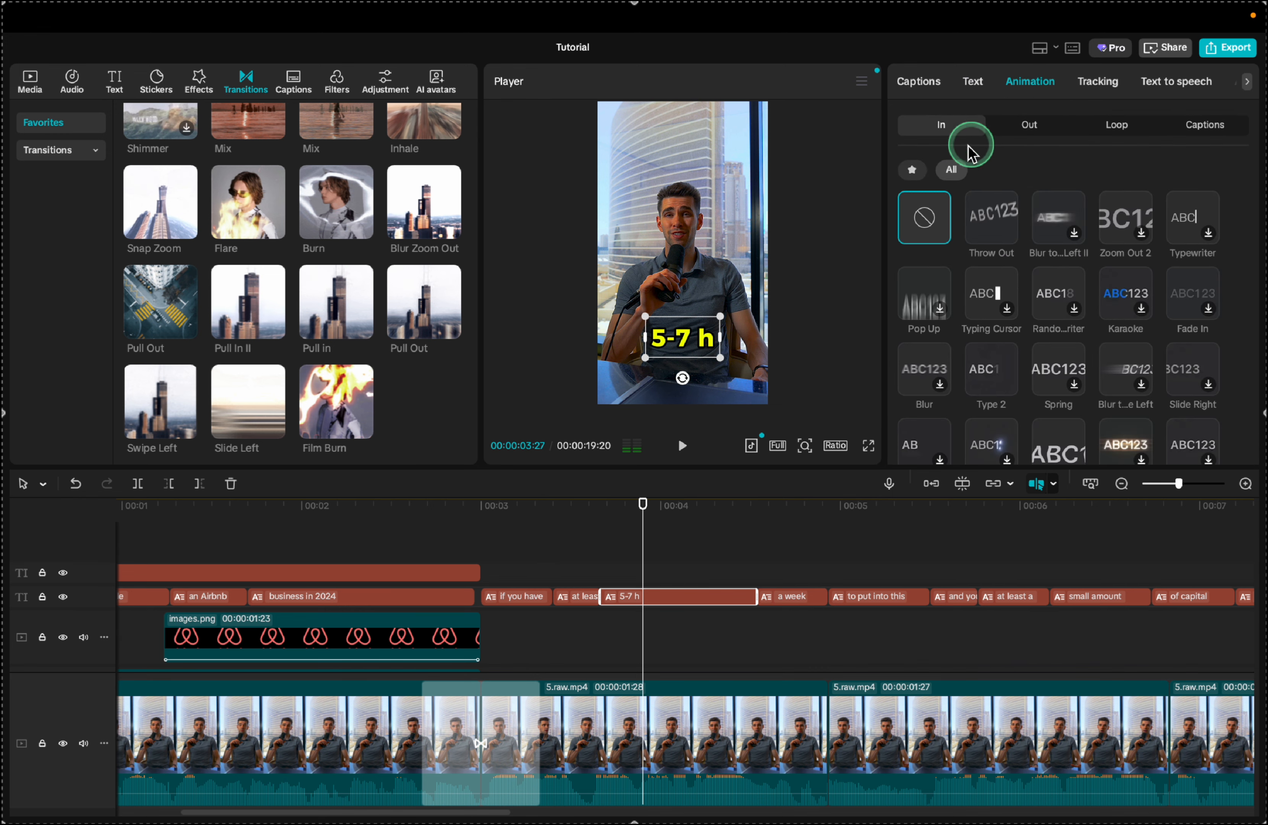
{"action": "left_click", "coordinate": [911, 169]}
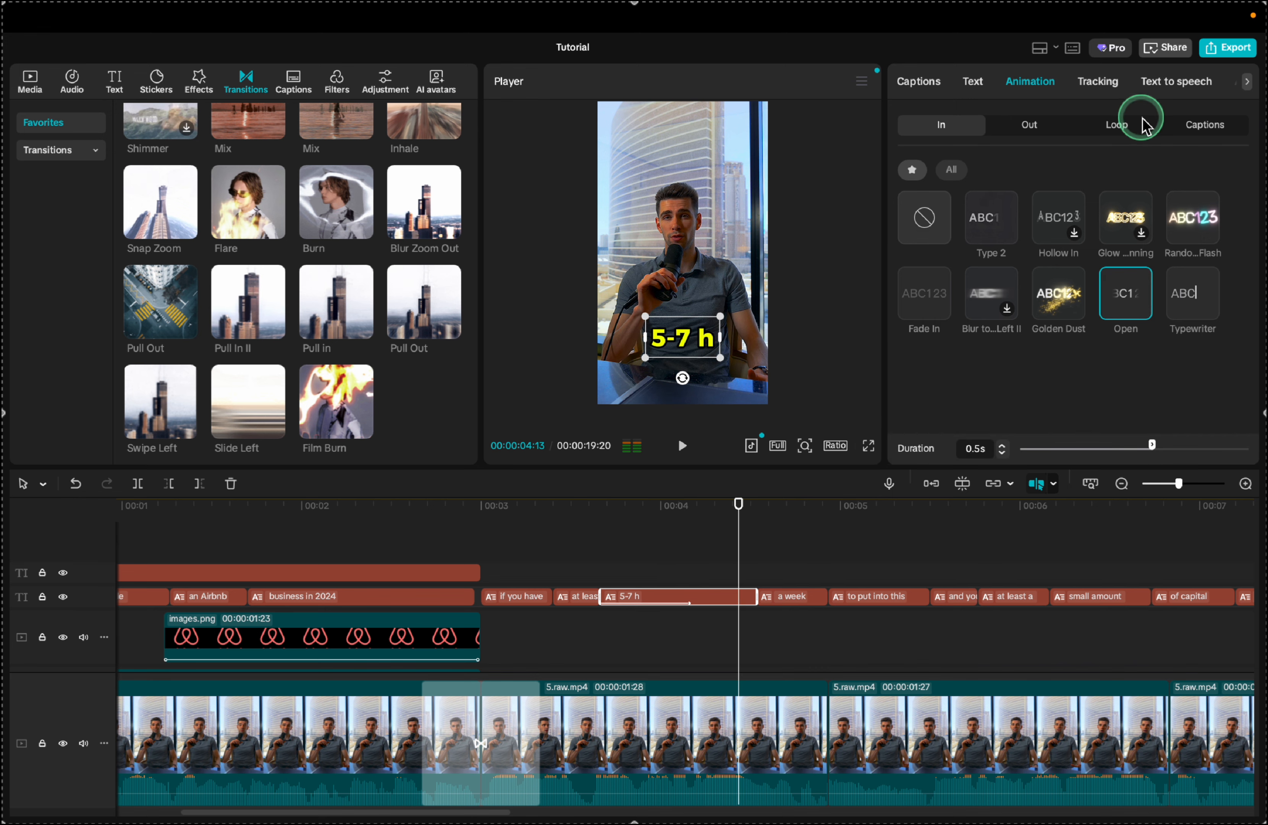
{"action": "left_click", "coordinate": [1129, 127]}
{"action": "left_click", "coordinate": [911, 169]}
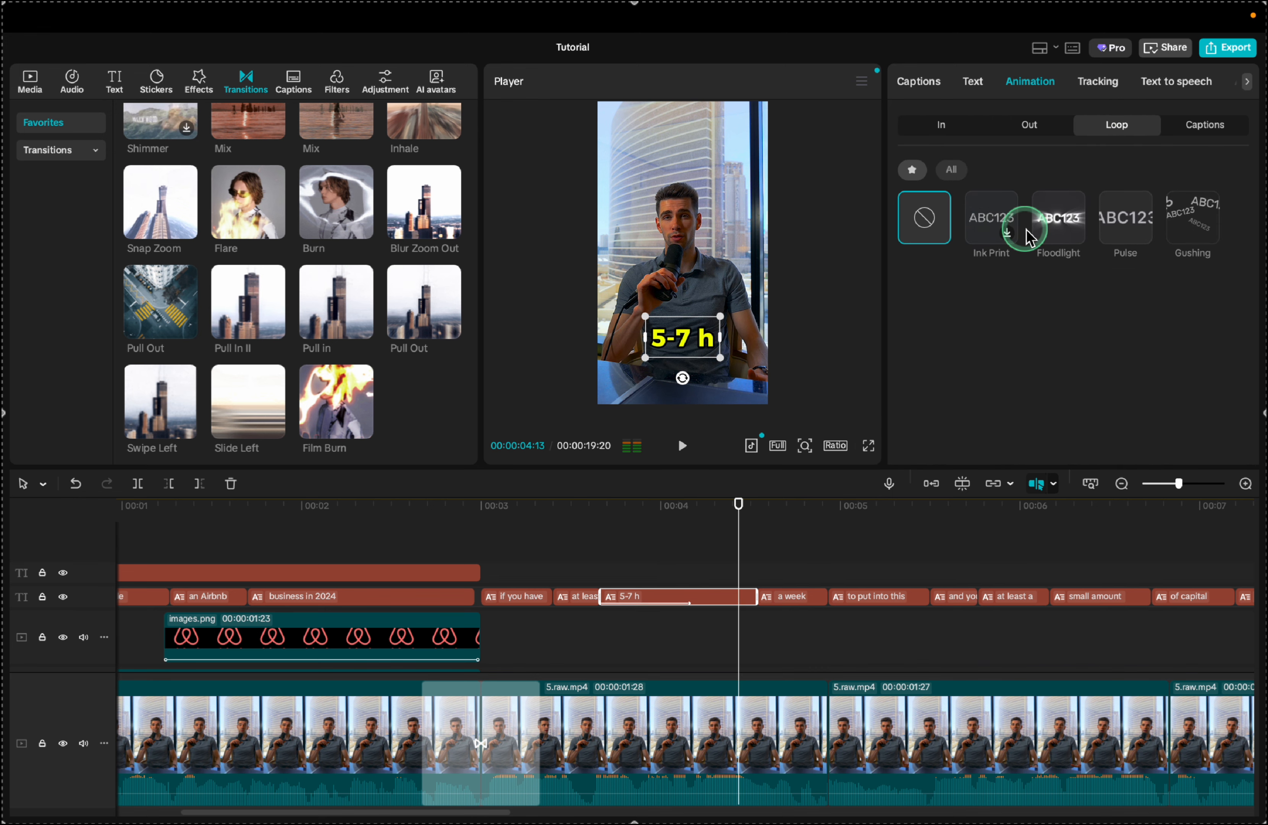
{"action": "left_click", "coordinate": [1126, 224]}
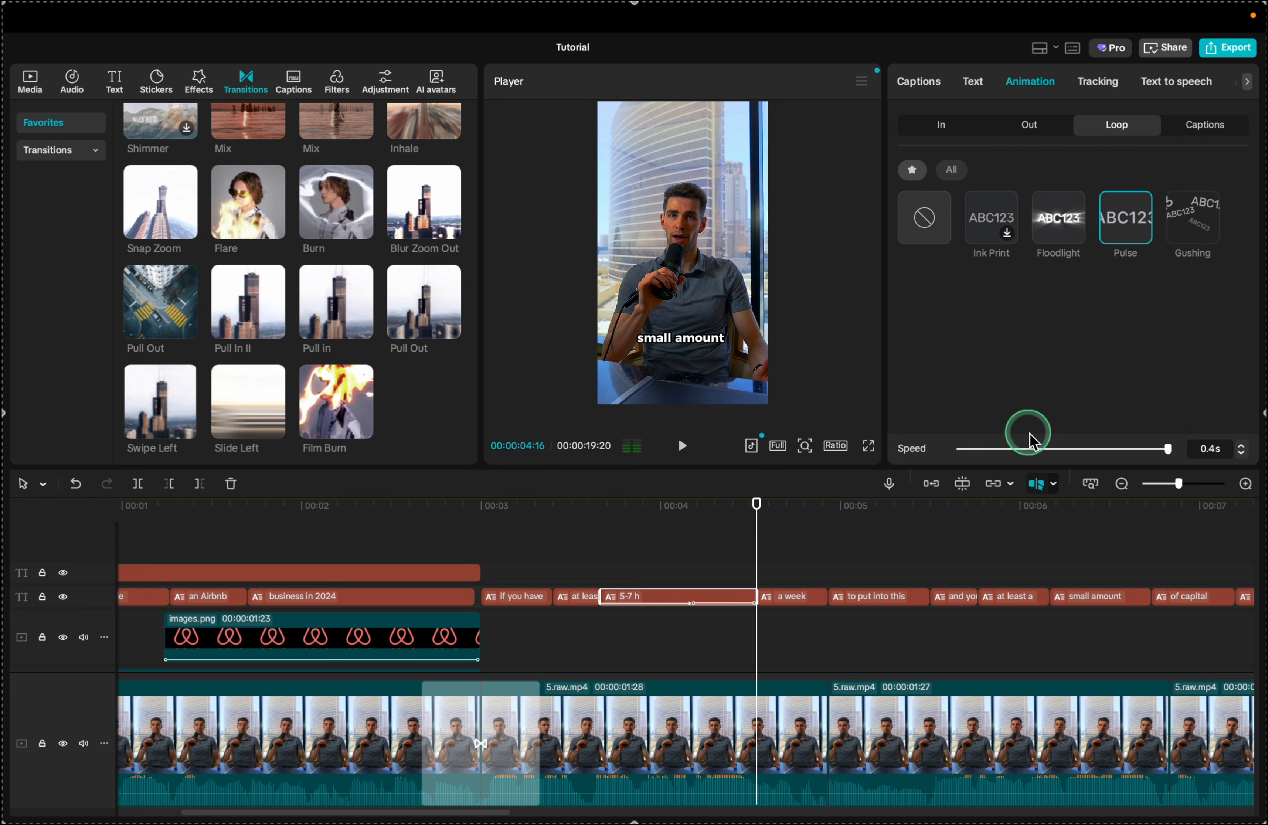
Remove the entrance animation from the "5-7 h" caption and play that part of the reel.
{"action": "left_click", "coordinate": [943, 126]}
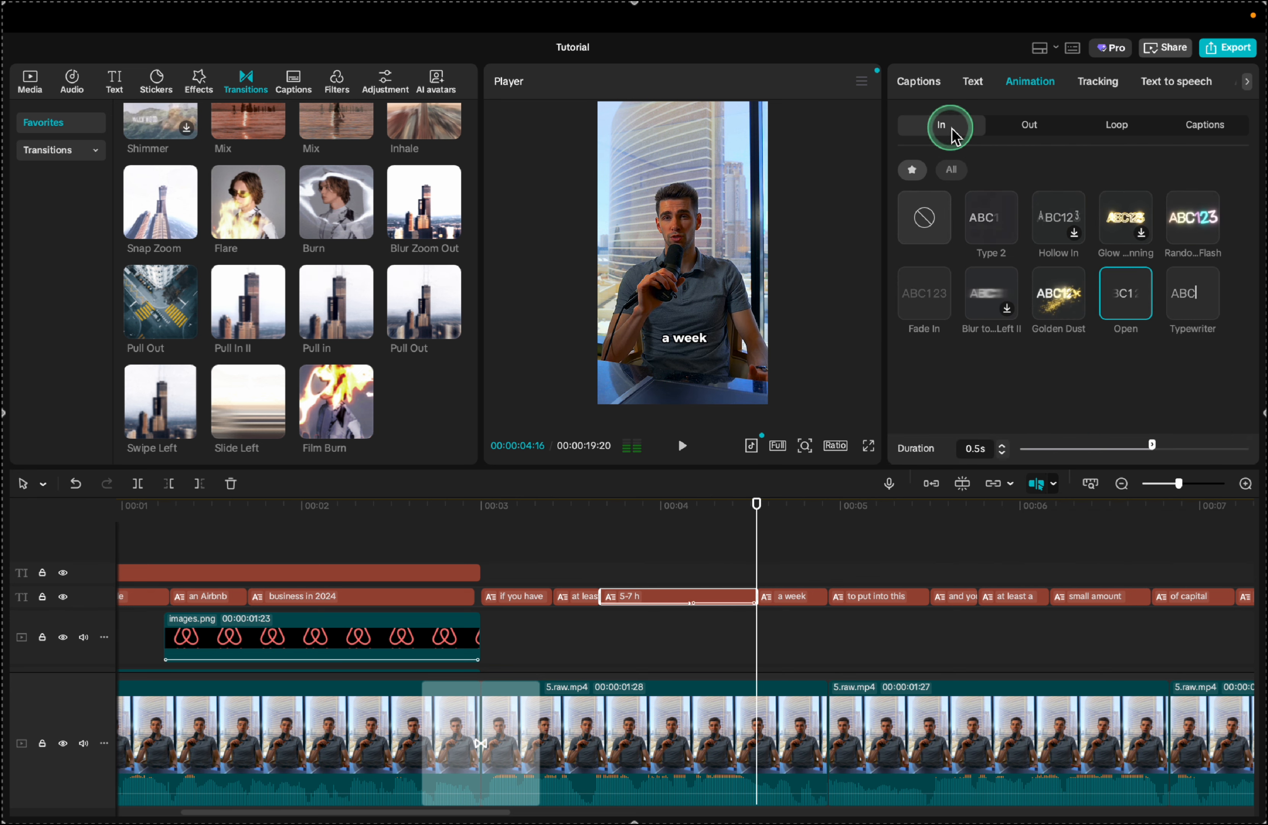
{"action": "left_click", "coordinate": [949, 225]}
{"action": "left_click", "coordinate": [546, 506]}
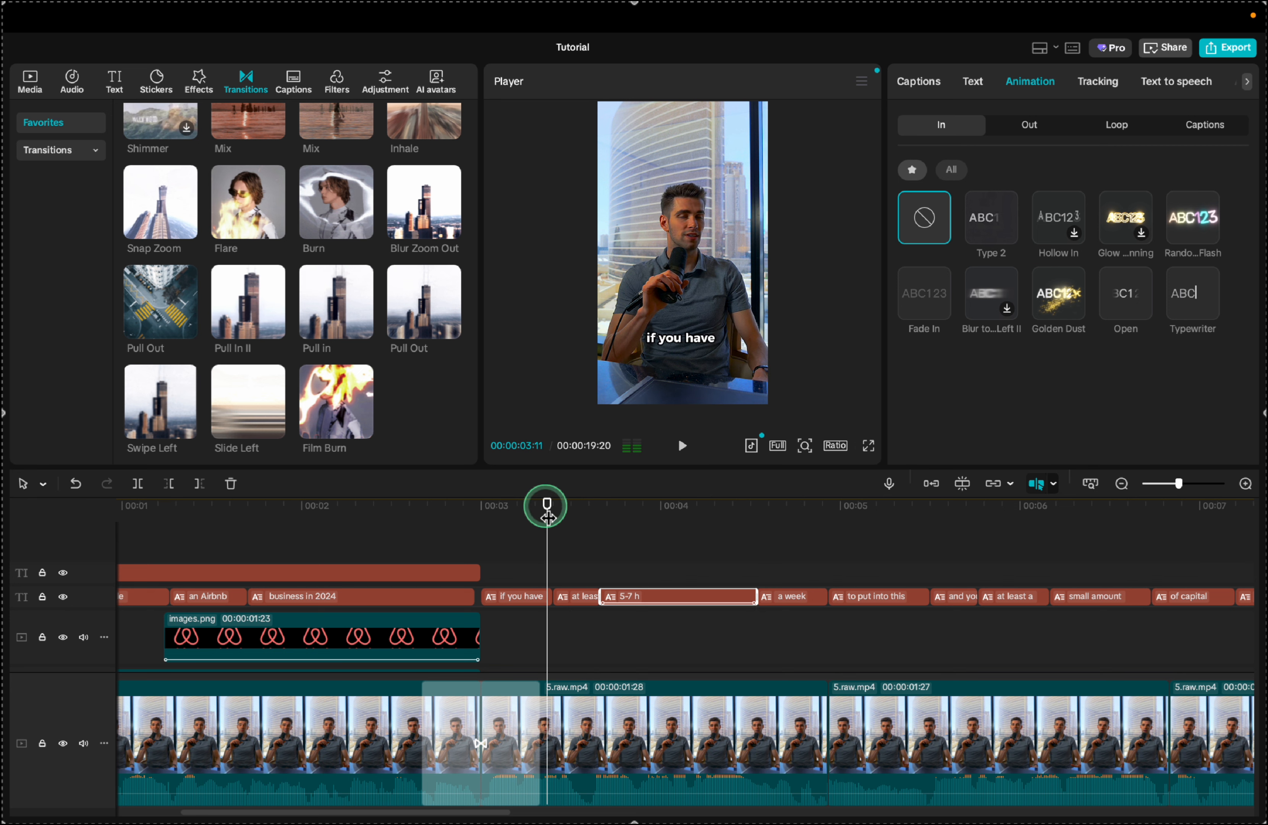
{"action": "key", "text": "space"}
{"action": "key", "text": "space"}
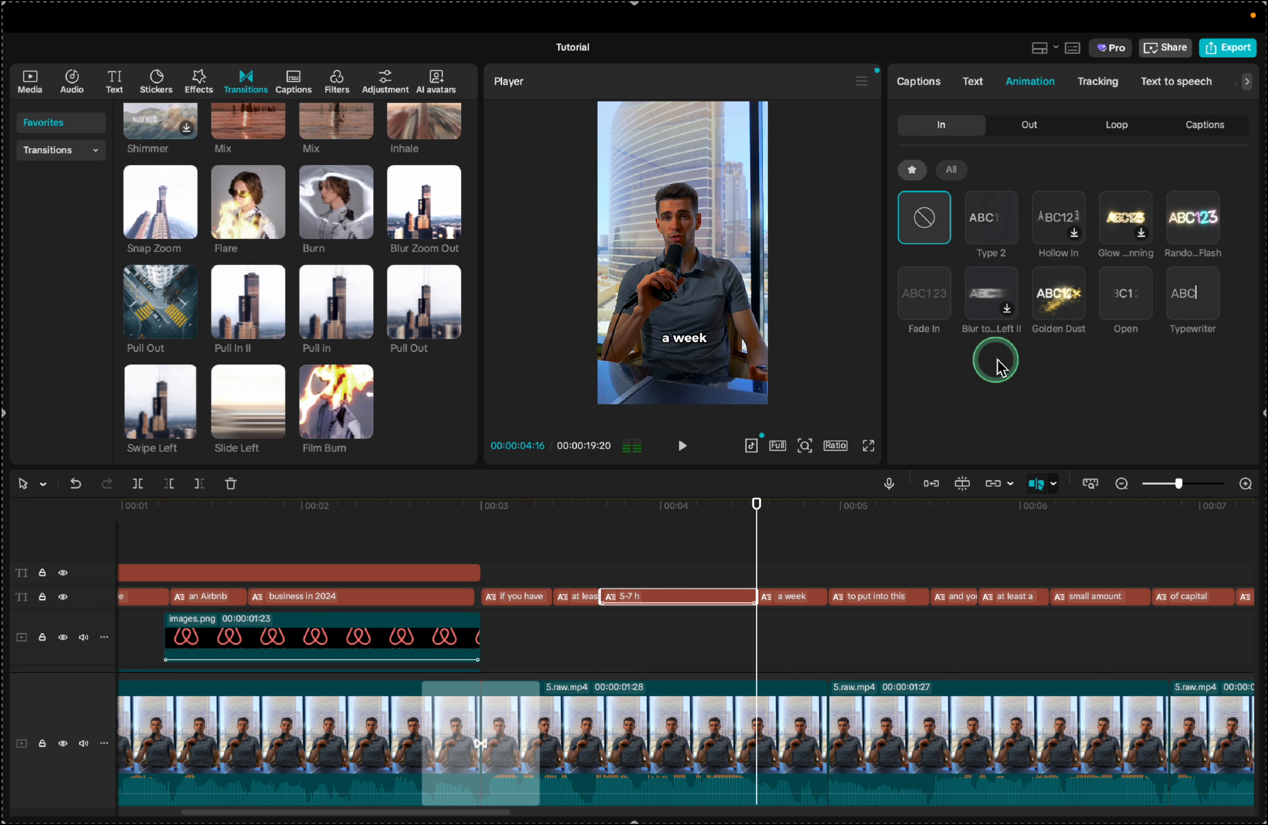
Set the Pulse loop speed of the "5-7 h" caption to 0.9s and preview the caption.
{"action": "left_click", "coordinate": [1111, 129]}
{"action": "left_click_drag", "start_coordinate": [1032, 451], "coordinate": [1197, 448]}
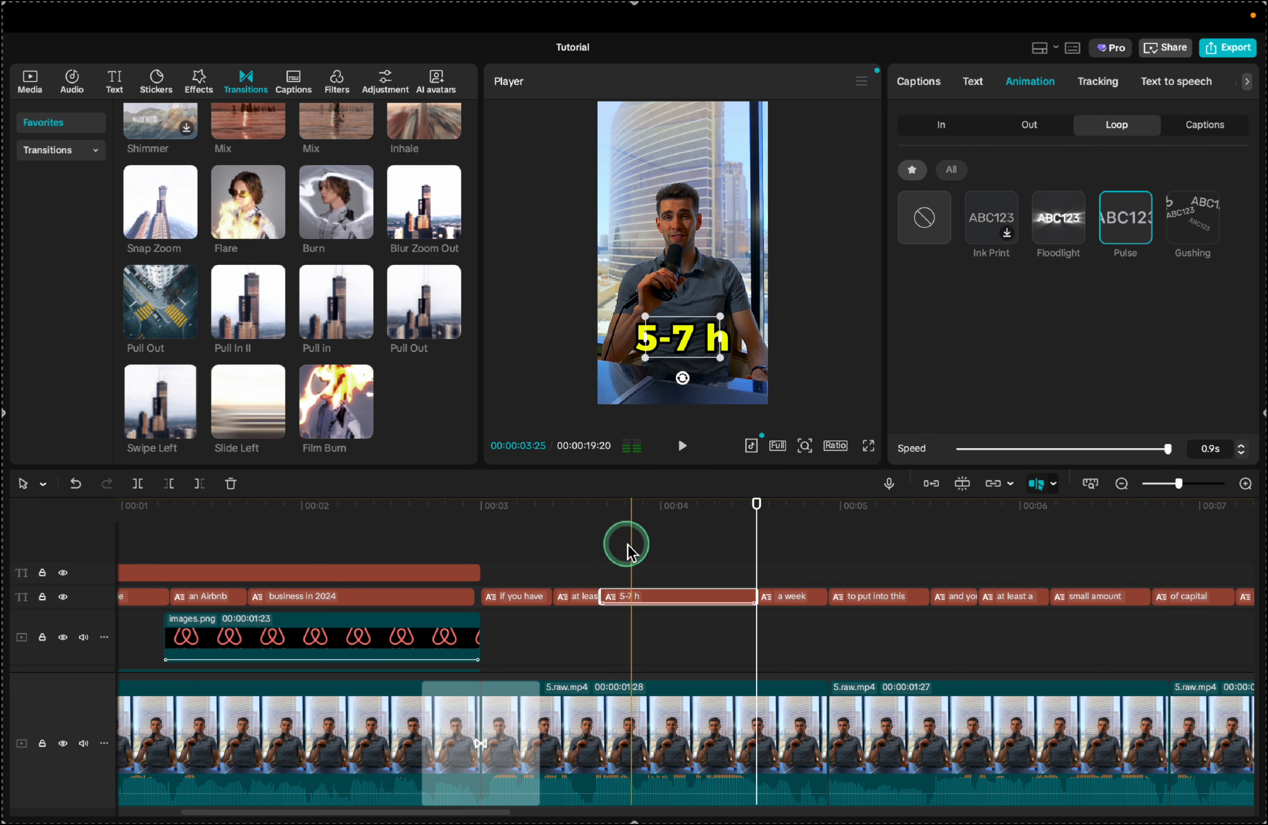
{"action": "left_click", "coordinate": [524, 508]}
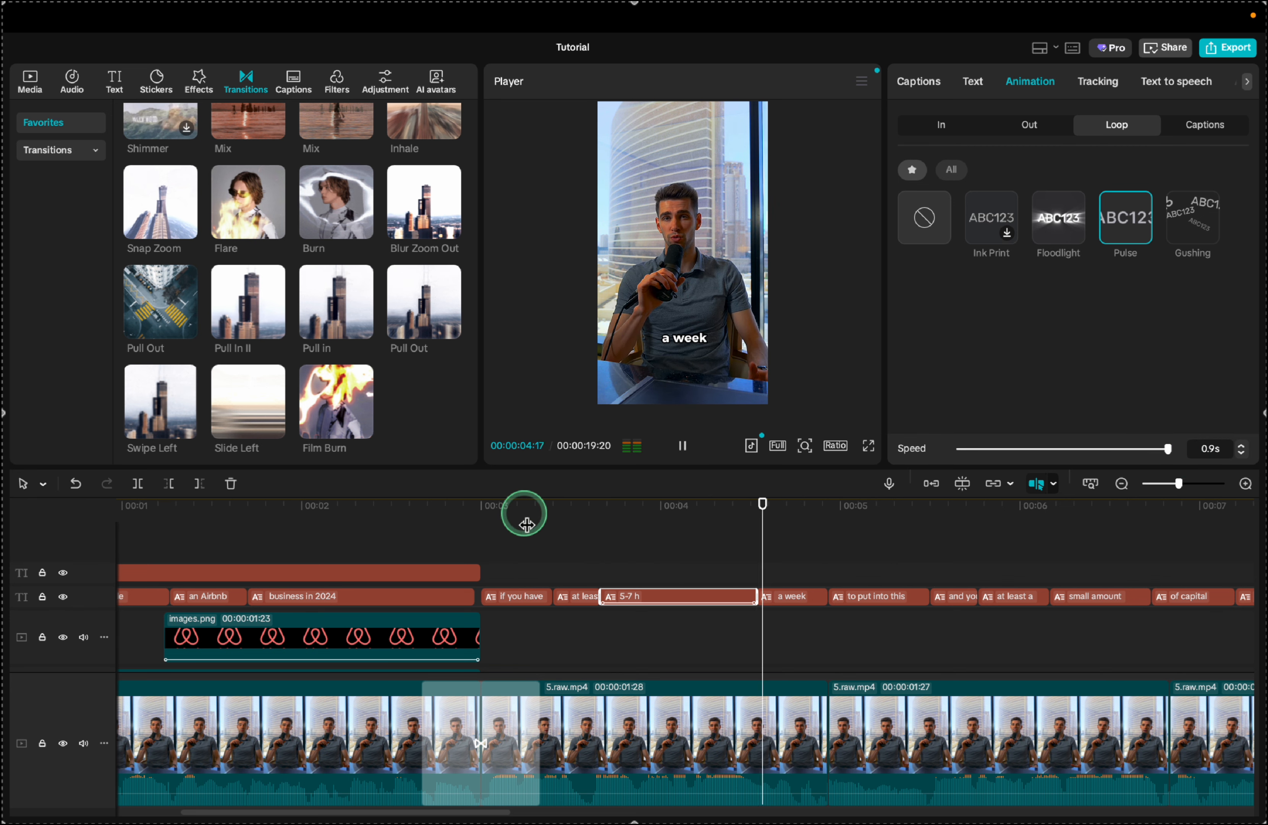
{"action": "scroll", "coordinate": [670, 567], "scroll_direction": "right", "scroll_amount": 4}
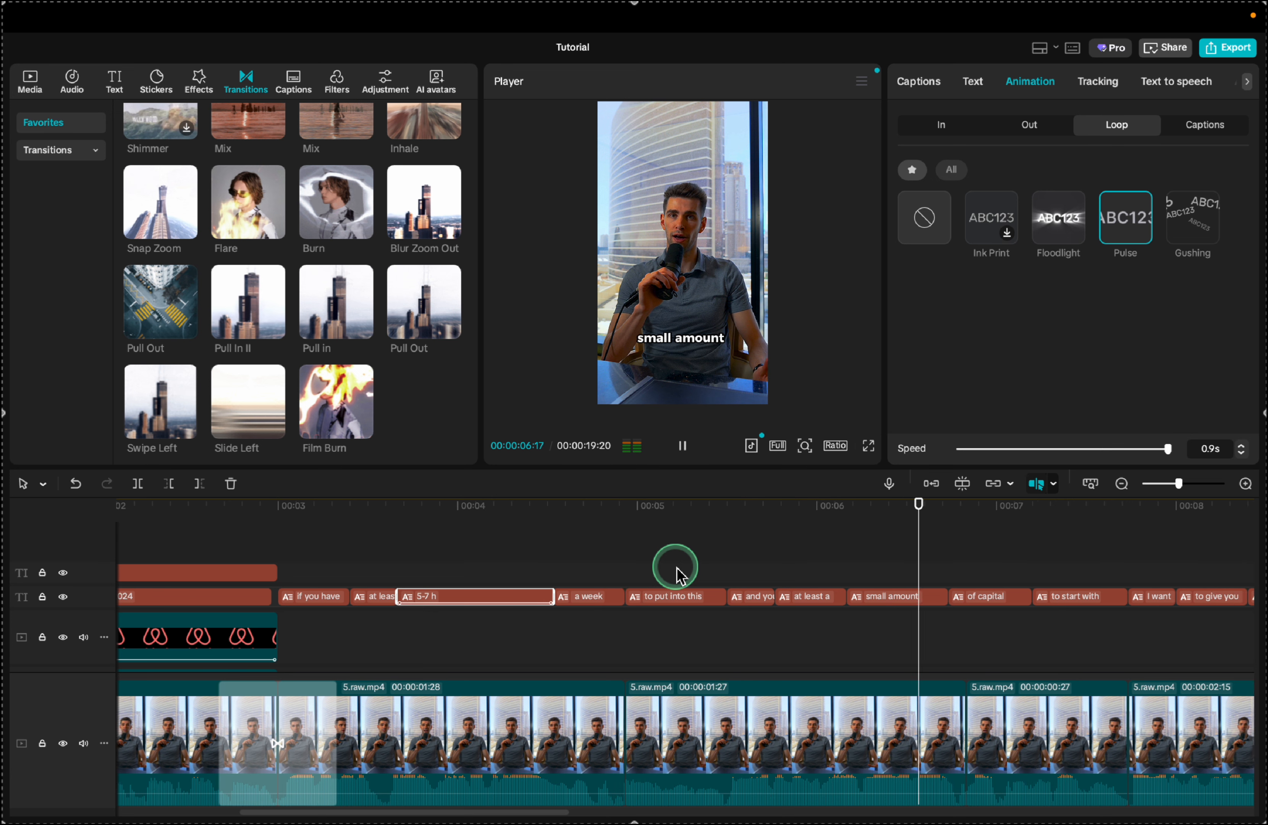
{"action": "key", "text": "space"}
{"action": "key", "text": "space"}
{"action": "key", "text": "space"}
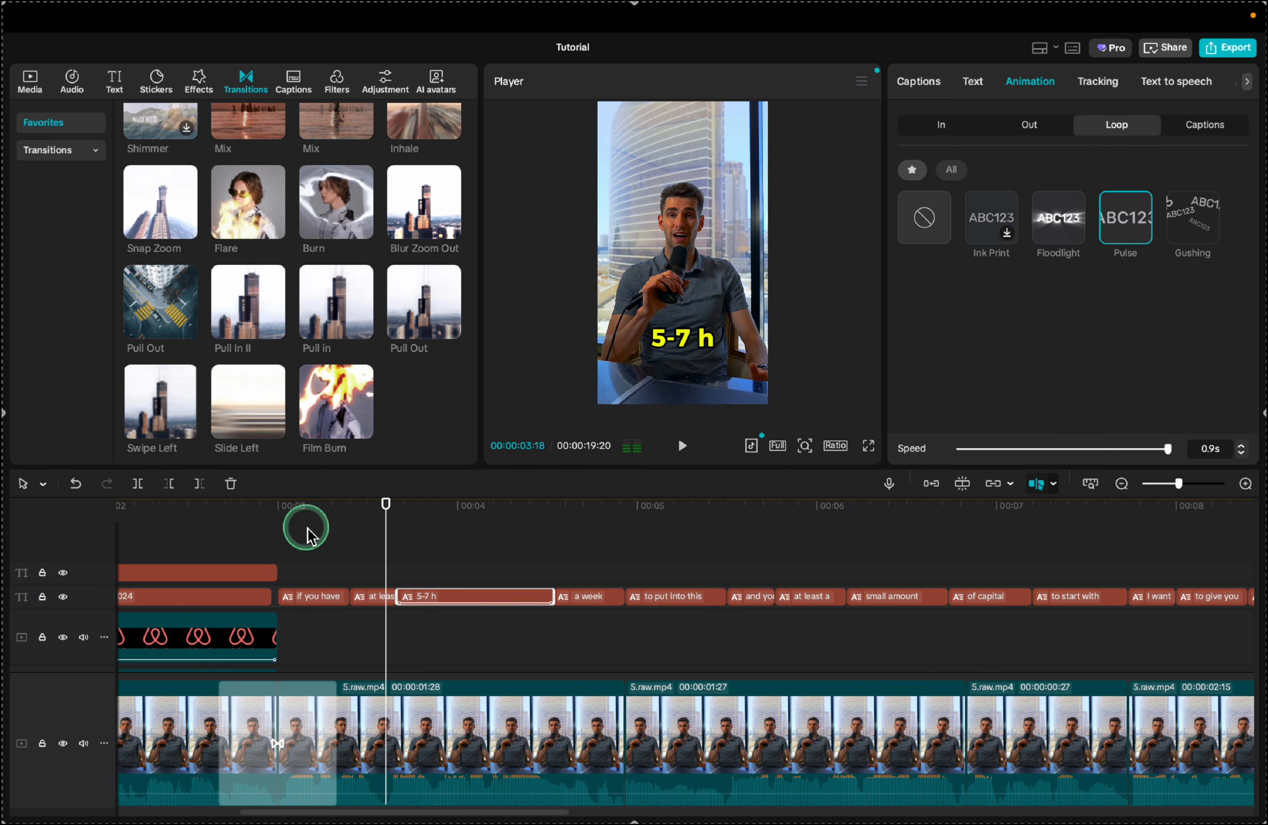
Split the main video clip at 00:00:03:18 and again where the "5-7 h" caption ends.
{"action": "left_click", "coordinate": [392, 708]}
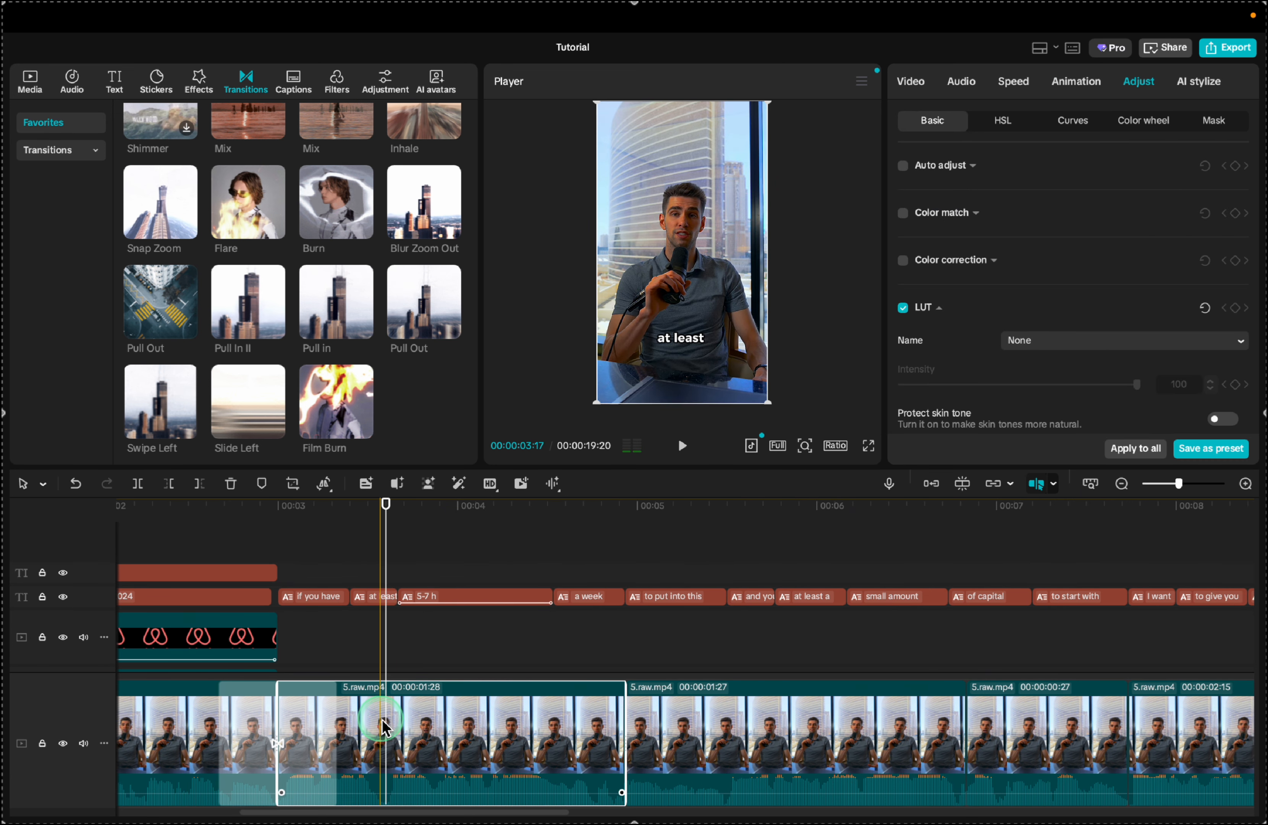
{"action": "key", "text": "ctrl+b"}
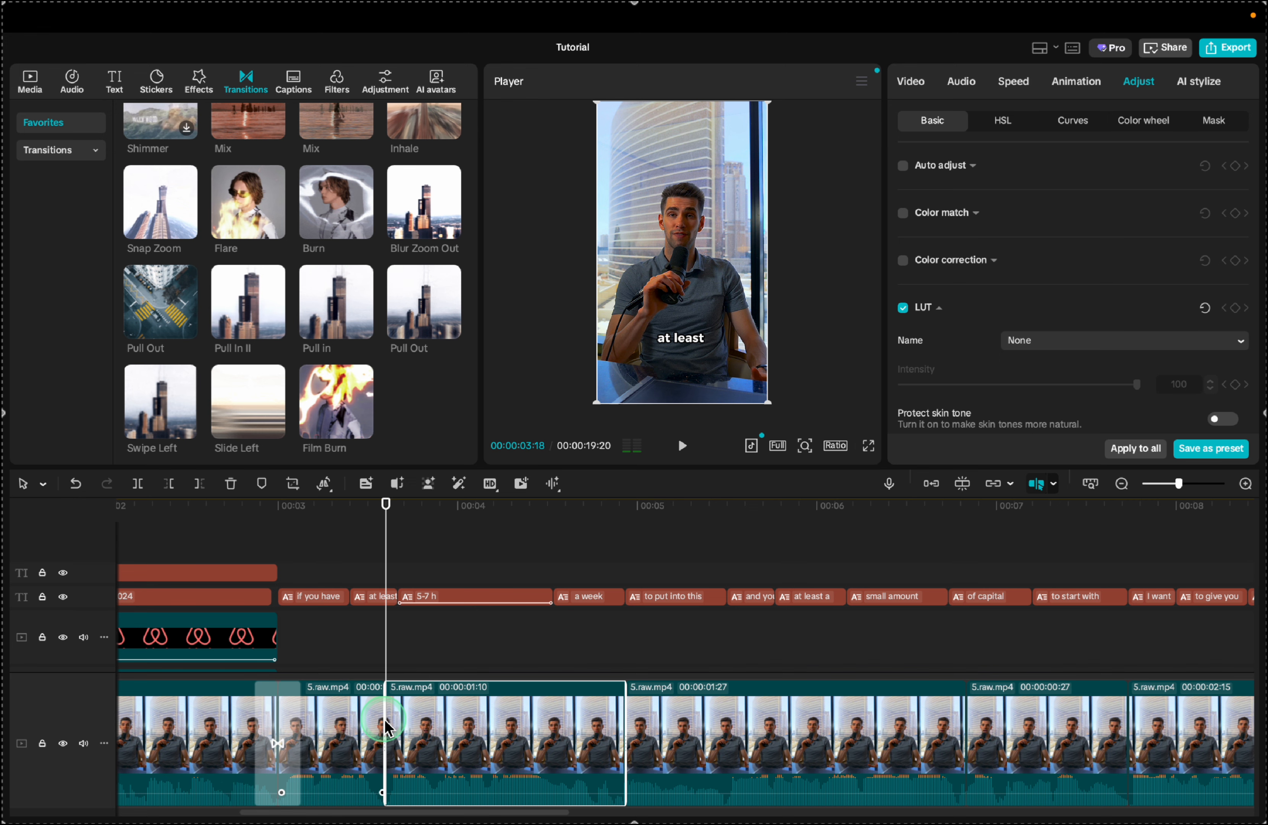
{"action": "key", "text": "space"}
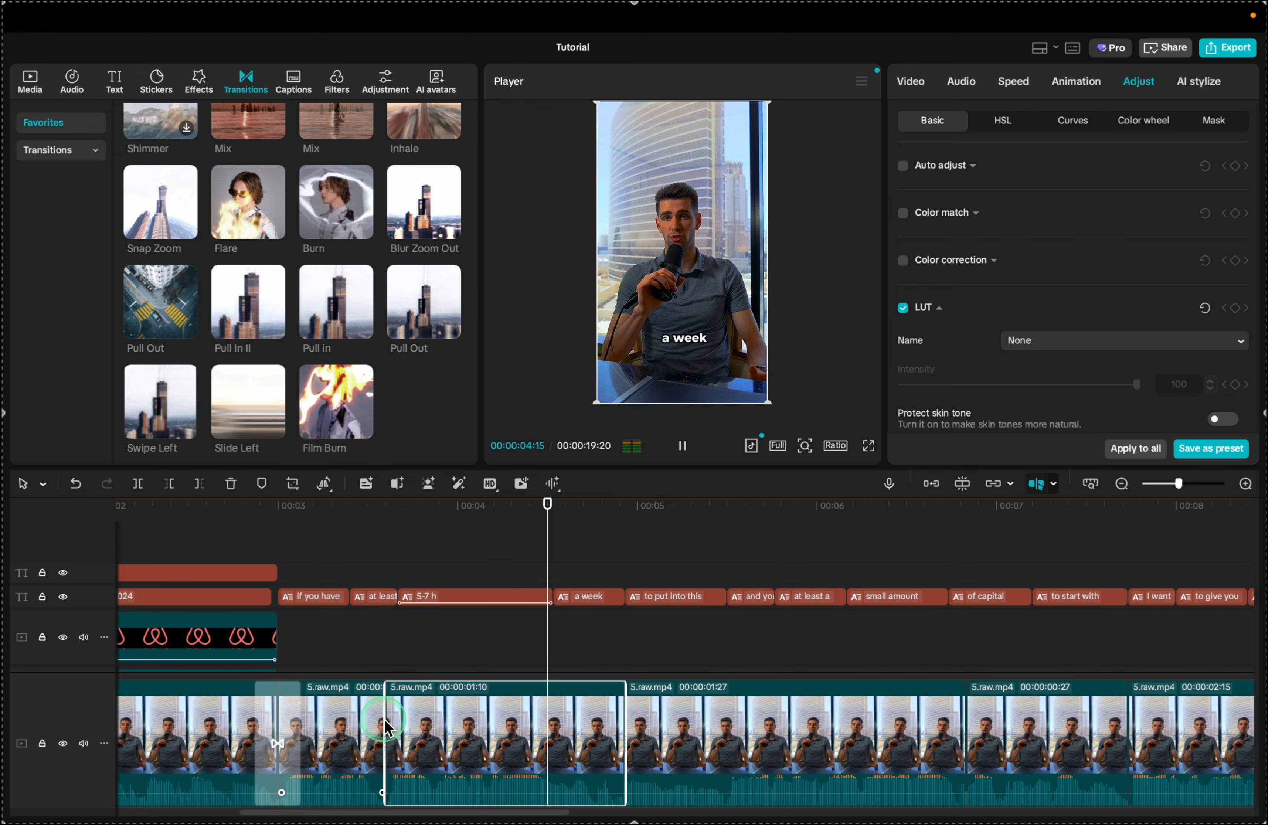
{"action": "key", "text": "space"}
{"action": "key", "text": "ctrl+b"}
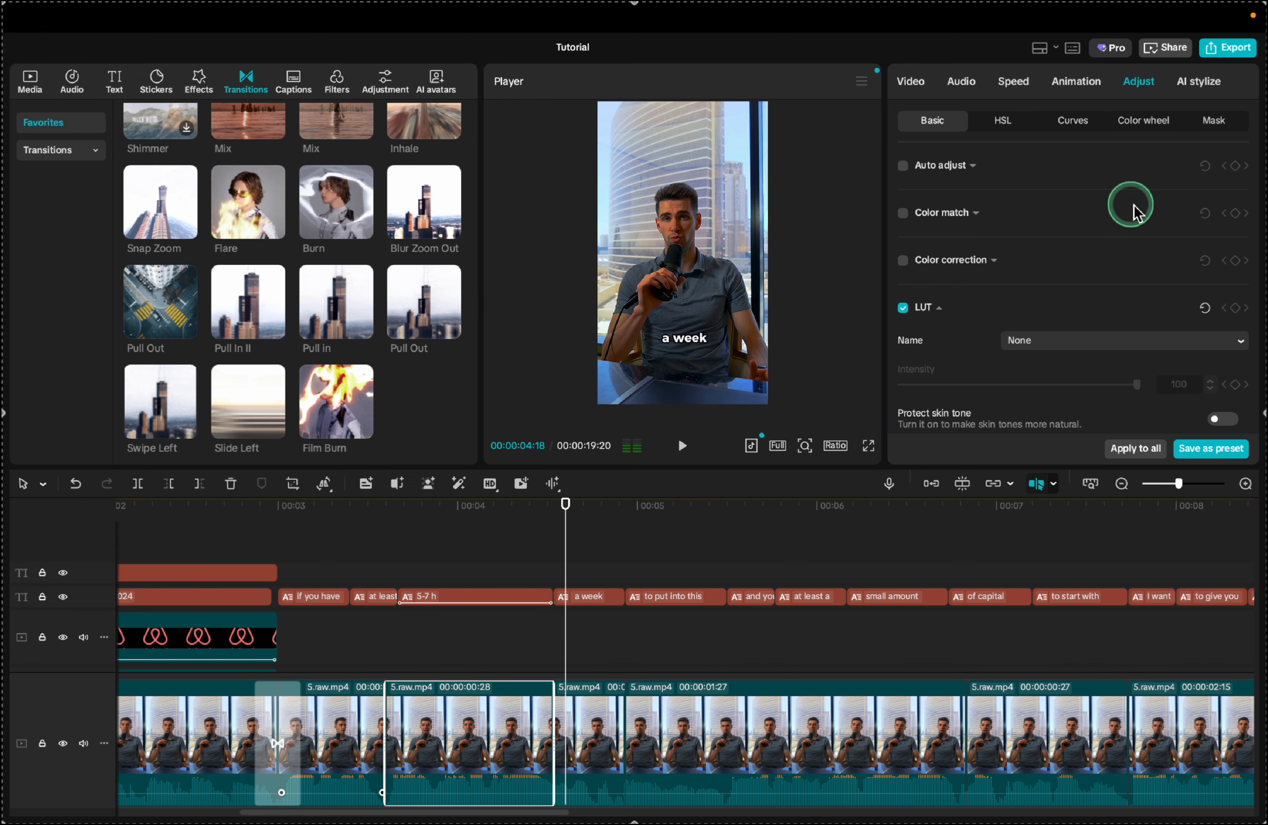
Scale the video segment under the "5-7 h" caption to 130% and play back the zoom.
{"action": "left_click", "coordinate": [910, 81]}
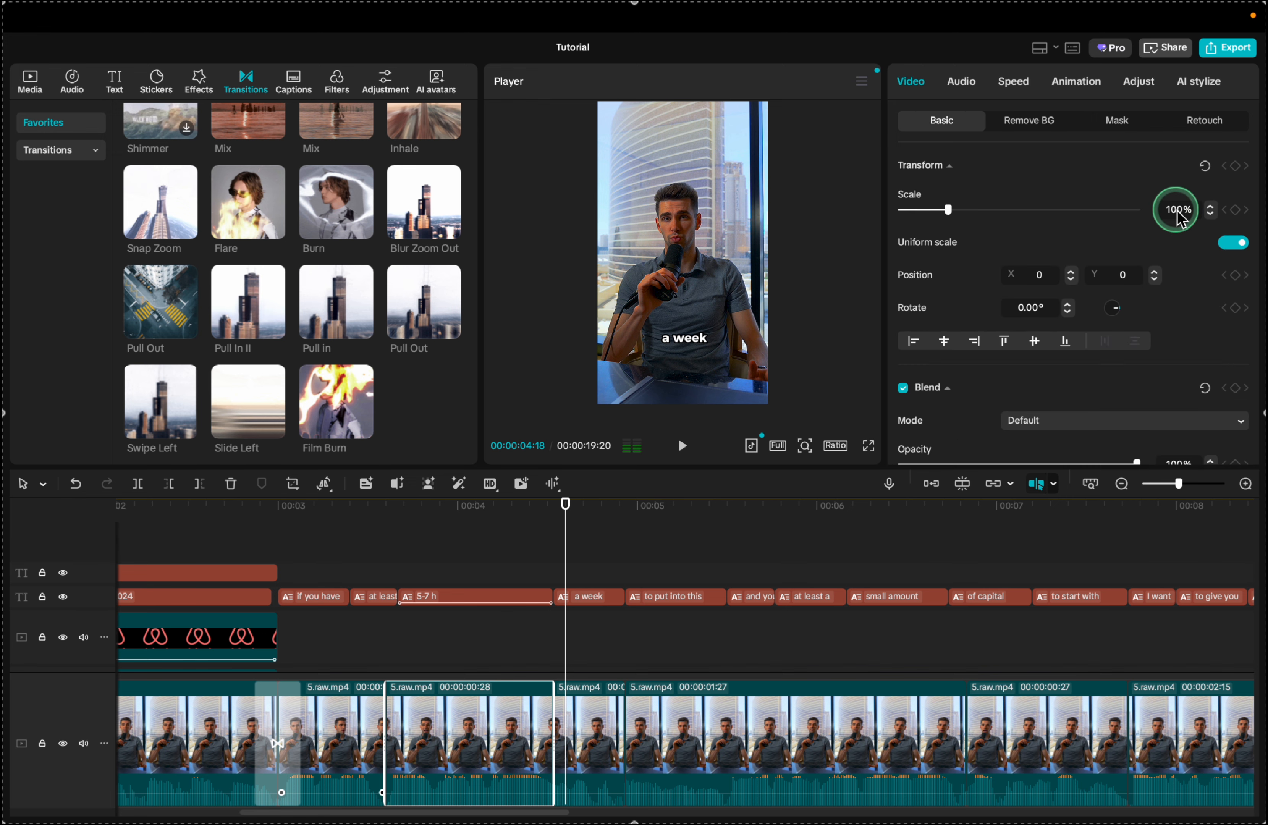
{"action": "left_click", "coordinate": [327, 504]}
{"action": "key", "text": "space"}
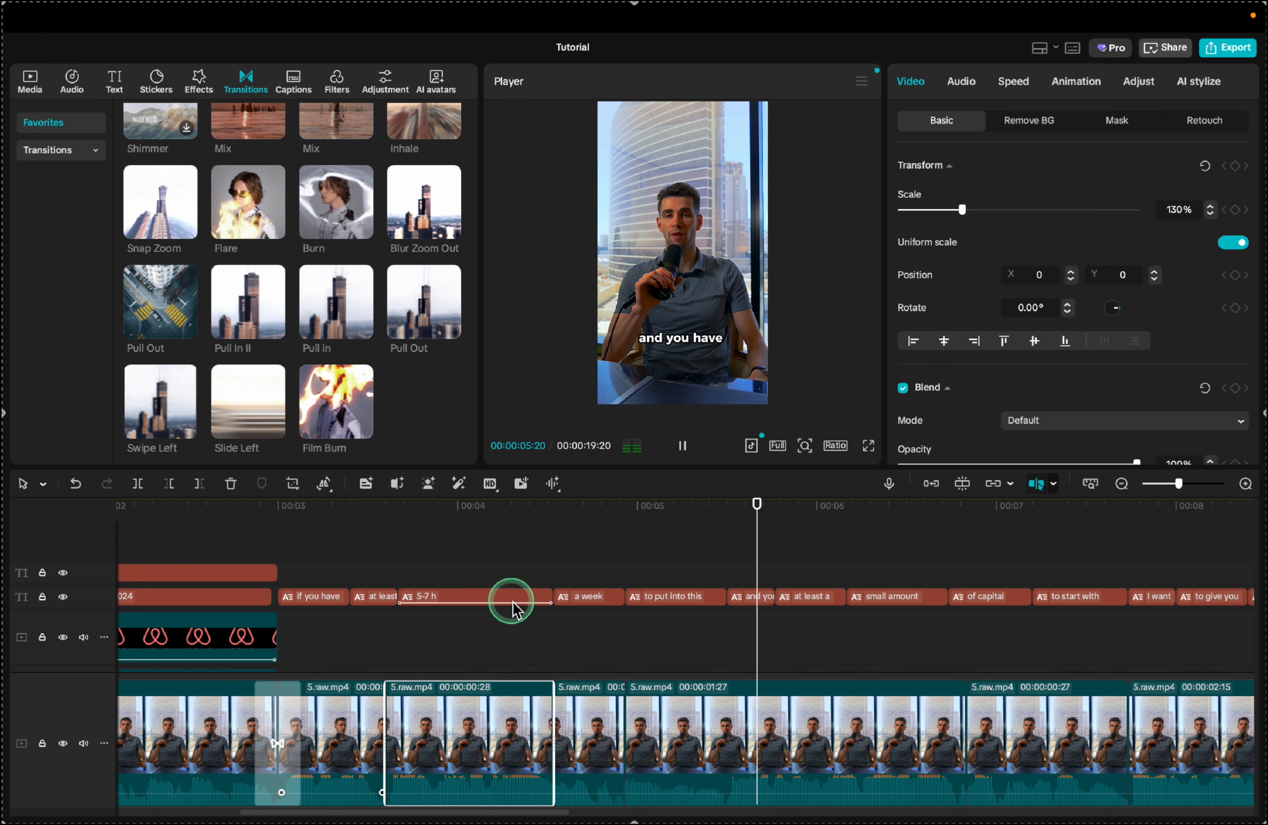
{"action": "scroll", "coordinate": [584, 633], "scroll_direction": "right", "scroll_amount": 3}
{"action": "scroll", "coordinate": [583, 632], "scroll_direction": "right", "scroll_amount": 3}
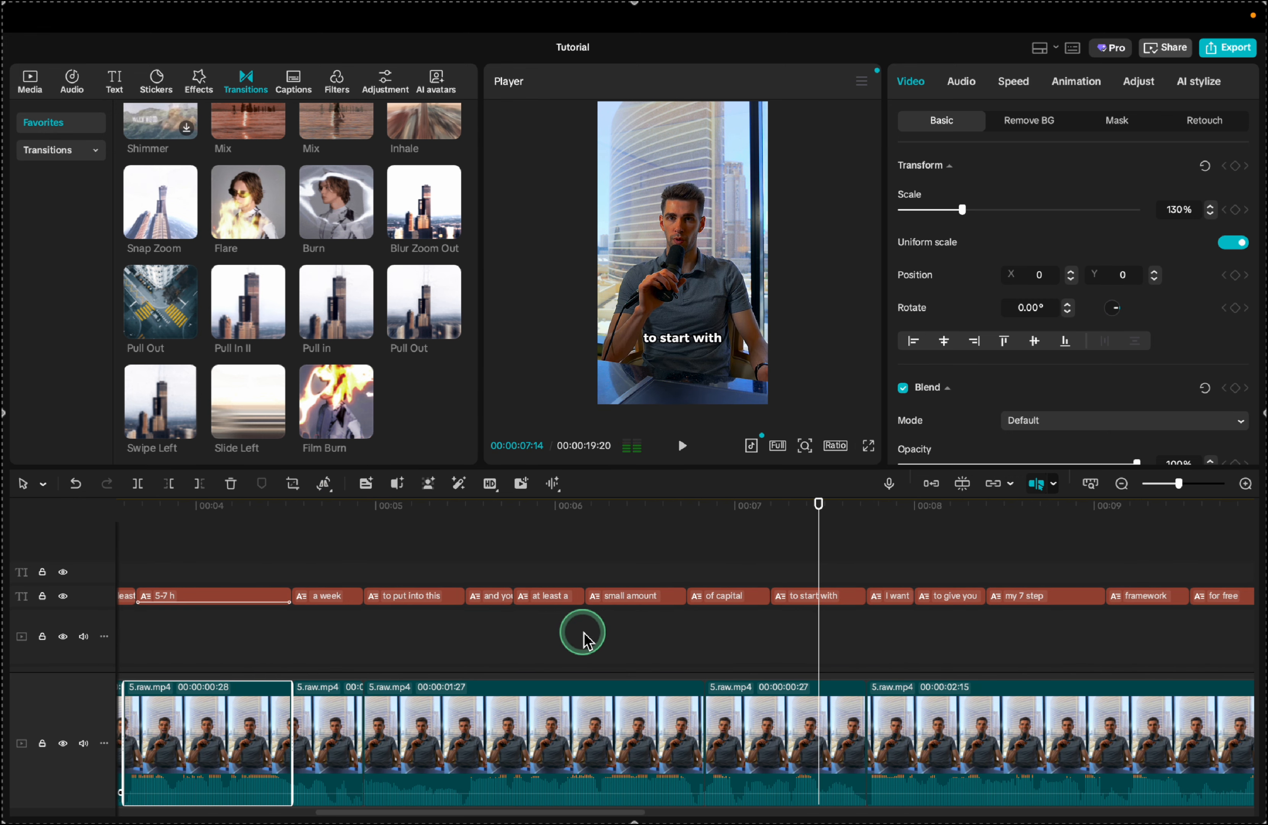
Play the following captions, and extend the start of the "small amount" caption back to 00:00:06:02.
{"action": "left_click", "coordinate": [387, 526]}
{"action": "key", "text": "space"}
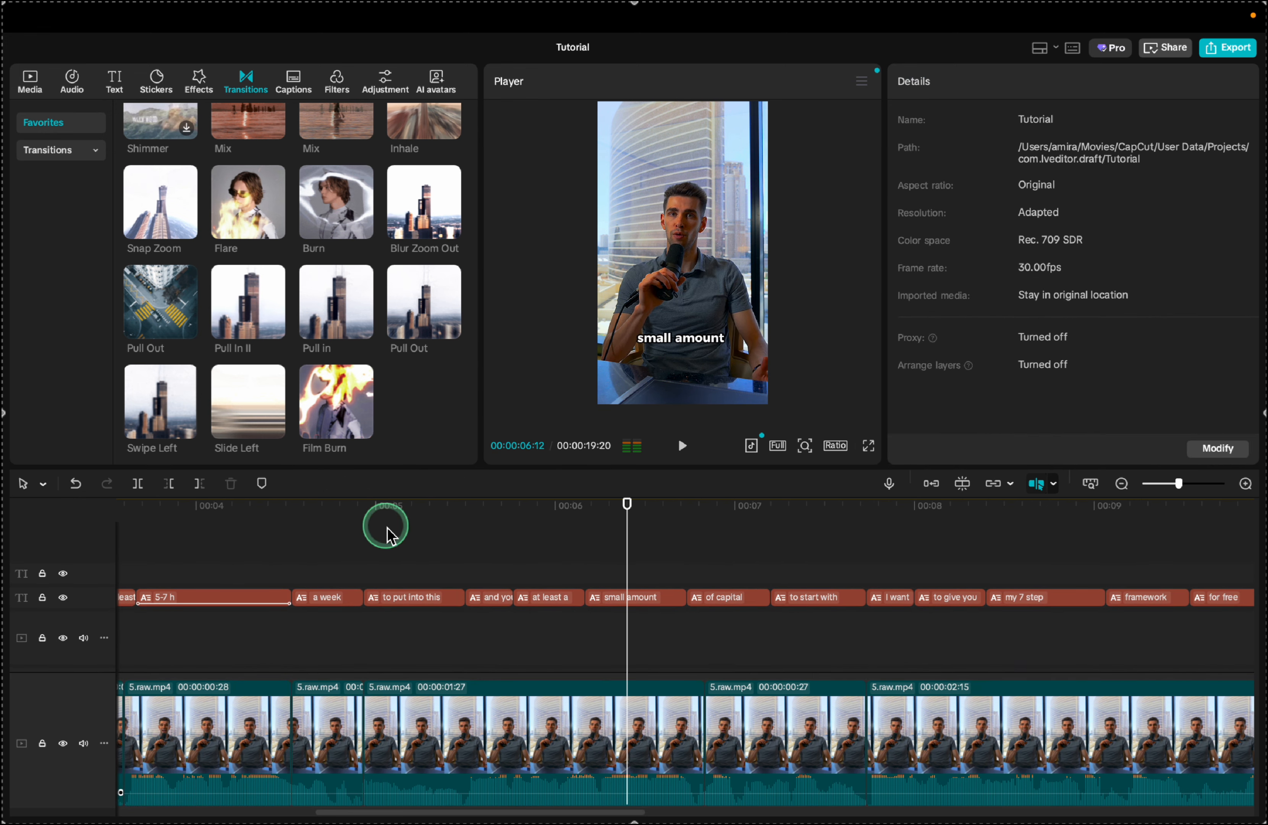
{"action": "key", "text": "space"}
{"action": "key", "text": "space"}
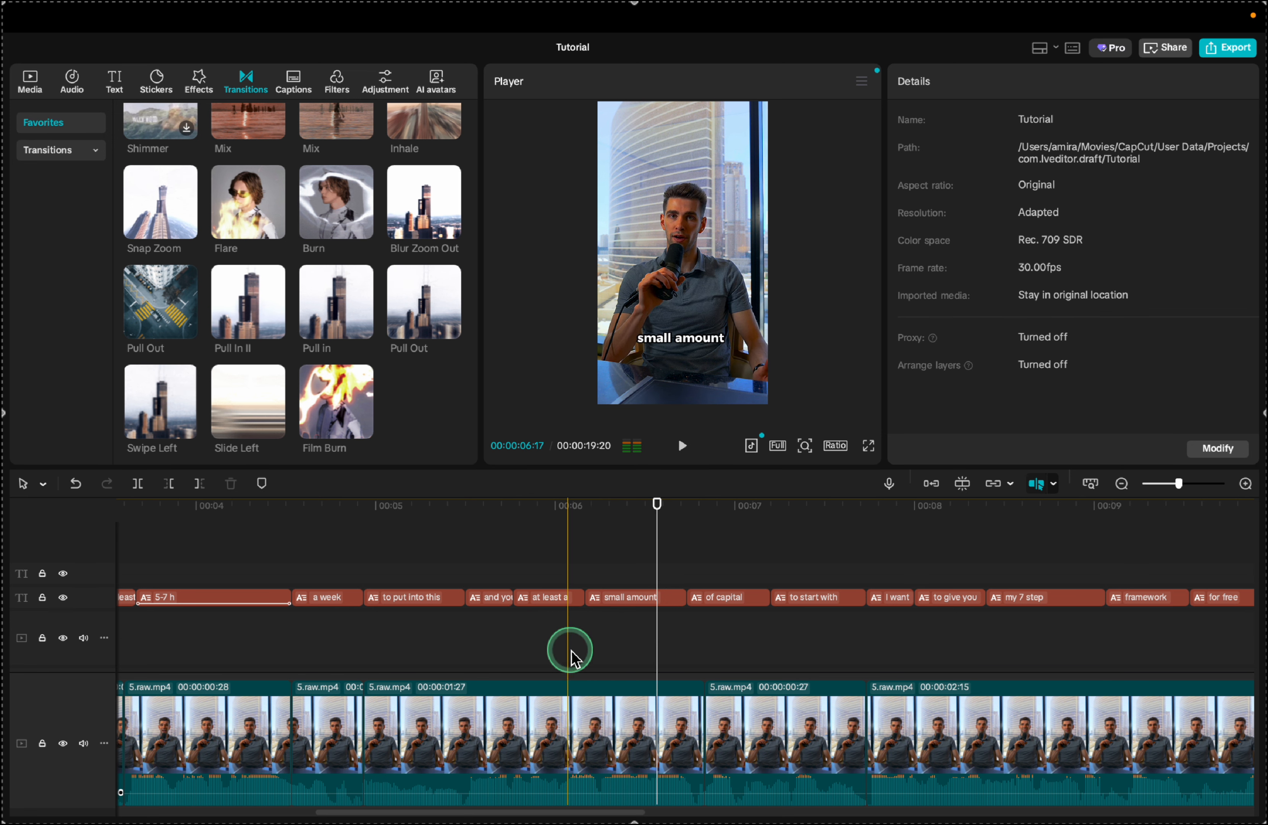
{"action": "key", "text": "super+b"}
{"action": "key", "text": "Delete"}
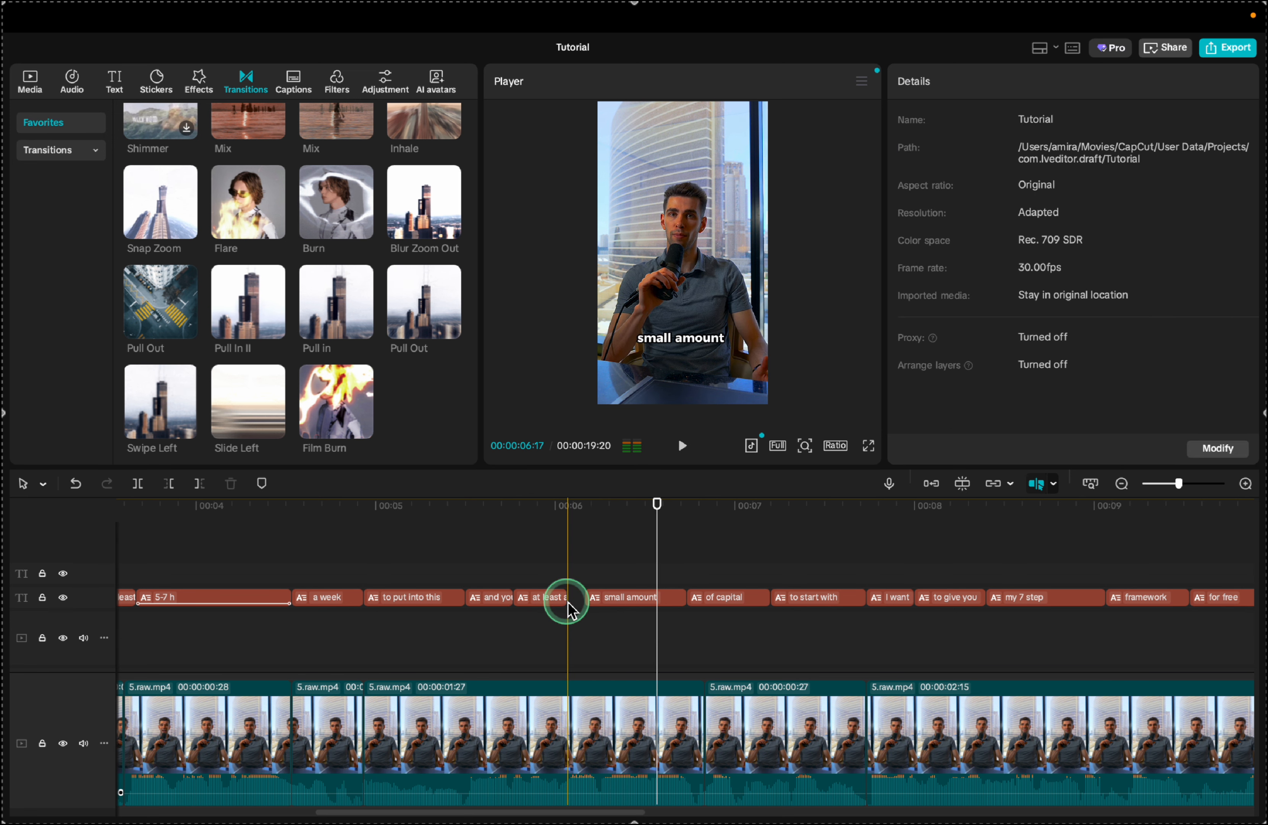
{"action": "left_click_drag", "start_coordinate": [587, 599], "coordinate": [567, 600]}
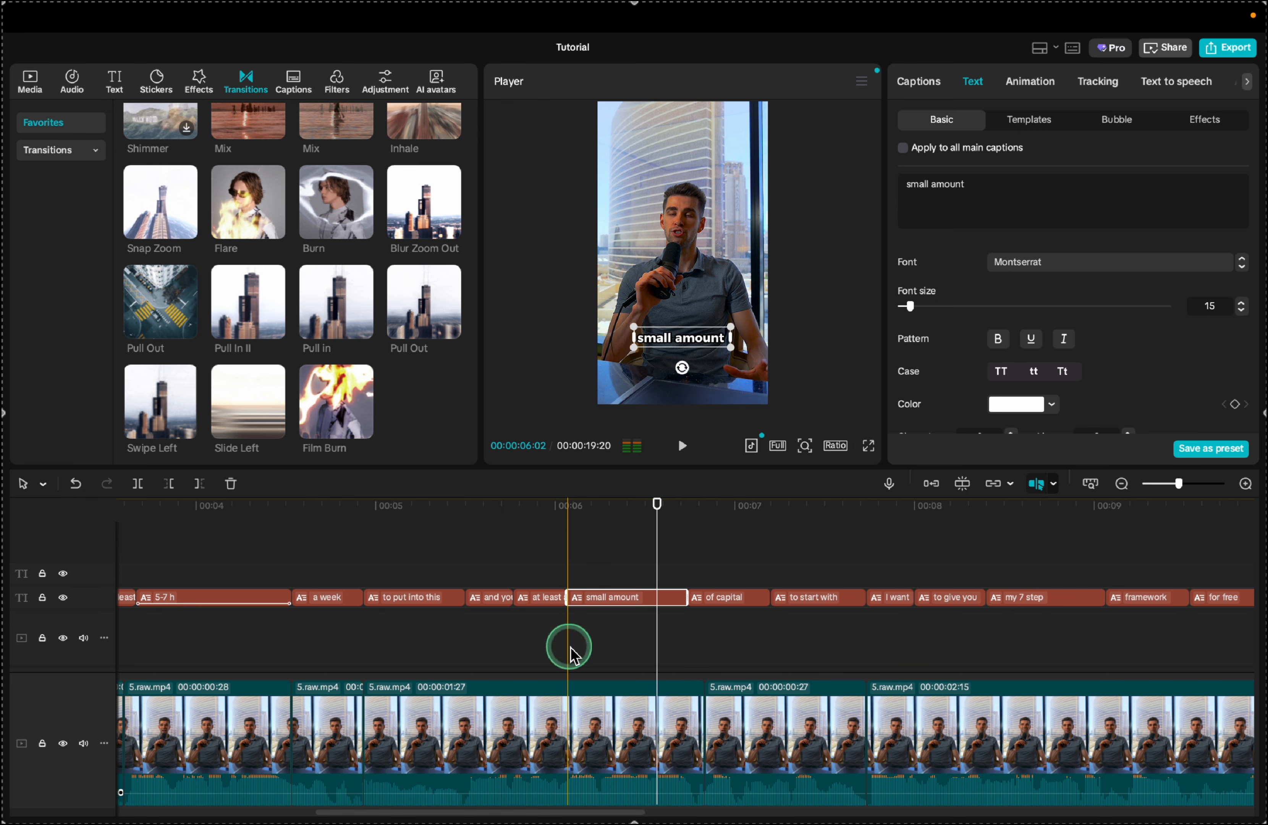
Split the video clip where "small amount" begins, scale the following segment to 130%, and preview it.
{"action": "left_click", "coordinate": [568, 713]}
{"action": "key", "text": "super+b"}
{"action": "left_click", "coordinate": [1107, 268]}
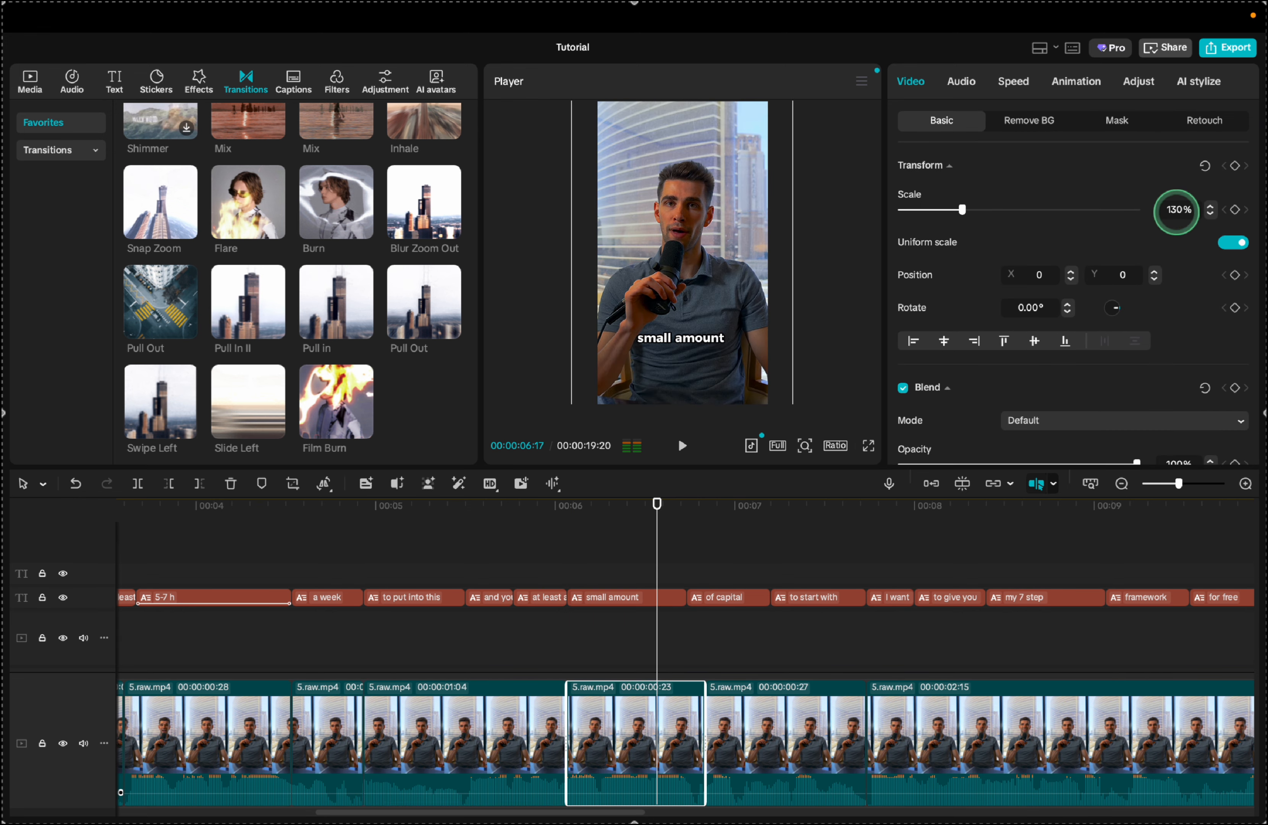
{"action": "left_click", "coordinate": [481, 537]}
{"action": "key", "text": "space"}
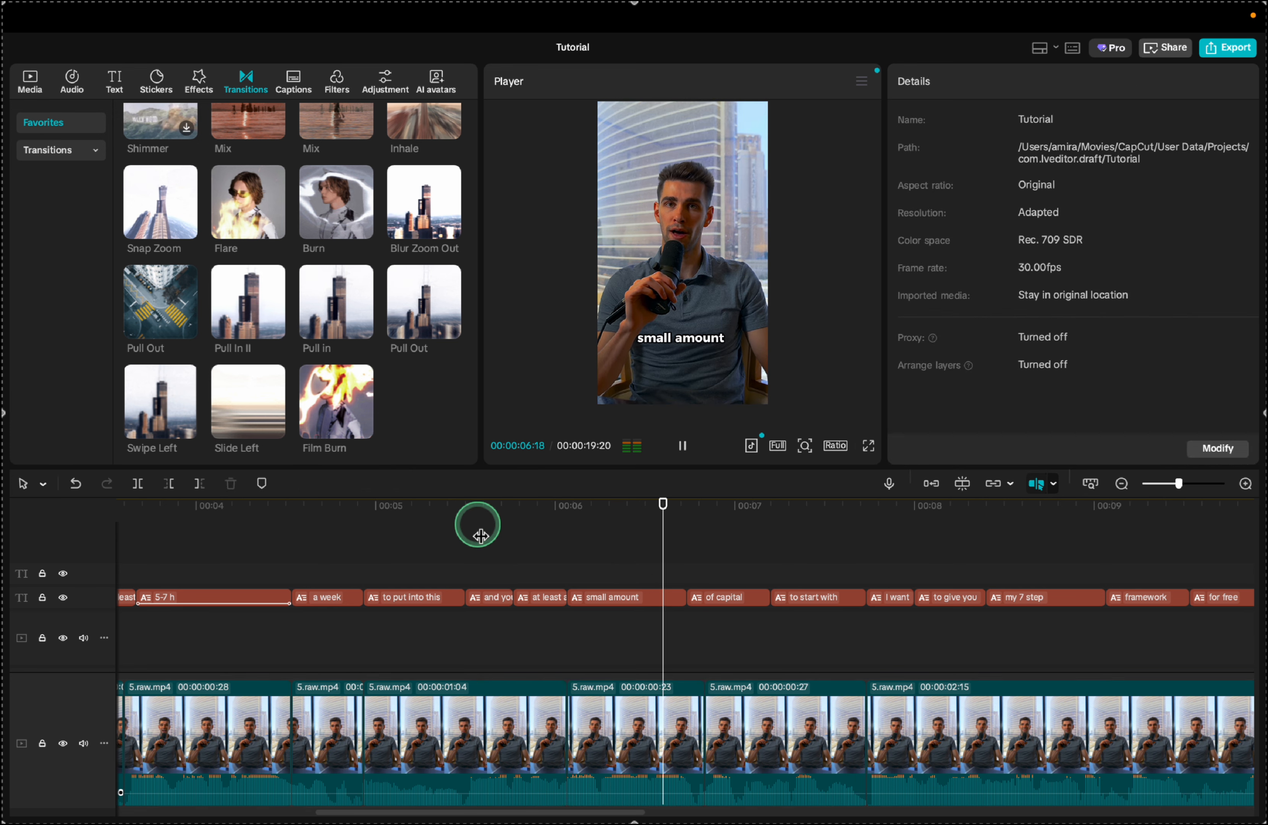
{"action": "key", "text": "space"}
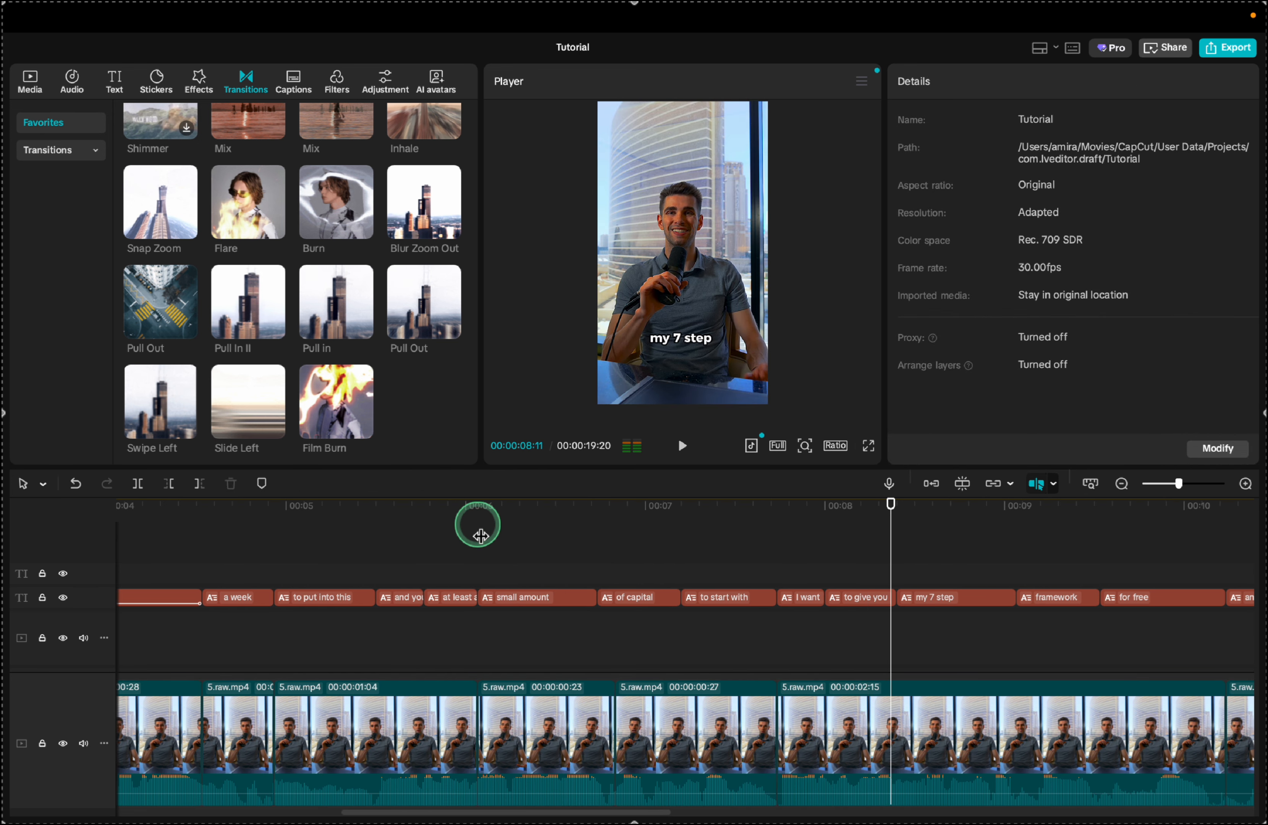
Add the Slide Left transition at the cut between "to start with" and "I want" and preview it.
{"action": "left_click", "coordinate": [341, 306]}
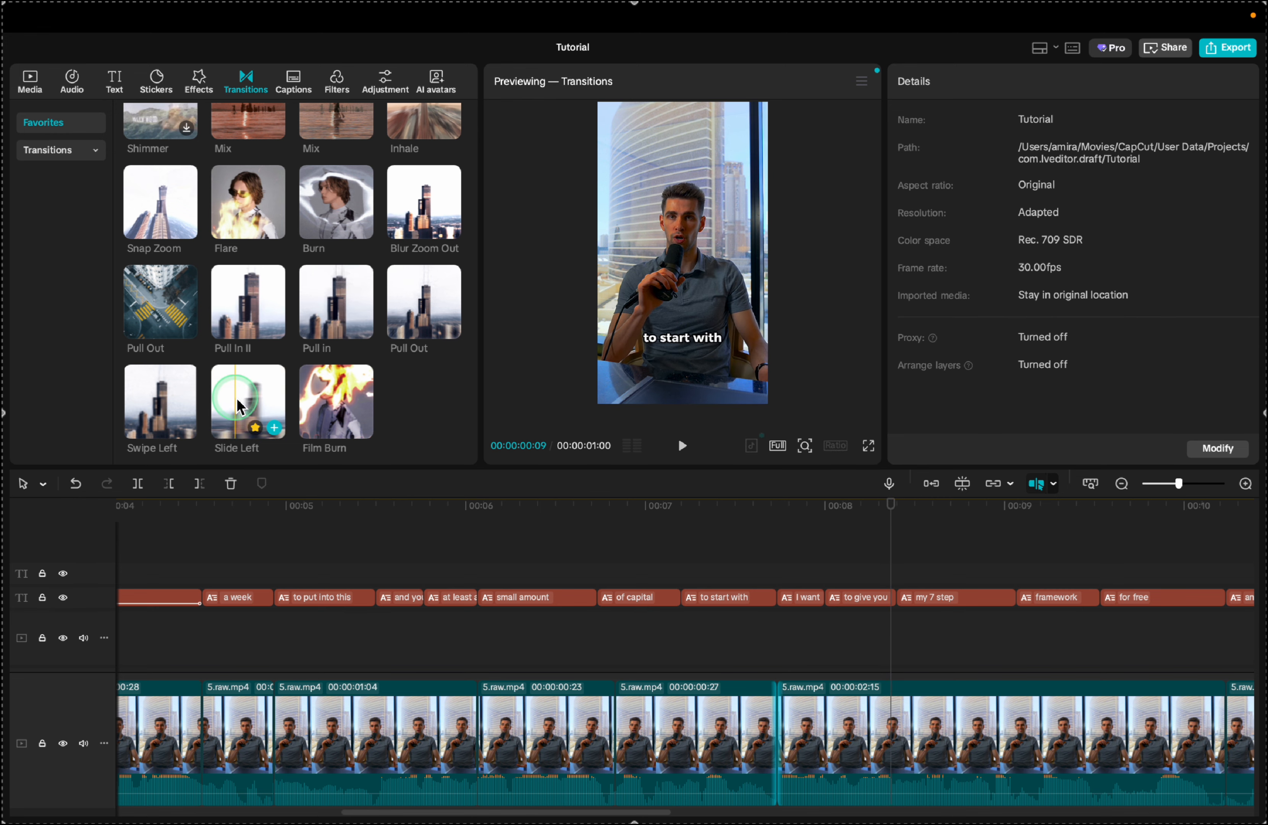
{"action": "left_click_drag", "start_coordinate": [237, 399], "coordinate": [776, 742]}
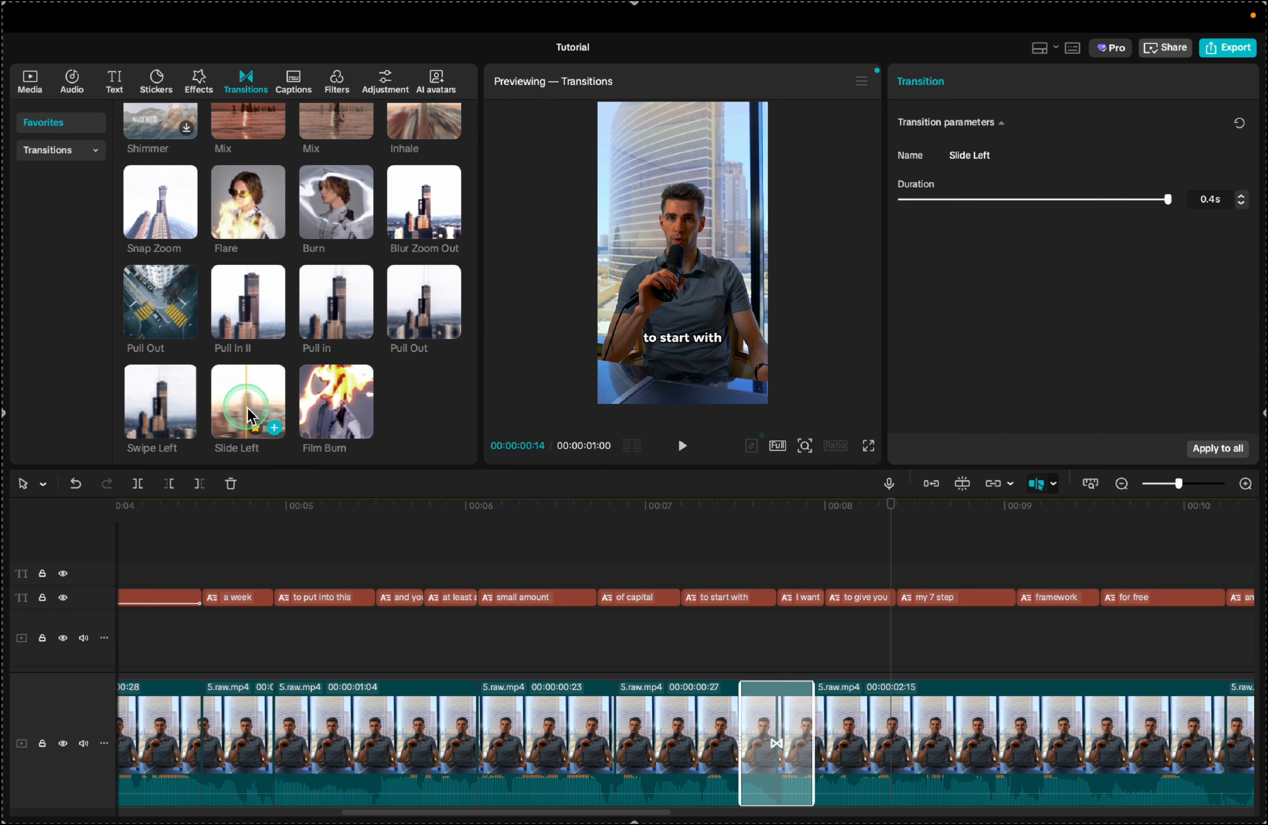
{"action": "left_click", "coordinate": [670, 522]}
{"action": "key", "text": "space"}
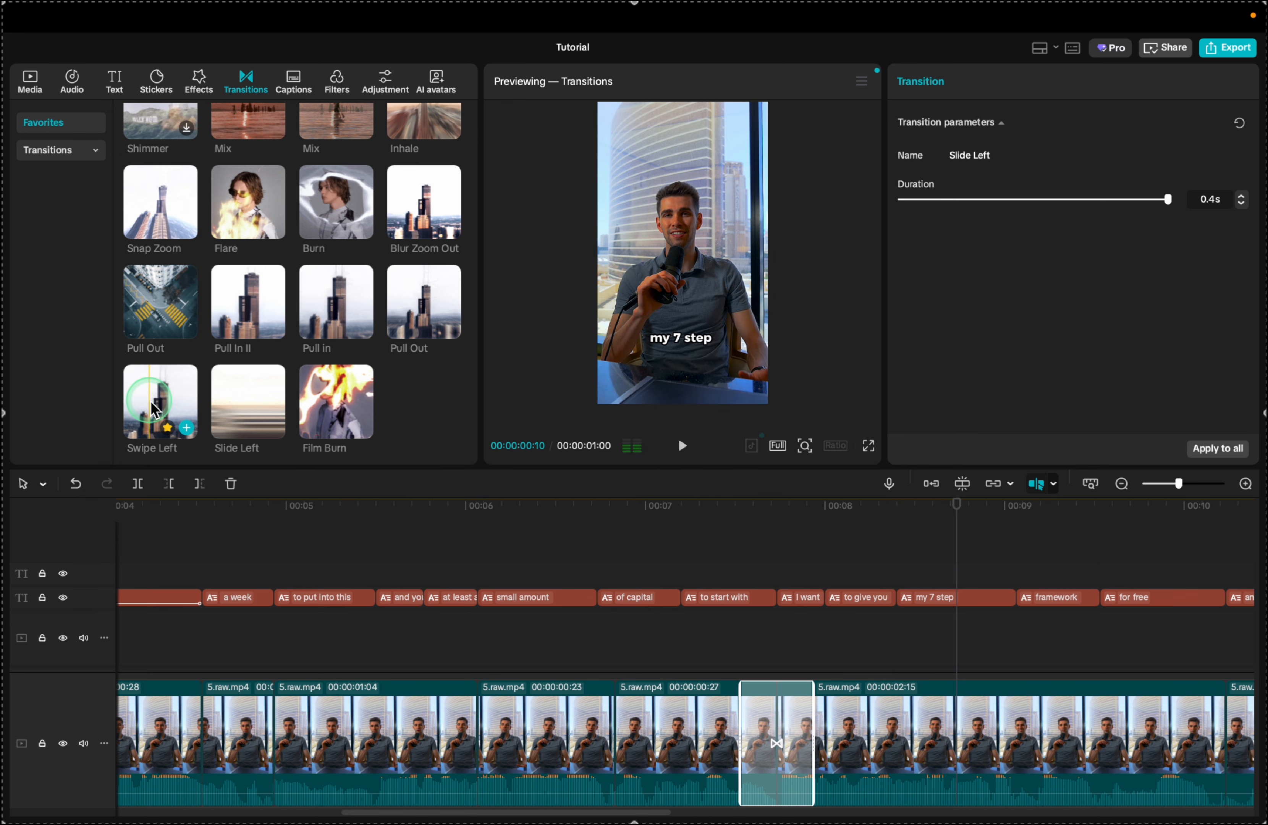
Try the Swipe Left transition at the cut between "to start with" and "I want".
{"action": "left_click_drag", "start_coordinate": [160, 403], "coordinate": [684, 712]}
{"action": "left_click", "coordinate": [604, 611]}
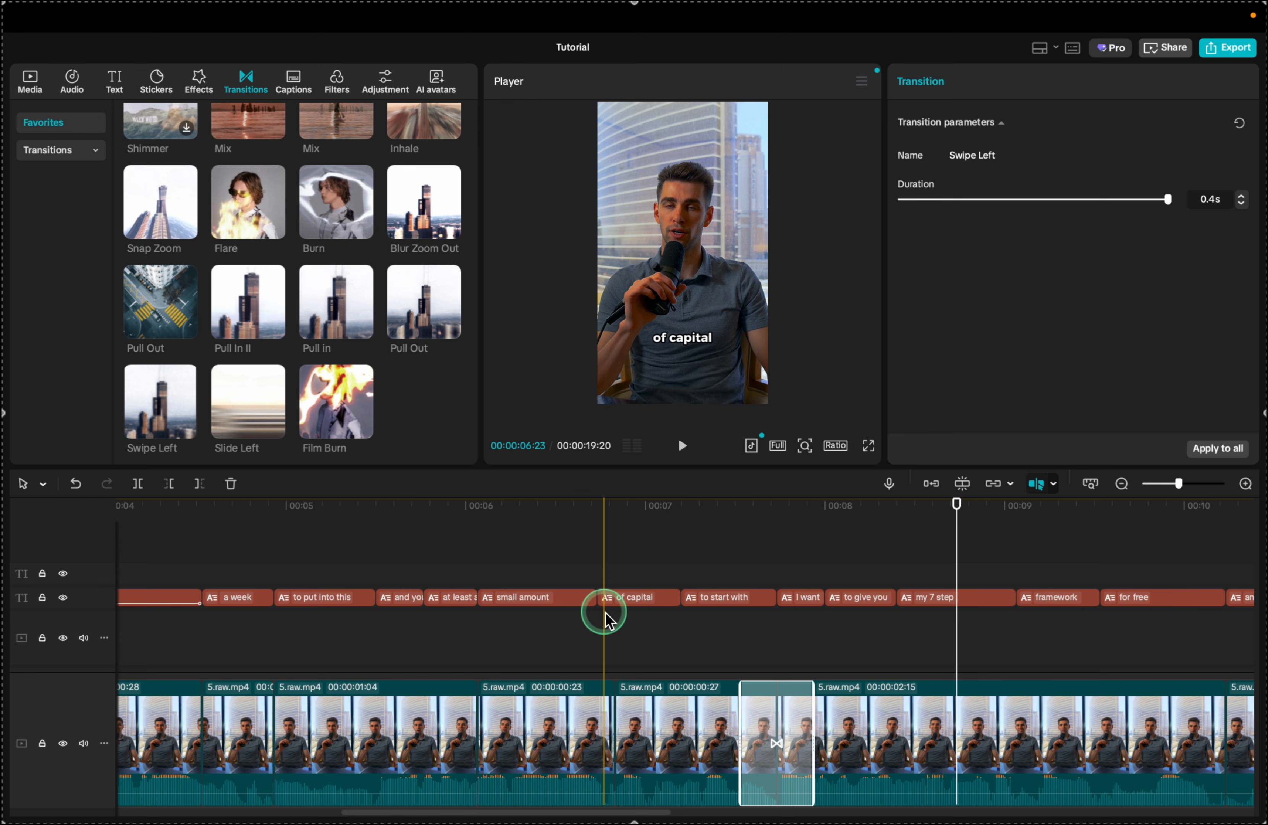
{"action": "key", "text": "space"}
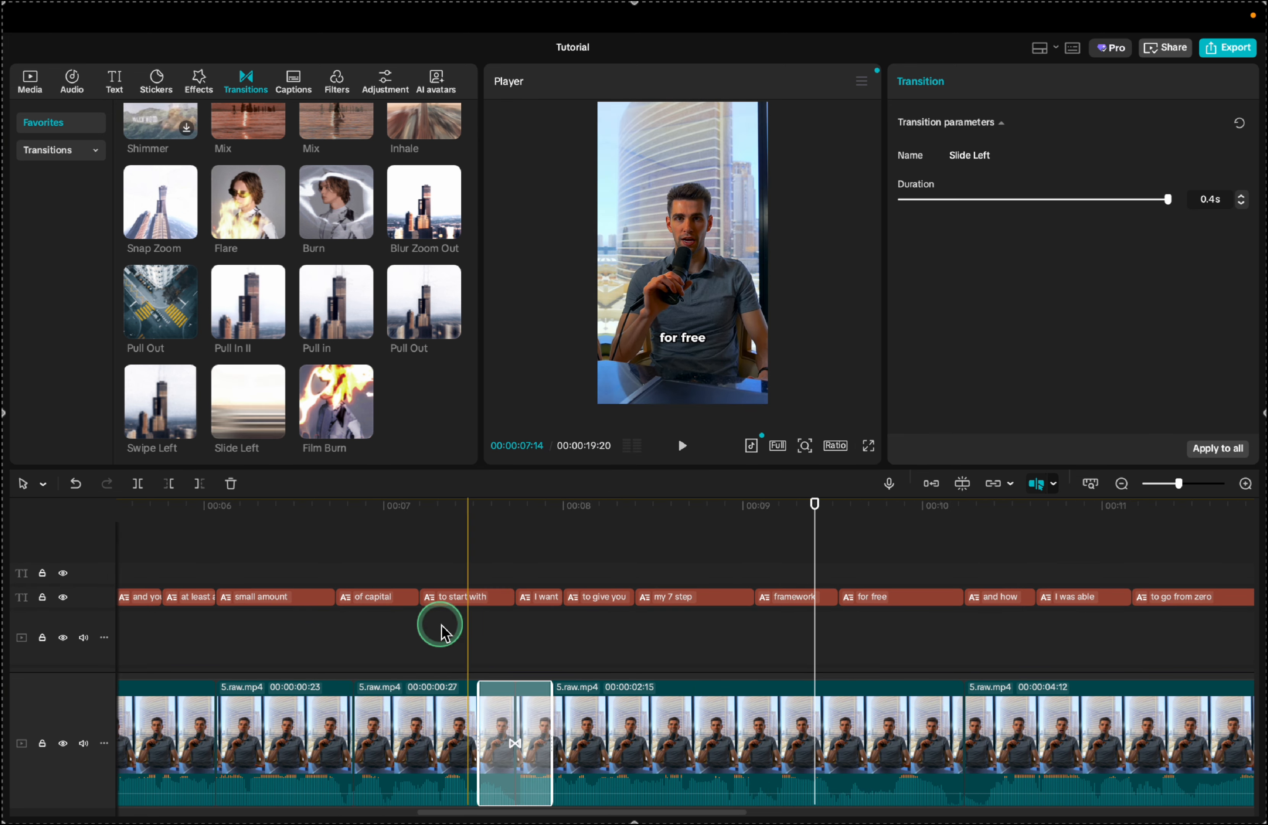
Play the reel from the Slide Left transition through to "and how" and bring up the caption list.
{"action": "left_click", "coordinate": [397, 552]}
{"action": "key", "text": "space"}
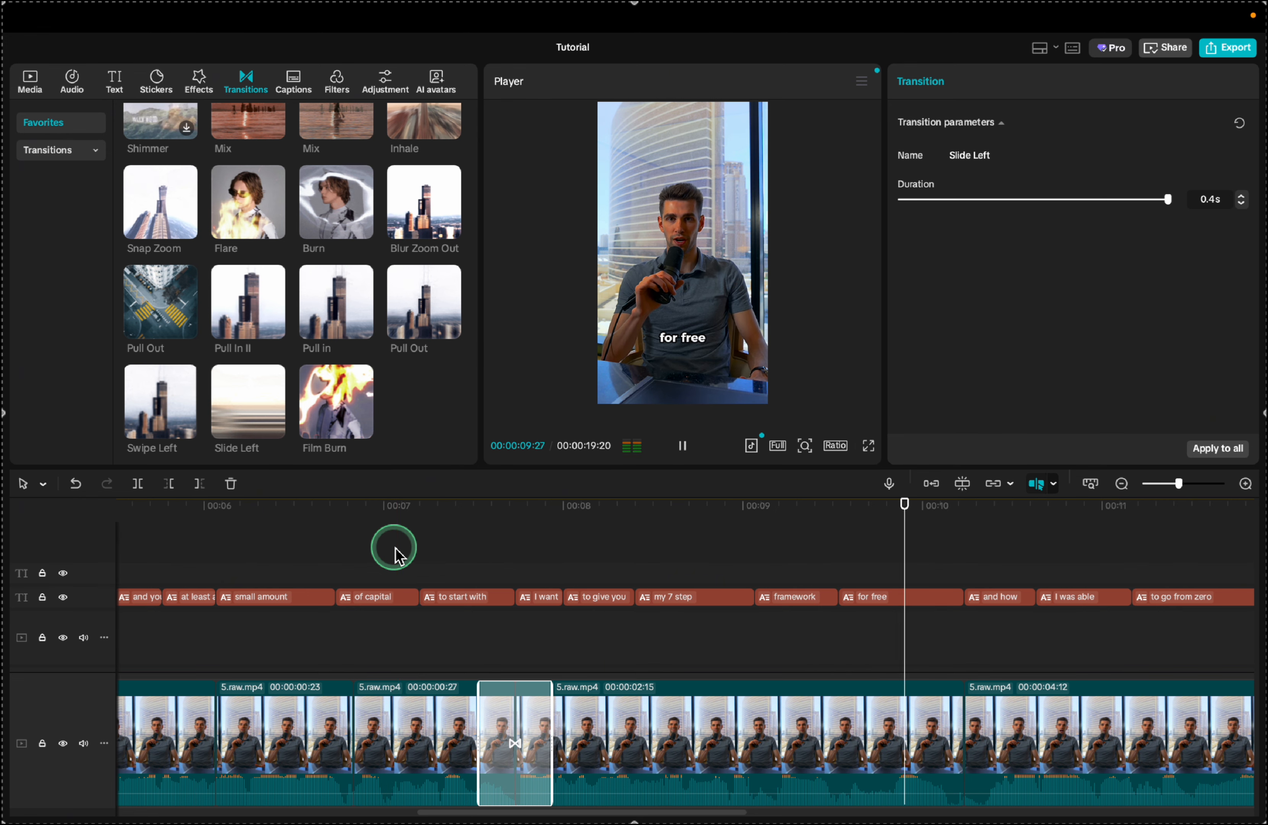
{"action": "key", "text": "space"}
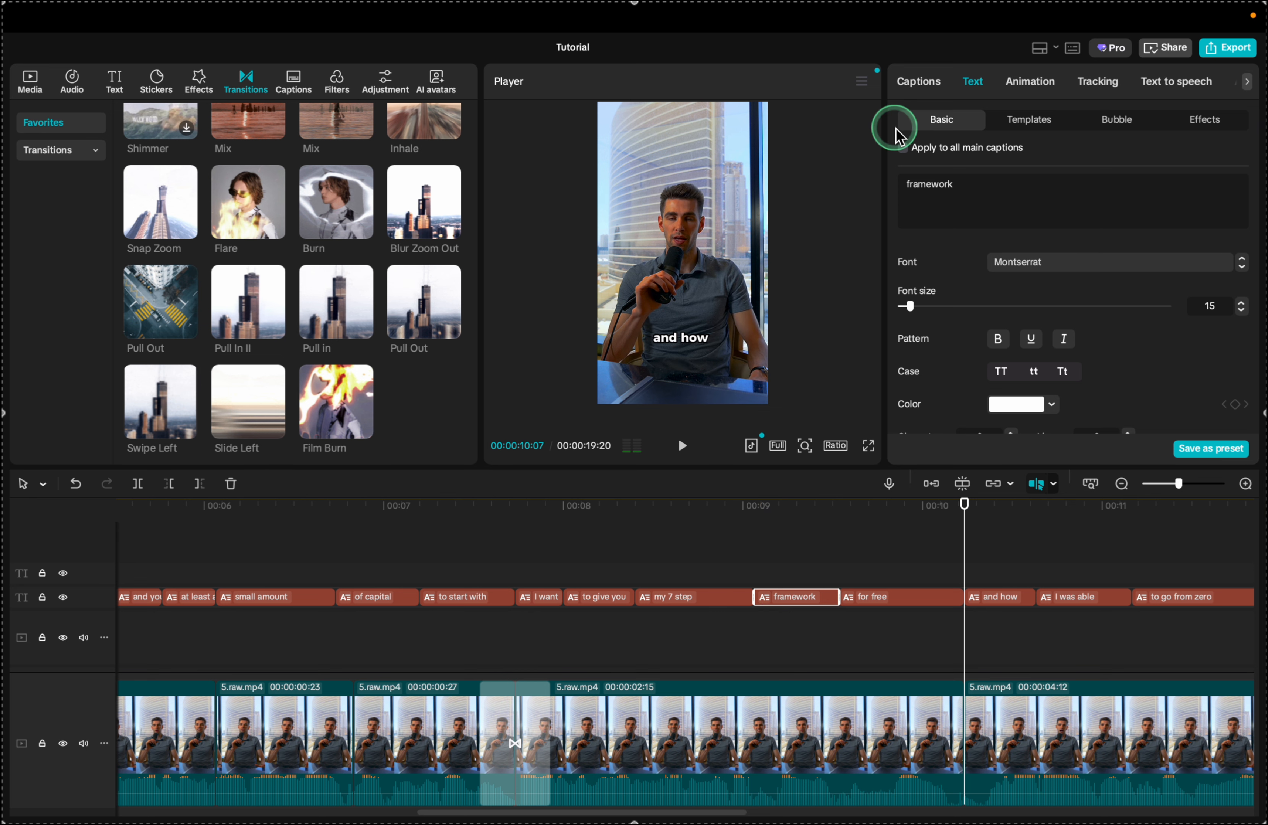
{"action": "left_click", "coordinate": [917, 81]}
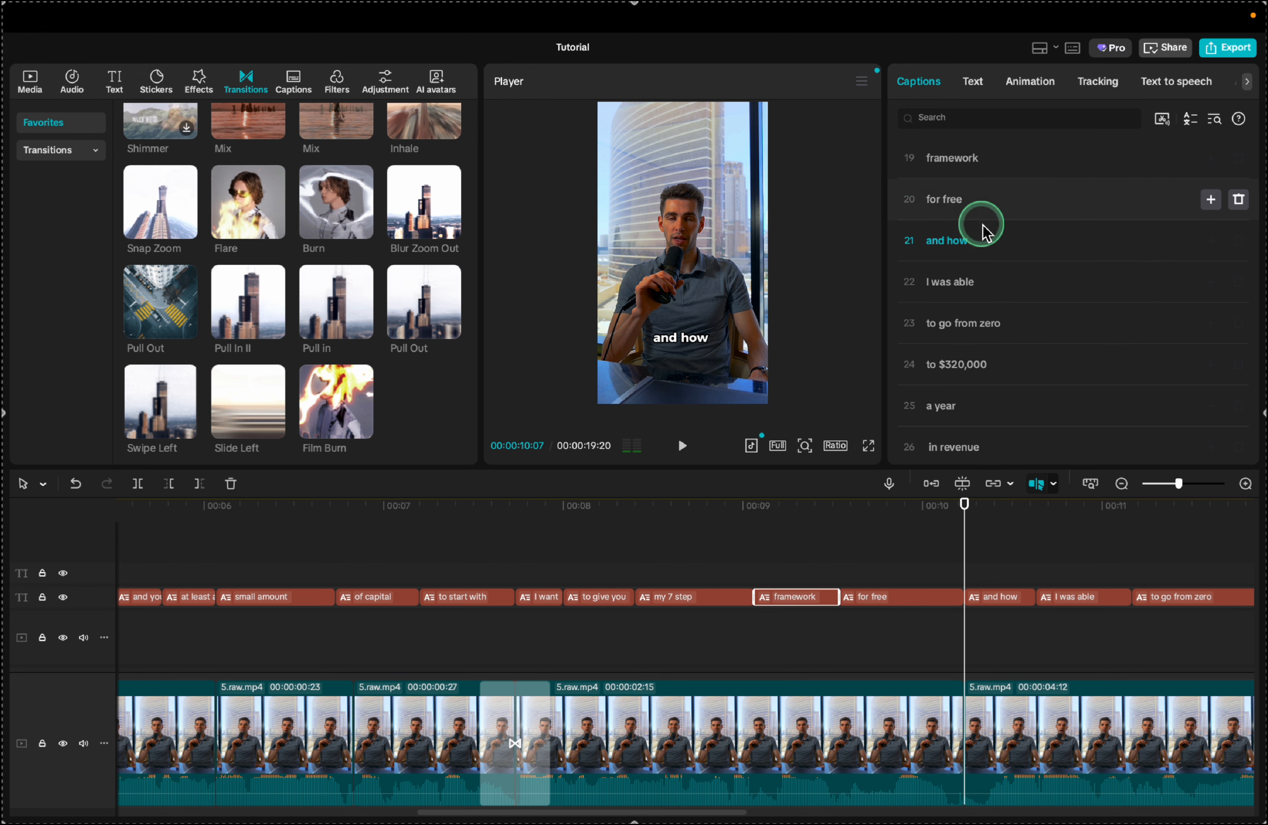
Merge the "framework" caption into the preceding one so it reads "my 7 step framework".
{"action": "scroll", "coordinate": [986, 220], "scroll_direction": "up", "scroll_amount": 3}
{"action": "left_click", "coordinate": [928, 259]}
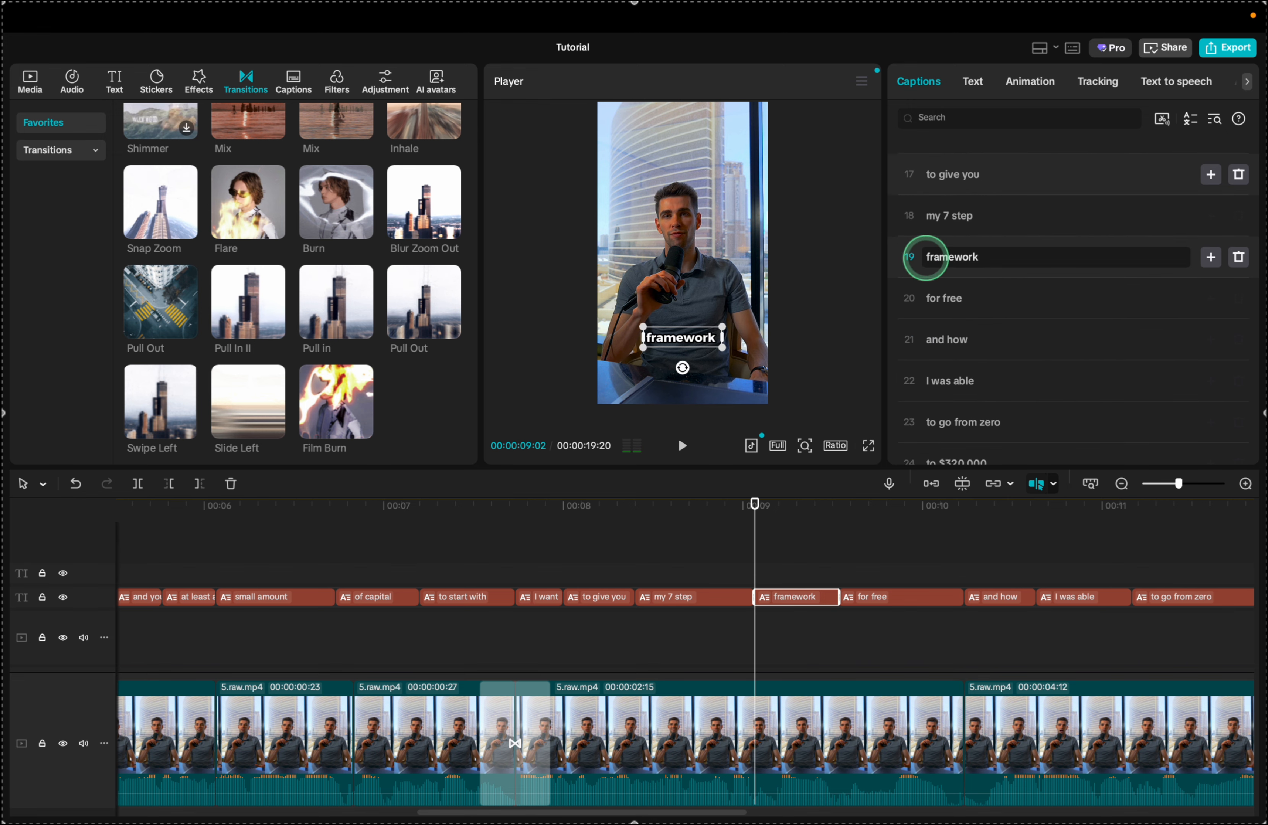
{"action": "key", "text": "BackSpace"}
{"action": "left_click", "coordinate": [970, 300]}
{"action": "left_click", "coordinate": [948, 67]}
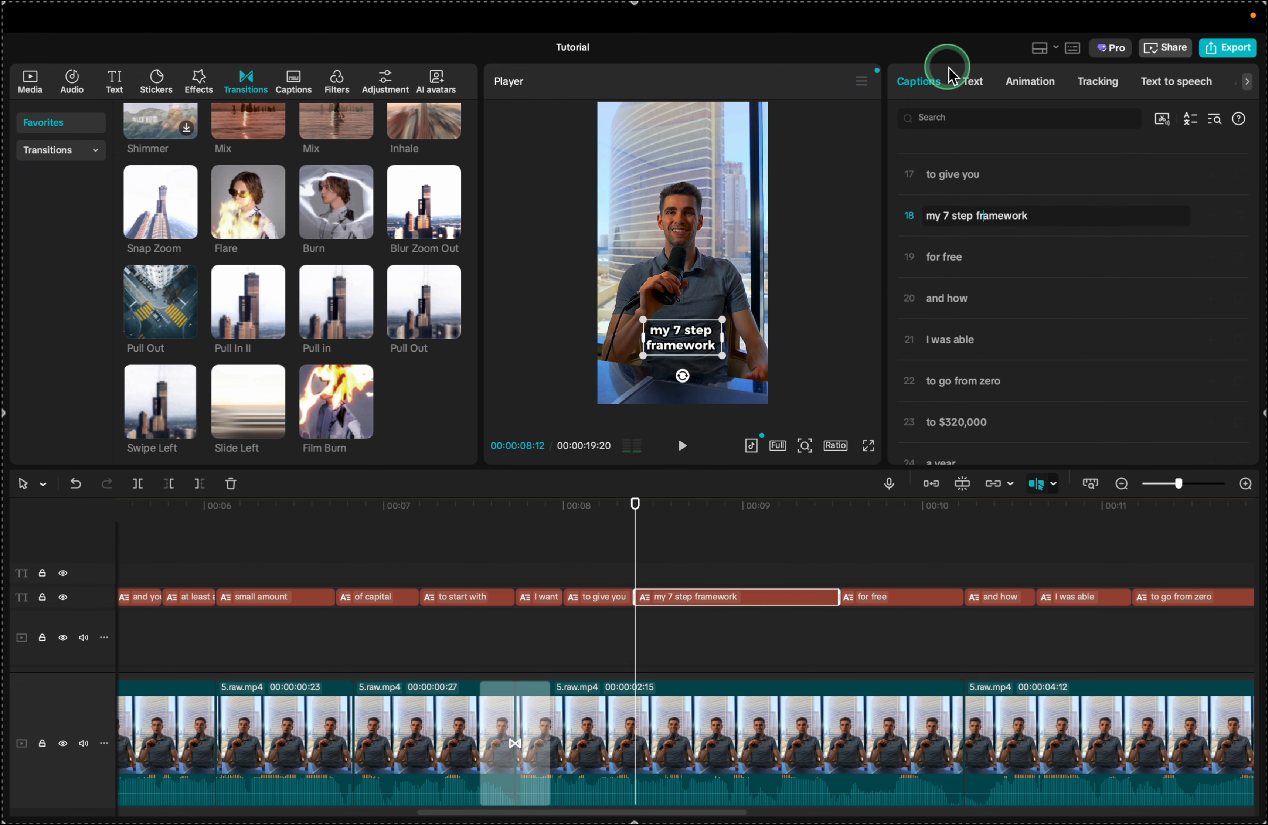
Move "my" from the "my 7 step framework" caption to the end of "to give you", and add a hyphen before "step".
{"action": "left_click", "coordinate": [910, 301]}
{"action": "left_click", "coordinate": [1013, 181]}
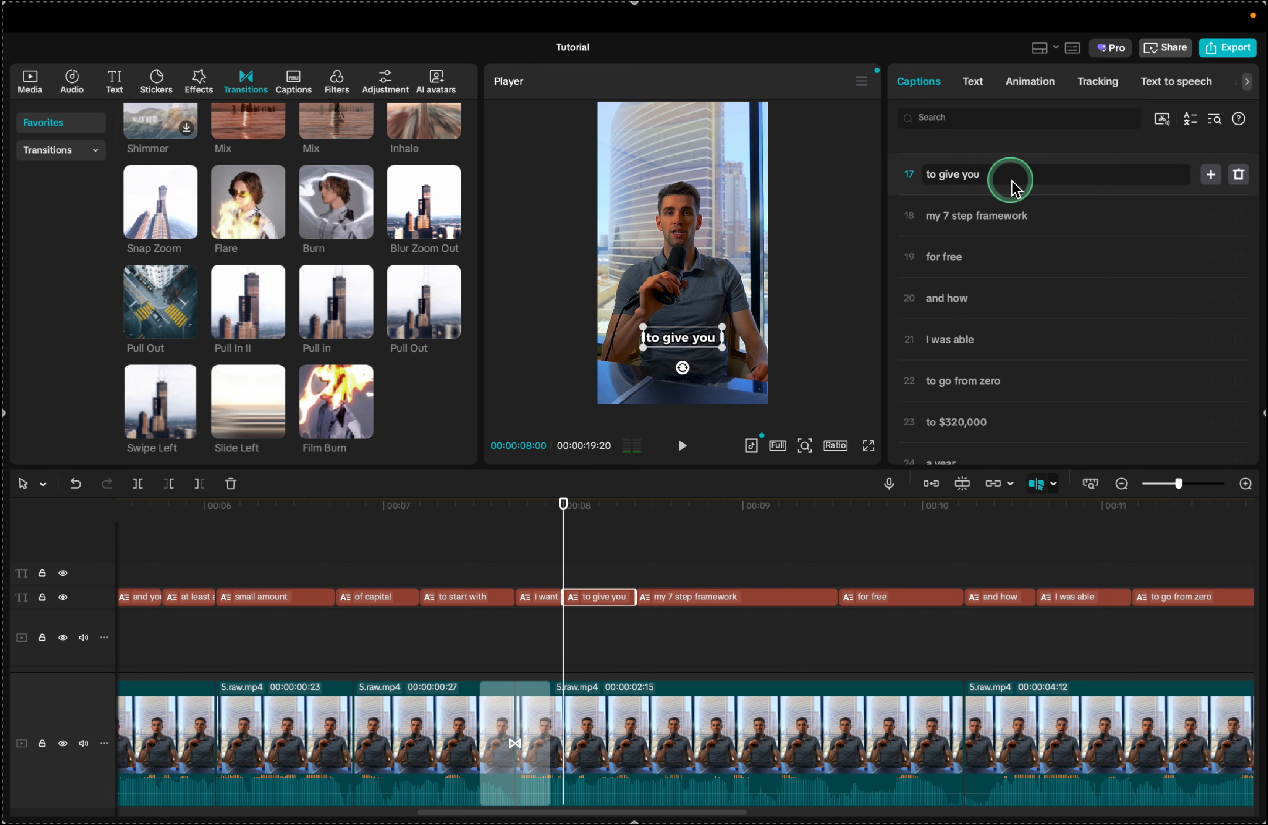
{"action": "double_click", "coordinate": [933, 217]}
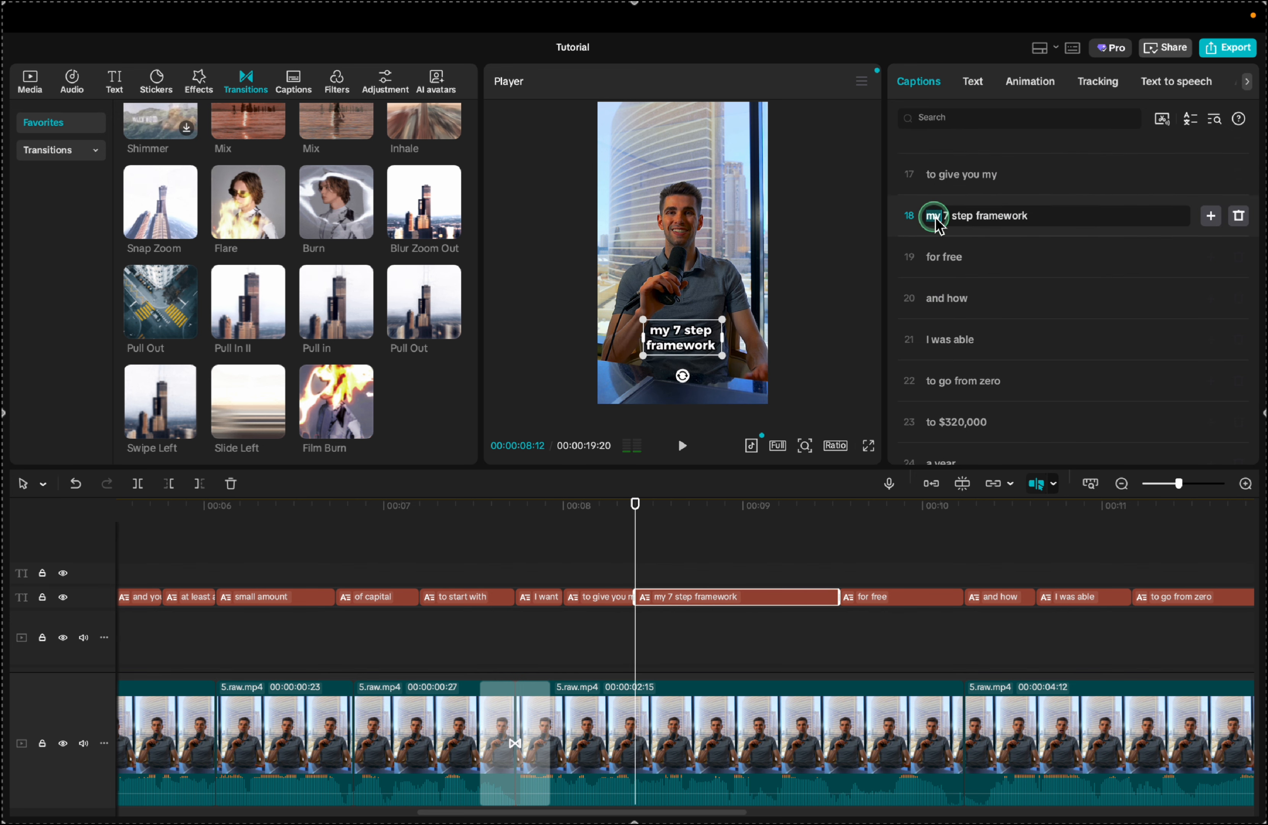
{"action": "key", "text": "BackSpace"}
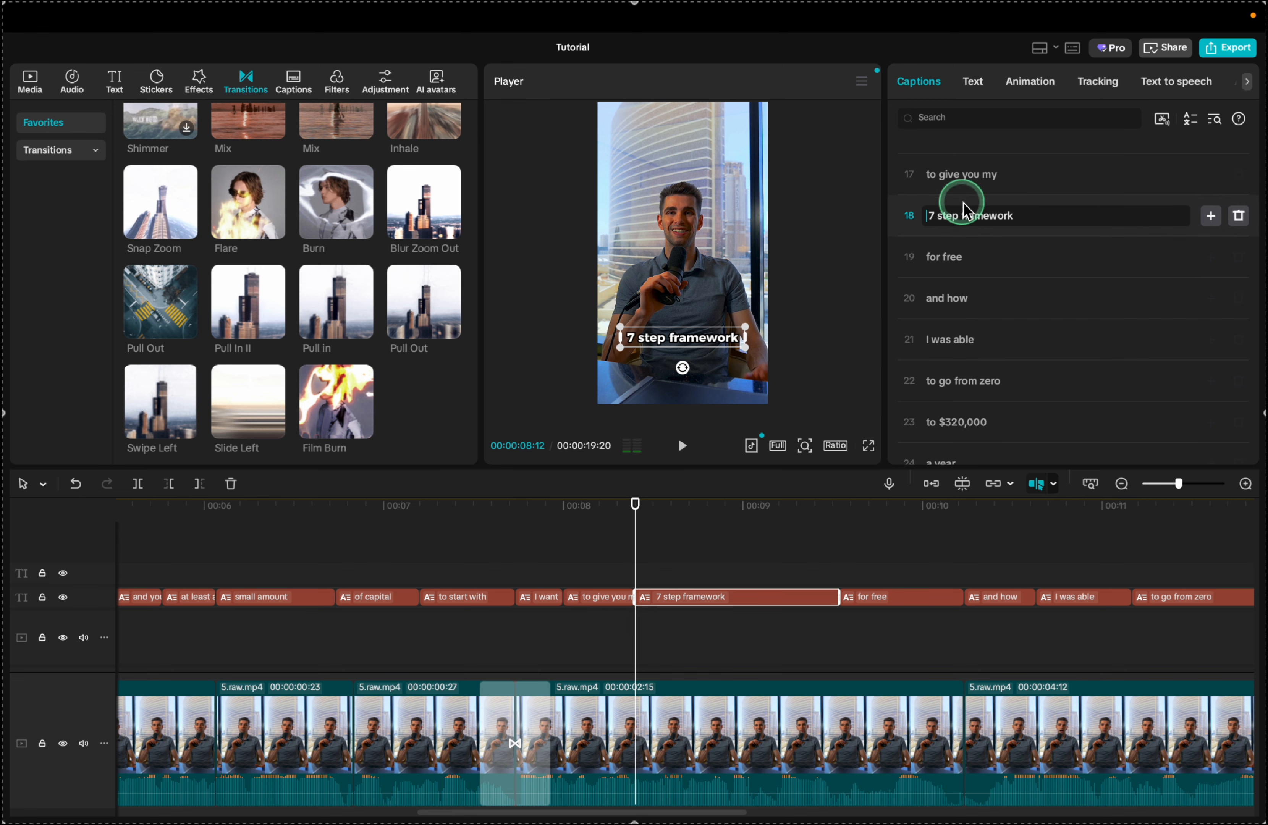
{"action": "left_click", "coordinate": [940, 216]}
{"action": "type", "text": "-"}
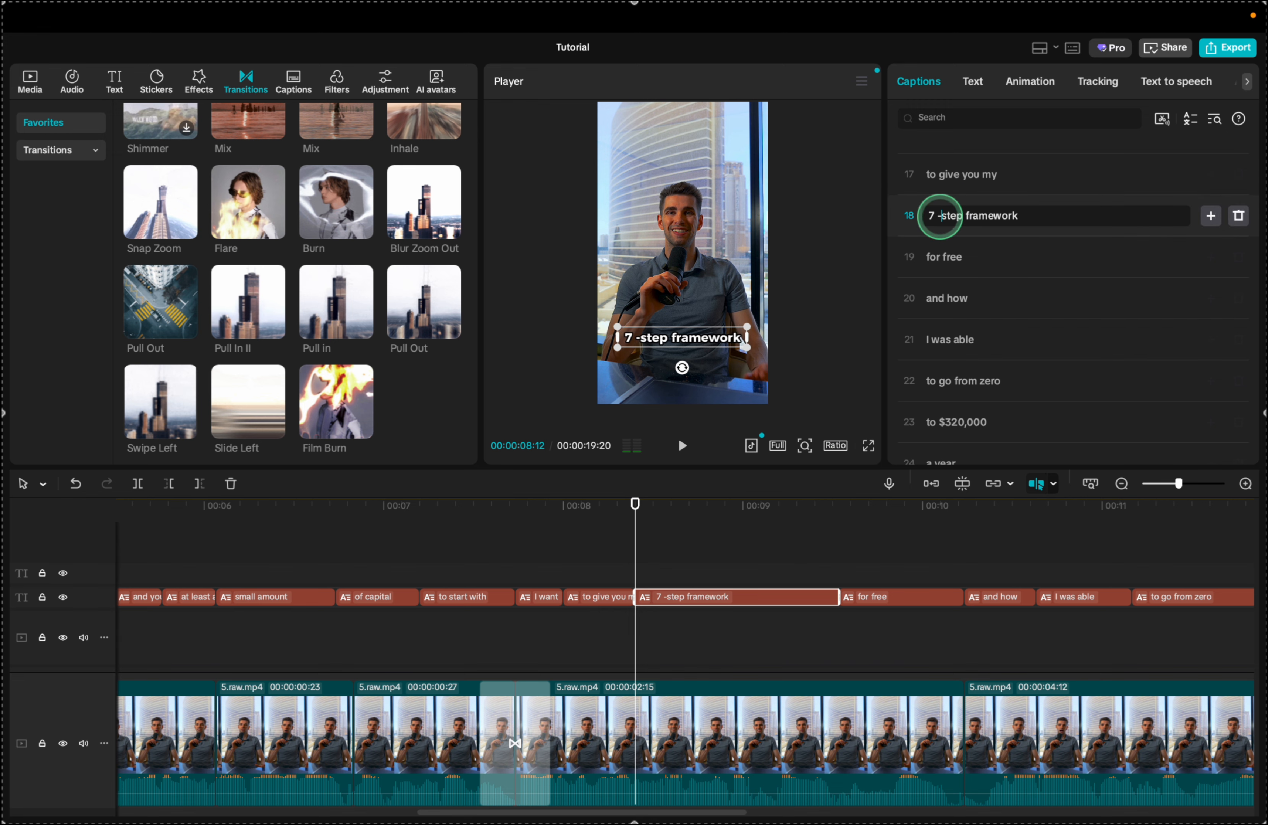
Correct caption 18 to read "7-step framework" by removing the space before the hyphen.
{"action": "key", "text": "BackSpace"}
{"action": "key", "text": "BackSpace"}
{"action": "type", "text": "-"}
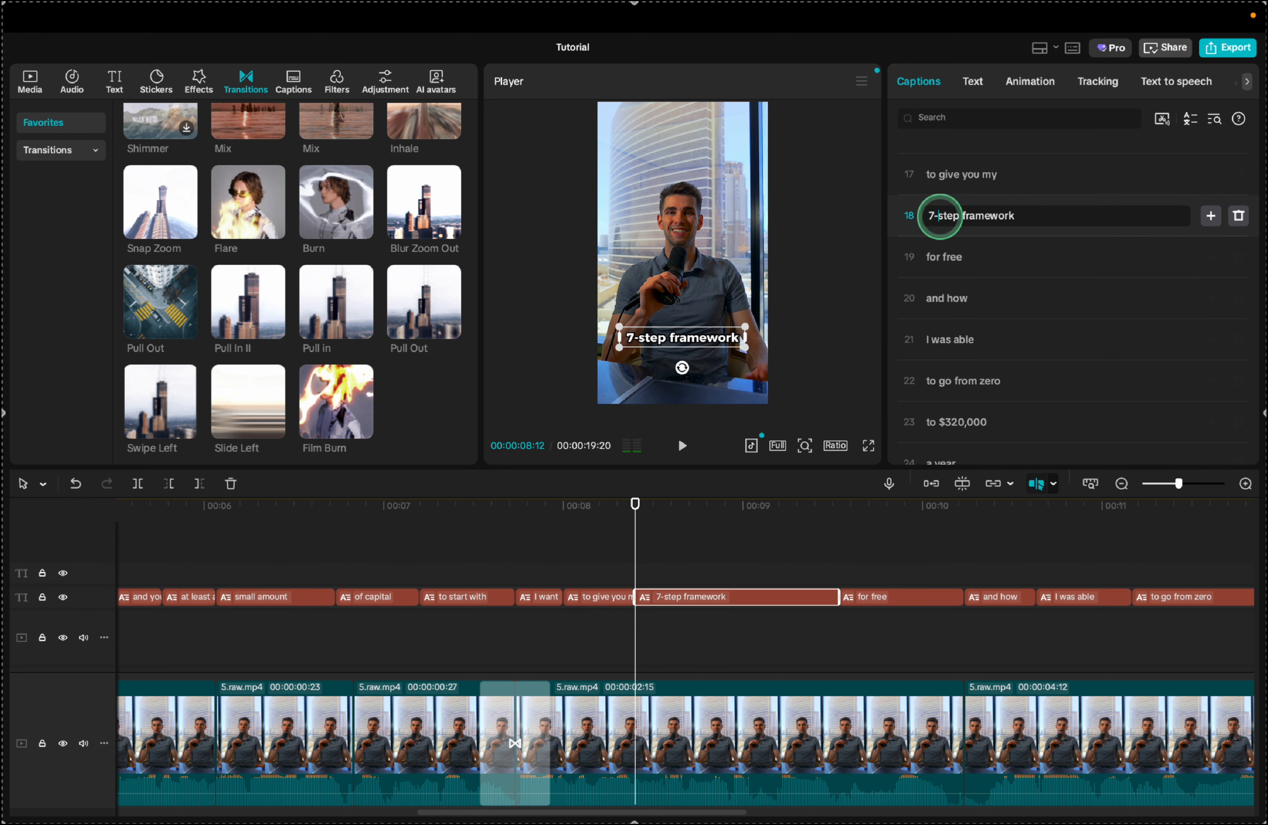
Try the black-on-white preset style on the "7-step framework" caption, then apply the black-on-yellow preset instead.
{"action": "left_click", "coordinate": [972, 82]}
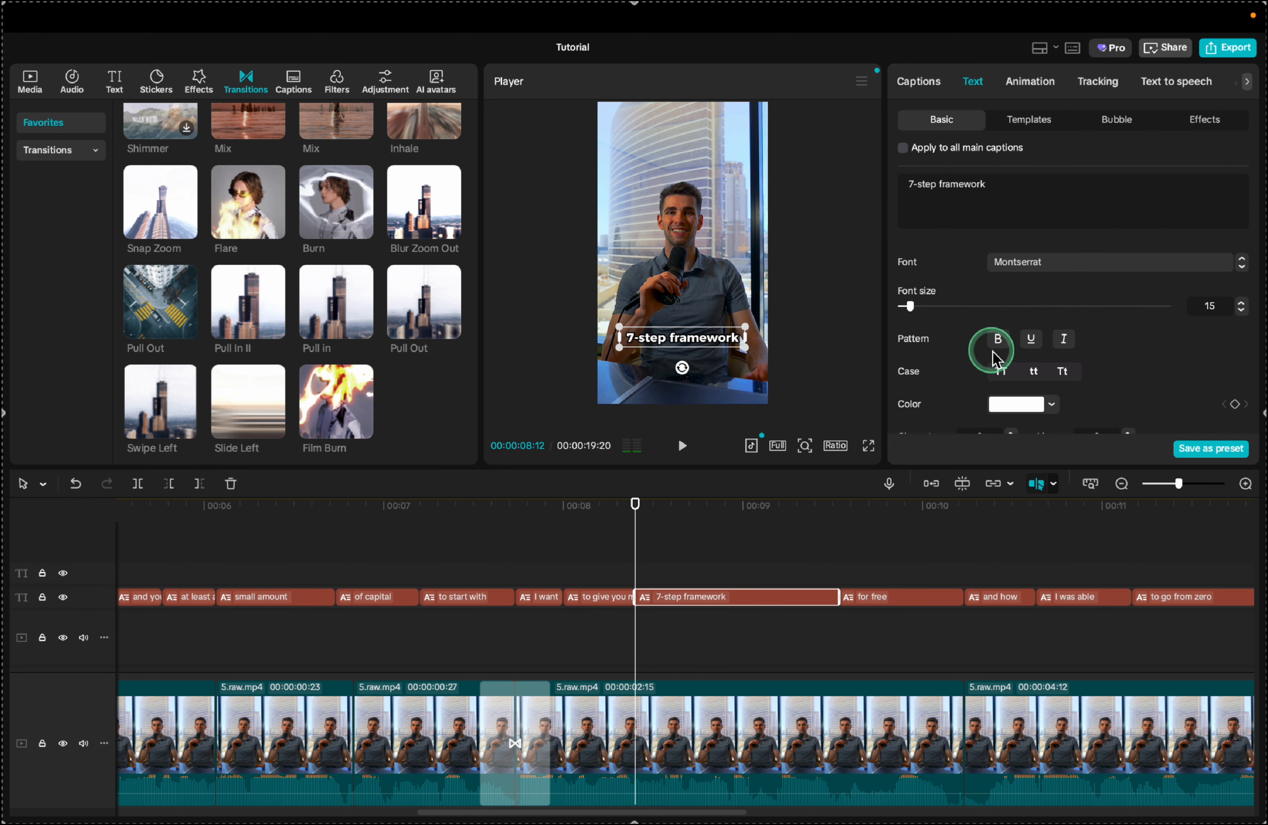
{"action": "scroll", "coordinate": [995, 359], "scroll_direction": "down", "scroll_amount": 3}
{"action": "scroll", "coordinate": [994, 359], "scroll_direction": "down", "scroll_amount": 4}
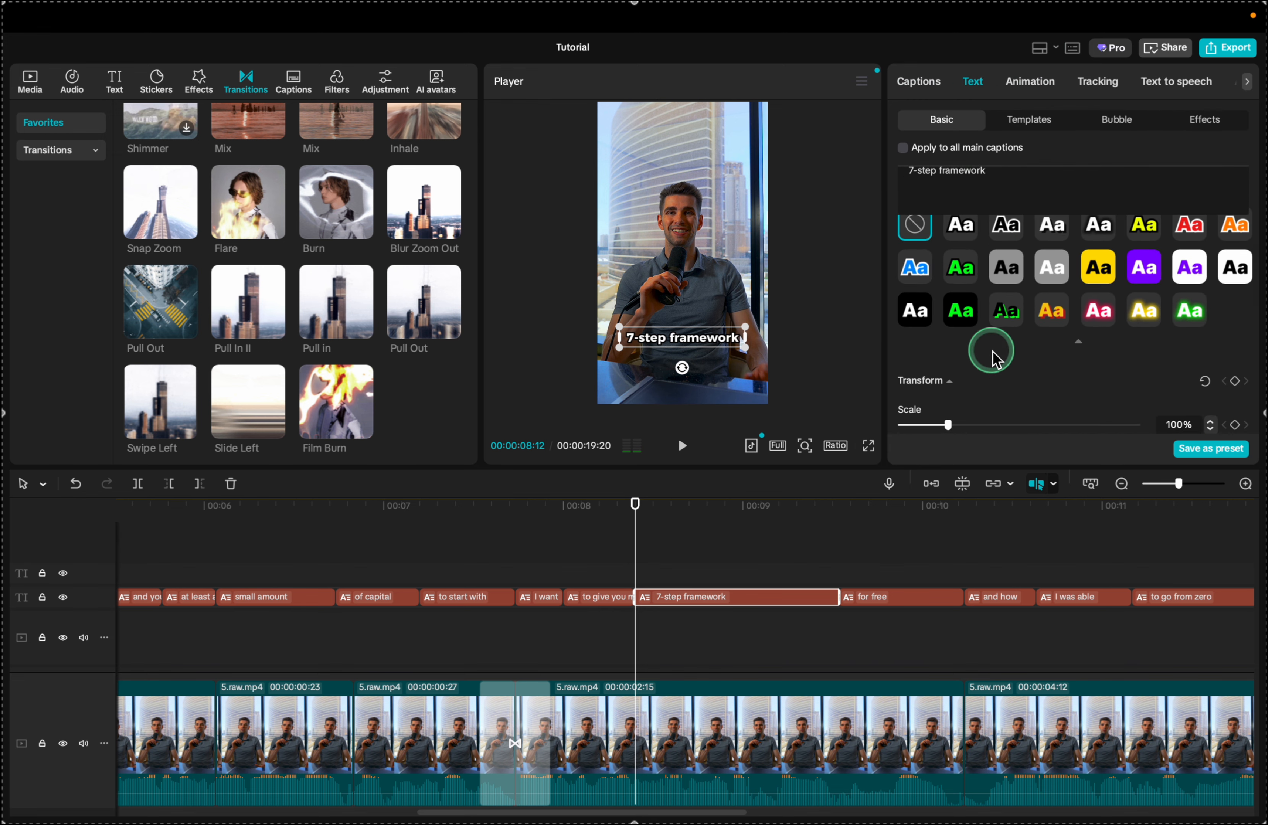
{"action": "left_click", "coordinate": [1238, 272]}
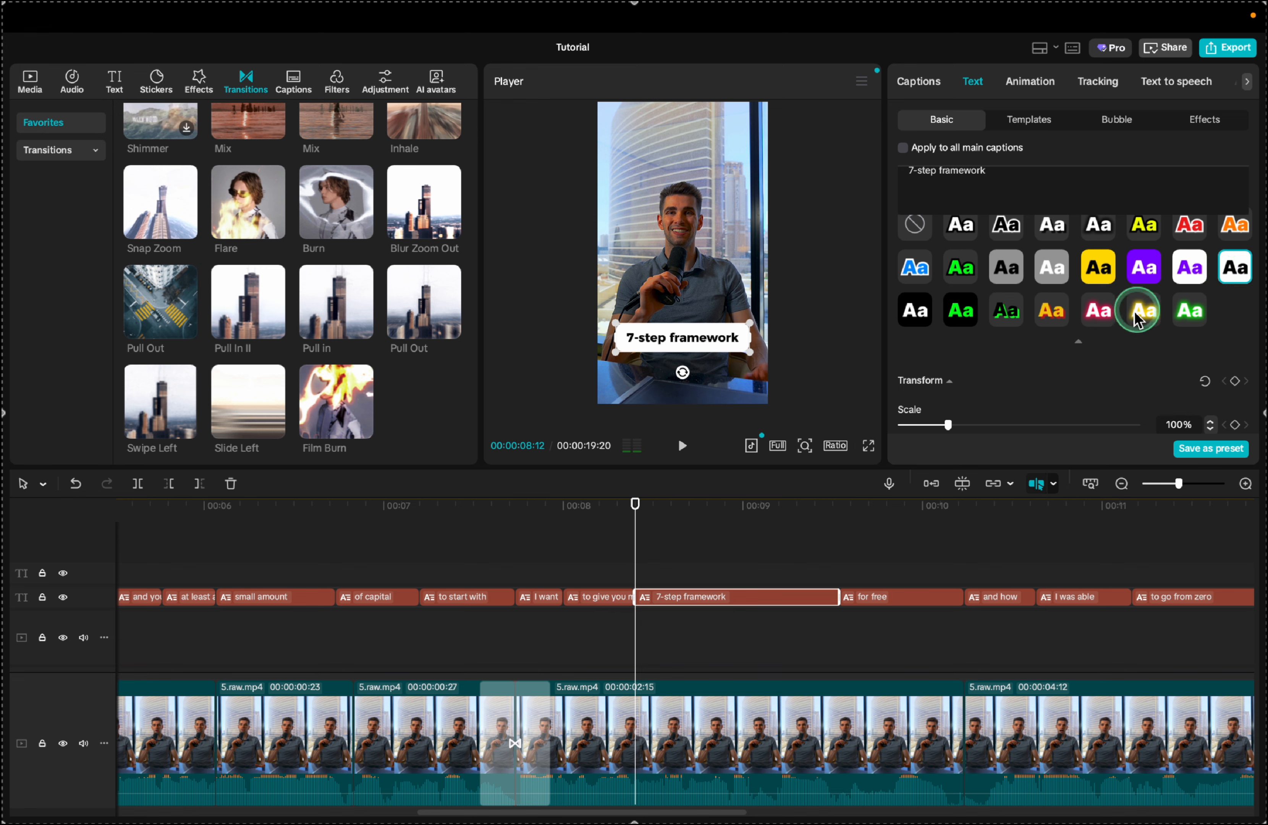
{"action": "left_click", "coordinate": [1095, 277]}
{"action": "scroll", "coordinate": [996, 316], "scroll_direction": "up", "scroll_amount": 2}
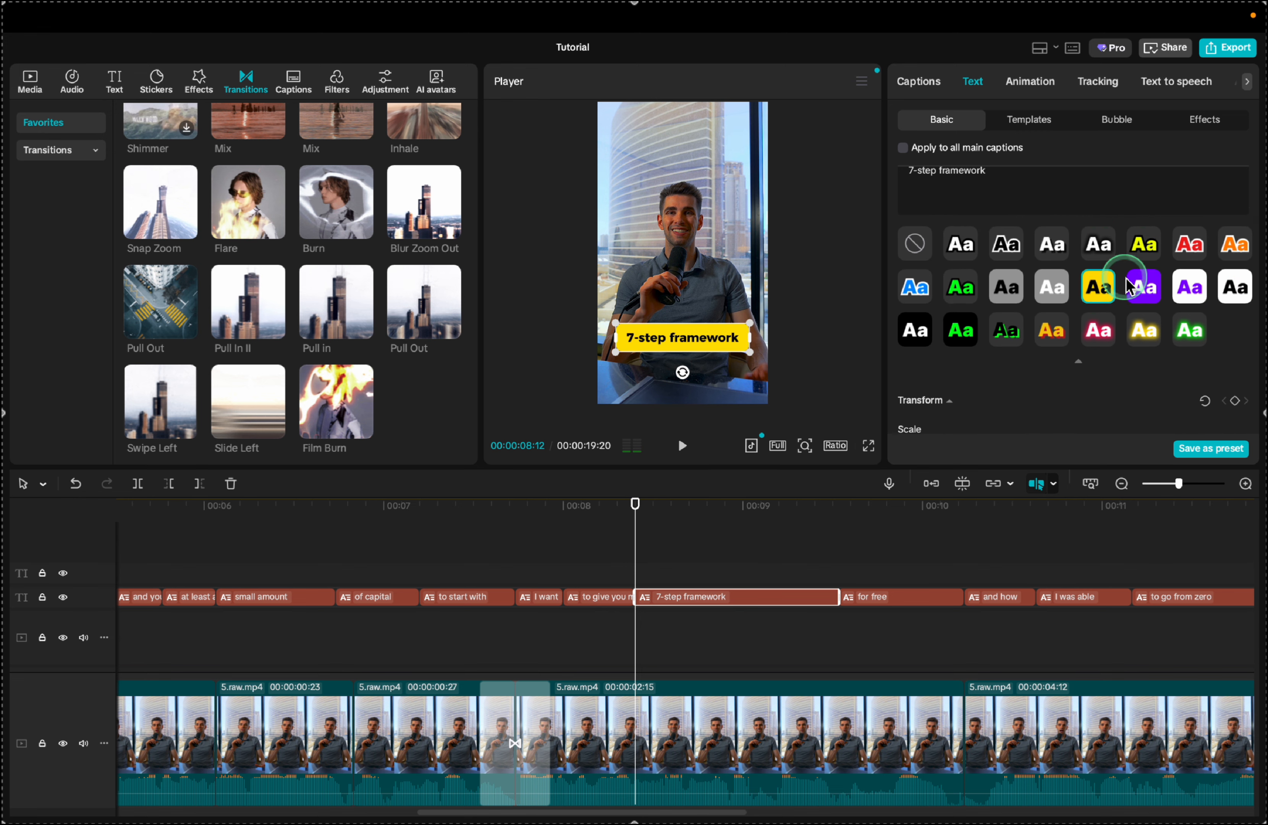
Set the caption's yellow background to 45% rounding, 8% height and 9% width.
{"action": "scroll", "coordinate": [1063, 343], "scroll_direction": "down", "scroll_amount": 10}
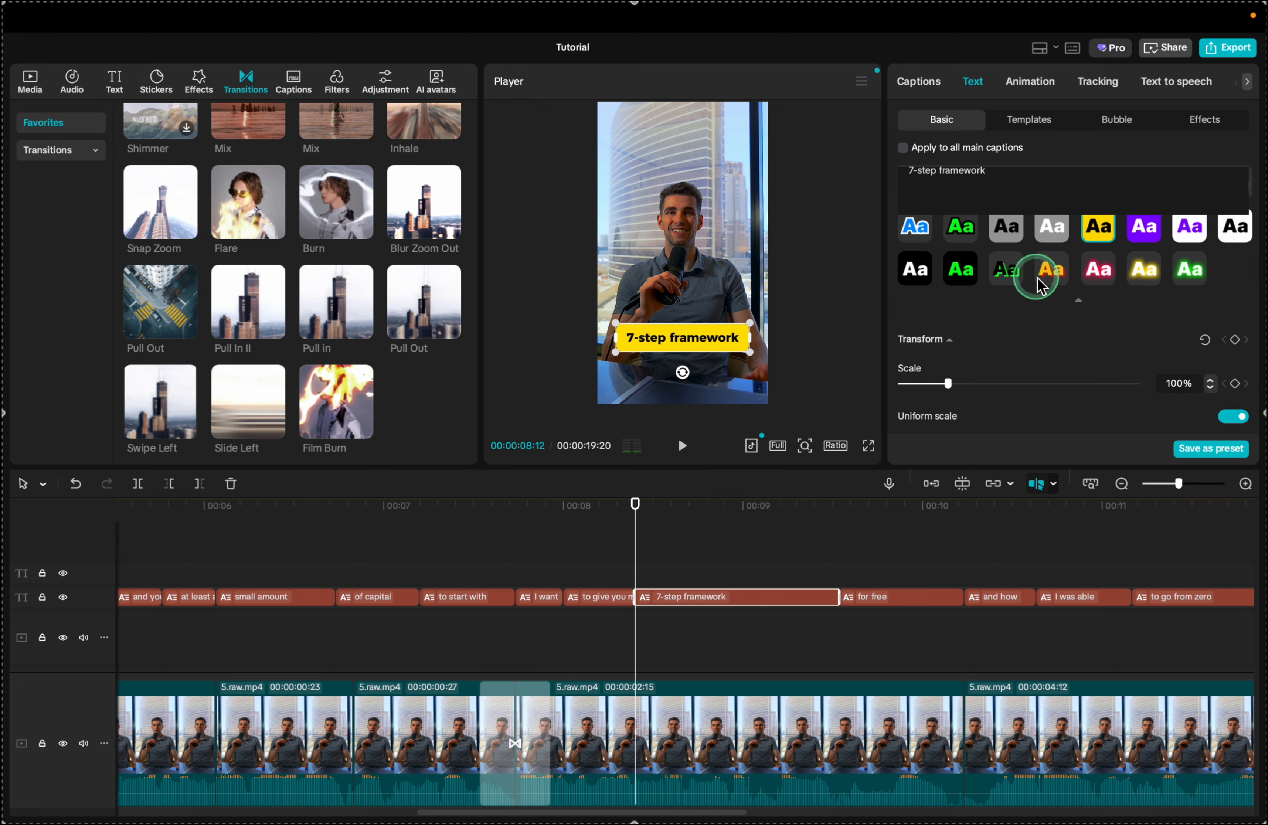
{"action": "scroll", "coordinate": [1039, 284], "scroll_direction": "down", "scroll_amount": 5}
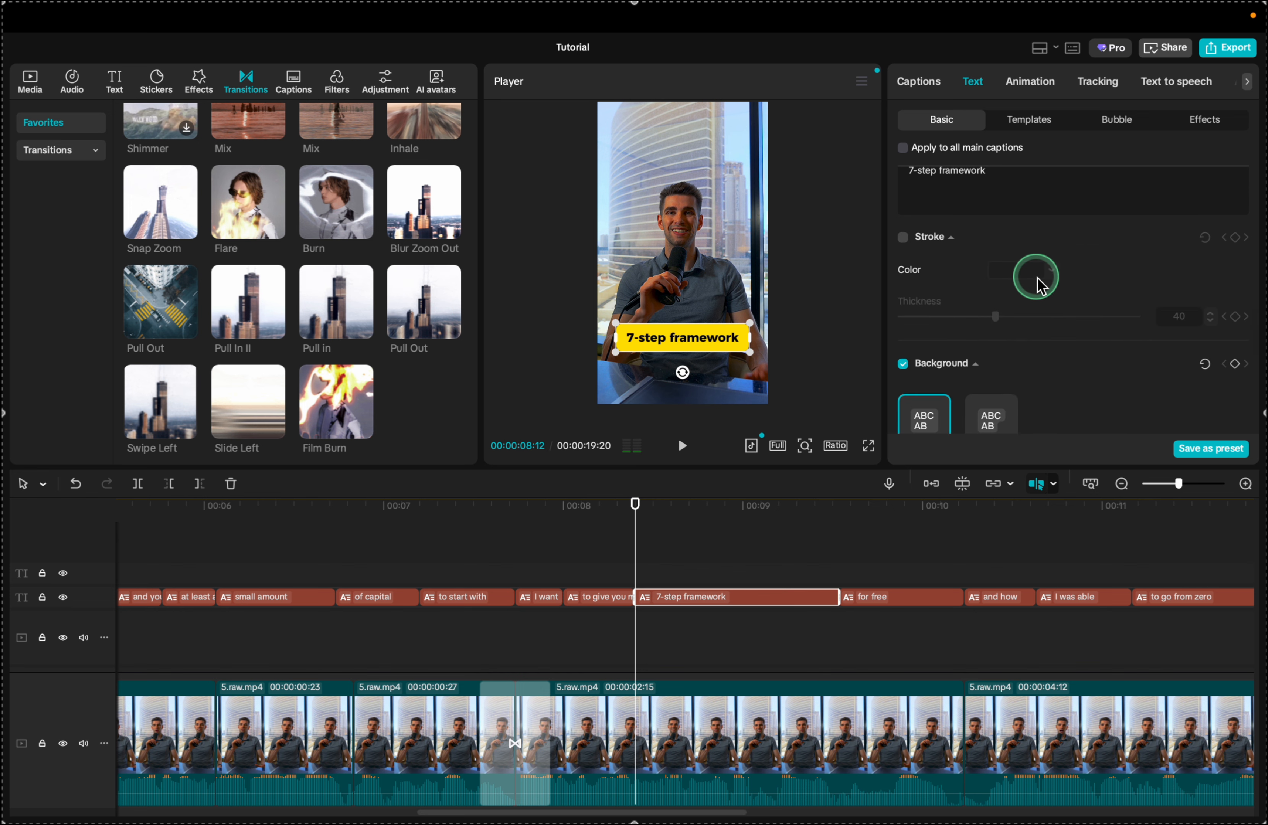
{"action": "scroll", "coordinate": [978, 338], "scroll_direction": "up", "scroll_amount": 2}
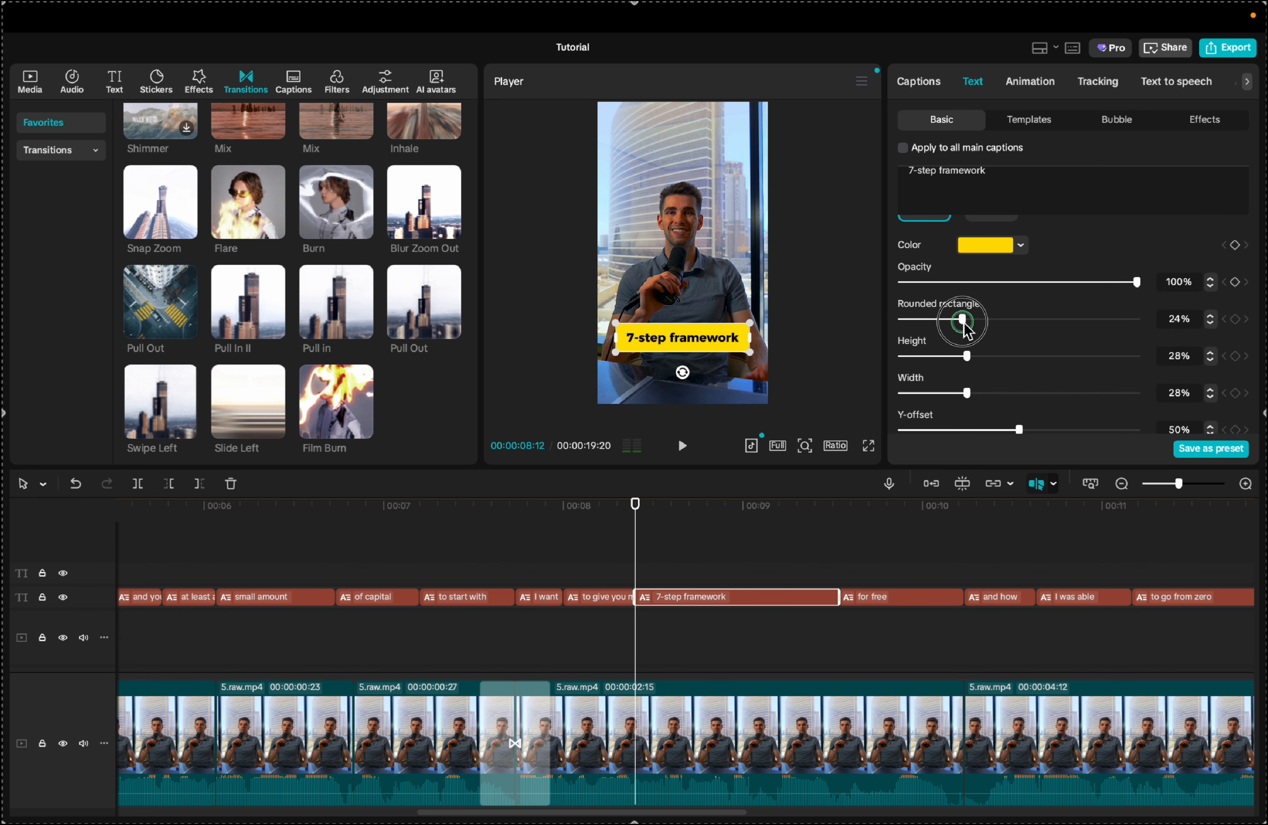
{"action": "left_click_drag", "start_coordinate": [972, 362], "coordinate": [926, 397]}
{"action": "scroll", "coordinate": [994, 402], "scroll_direction": "down", "scroll_amount": 1}
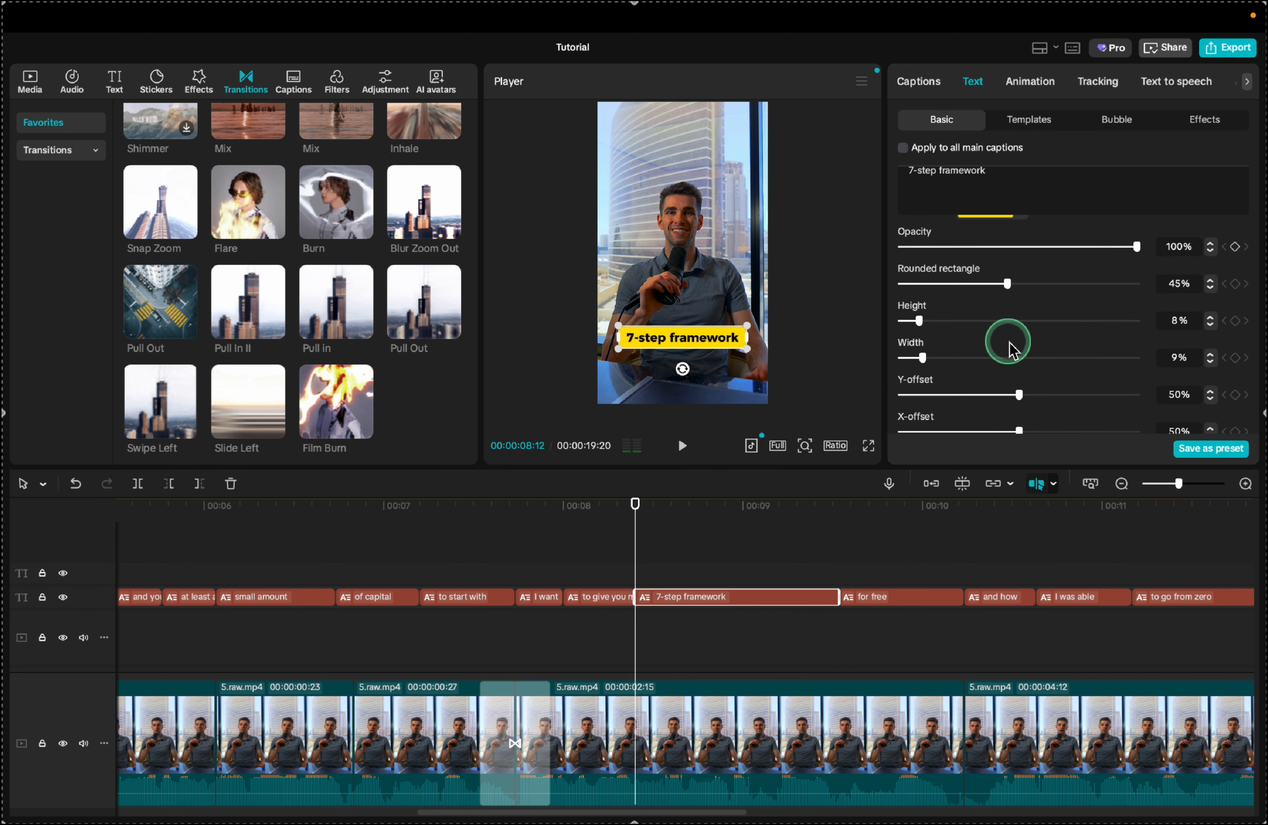
{"action": "scroll", "coordinate": [1009, 348], "scroll_direction": "down", "scroll_amount": 5}
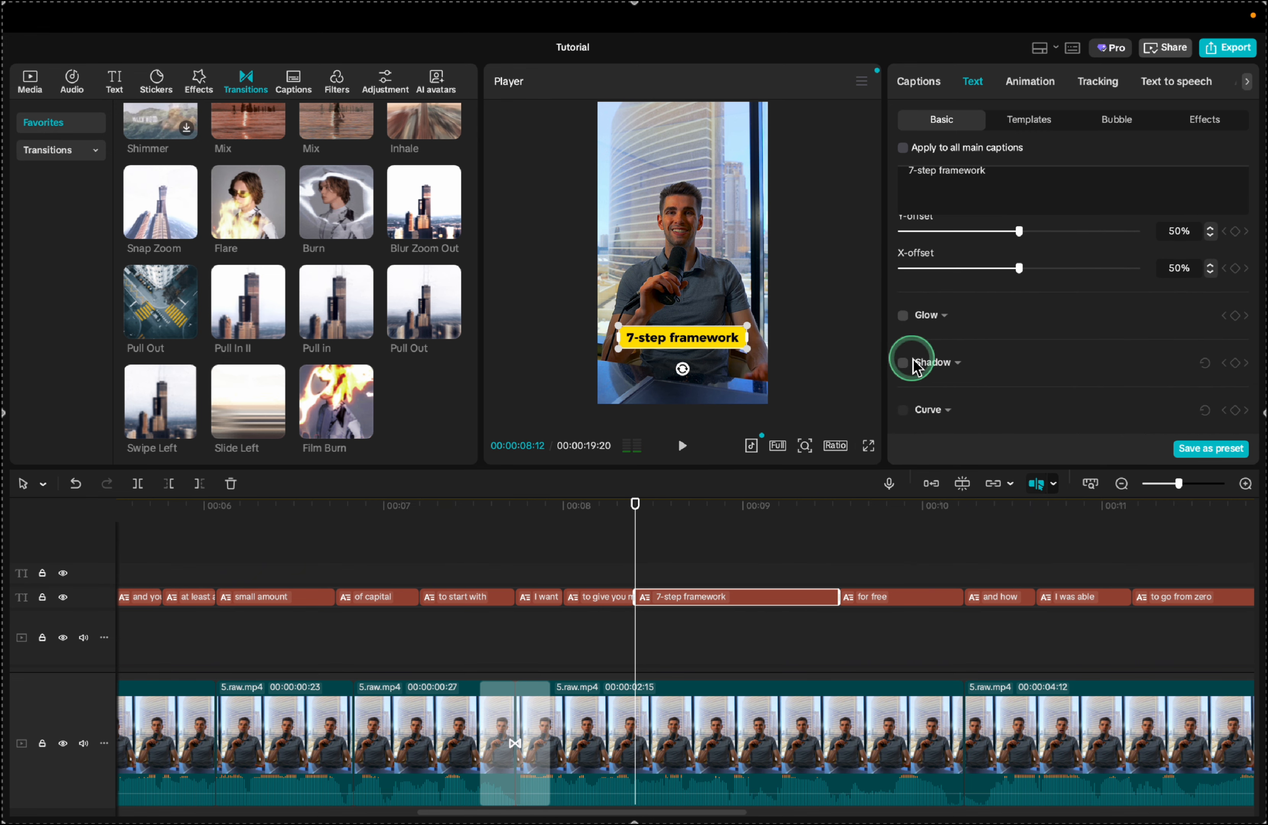
Try a white (FFFFFF) shadow on the "7-step framework" caption and switch the shadow off again.
{"action": "left_click", "coordinate": [904, 363]}
{"action": "scroll", "coordinate": [1053, 359], "scroll_direction": "down", "scroll_amount": 3}
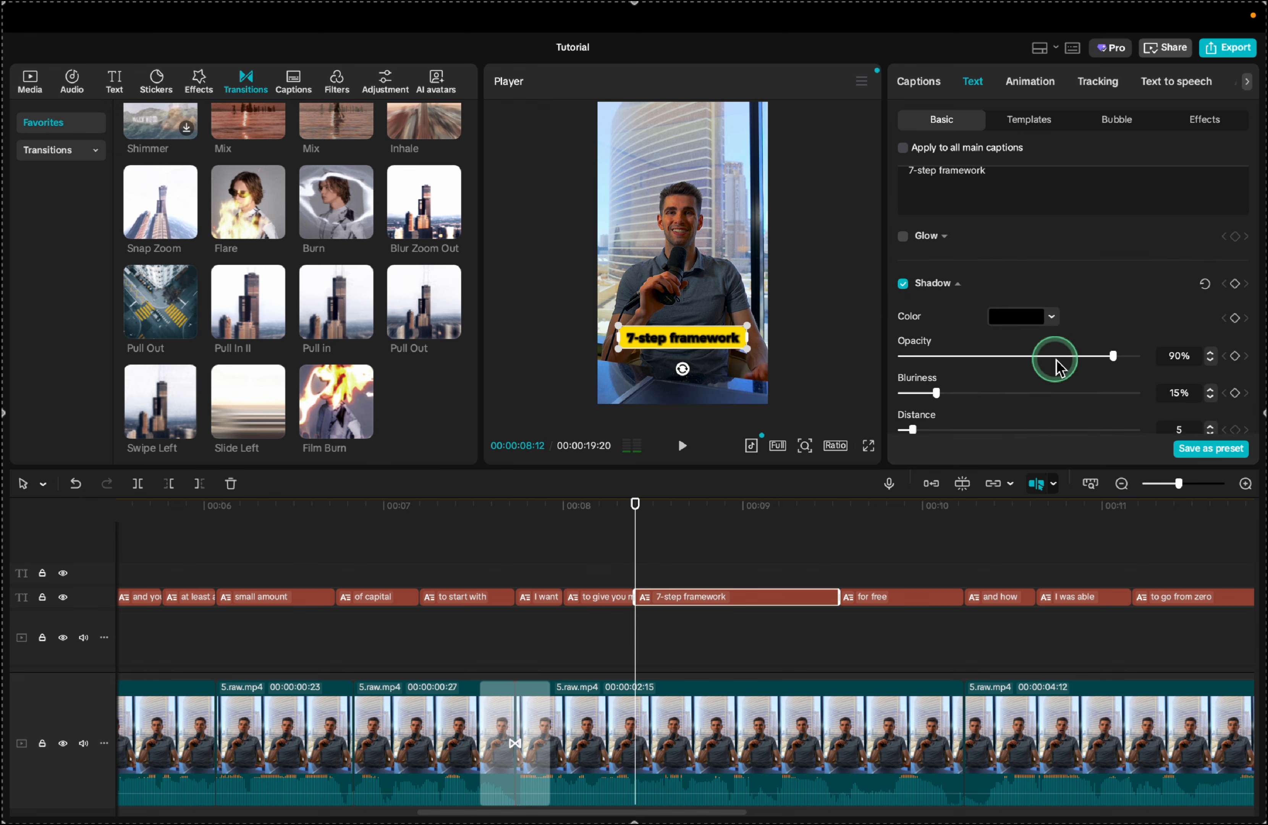
{"action": "left_click", "coordinate": [1051, 306]}
{"action": "left_click", "coordinate": [973, 351]}
{"action": "left_click_drag", "start_coordinate": [975, 352], "coordinate": [938, 334]}
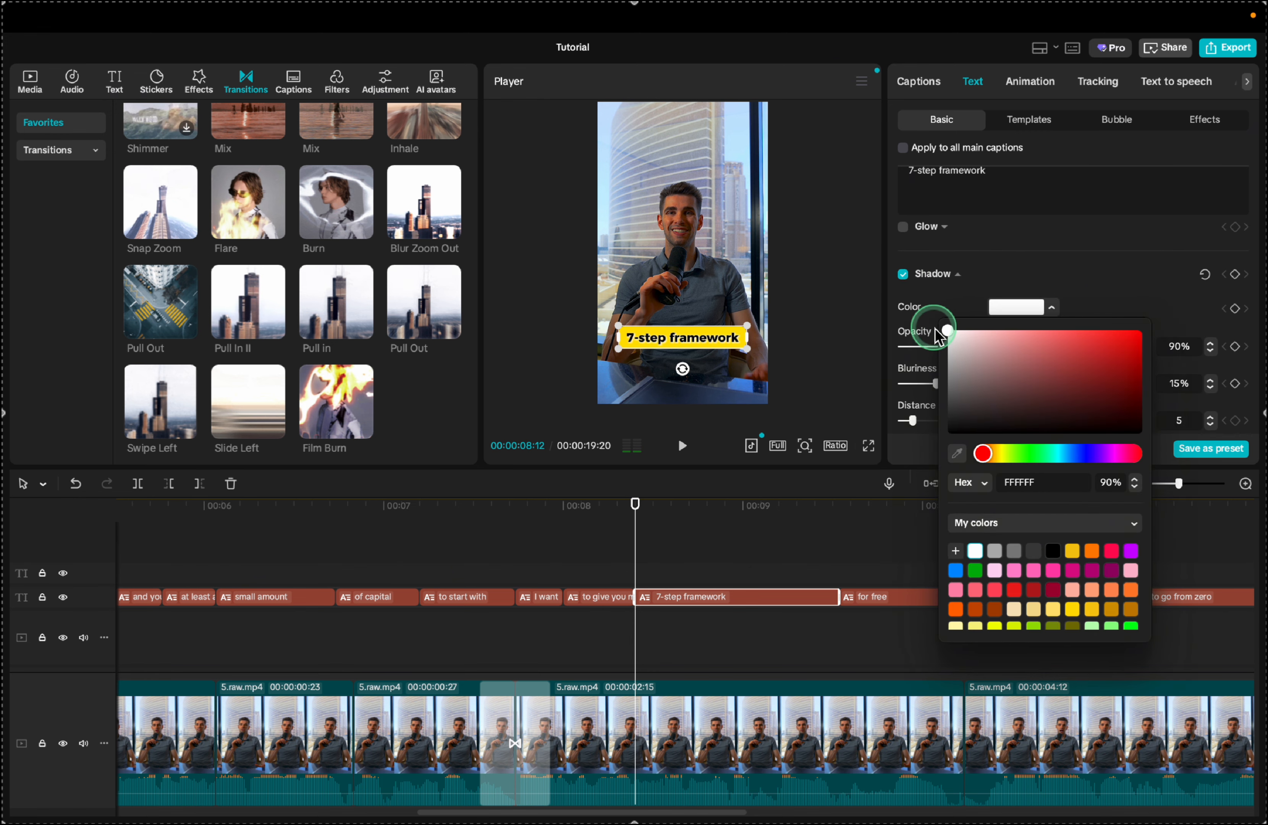
{"action": "left_click", "coordinate": [1032, 262]}
{"action": "left_click", "coordinate": [902, 274]}
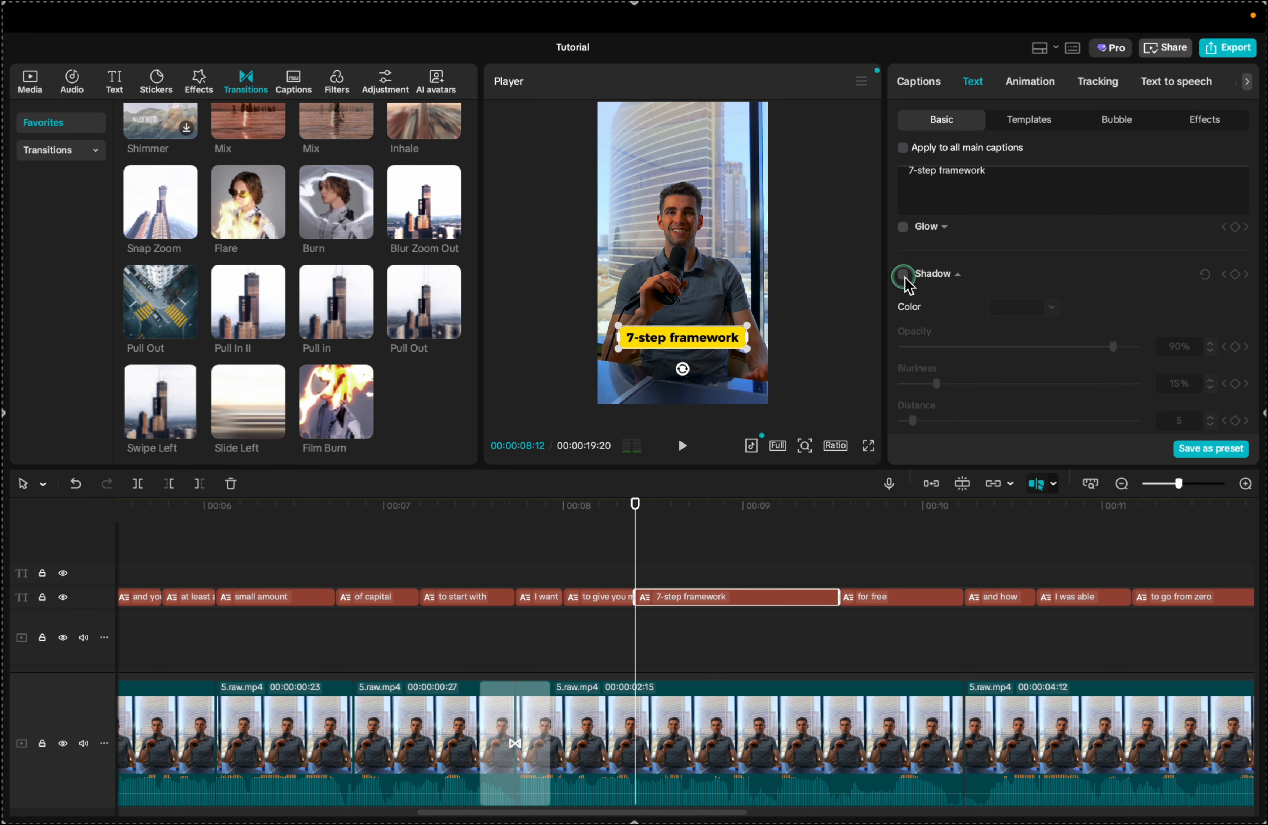
Apply the Ink Print loop animation to the "7-step framework" caption and preview it.
{"action": "left_click", "coordinate": [1032, 83]}
{"action": "left_click", "coordinate": [995, 228]}
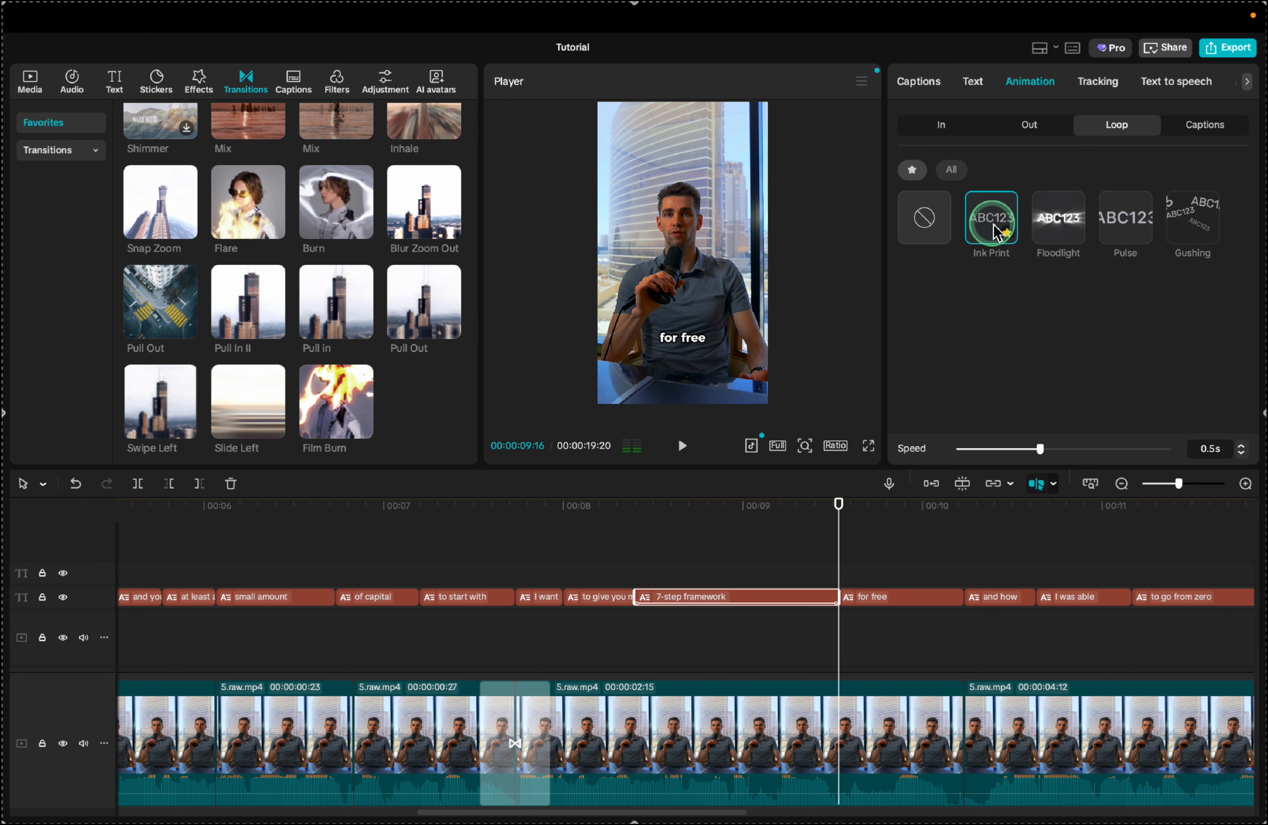
{"action": "left_click", "coordinate": [642, 537]}
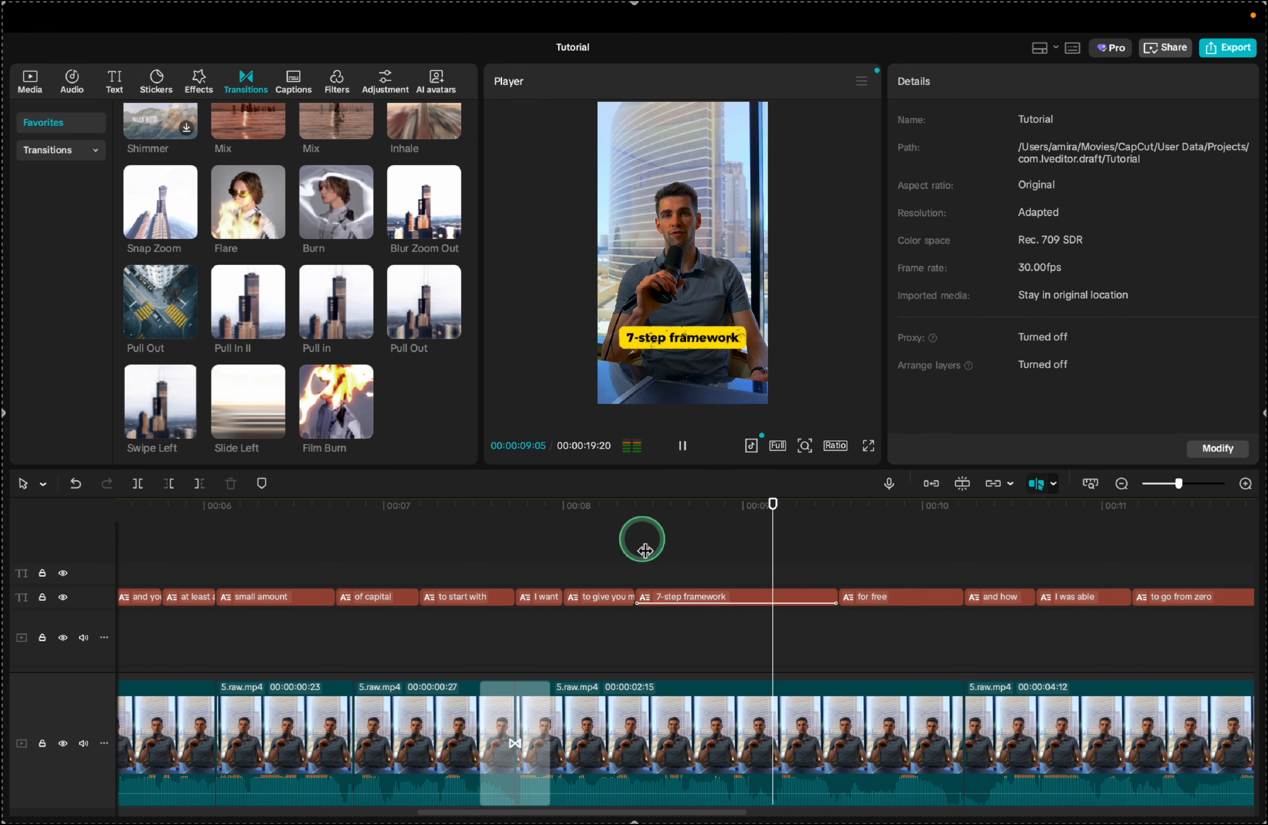
{"action": "left_click", "coordinate": [748, 597]}
{"action": "left_click", "coordinate": [1052, 199]}
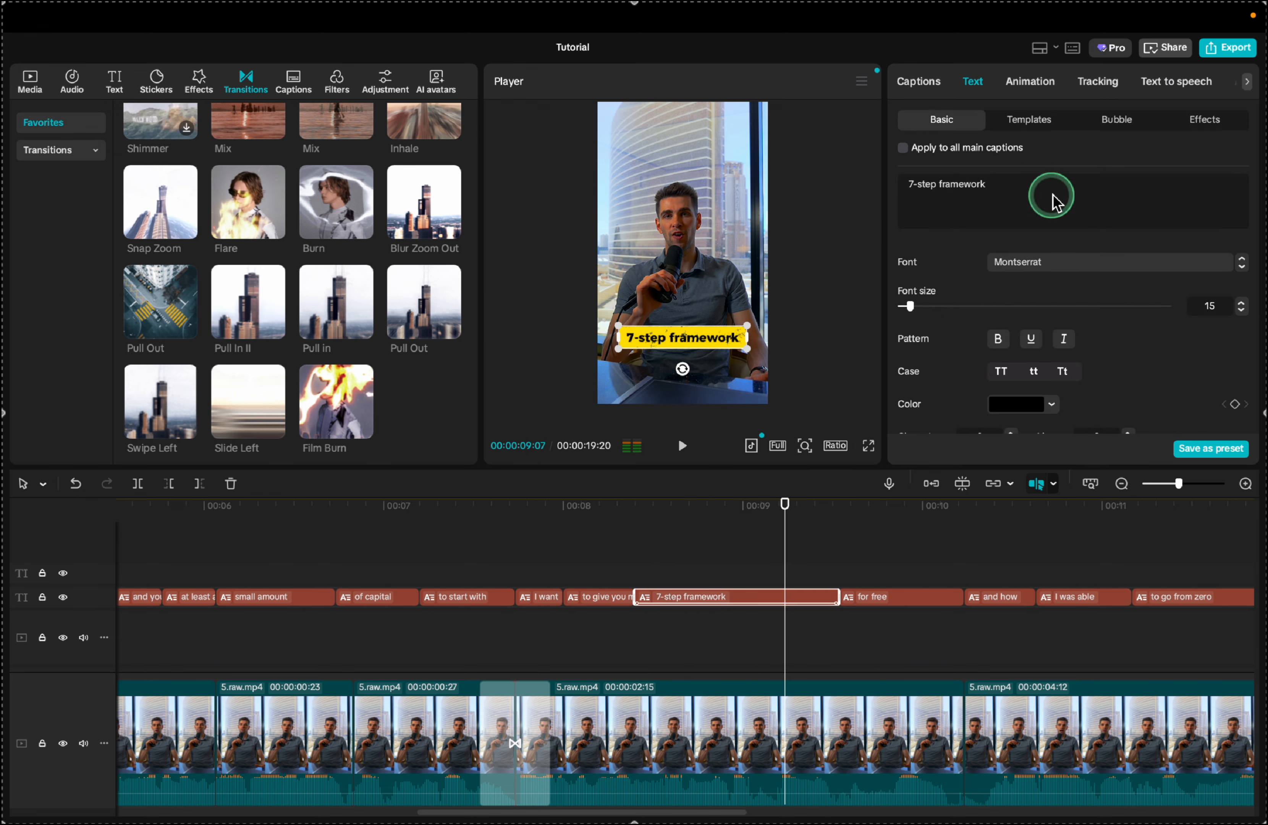
{"action": "left_click", "coordinate": [1019, 98]}
{"action": "left_click", "coordinate": [1000, 225]}
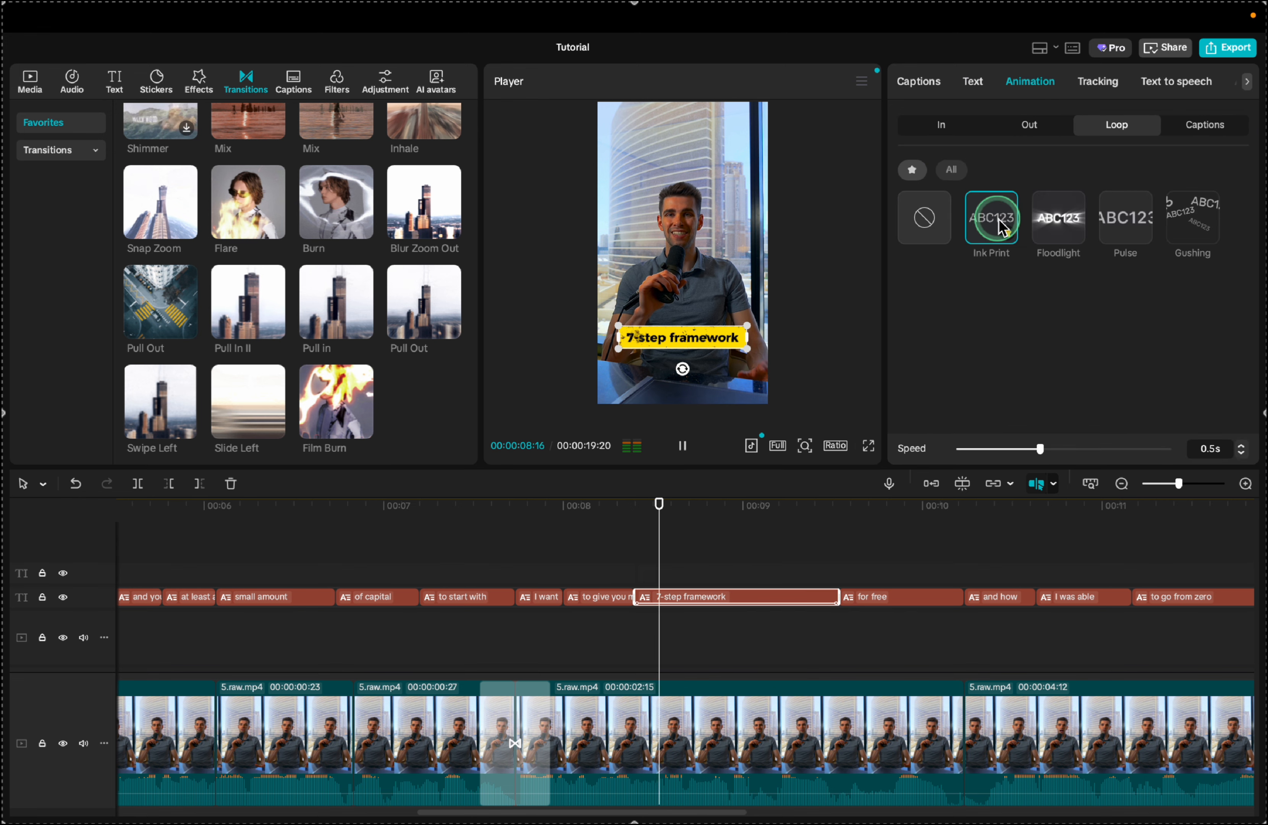
Try loop animation speeds of 1.1 s and 0.3 s on the caption, then switch the loop to Gushing.
{"action": "left_click_drag", "start_coordinate": [1040, 450], "coordinate": [1168, 448]}
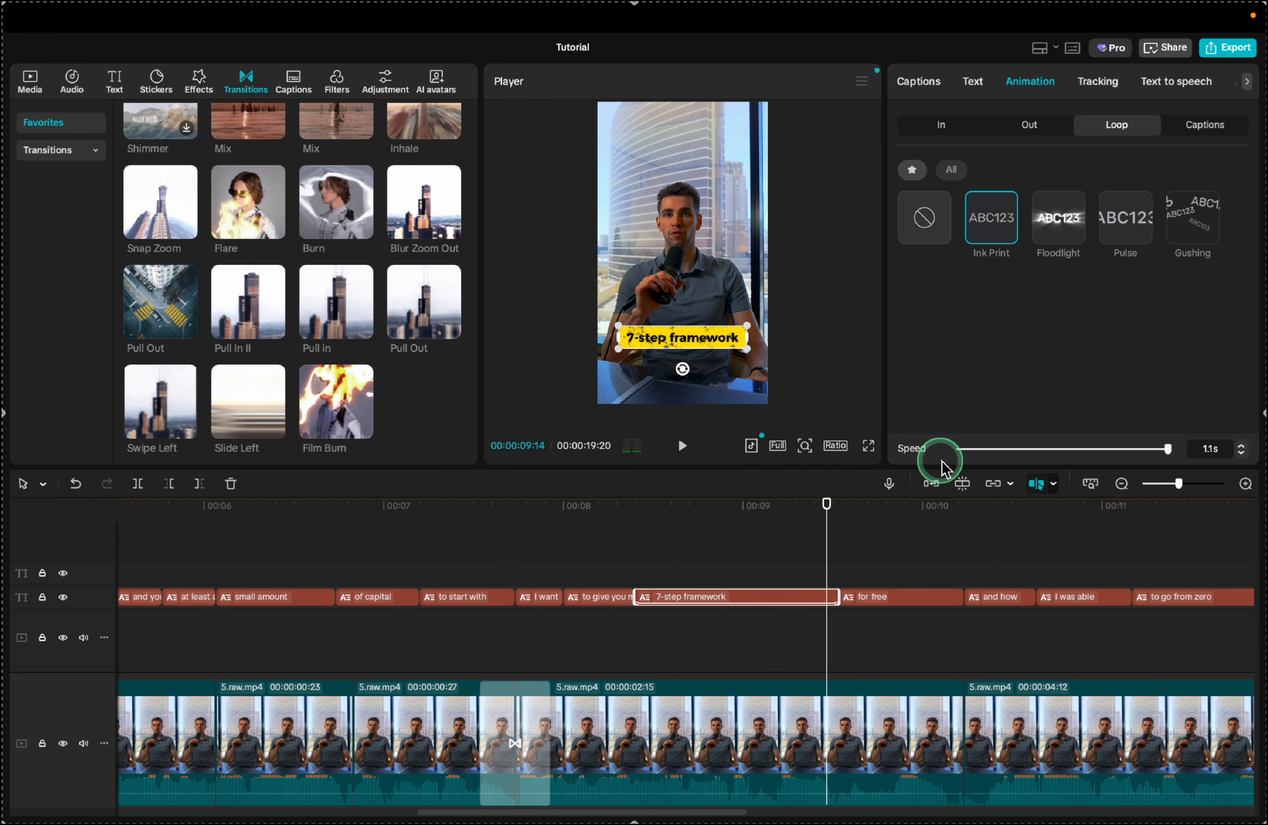
{"action": "left_click", "coordinate": [966, 449]}
{"action": "left_click_drag", "start_coordinate": [967, 449], "coordinate": [1000, 449]}
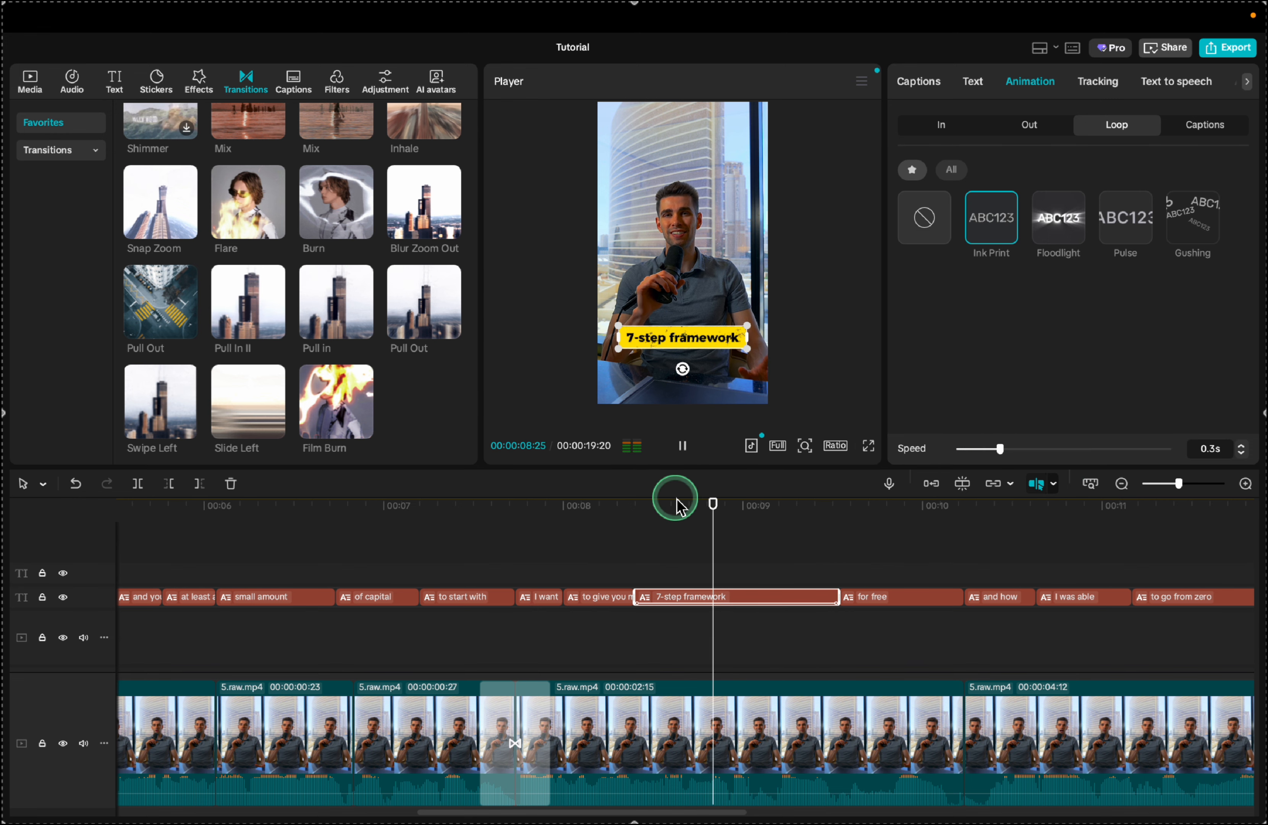
{"action": "left_click", "coordinate": [1192, 217]}
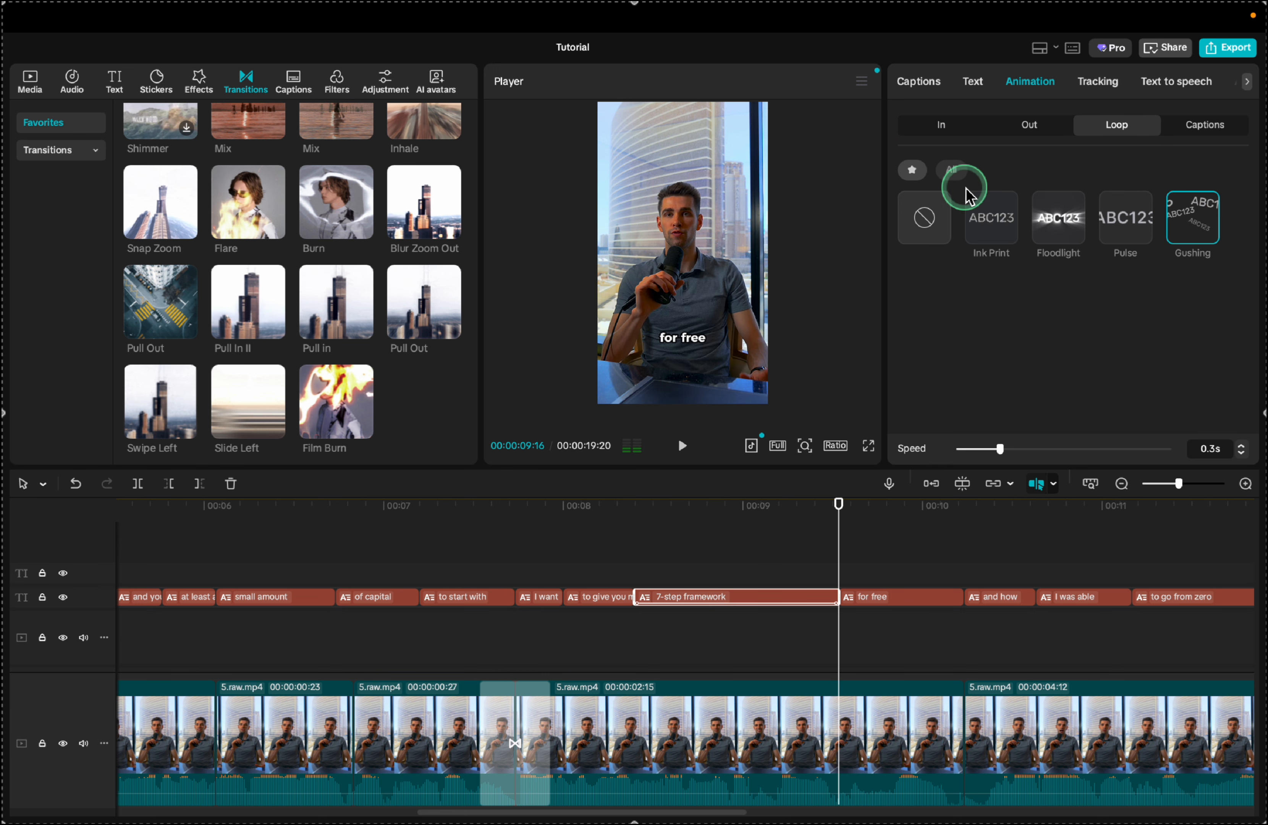
Apply the Golden Dust entrance animation to the "7-step framework" caption and play it back.
{"action": "left_click", "coordinate": [929, 131]}
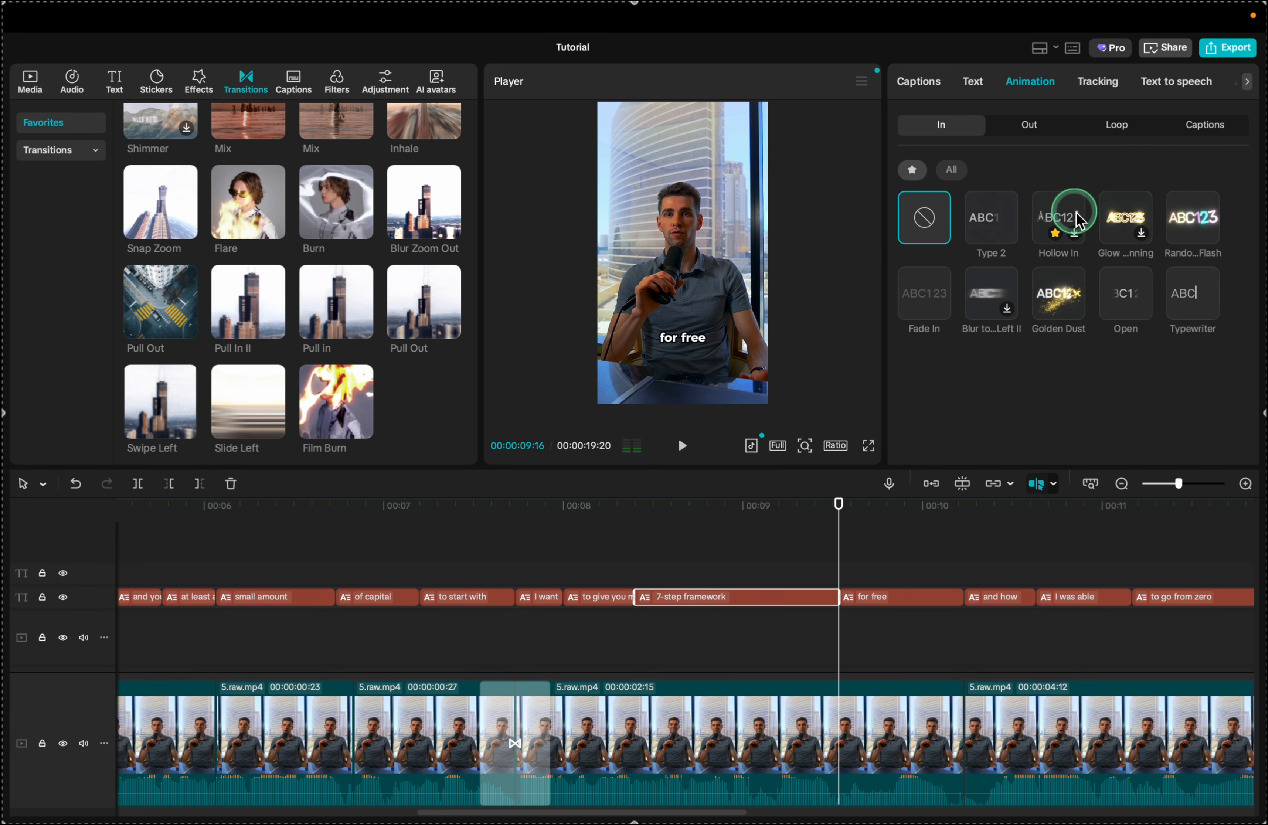
{"action": "left_click", "coordinate": [1058, 299]}
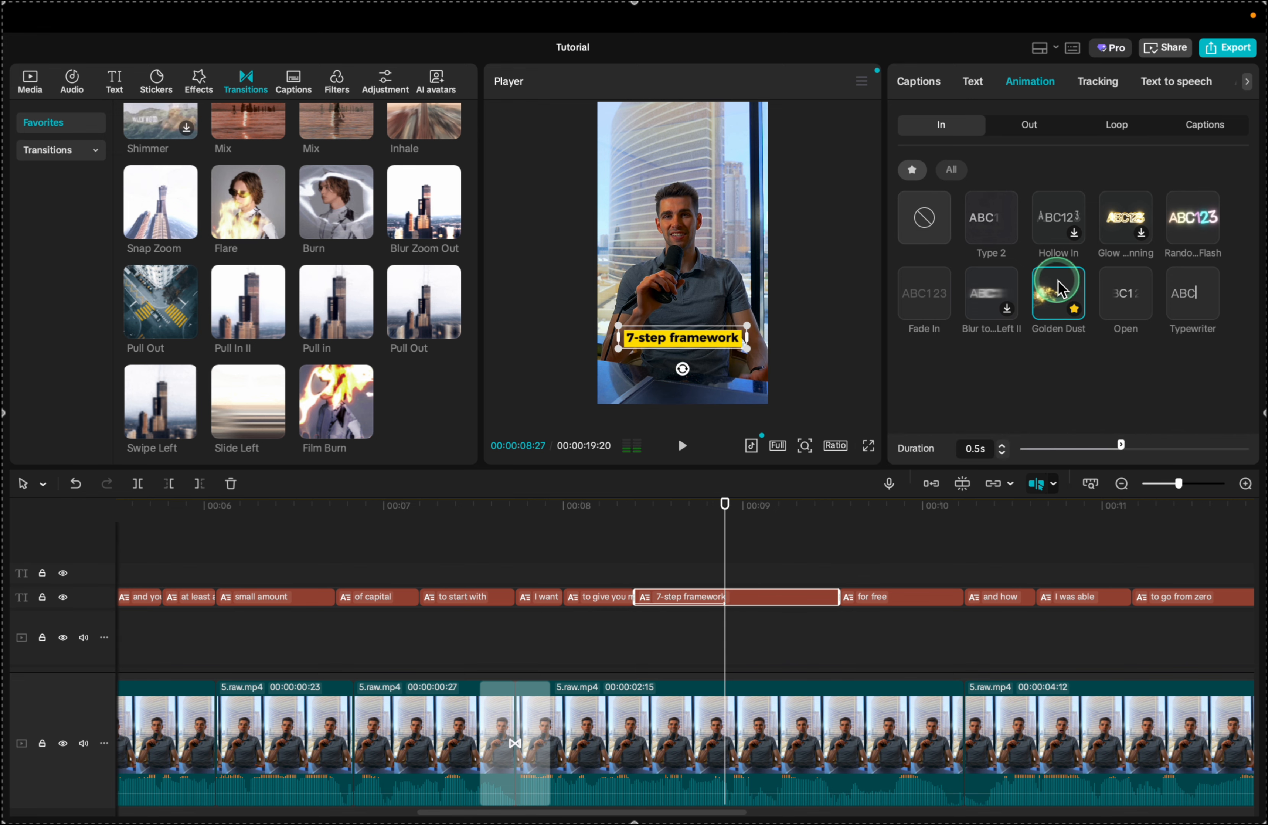
{"action": "left_click", "coordinate": [610, 528]}
{"action": "key", "text": "space"}
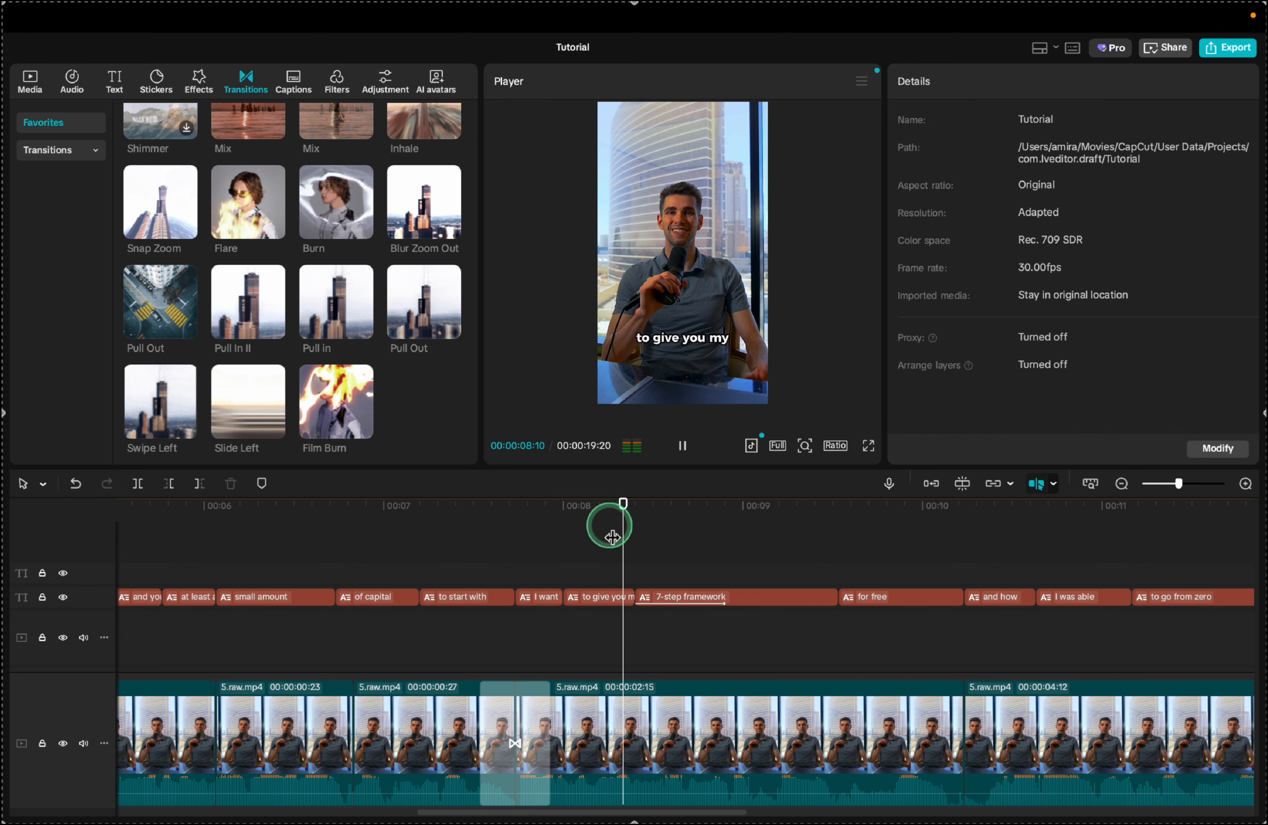
{"action": "key", "text": "space"}
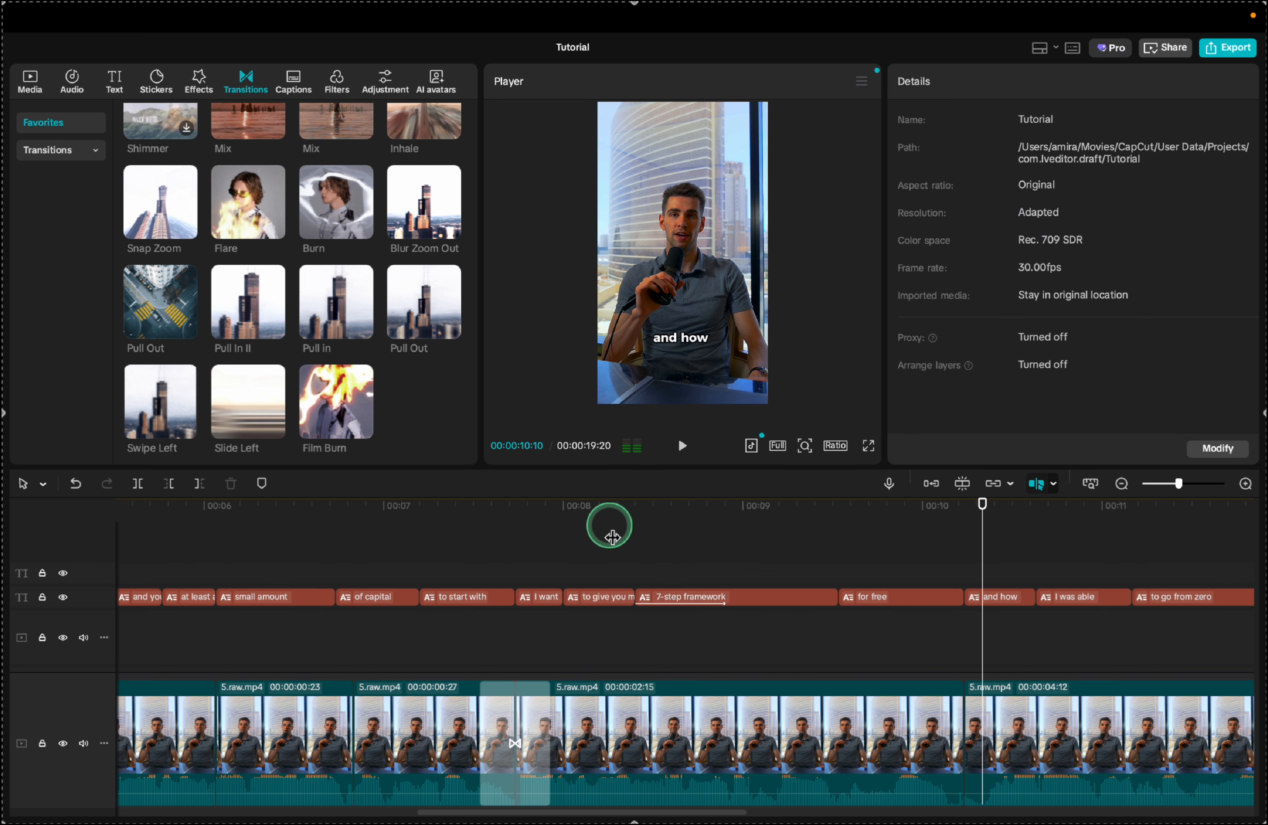
Shorten the caption's Golden Dust entrance animation to a duration of 0.3 s.
{"action": "left_click", "coordinate": [693, 596]}
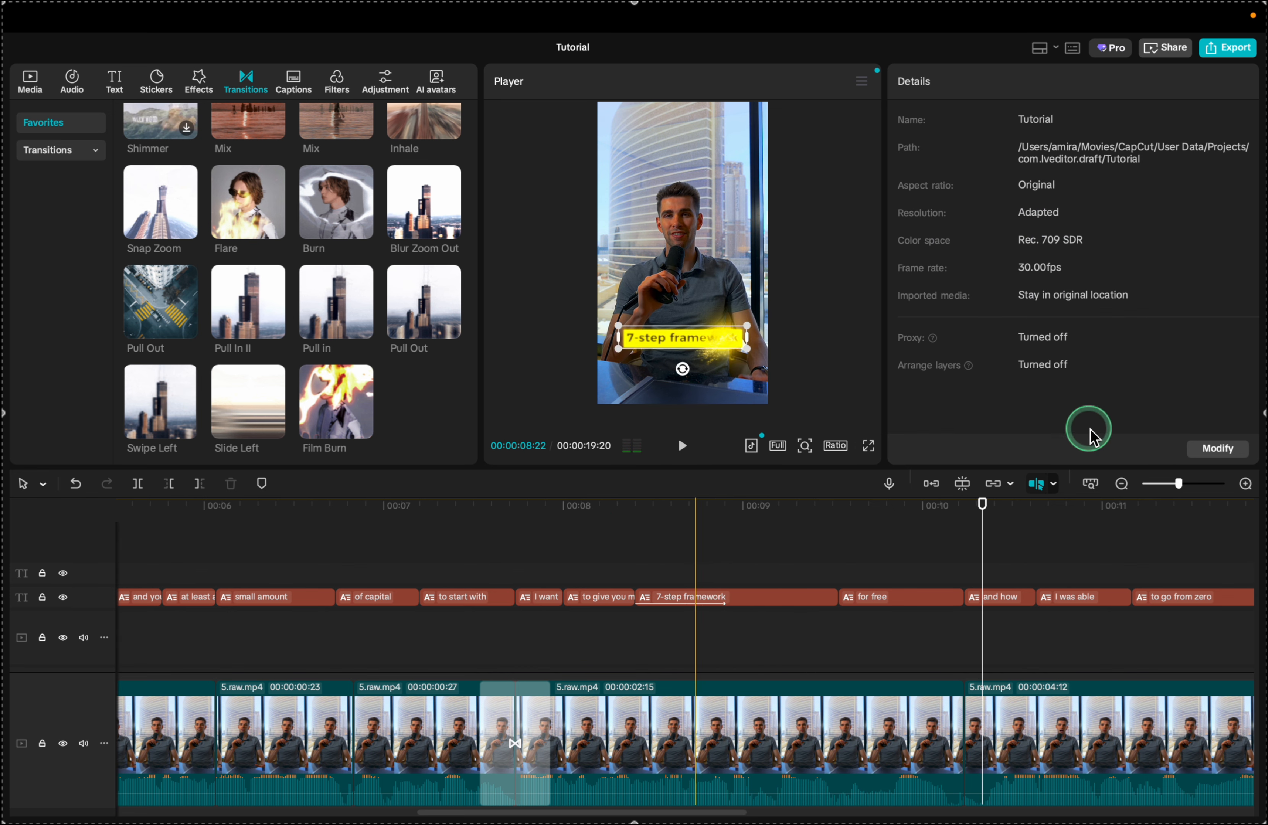
{"action": "left_click", "coordinate": [1031, 81]}
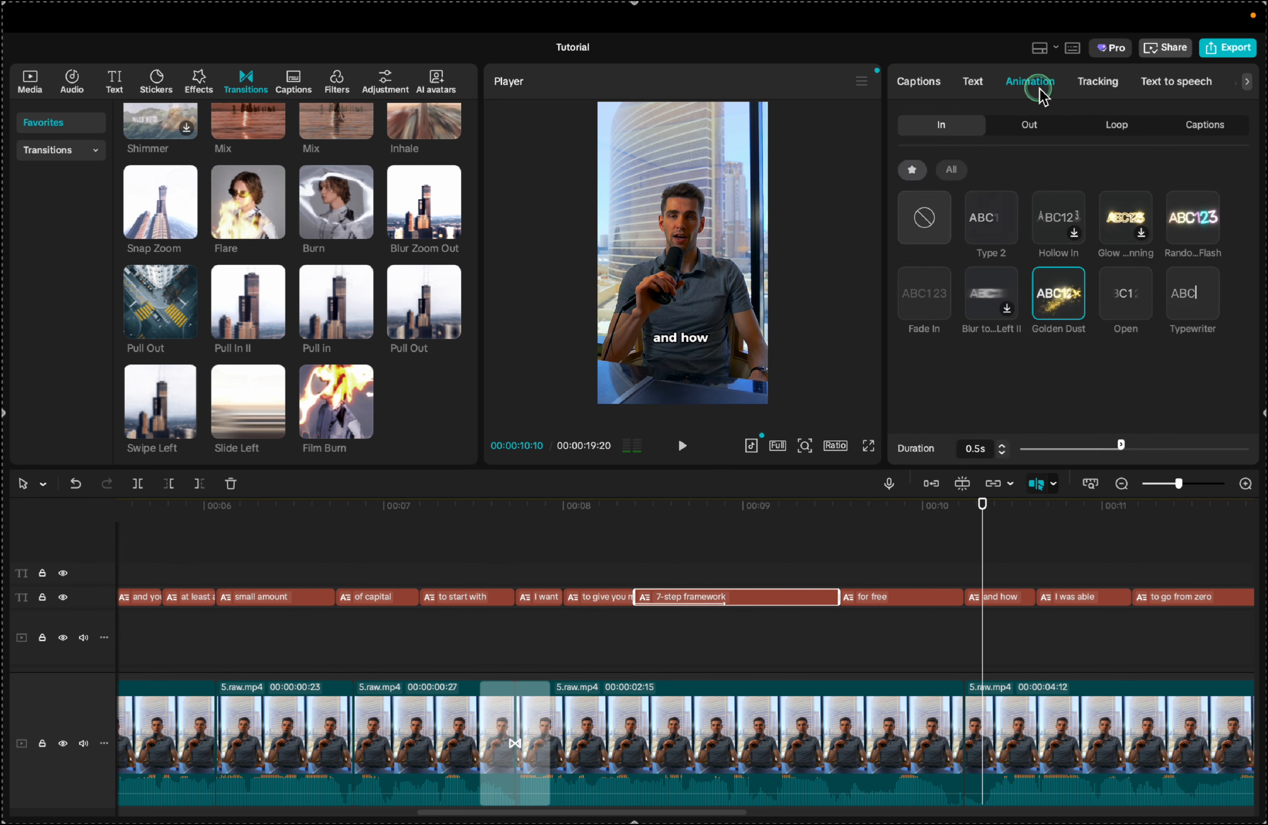
{"action": "left_click", "coordinate": [1001, 454]}
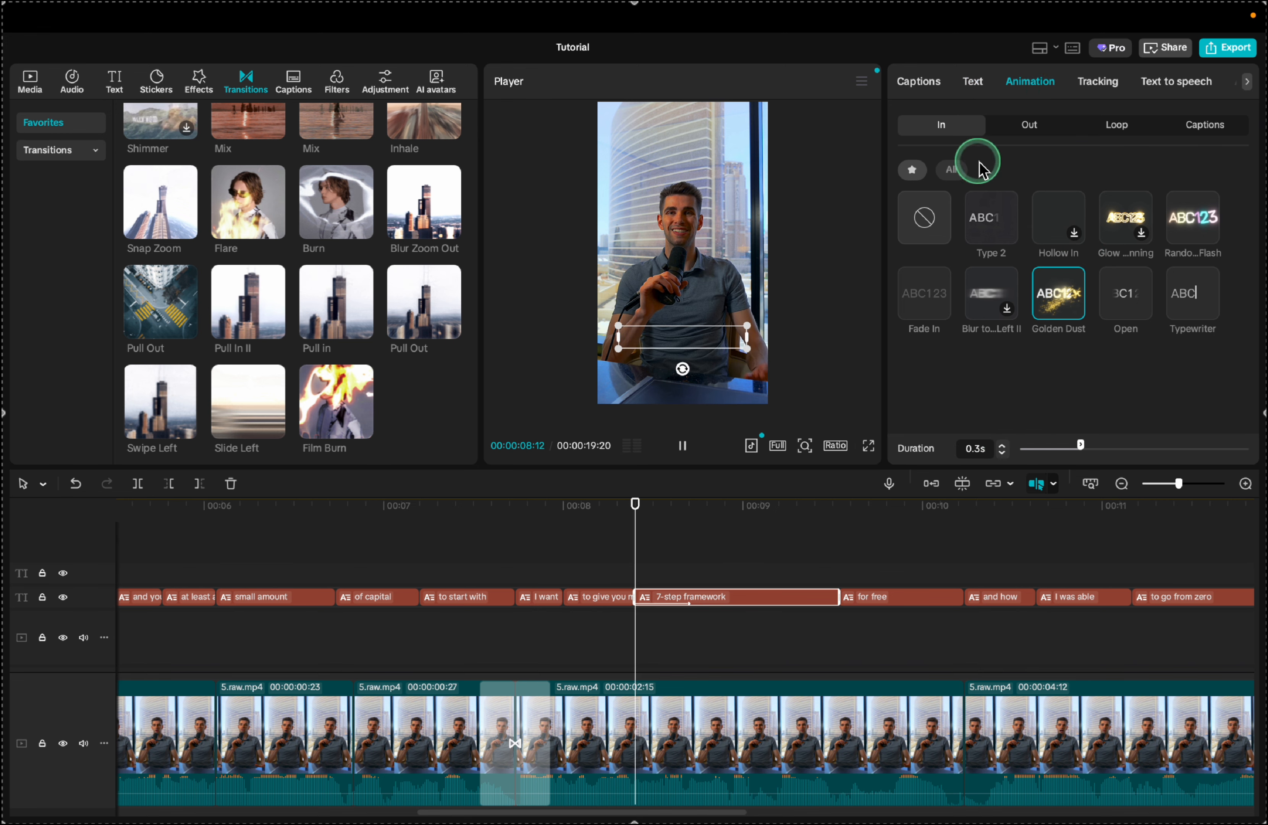
Set the "7-step framework" caption's font size to 18 and play back that section.
{"action": "left_click", "coordinate": [920, 95]}
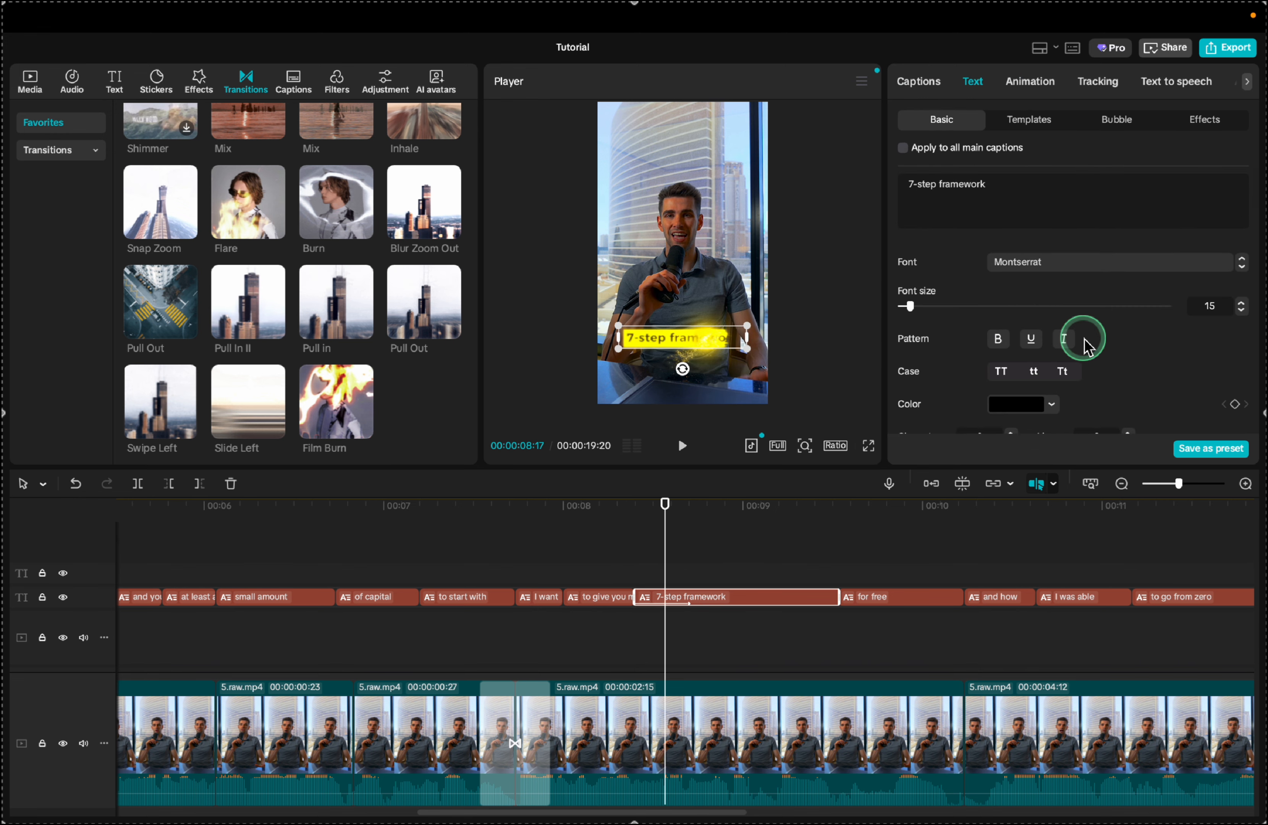
{"action": "left_click", "coordinate": [1239, 305]}
{"action": "left_click", "coordinate": [1239, 305]}
{"action": "left_click", "coordinate": [1240, 306]}
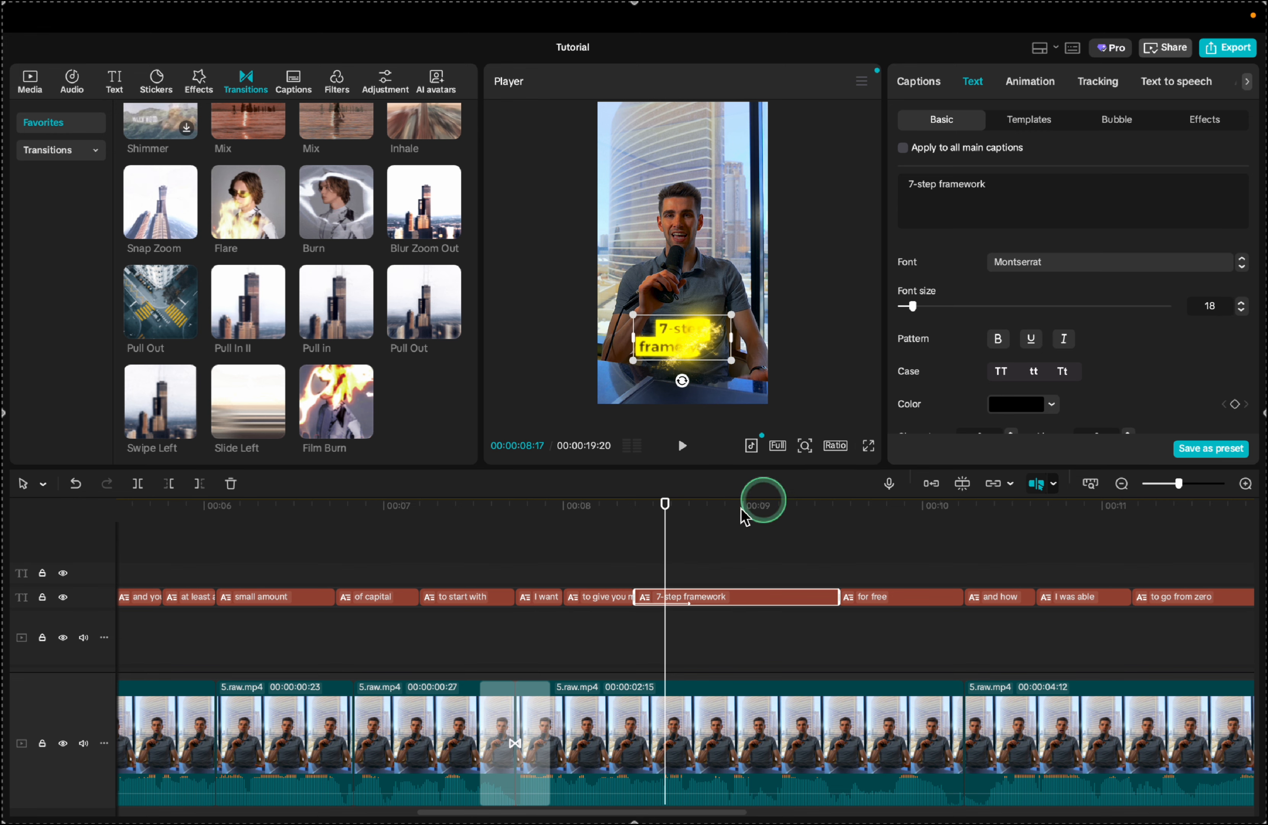
{"action": "left_click", "coordinate": [593, 527]}
{"action": "key", "text": "space"}
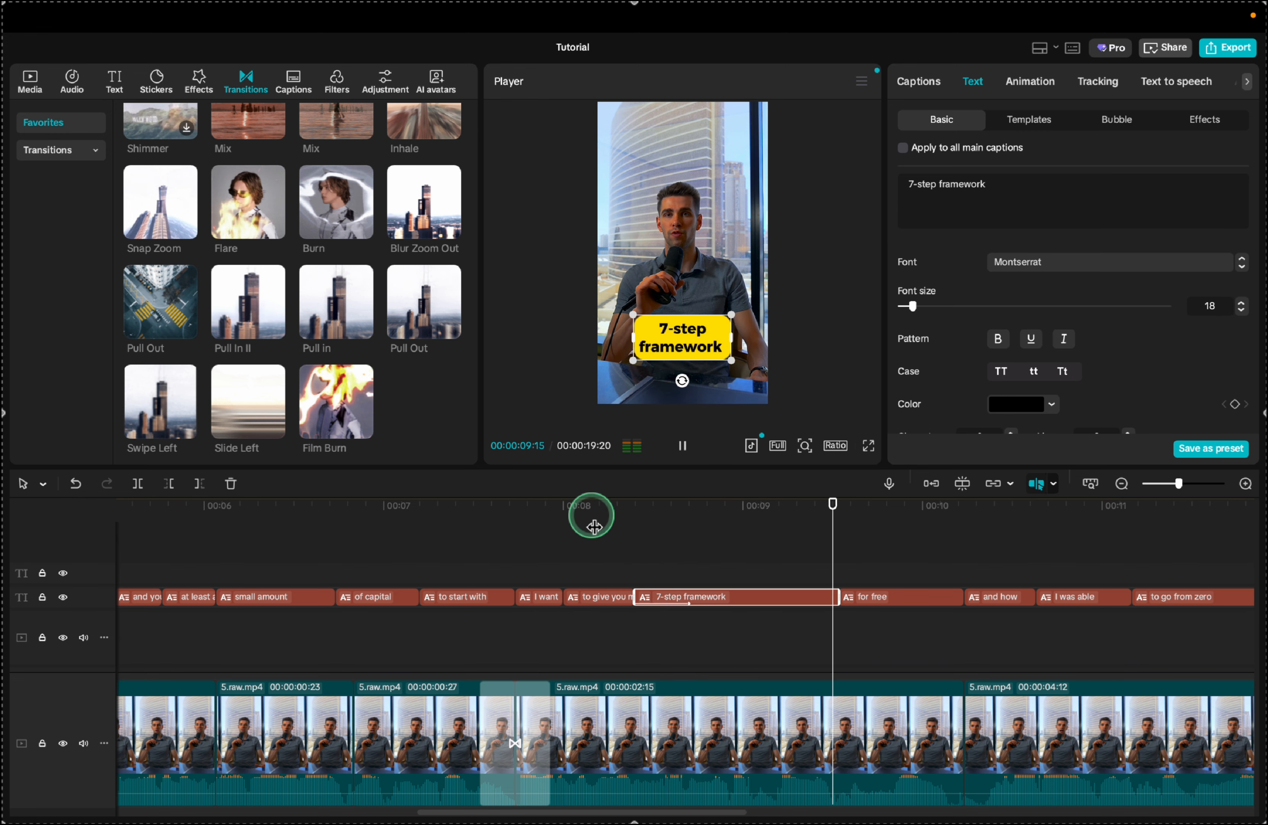
{"action": "key", "text": "space"}
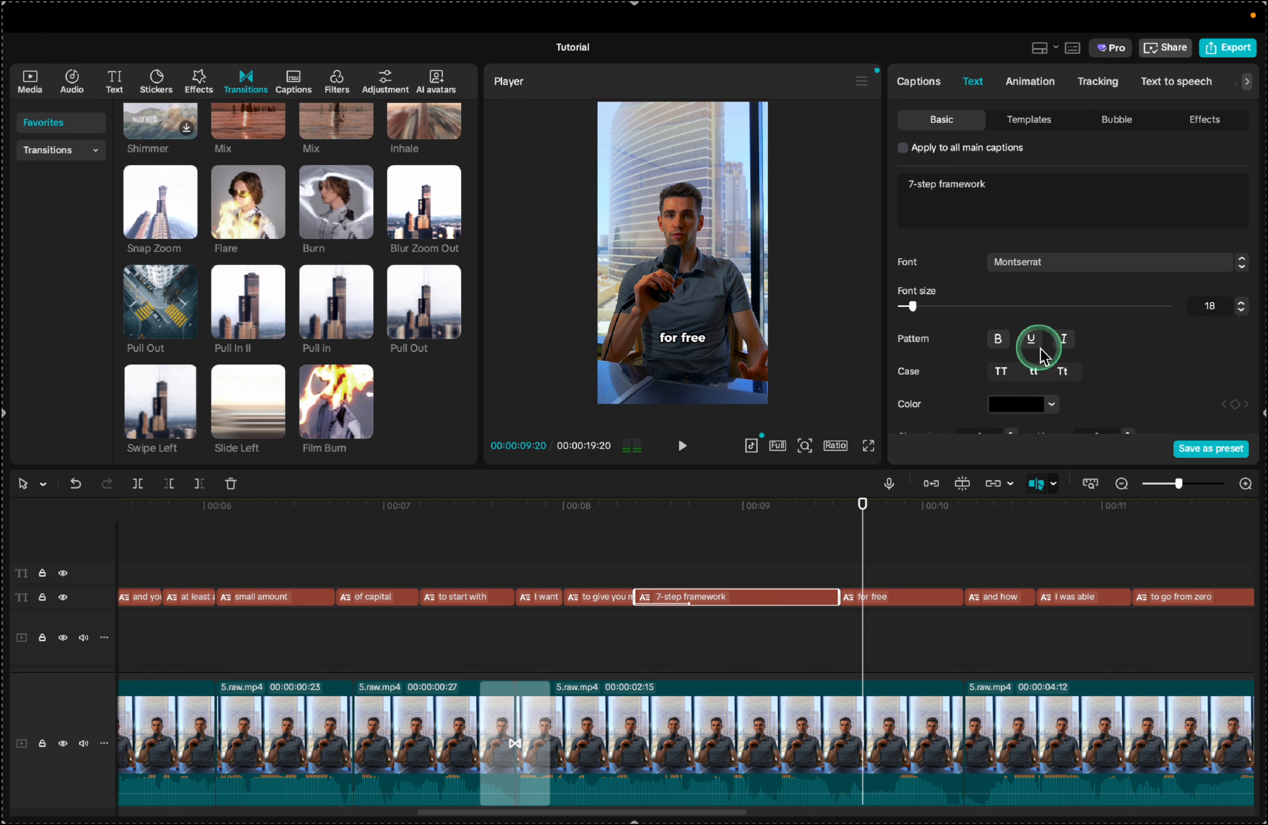
Apply the yellow text with black outline preset style to the "7-step framework" caption and preview it.
{"action": "scroll", "coordinate": [1042, 353], "scroll_direction": "down", "scroll_amount": 5}
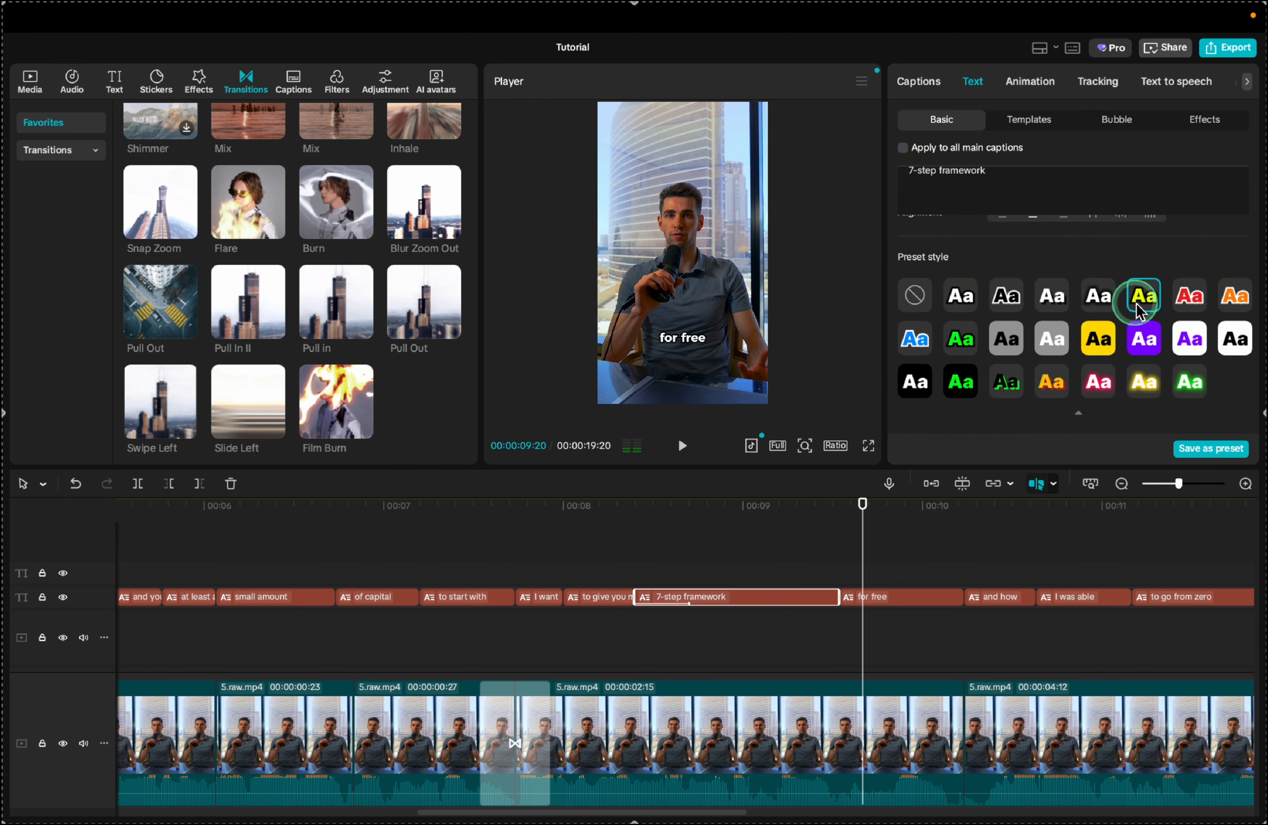
{"action": "left_click", "coordinate": [593, 503]}
{"action": "key", "text": "space"}
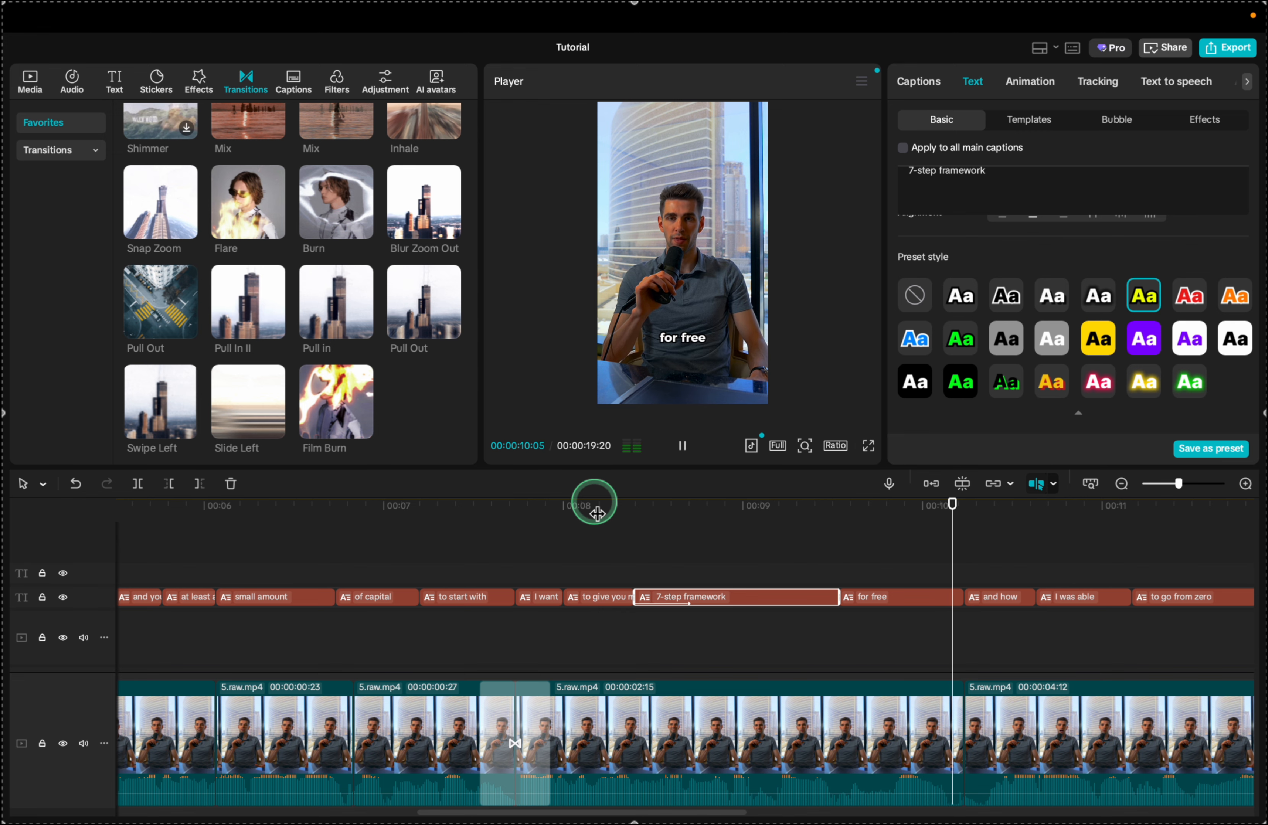
{"action": "key", "text": "space"}
Split the video clip at the start of the "7-step framework" caption and select the part after the cut.
{"action": "left_click", "coordinate": [643, 610]}
{"action": "left_click", "coordinate": [631, 712]}
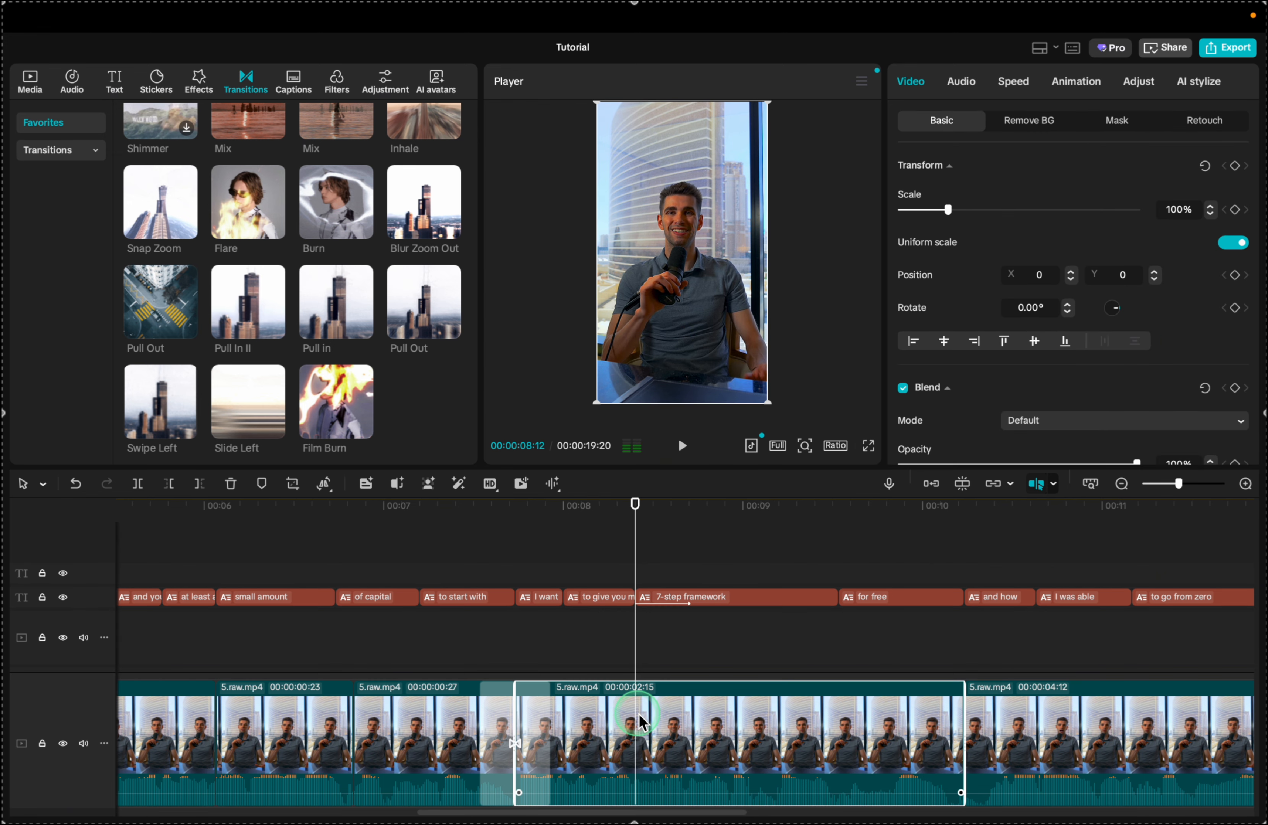
{"action": "key", "text": "ctrl+b"}
{"action": "left_click", "coordinate": [823, 728]}
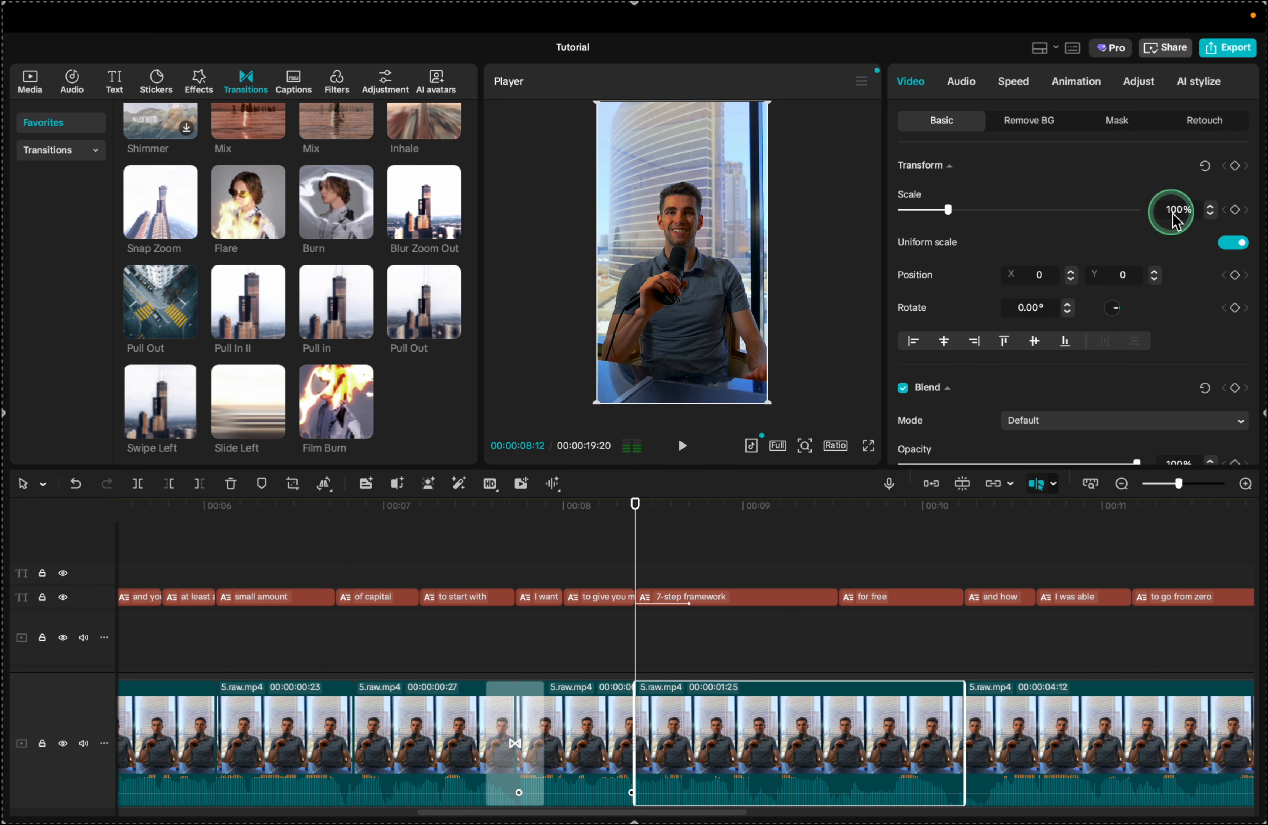
Set the scale of the clip that begins at the "7-step framework" caption to 130% and play it back.
{"action": "key", "text": "Return"}
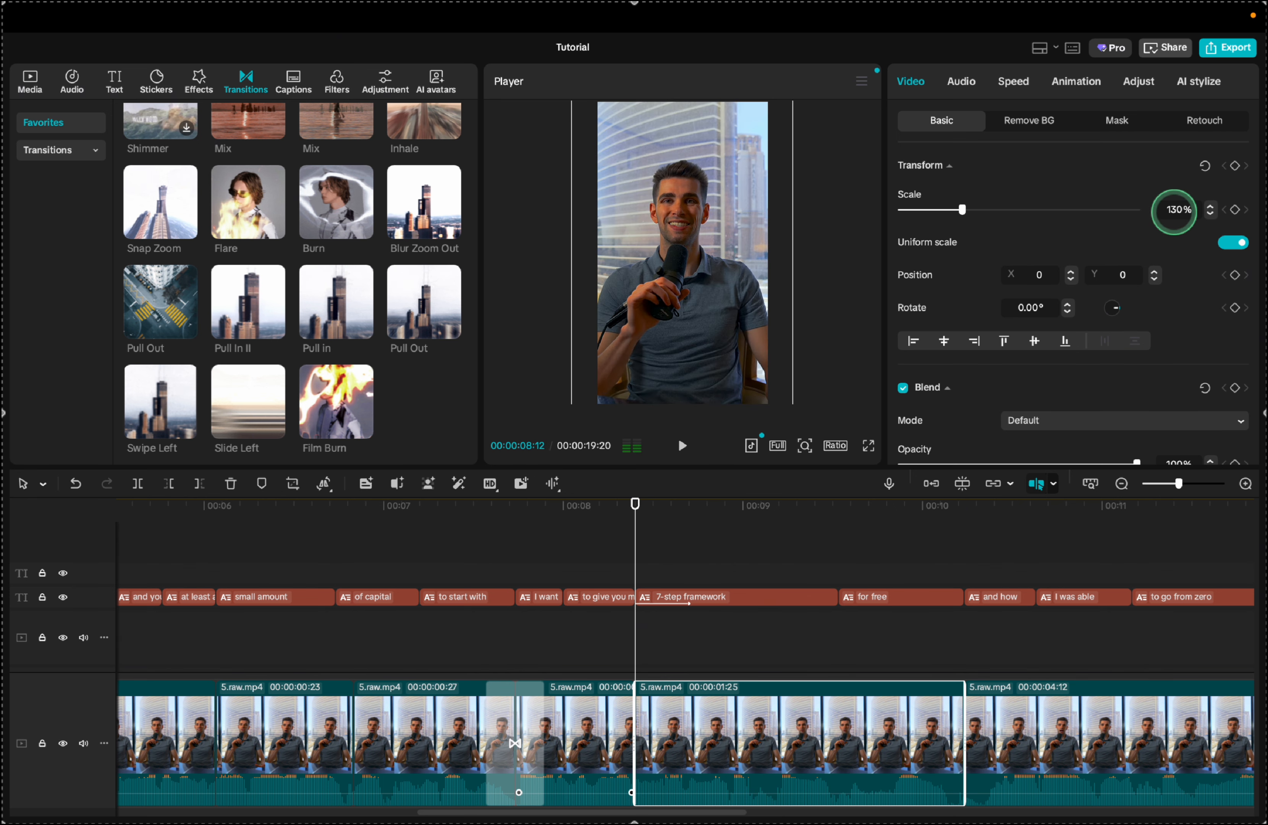
{"action": "key", "text": "space"}
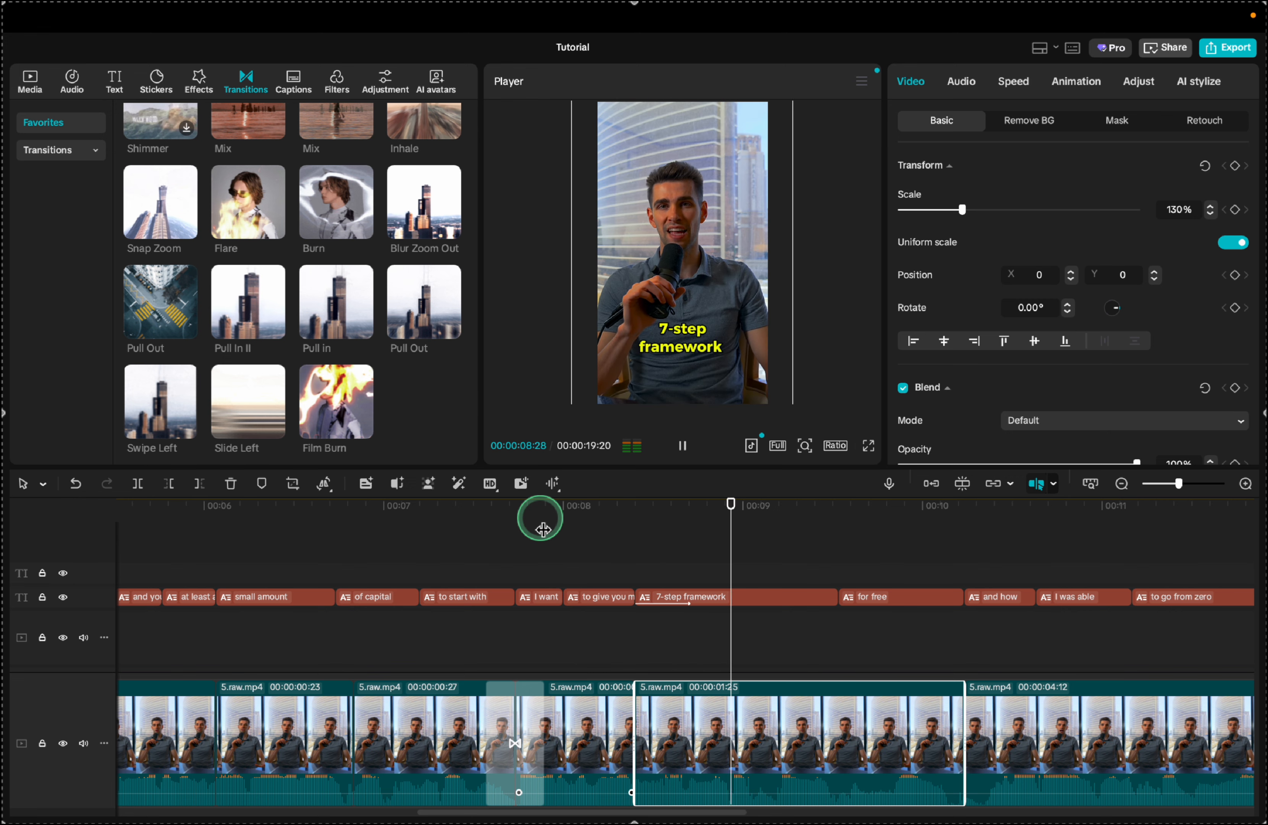
{"action": "key", "text": "space"}
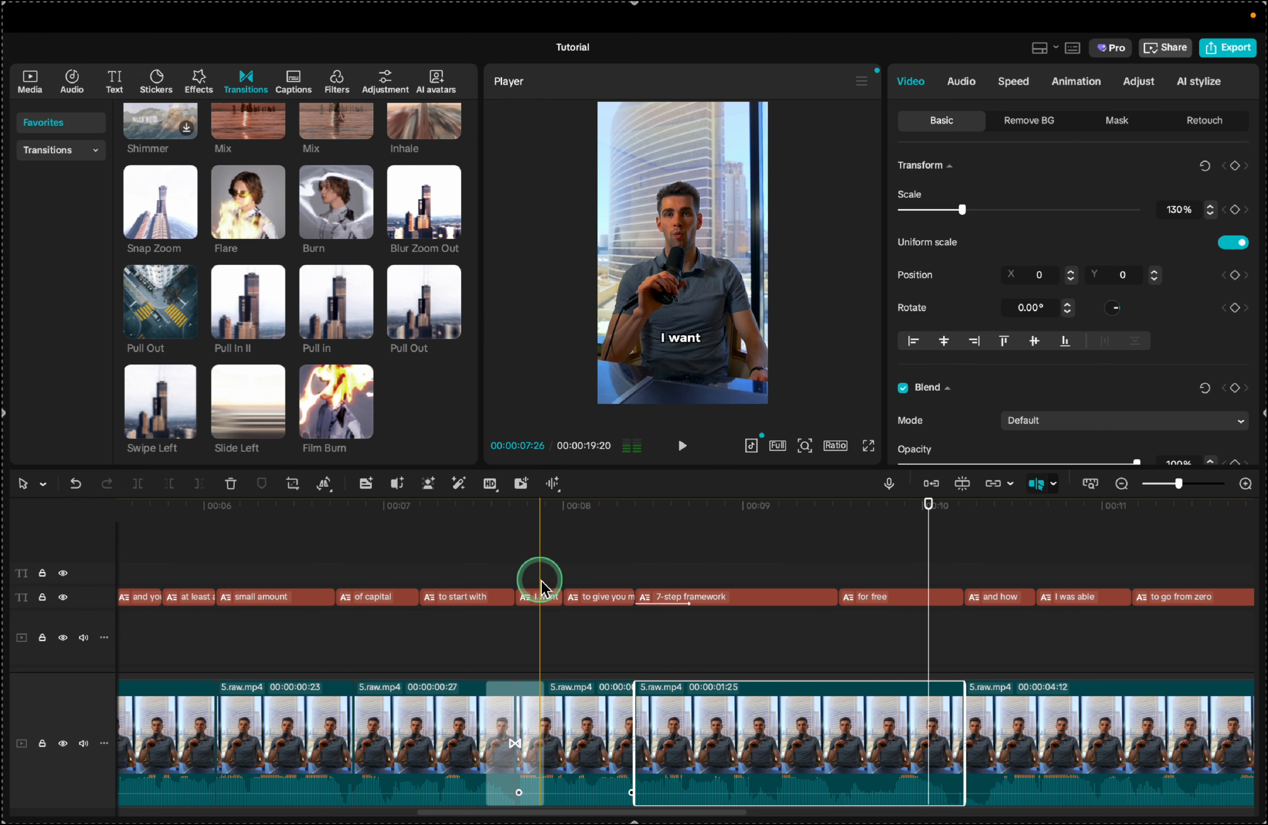
Search the sticker library for "free" and browse the matching stickers.
{"action": "left_click", "coordinate": [689, 643]}
{"action": "left_click", "coordinate": [155, 80]}
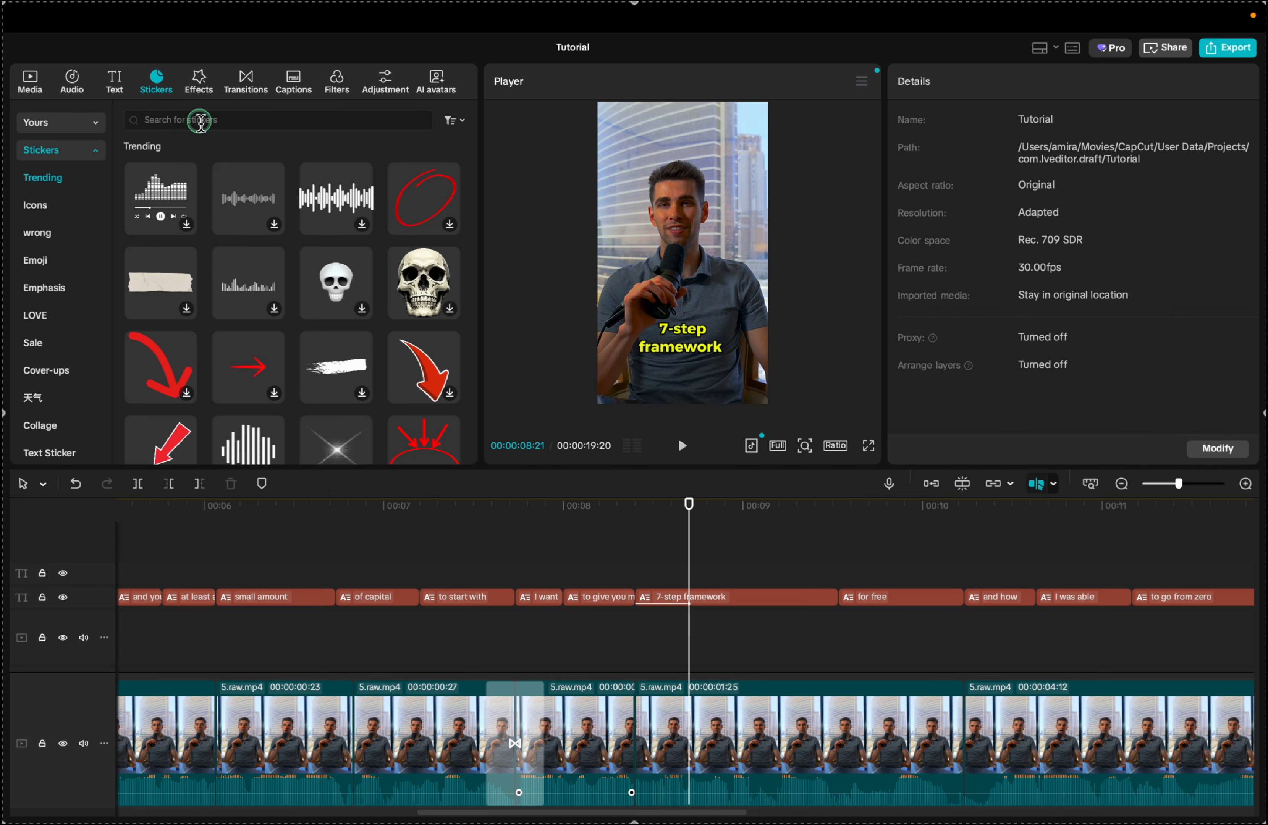
{"action": "left_click", "coordinate": [201, 121]}
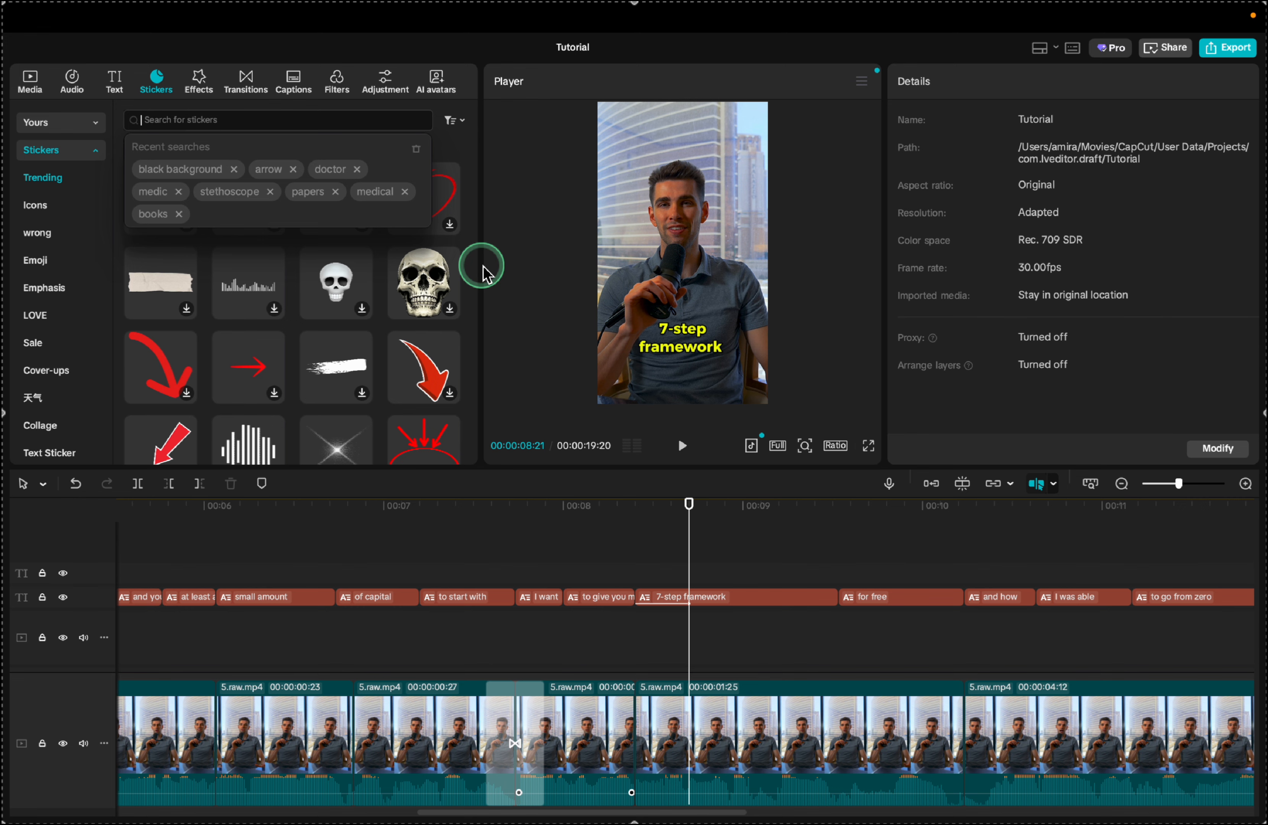
{"action": "type", "text": "free"}
{"action": "key", "text": "Return"}
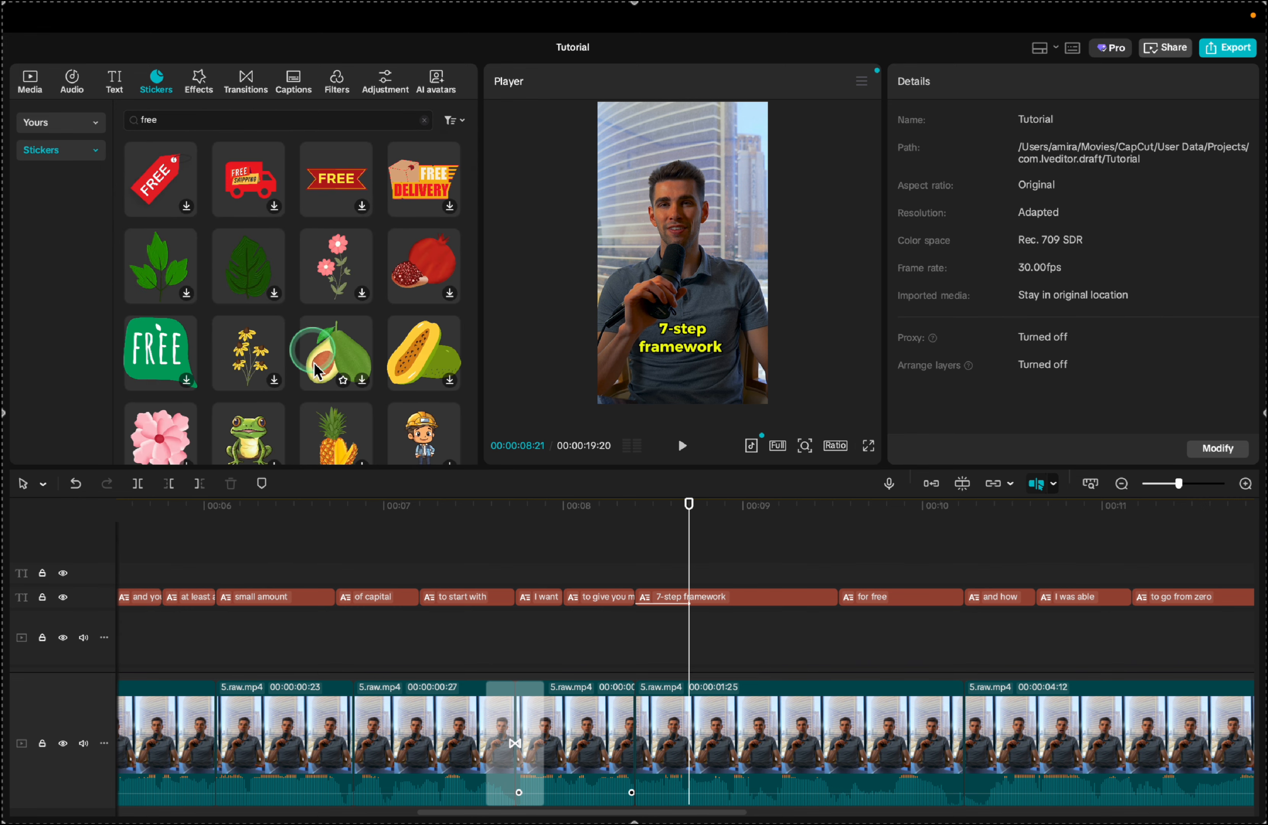
{"action": "scroll", "coordinate": [283, 388], "scroll_direction": "down", "scroll_amount": 6}
{"action": "scroll", "coordinate": [301, 295], "scroll_direction": "up", "scroll_amount": 8}
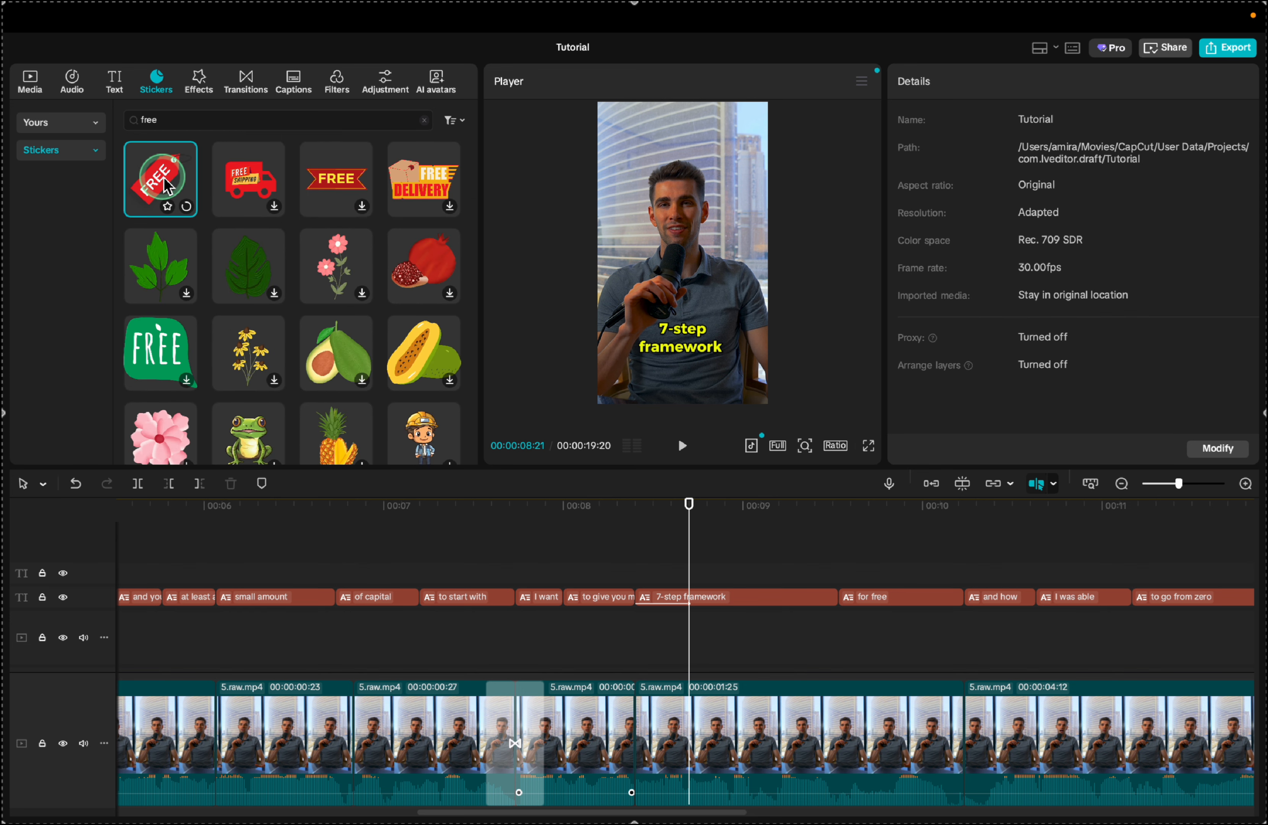
Add the red FREE price-tag sticker from the start of the "7-step framework" caption and trim it off where "and how" begins.
{"action": "left_click_drag", "start_coordinate": [438, 232], "coordinate": [679, 621]}
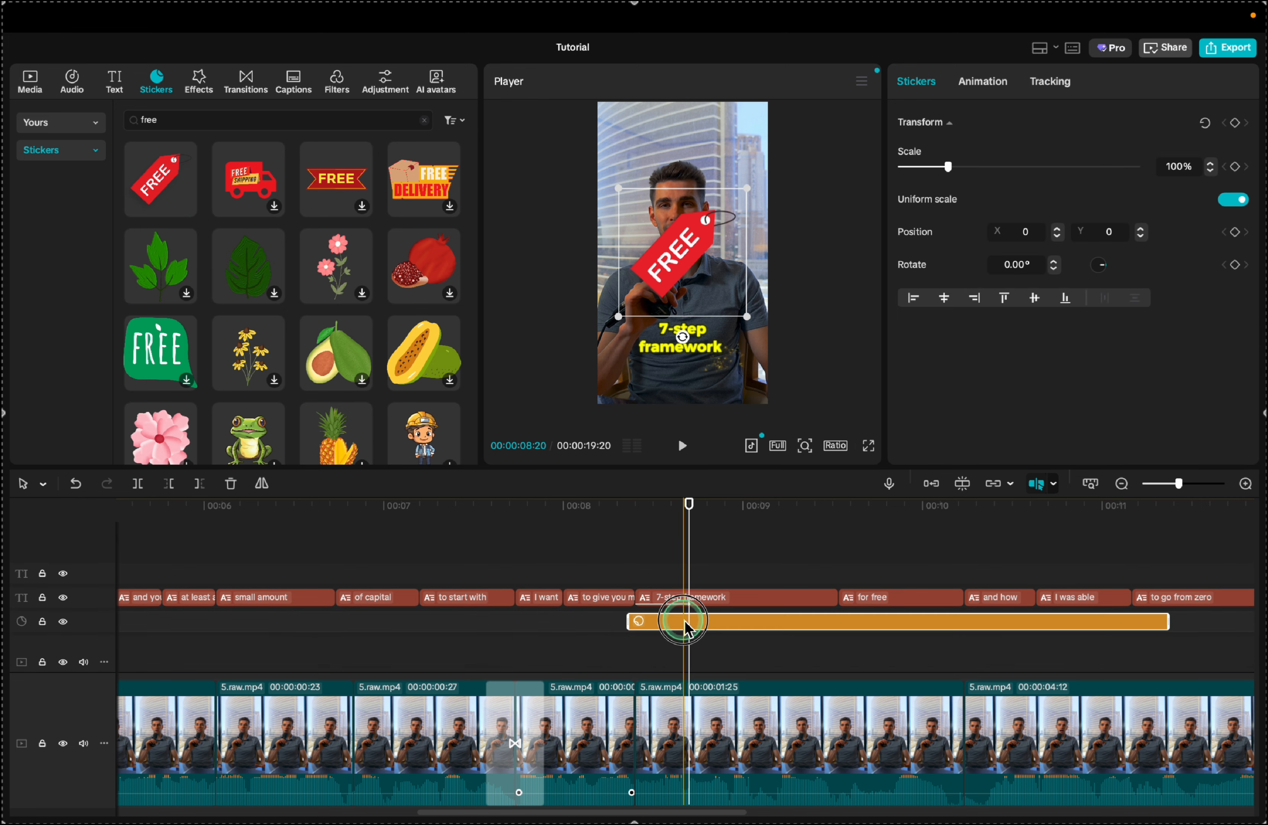
{"action": "key", "text": "super+b"}
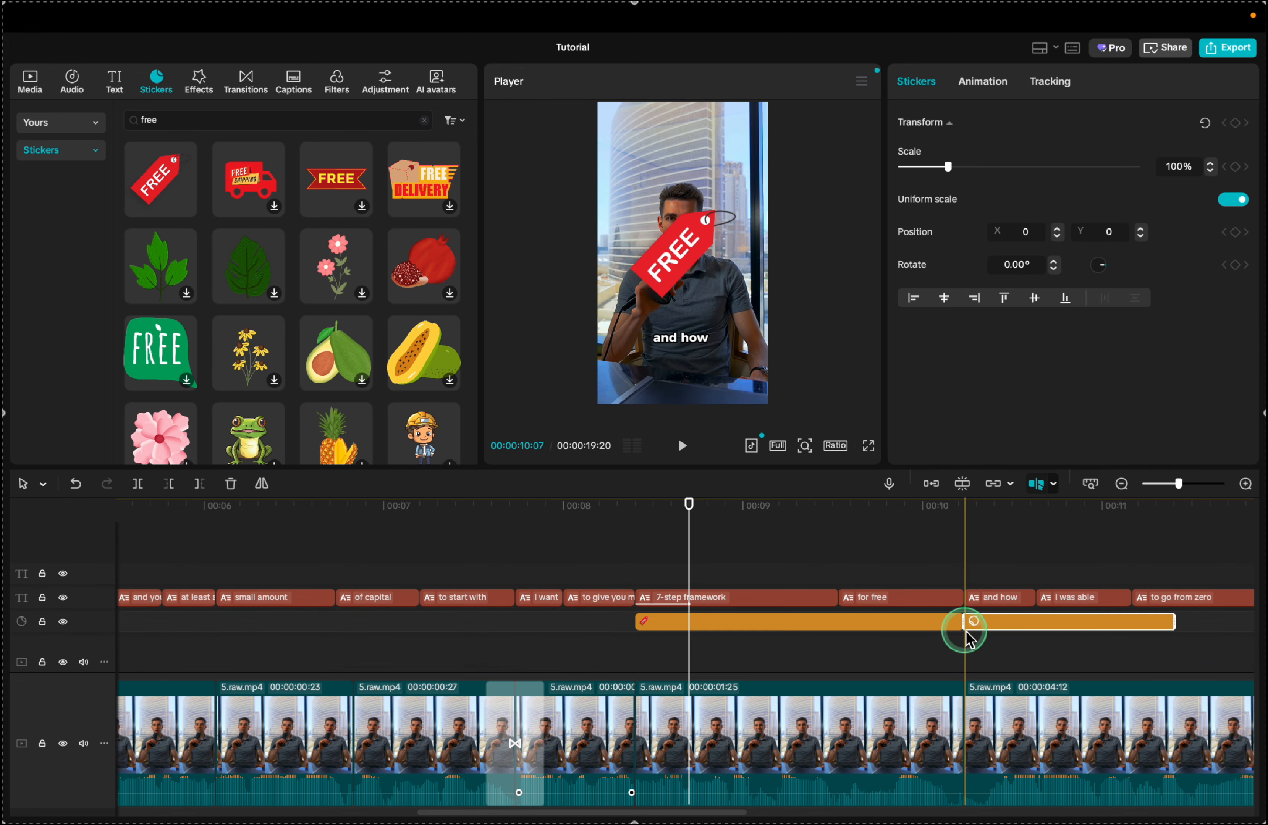
{"action": "key", "text": "Delete"}
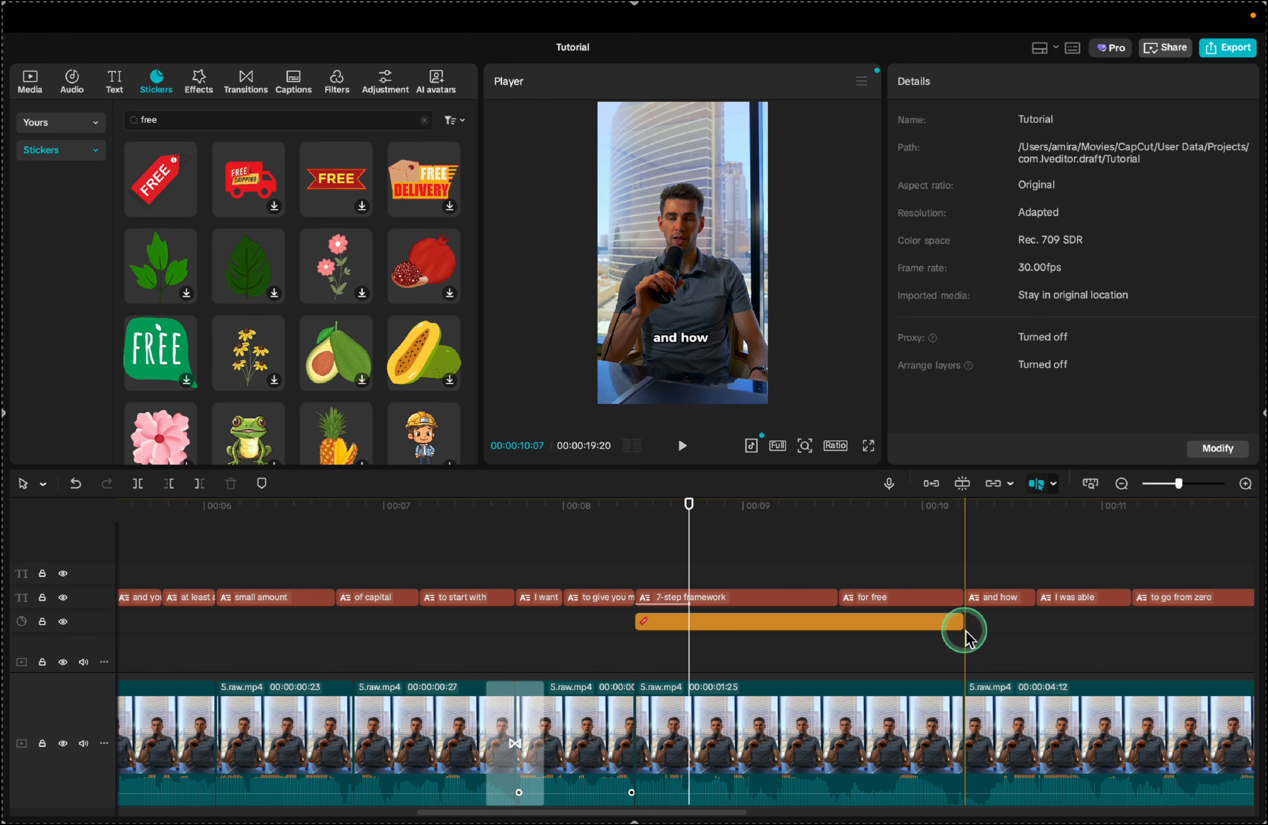
Shrink the FREE sticker to about 45% and place it in the frame's lower-left corner, at about X -818, Y -1554.
{"action": "left_click", "coordinate": [738, 625]}
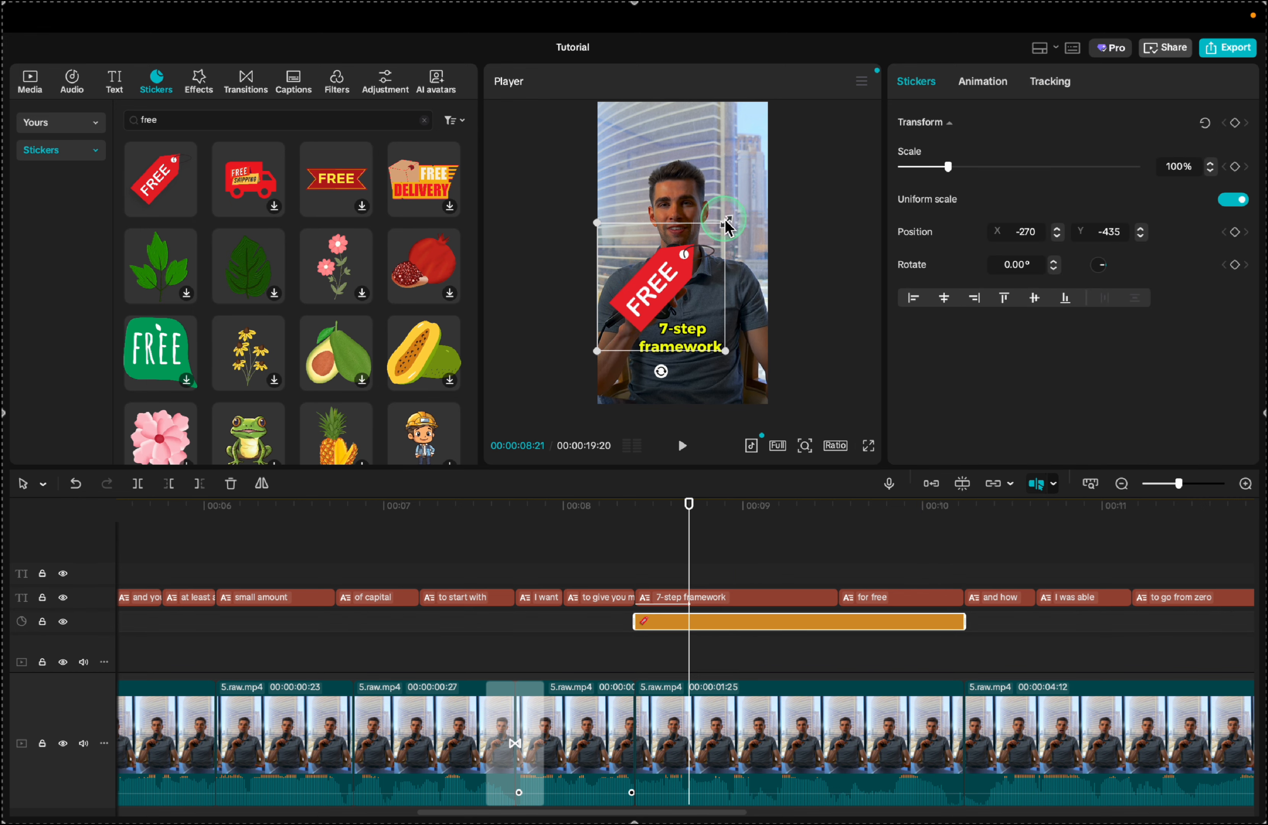
{"action": "left_click_drag", "start_coordinate": [725, 222], "coordinate": [704, 248]}
{"action": "left_click_drag", "start_coordinate": [641, 293], "coordinate": [630, 332]}
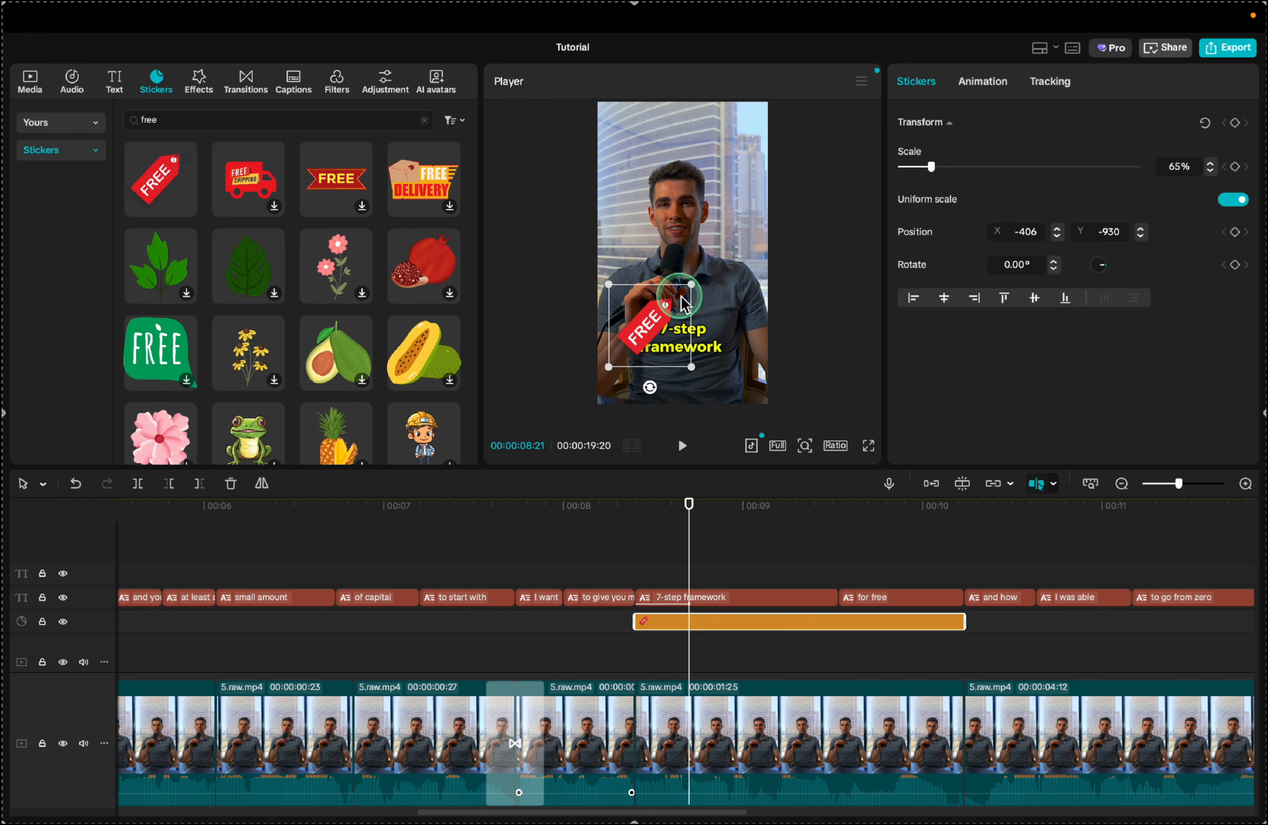
{"action": "left_click_drag", "start_coordinate": [694, 291], "coordinate": [614, 367]}
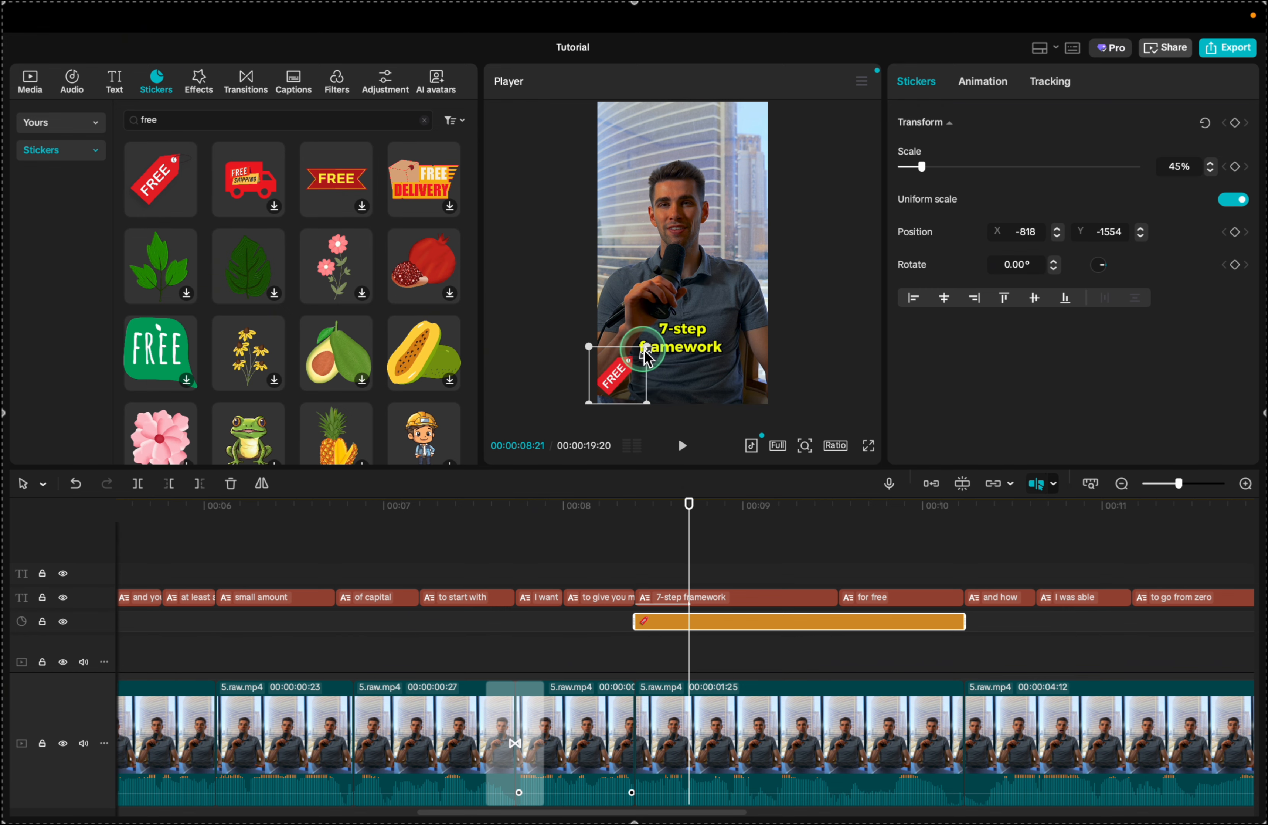
Give the FREE sticker a Bounce In entrance and a Slide Down exit, each lasting 0.3 s, and play back the section.
{"action": "left_click", "coordinate": [999, 92]}
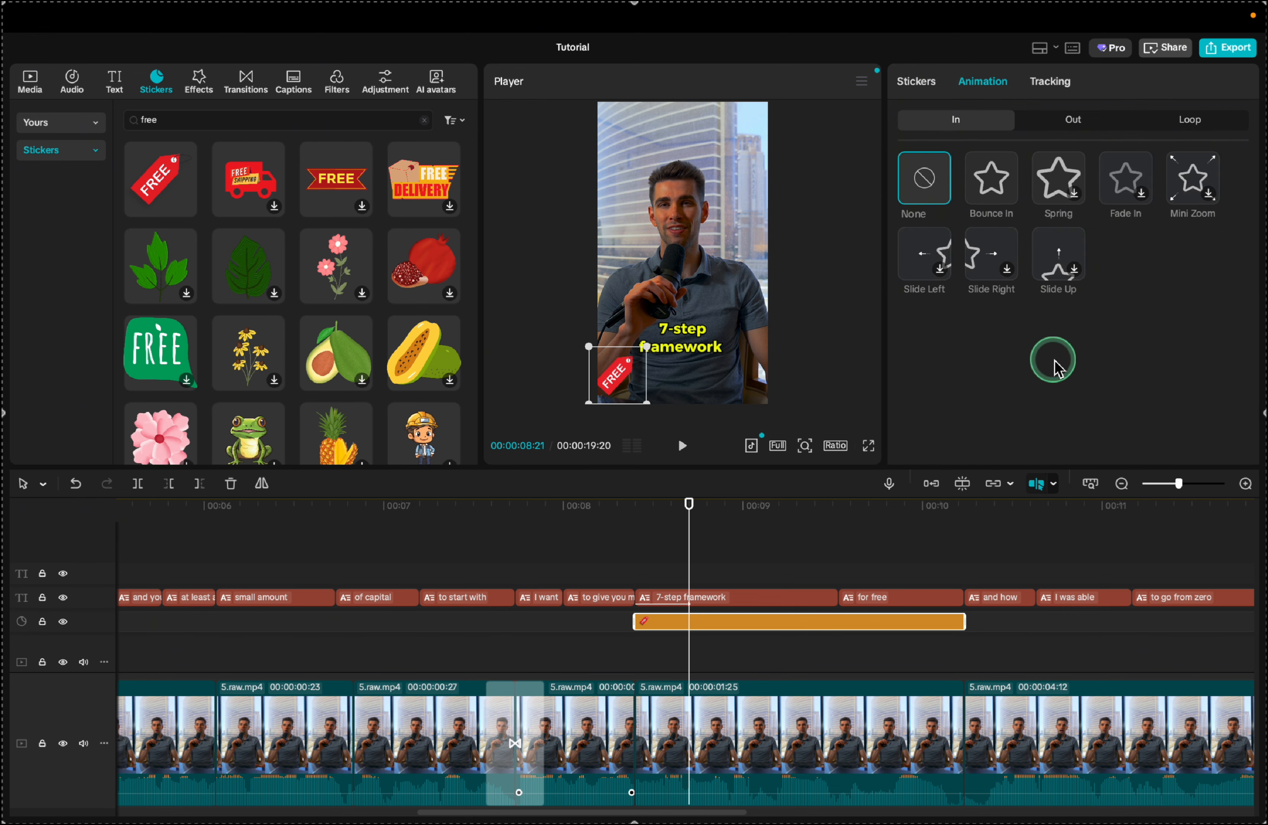
{"action": "left_click", "coordinate": [988, 187]}
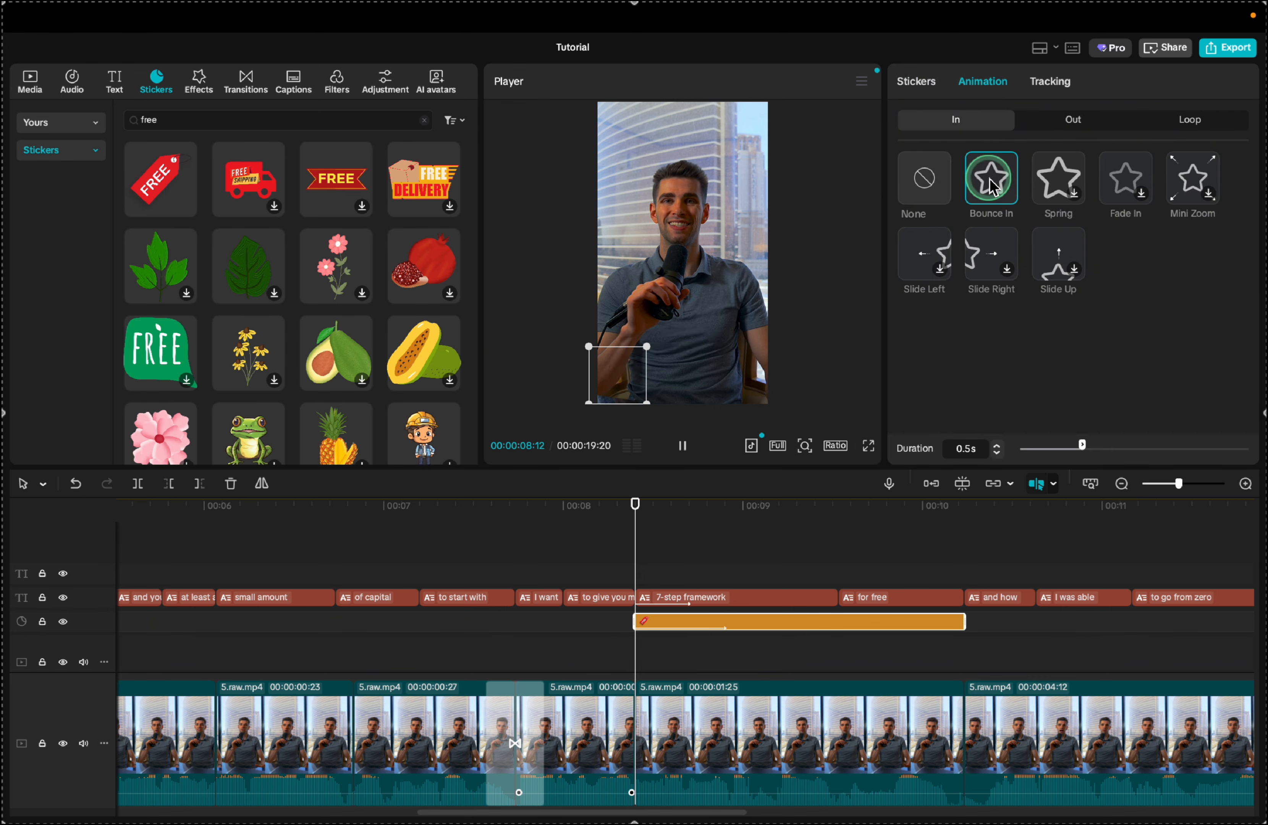
{"action": "left_click", "coordinate": [1068, 127]}
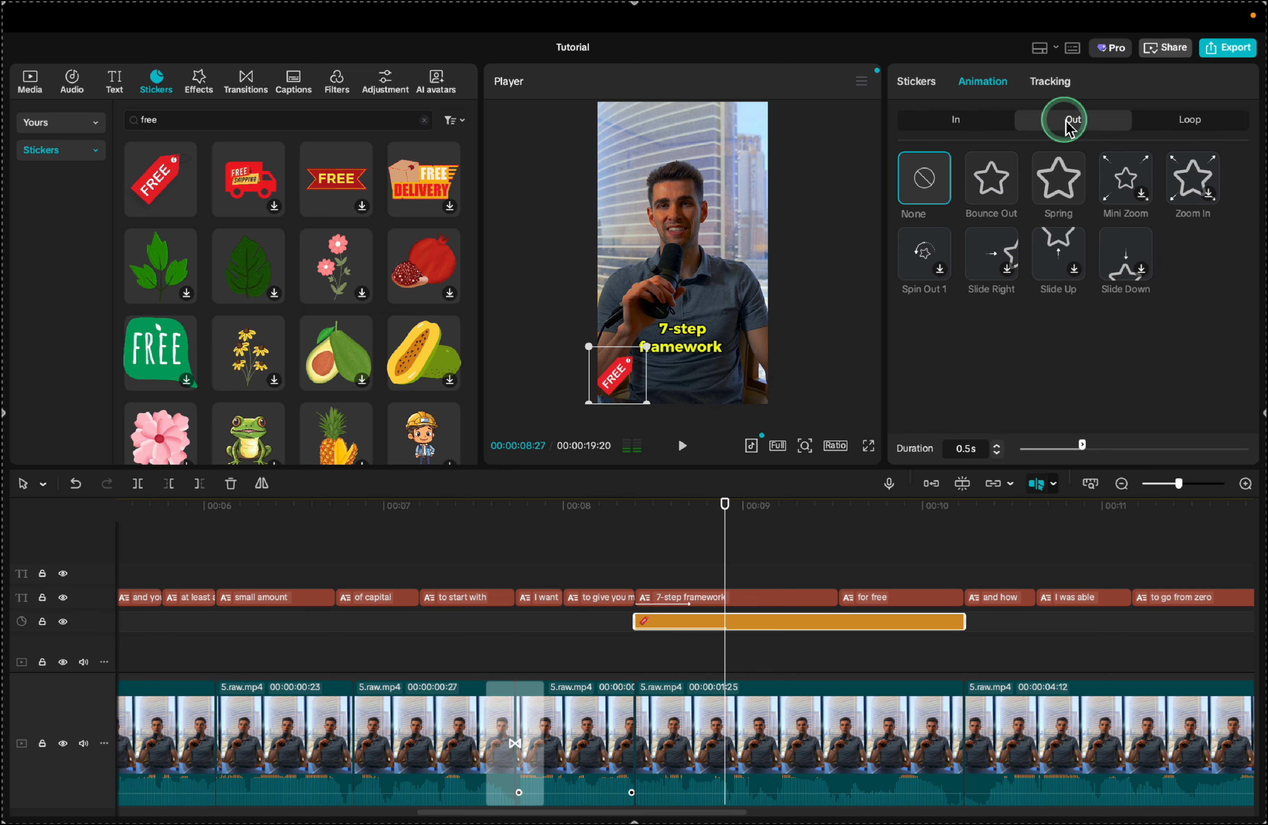
{"action": "left_click", "coordinate": [1127, 251]}
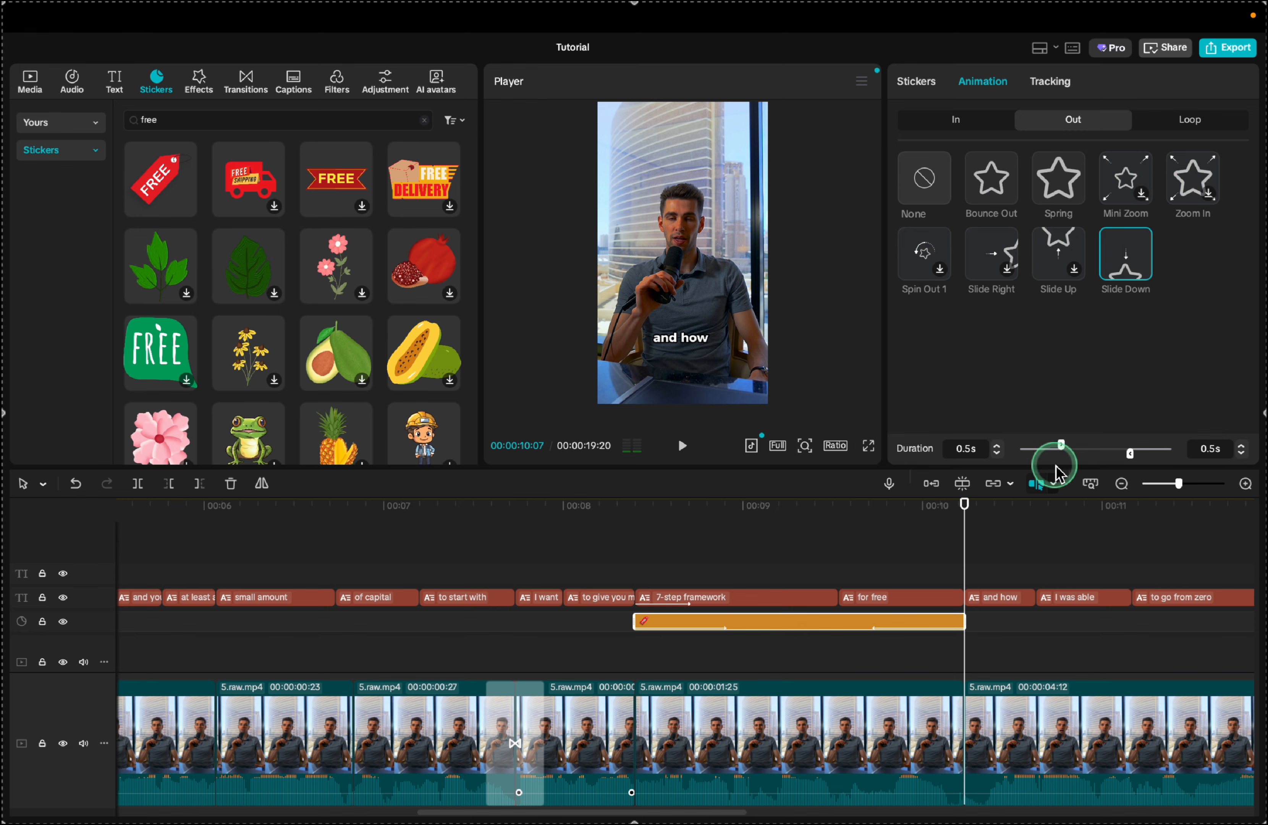
{"action": "left_click", "coordinate": [1241, 453]}
{"action": "left_click", "coordinate": [1242, 453]}
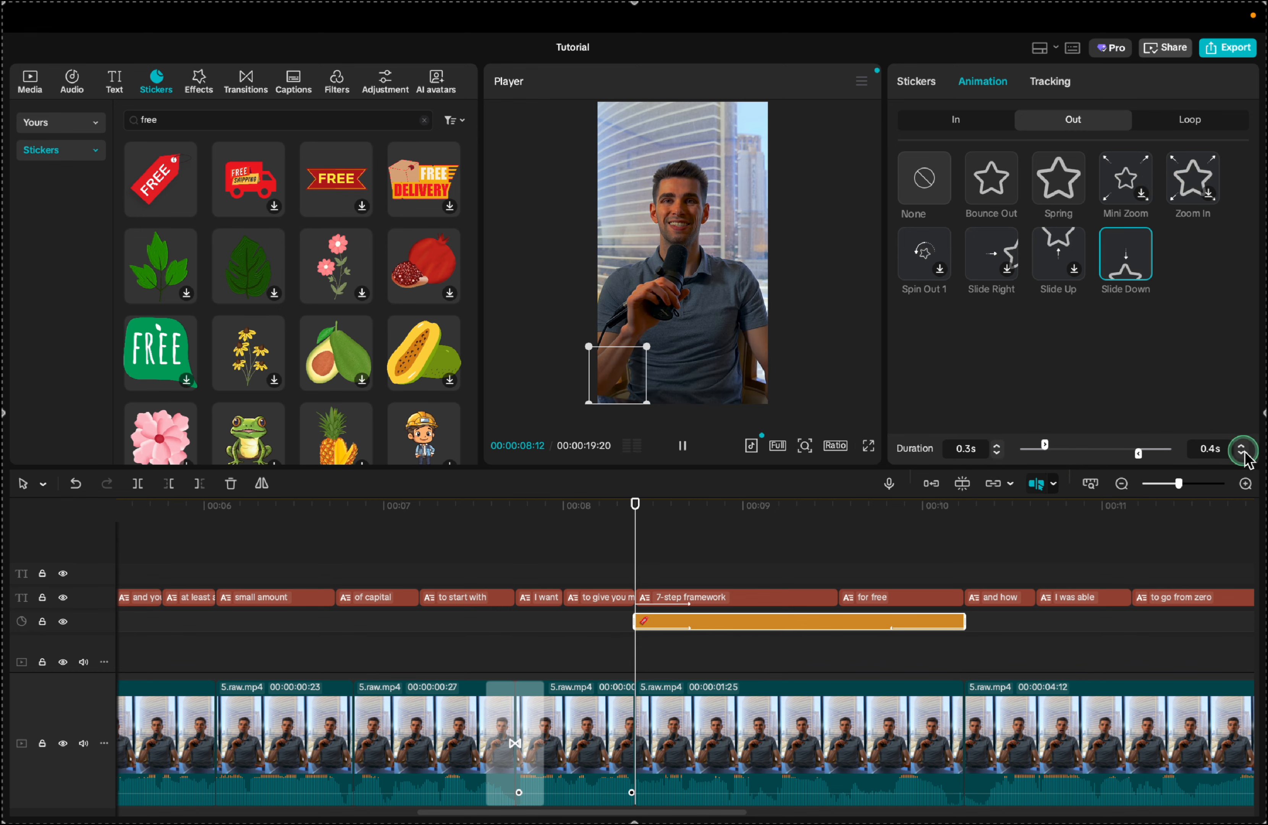
{"action": "left_click", "coordinate": [545, 517]}
{"action": "key", "text": "space"}
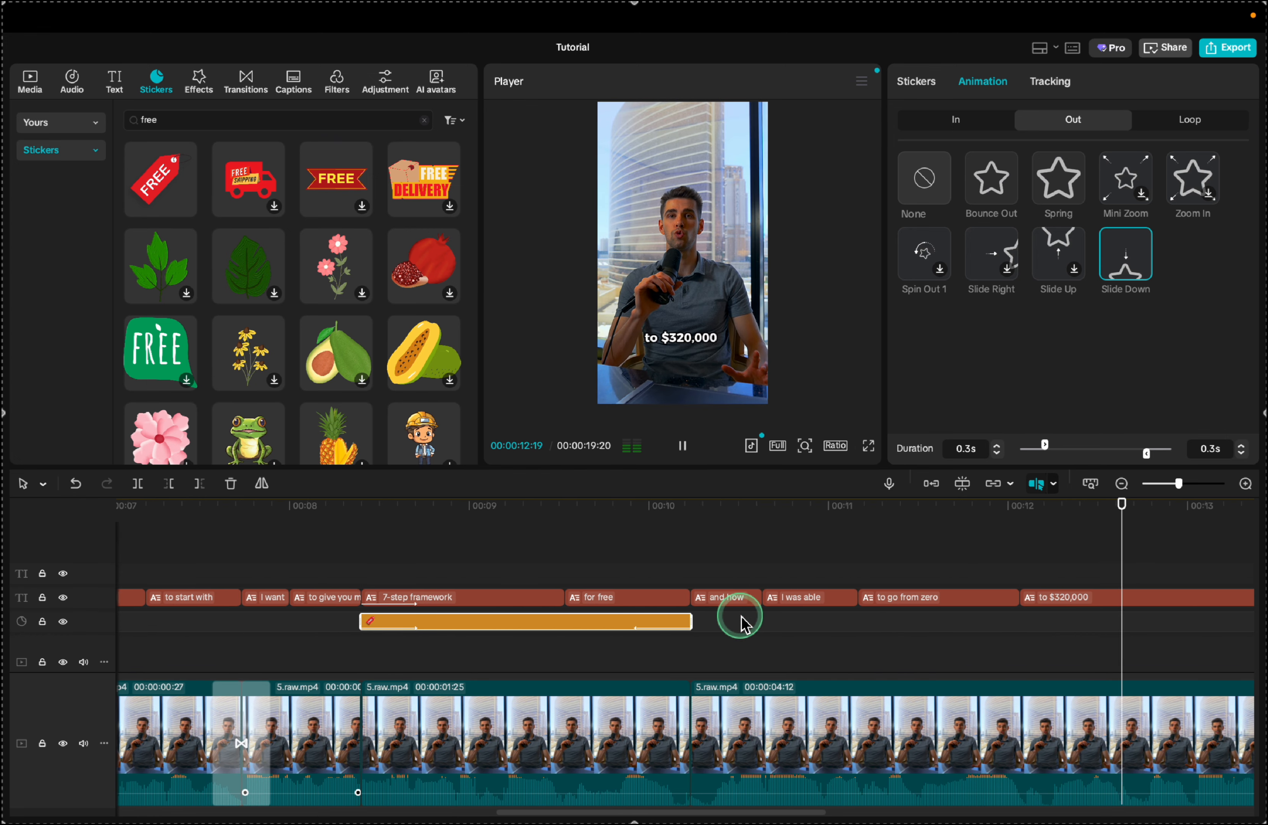
{"action": "key", "text": "space"}
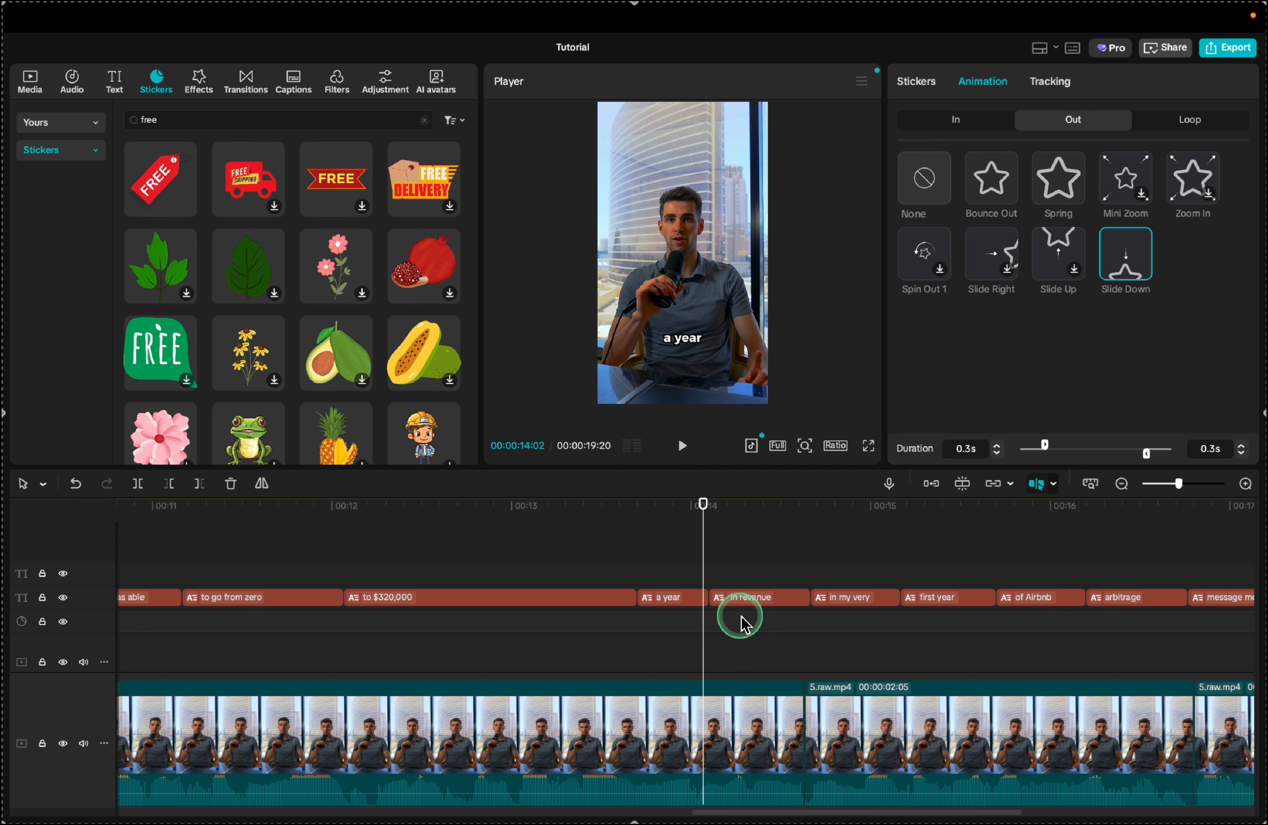
Split the video clip partway through the "to go from zero" caption.
{"action": "scroll", "coordinate": [621, 625], "scroll_direction": "left", "scroll_amount": 6}
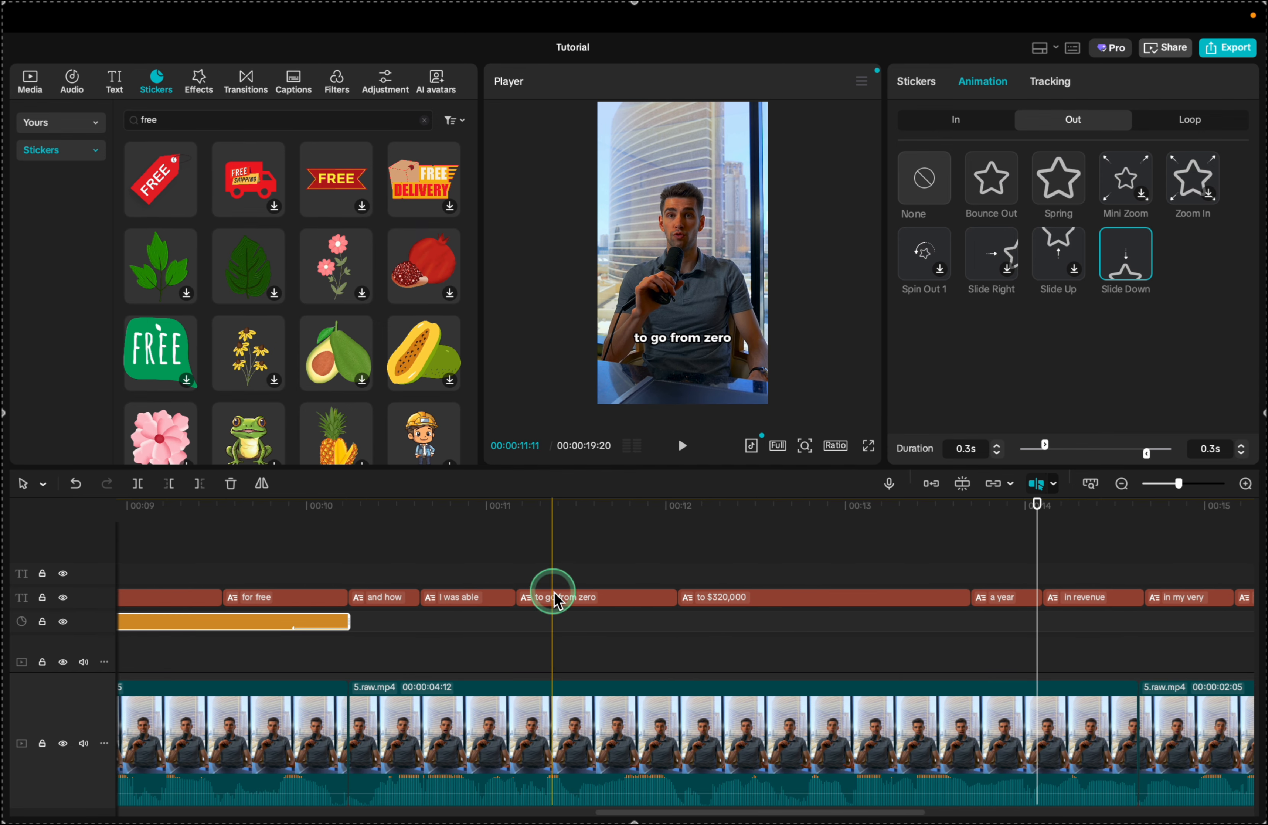
{"action": "left_click", "coordinate": [759, 598]}
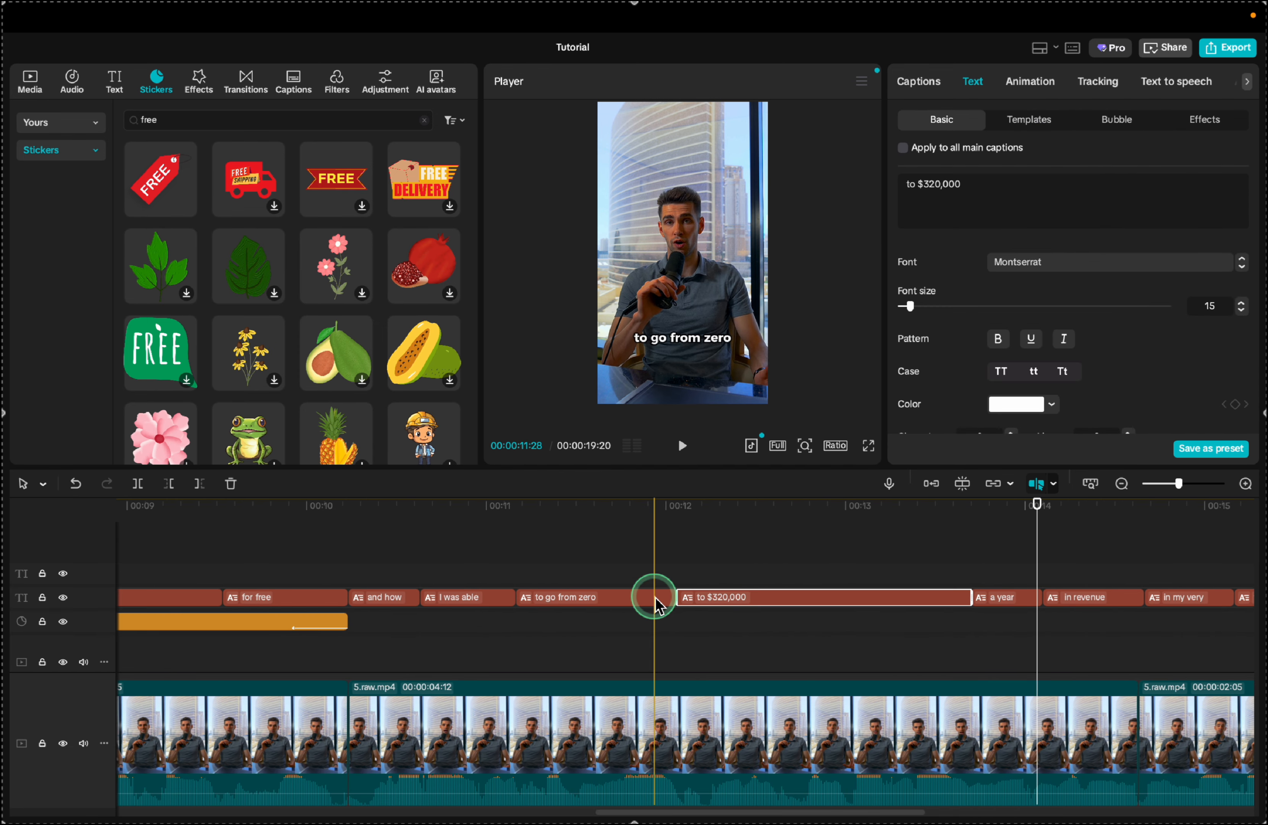
{"action": "left_click", "coordinate": [522, 506]}
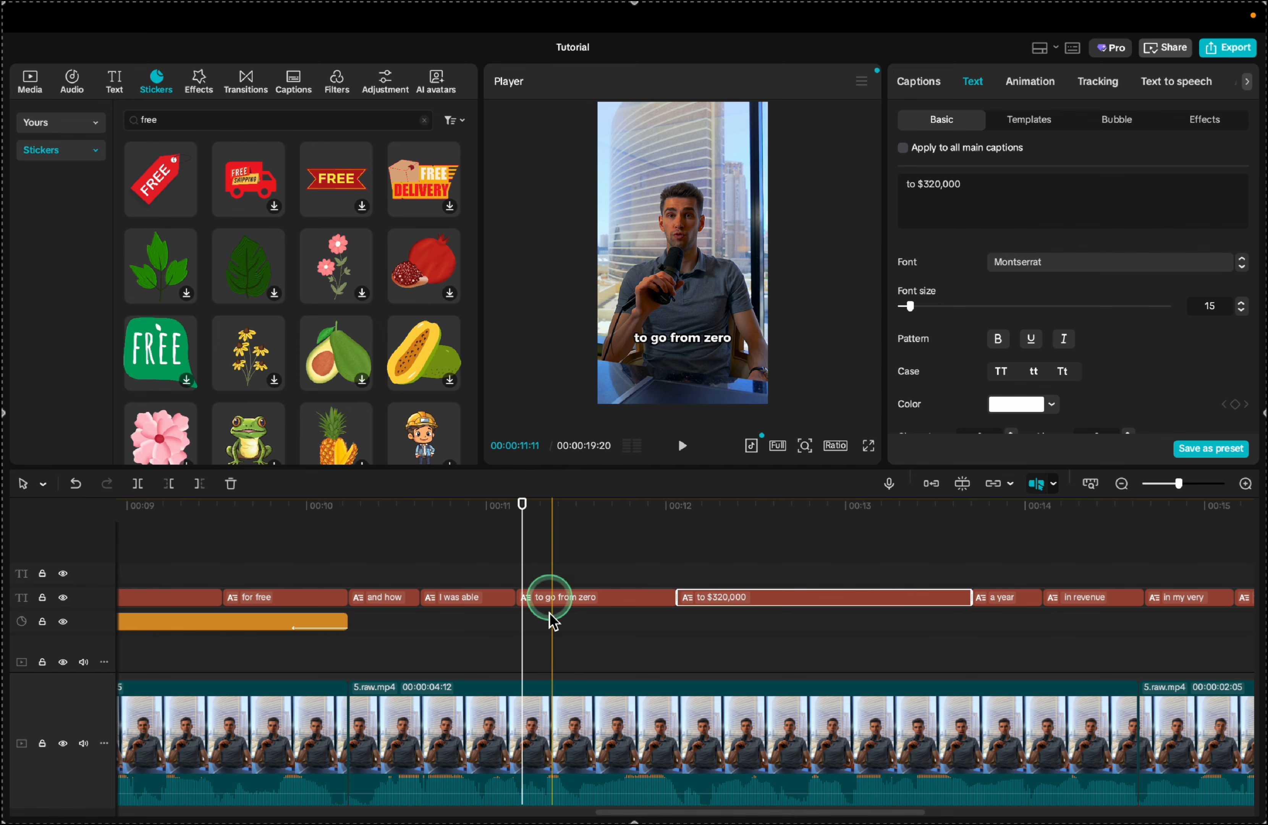
{"action": "left_click", "coordinate": [577, 723]}
{"action": "key", "text": "ctrl+b"}
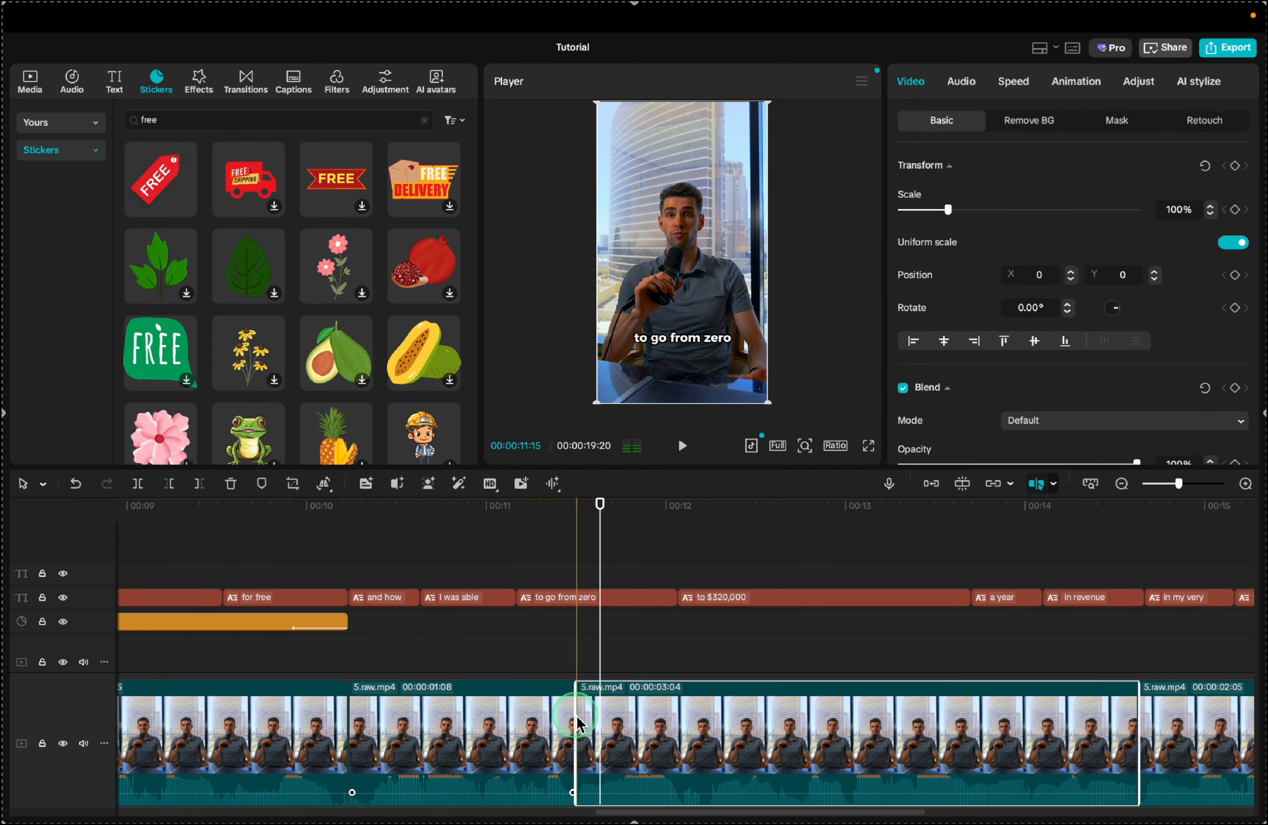
{"action": "left_click", "coordinate": [654, 724]}
{"action": "right_click", "coordinate": [660, 727]}
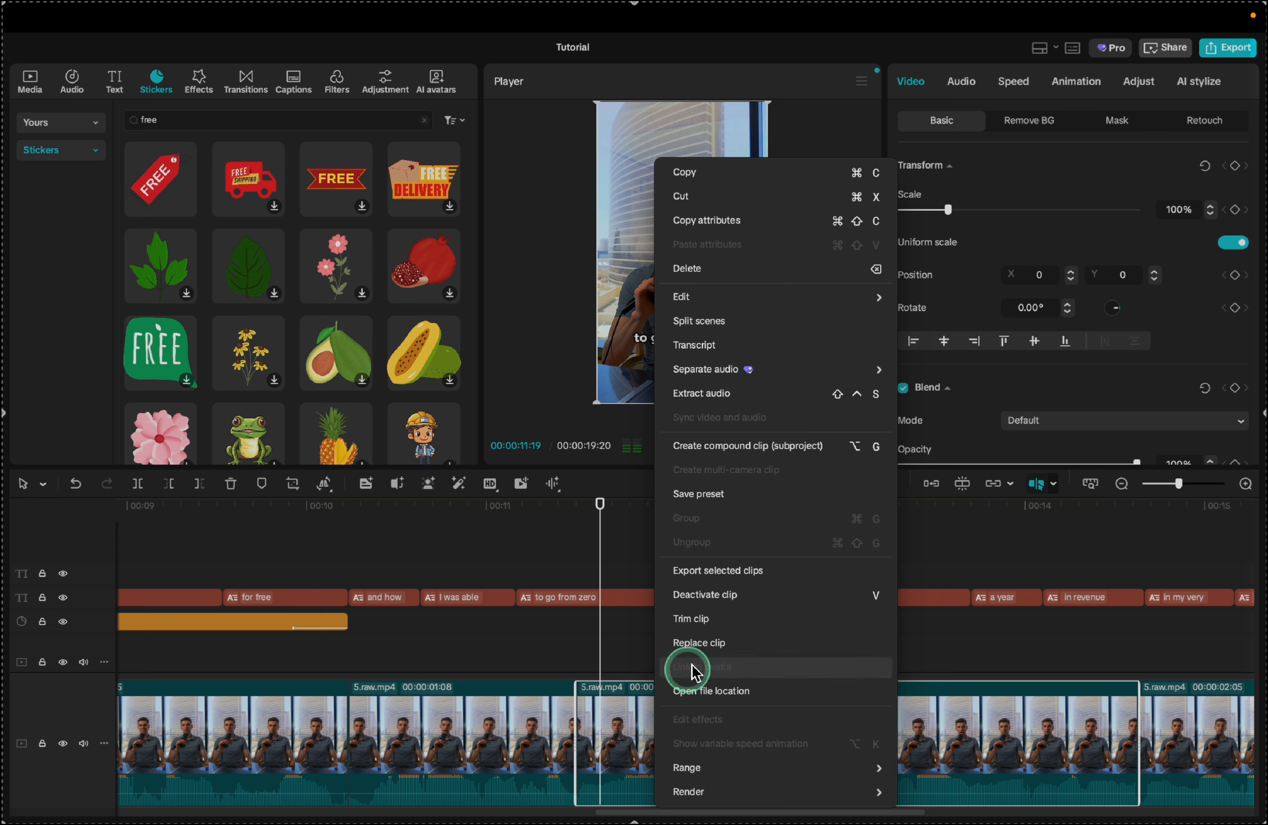
{"action": "left_click", "coordinate": [719, 201]}
{"action": "key", "text": "ctrl+z"}
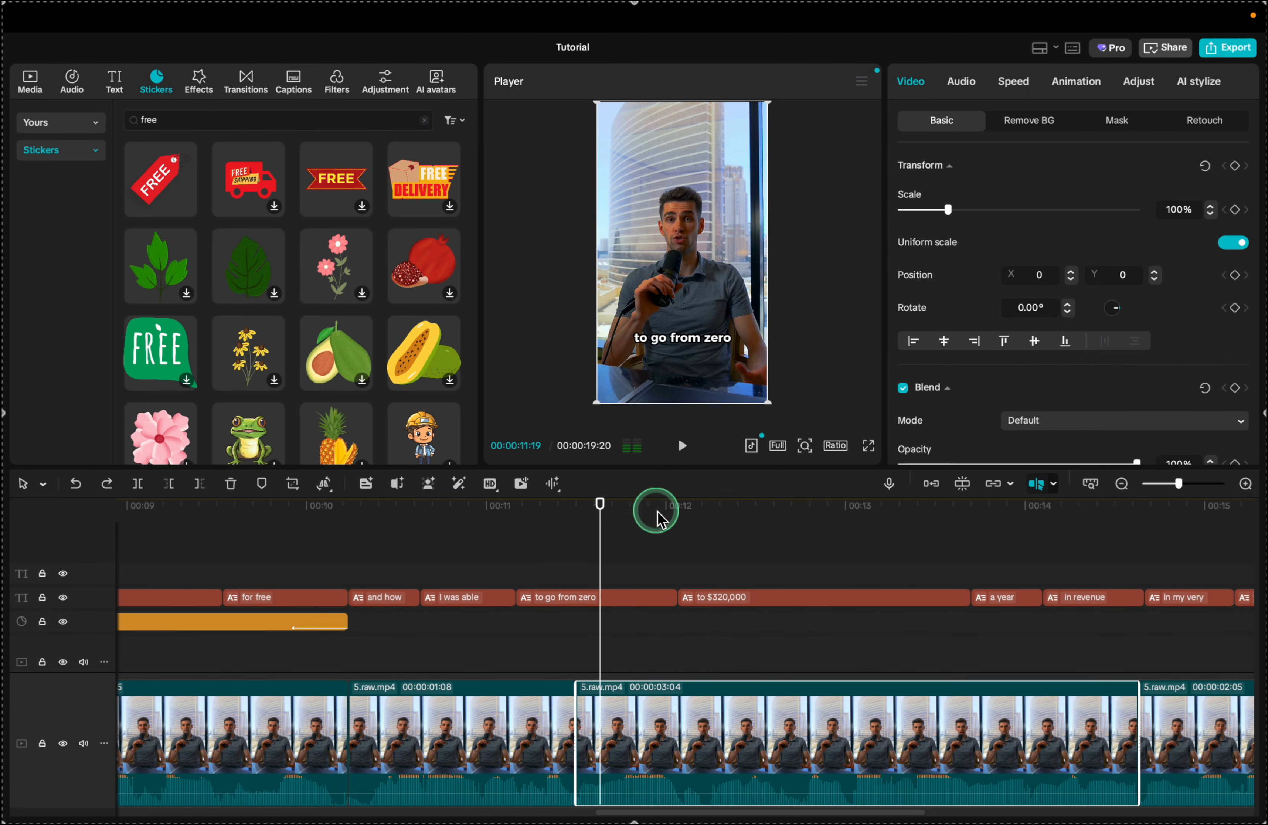
Copy the video clip that follows the new split and paste the duplicate onto a track directly above the original.
{"action": "right_click", "coordinate": [632, 744]}
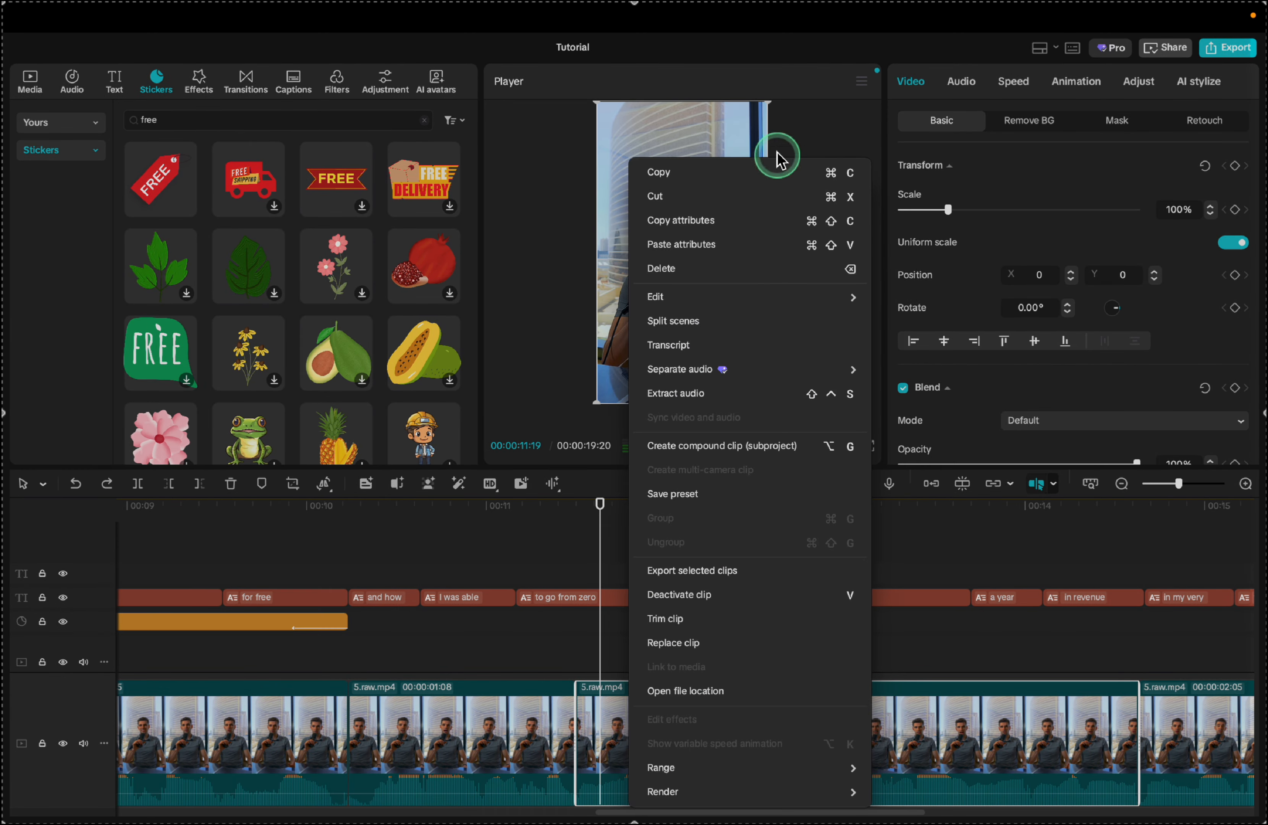
{"action": "left_click", "coordinate": [735, 171]}
{"action": "left_click", "coordinate": [581, 598]}
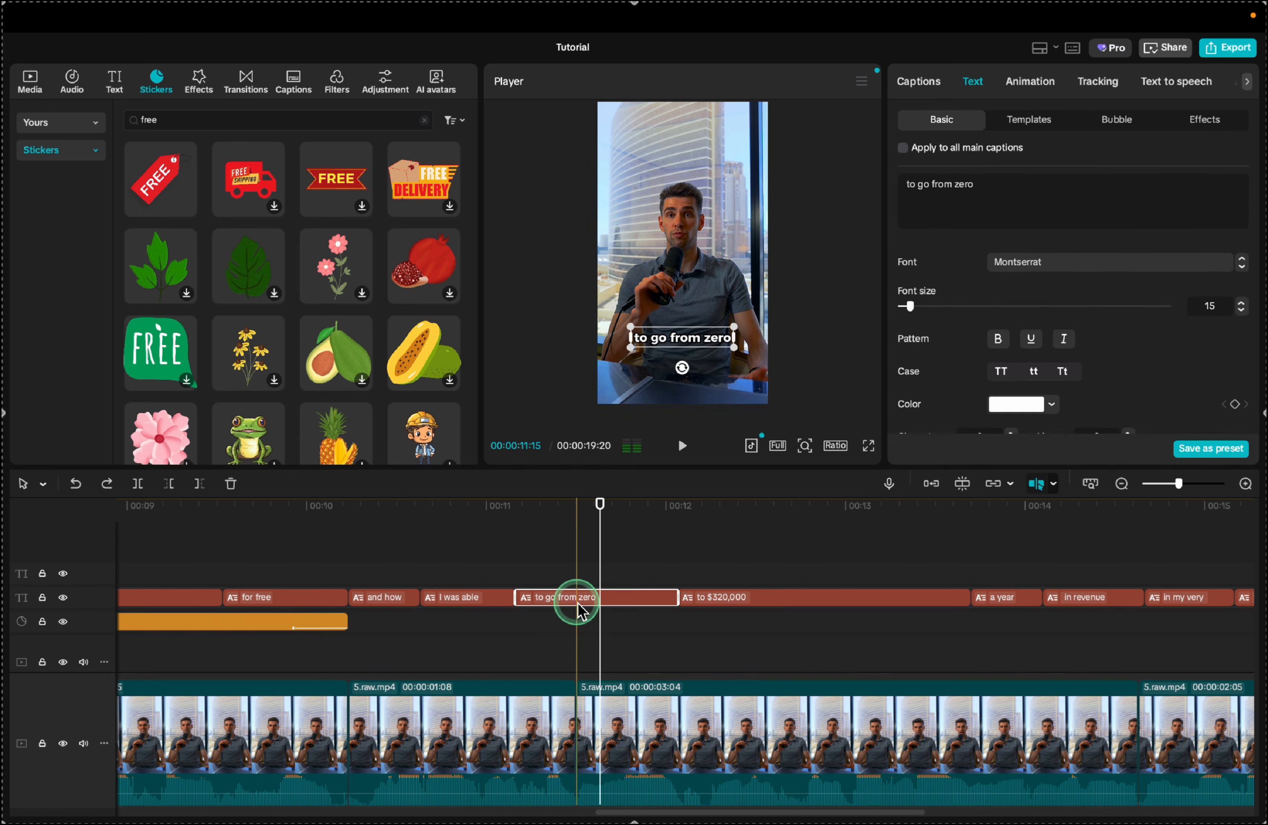
{"action": "key", "text": "super+v"}
{"action": "scroll", "coordinate": [618, 605], "scroll_direction": "up", "scroll_amount": 5}
{"action": "scroll", "coordinate": [618, 605], "scroll_direction": "down", "scroll_amount": 2}
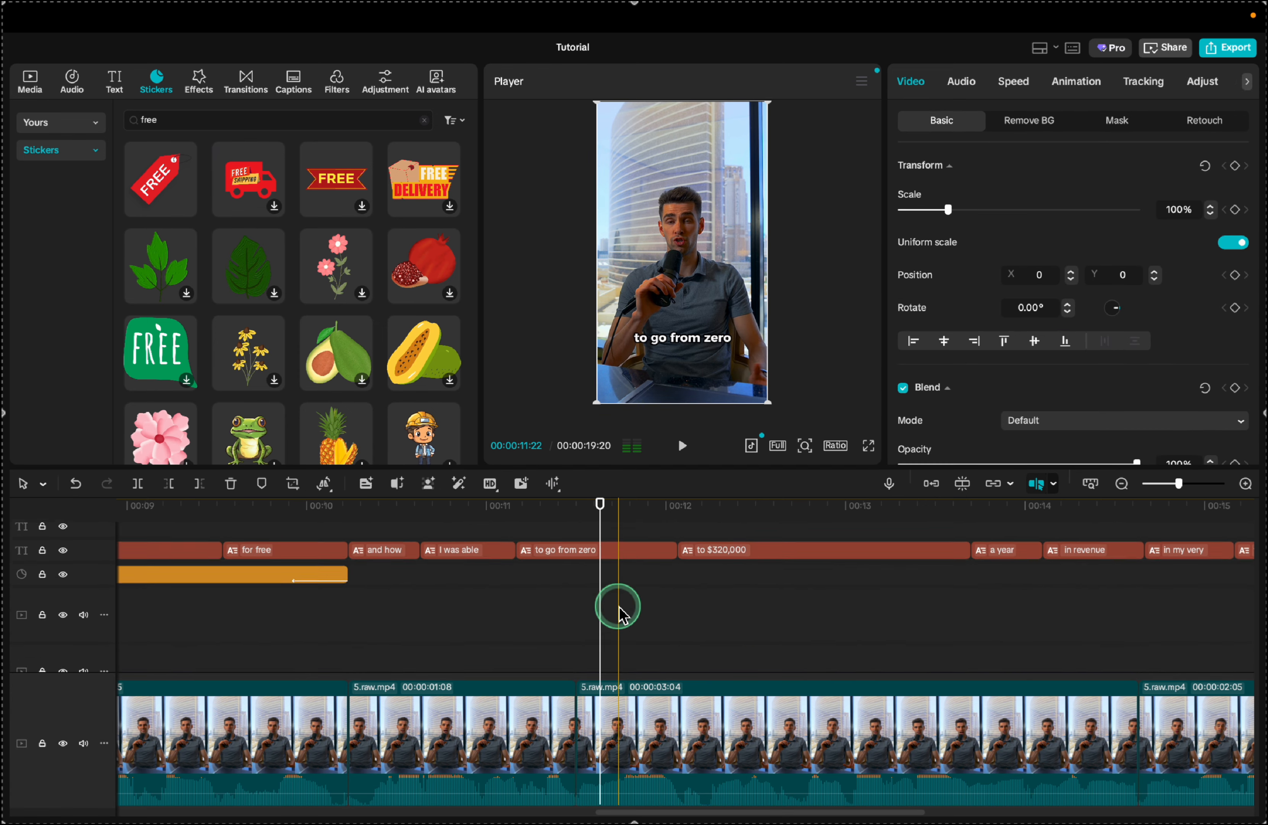
{"action": "scroll", "coordinate": [619, 607], "scroll_direction": "down", "scroll_amount": 5}
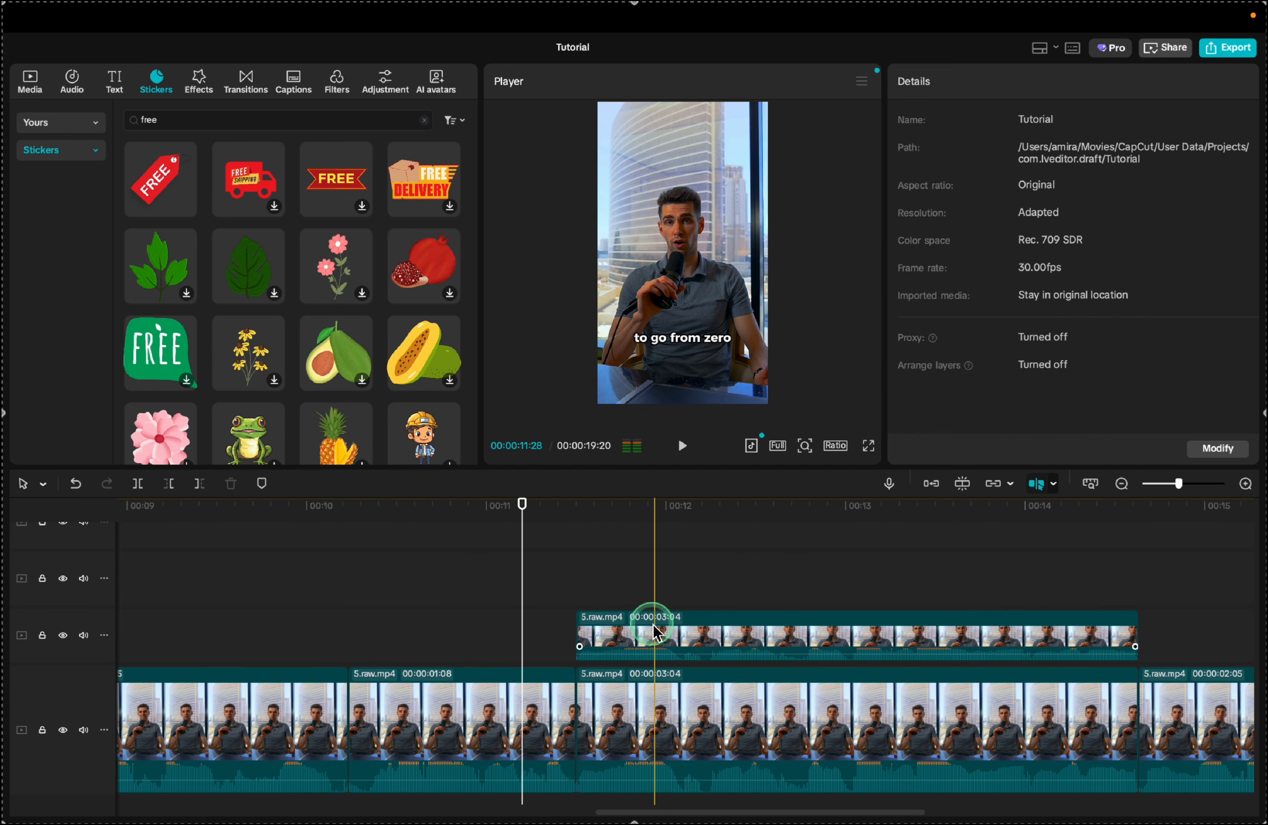
Turn on automatic background removal for the duplicated clip on the upper track.
{"action": "left_click", "coordinate": [657, 632]}
{"action": "scroll", "coordinate": [990, 349], "scroll_direction": "down", "scroll_amount": 10}
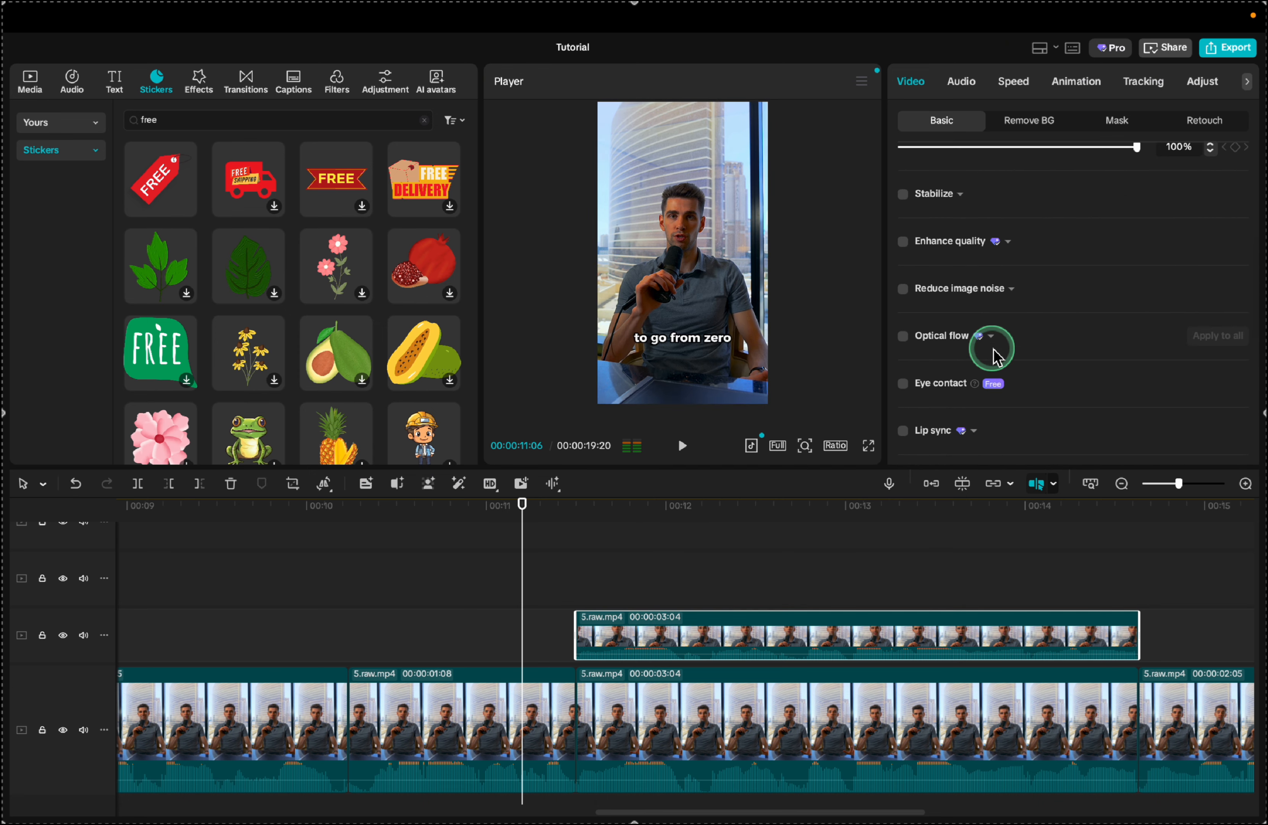
{"action": "scroll", "coordinate": [990, 354], "scroll_direction": "down", "scroll_amount": 3}
{"action": "scroll", "coordinate": [991, 321], "scroll_direction": "up", "scroll_amount": 8}
{"action": "left_click", "coordinate": [1029, 127]}
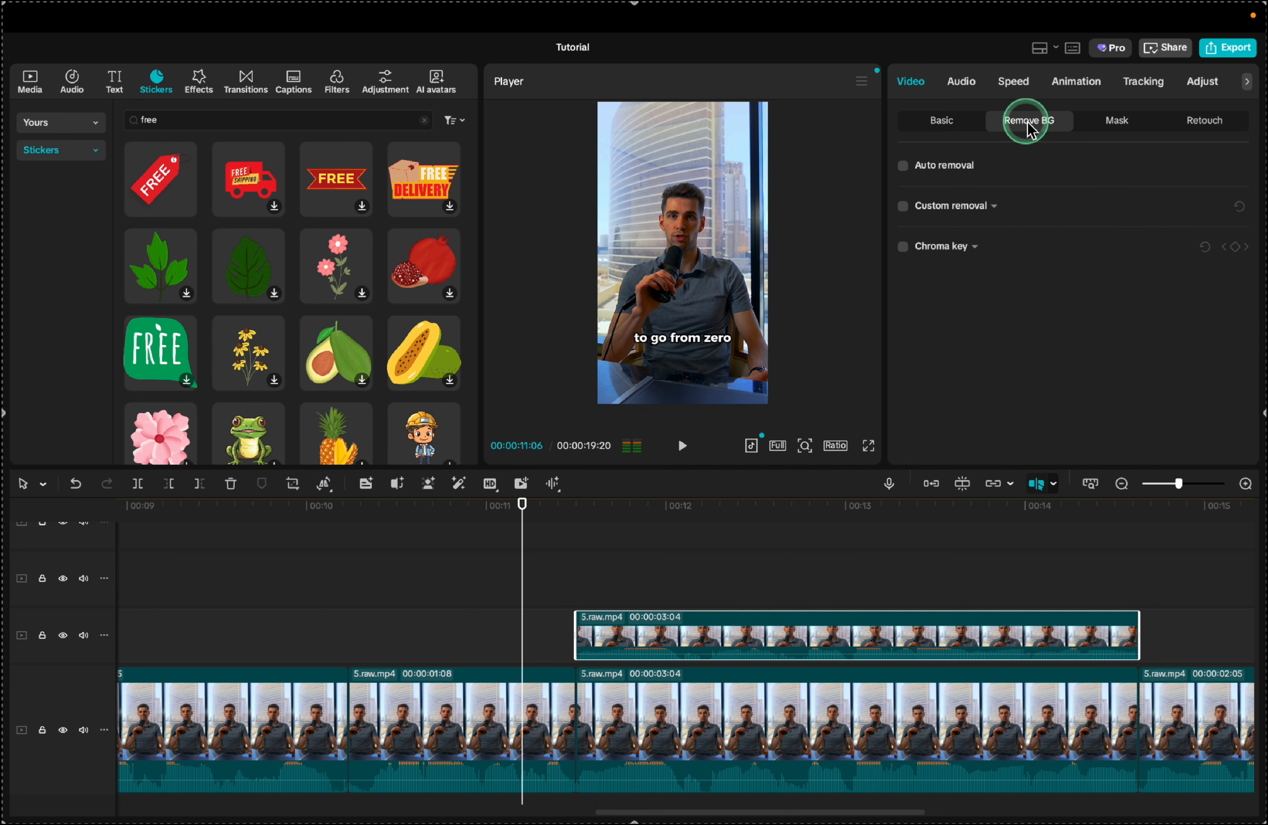
{"action": "left_click", "coordinate": [905, 166]}
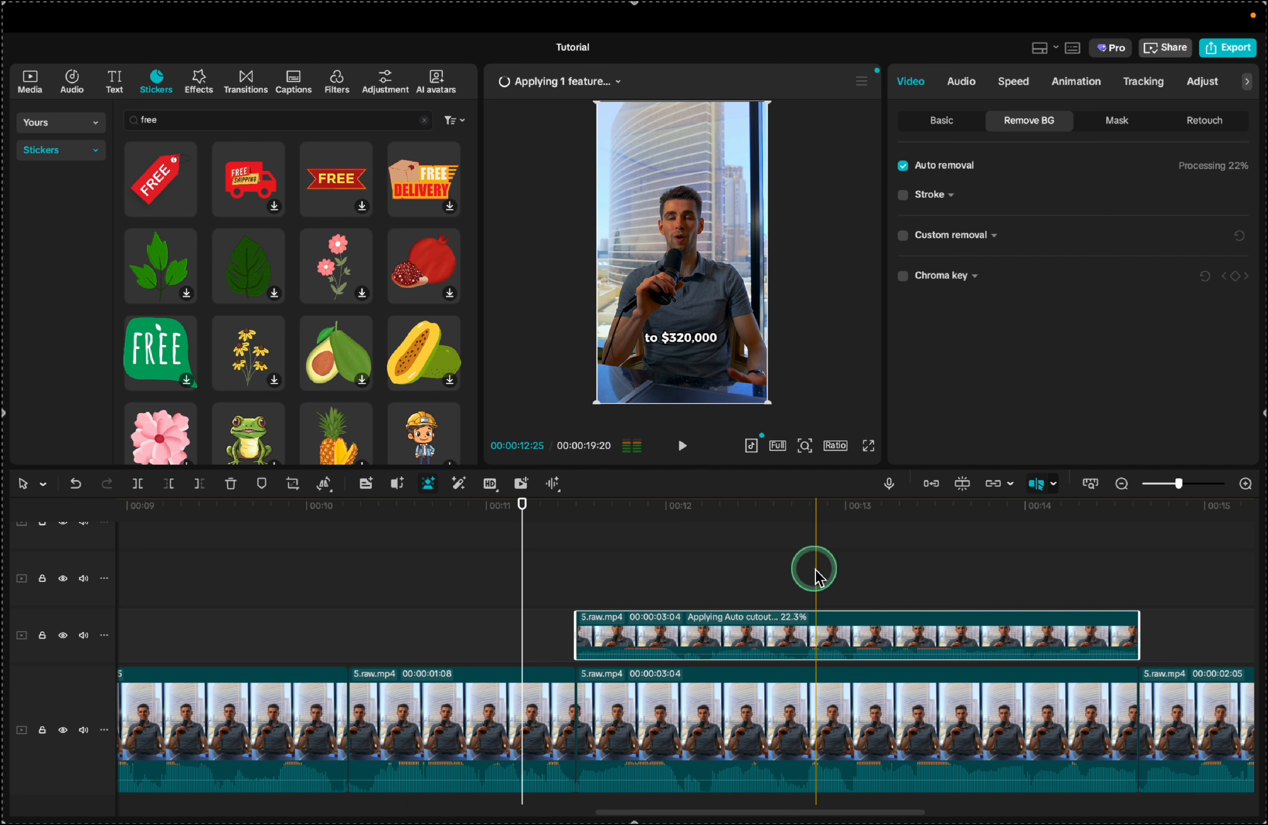
Switch to Safari and search Google Images for "black background".
{"action": "scroll", "coordinate": [552, 573], "scroll_direction": "up", "scroll_amount": 5}
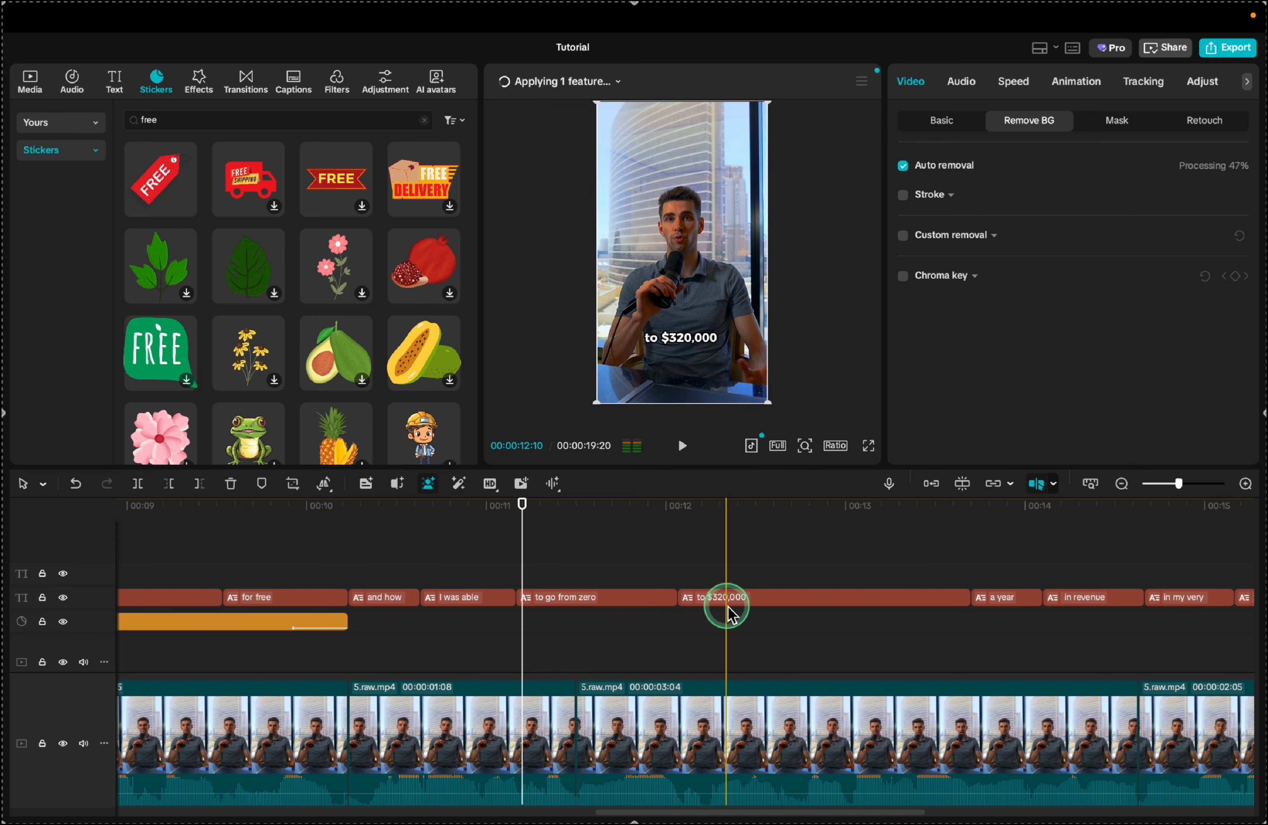
{"action": "left_click", "coordinate": [944, 790]}
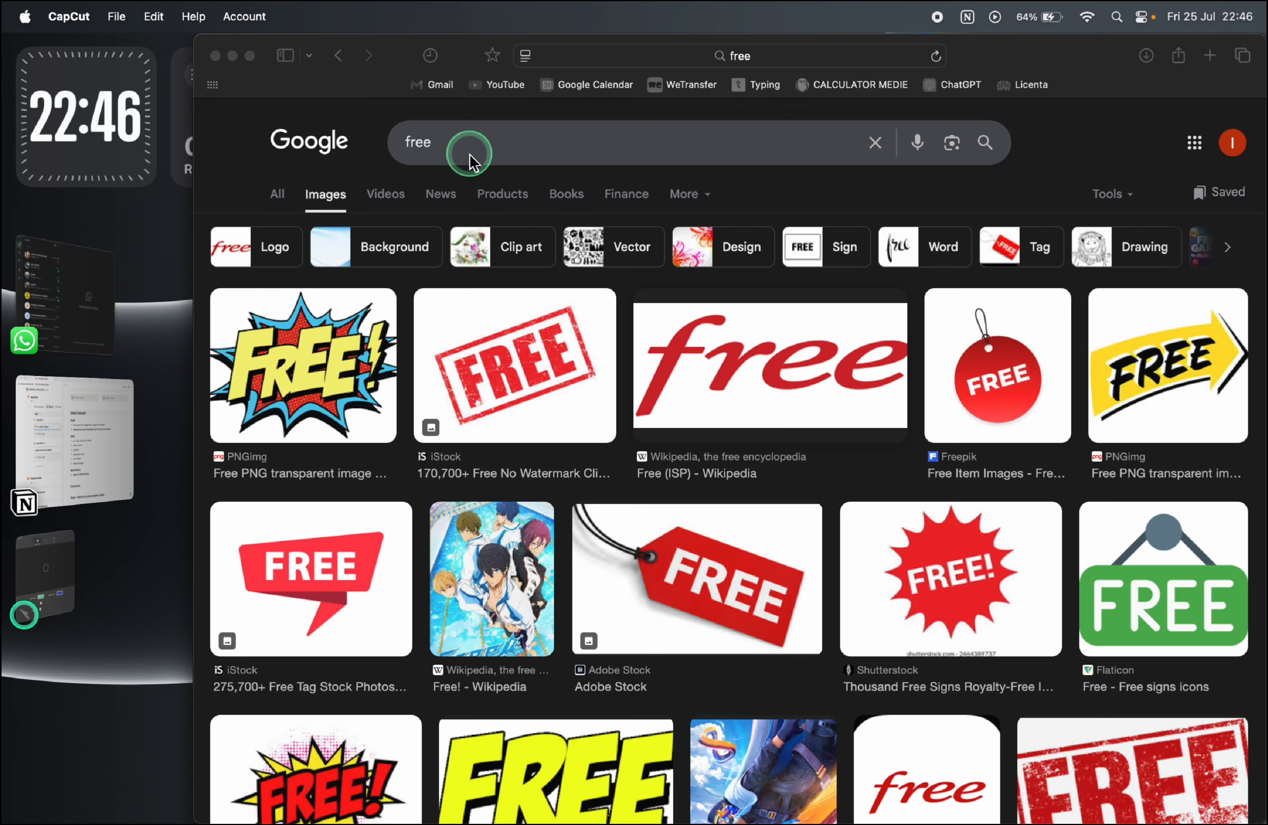
{"action": "left_click", "coordinate": [462, 152]}
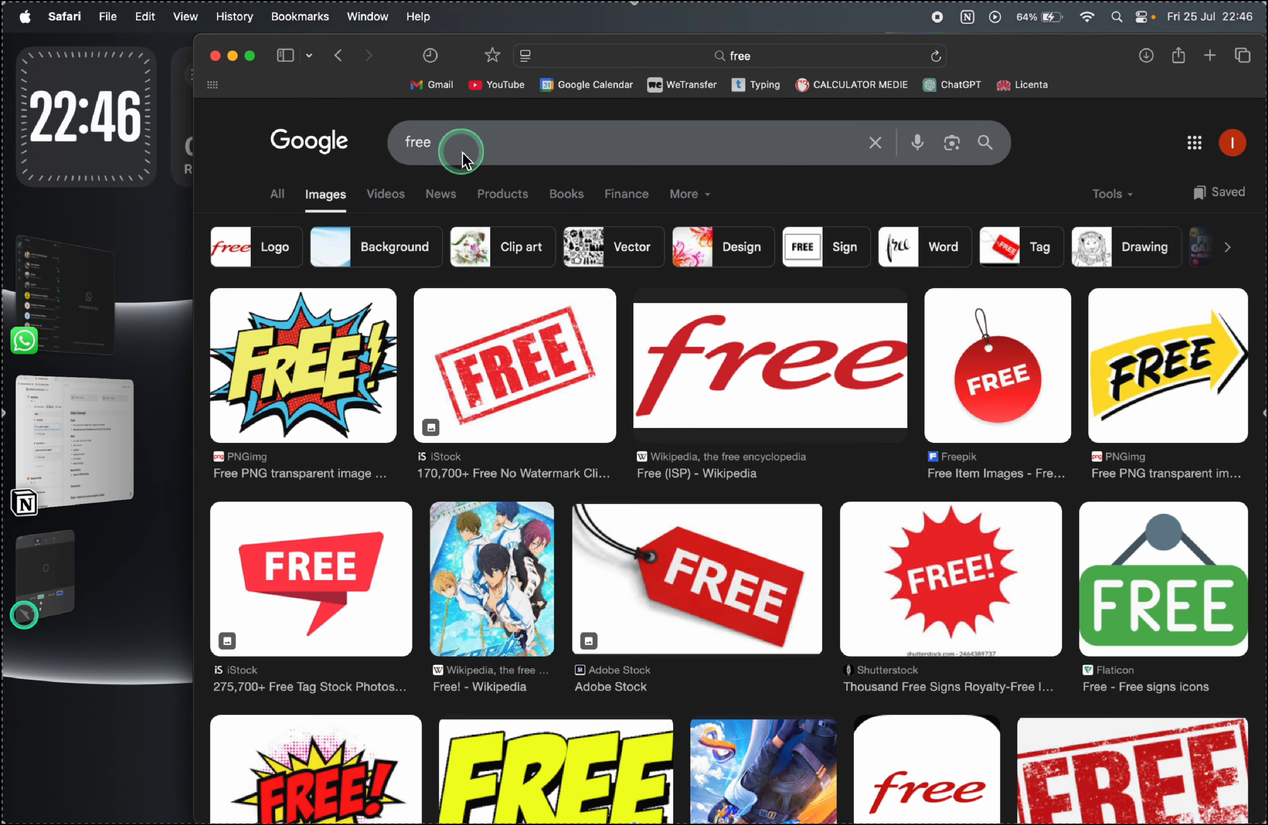
{"action": "double_click", "coordinate": [426, 152]}
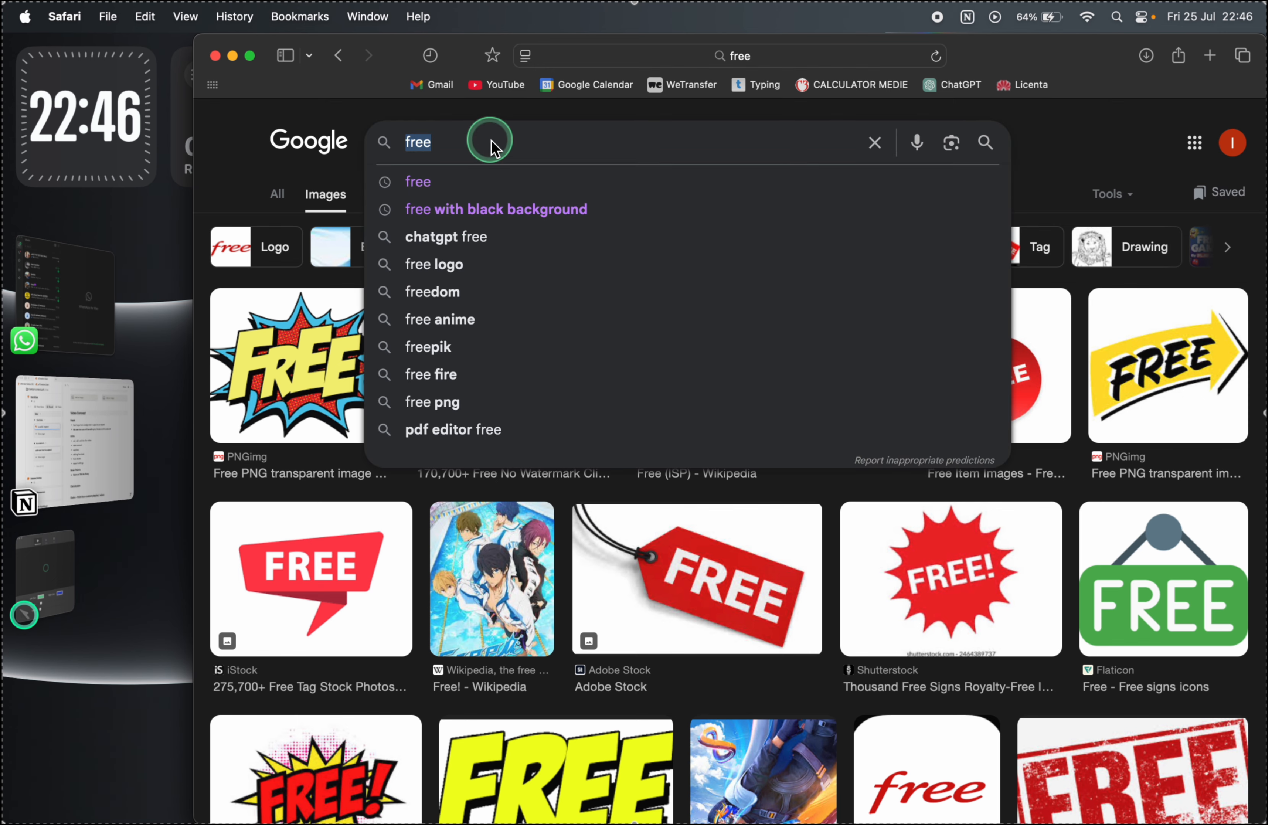
{"action": "type", "text": "black"}
{"action": "key", "text": "Down"}
{"action": "key", "text": "Return"}
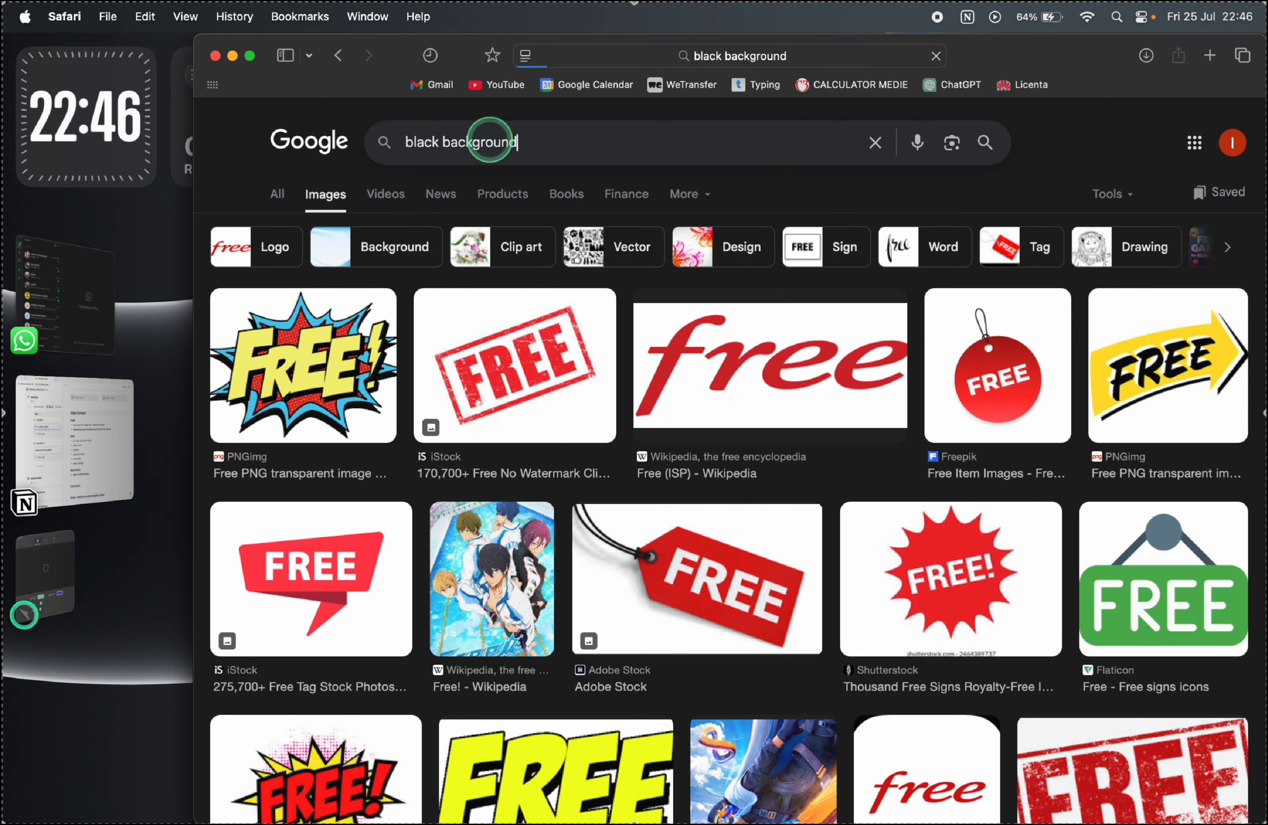
Pick the old black grunge texture image from the results and save it to the Downloads folder.
{"action": "scroll", "coordinate": [674, 522], "scroll_direction": "down", "scroll_amount": 2}
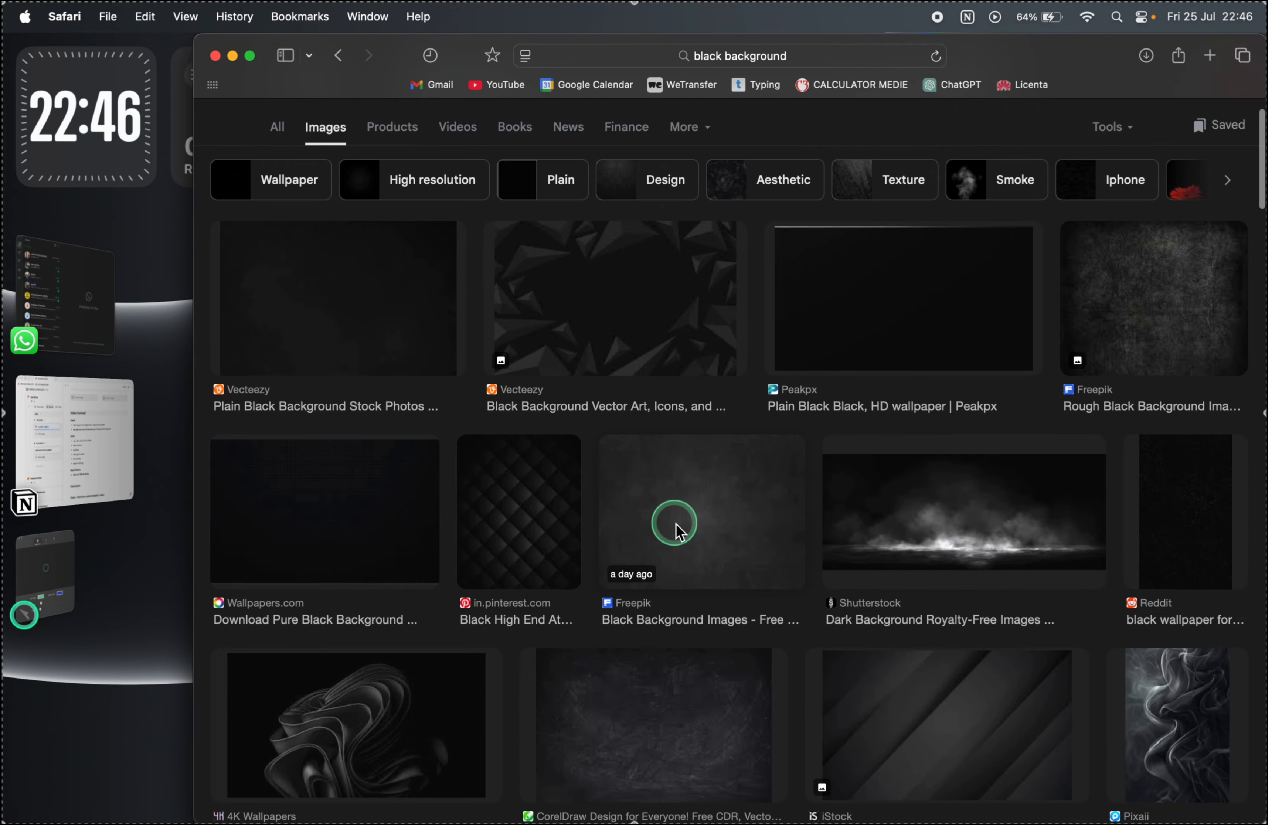
{"action": "scroll", "coordinate": [651, 625], "scroll_direction": "down", "scroll_amount": 5}
{"action": "scroll", "coordinate": [691, 626], "scroll_direction": "up", "scroll_amount": 1}
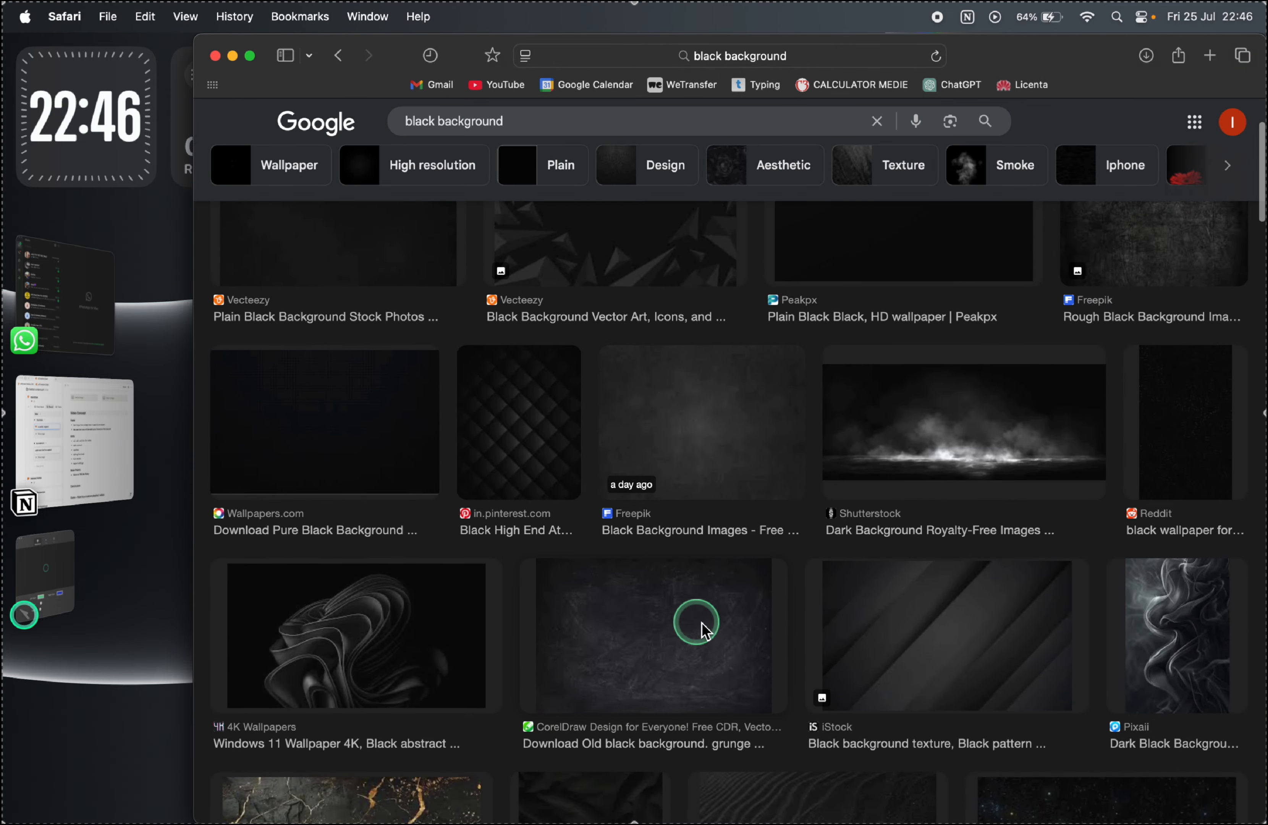
{"action": "left_click", "coordinate": [679, 628]}
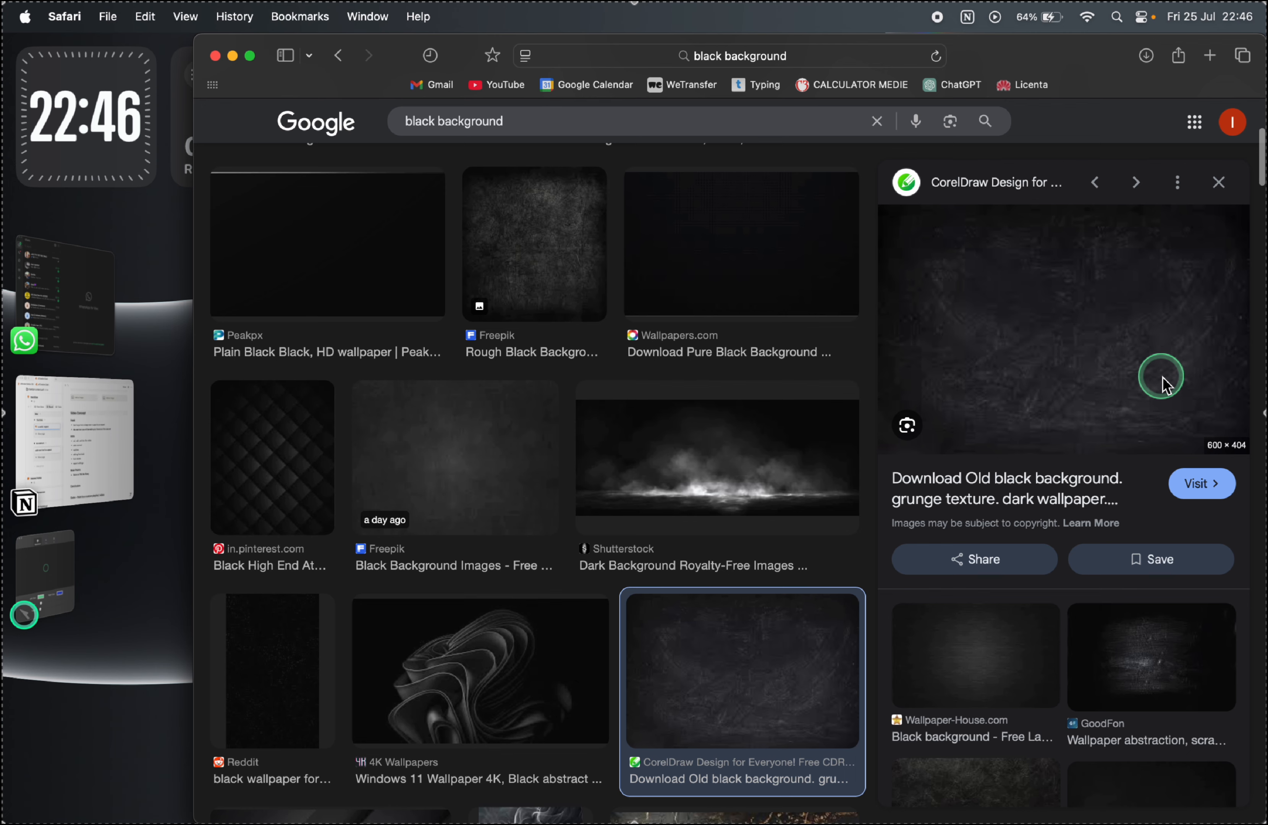
{"action": "right_click", "coordinate": [1068, 375]}
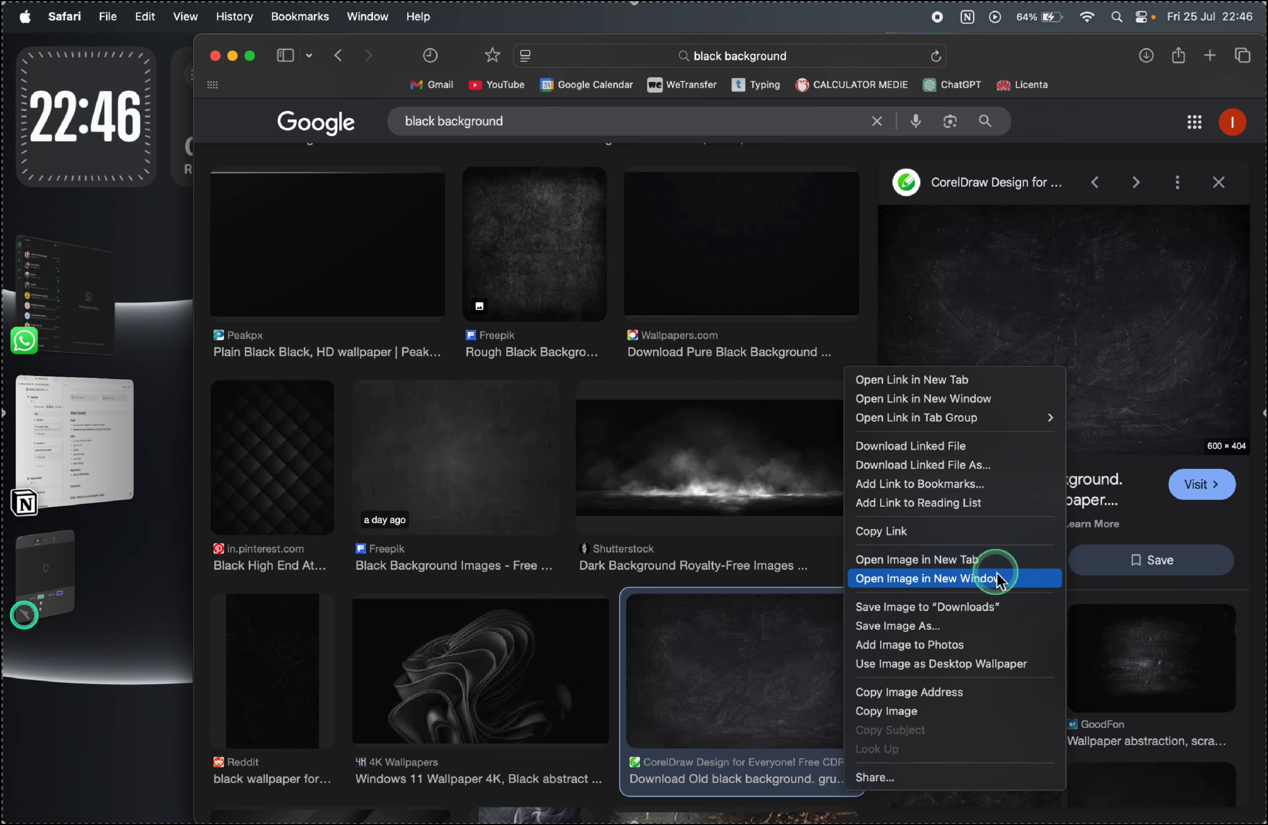
{"action": "left_click", "coordinate": [958, 631]}
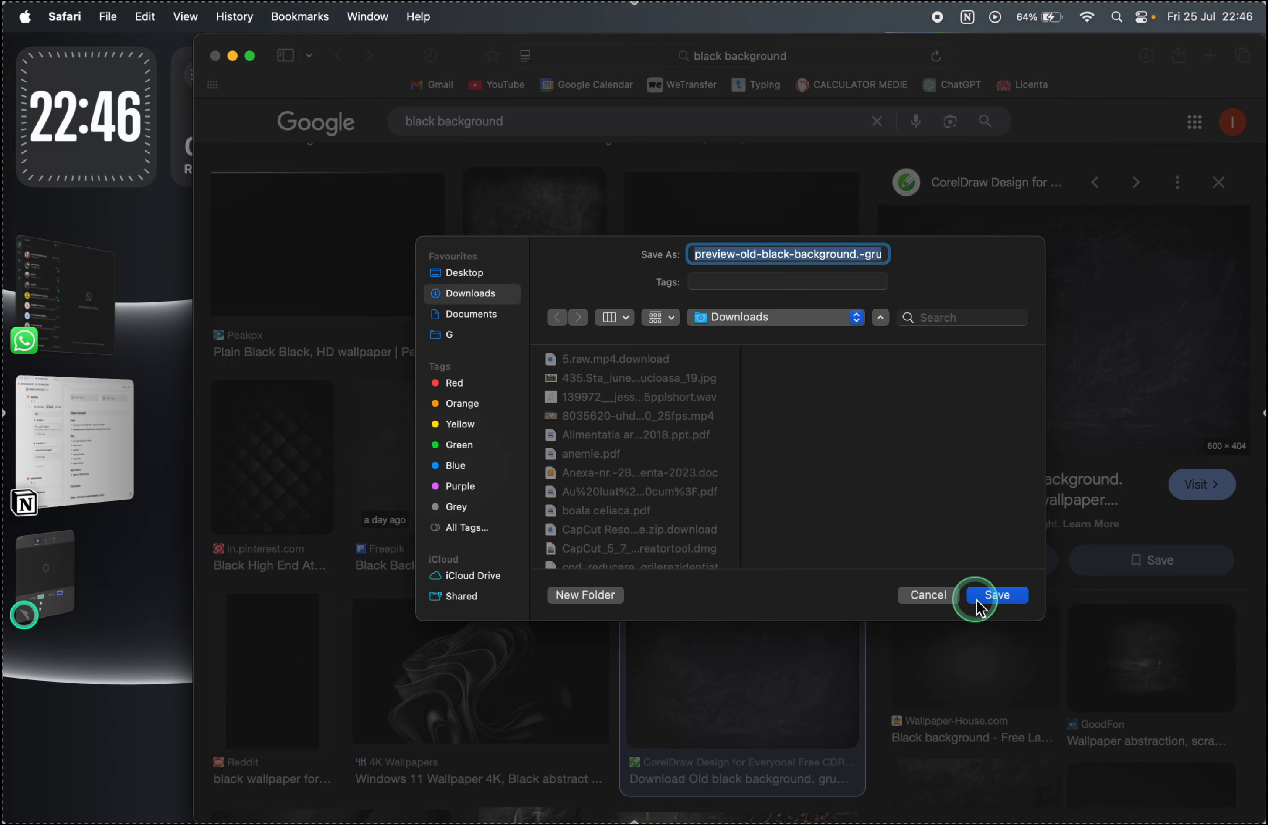
{"action": "left_click", "coordinate": [985, 594]}
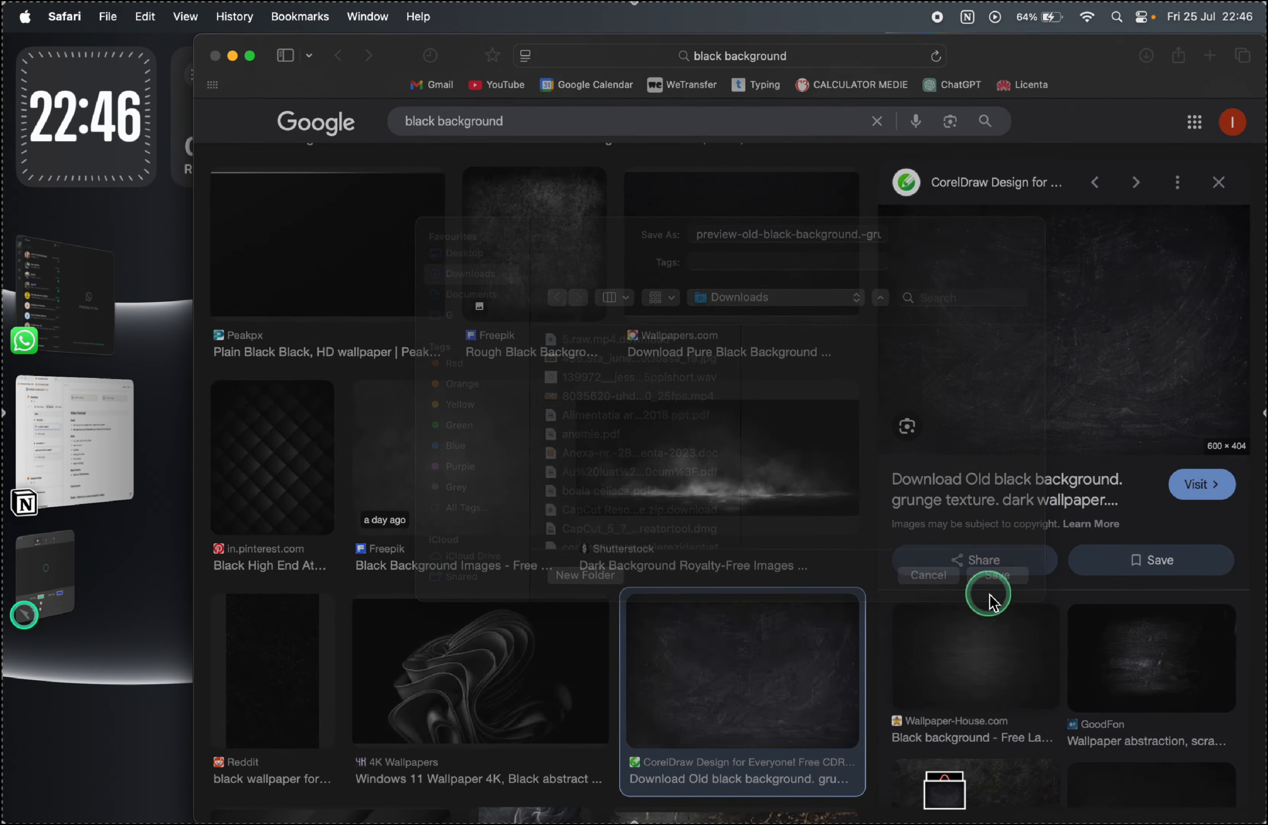
Back in CapCut, delete the Unknown.jpeg clip and place the saved preview-old-black-background image above the duplicated clip, aligned with its start.
{"action": "key", "text": "ctrl+Right"}
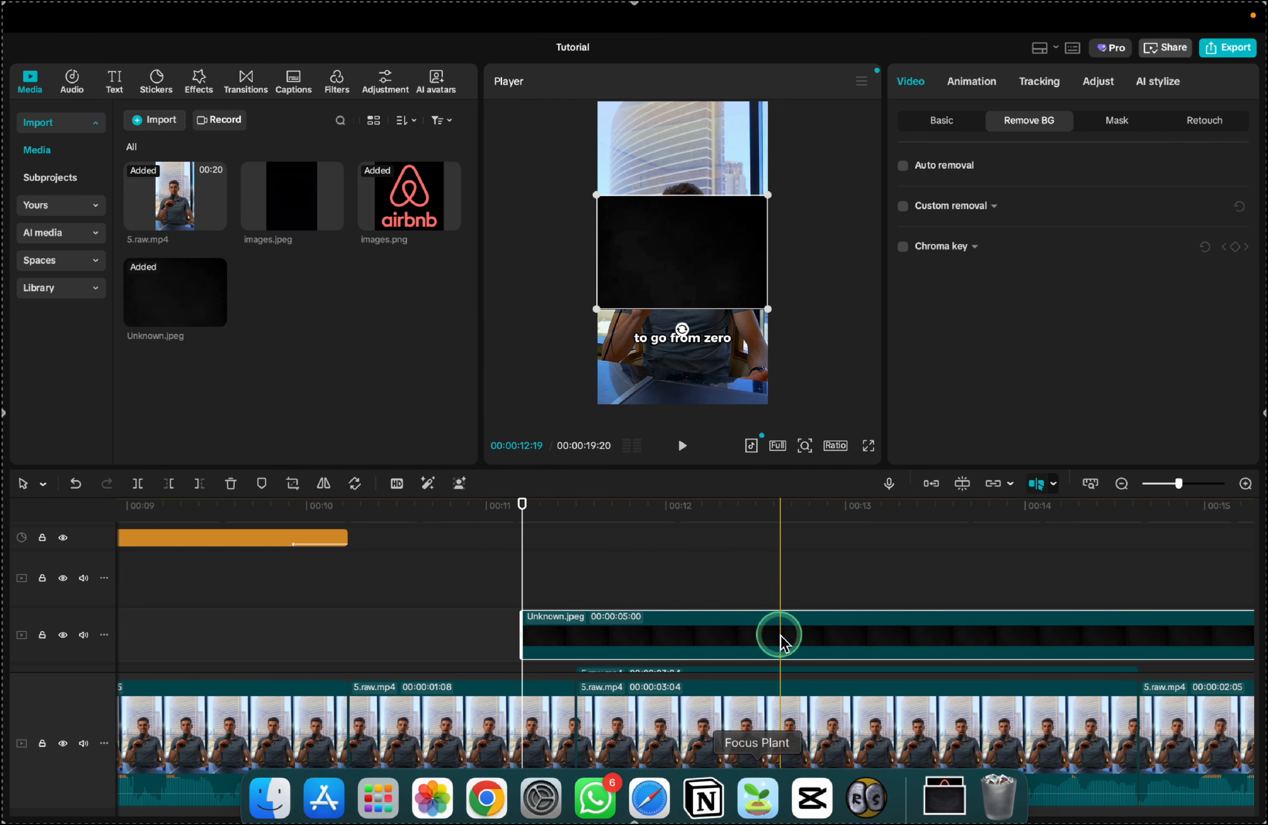
{"action": "key", "text": "Delete"}
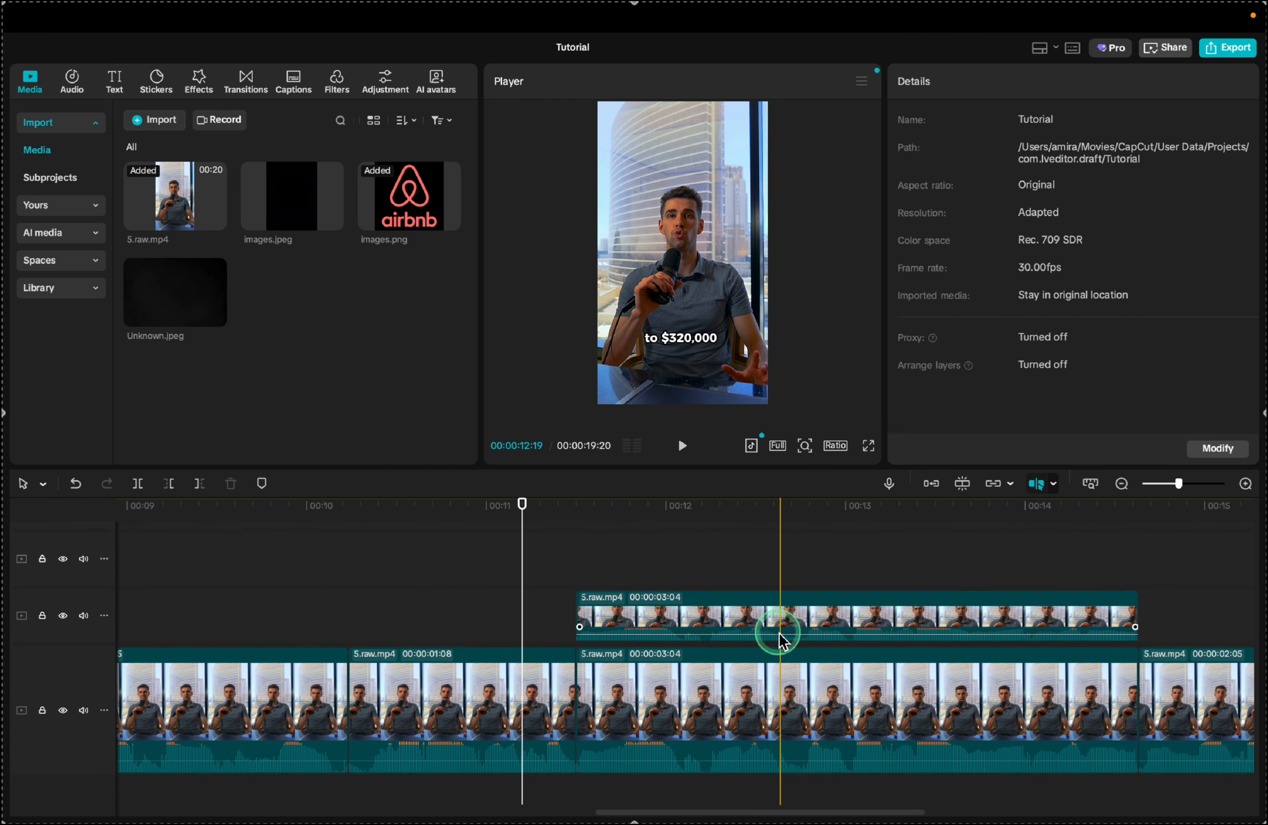
{"action": "left_click", "coordinate": [947, 804]}
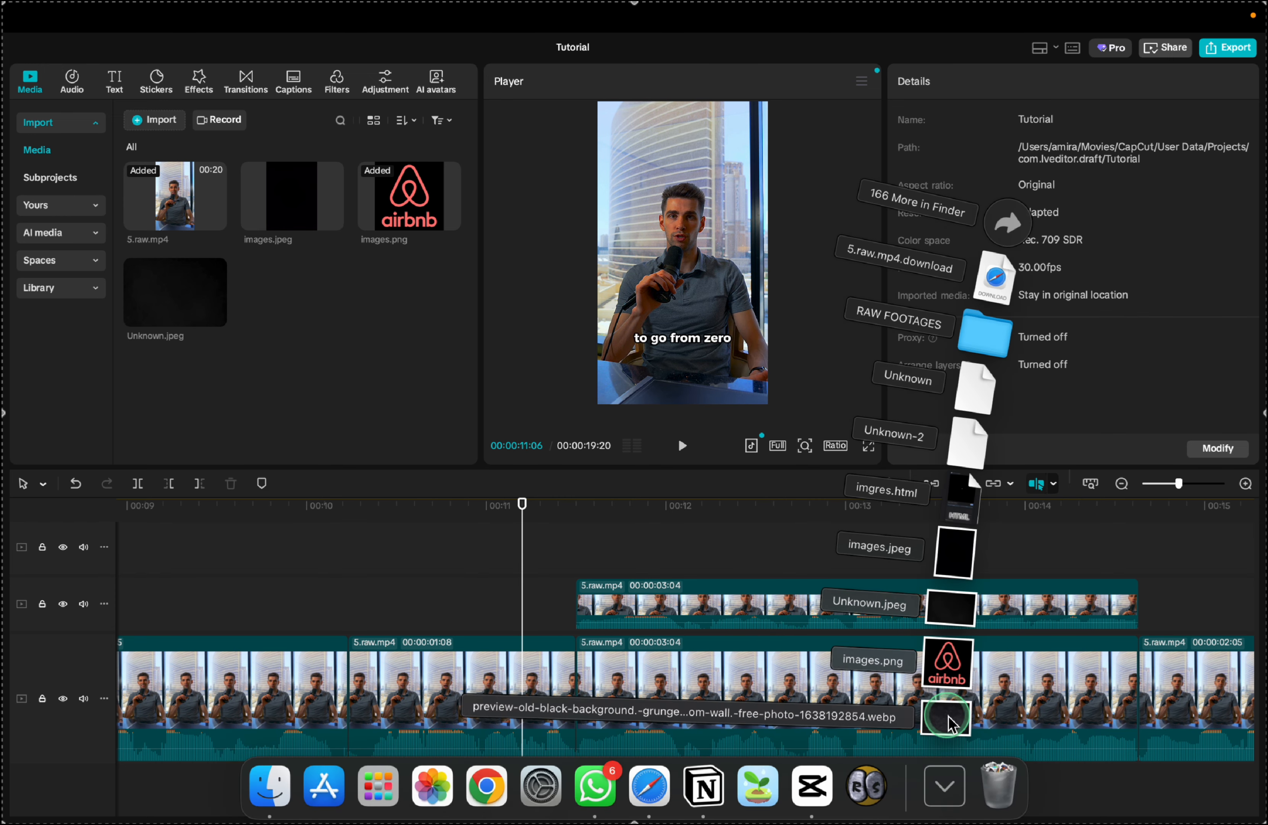
{"action": "left_click_drag", "start_coordinate": [948, 723], "coordinate": [661, 551]}
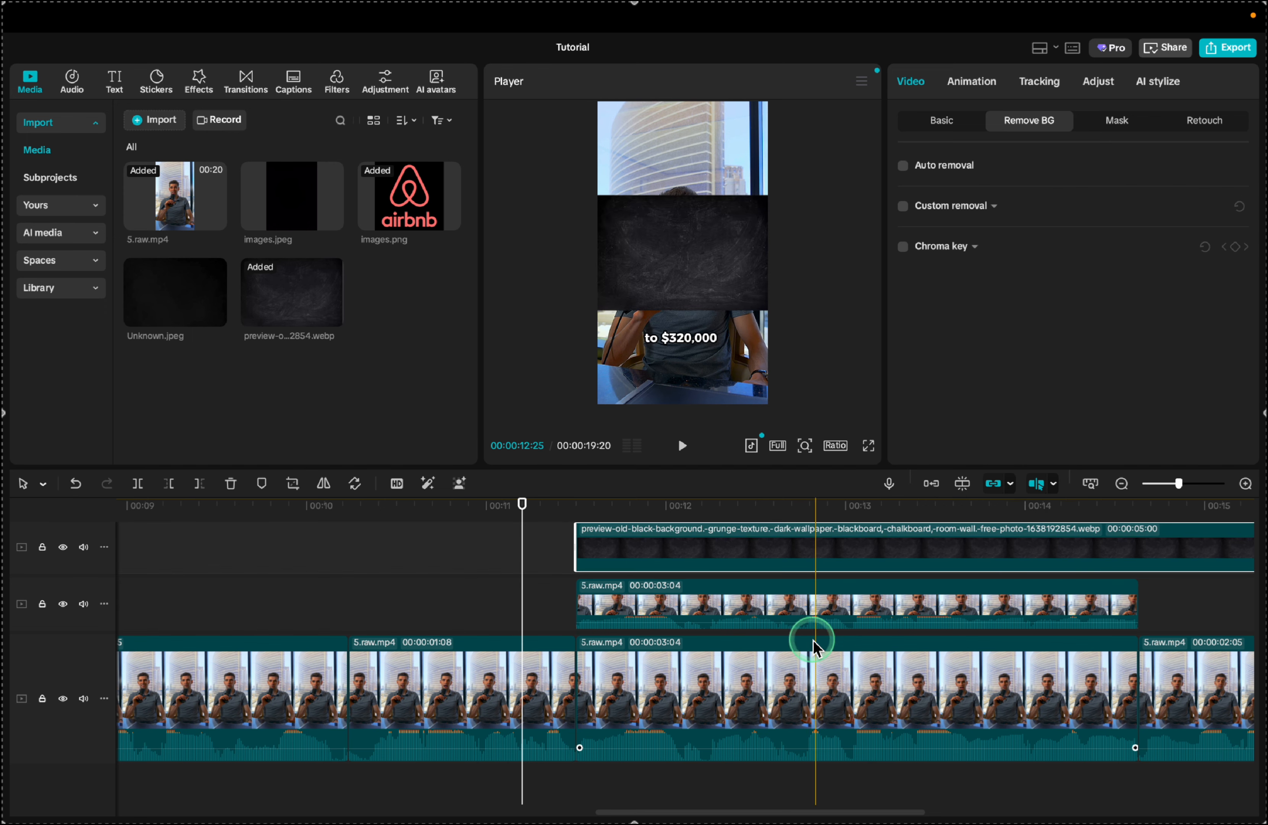
Turn on snapping, split the background image at the duplicated clip's end and delete the excess.
{"action": "scroll", "coordinate": [808, 635], "scroll_direction": "right", "scroll_amount": 3}
{"action": "left_click", "coordinate": [961, 484]}
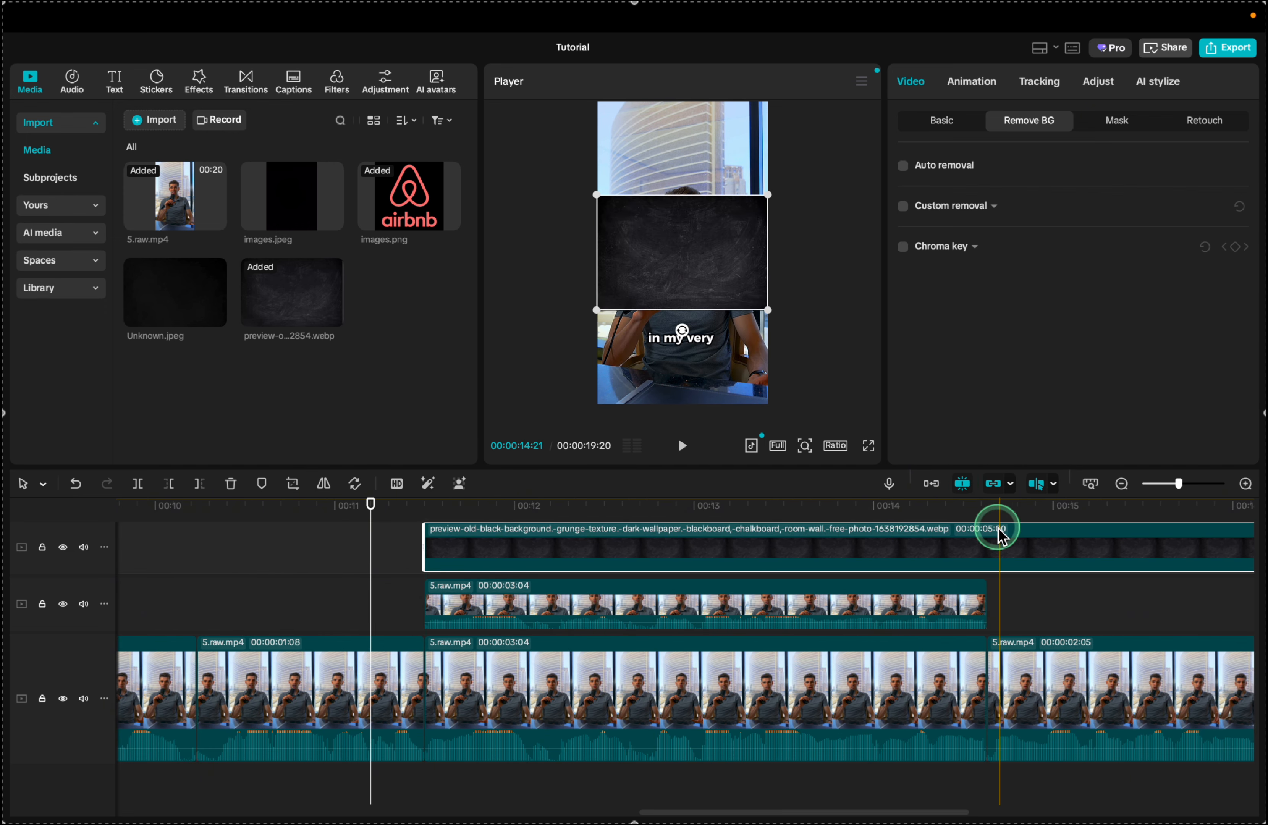
{"action": "key", "text": "super+b"}
{"action": "key", "text": "BackSpace"}
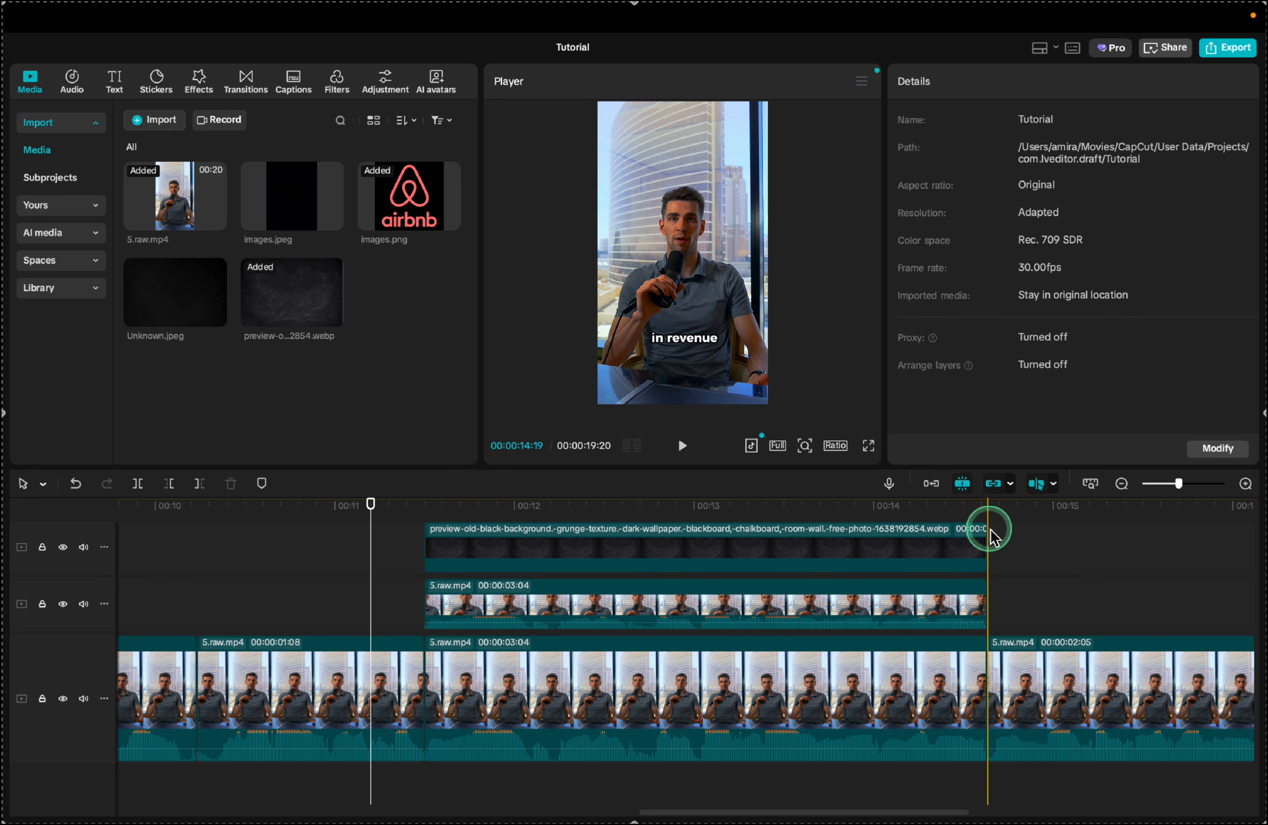
Put the background image on layer 1, behind the cut-out speaker, and enlarge it to fill the whole frame.
{"action": "left_click", "coordinate": [721, 246]}
{"action": "left_click", "coordinate": [676, 595]}
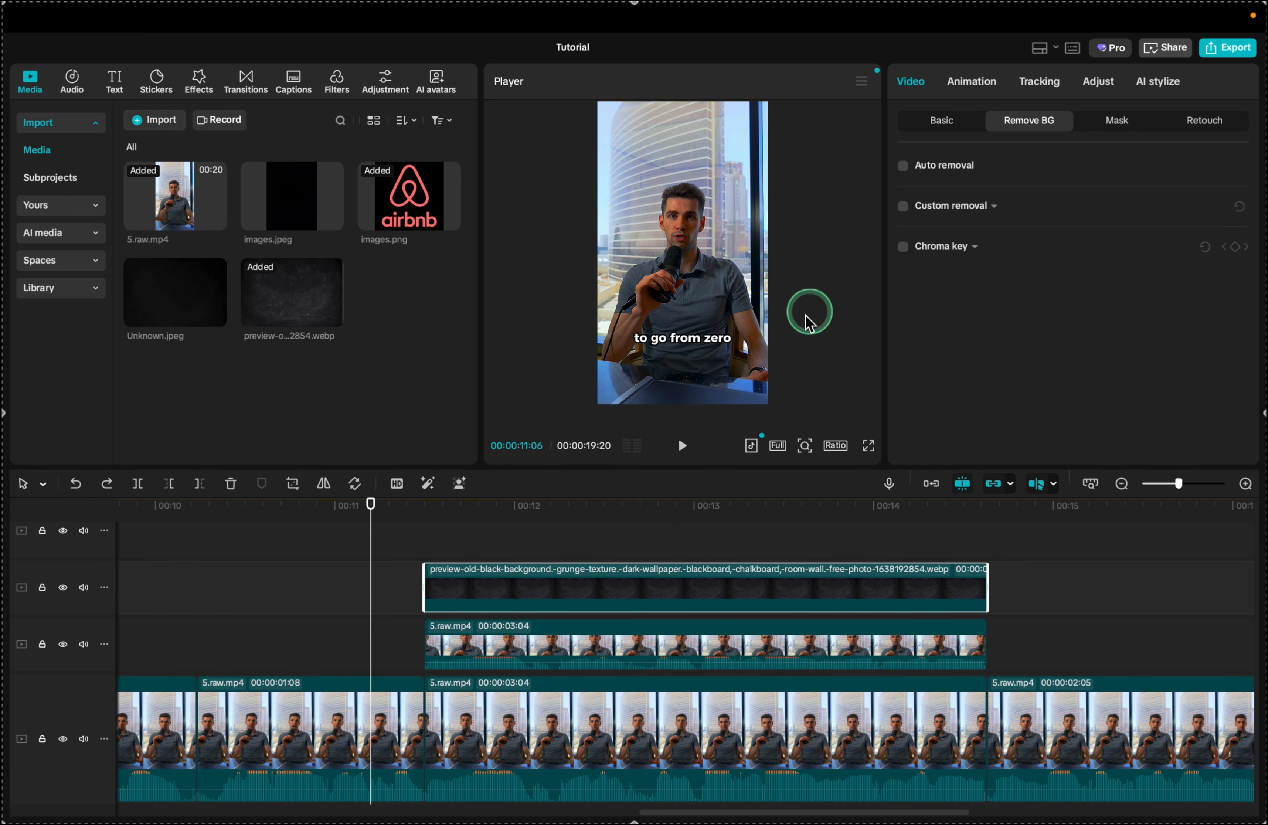
{"action": "left_click", "coordinate": [937, 134]}
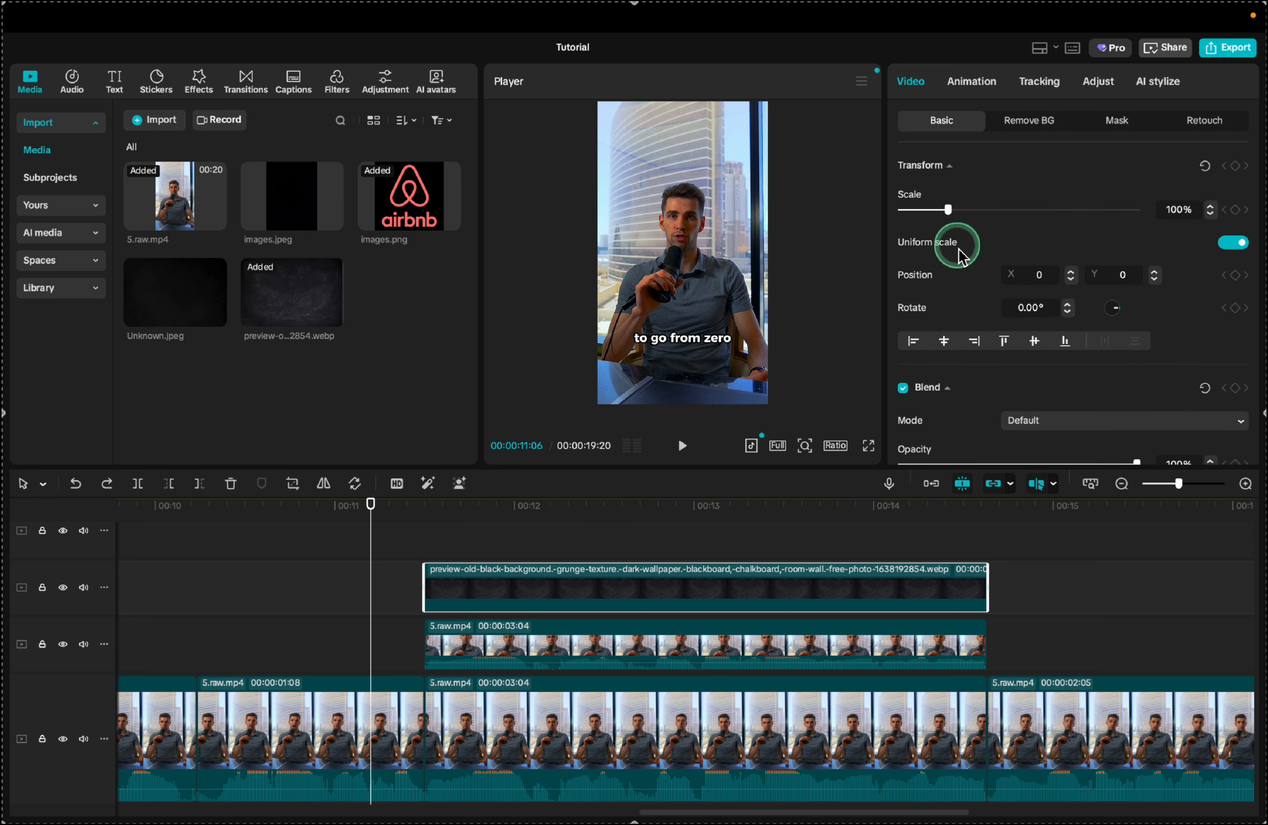
{"action": "scroll", "coordinate": [957, 249], "scroll_direction": "down", "scroll_amount": 5}
{"action": "left_click", "coordinate": [697, 503]}
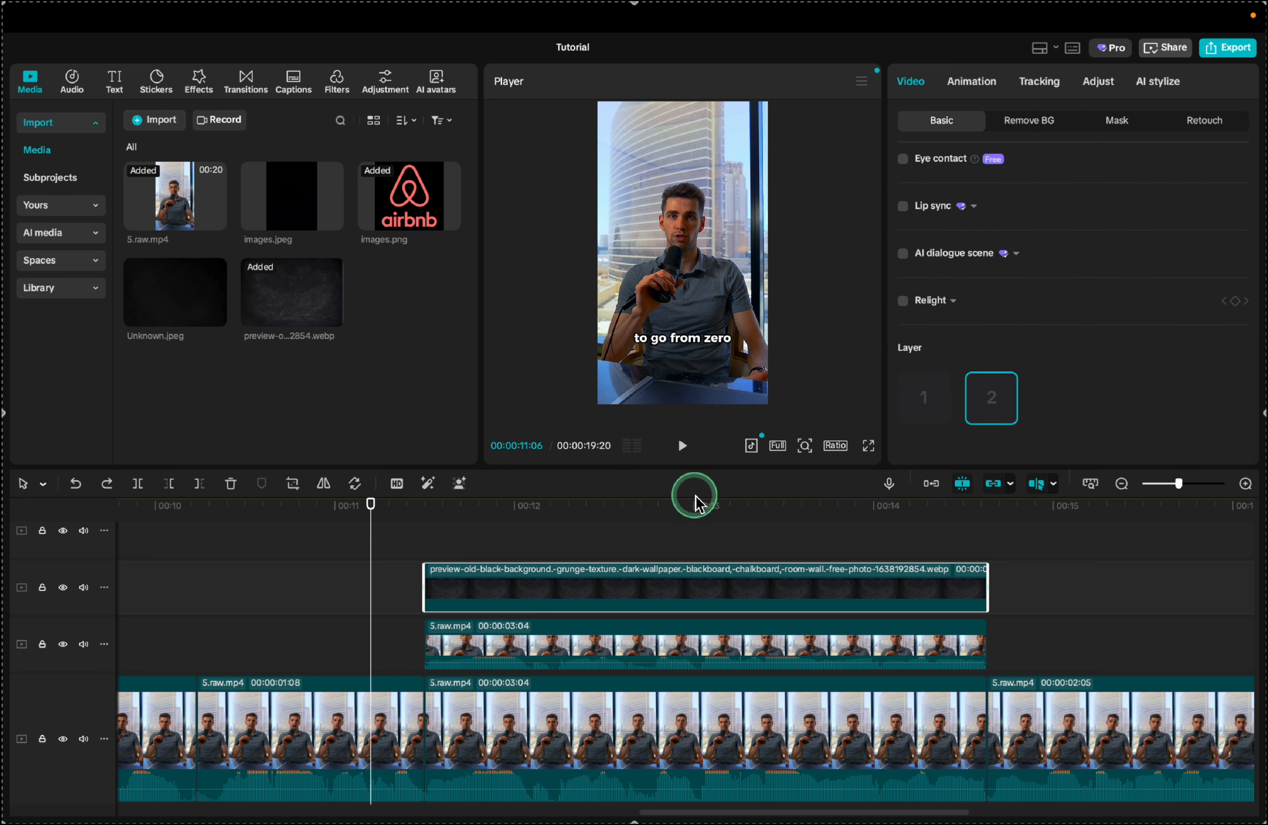
{"action": "left_click", "coordinate": [925, 396]}
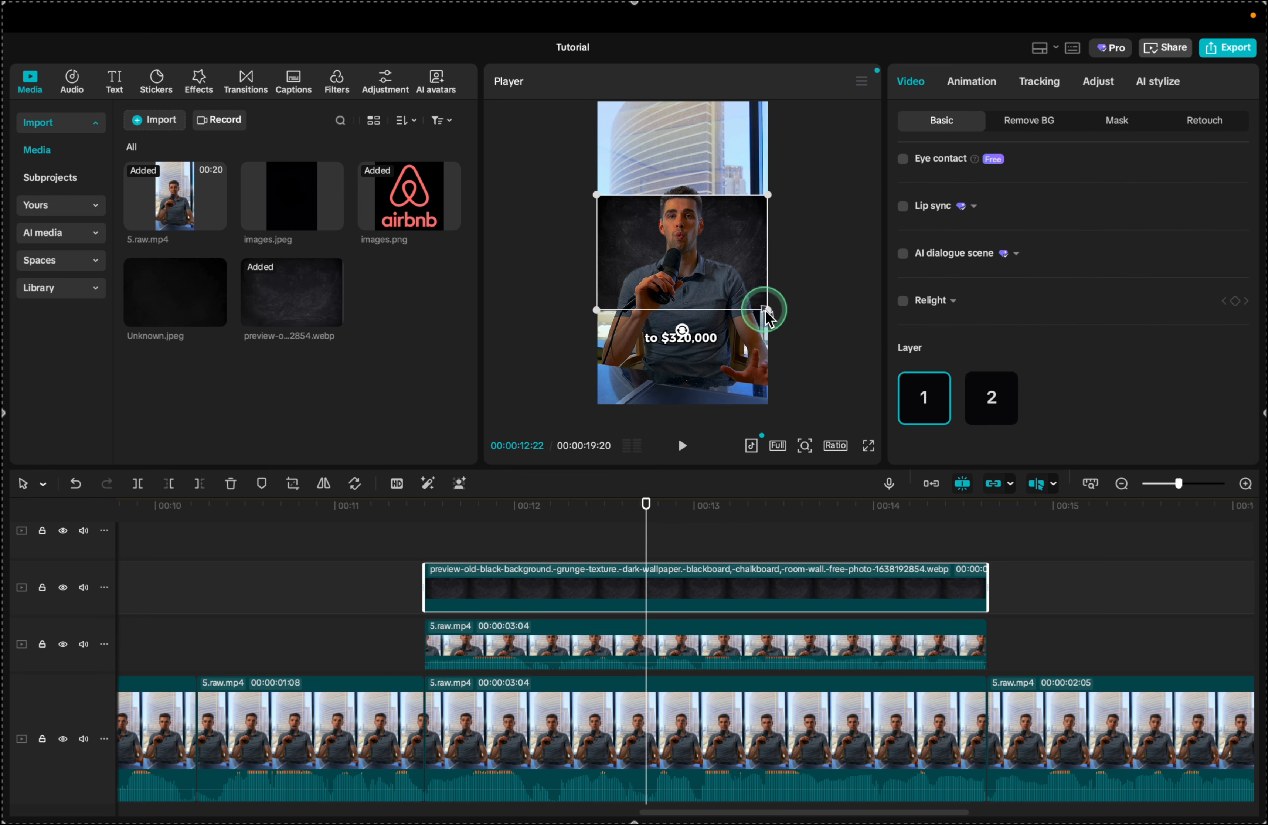
{"action": "left_click_drag", "start_coordinate": [768, 311], "coordinate": [1013, 391]}
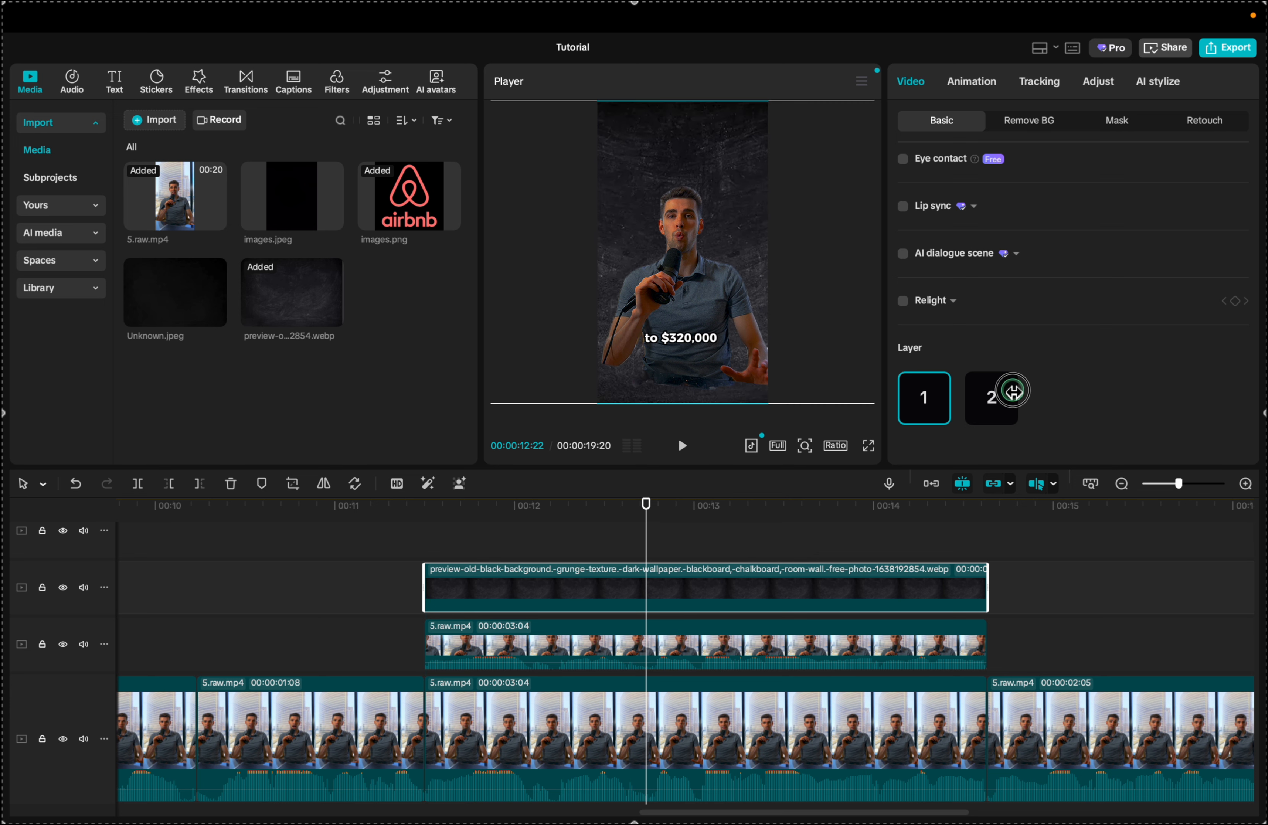
Lower the background-removed clip in the frame to a Y position of about -685, playing back the section to check it.
{"action": "left_click", "coordinate": [654, 642]}
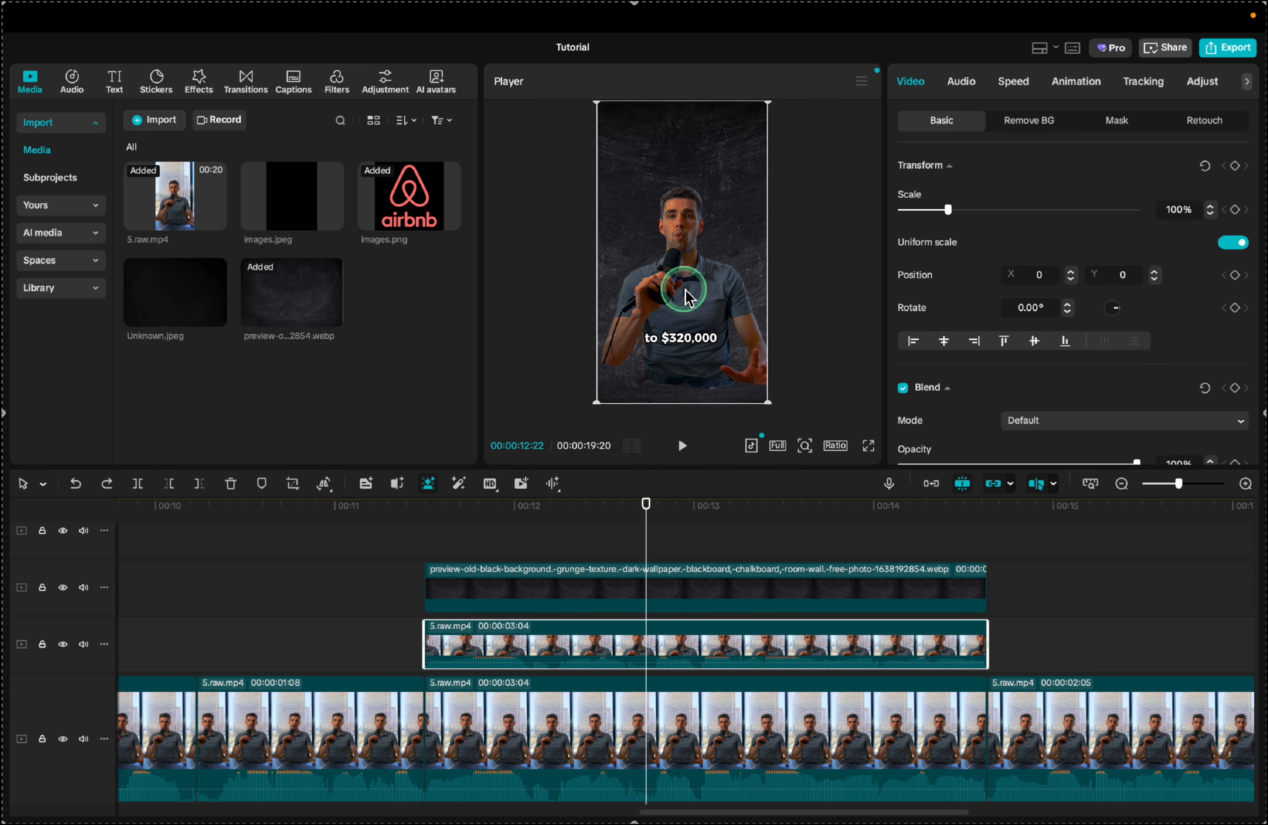
{"action": "left_click_drag", "start_coordinate": [681, 244], "coordinate": [683, 285]}
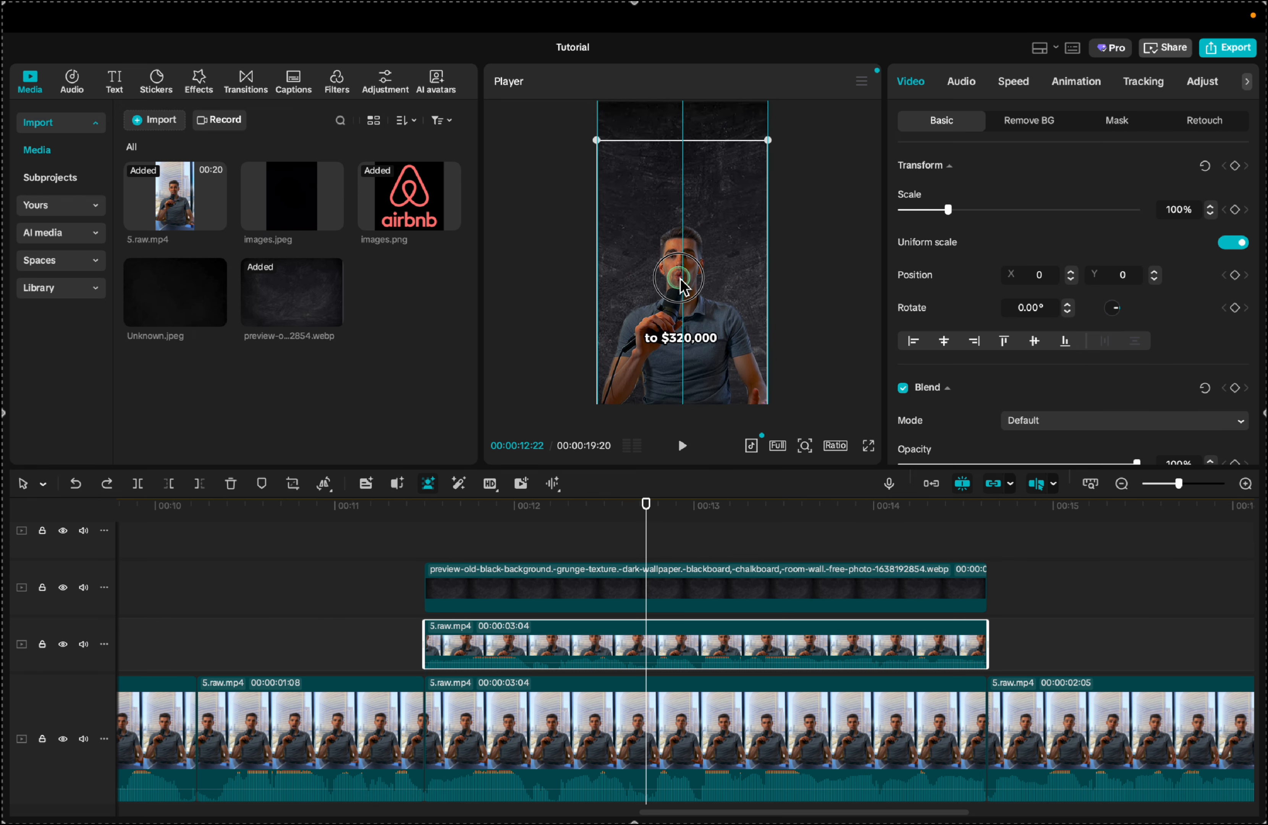
{"action": "left_click_drag", "start_coordinate": [681, 279], "coordinate": [680, 279]}
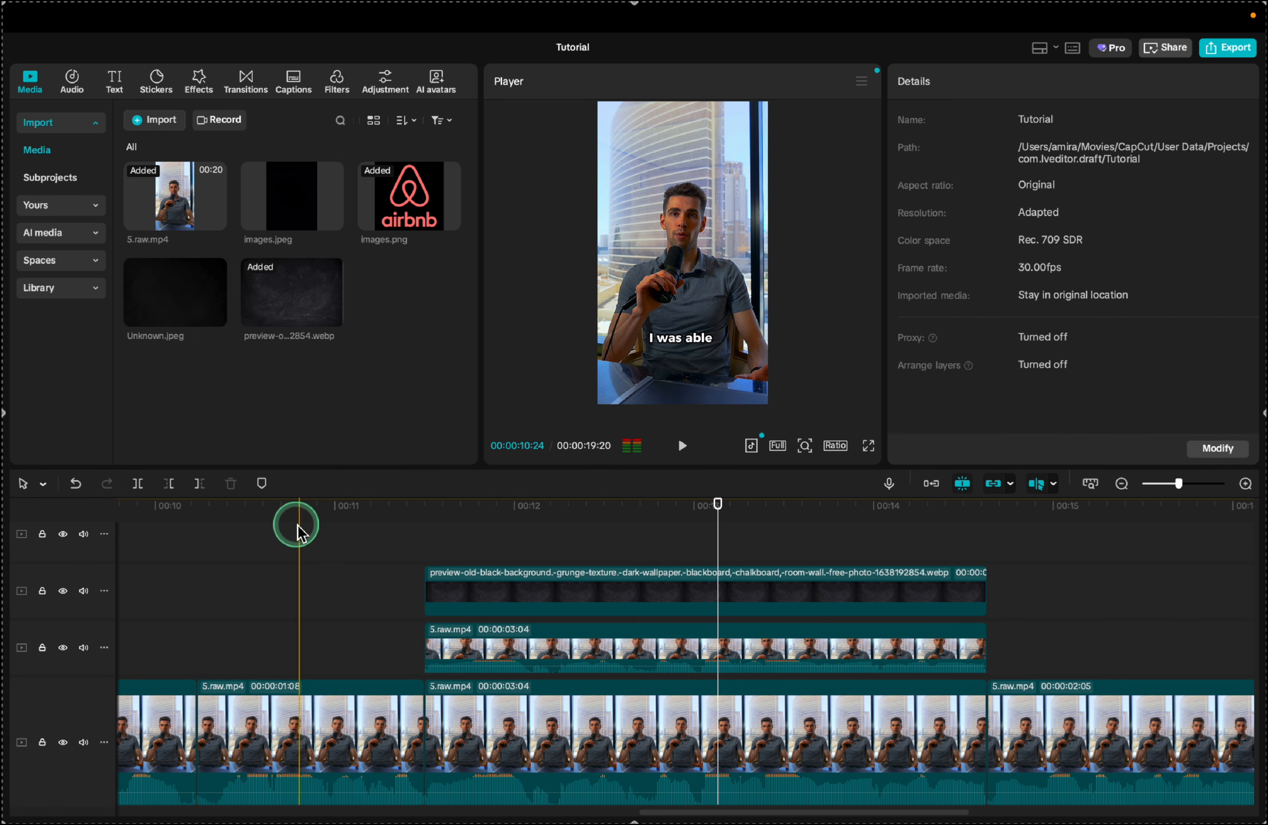
{"action": "key", "text": "space"}
{"action": "key", "text": "space"}
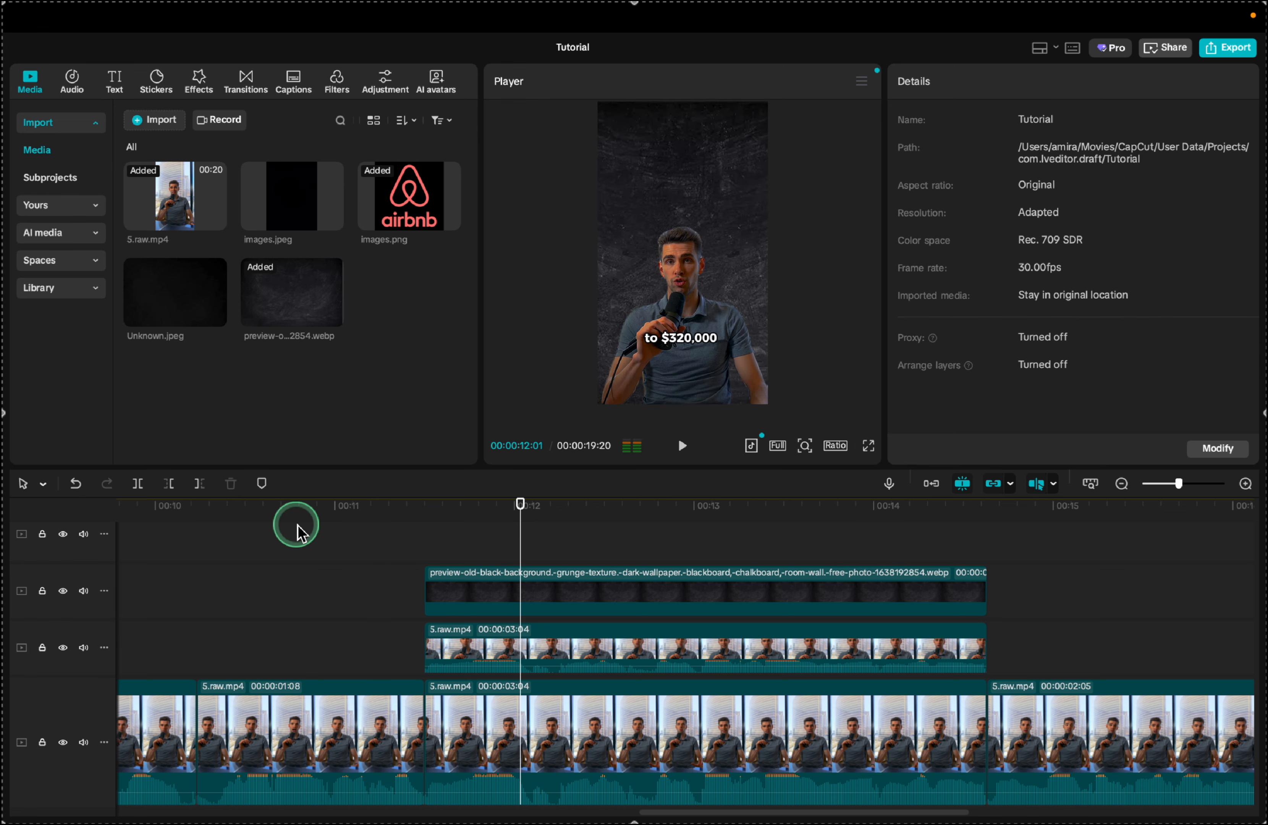
{"action": "left_click", "coordinate": [531, 644]}
{"action": "left_click_drag", "start_coordinate": [654, 269], "coordinate": [664, 279]}
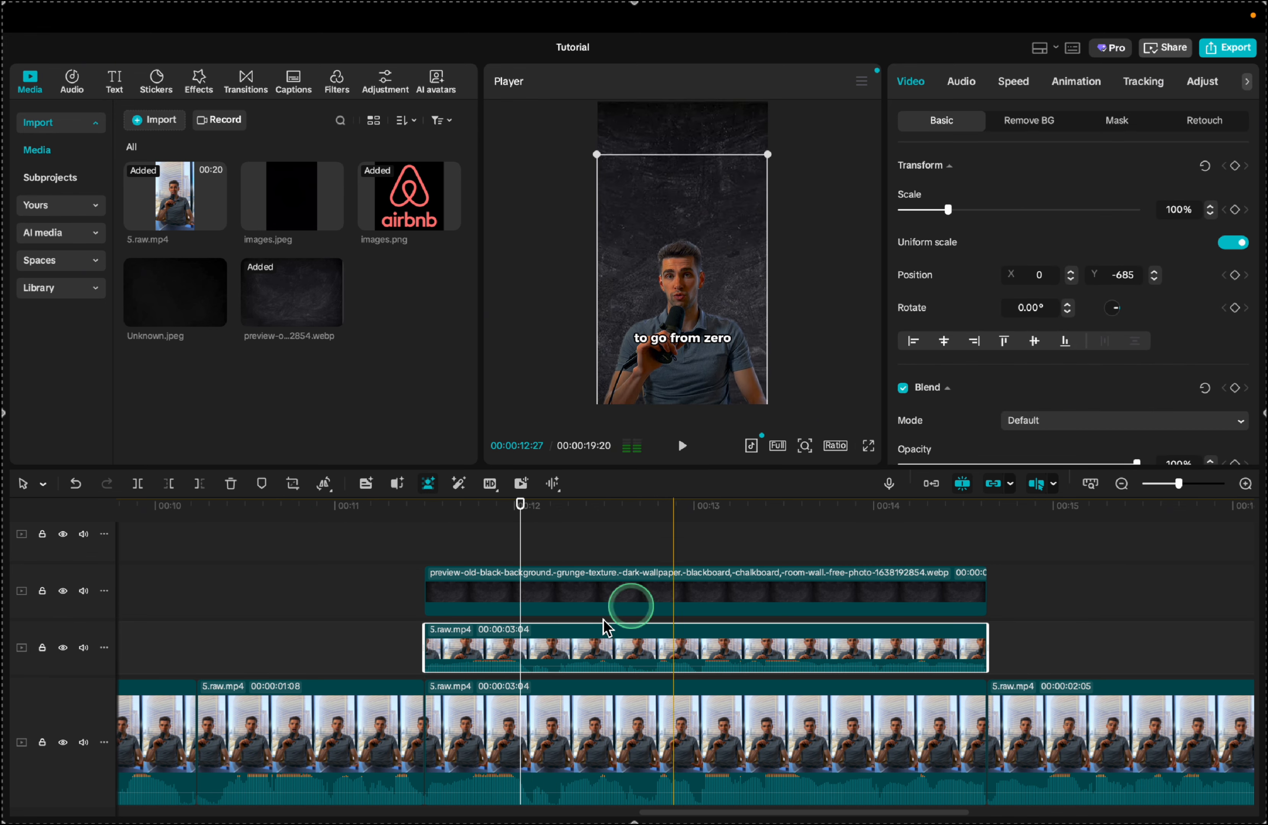
Add a default text above the captions, starting with the background-removed clip, and make it read "0 - 320,000 $".
{"action": "scroll", "coordinate": [487, 627], "scroll_direction": "up", "scroll_amount": 5}
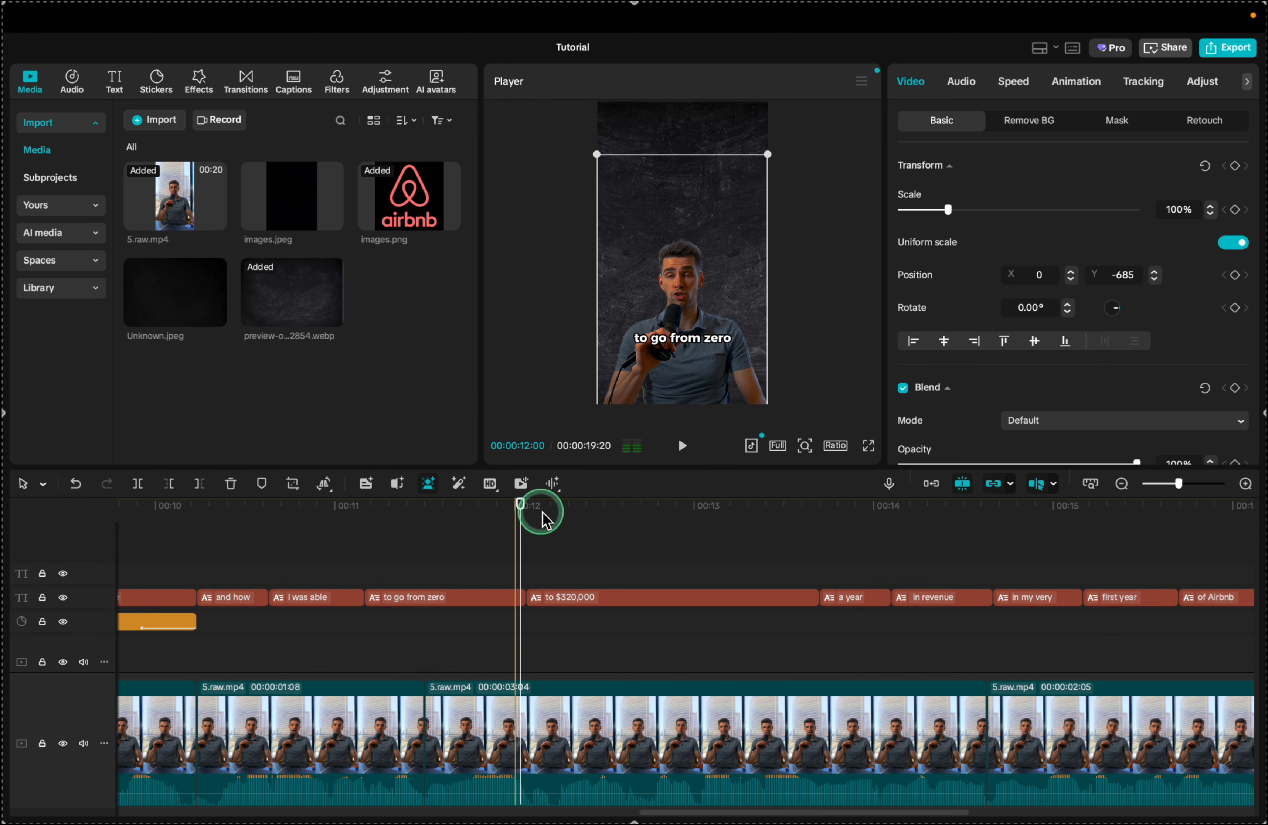
{"action": "left_click", "coordinate": [513, 505]}
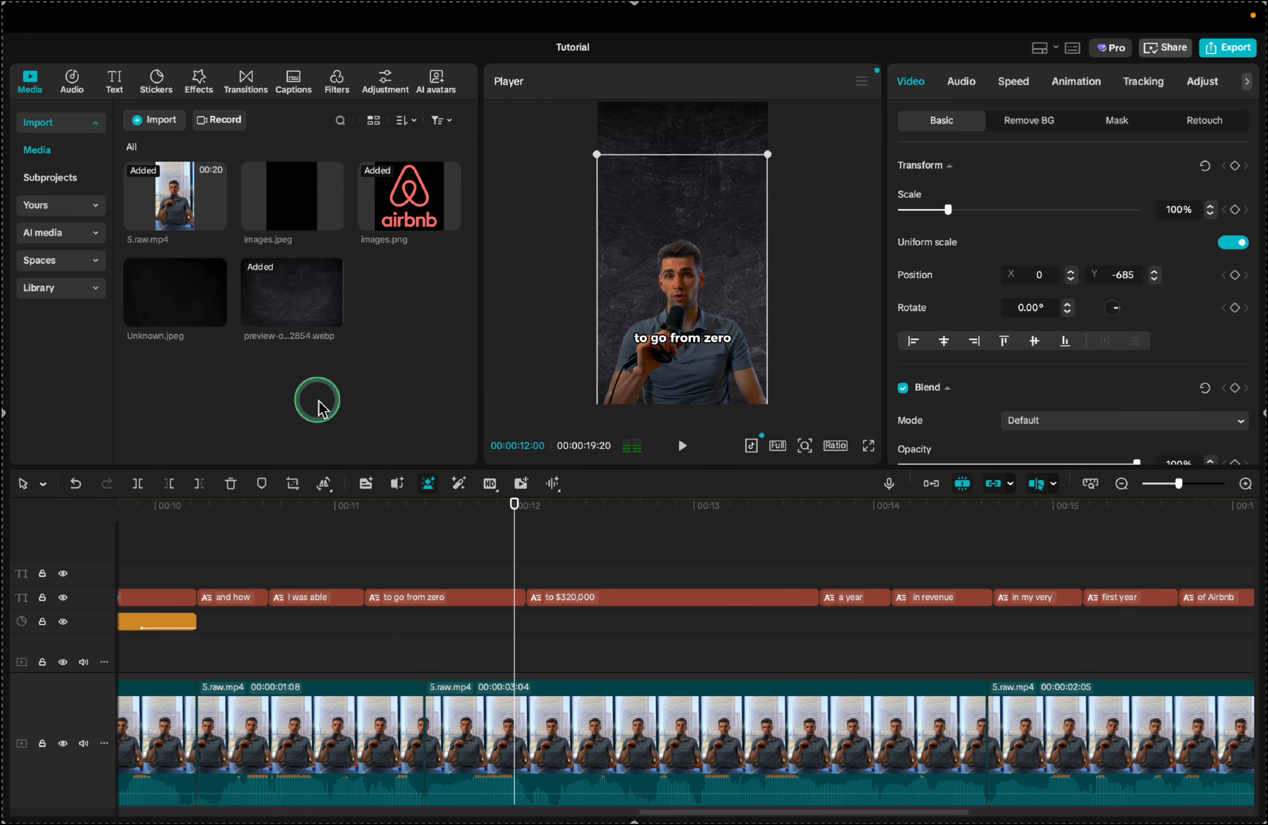
{"action": "left_click", "coordinate": [118, 93]}
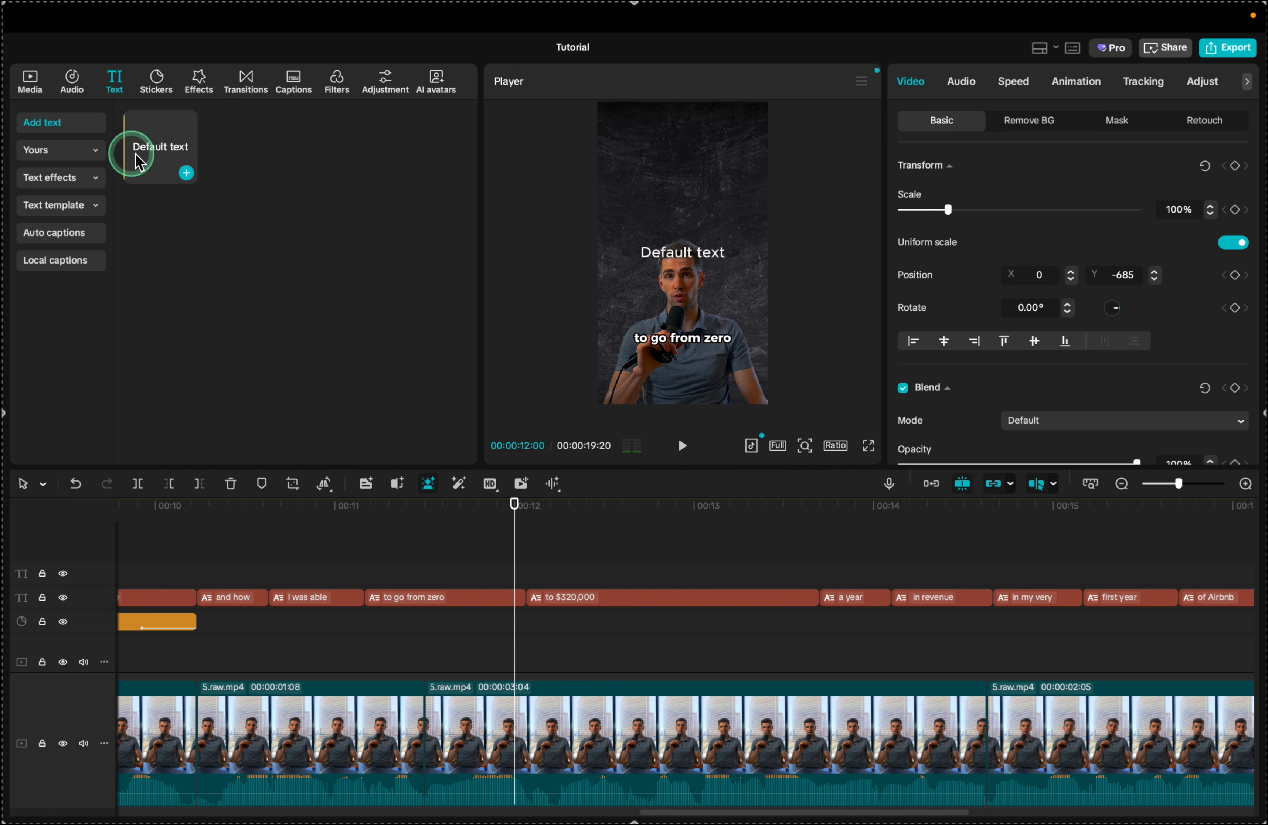
{"action": "left_click_drag", "start_coordinate": [127, 156], "coordinate": [432, 574]}
{"action": "left_click_drag", "start_coordinate": [1005, 192], "coordinate": [896, 159]}
{"action": "type", "text": "0 - 320,000 $"}
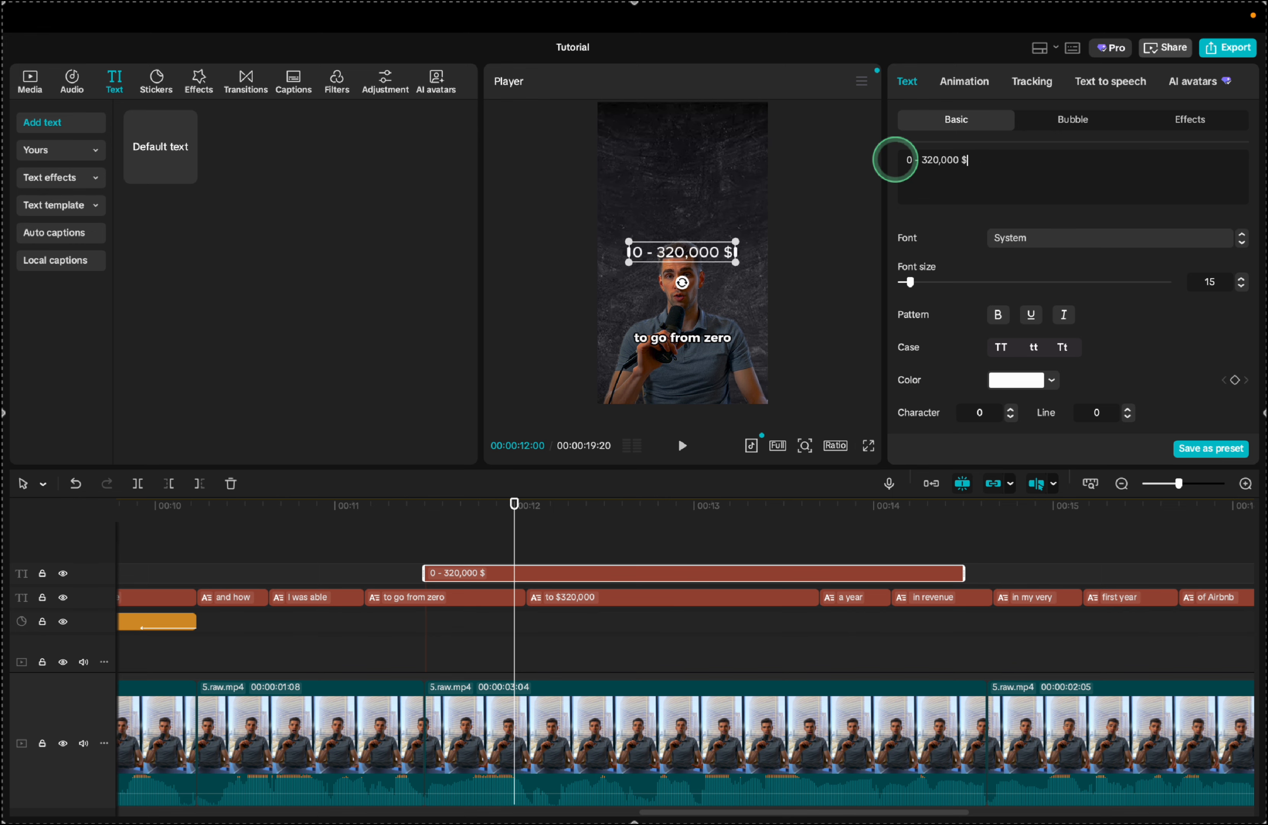
Change the font of the "0 - 320,000 $" text to Mellow.
{"action": "scroll", "coordinate": [972, 302], "scroll_direction": "down", "scroll_amount": 2}
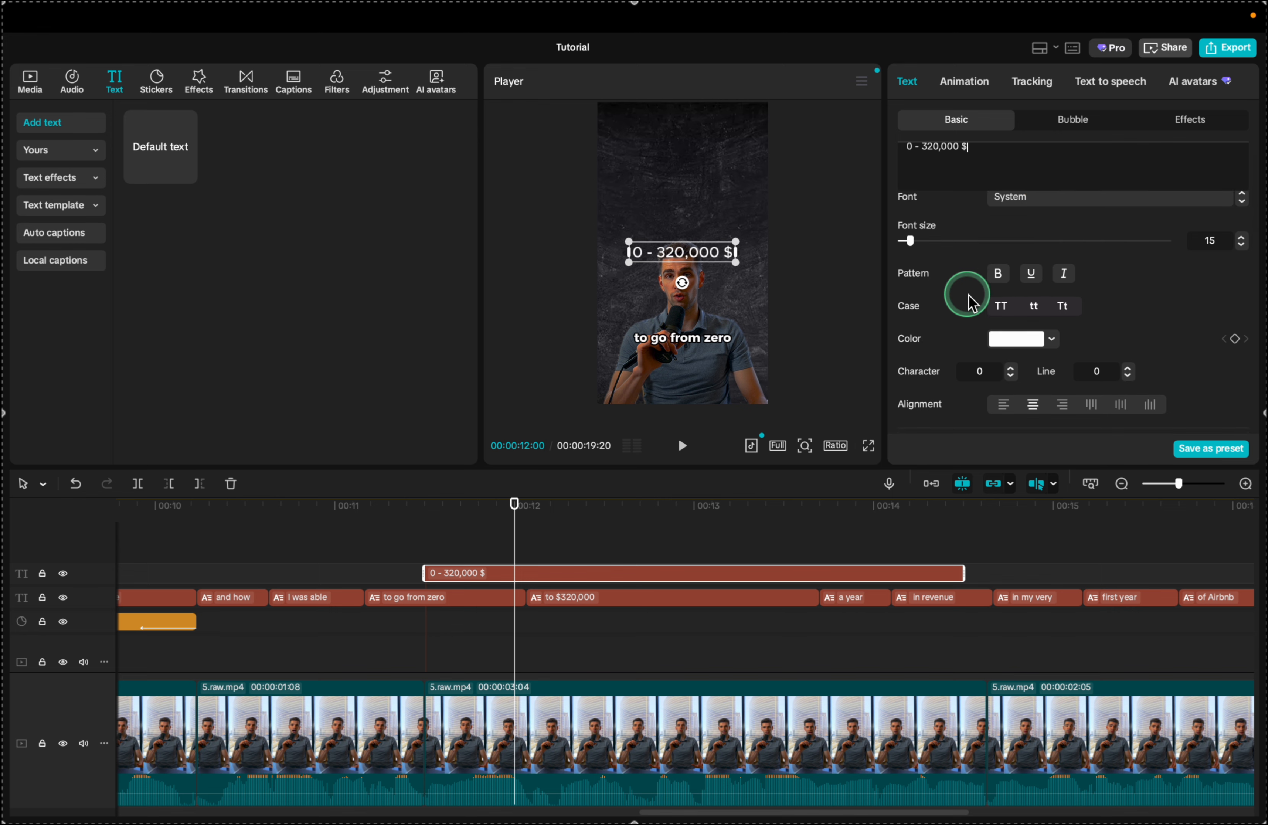
{"action": "left_click", "coordinate": [1039, 204]}
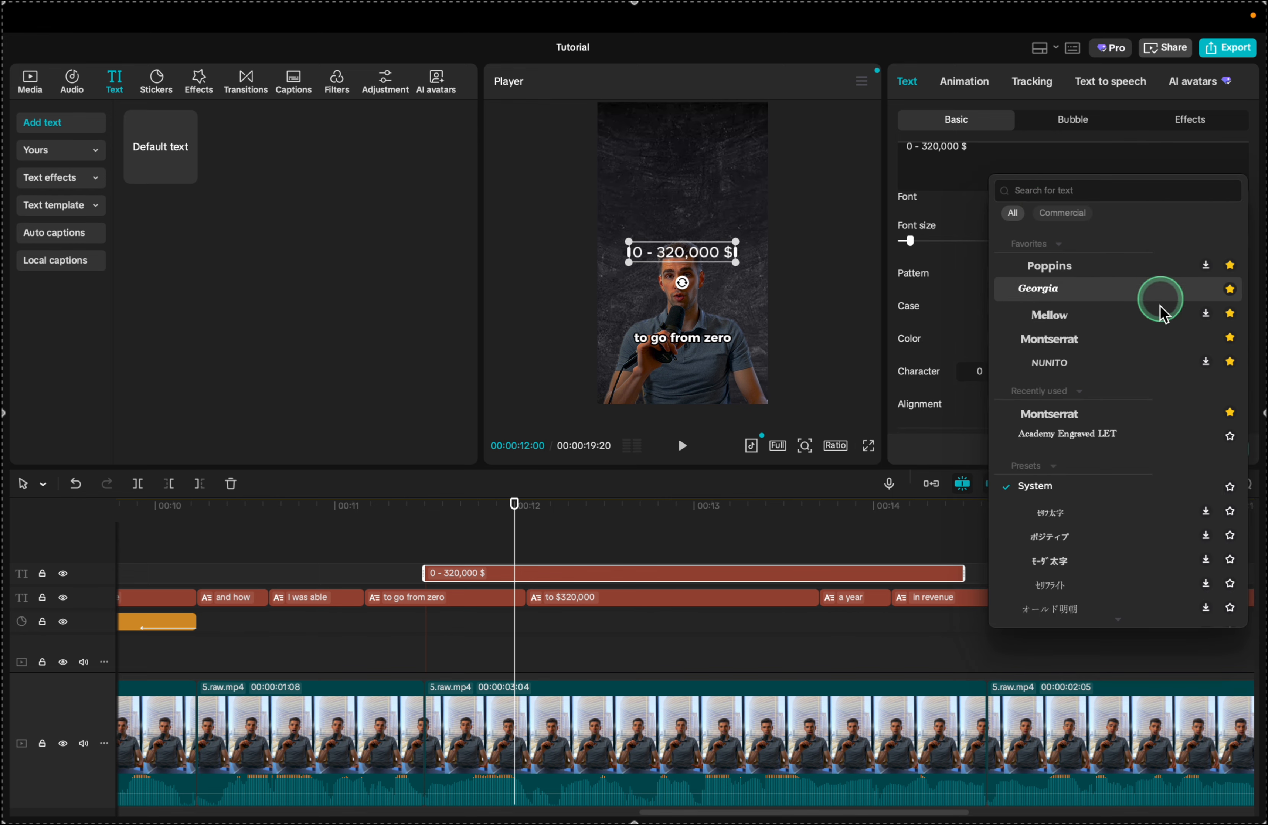
{"action": "left_click", "coordinate": [1100, 325]}
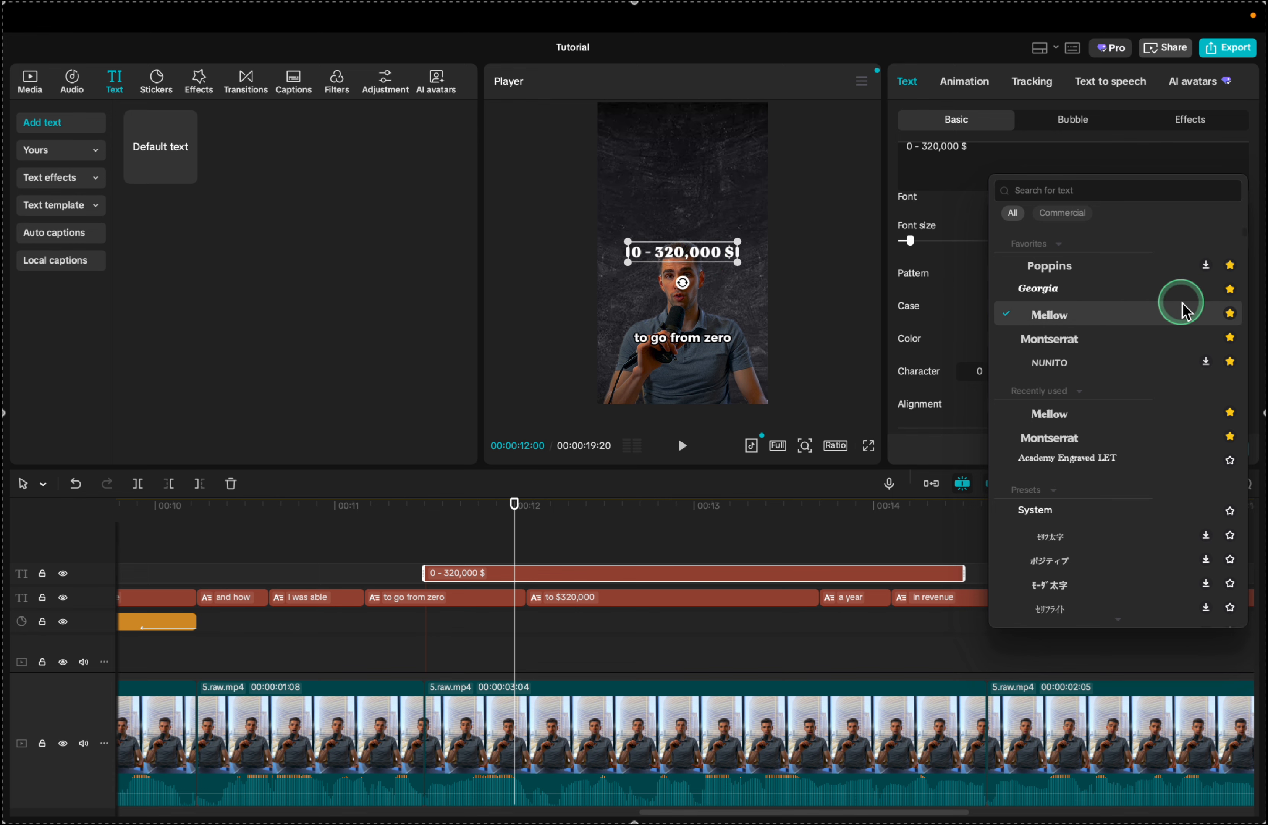
{"action": "left_click", "coordinate": [969, 270]}
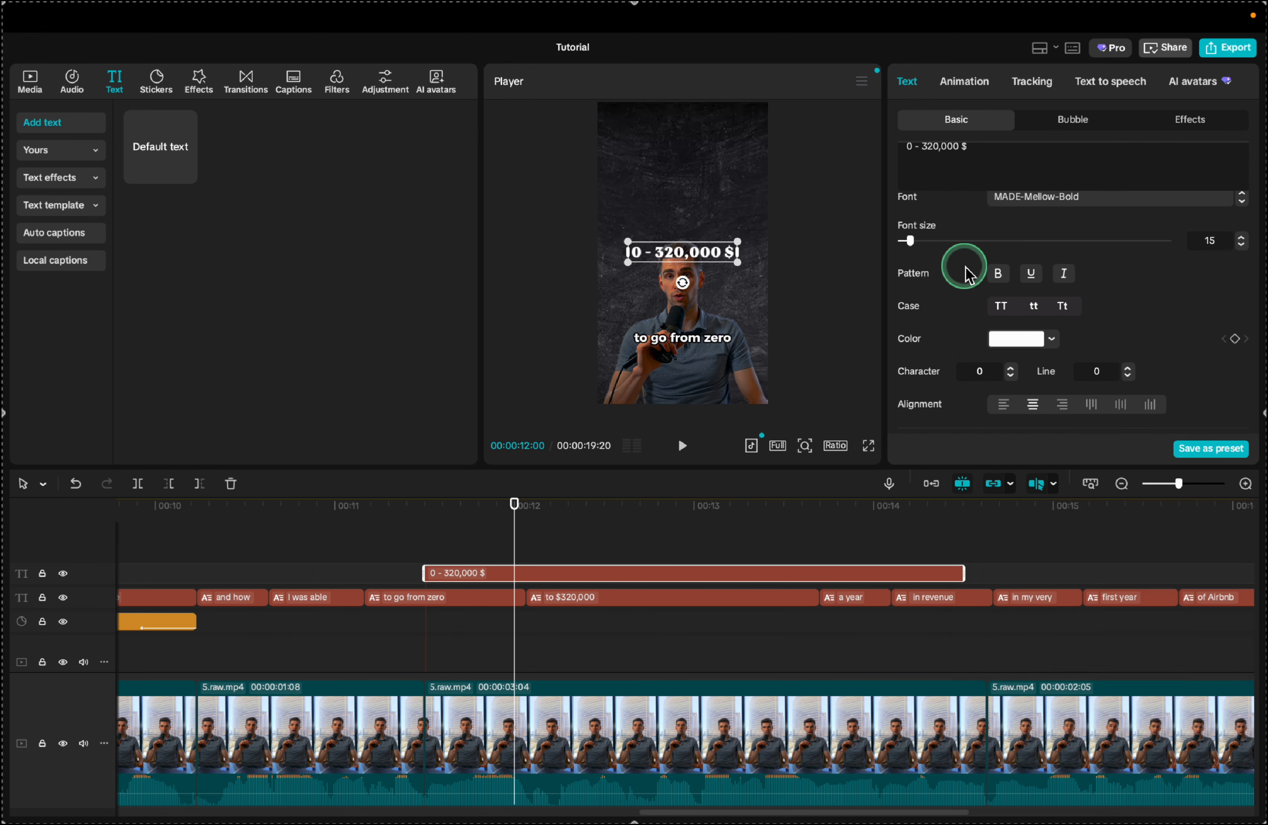
Set the font size of the "0 - 320,000 $" text to 20.
{"action": "left_click", "coordinate": [1241, 239]}
{"action": "left_click", "coordinate": [1242, 240]}
{"action": "left_click", "coordinate": [1241, 239]}
{"action": "left_click", "coordinate": [1241, 240]}
{"action": "left_click", "coordinate": [1241, 239]}
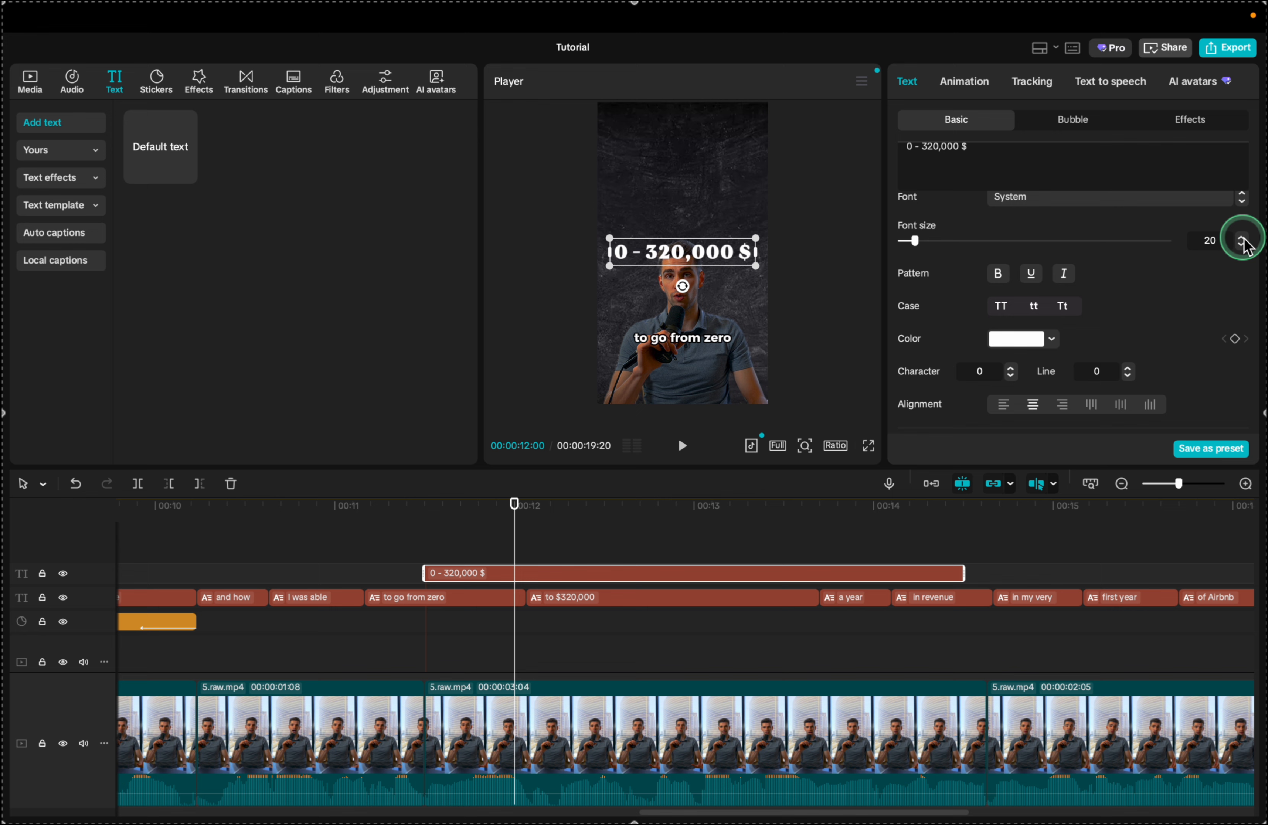
Add a black stroke with a thickness of 55 to the "0 - 320,000 $" text.
{"action": "scroll", "coordinate": [1183, 294], "scroll_direction": "down", "scroll_amount": 3}
{"action": "scroll", "coordinate": [1039, 329], "scroll_direction": "down", "scroll_amount": 3}
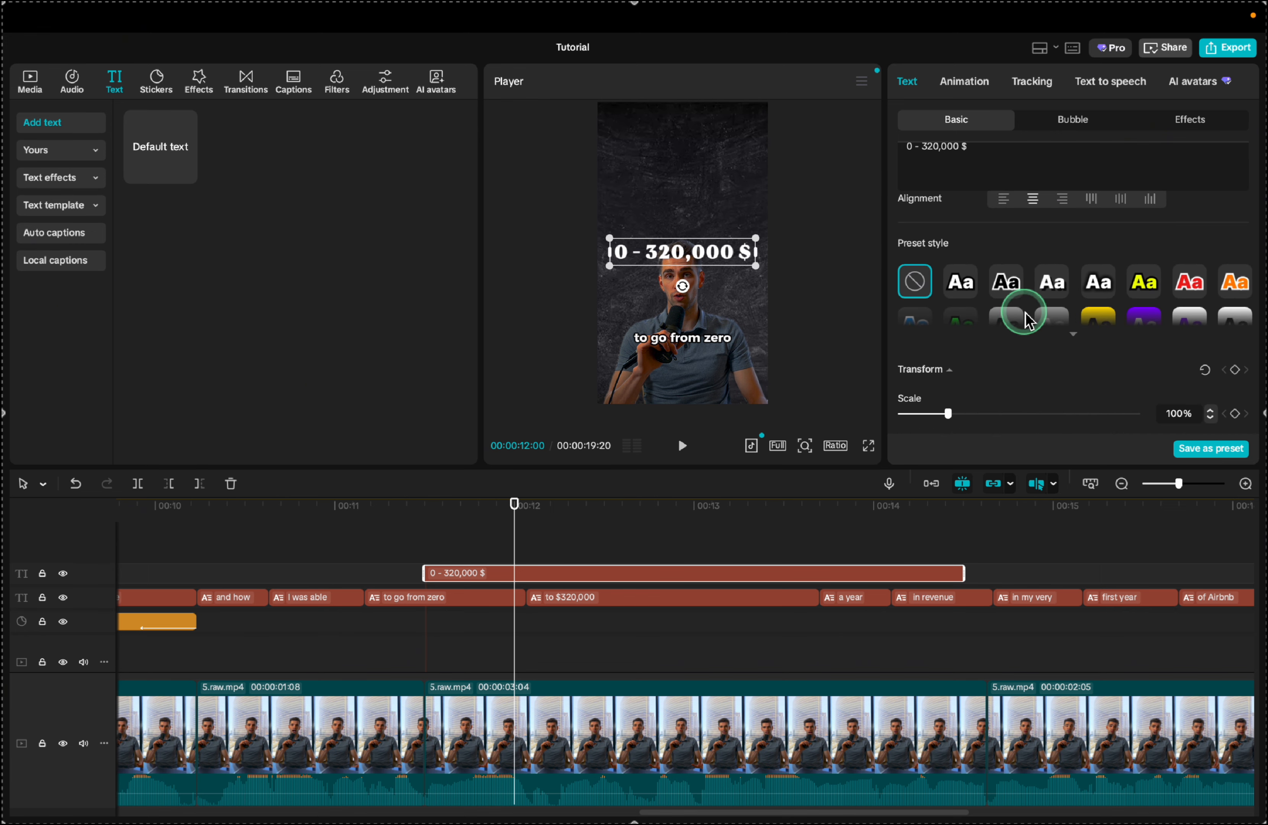
{"action": "scroll", "coordinate": [1025, 317], "scroll_direction": "down", "scroll_amount": 12}
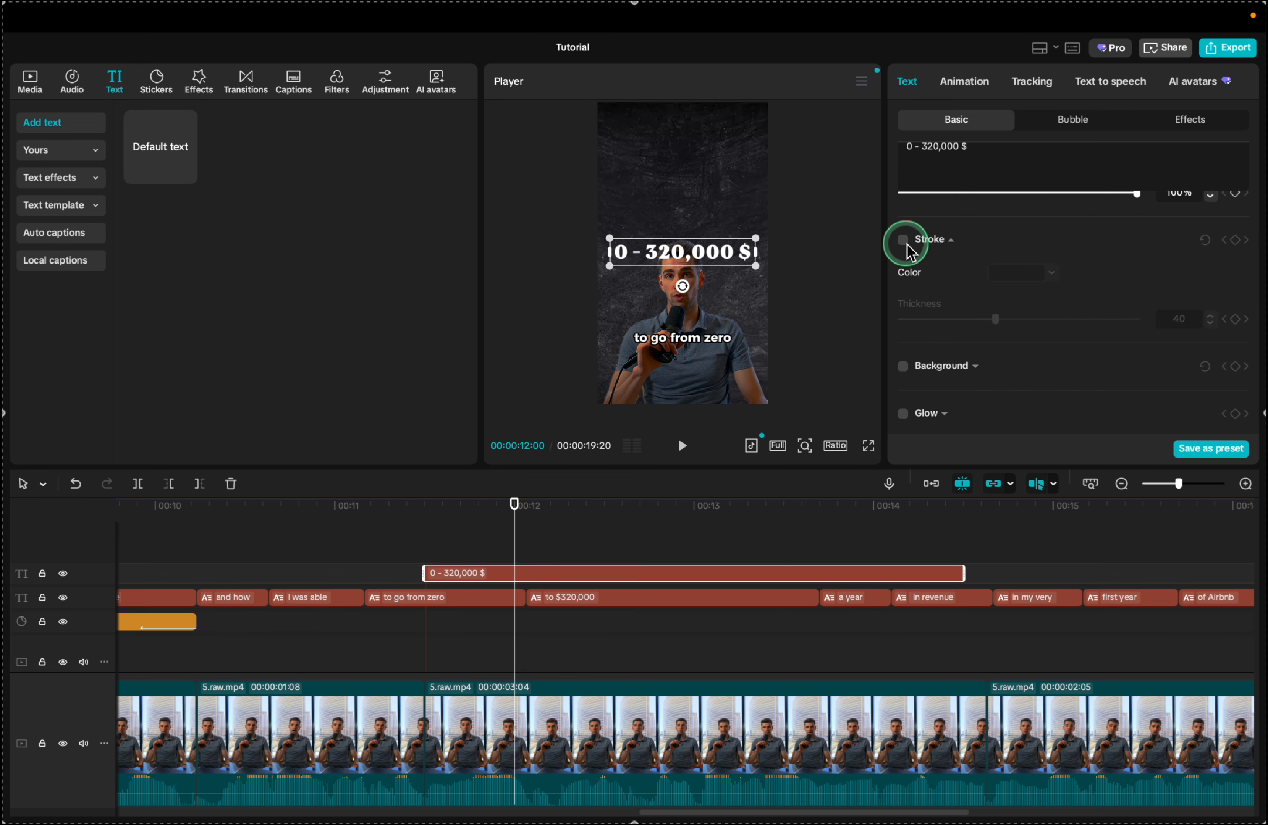
{"action": "left_click", "coordinate": [904, 240]}
{"action": "scroll", "coordinate": [1034, 356], "scroll_direction": "down", "scroll_amount": 2}
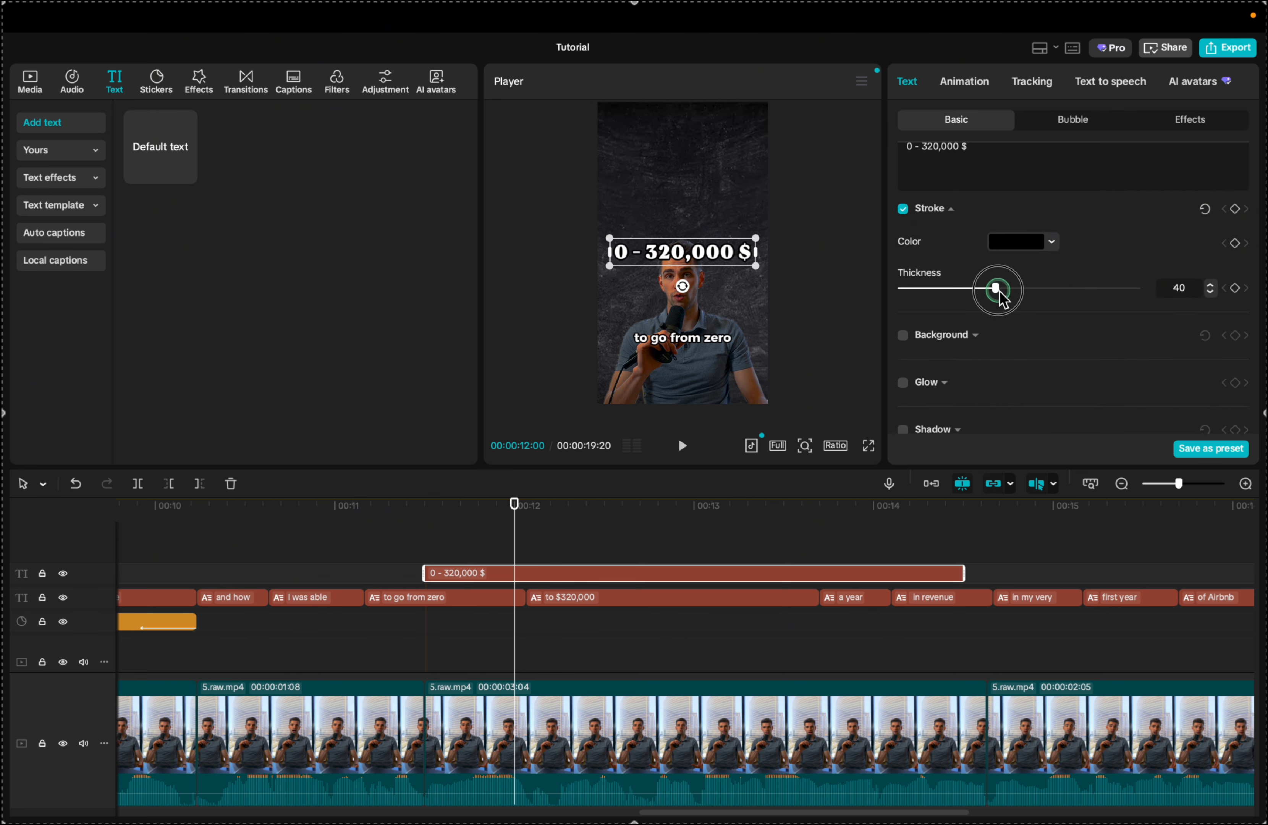
{"action": "scroll", "coordinate": [1016, 368], "scroll_direction": "down", "scroll_amount": 4}
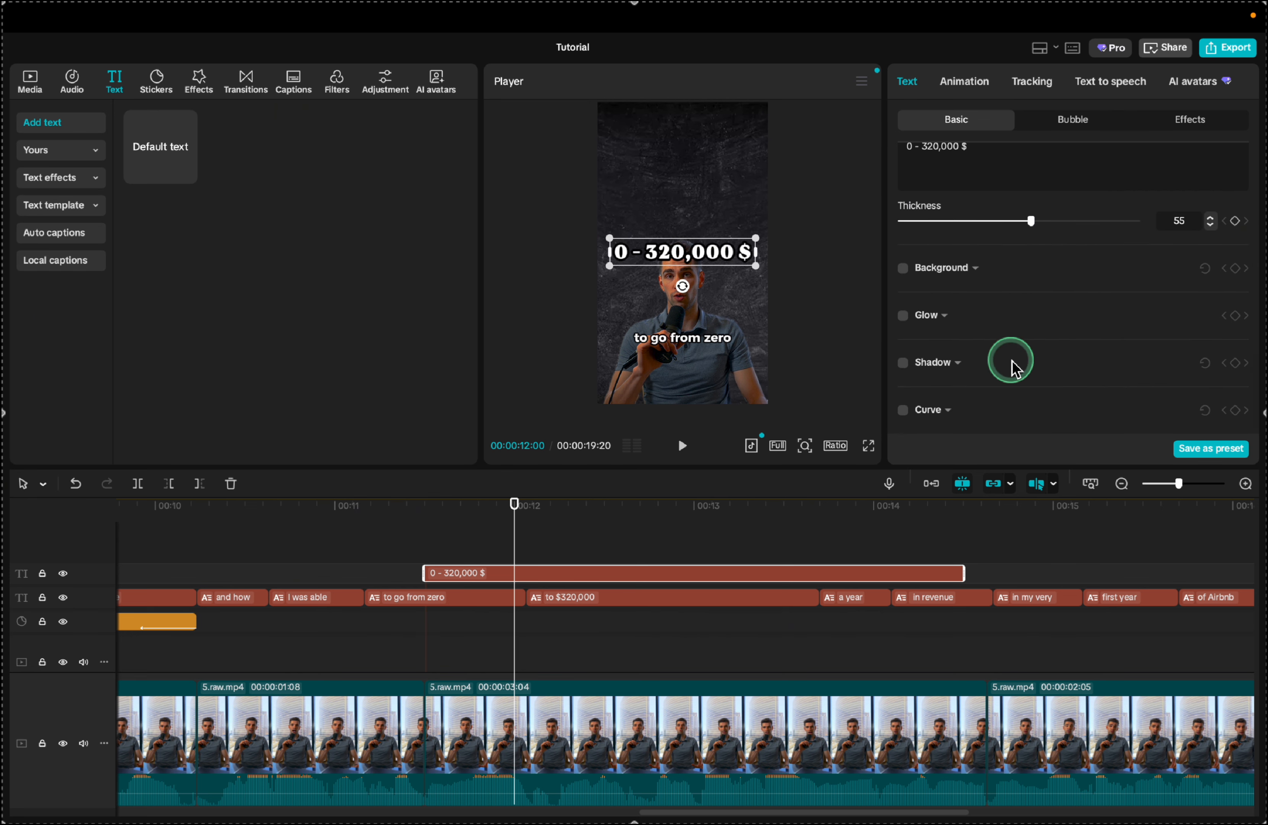
Add a black shadow to the "0 - 320,000 $" text and move it up, centred above the speaker's head.
{"action": "left_click", "coordinate": [903, 362]}
{"action": "scroll", "coordinate": [1001, 363], "scroll_direction": "down", "scroll_amount": 4}
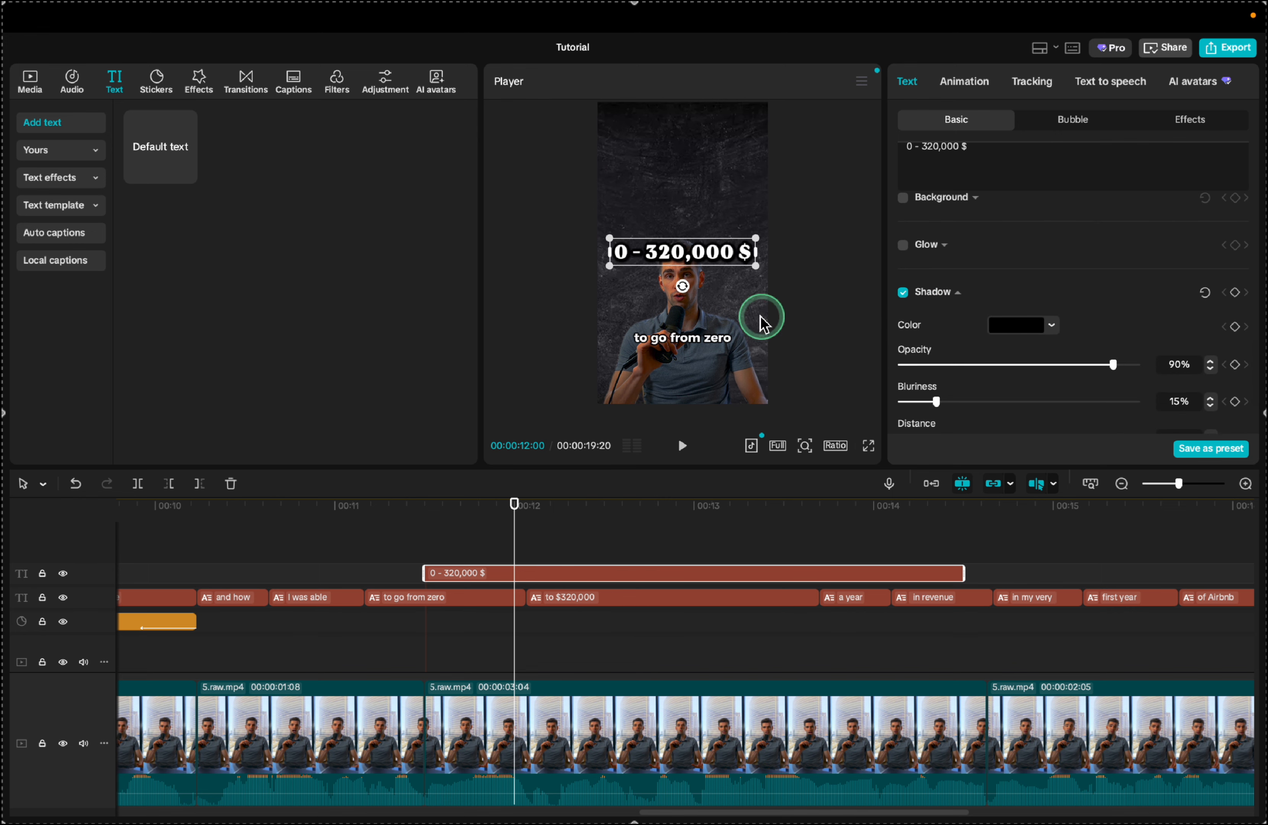
{"action": "left_click_drag", "start_coordinate": [720, 270], "coordinate": [708, 200]}
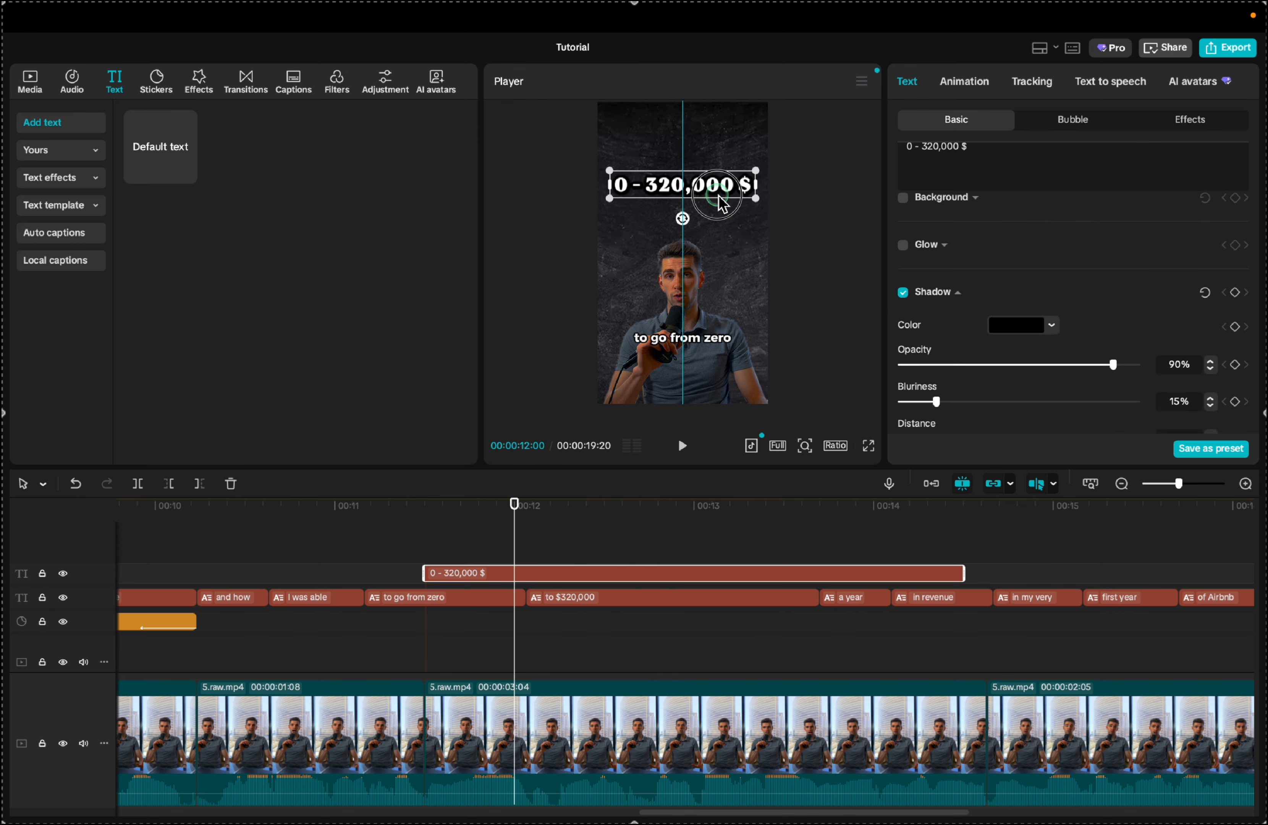
{"action": "scroll", "coordinate": [1035, 230], "scroll_direction": "up", "scroll_amount": 10}
Duplicate the "0 - 320,000 $" text clip onto a track above it, starting at the "a year" caption.
{"action": "left_click", "coordinate": [838, 535]}
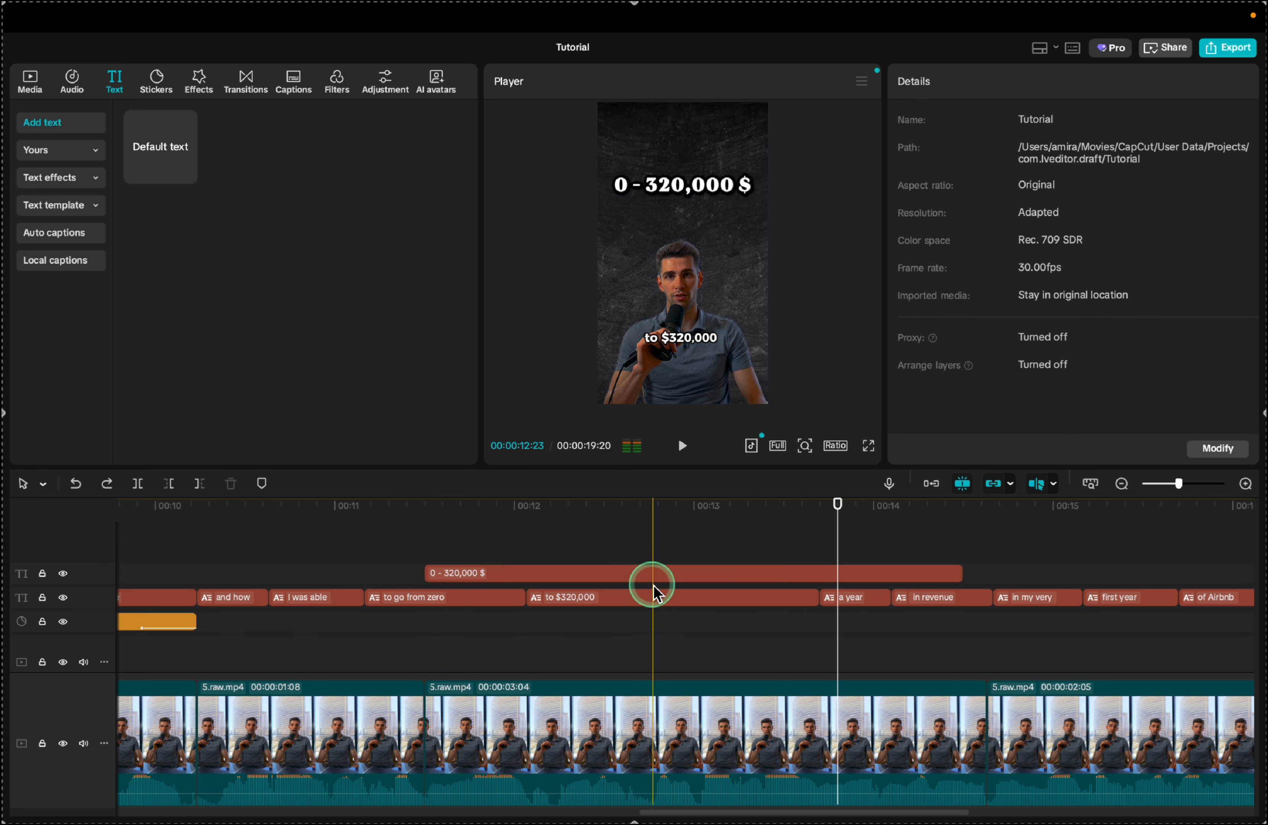
{"action": "left_click", "coordinate": [648, 574]}
{"action": "key", "text": "ctrl+v"}
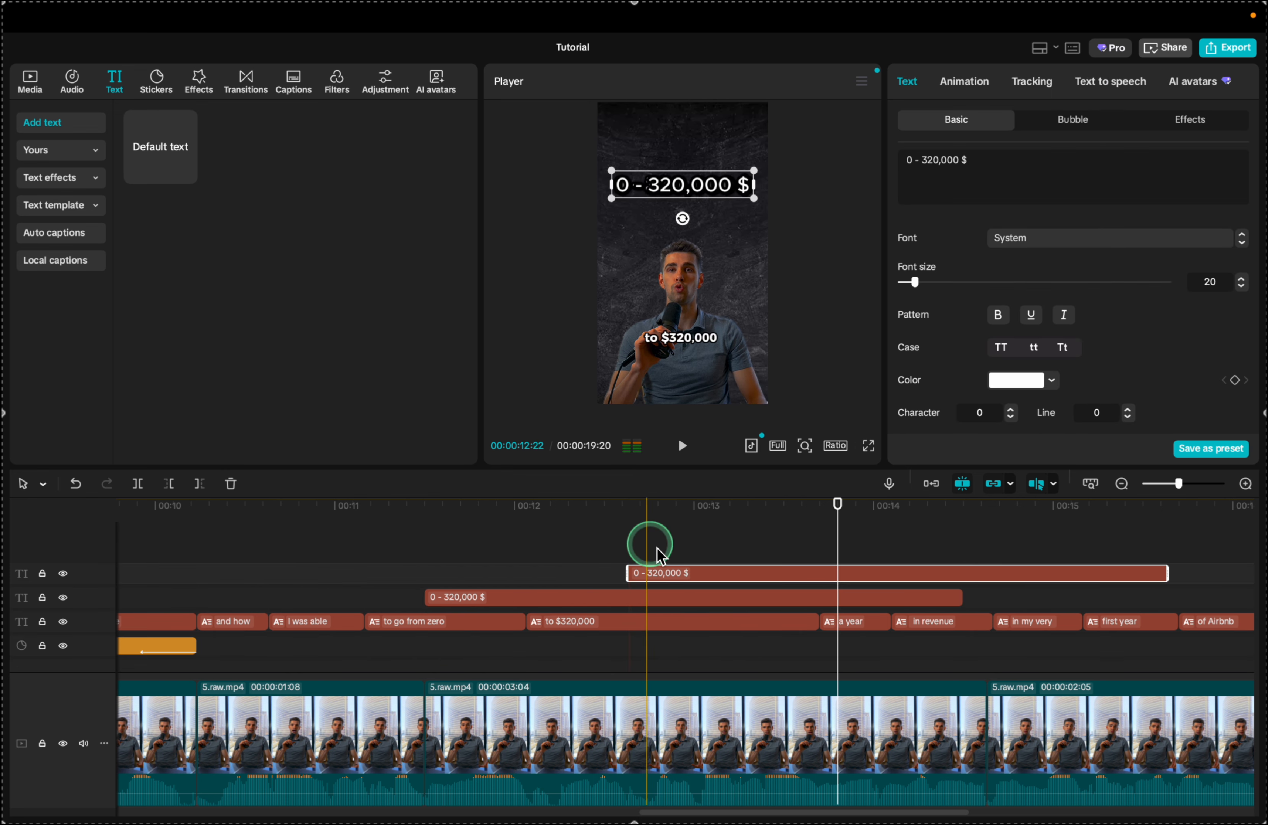
{"action": "left_click_drag", "start_coordinate": [702, 569], "coordinate": [894, 574]}
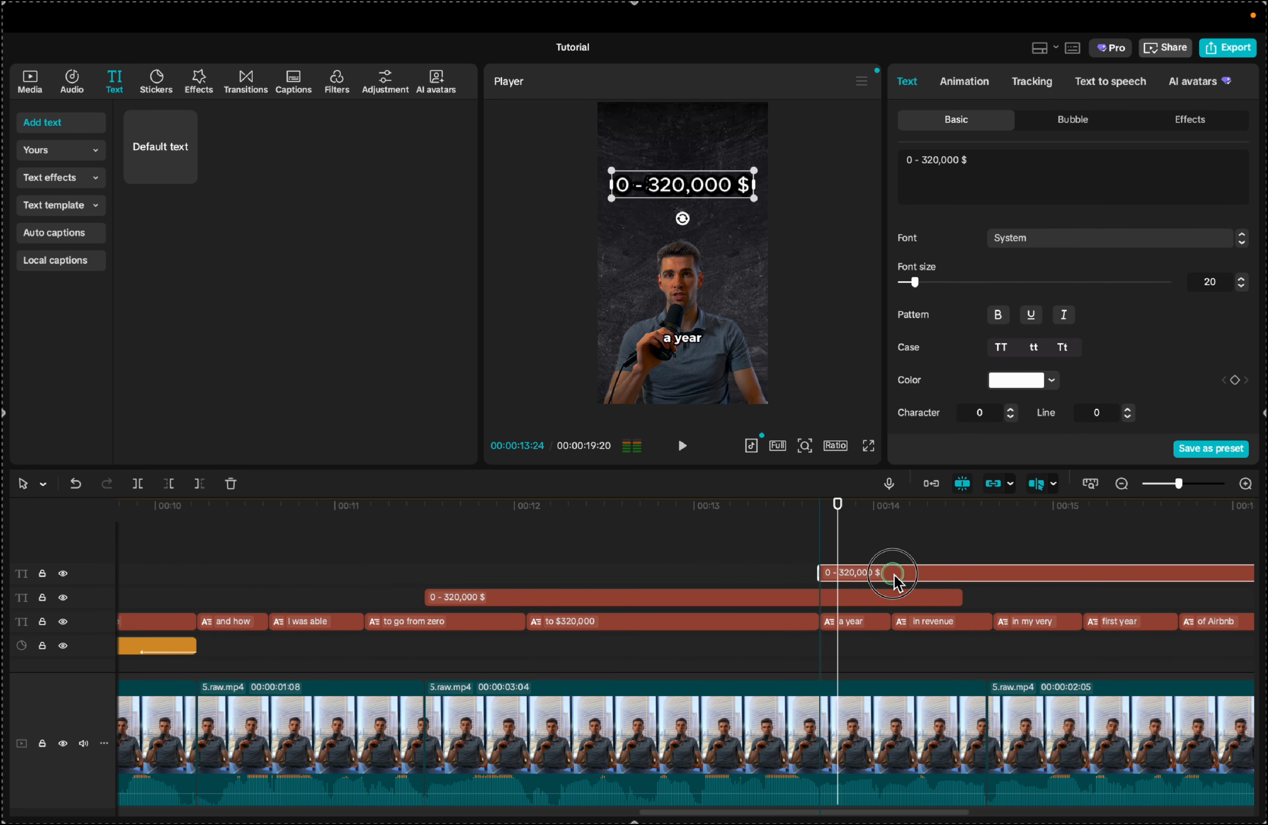
Change the duplicated text to "in 1 year" and place it directly below the "0 - 320,000 $" title in the frame.
{"action": "left_click", "coordinate": [1034, 177]}
{"action": "left_click_drag", "start_coordinate": [999, 170], "coordinate": [904, 169]}
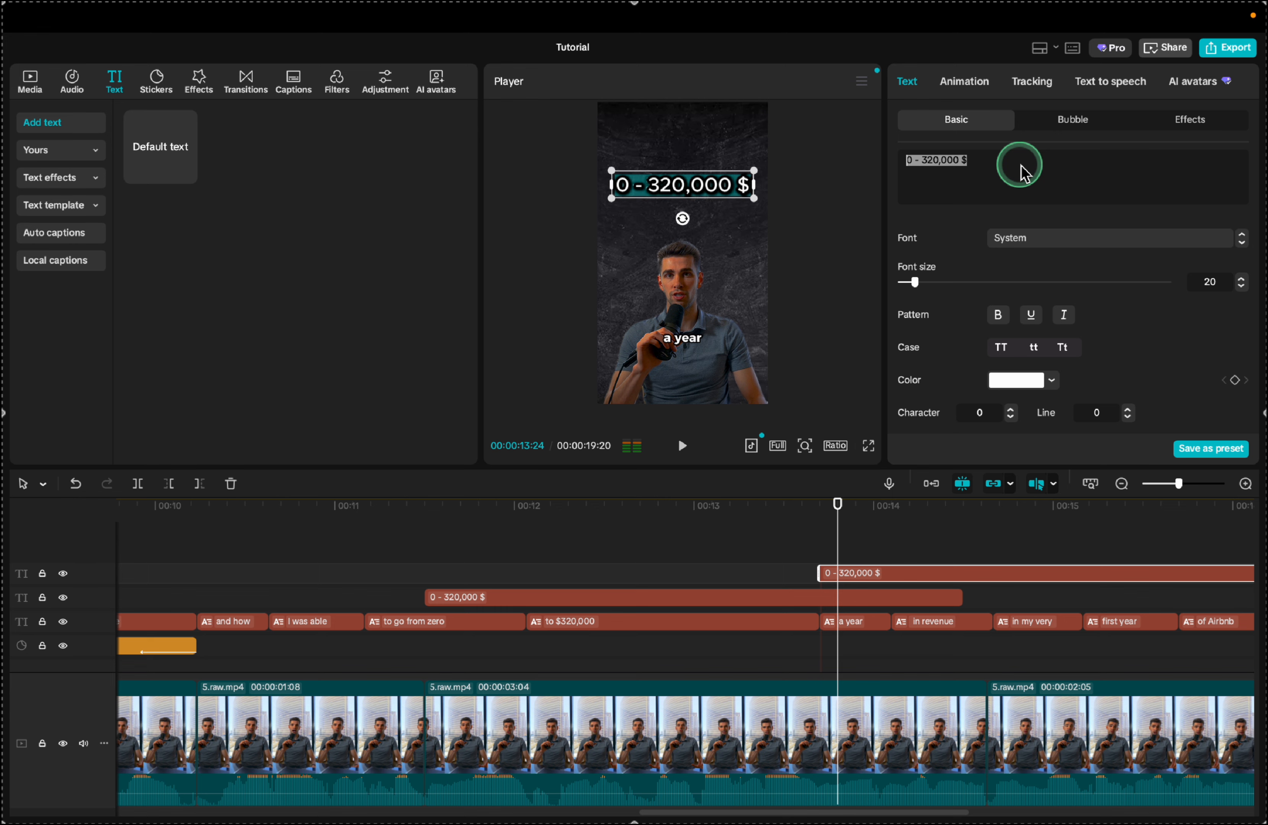
{"action": "type", "text": "in 1 year"}
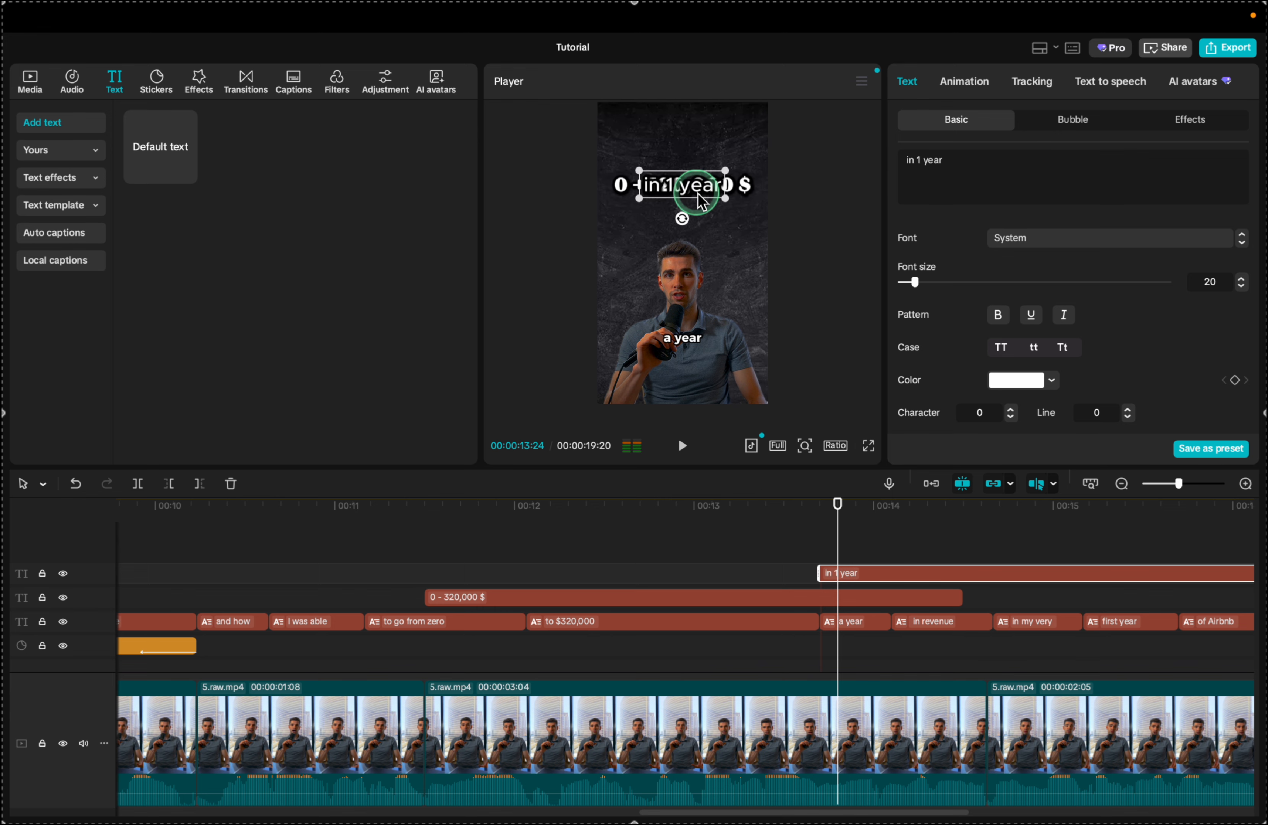
{"action": "left_click_drag", "start_coordinate": [701, 202], "coordinate": [699, 232]}
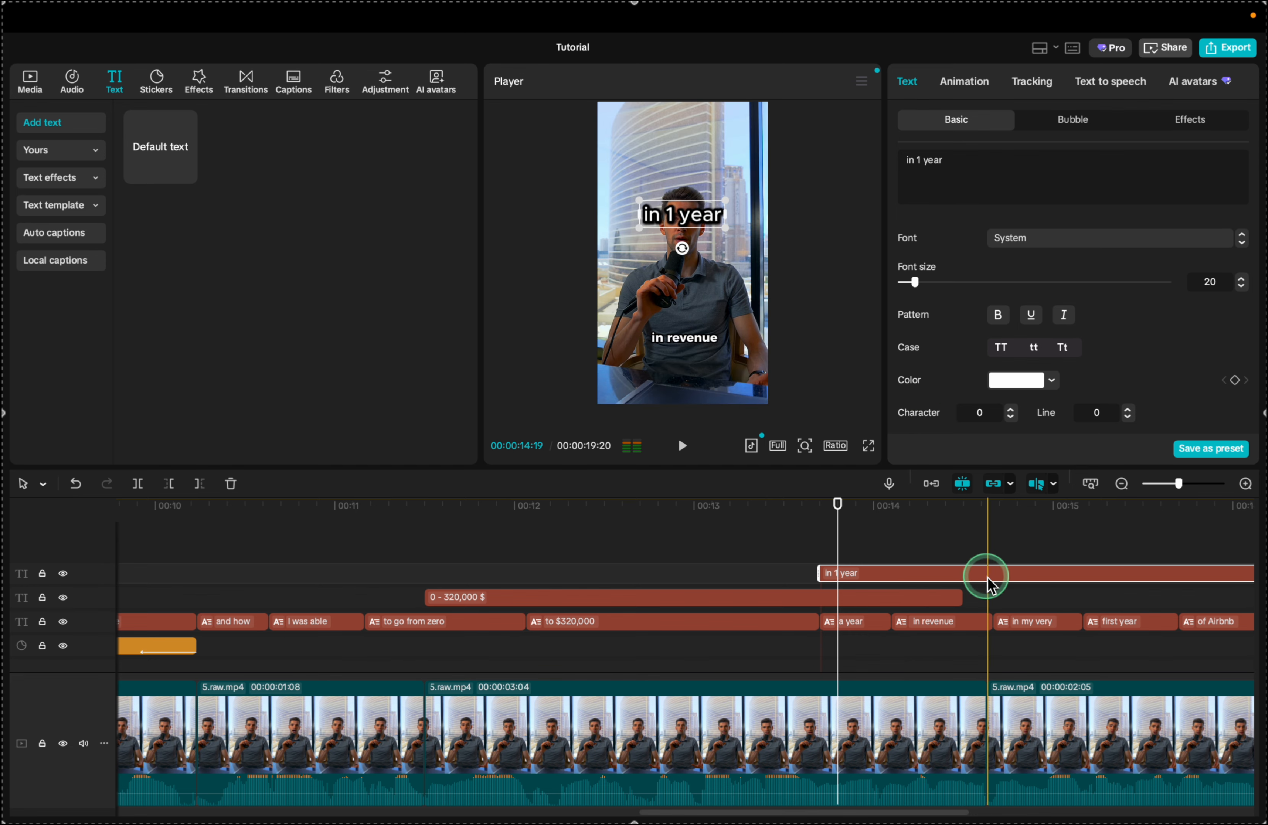
Trim the "in 1 year" text so it ends with the background-removed clip, and play back the section.
{"action": "key", "text": "w"}
{"action": "left_click", "coordinate": [963, 575]}
{"action": "left_click", "coordinate": [689, 512]}
{"action": "key", "text": "space"}
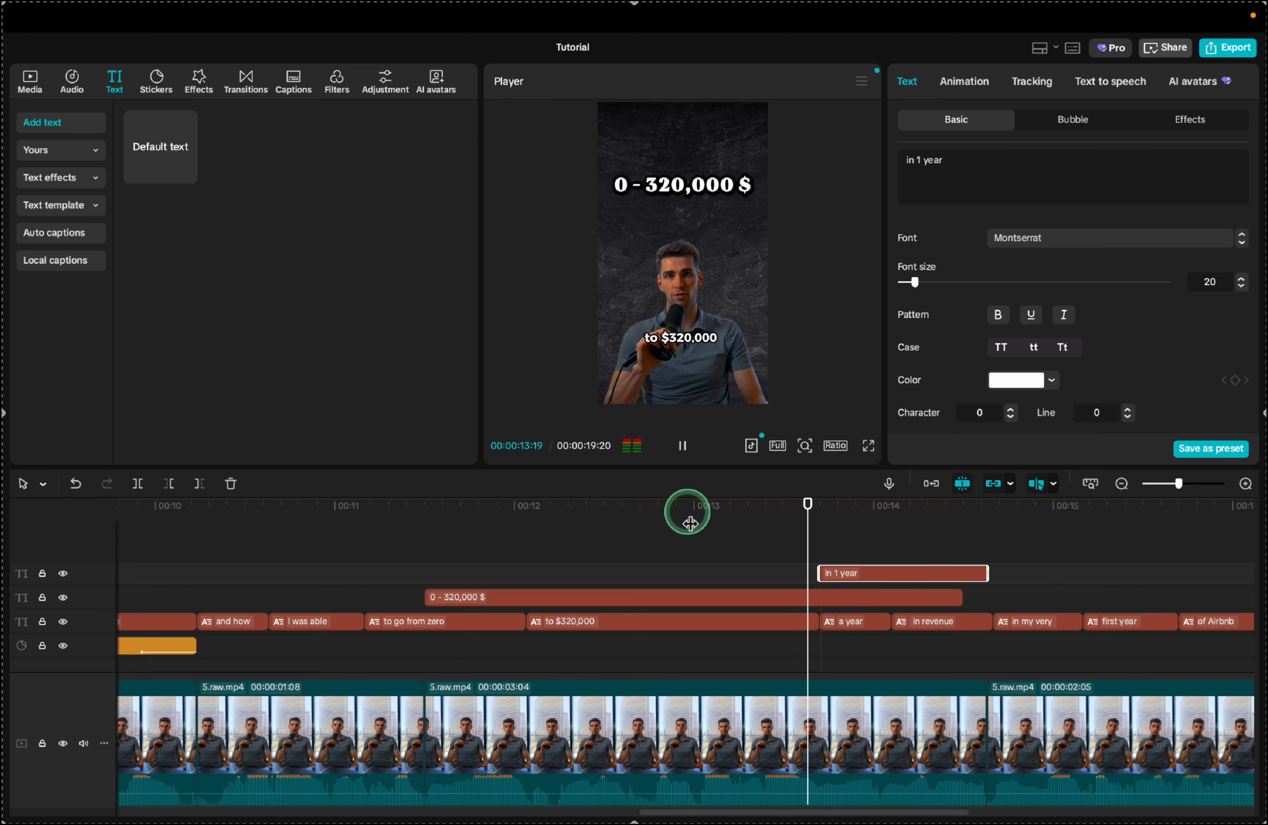
{"action": "key", "text": "space"}
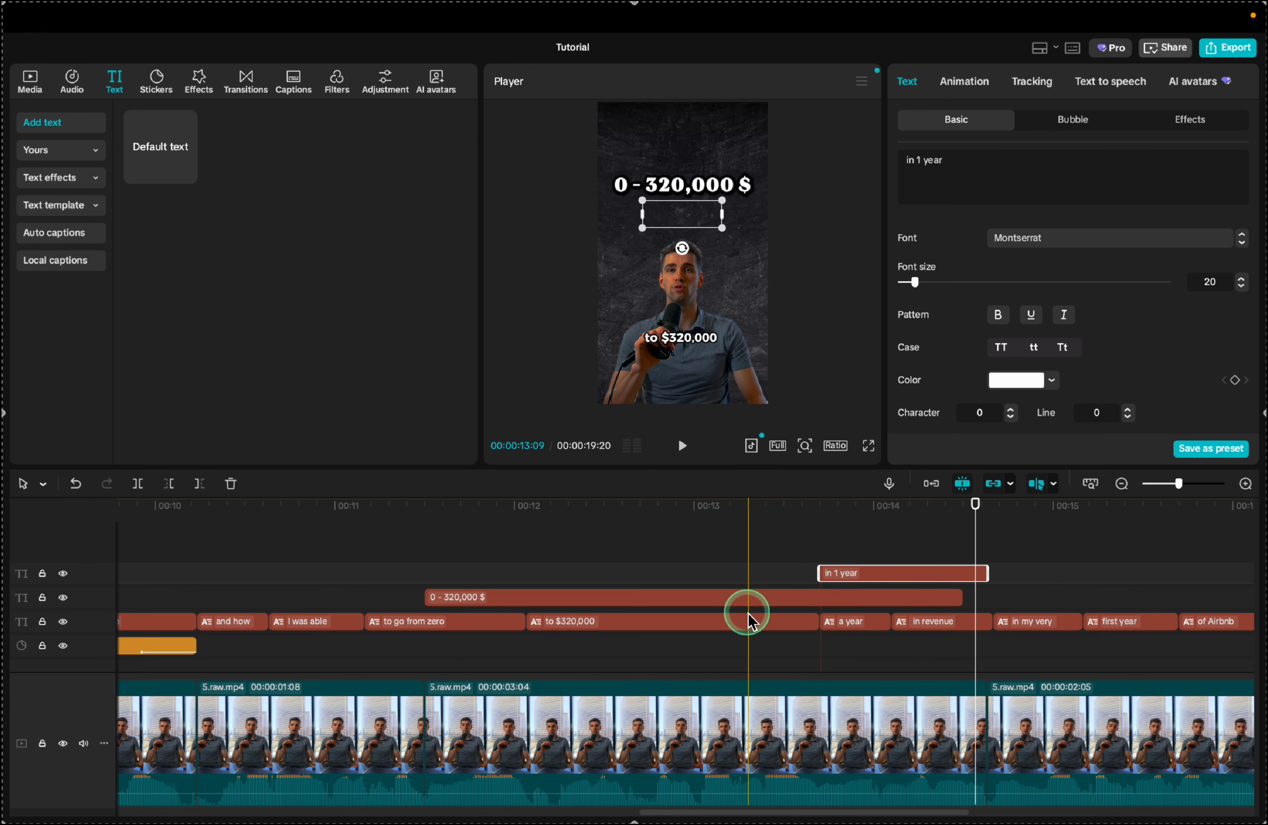
Convert the "in 1 year" text to all uppercase letters.
{"action": "scroll", "coordinate": [1052, 339], "scroll_direction": "down", "scroll_amount": 5}
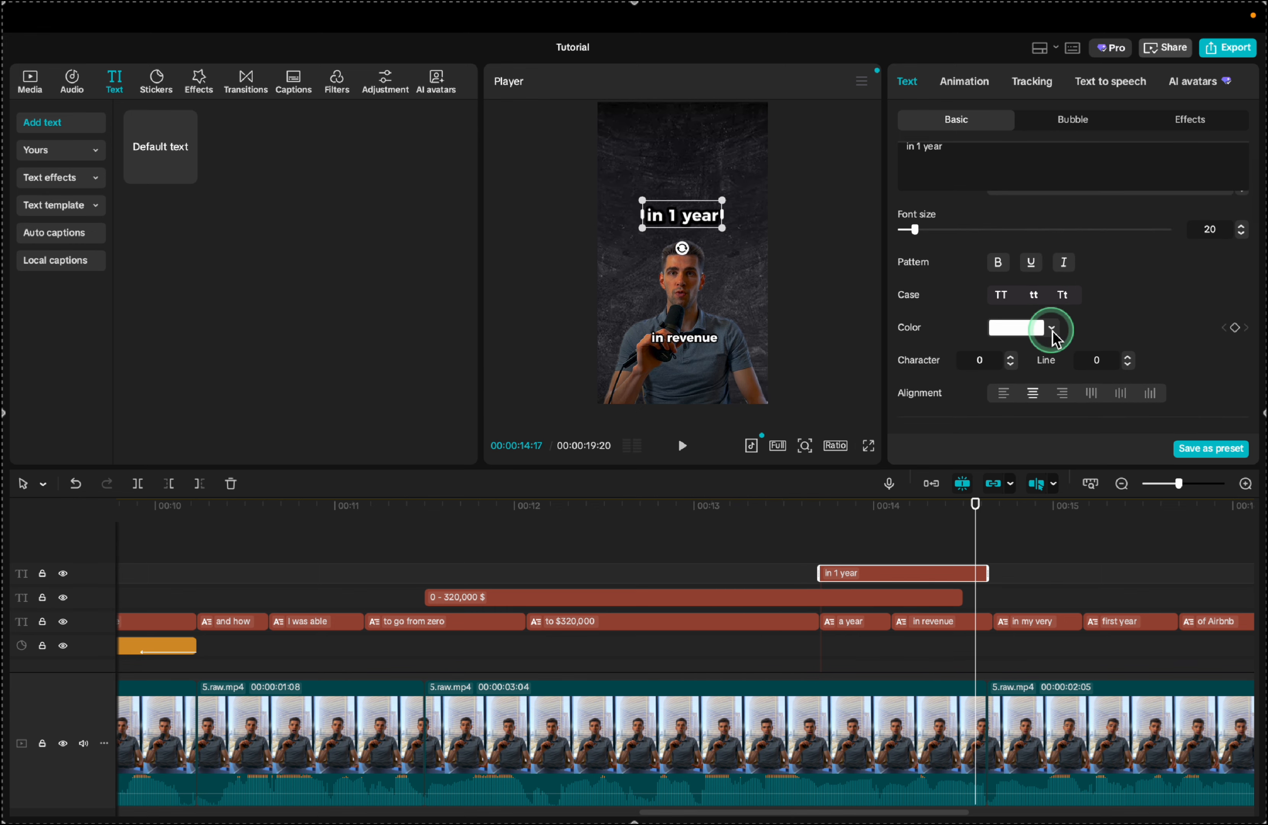
{"action": "left_click", "coordinate": [1001, 218]}
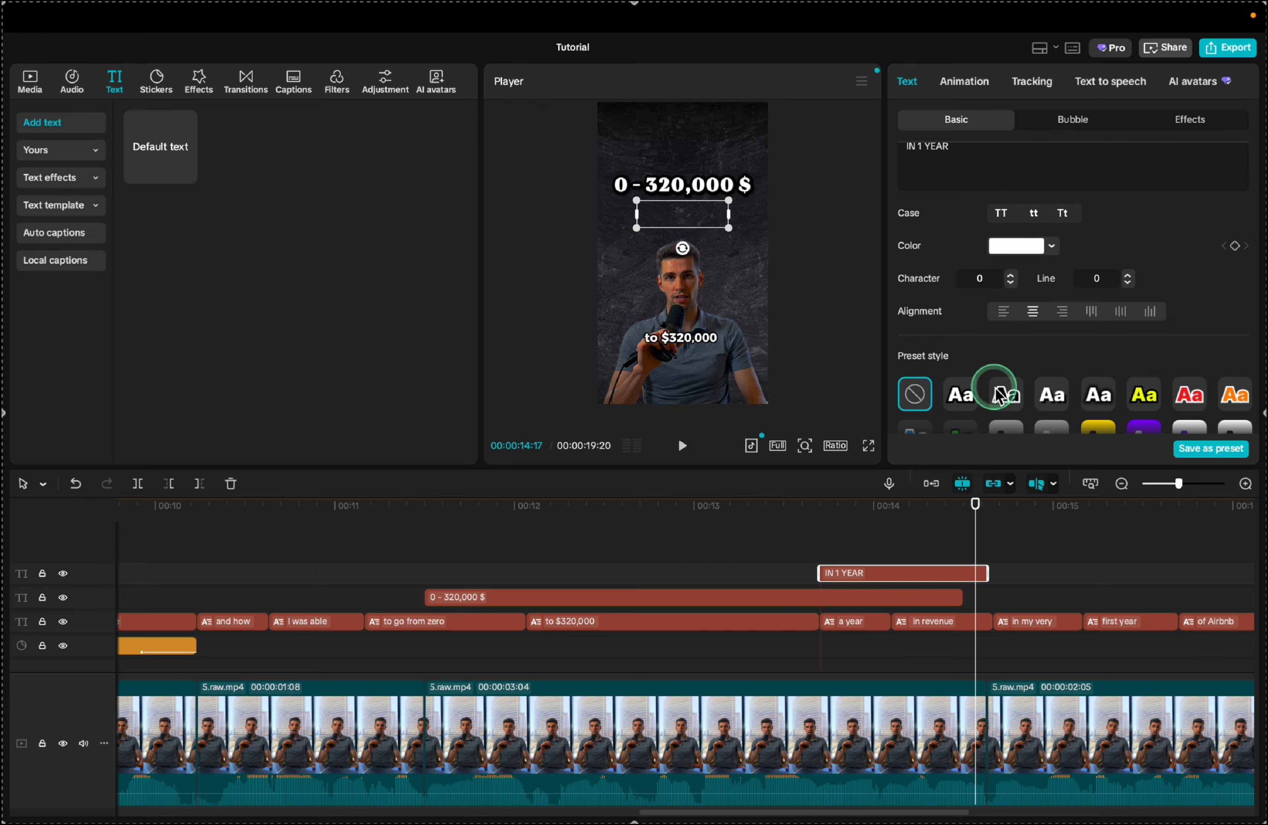
{"action": "scroll", "coordinate": [996, 389], "scroll_direction": "down", "scroll_amount": 2}
Apply the Type 2 entrance animation to the "IN 1 YEAR" text and shorten its duration slightly.
{"action": "left_click", "coordinate": [963, 88]}
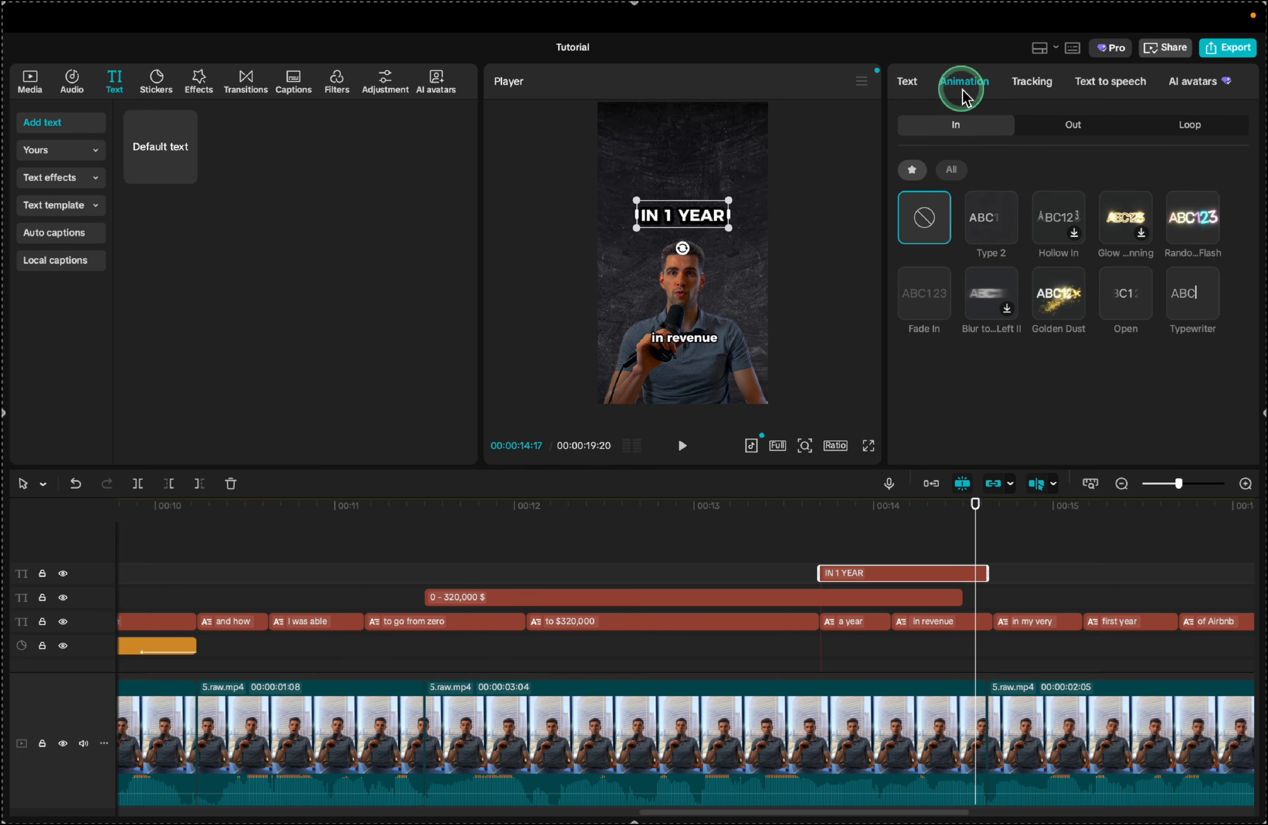
{"action": "left_click", "coordinate": [995, 234]}
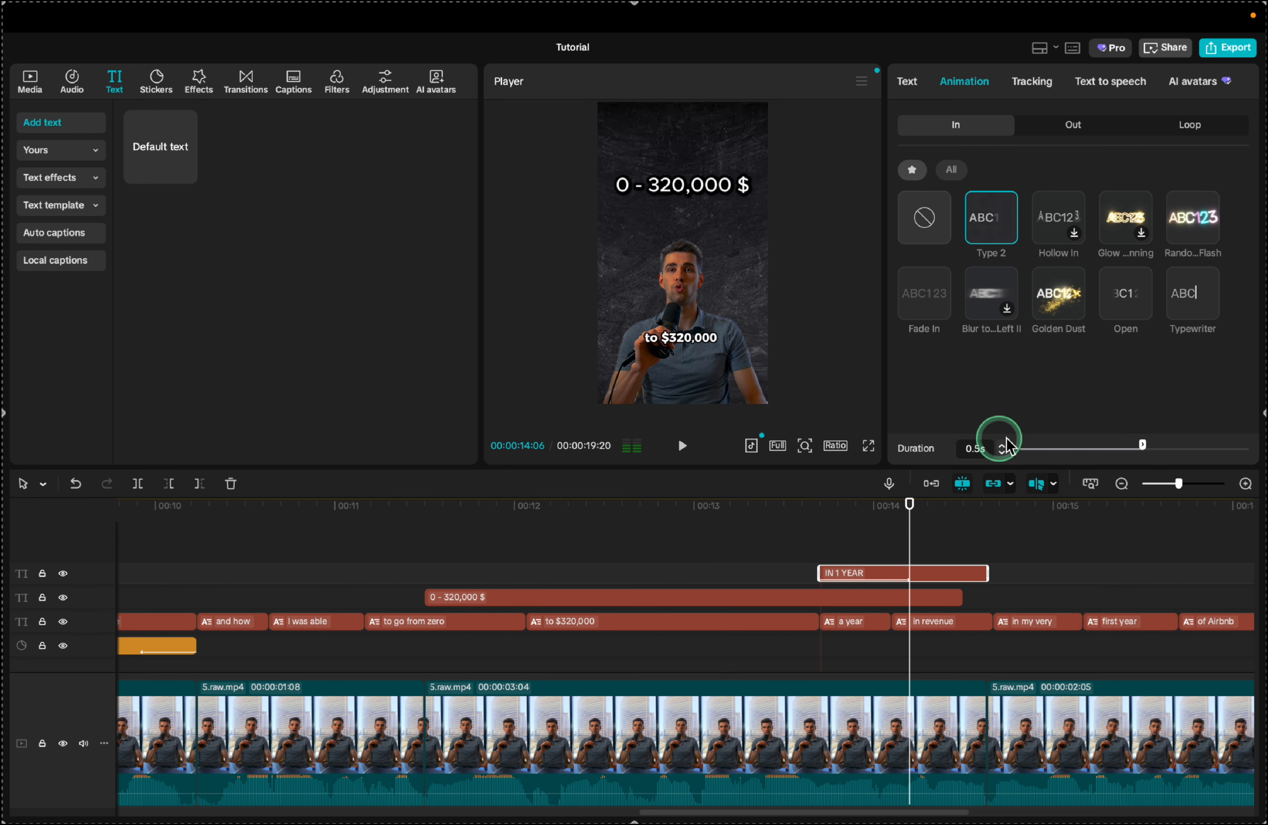
{"action": "left_click", "coordinate": [1003, 453]}
Apply the Golden Dust entrance animation to the "0 - 320,000 $" text and play back the section.
{"action": "left_click", "coordinate": [736, 601]}
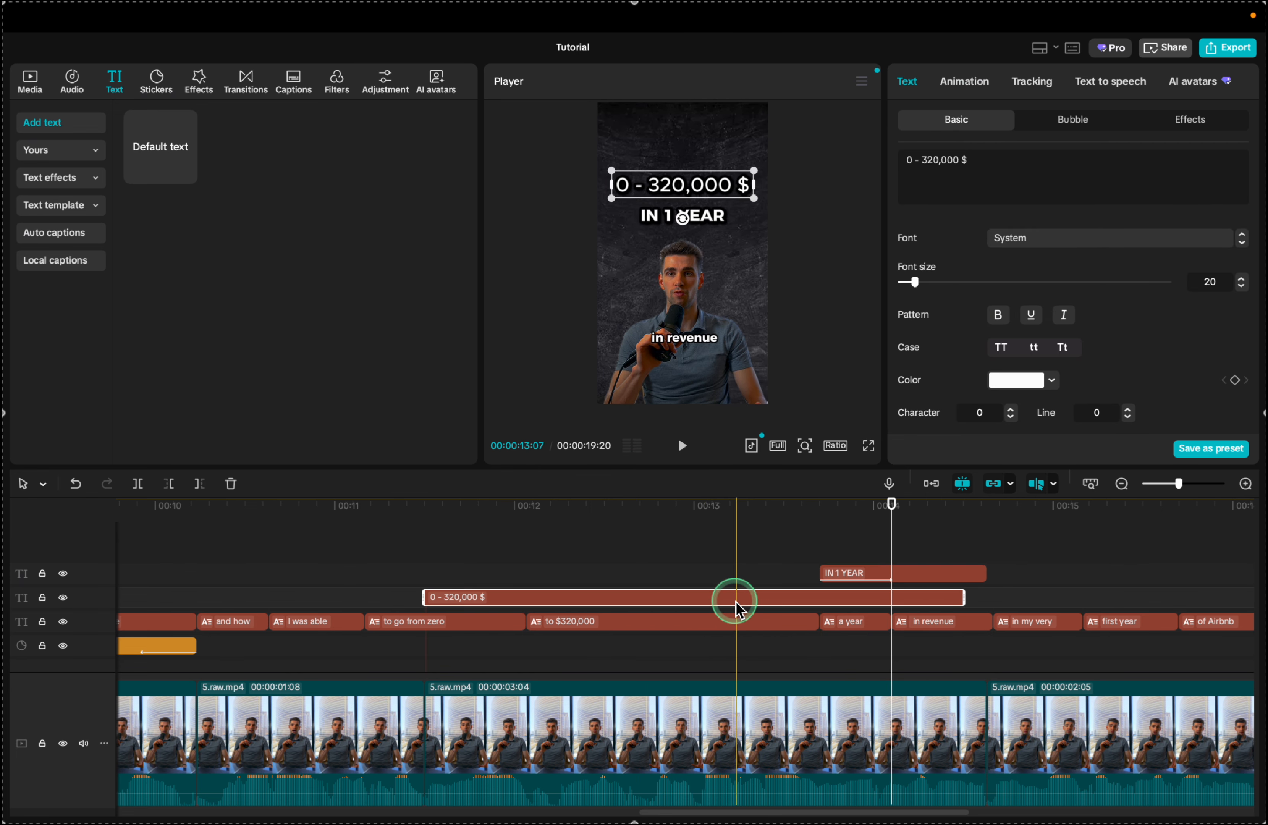
{"action": "left_click", "coordinate": [953, 84]}
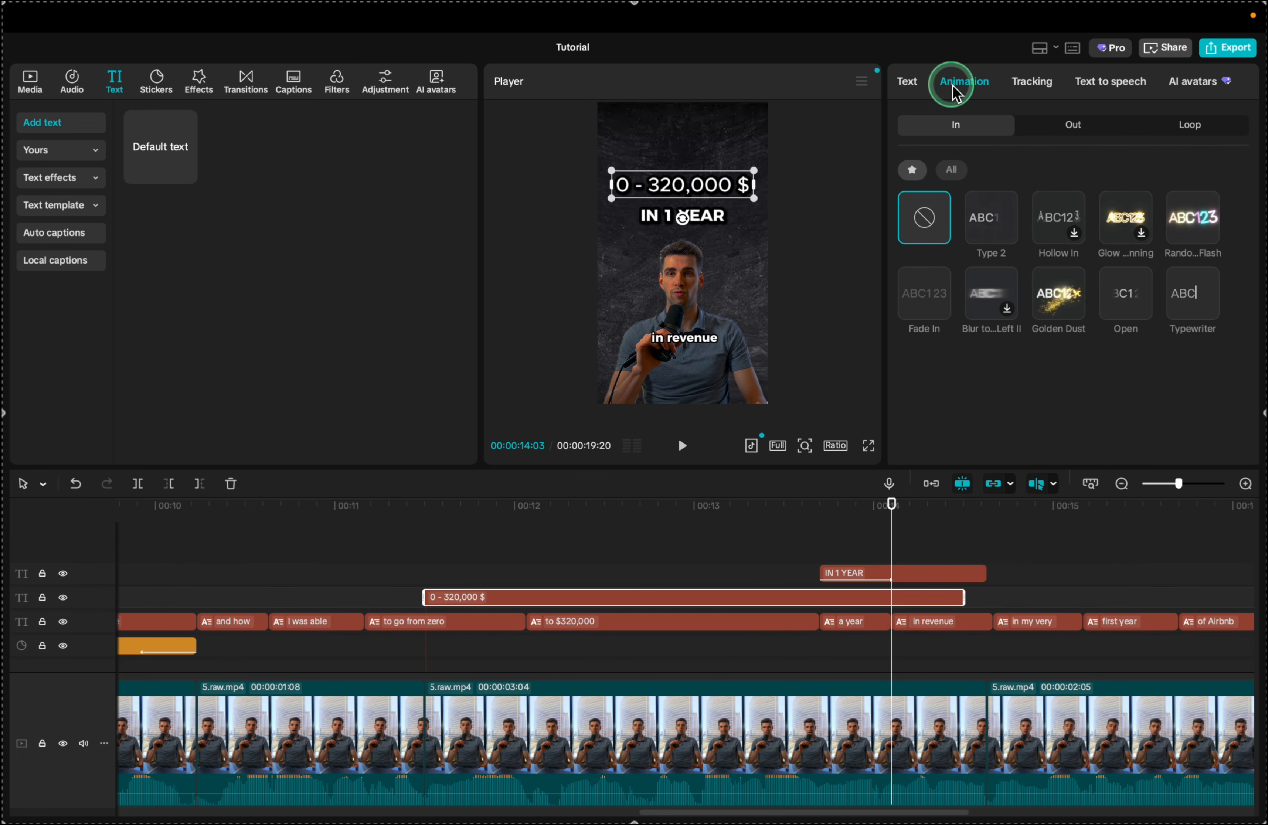
{"action": "left_click", "coordinate": [1057, 295]}
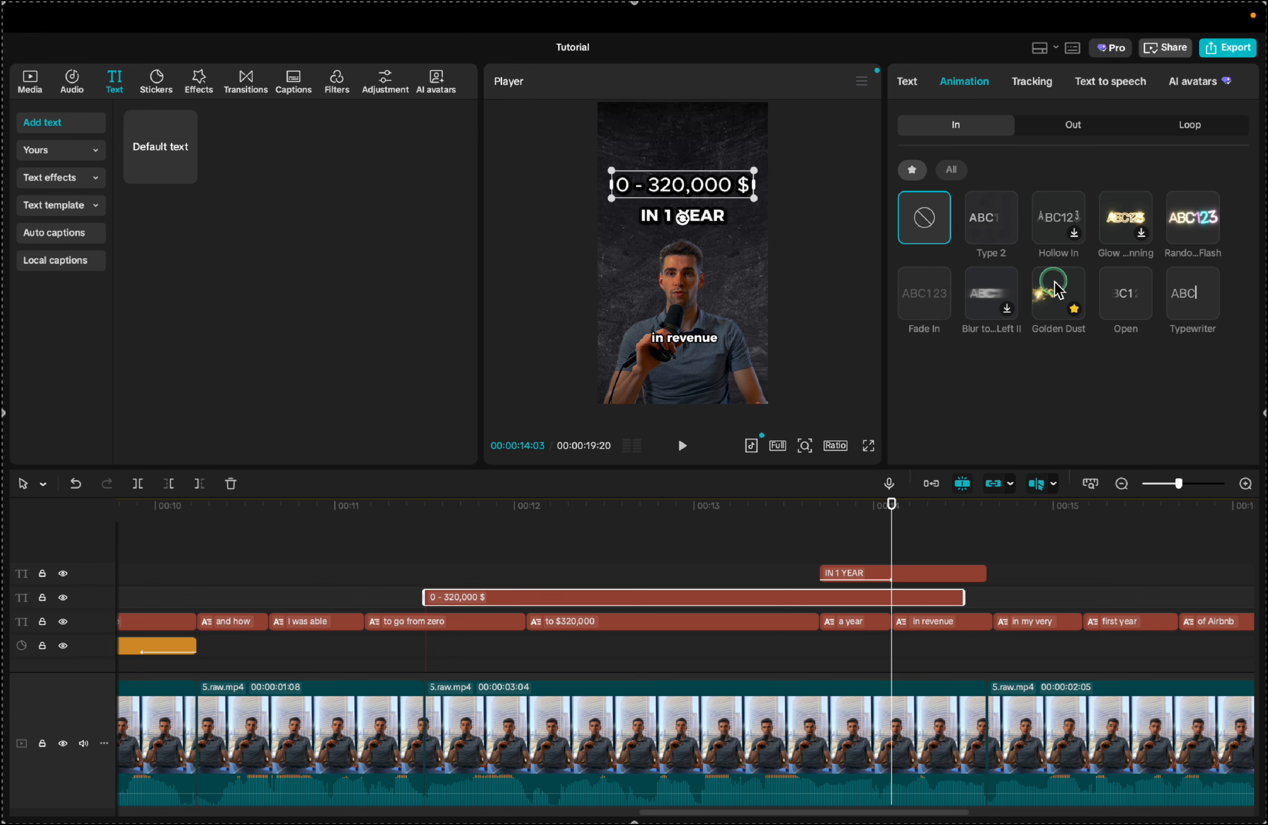
{"action": "left_click", "coordinate": [369, 533]}
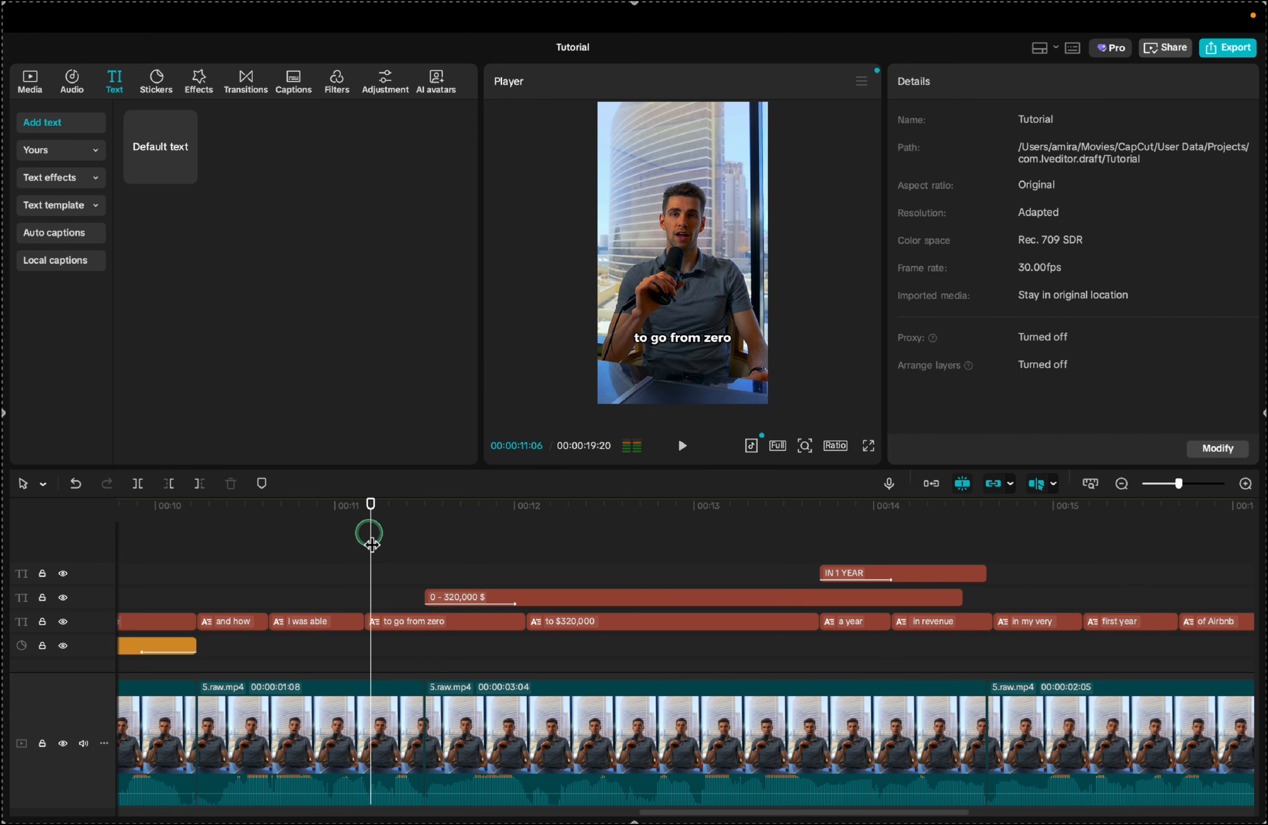
{"action": "key", "text": "space"}
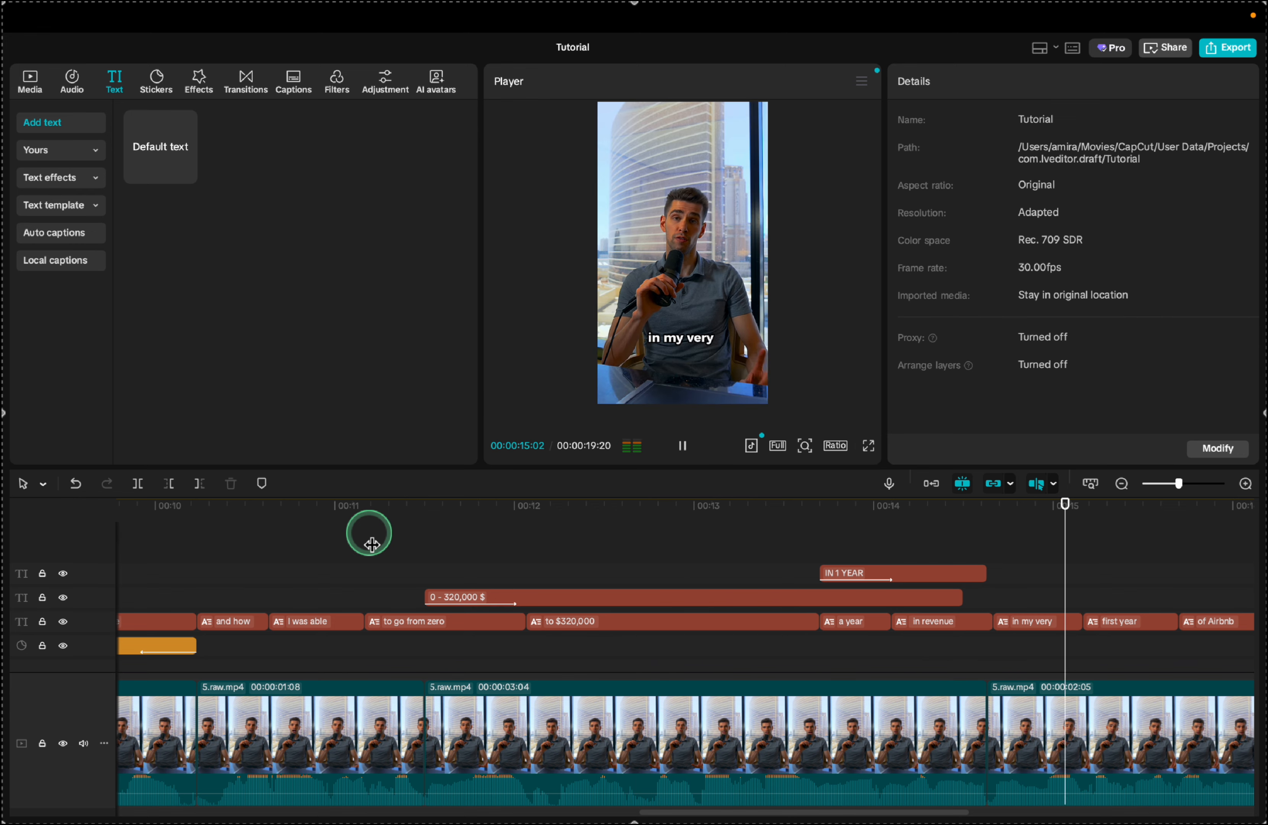
{"action": "key", "text": "space"}
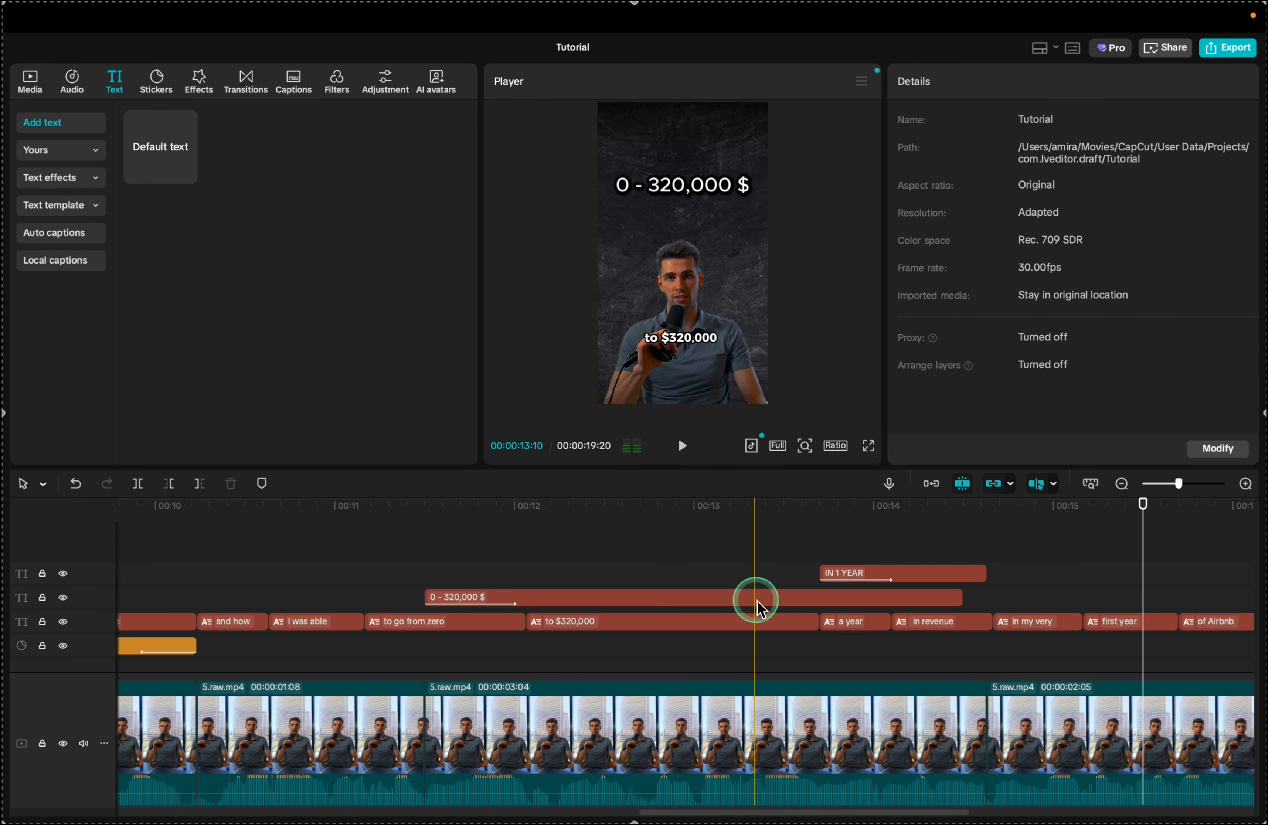
Add the Pulse loop animation to the "0 - 320,000 $" text with a speed of 2.5 s, and play back the result.
{"action": "left_click", "coordinate": [759, 599]}
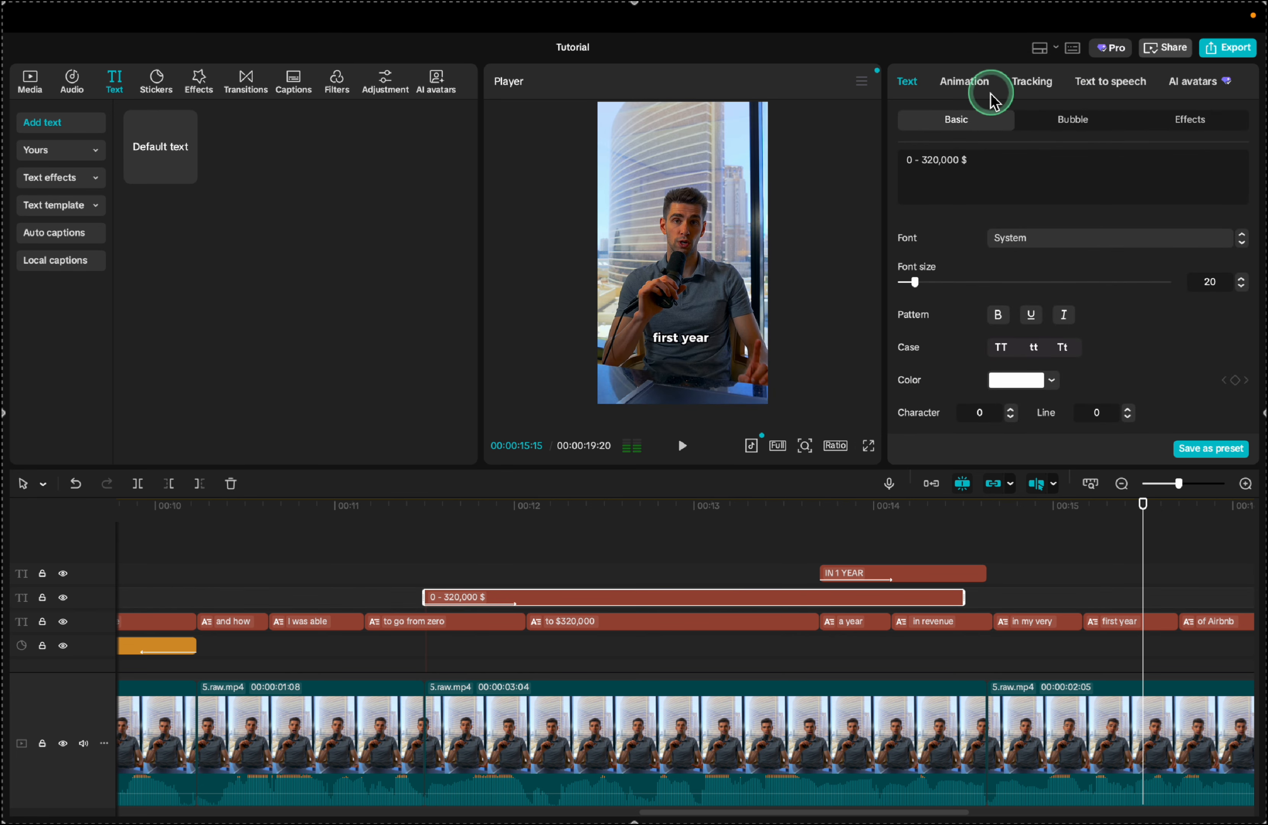
{"action": "left_click", "coordinate": [972, 86]}
{"action": "left_click", "coordinate": [1189, 130]}
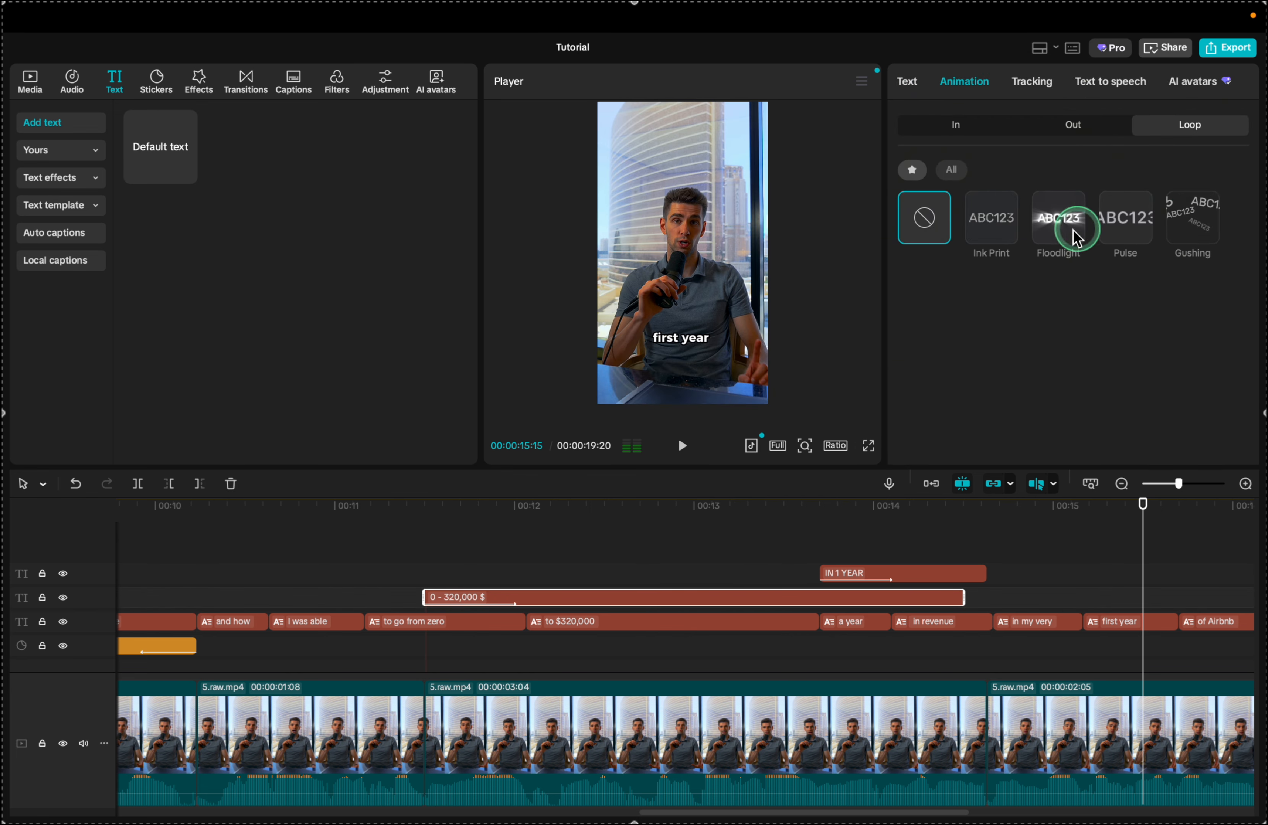
{"action": "left_click", "coordinate": [1145, 217]}
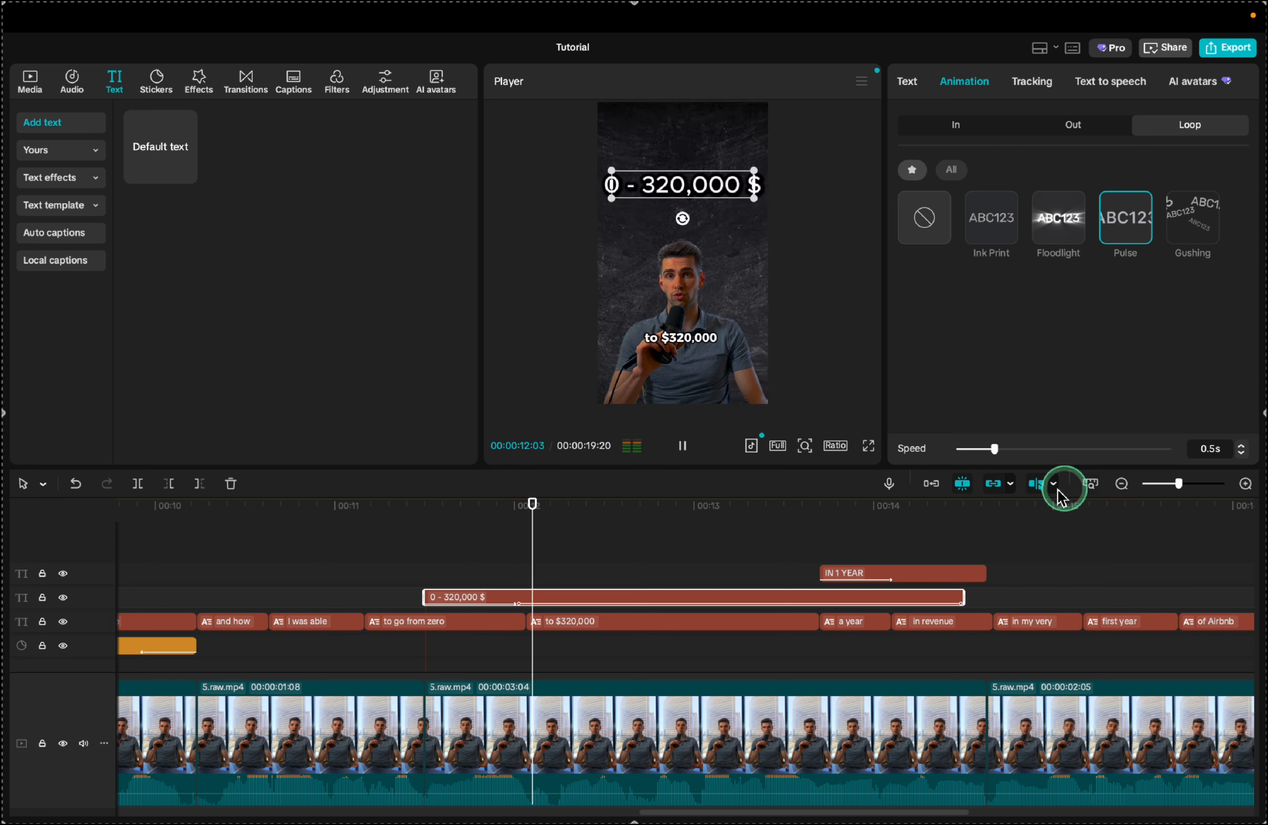
{"action": "left_click_drag", "start_coordinate": [993, 449], "coordinate": [1186, 452]}
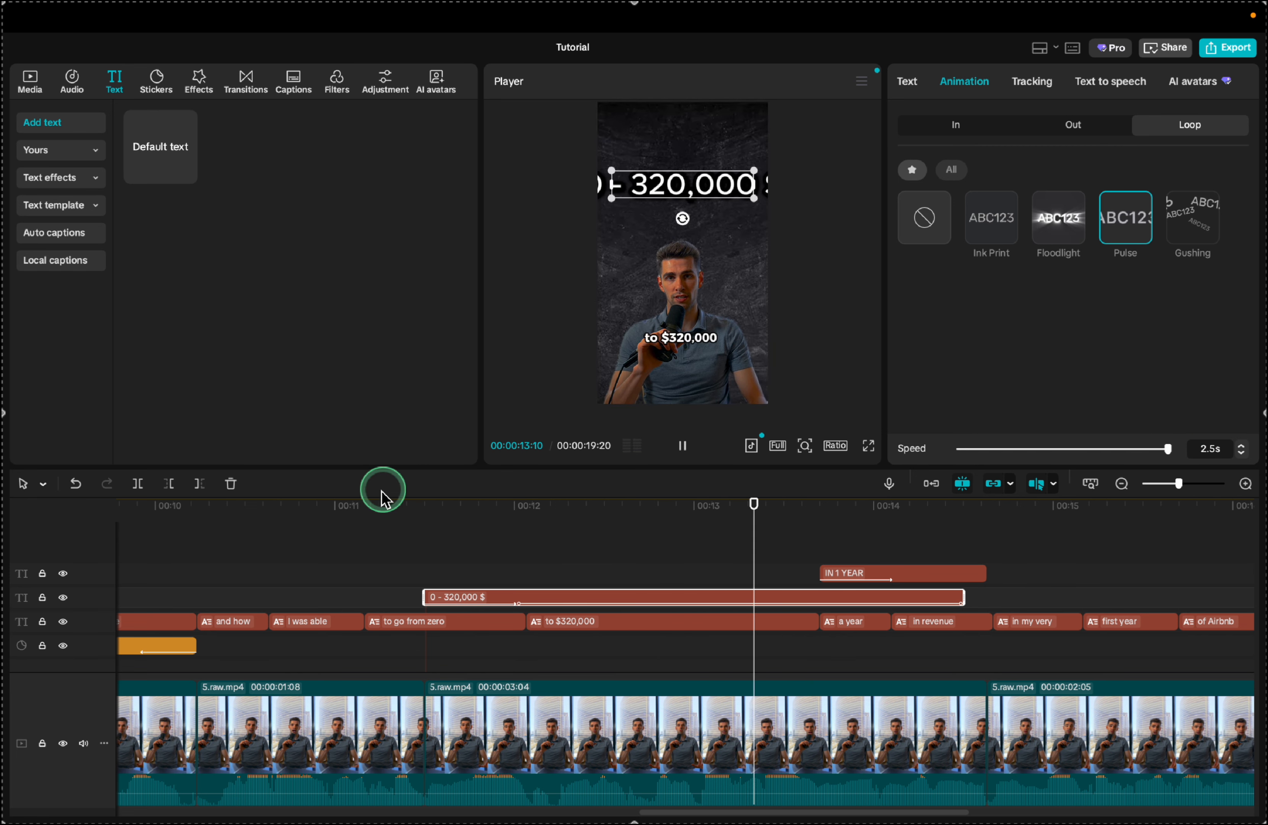
{"action": "left_click", "coordinate": [378, 533]}
{"action": "key", "text": "space"}
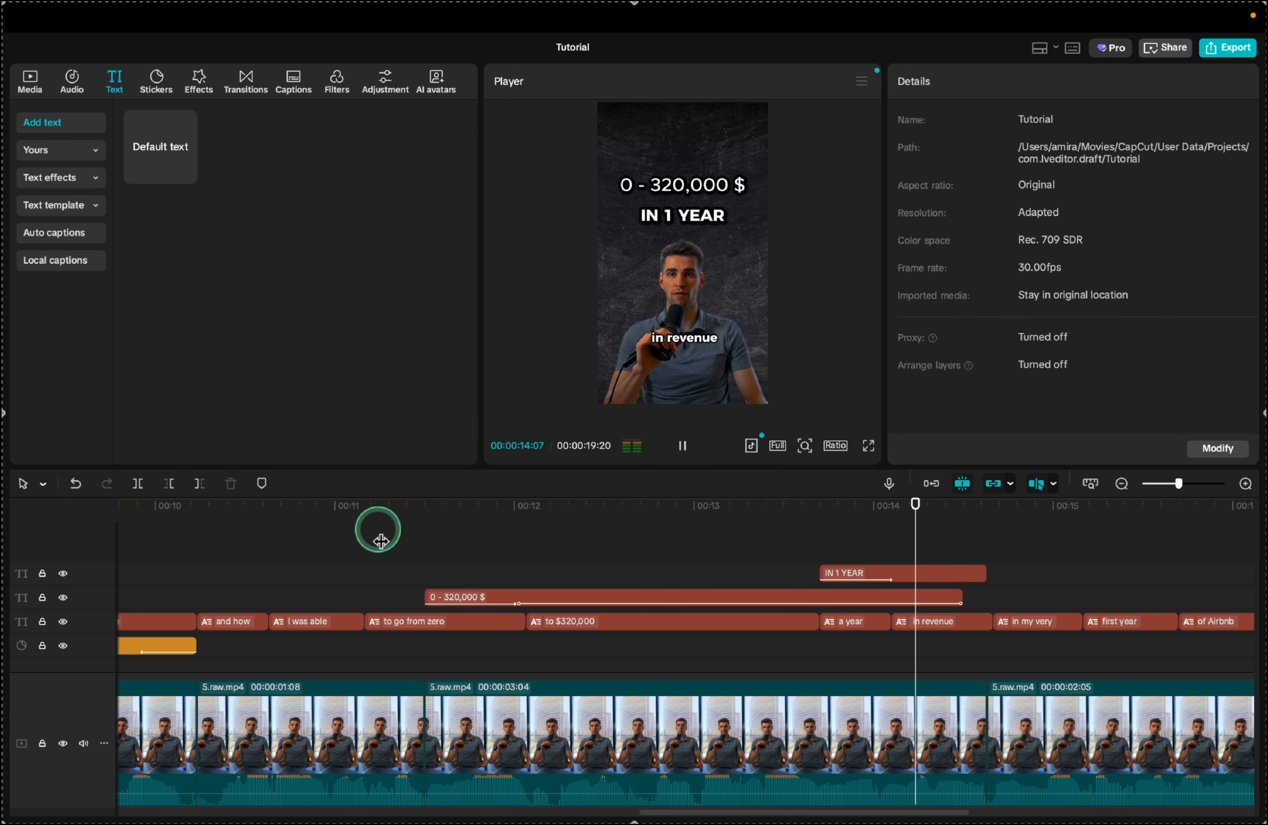
{"action": "key", "text": "space"}
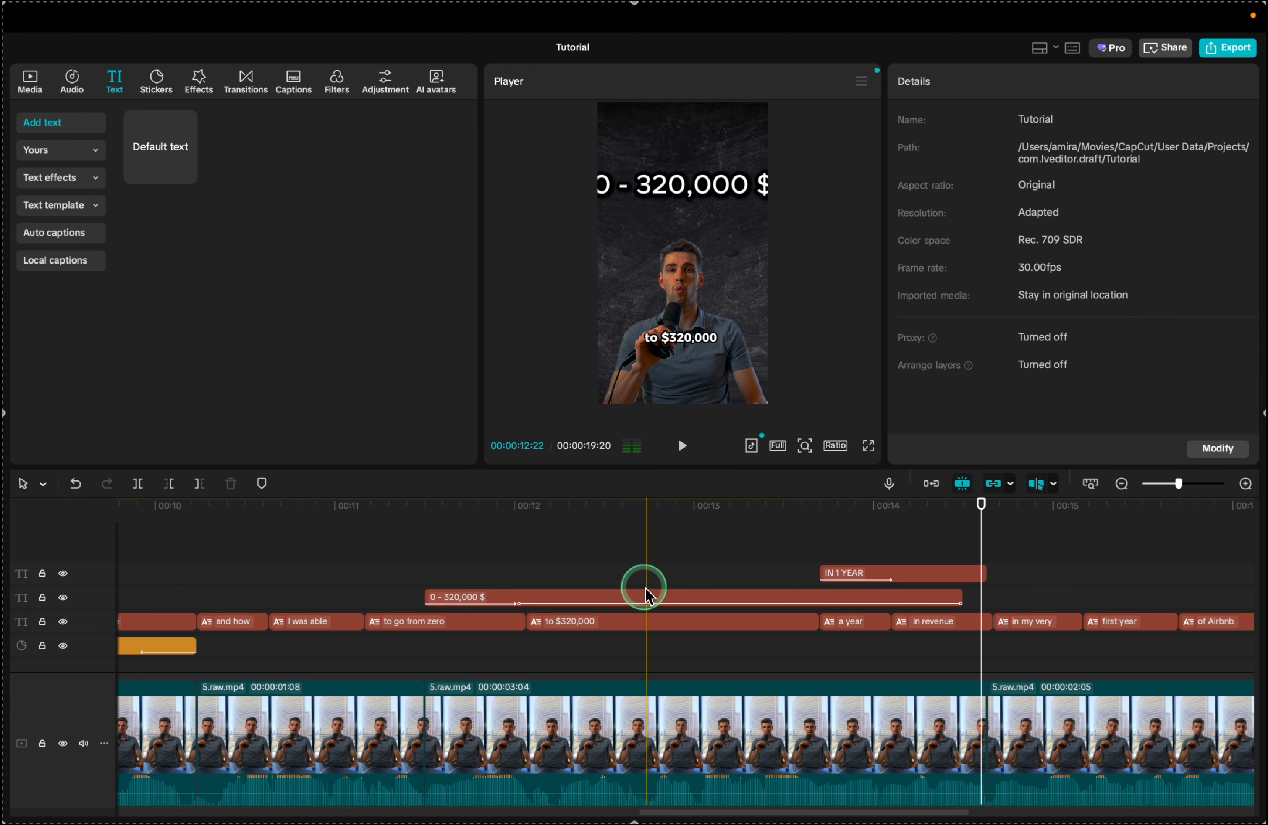
Reduce the font size of the "0 - 320,000 $" text to 14 and play back the title section.
{"action": "left_click", "coordinate": [646, 596]}
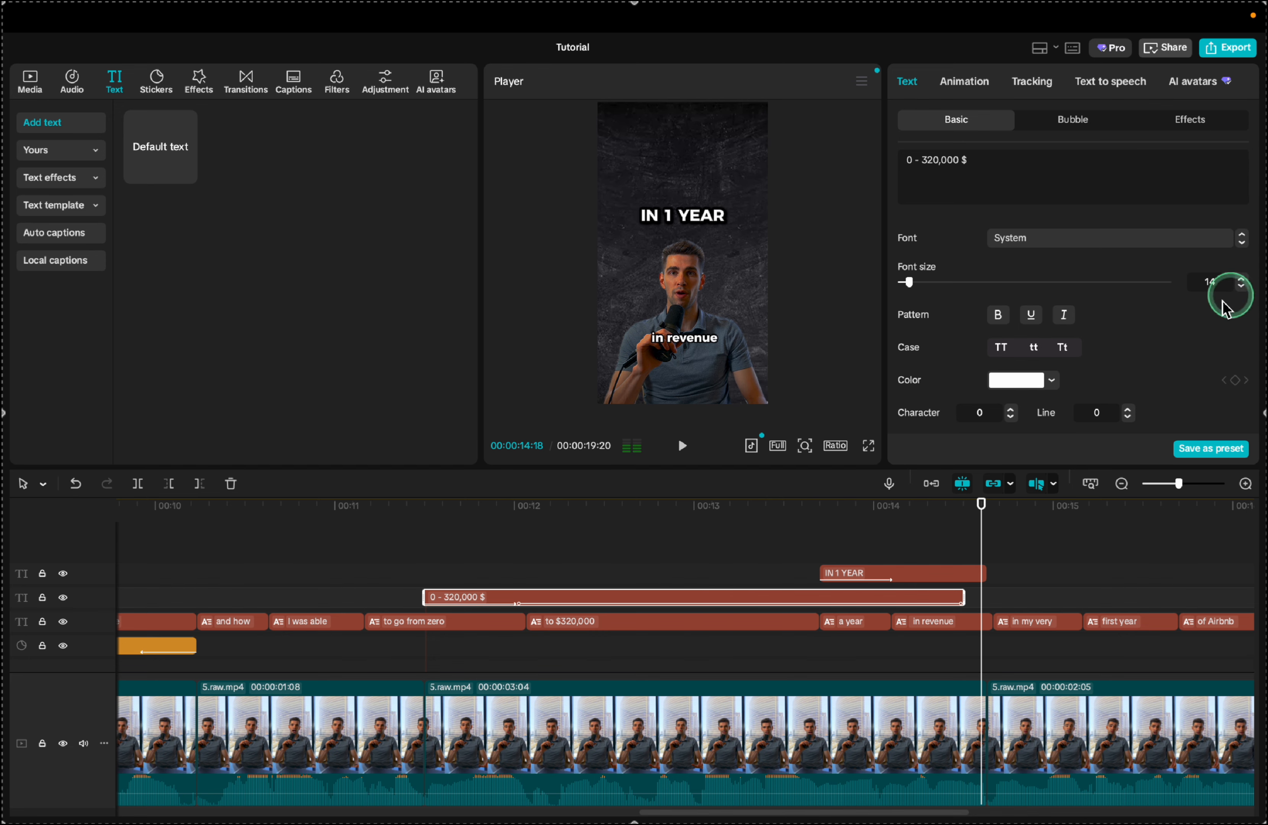
{"action": "left_click", "coordinate": [741, 514]}
{"action": "key", "text": "space"}
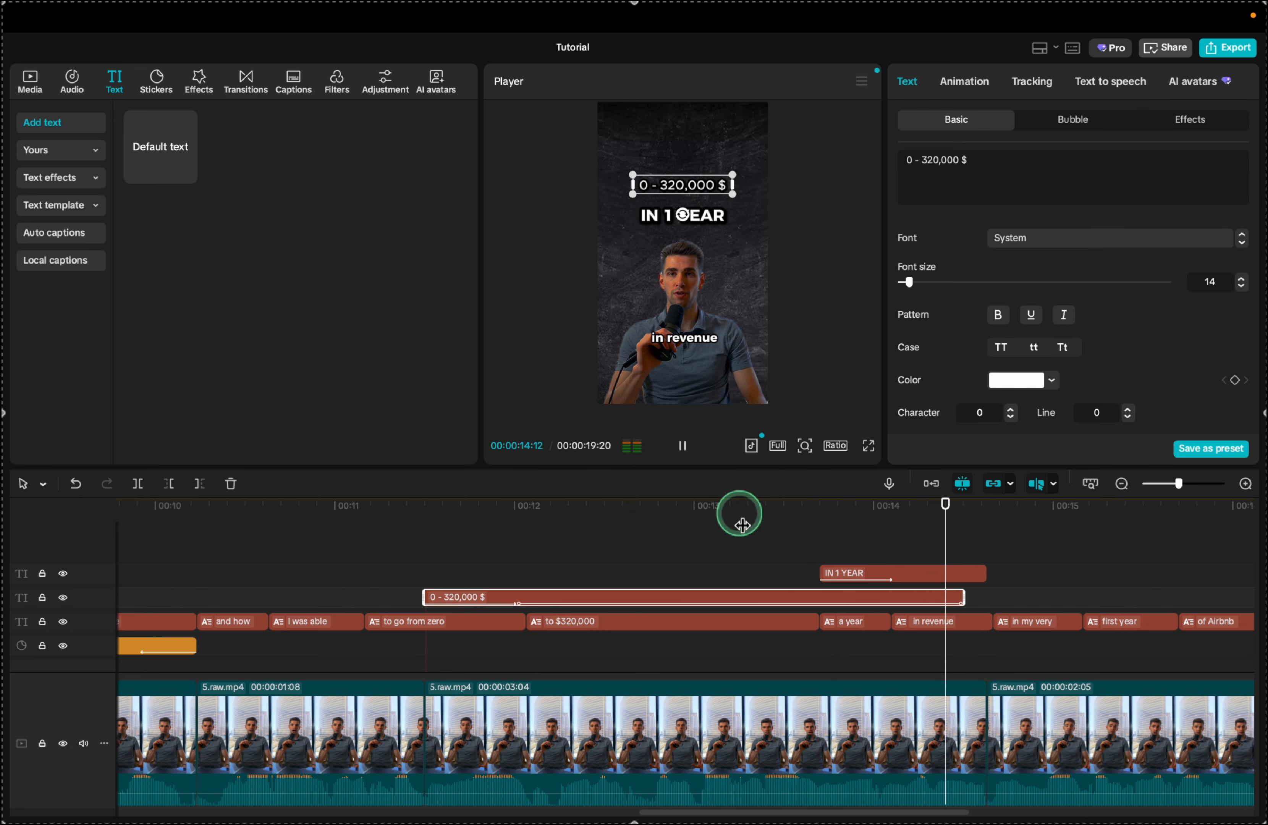
{"action": "left_click", "coordinate": [445, 540]}
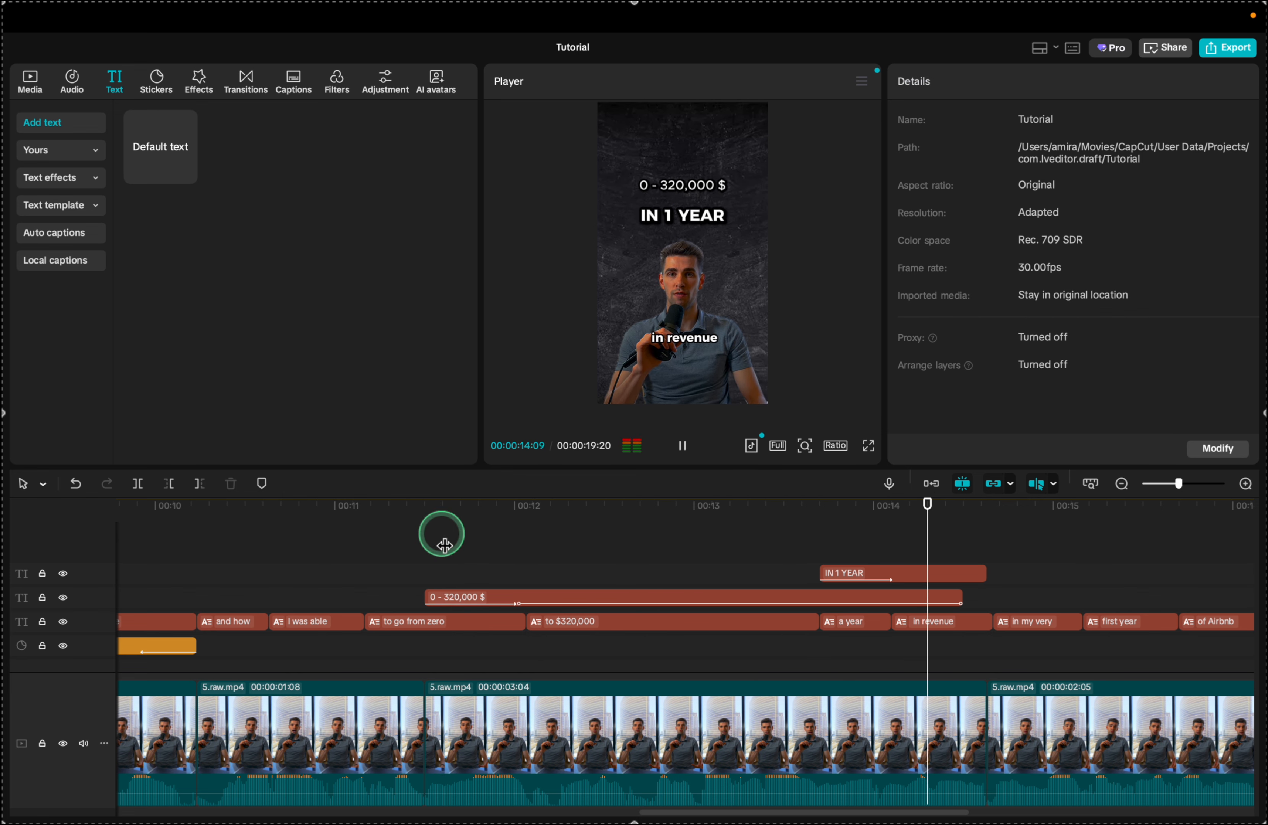
{"action": "key", "text": "space"}
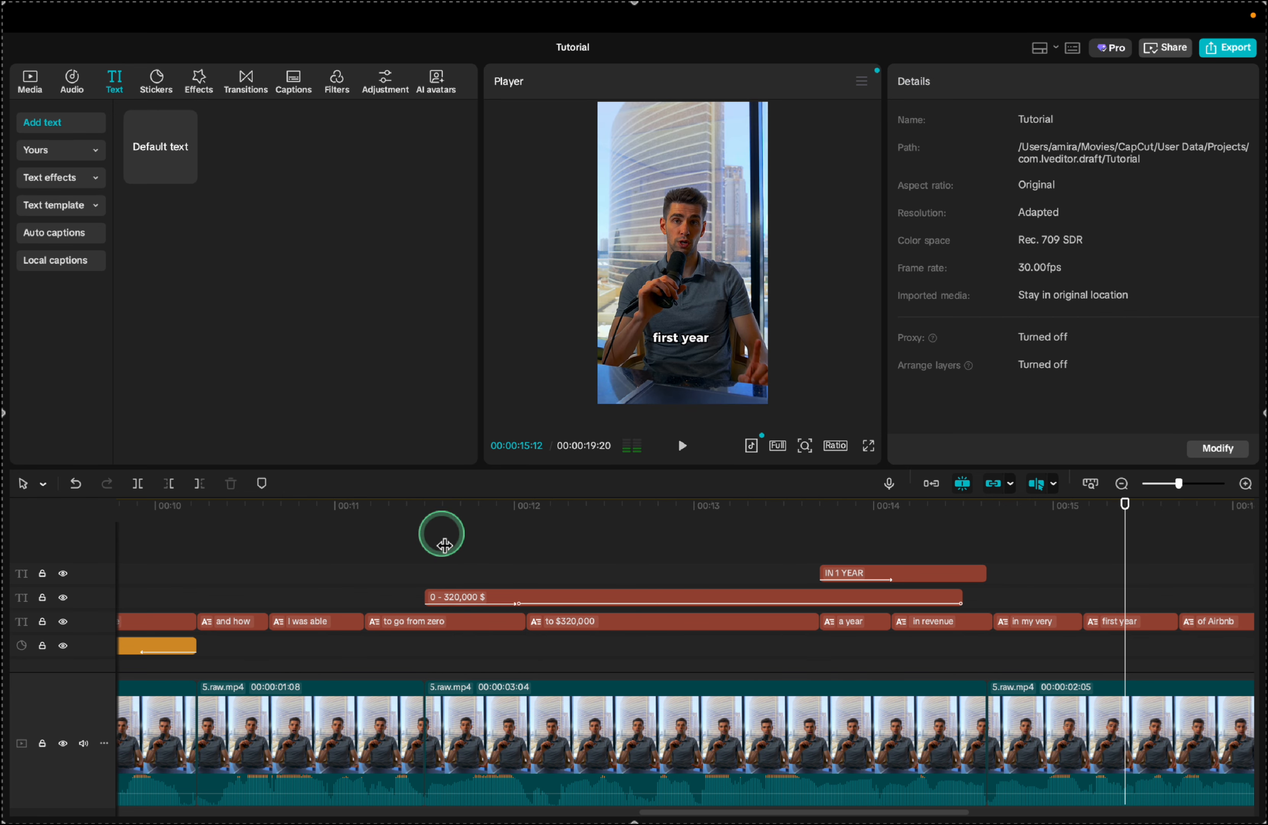
Add the Pull In II transition at the cut in the main video right after the "IN 1 YEAR" title ends.
{"action": "scroll", "coordinate": [604, 613], "scroll_direction": "right", "scroll_amount": 5}
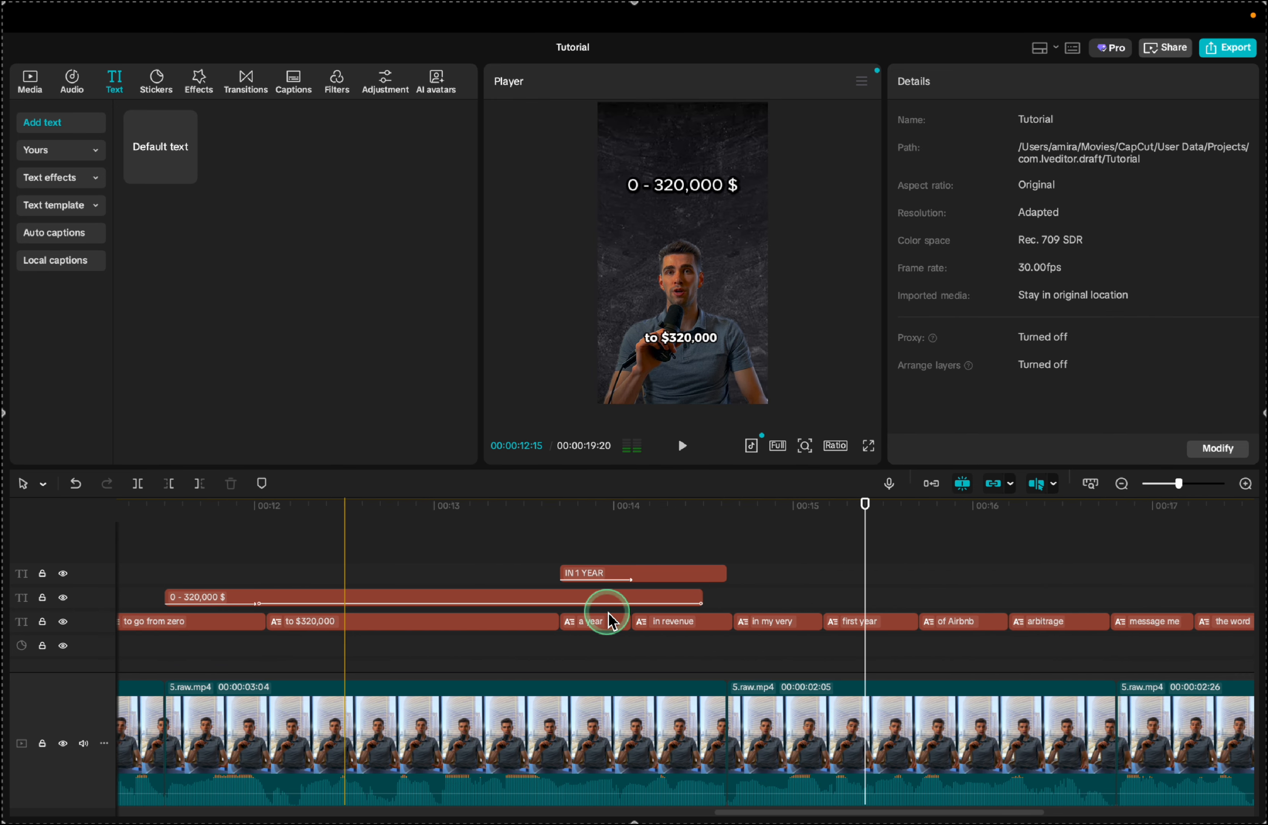
{"action": "left_click", "coordinate": [249, 85]}
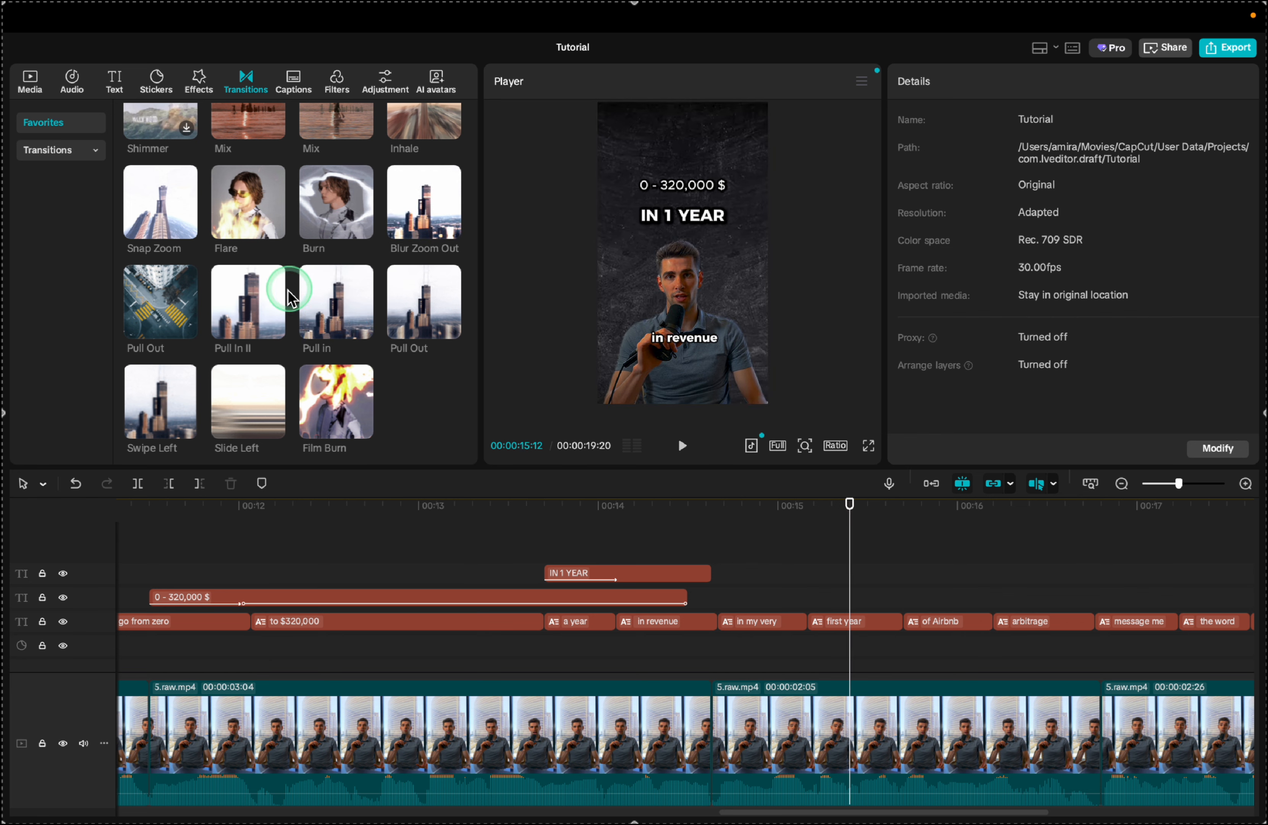
{"action": "left_click_drag", "start_coordinate": [248, 301], "coordinate": [673, 742]}
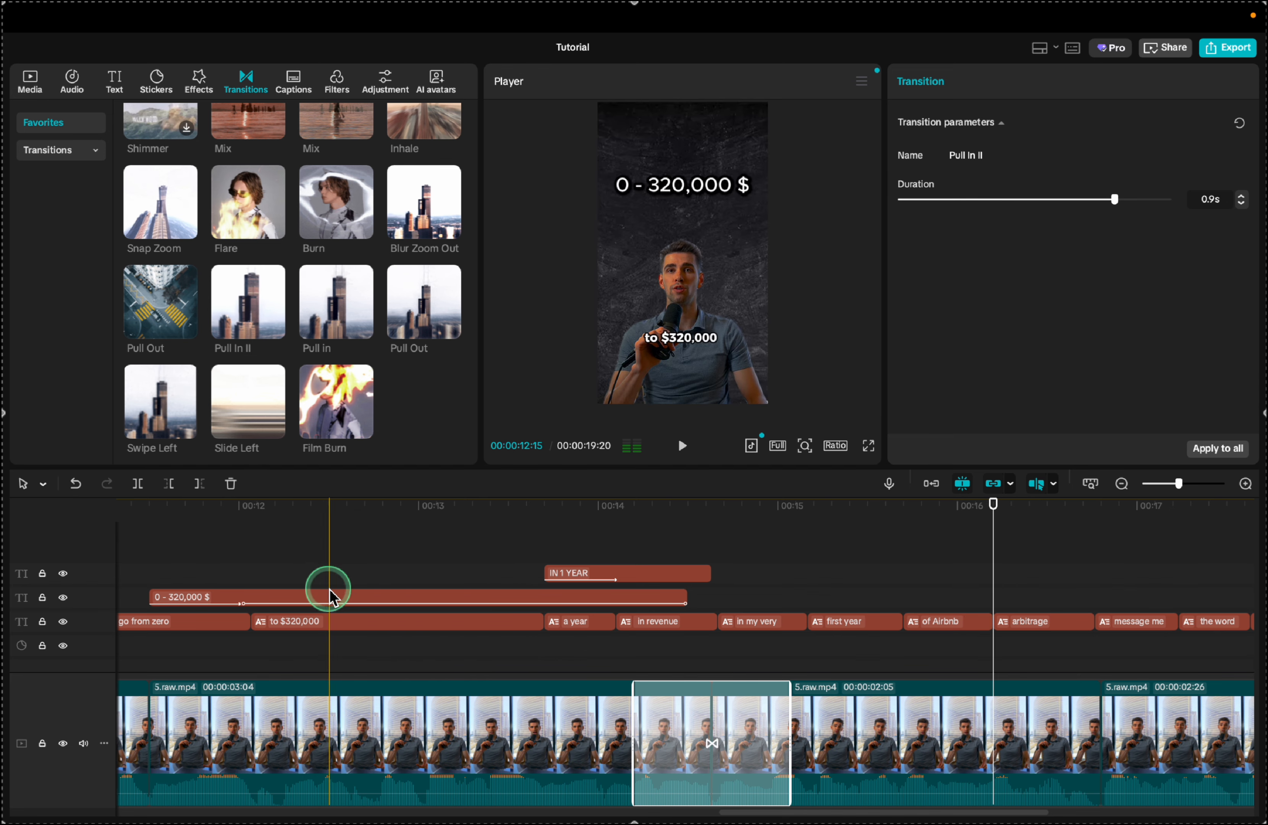
Add the Slide Left transition at the next cut, before the "message me" part, with a 0.6 s duration, and play it back.
{"action": "scroll", "coordinate": [329, 590], "scroll_direction": "left", "scroll_amount": 6}
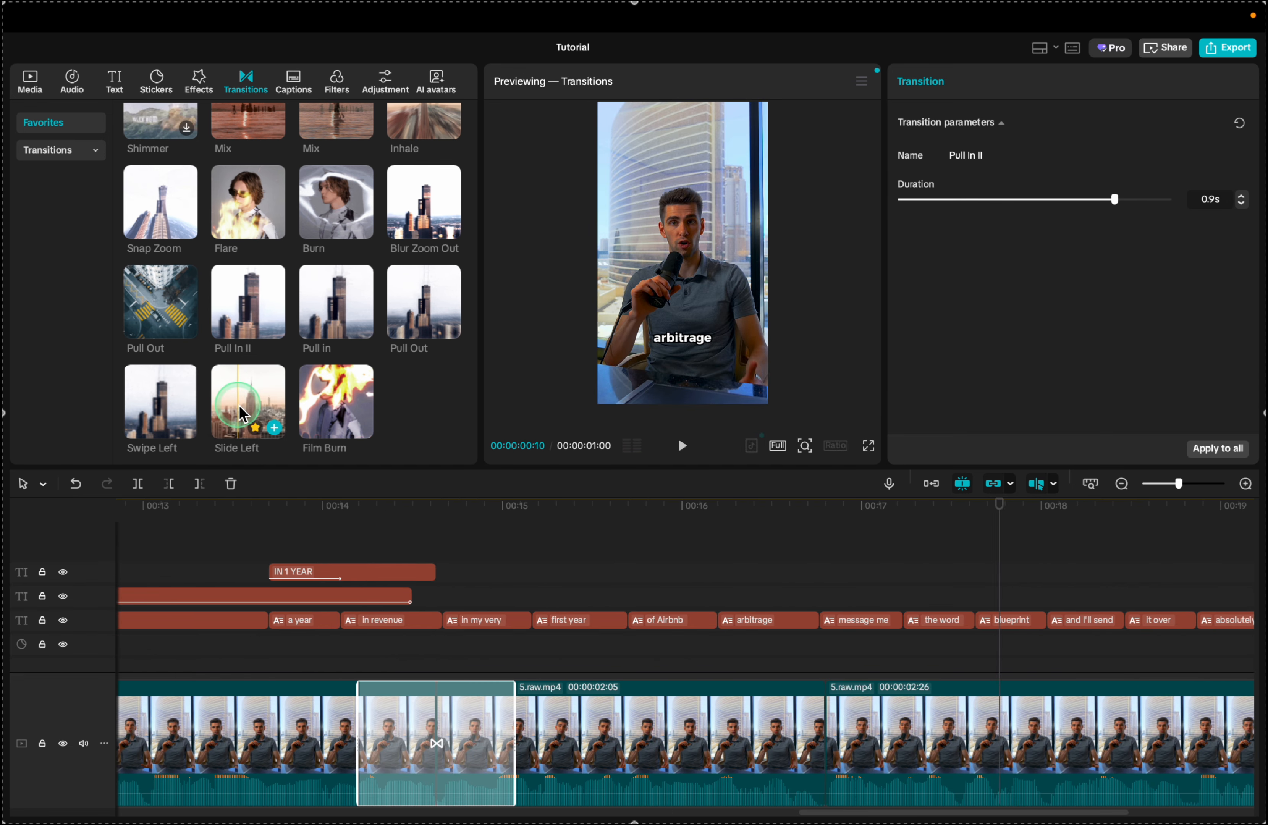
{"action": "left_click_drag", "start_coordinate": [242, 414], "coordinate": [777, 750]}
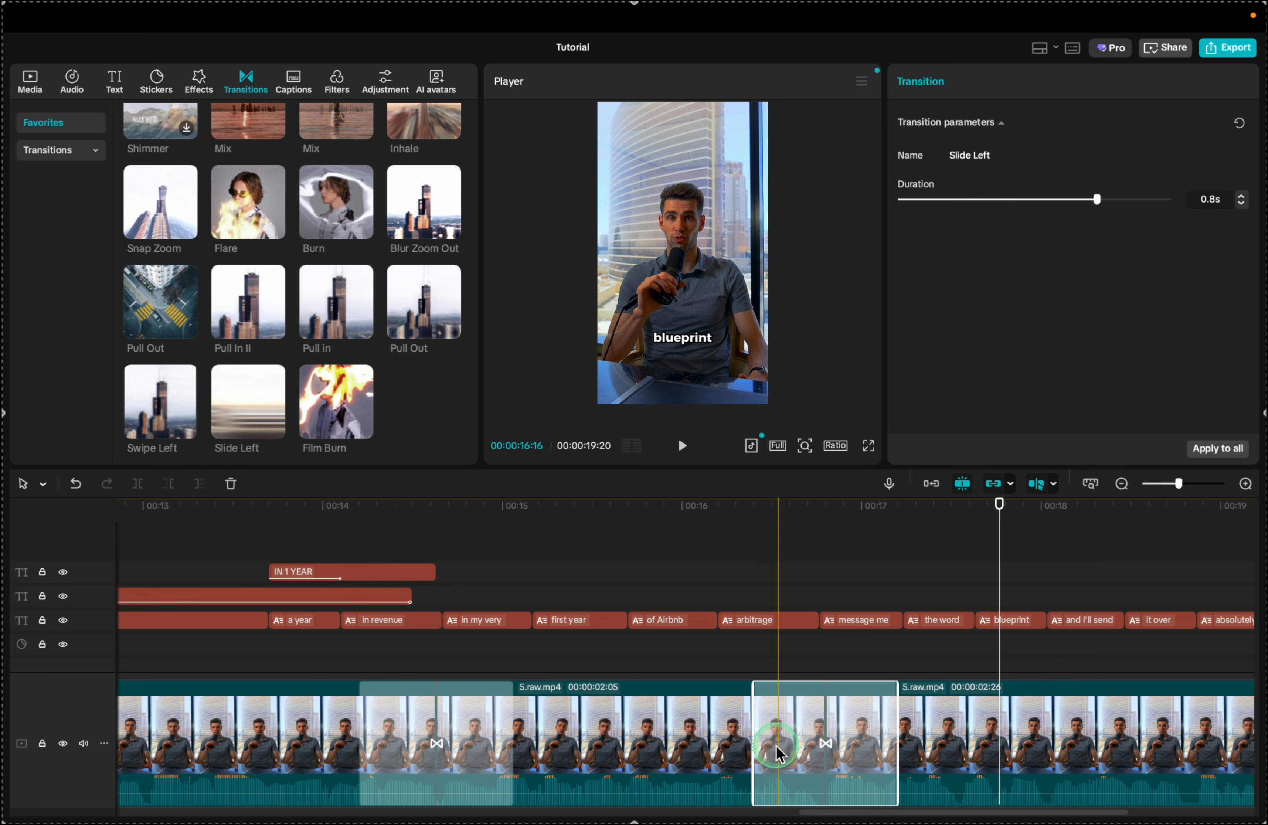
{"action": "key", "text": "space"}
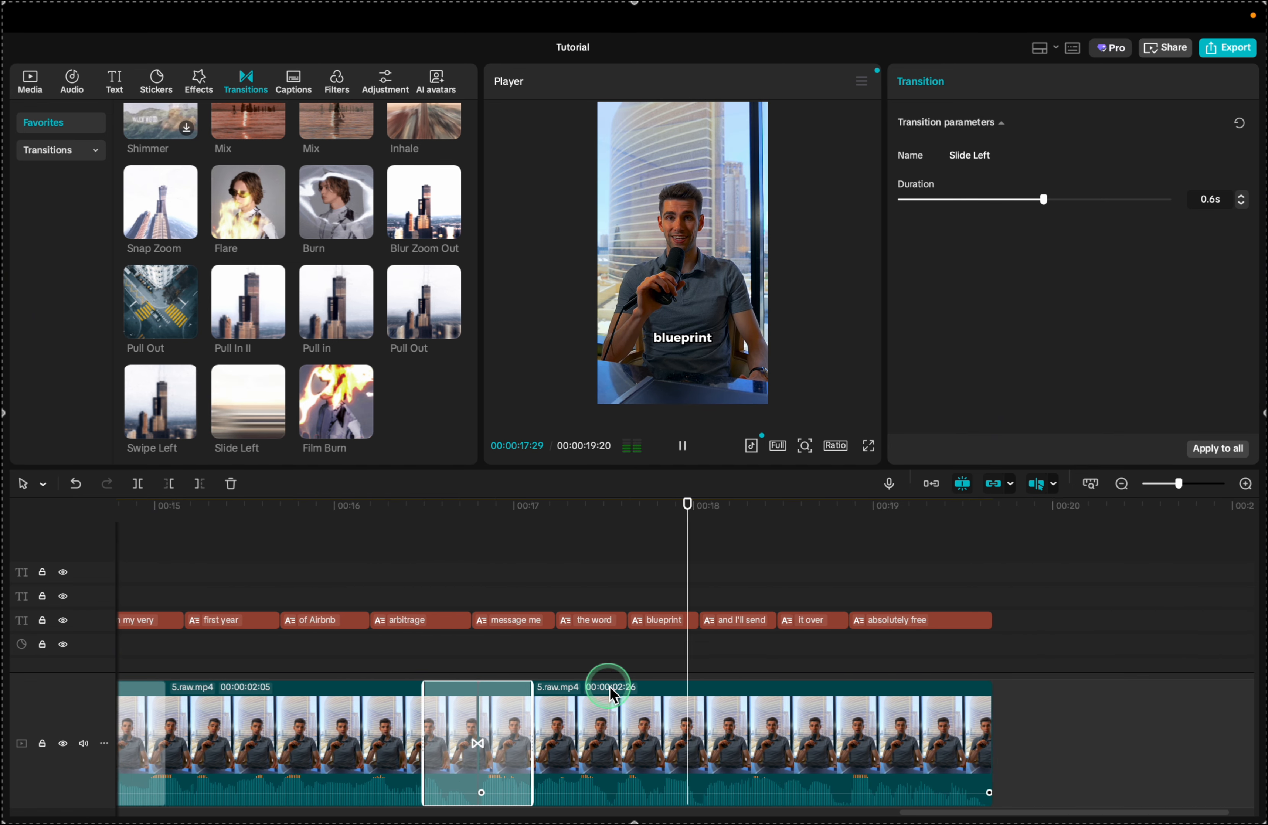
{"action": "key", "text": "space"}
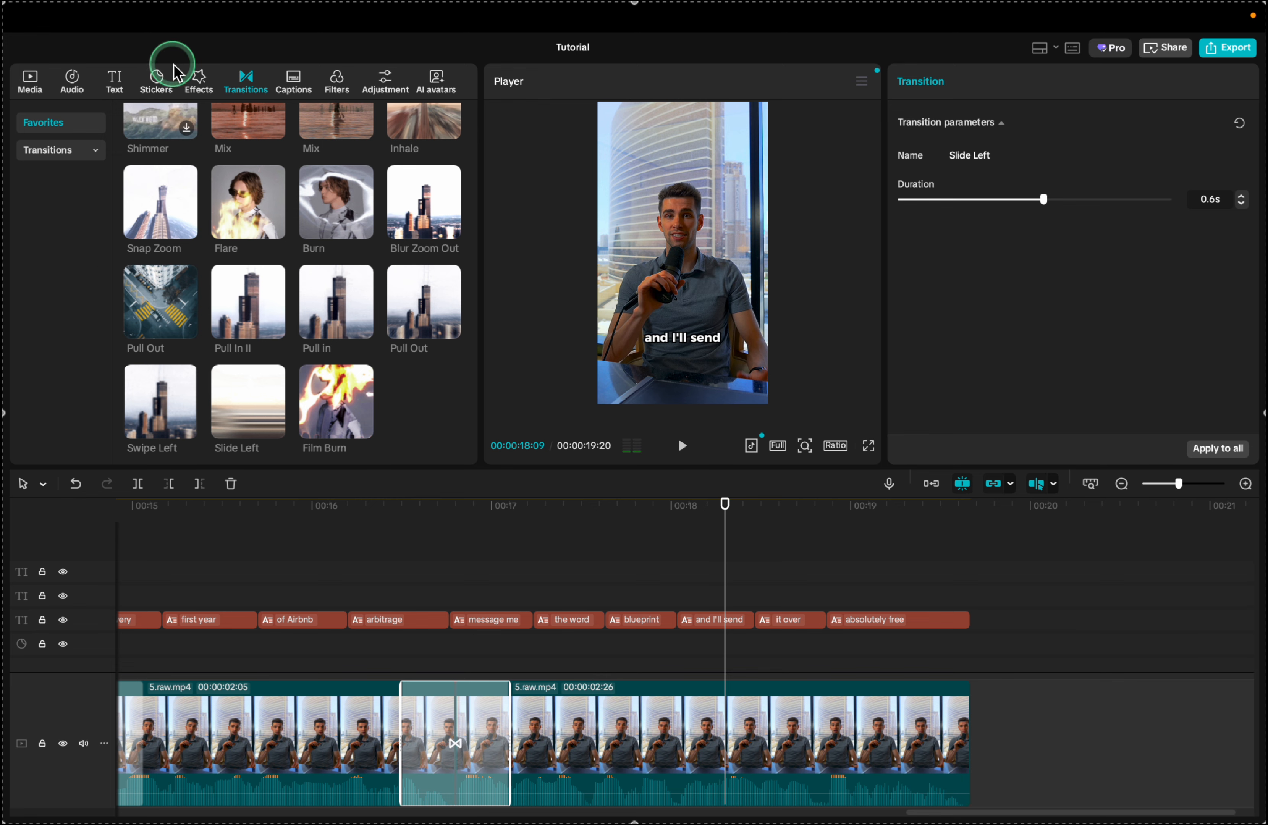
Search the stickers for "arrow" and add the yellow downward arrow to the timeline at the start of the "message me" caption.
{"action": "left_click", "coordinate": [158, 83]}
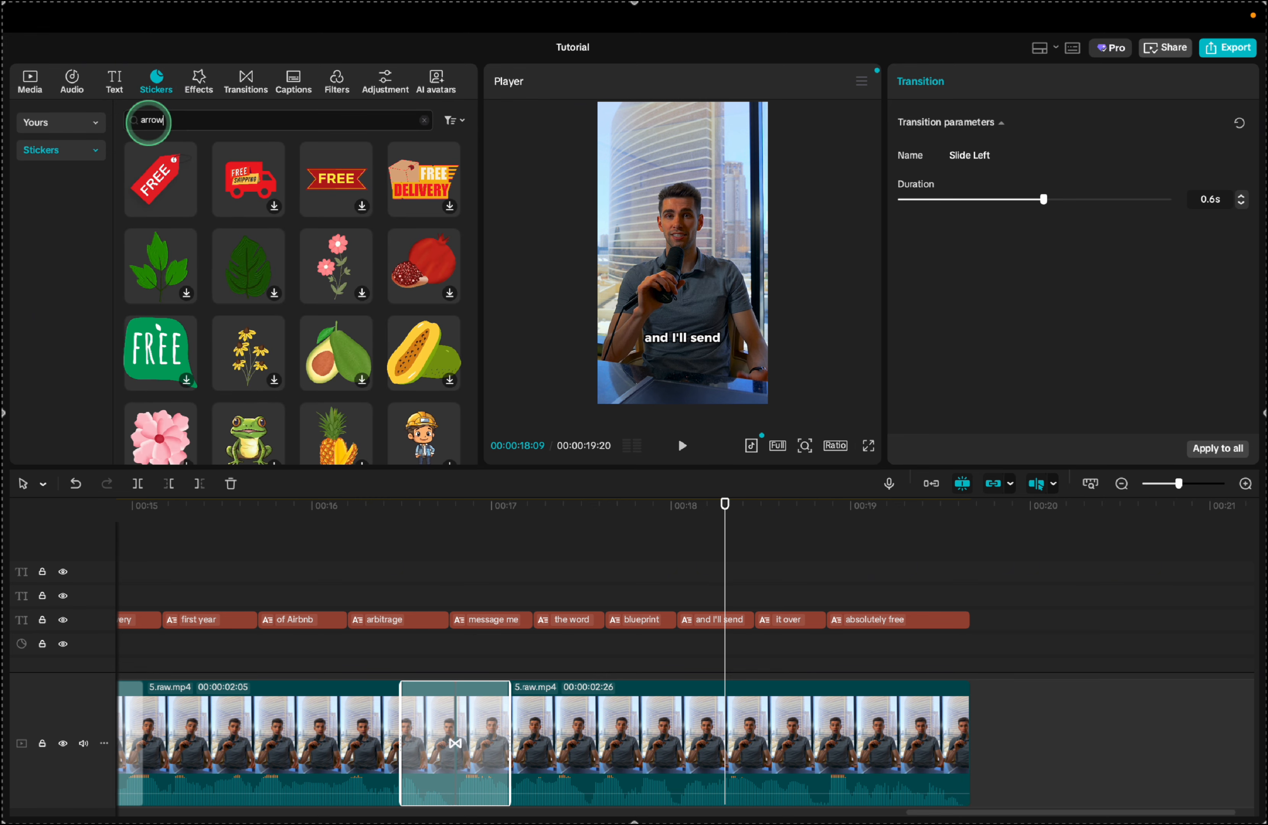
{"action": "key", "text": "Return"}
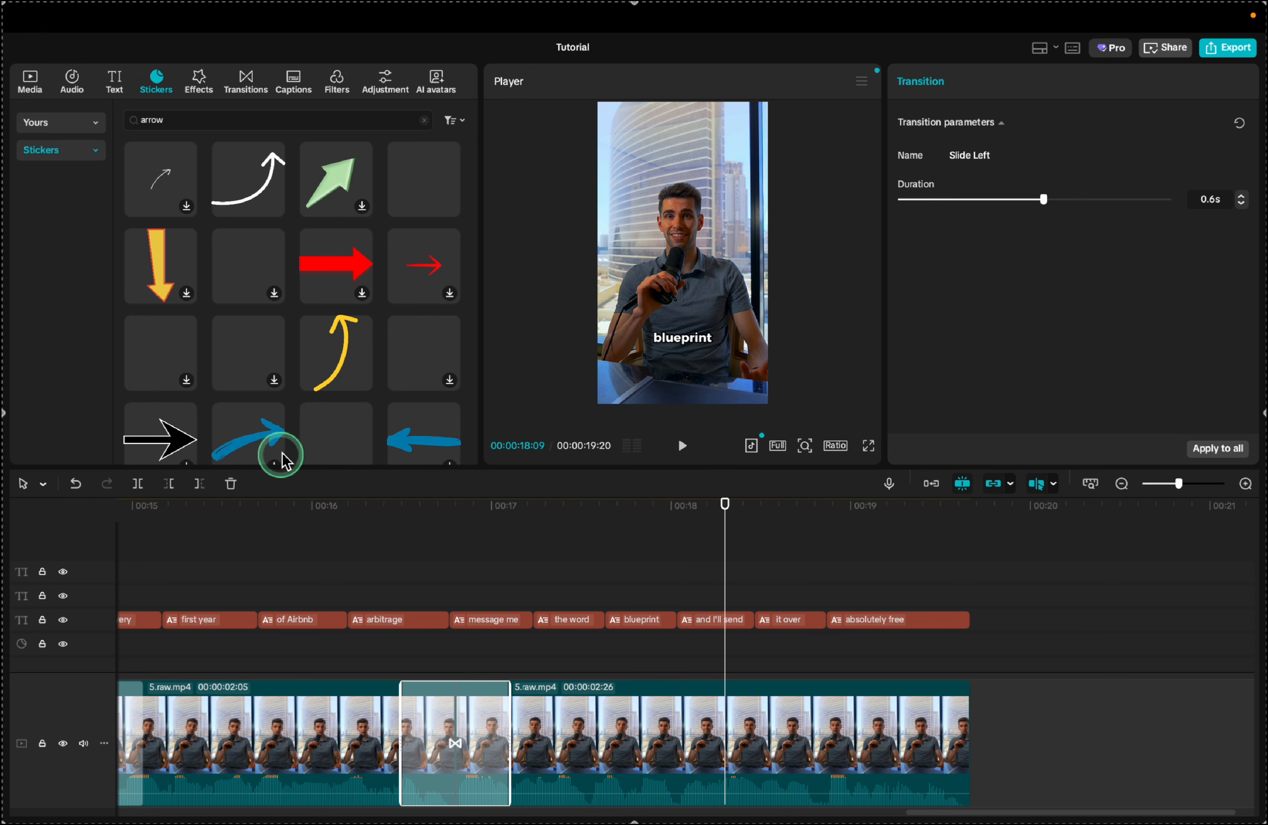
{"action": "scroll", "coordinate": [242, 278], "scroll_direction": "down", "scroll_amount": 5}
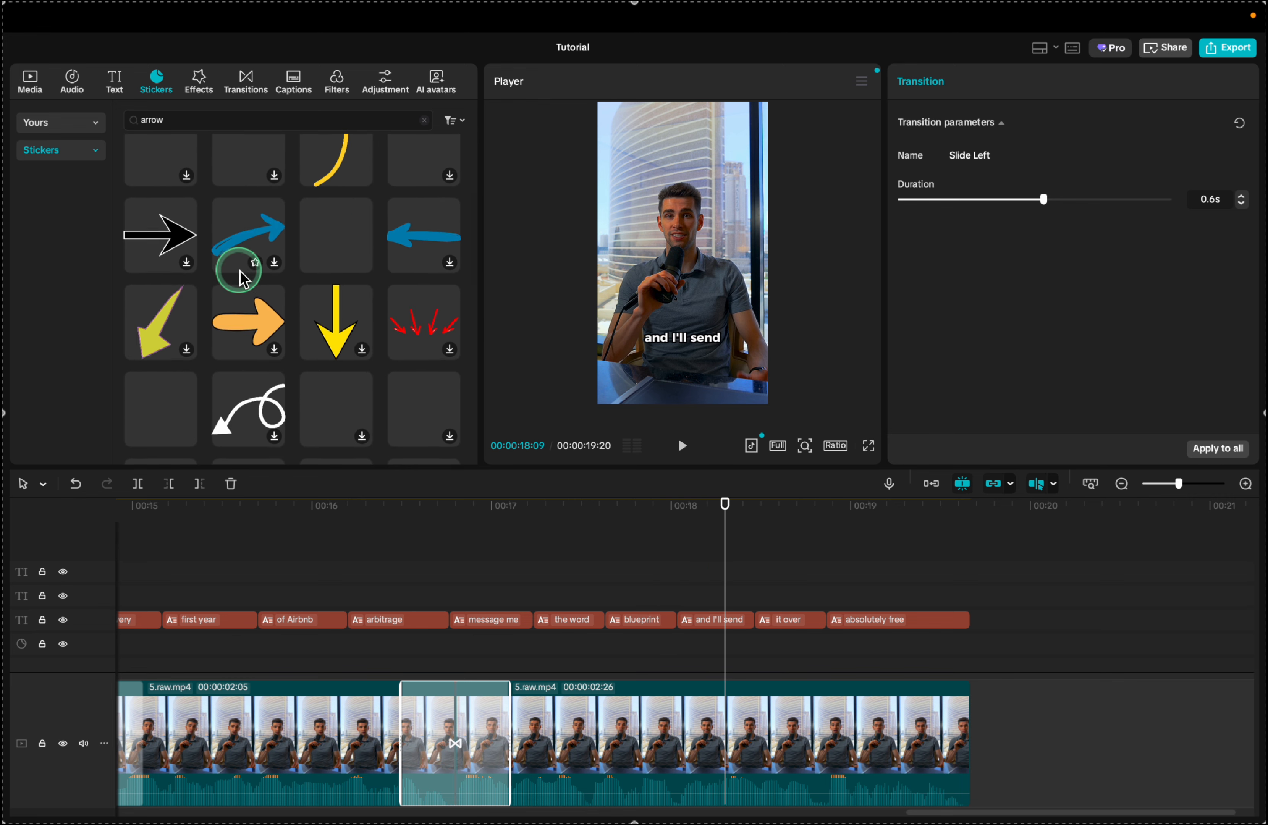
{"action": "left_click", "coordinate": [335, 201]}
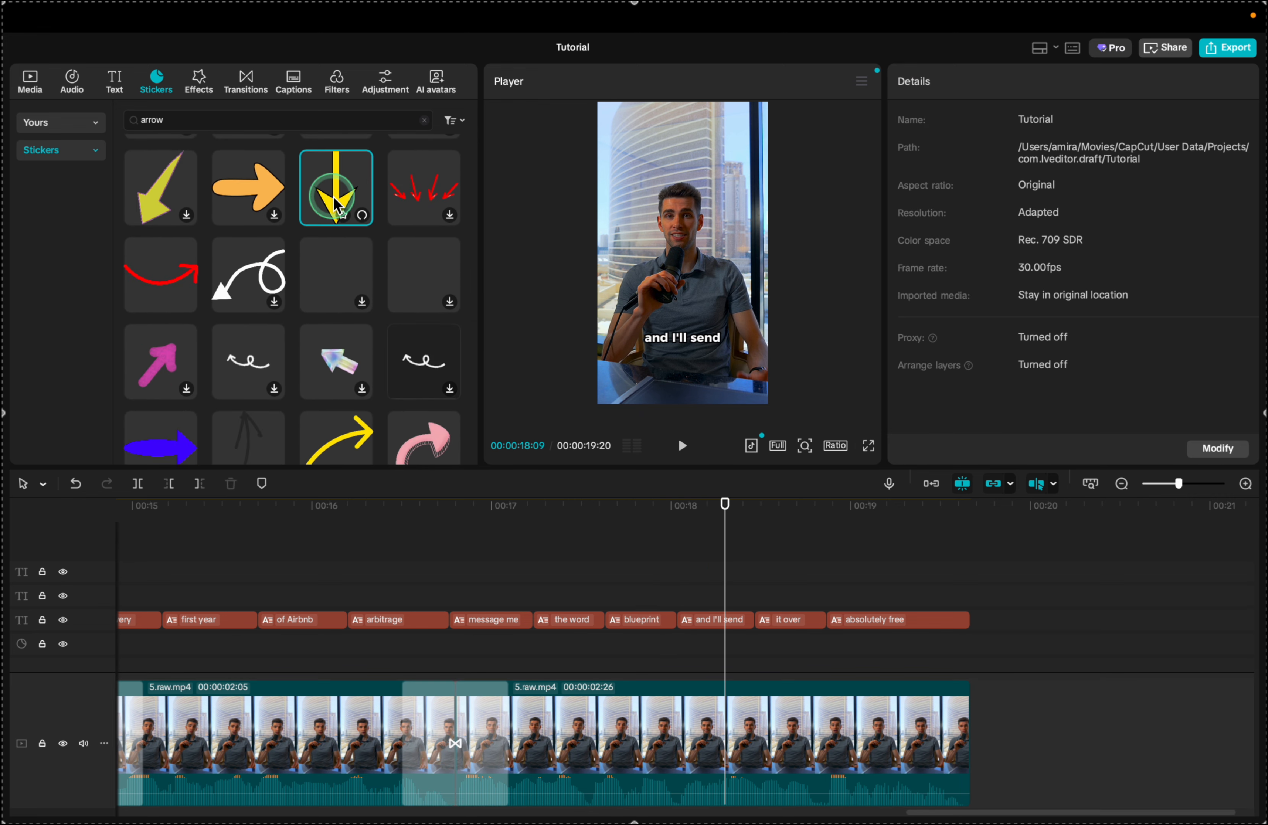
{"action": "left_click_drag", "start_coordinate": [327, 196], "coordinate": [462, 578]}
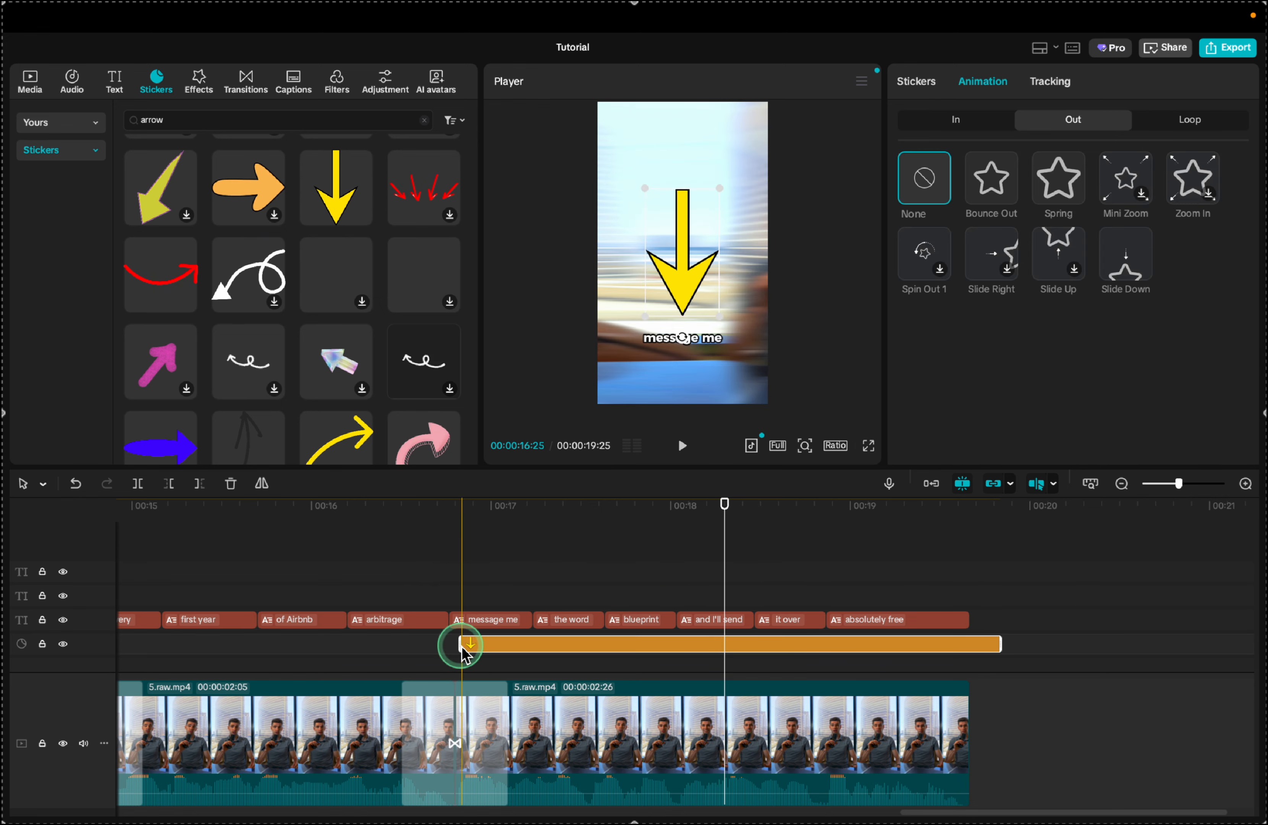
Shrink the arrow sticker, place it below the caption's end near the frame's lower right, and rotate it to about -139° so it points up-right.
{"action": "left_click", "coordinate": [686, 342]}
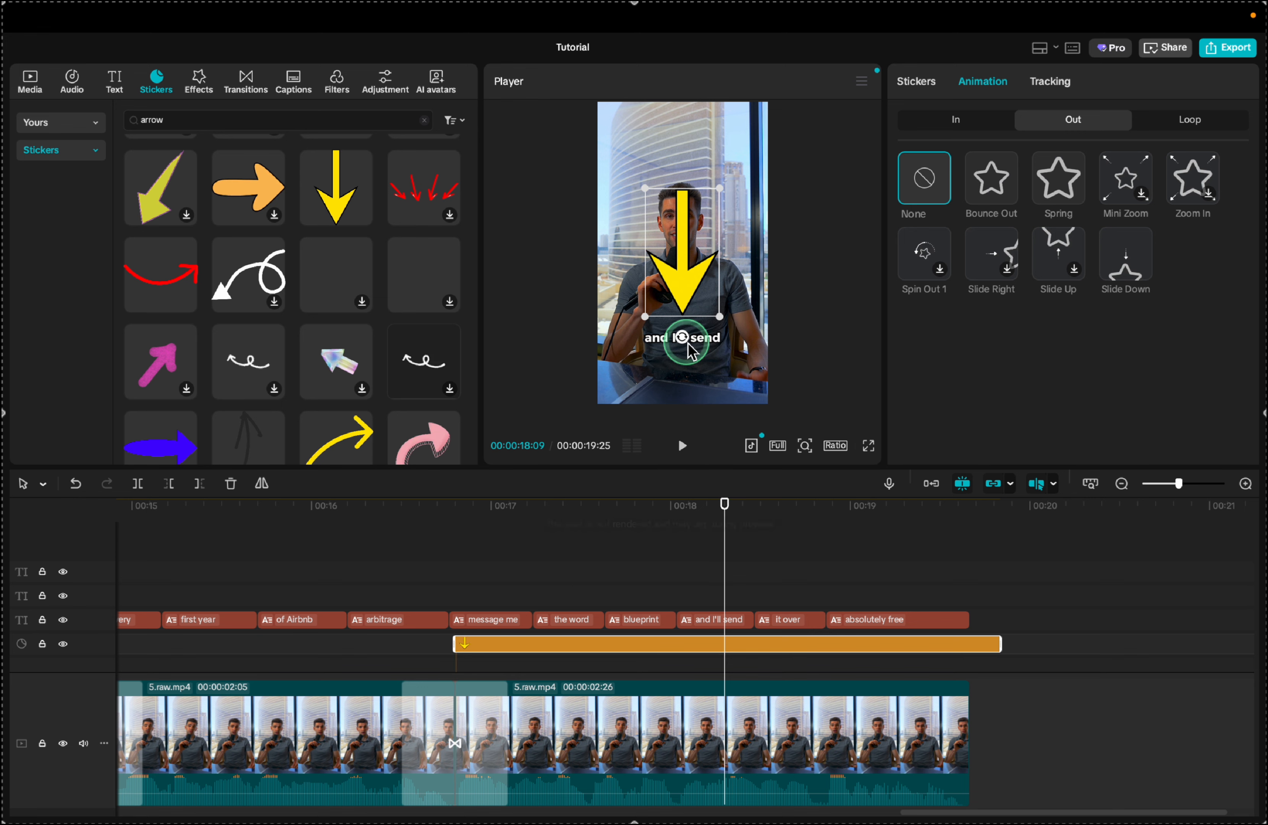
{"action": "left_click_drag", "start_coordinate": [686, 341], "coordinate": [741, 315]}
{"action": "left_click_drag", "start_coordinate": [616, 241], "coordinate": [715, 322]}
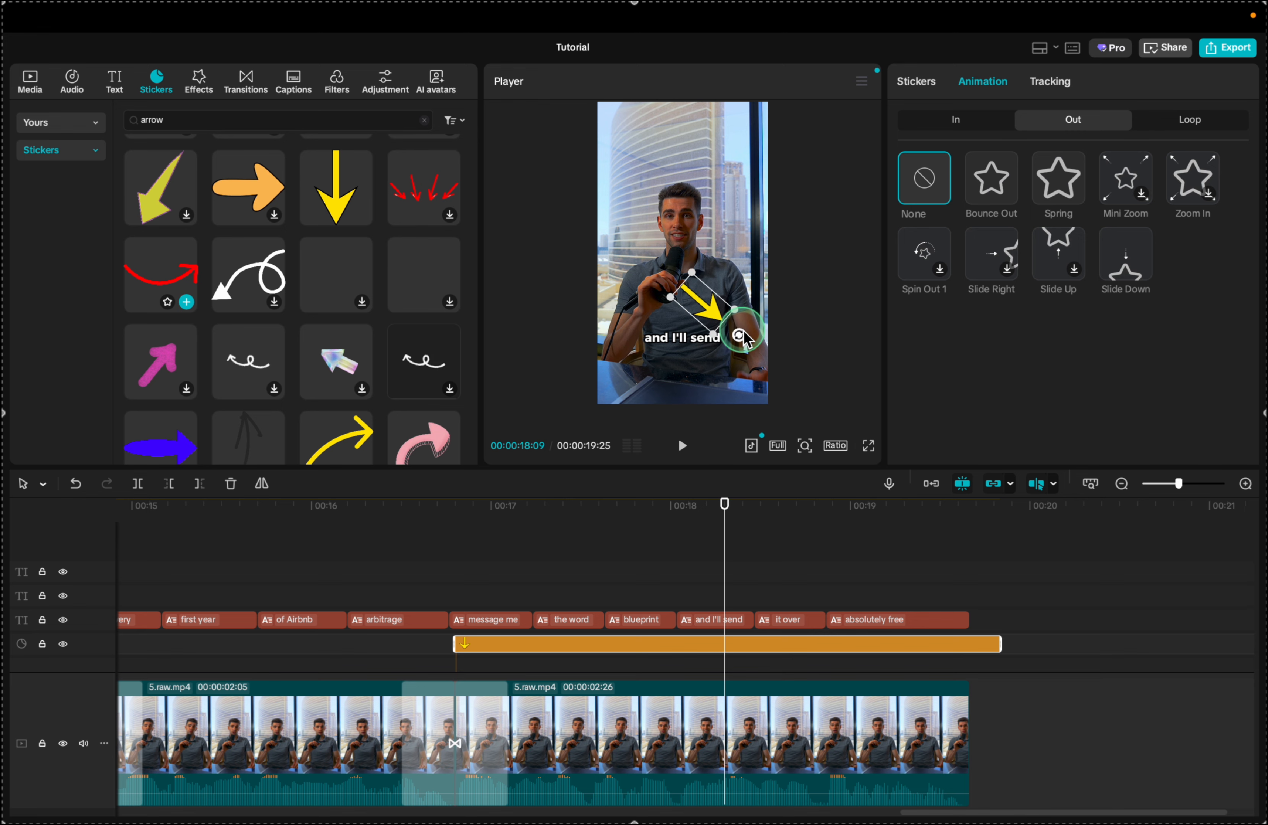
{"action": "left_click_drag", "start_coordinate": [744, 301], "coordinate": [718, 366]}
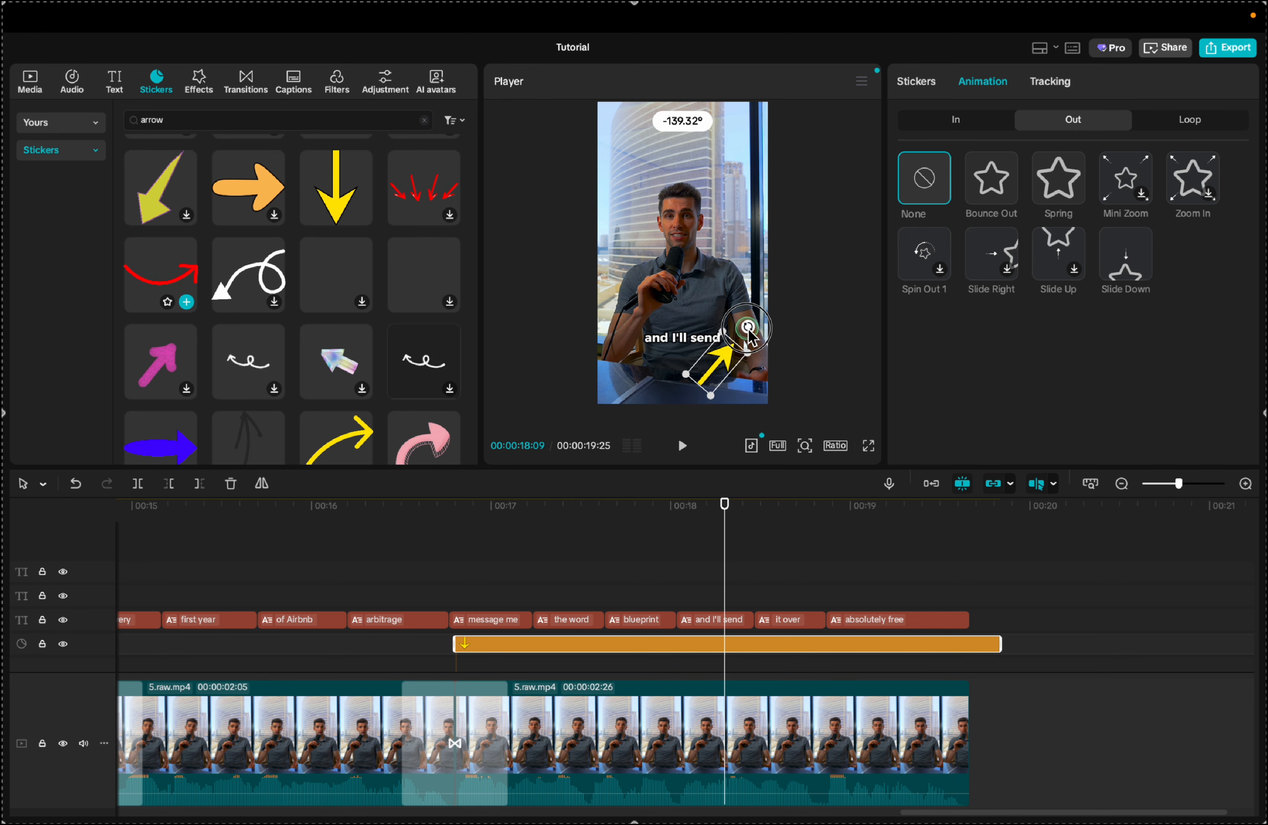
Play back the arrow section and trim the arrow sticker's end to 00:00:18:20, during the "it over" caption.
{"action": "left_click", "coordinate": [430, 571]}
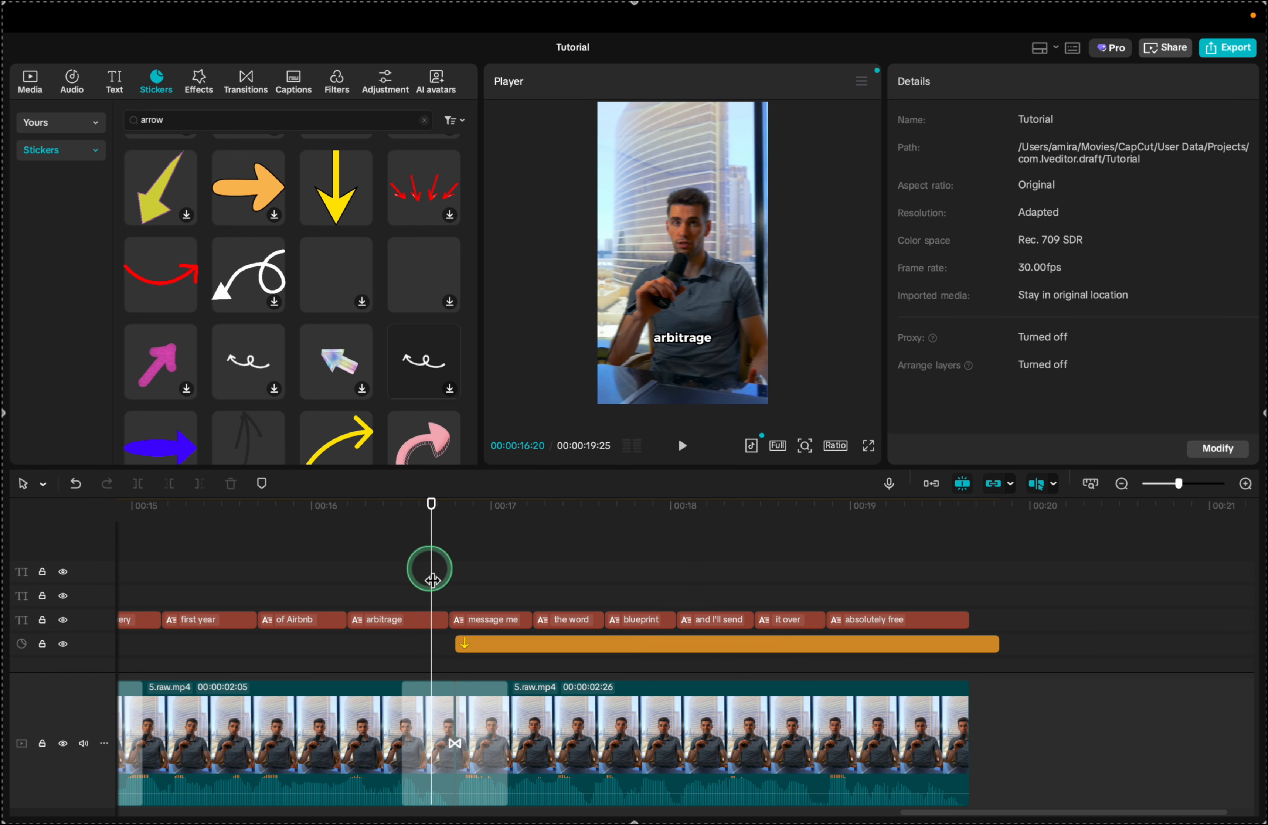
{"action": "key", "text": "space"}
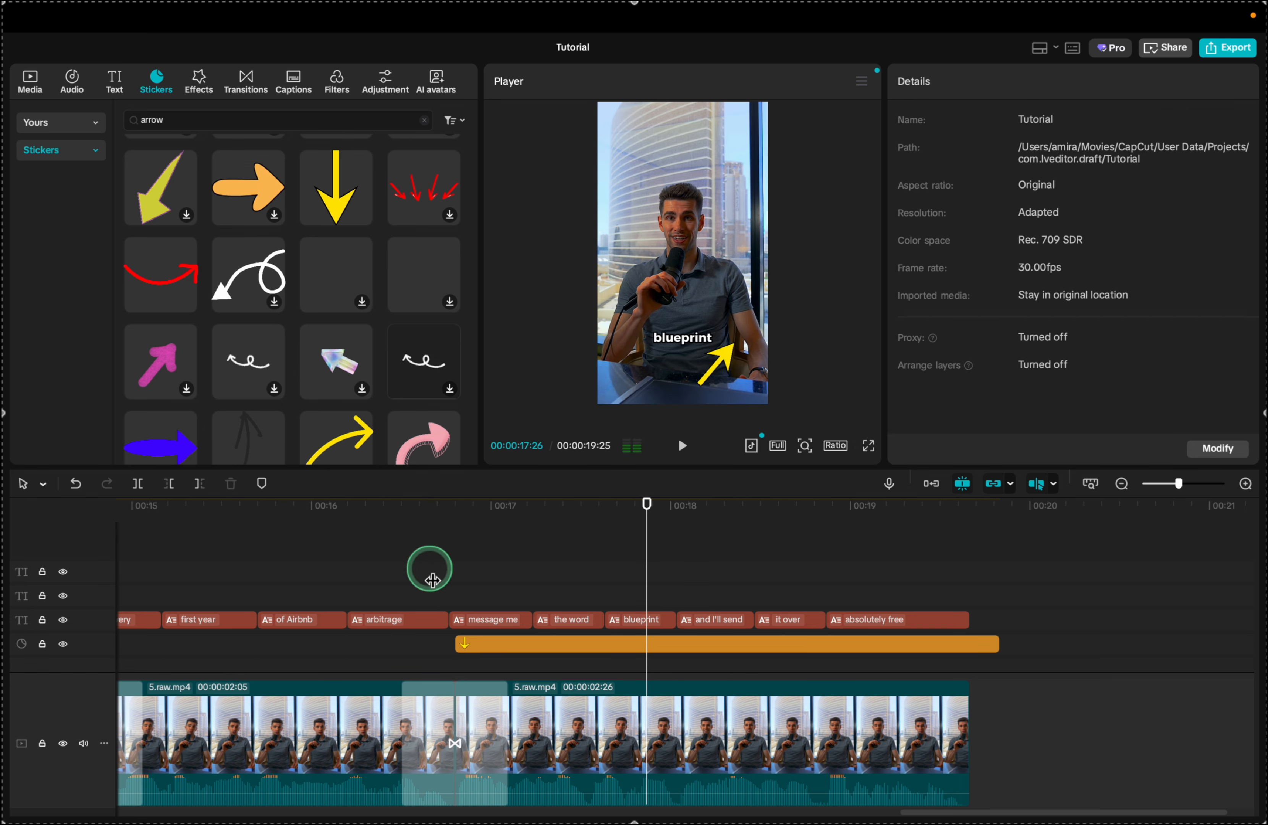
{"action": "key", "text": "space"}
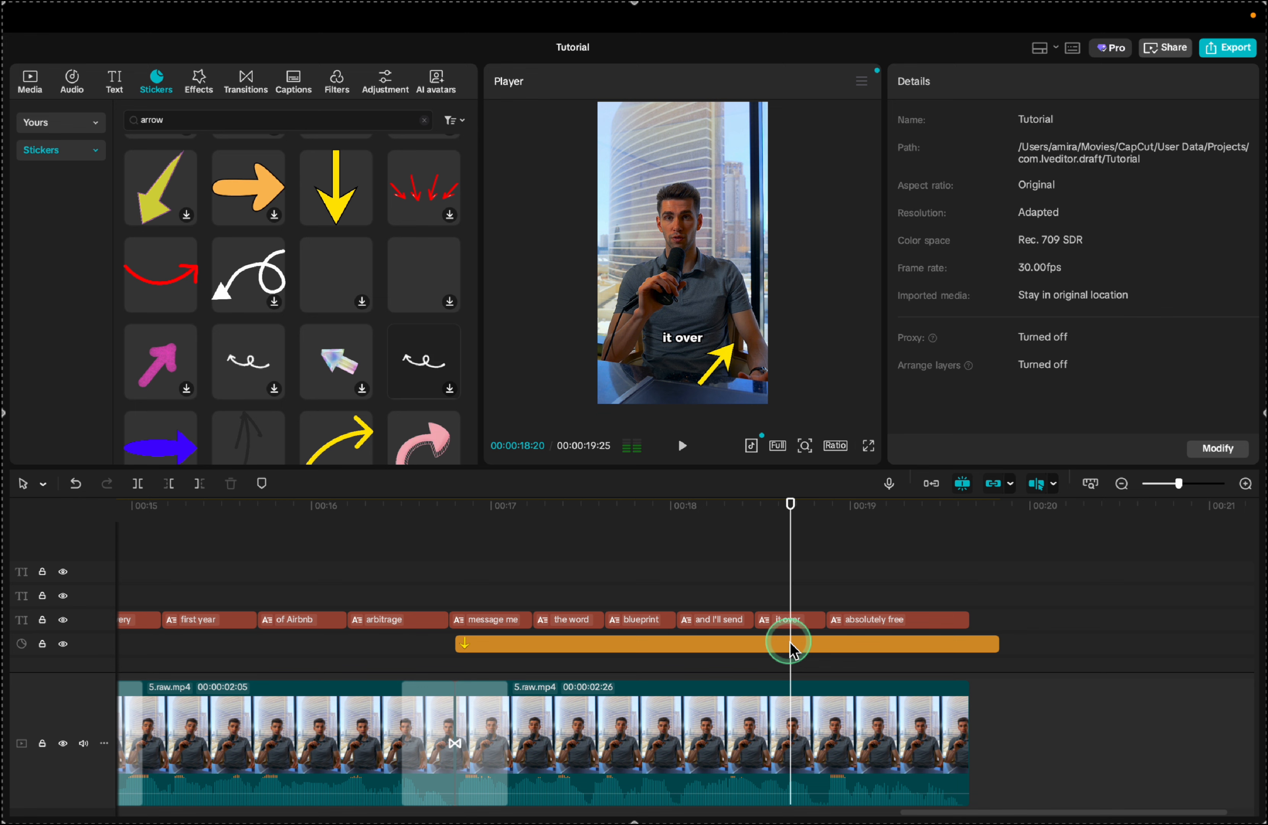
{"action": "left_click", "coordinate": [789, 645]}
{"action": "key", "text": "w"}
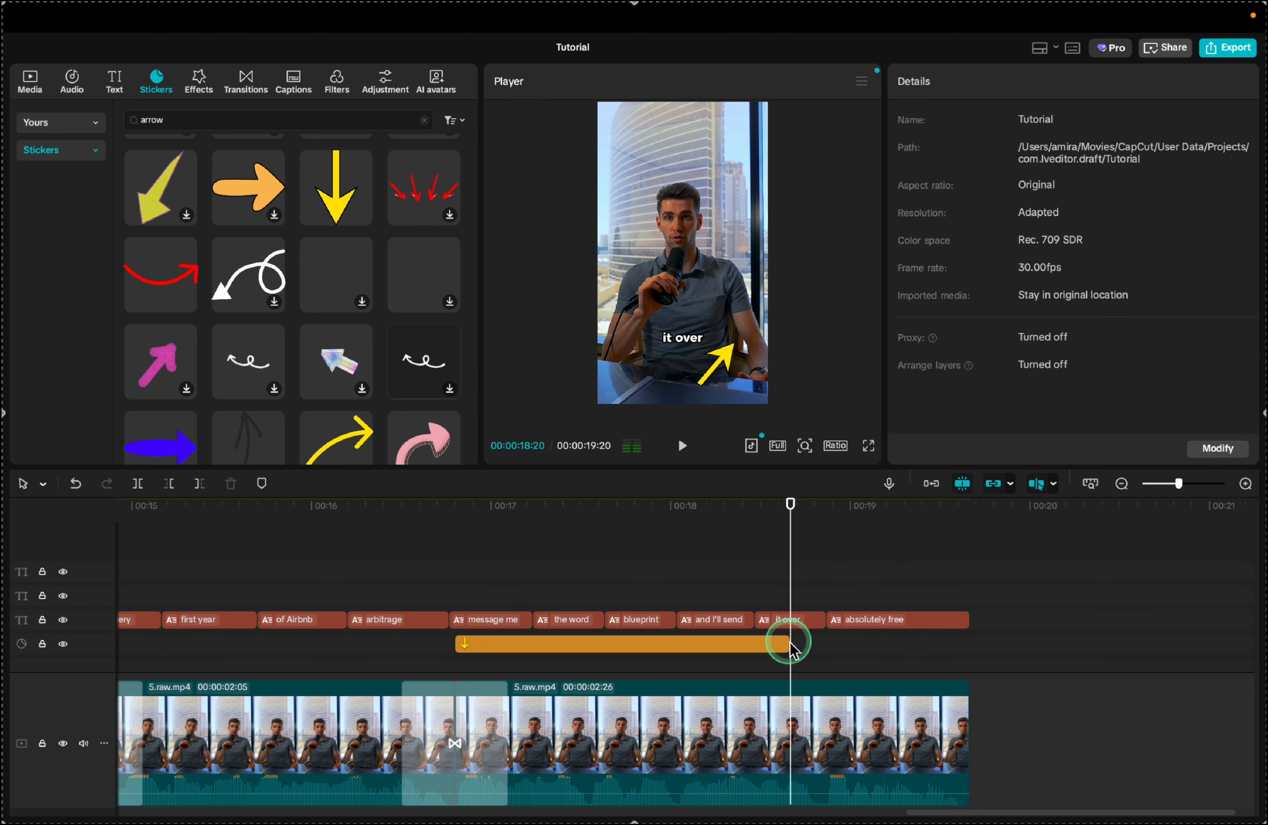
Apply the Jiggle loop animation to the arrow sticker.
{"action": "left_click", "coordinate": [667, 650]}
{"action": "left_click", "coordinate": [1054, 81]}
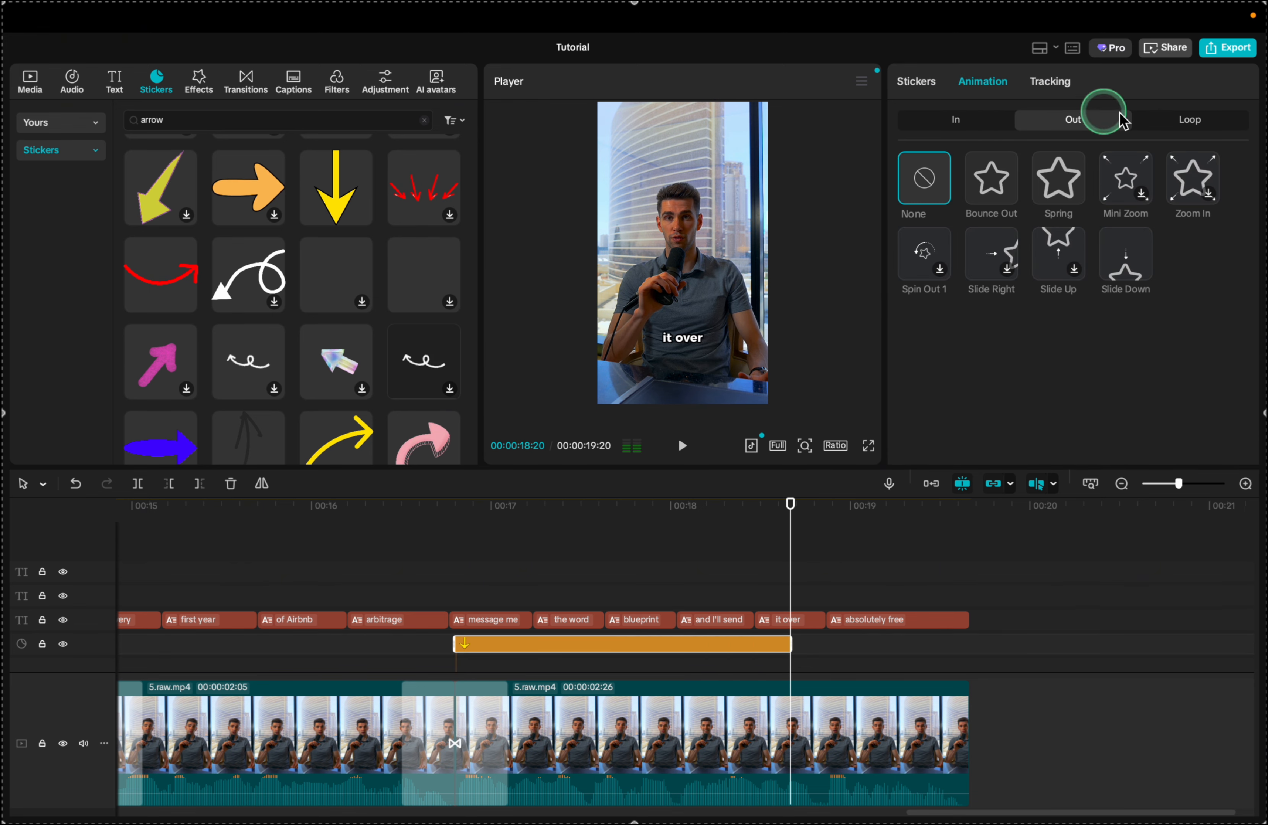
{"action": "left_click", "coordinate": [1205, 118]}
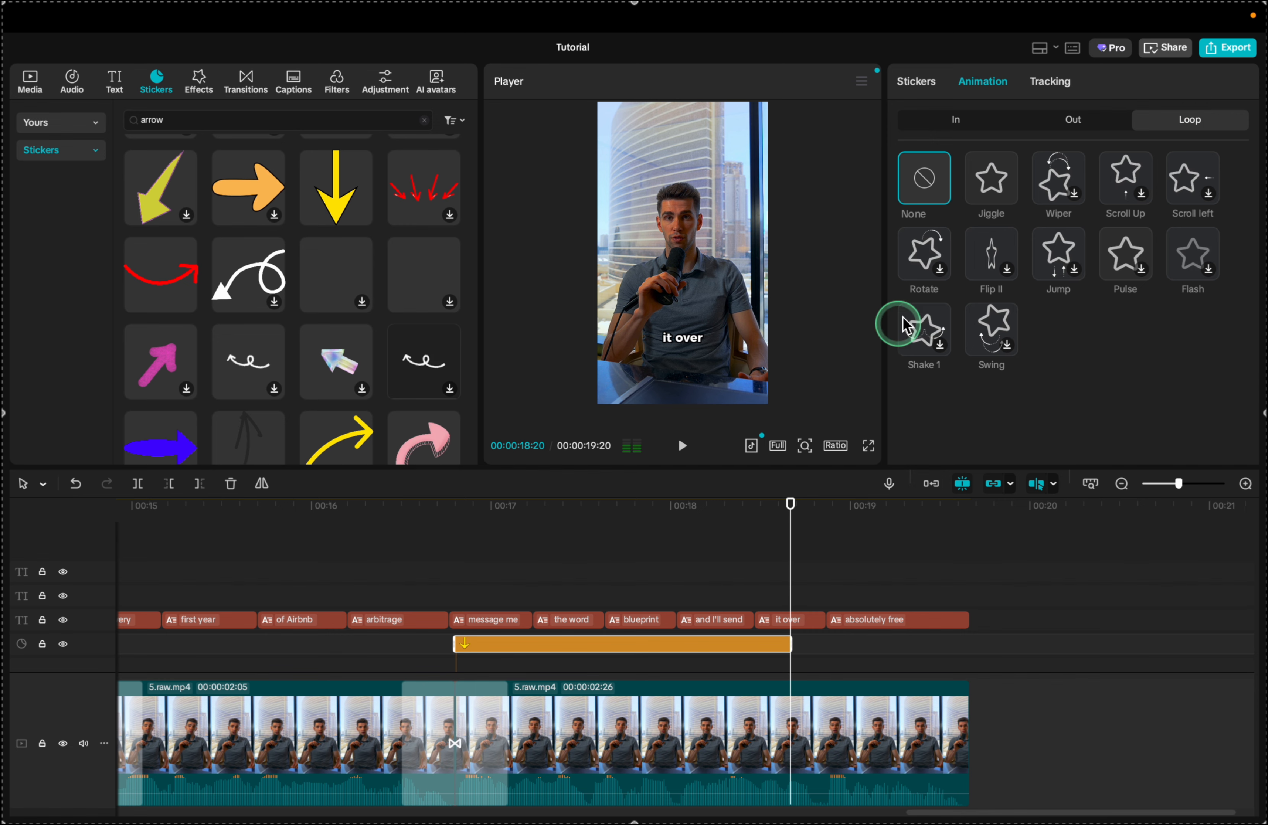
{"action": "left_click", "coordinate": [999, 219]}
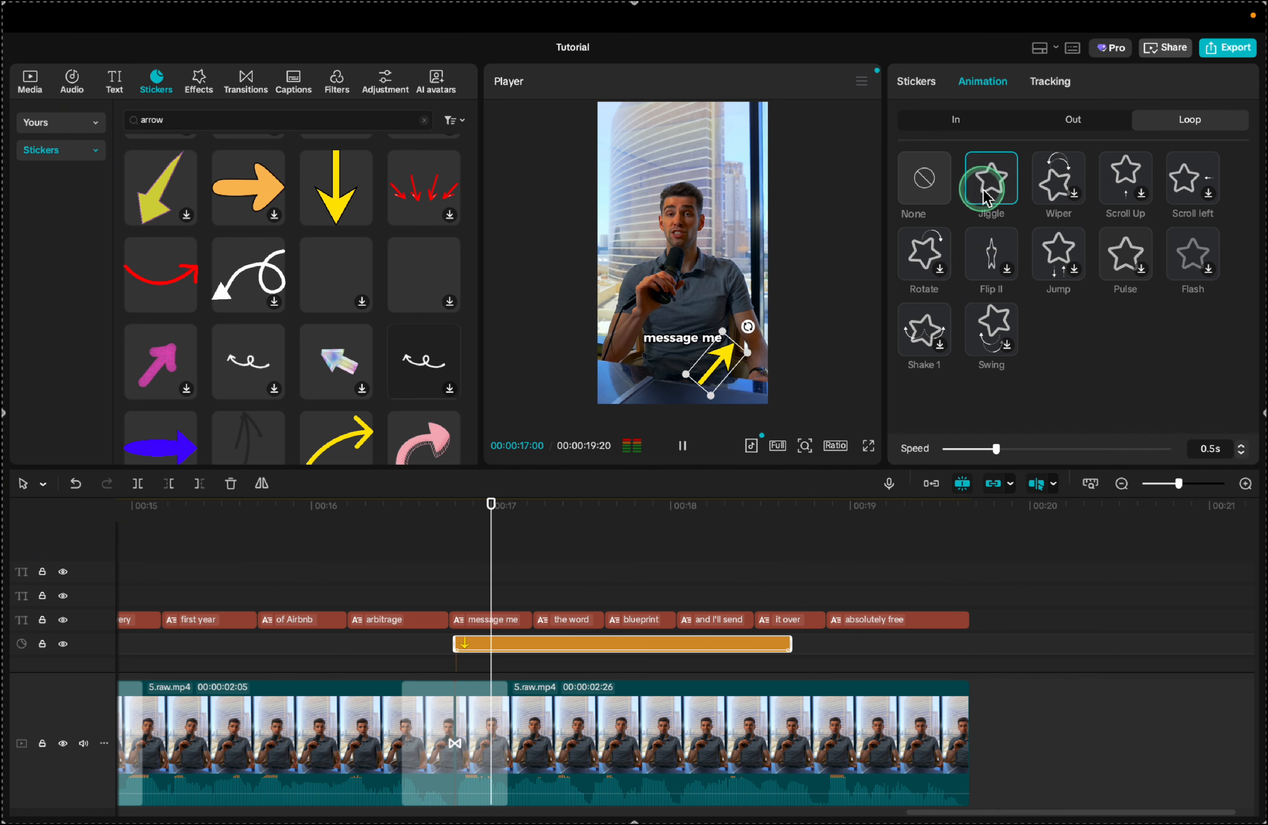
Add the Bounce In entrance animation to the arrow sticker, keep the Jiggle loop at 0.5 s, and play back the section.
{"action": "left_click", "coordinate": [955, 120]}
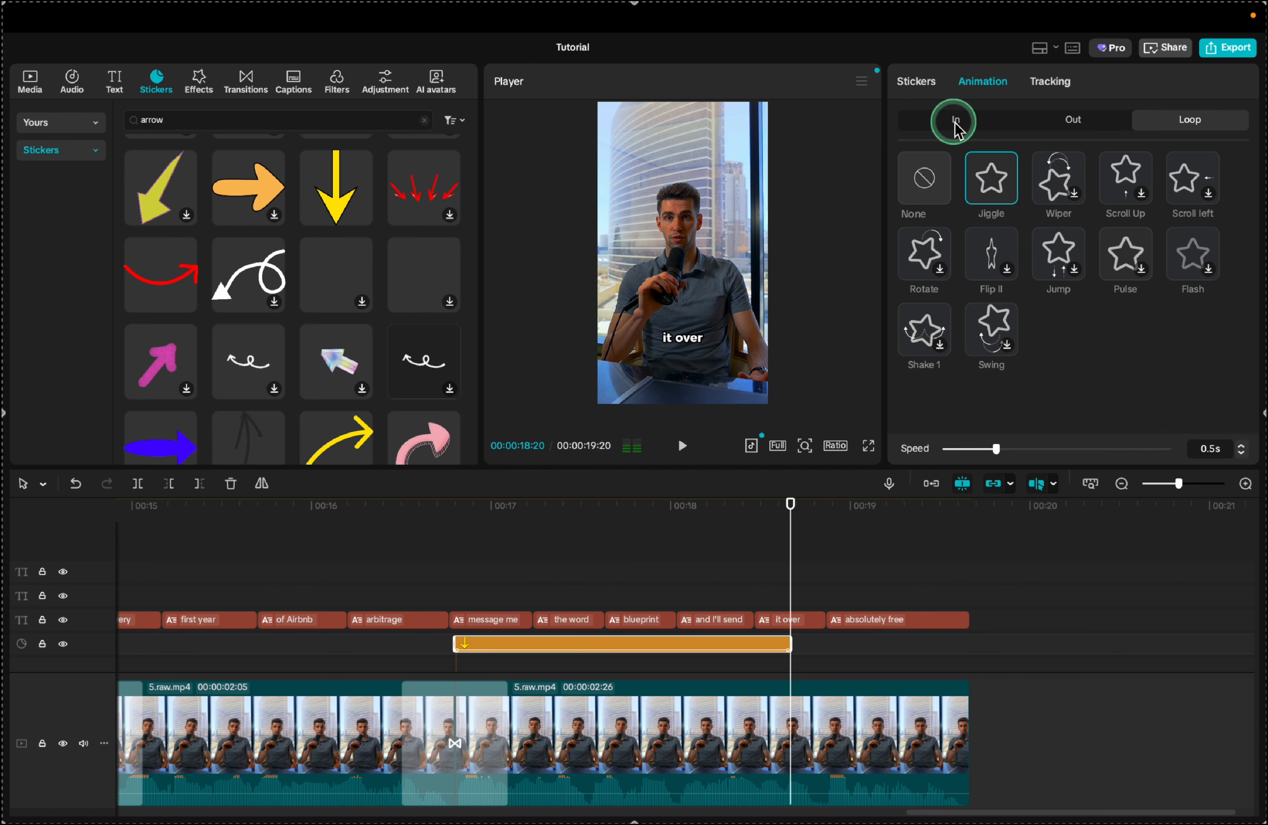
{"action": "left_click", "coordinate": [987, 187]}
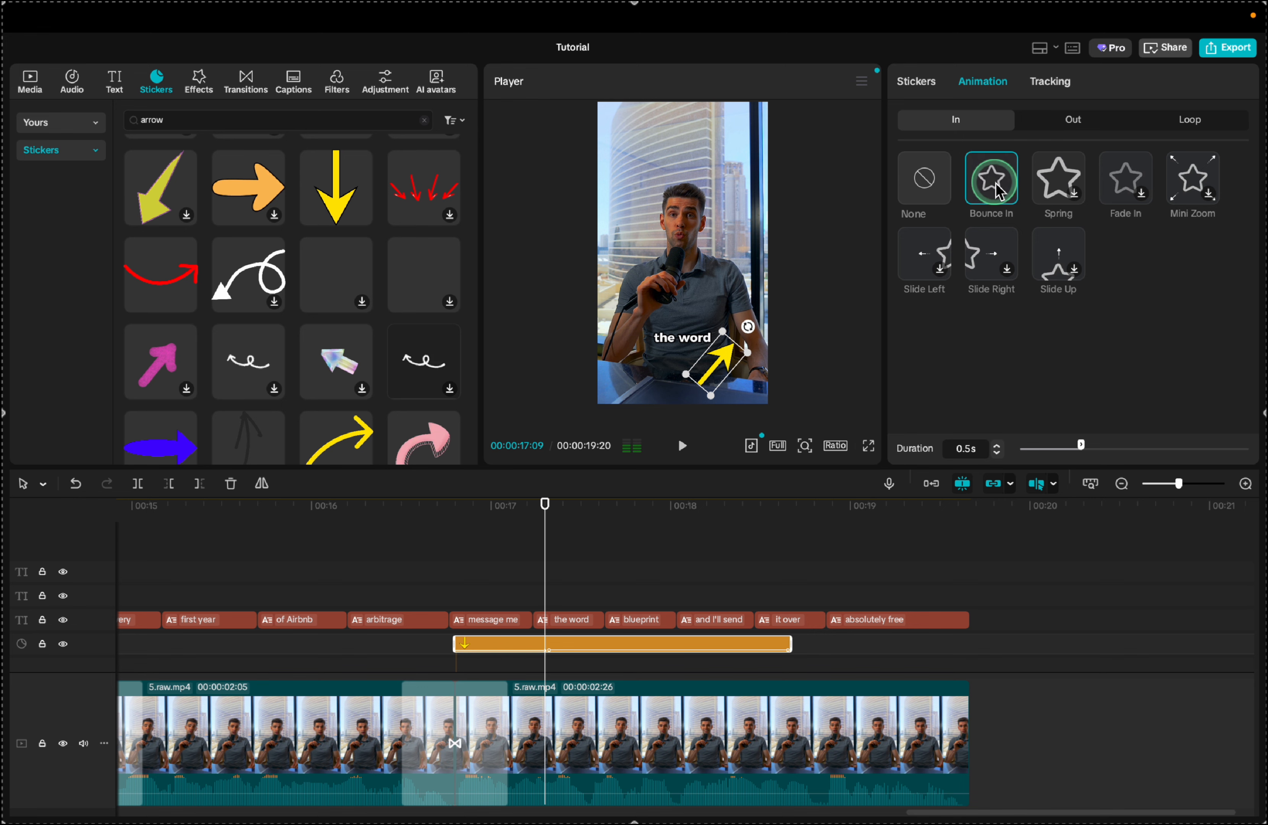
{"action": "left_click", "coordinate": [1186, 120]}
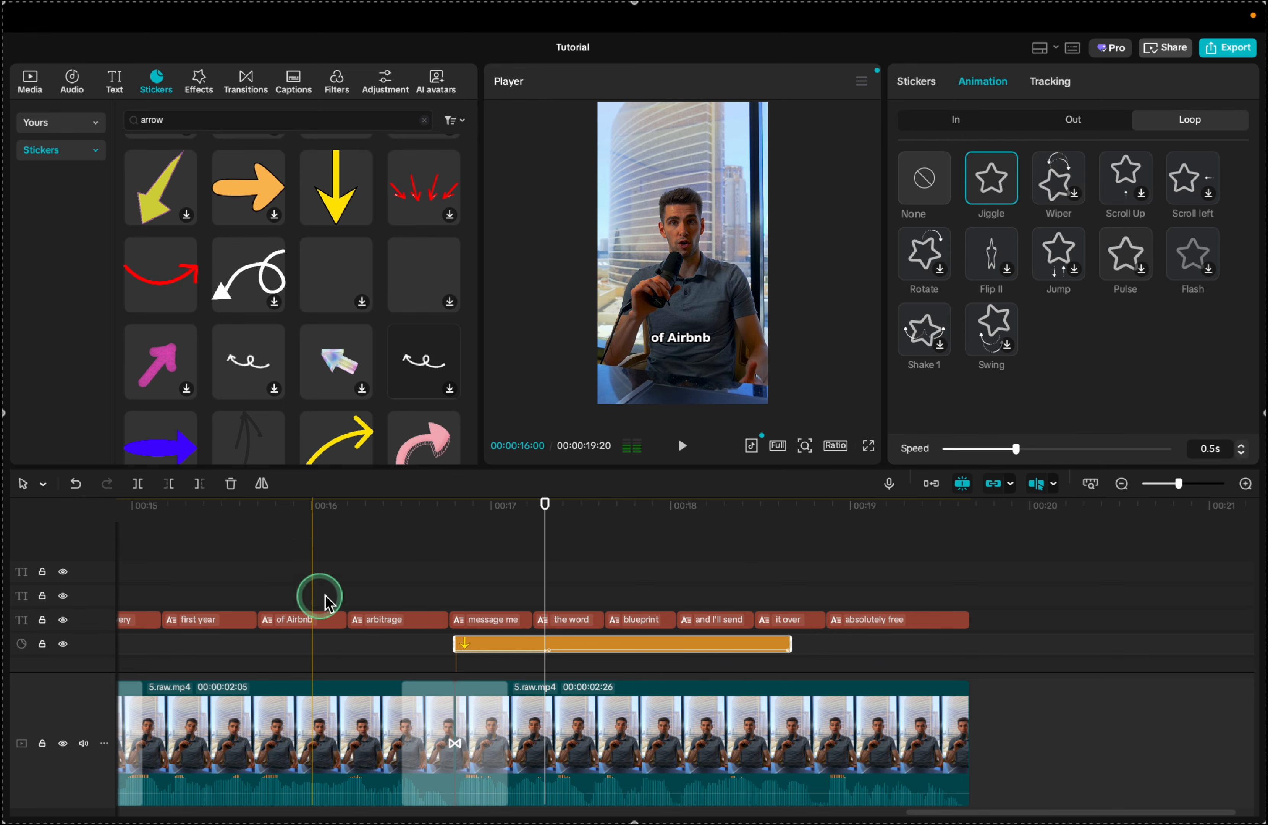
{"action": "left_click", "coordinate": [402, 557]}
{"action": "key", "text": "space"}
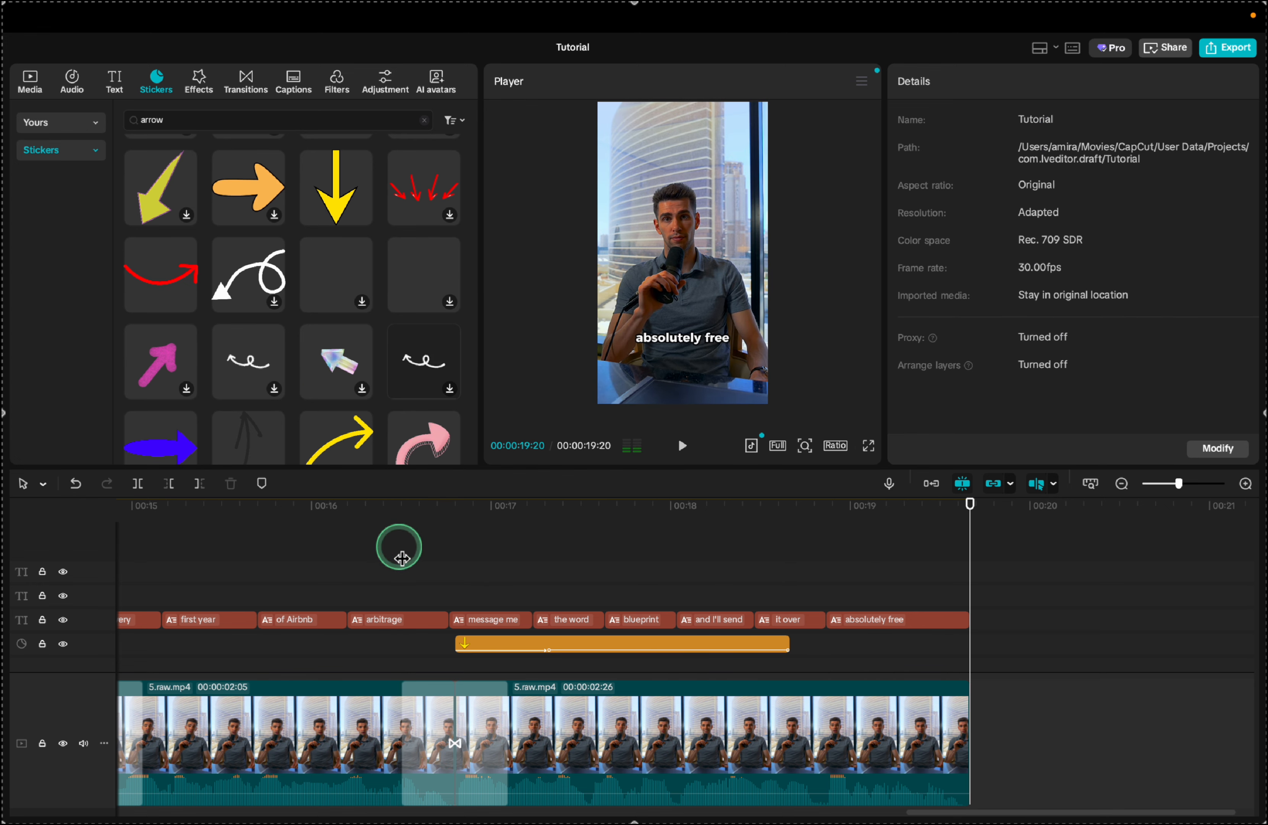
Increase the font size of only the word "free" in the "absolutely free" caption to 19.
{"action": "left_click", "coordinate": [878, 622]}
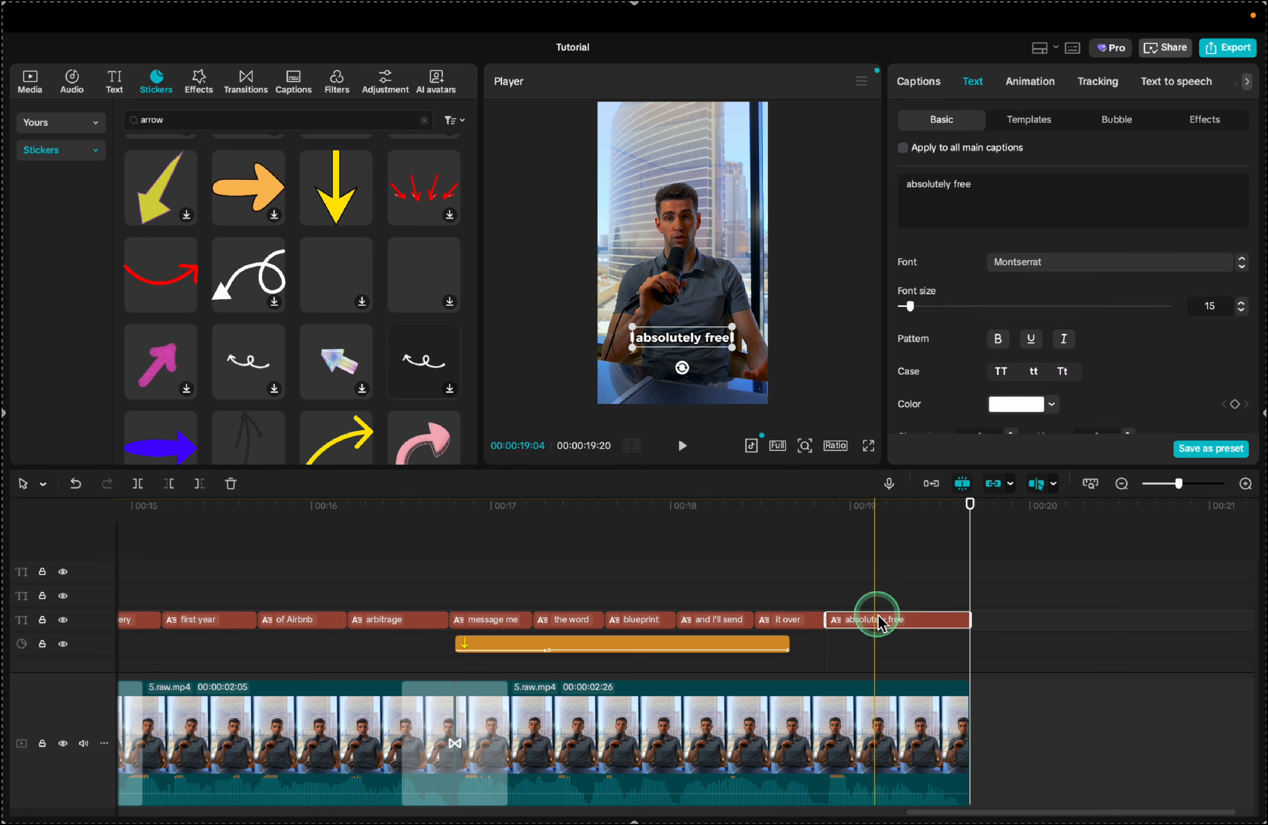
{"action": "double_click", "coordinate": [990, 231]}
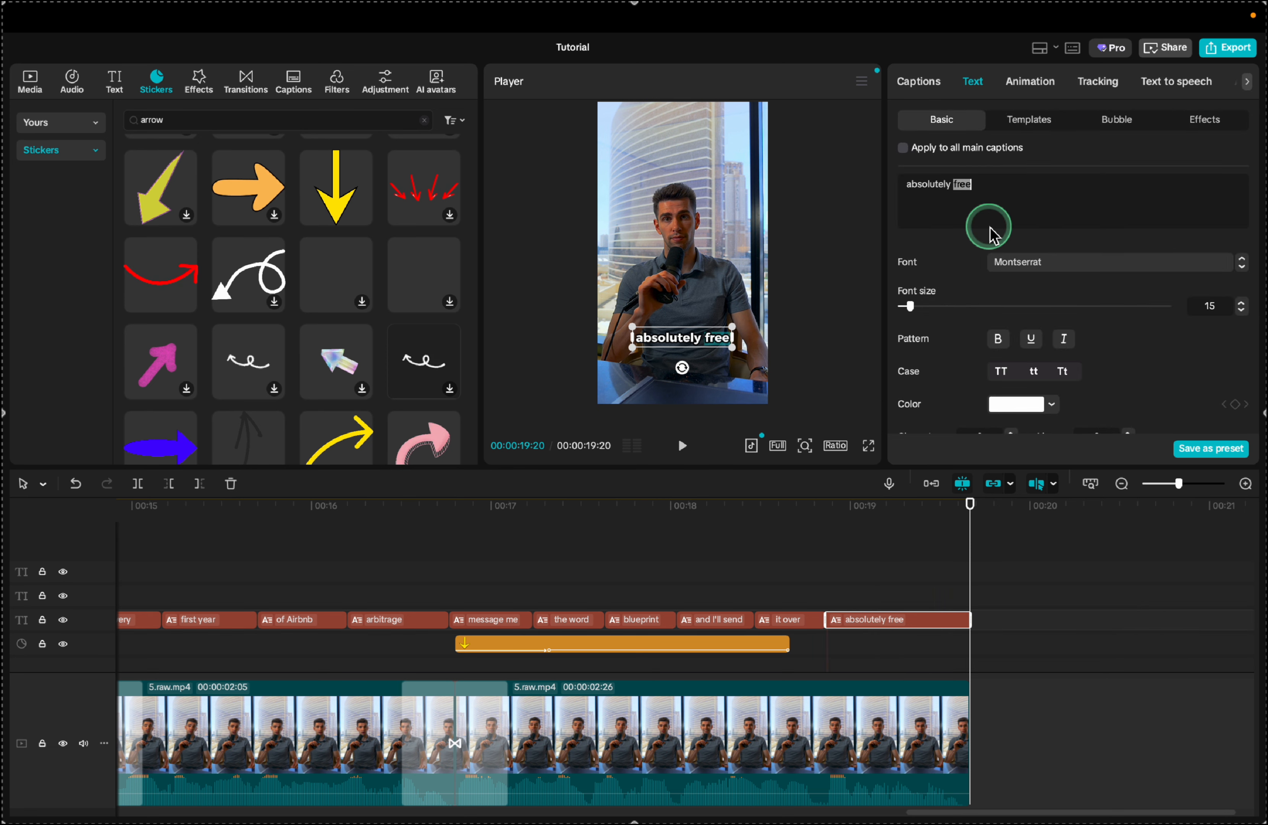
{"action": "scroll", "coordinate": [1018, 300], "scroll_direction": "down", "scroll_amount": 4}
{"action": "scroll", "coordinate": [1019, 286], "scroll_direction": "up", "scroll_amount": 3}
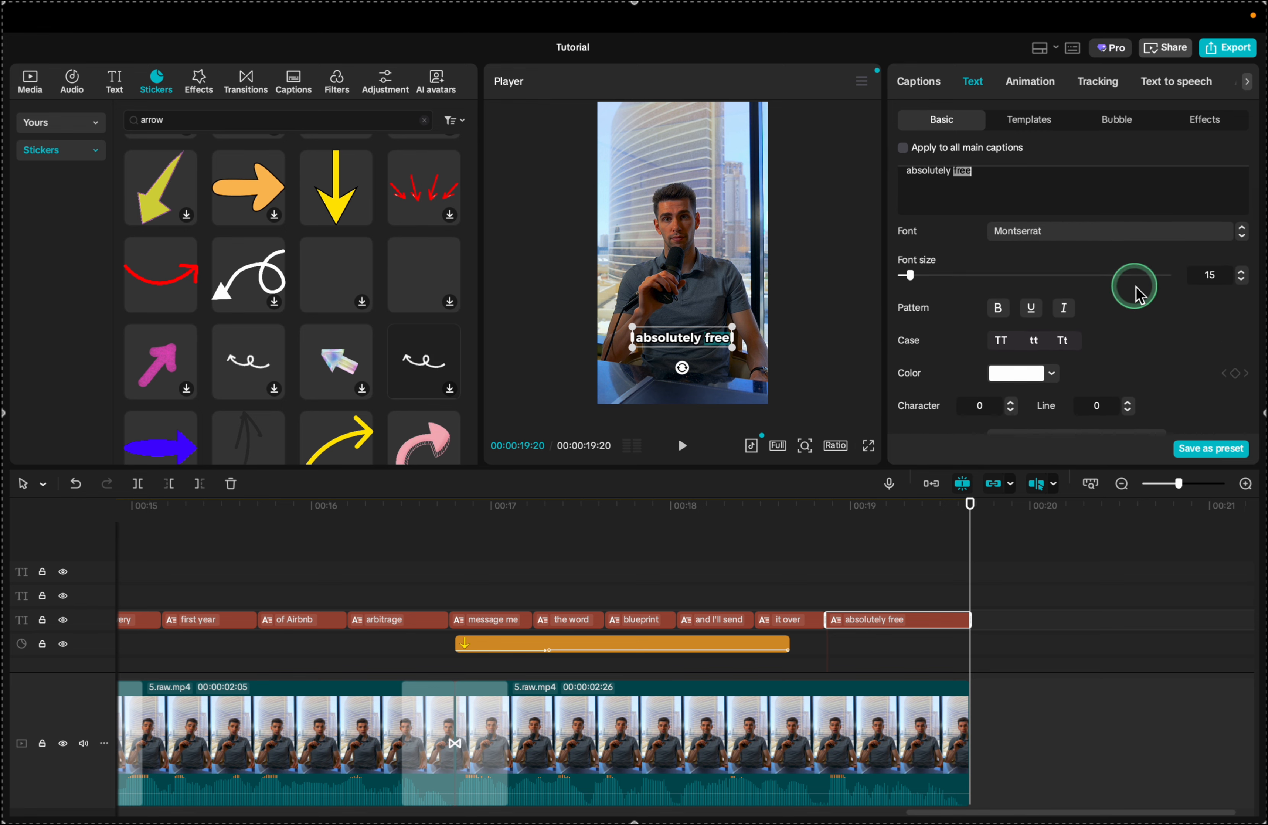
{"action": "left_click", "coordinate": [1240, 280]}
{"action": "left_click", "coordinate": [1240, 280]}
{"action": "left_click", "coordinate": [1241, 279]}
{"action": "left_click", "coordinate": [1240, 280]}
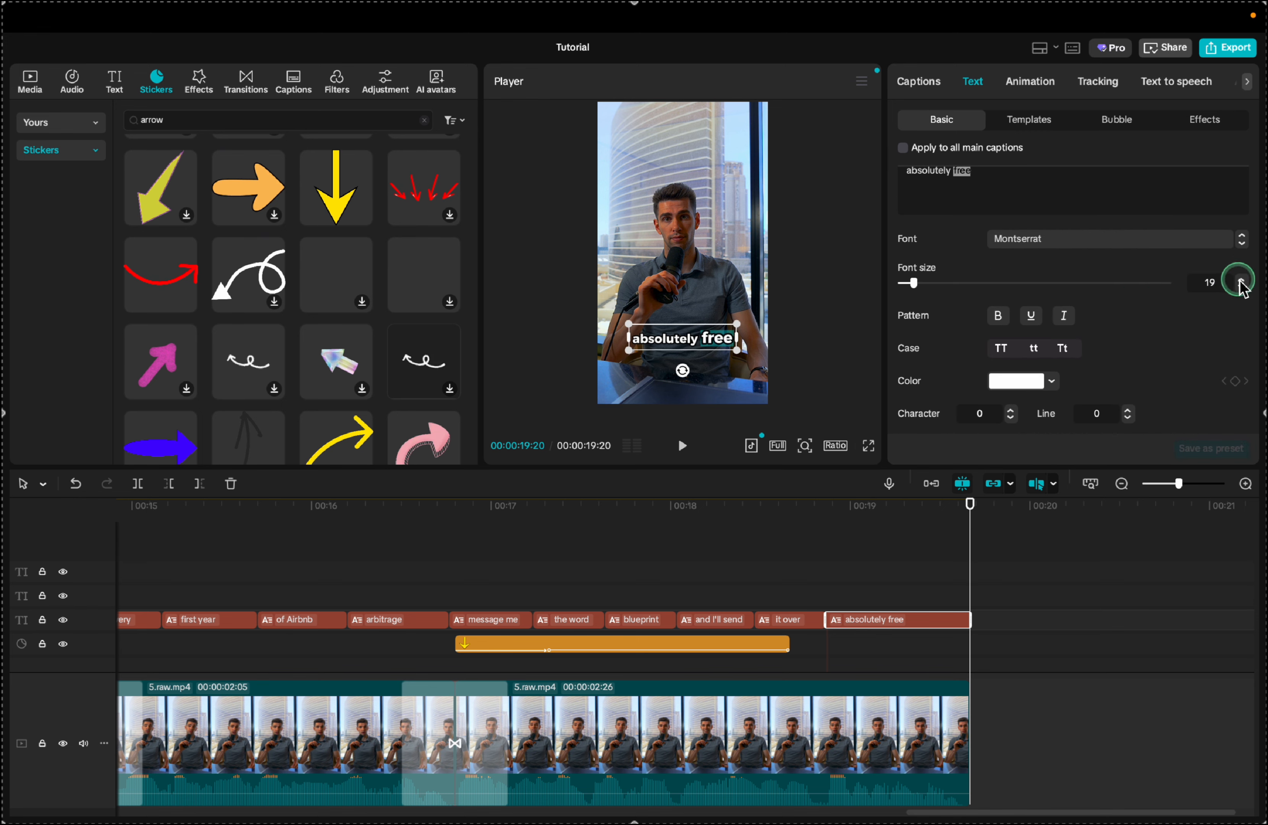
Change the word "free" in the last caption to uppercase and play back the ending.
{"action": "left_click", "coordinate": [1001, 349]}
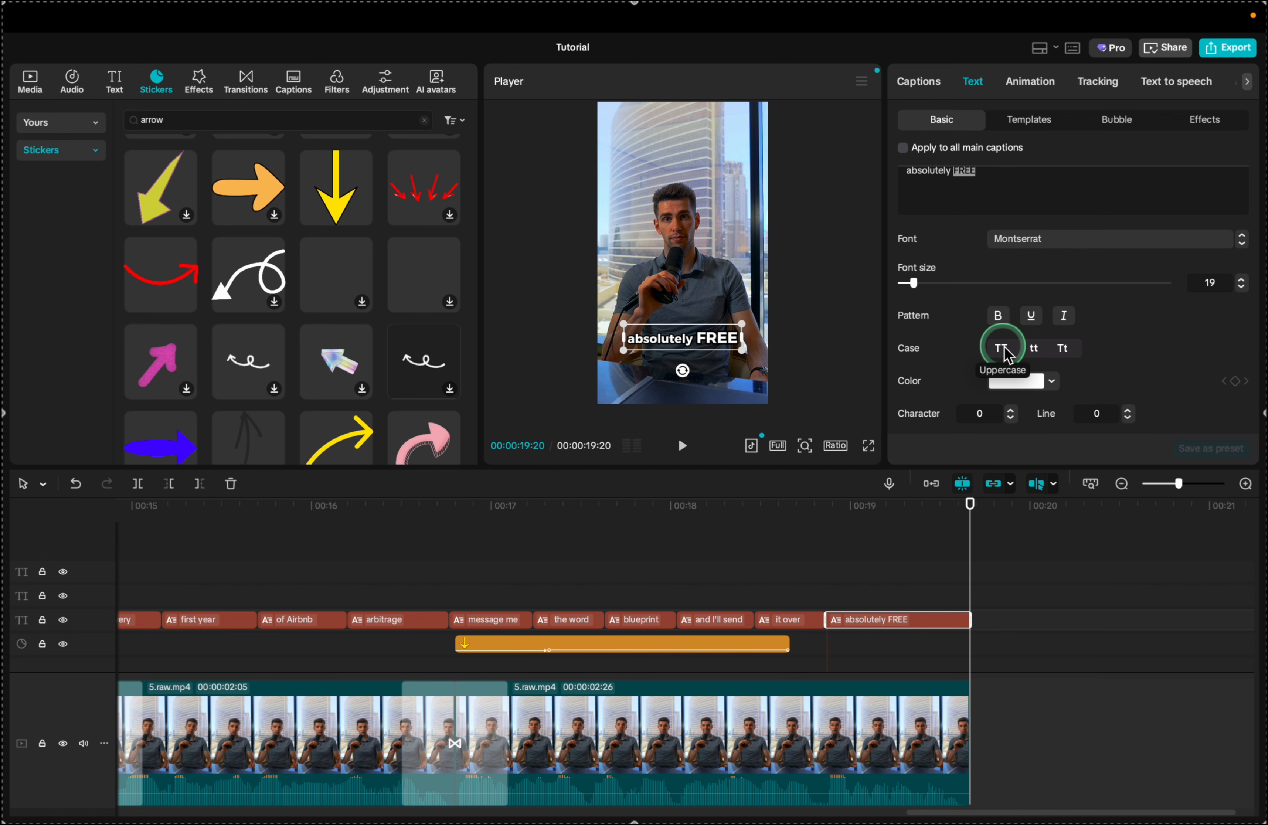
{"action": "scroll", "coordinate": [1038, 346], "scroll_direction": "down", "scroll_amount": 6}
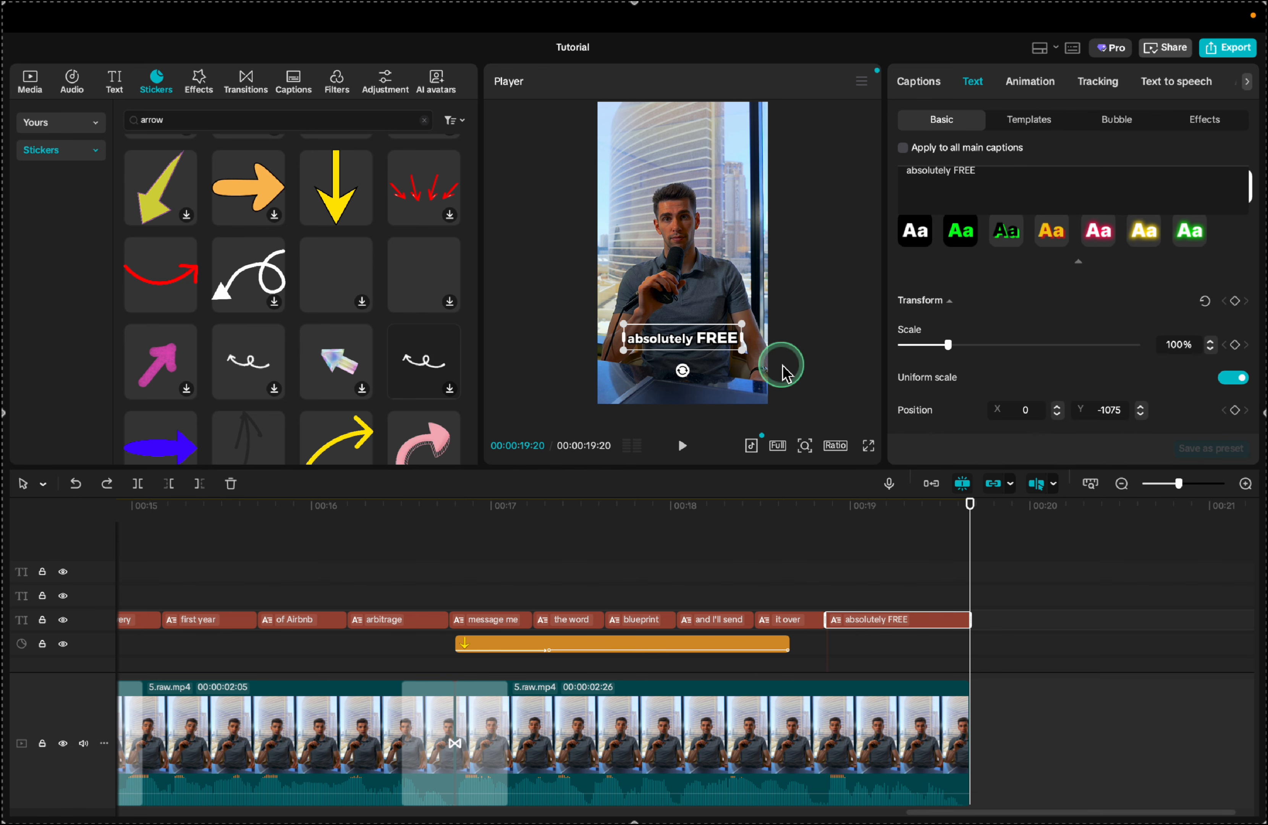
{"action": "left_click", "coordinate": [633, 589]}
{"action": "key", "text": "space"}
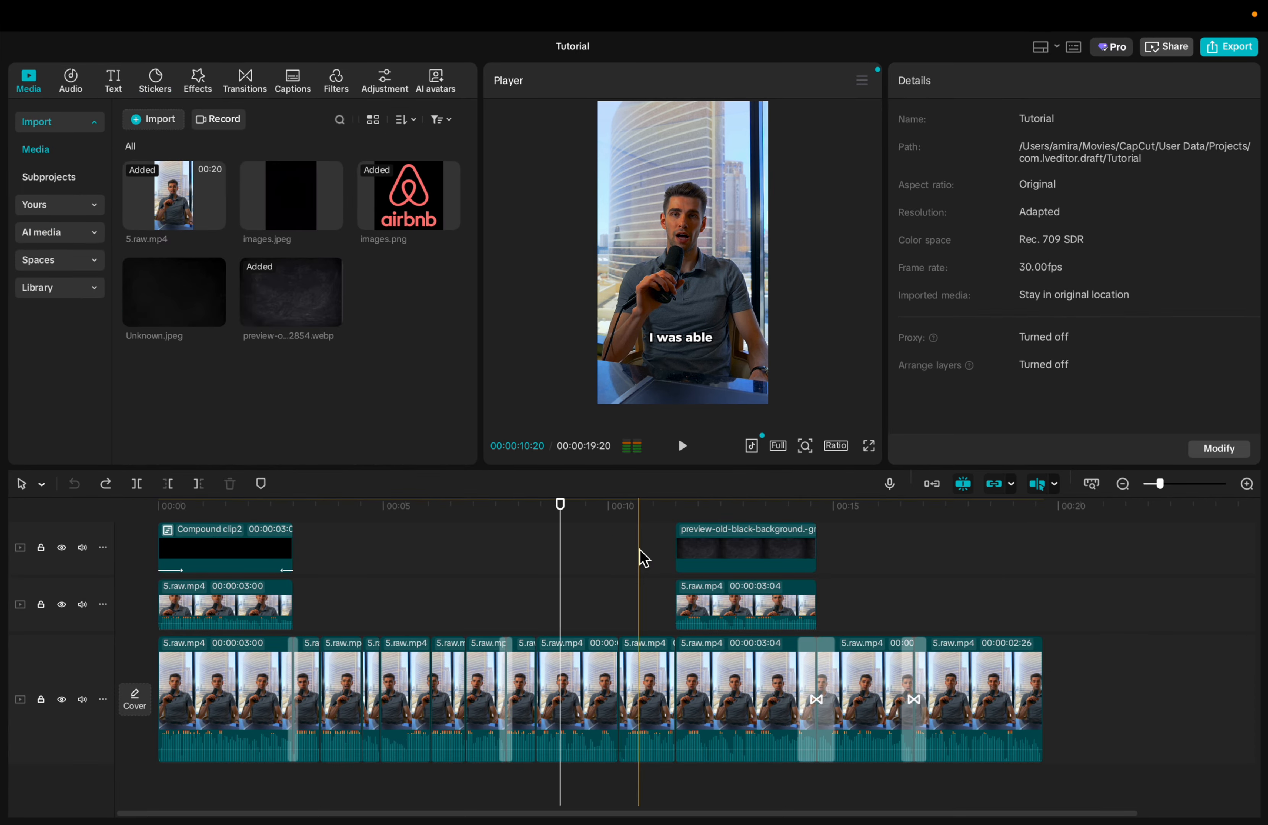
Apply the Zoom 1 entrance animation to the dark grunge background clip near 12 seconds and play back the video.
{"action": "left_click", "coordinate": [704, 558]}
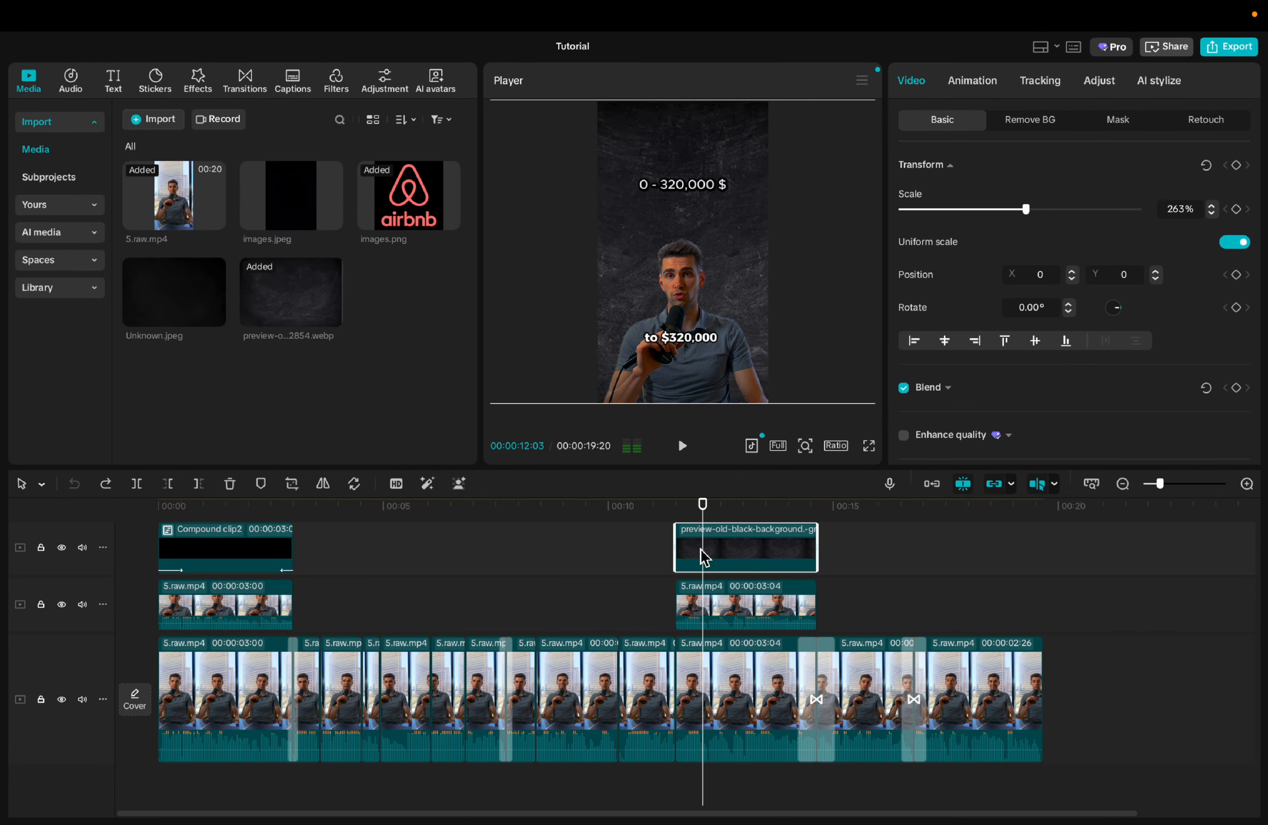
{"action": "left_click", "coordinate": [972, 81]}
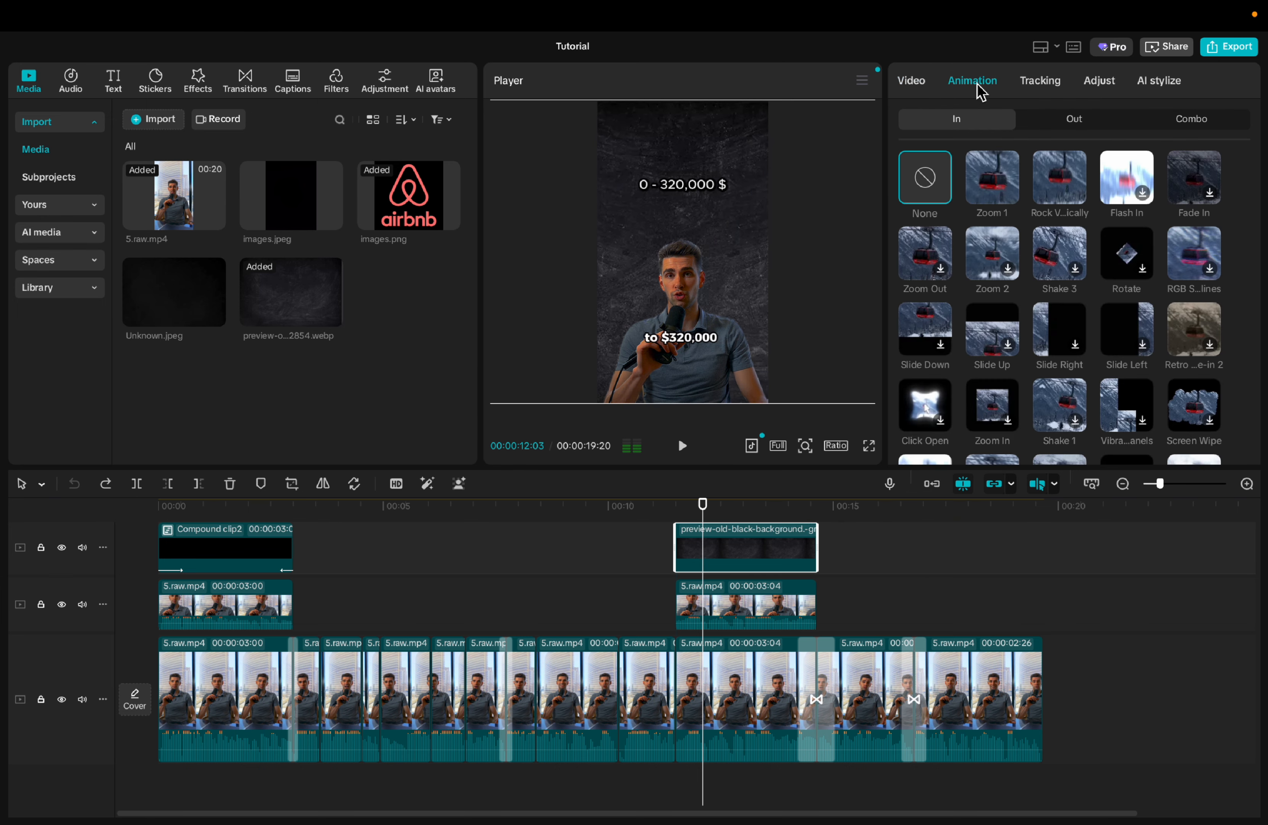
{"action": "left_click", "coordinate": [994, 183]}
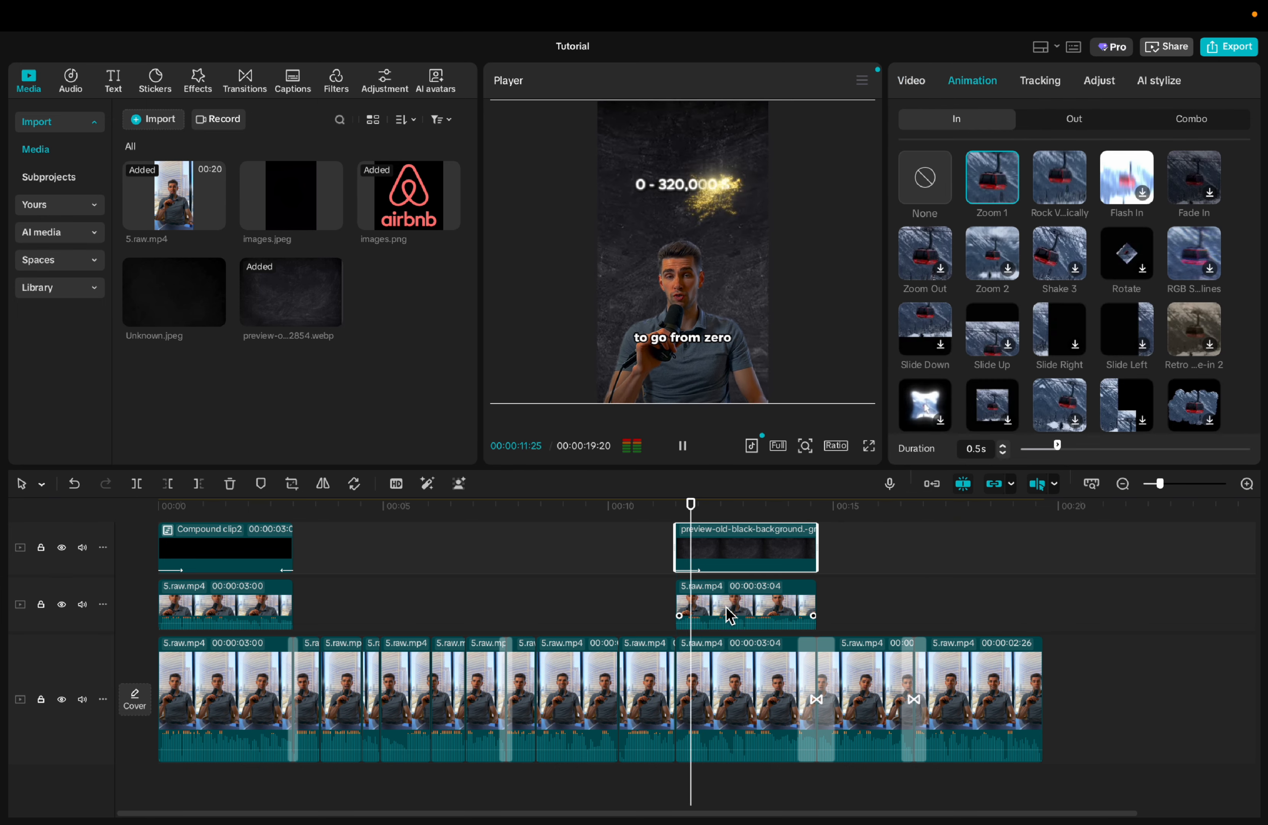
{"action": "left_click", "coordinate": [650, 587]}
{"action": "key", "text": "space"}
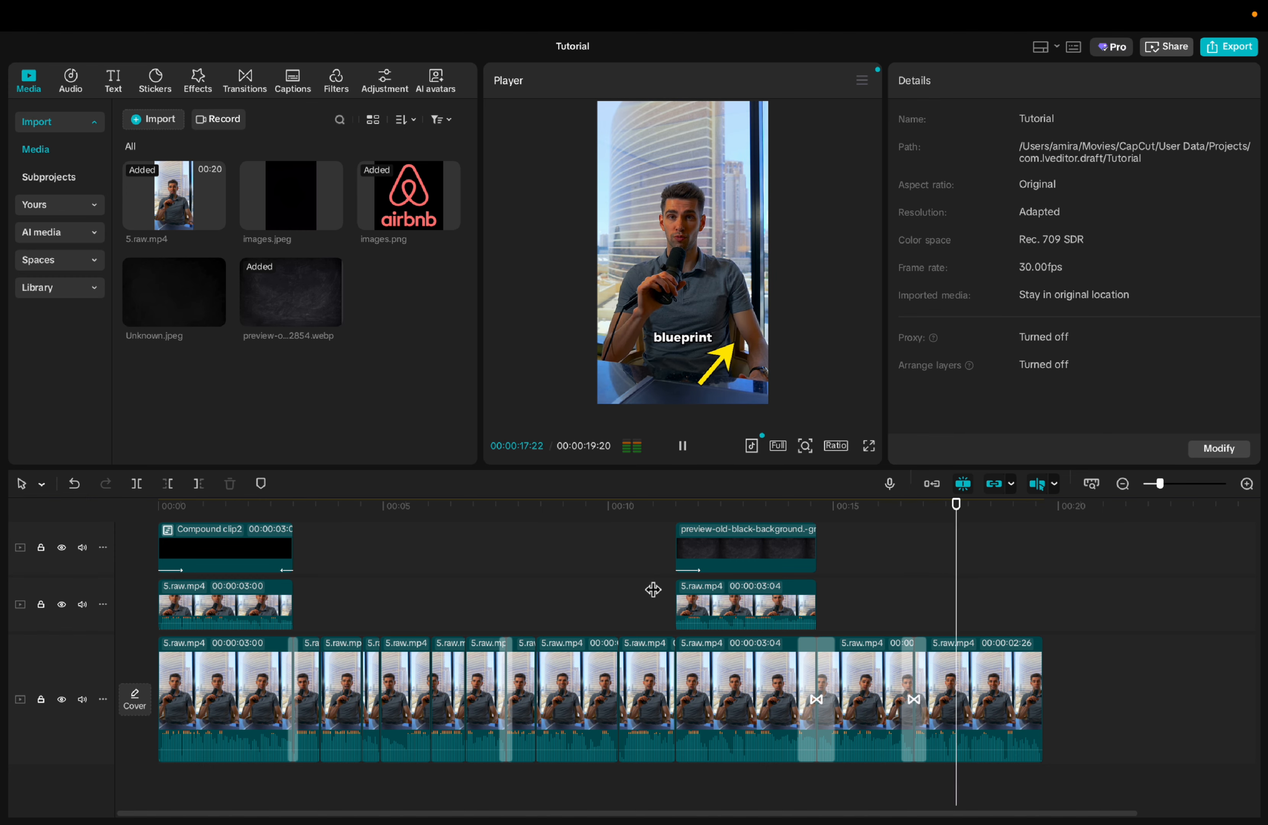
{"action": "key", "text": "space"}
Play back the ending and add a scale keyframe at 100% to the last clip just before the "absolutely FREE" caption.
{"action": "scroll", "coordinate": [947, 676], "scroll_direction": "up", "scroll_amount": 5}
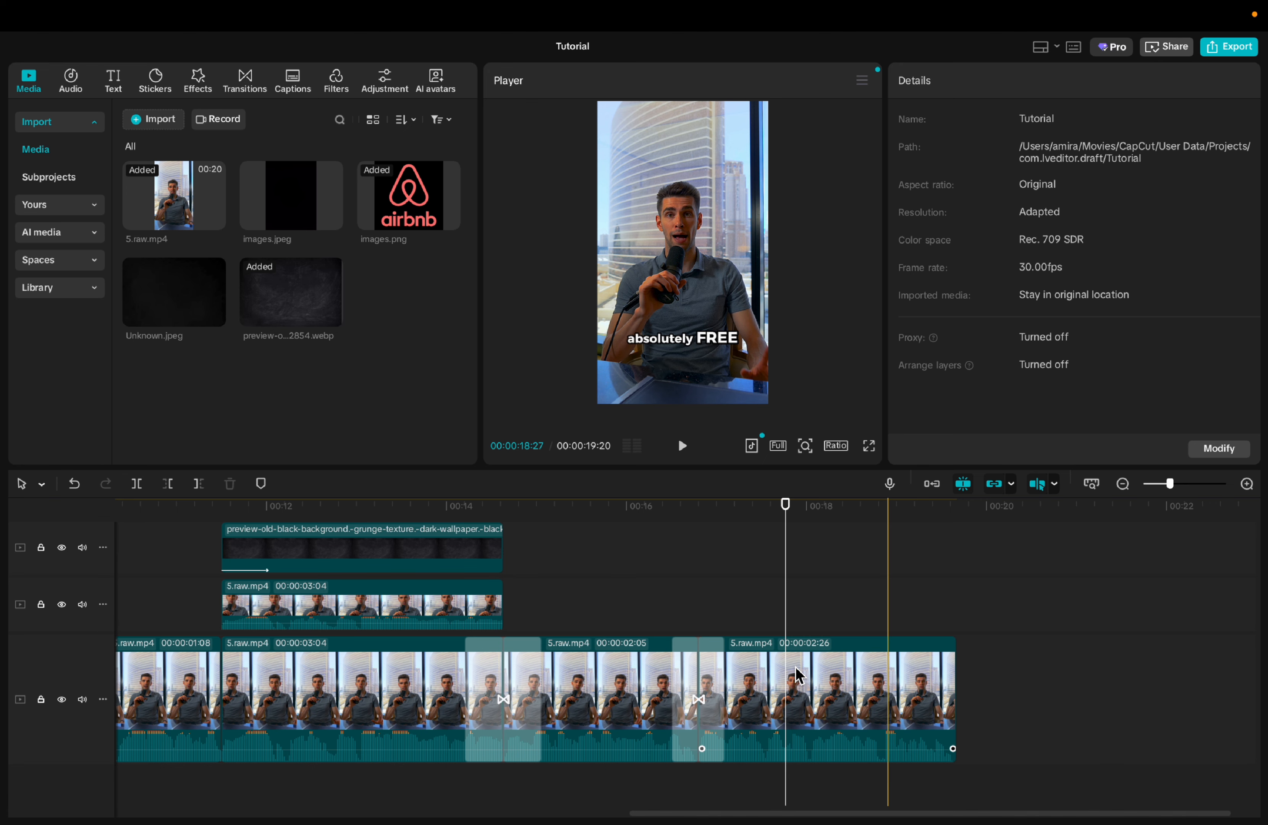
{"action": "key", "text": "space"}
{"action": "key", "text": "space"}
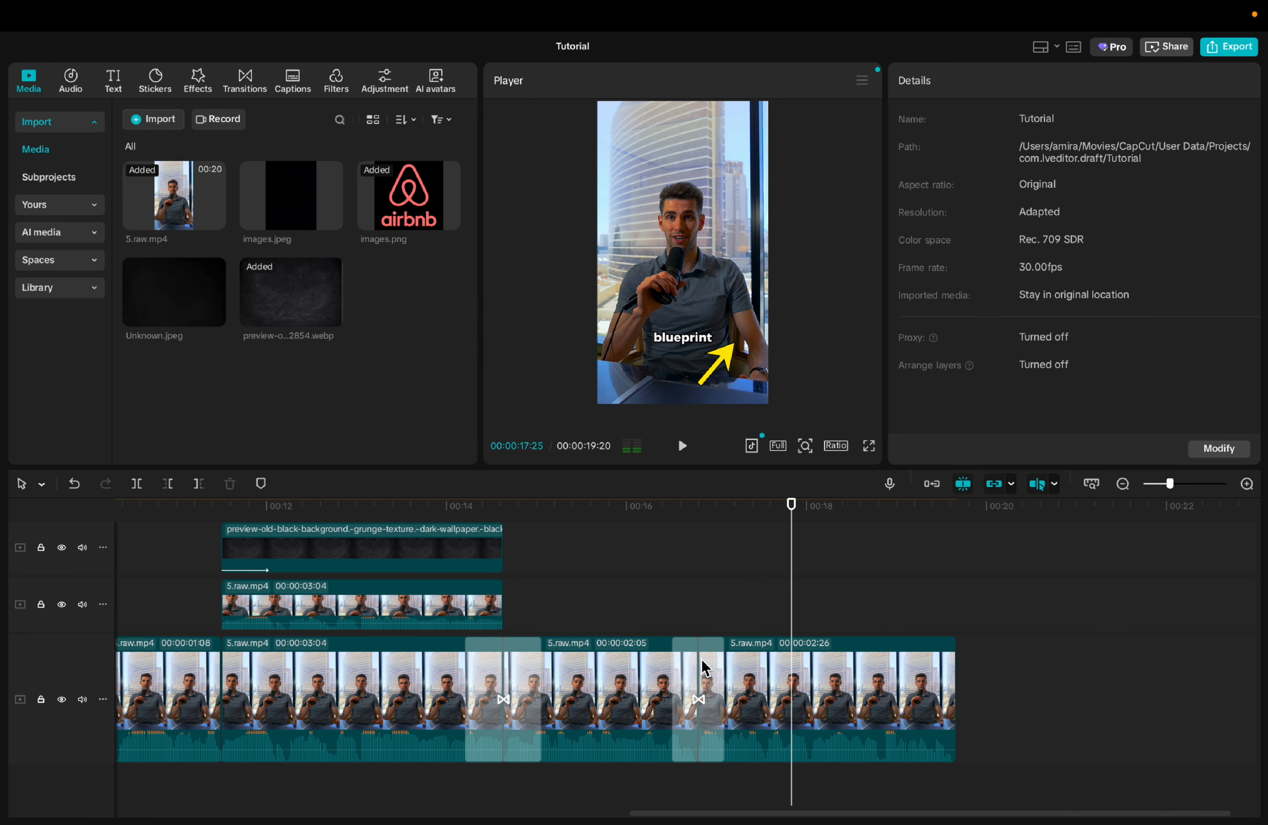
{"action": "key", "text": "space"}
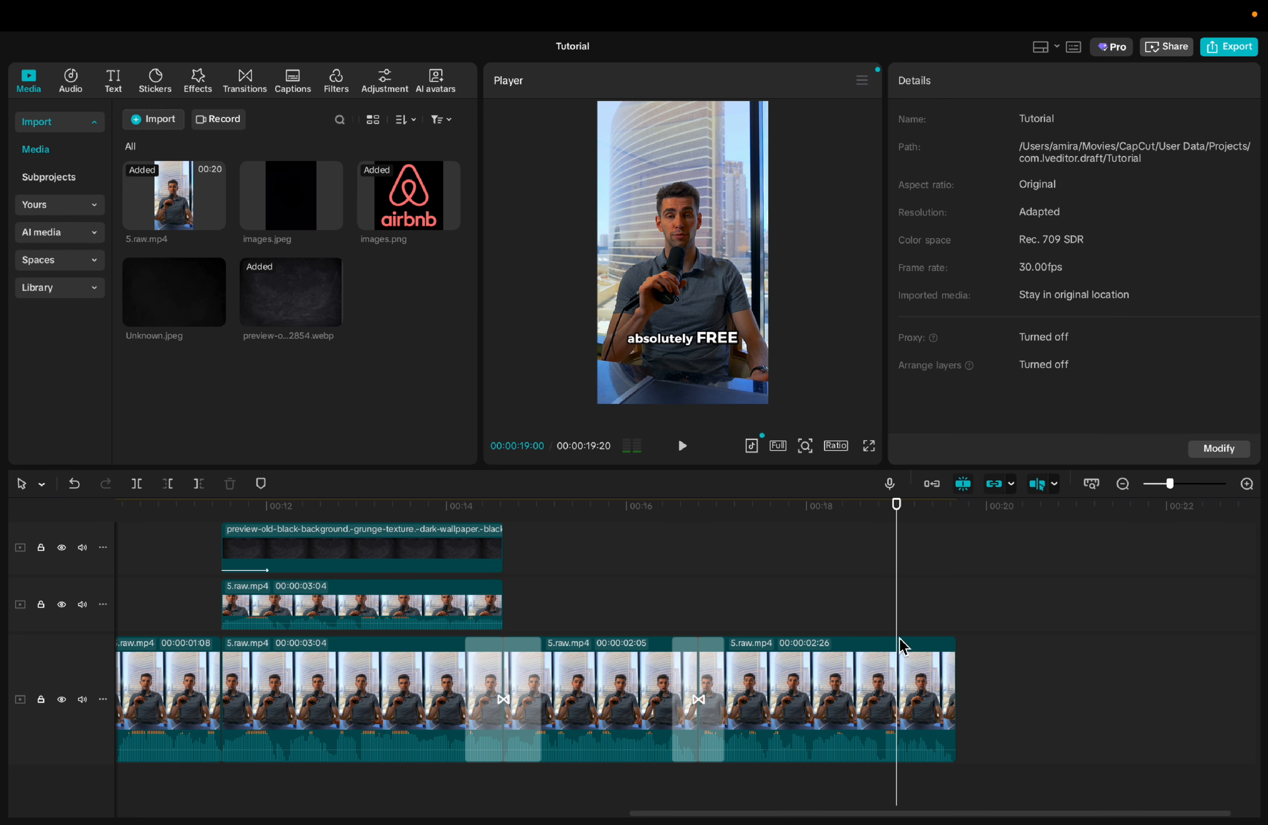
{"action": "left_click", "coordinate": [884, 675]}
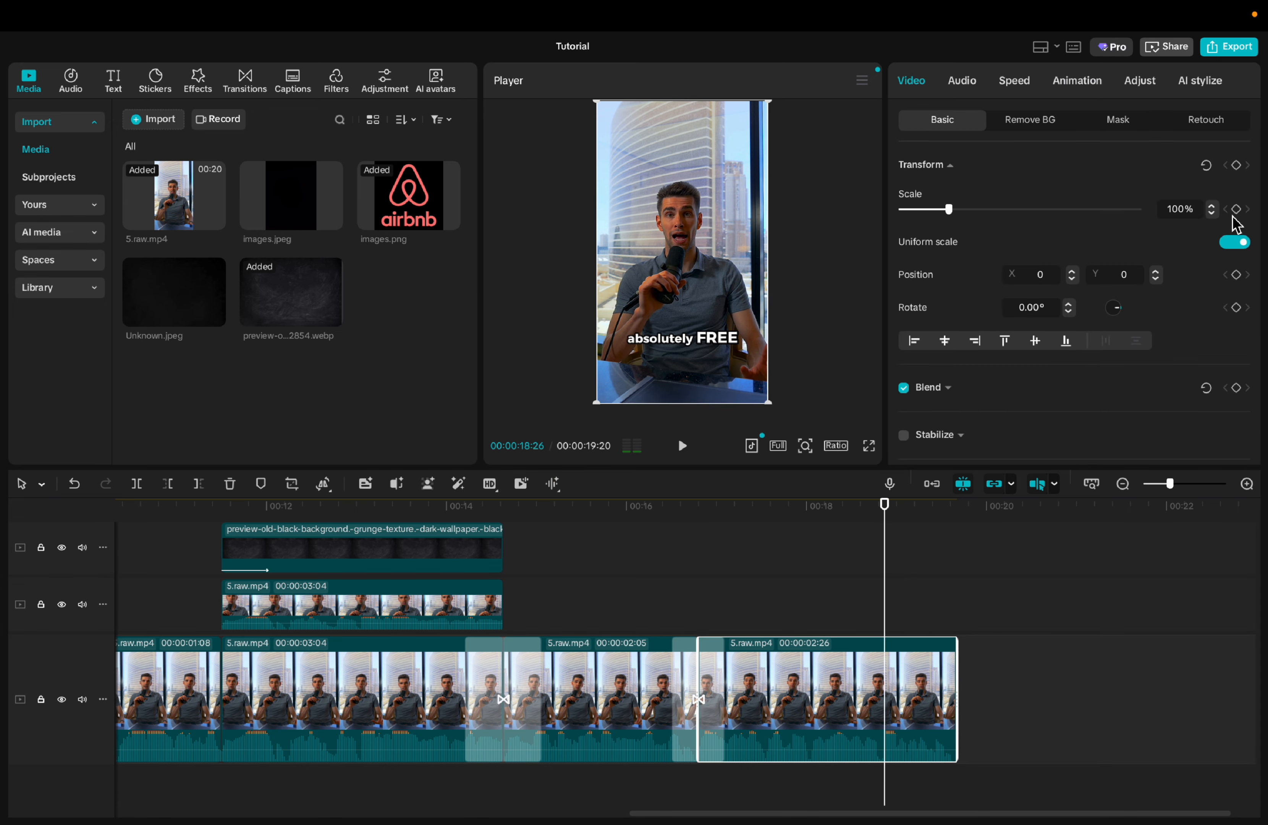
{"action": "left_click", "coordinate": [836, 608]}
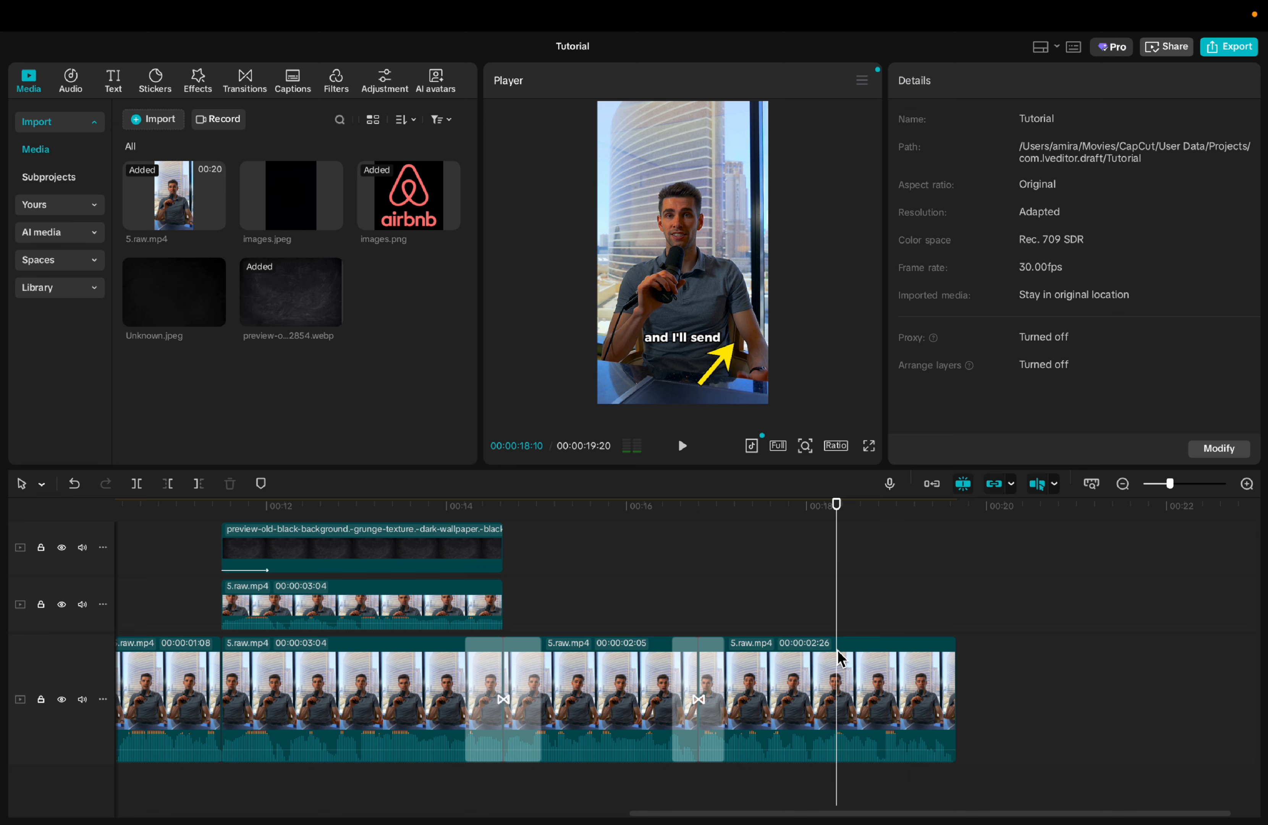
{"action": "left_click", "coordinate": [841, 655]}
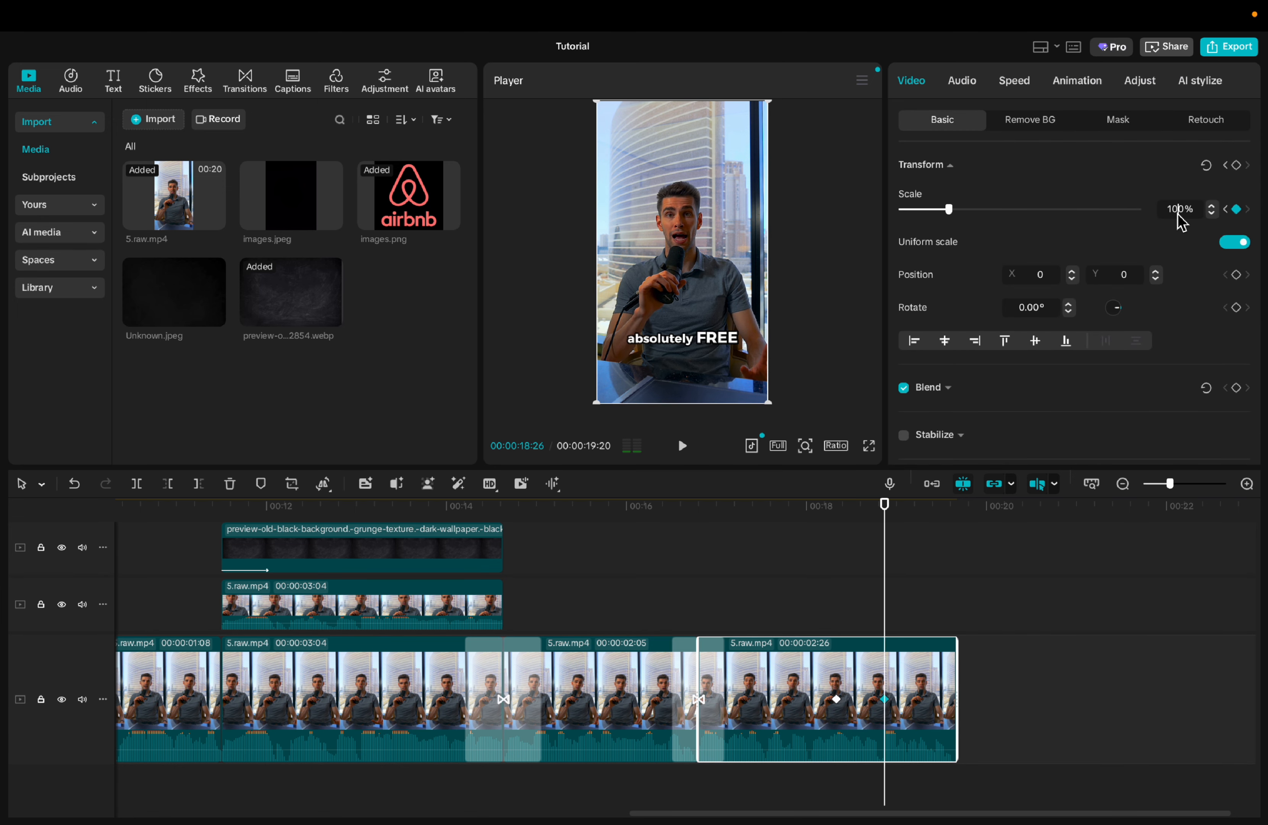
Set the last clip's scale to 130% at the "absolutely FREE" keyframe and move that keyframe slightly earlier.
{"action": "key", "text": "BackSpace"}
{"action": "type", "text": "3"}
{"action": "key", "text": "Return"}
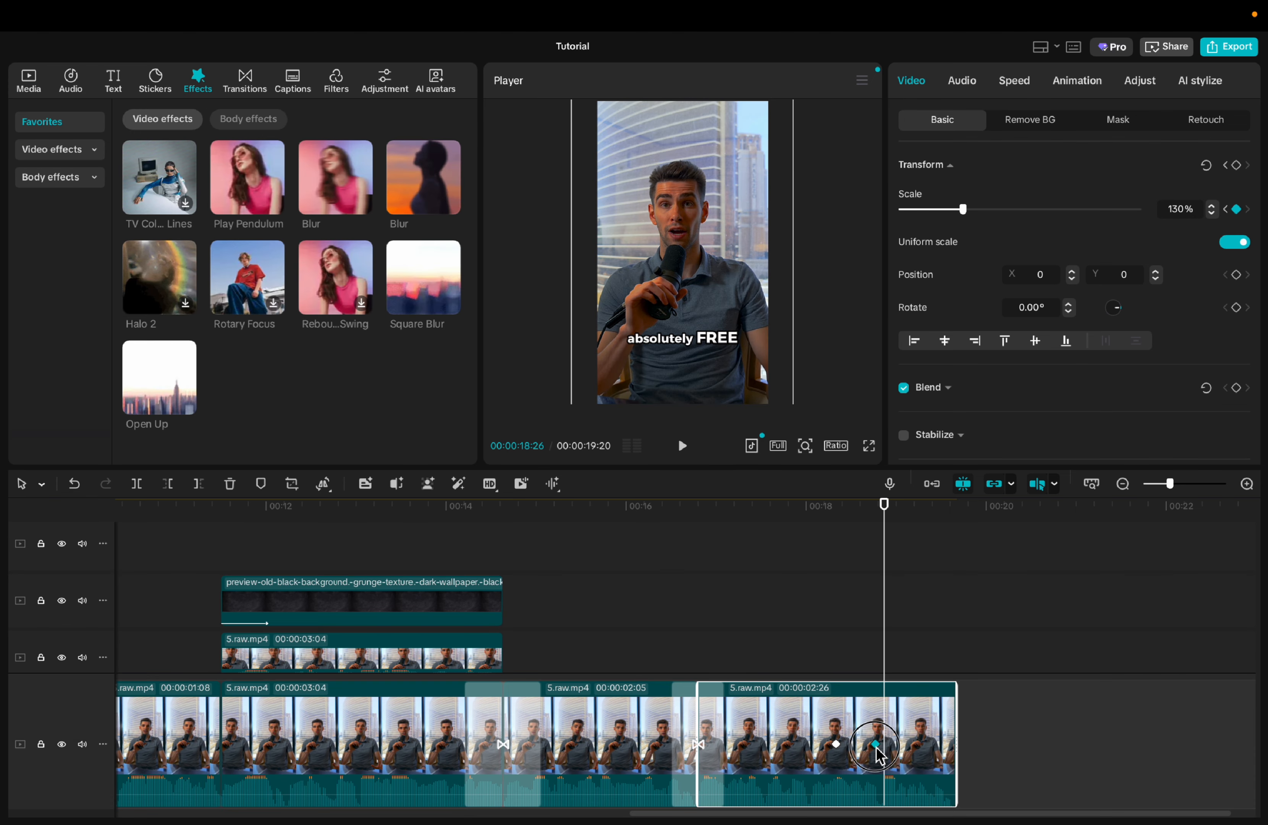
{"action": "left_click_drag", "start_coordinate": [876, 748], "coordinate": [869, 747]}
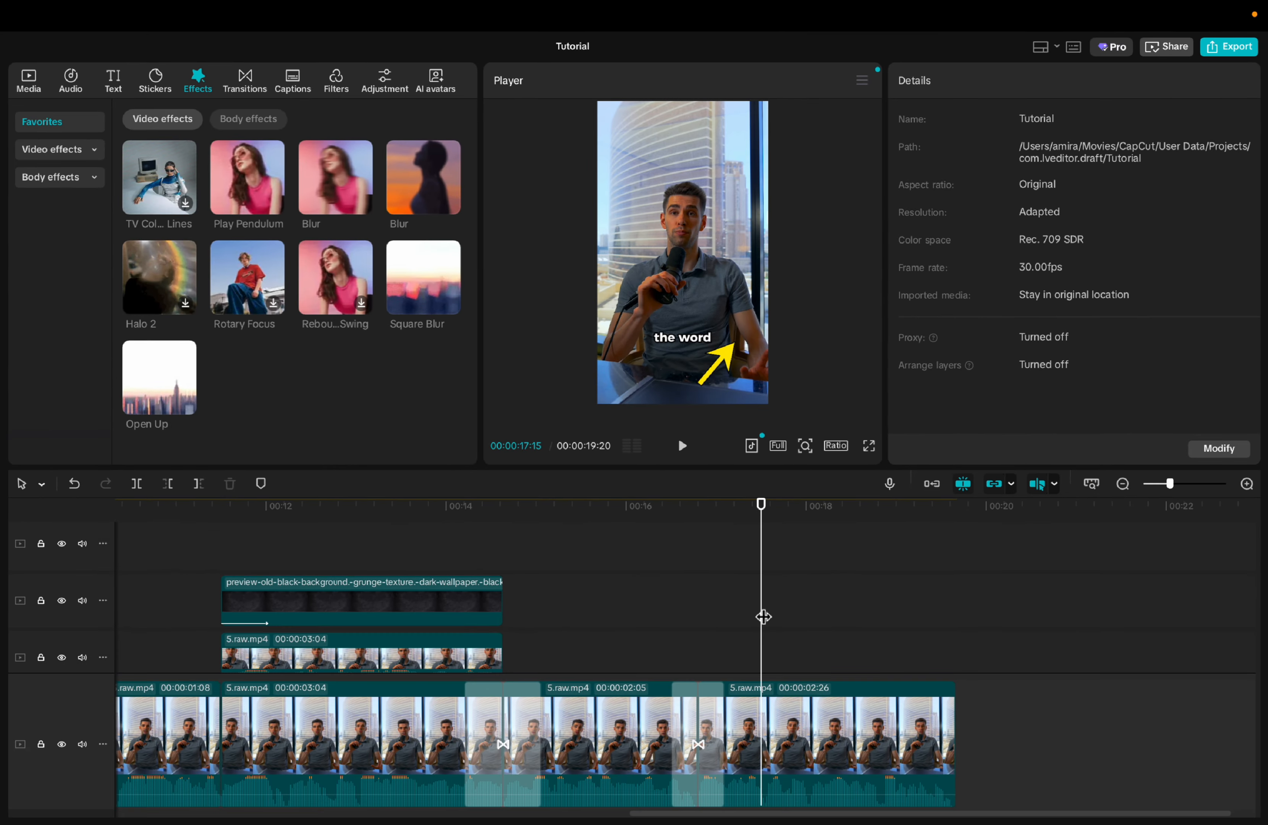
Return to the start of the timeline and browse the VIP HOT music tracks in the audio library.
{"action": "scroll", "coordinate": [763, 617], "scroll_direction": "left", "scroll_amount": 2}
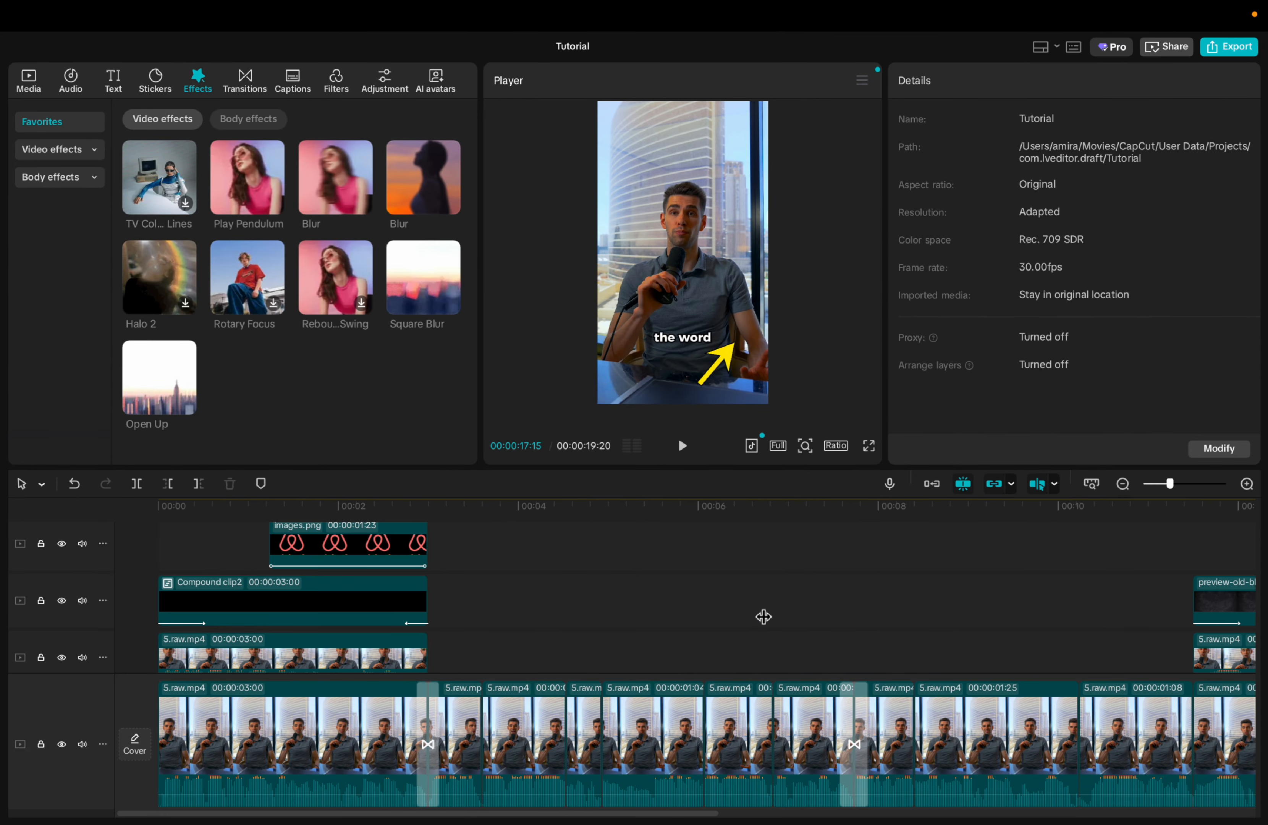
{"action": "scroll", "coordinate": [384, 667], "scroll_direction": "down", "scroll_amount": 2}
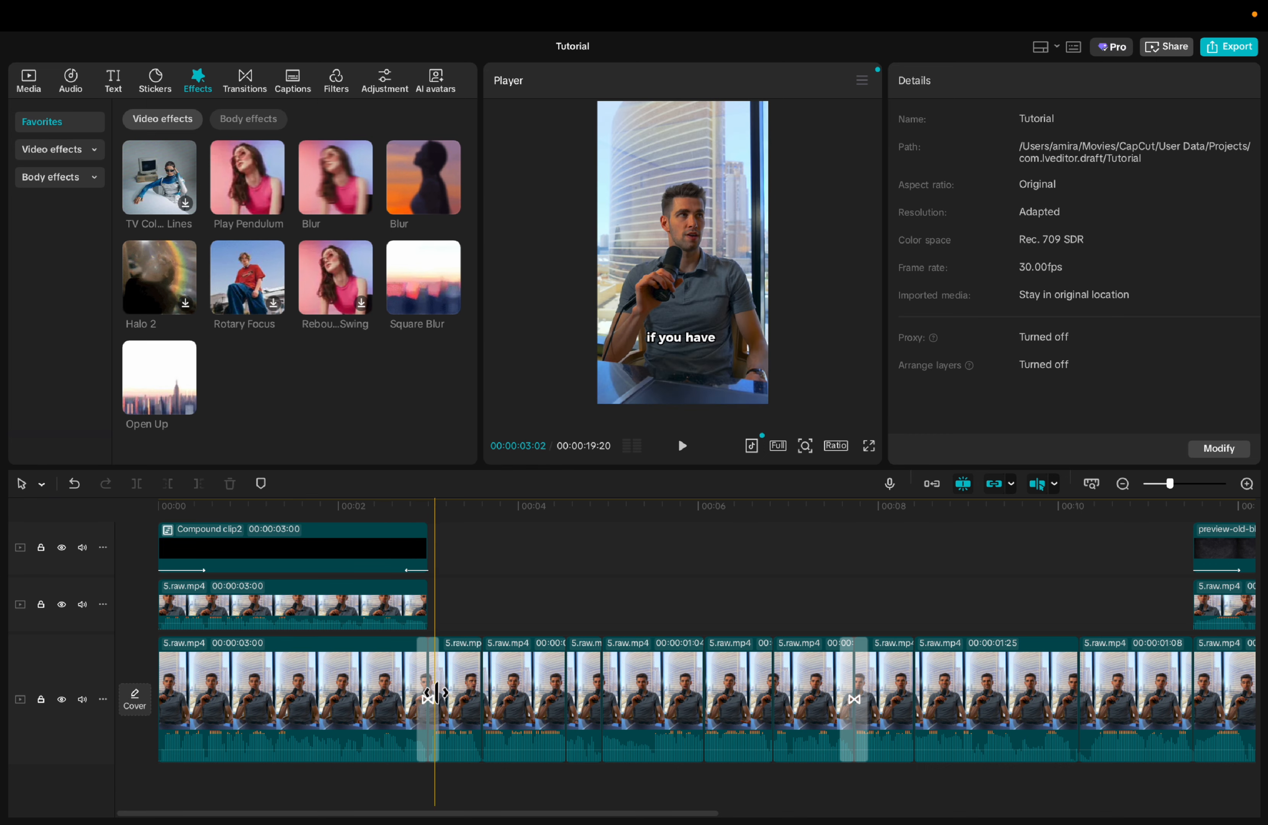
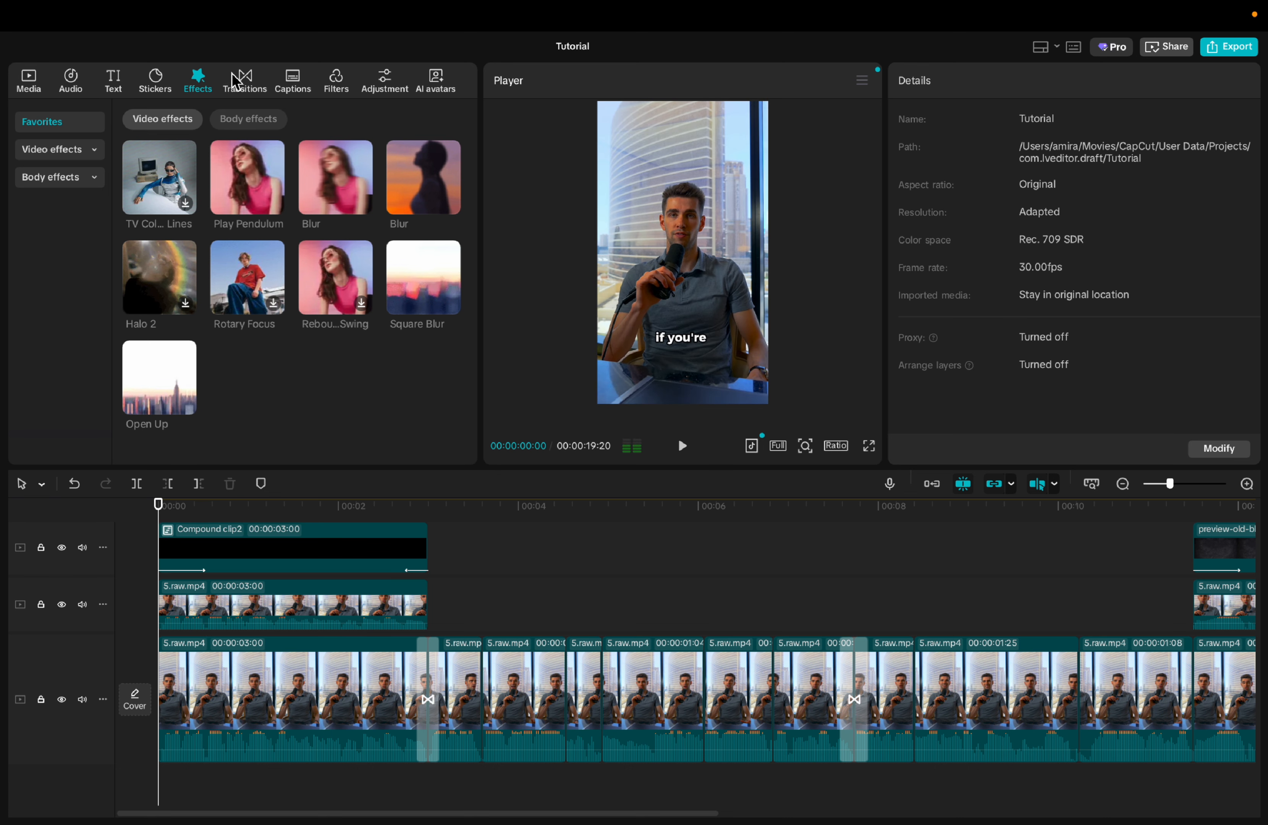
{"action": "left_click", "coordinate": [74, 86]}
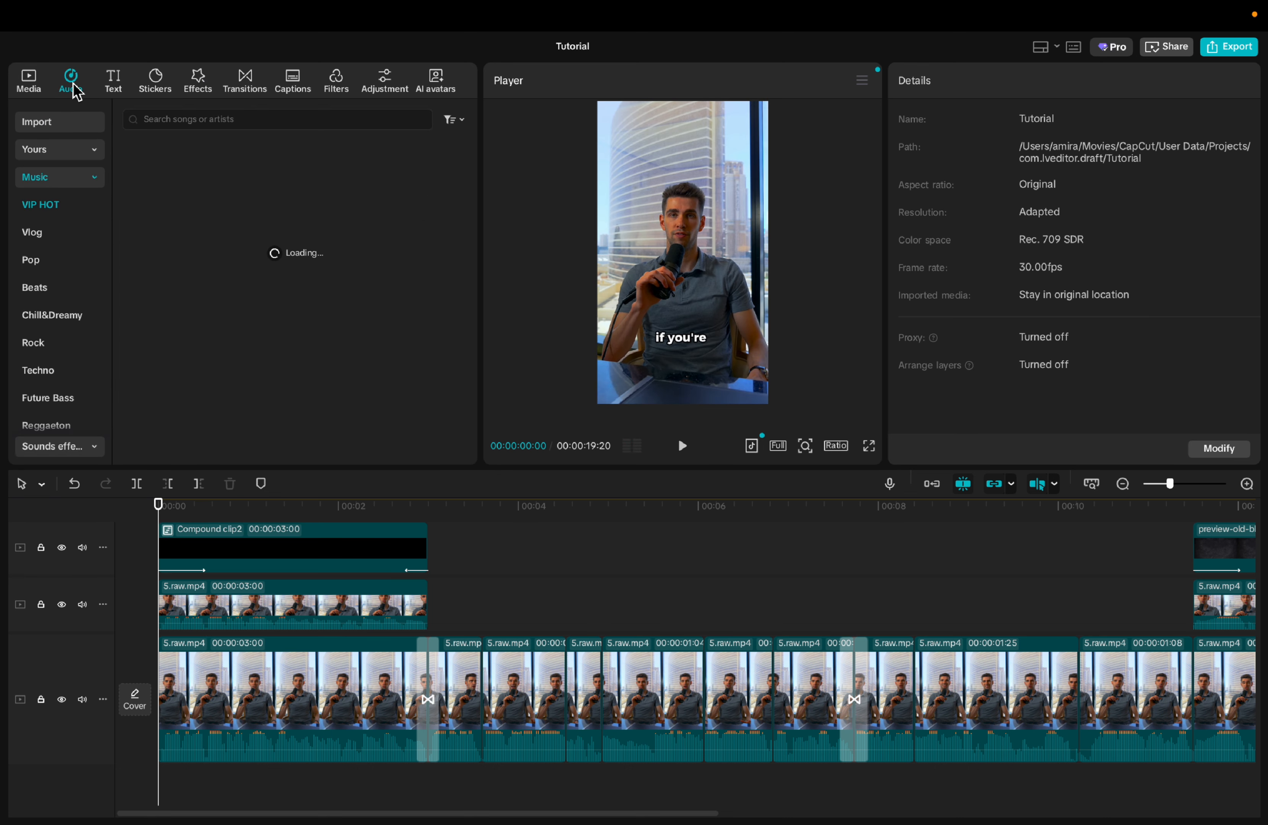
{"action": "left_click", "coordinate": [86, 121]}
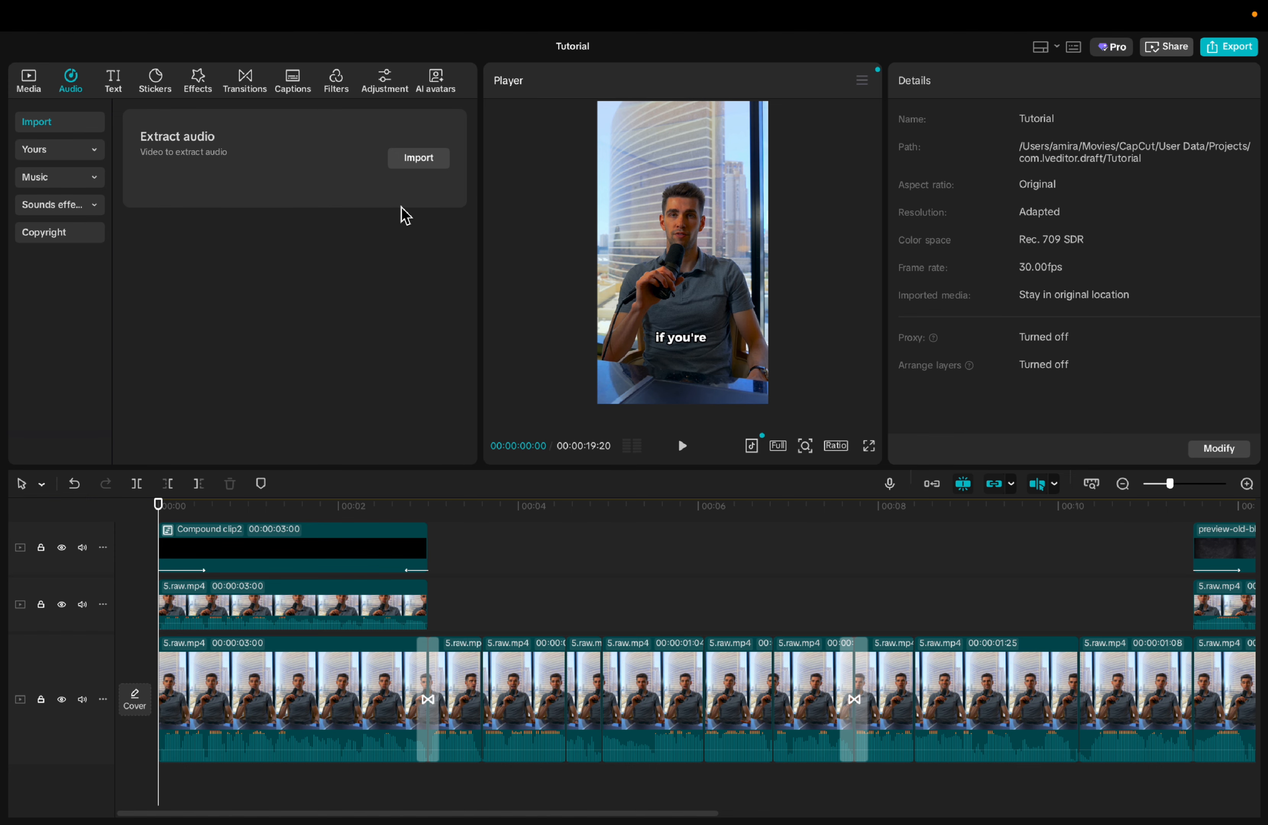
{"action": "left_click", "coordinate": [80, 178]}
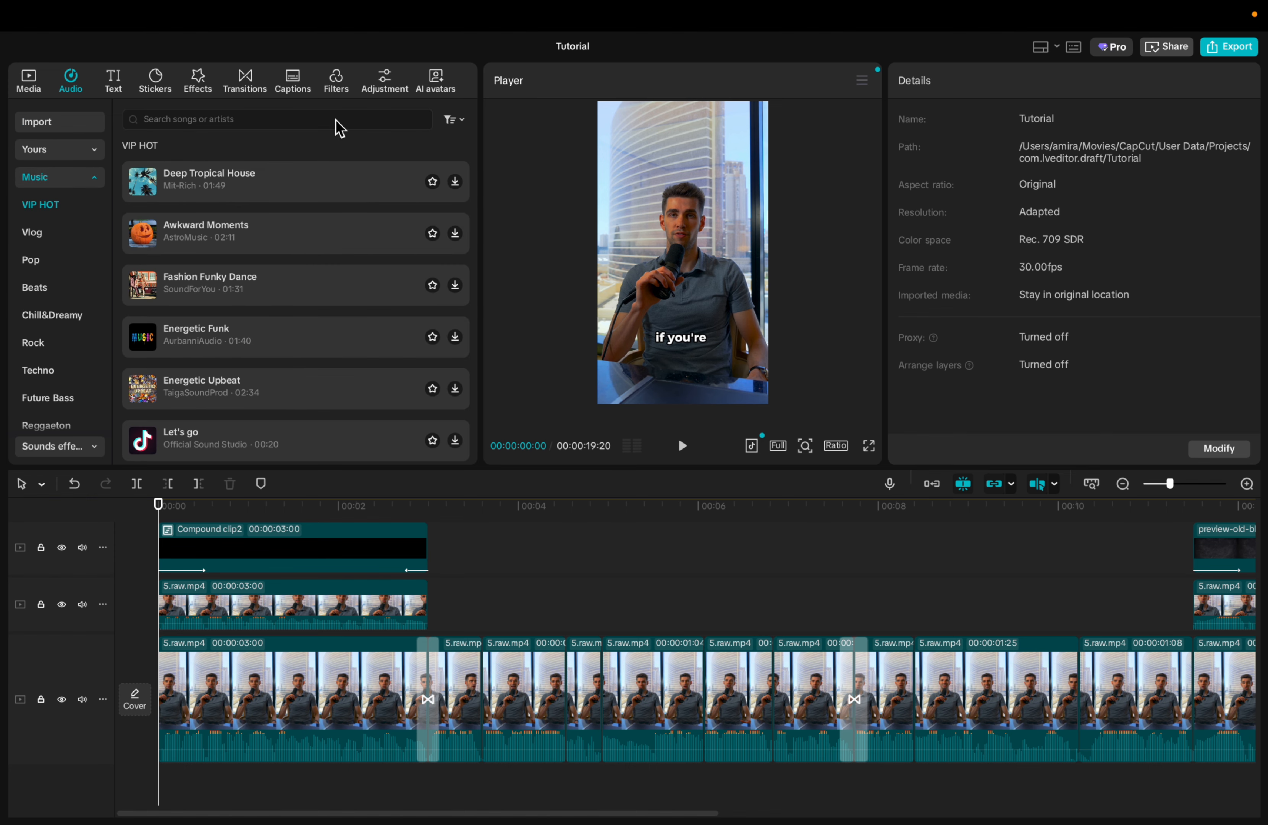
{"action": "scroll", "coordinate": [263, 393], "scroll_direction": "down", "scroll_amount": 5}
{"action": "scroll", "coordinate": [262, 393], "scroll_direction": "up", "scroll_amount": 5}
{"action": "scroll", "coordinate": [263, 392], "scroll_direction": "down", "scroll_amount": 5}
{"action": "scroll", "coordinate": [263, 392], "scroll_direction": "up", "scroll_amount": 3}
Preview the tracks Energetic Funk, Energetic Upbeat, Let's go and A Sad Meme.
{"action": "left_click", "coordinate": [262, 354]}
{"action": "scroll", "coordinate": [263, 354], "scroll_direction": "down", "scroll_amount": 2}
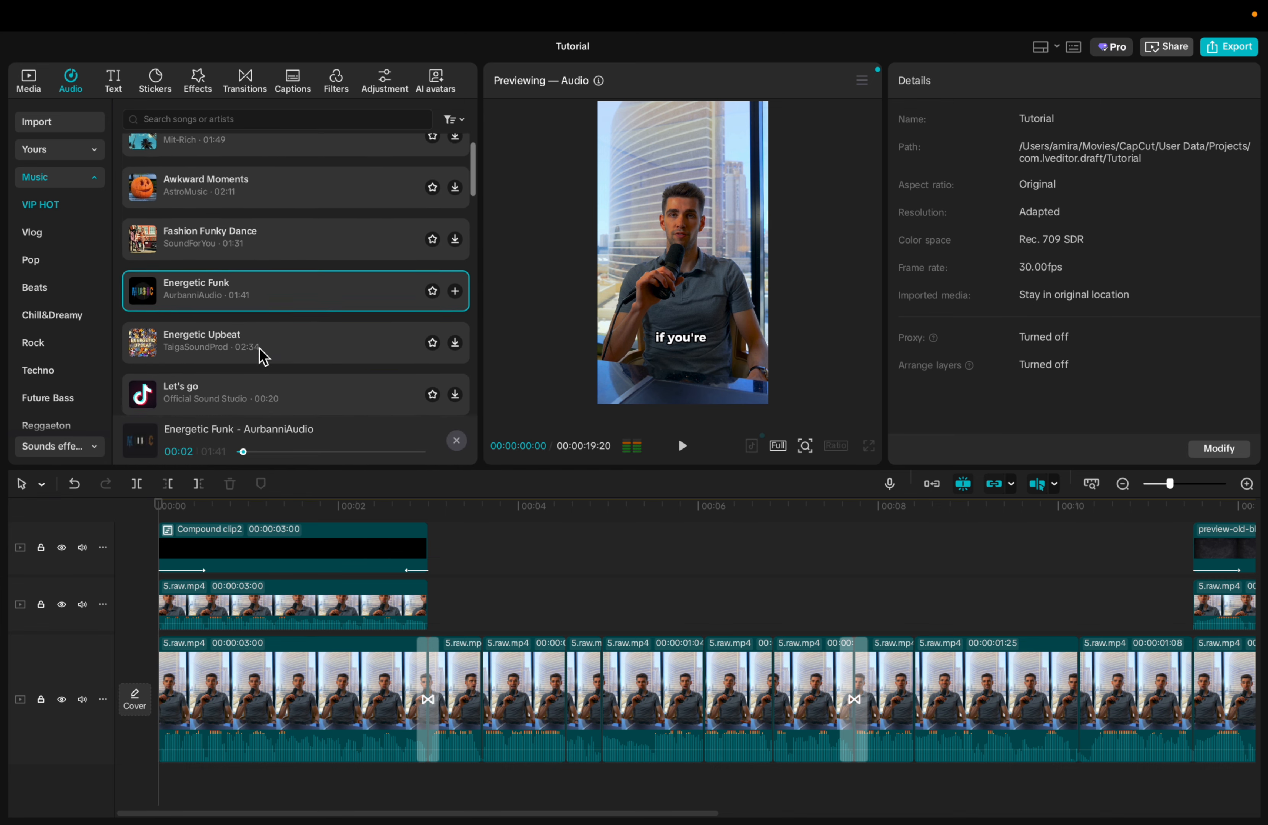
{"action": "left_click", "coordinate": [257, 316]}
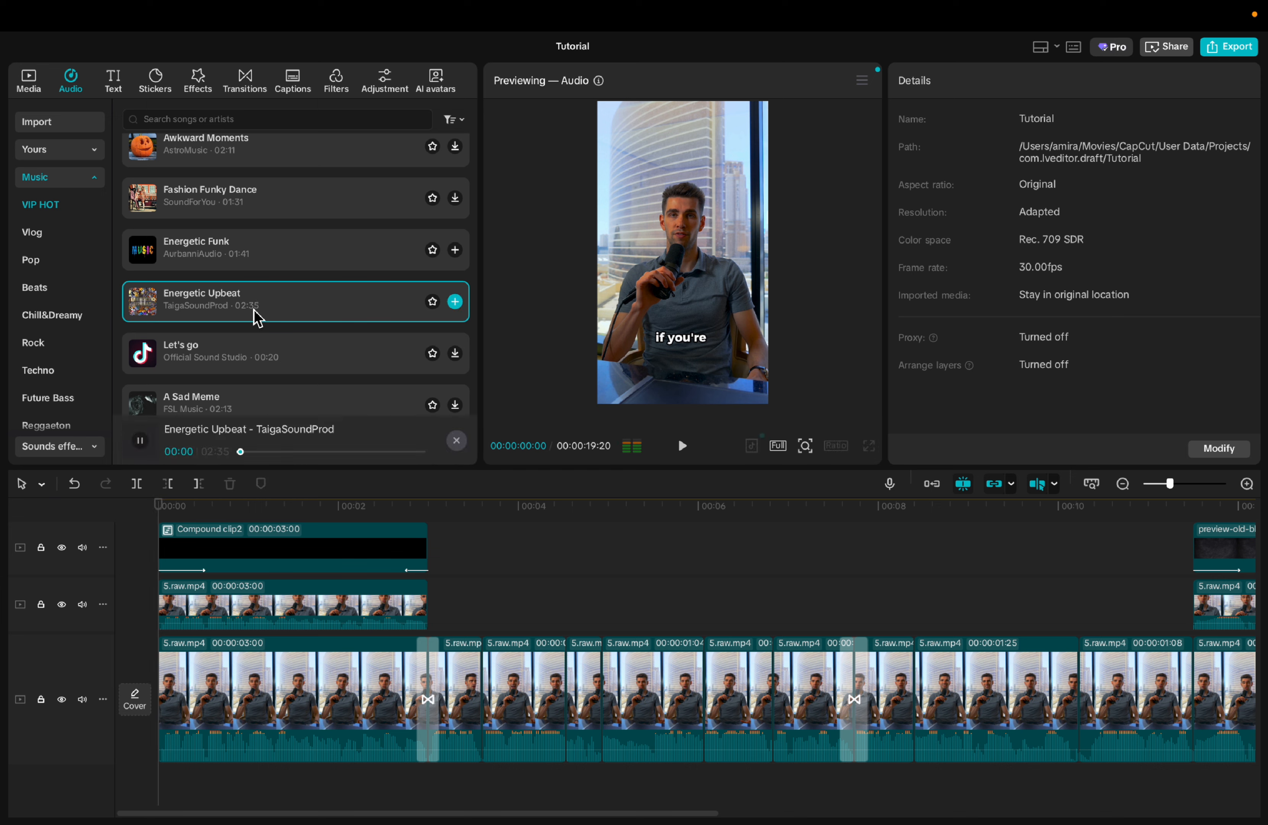
{"action": "left_click", "coordinate": [265, 371]}
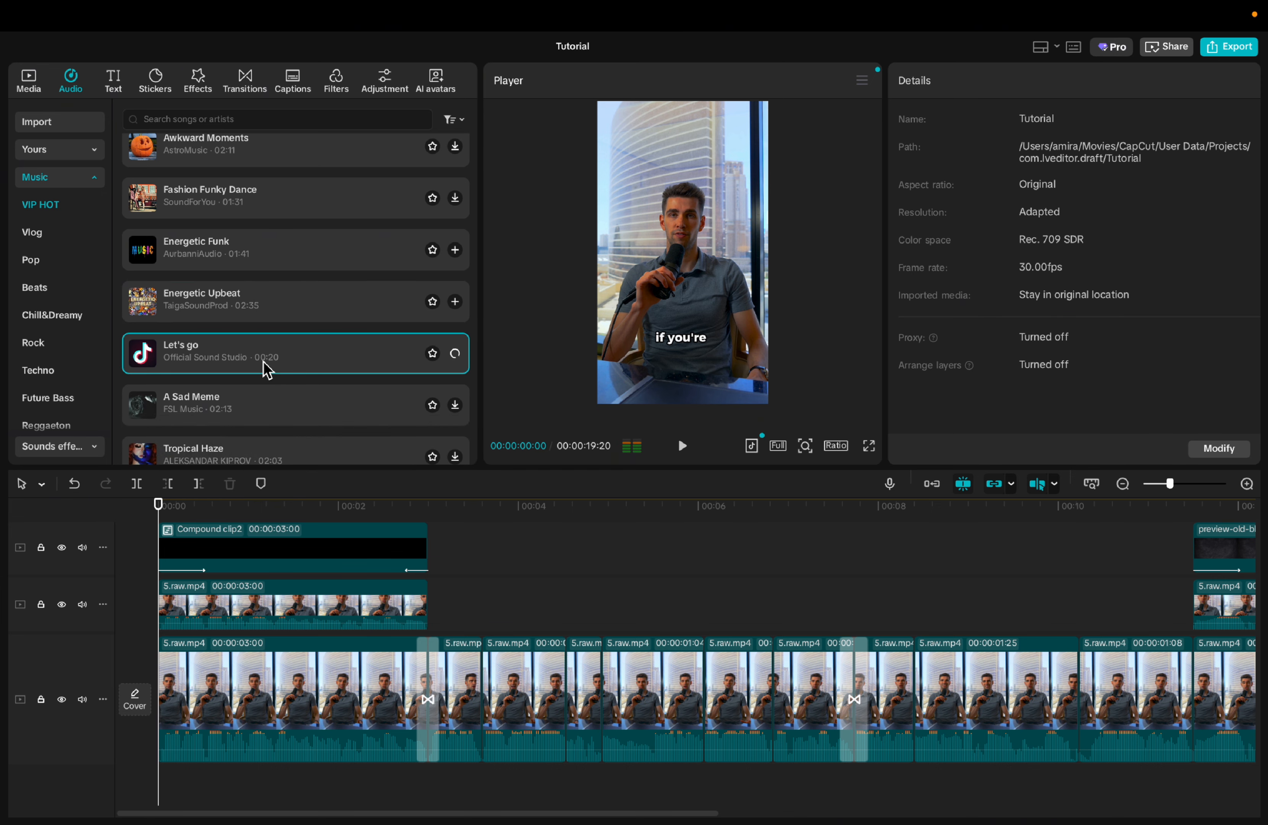
{"action": "scroll", "coordinate": [264, 362], "scroll_direction": "down", "scroll_amount": 3}
{"action": "left_click", "coordinate": [265, 327]}
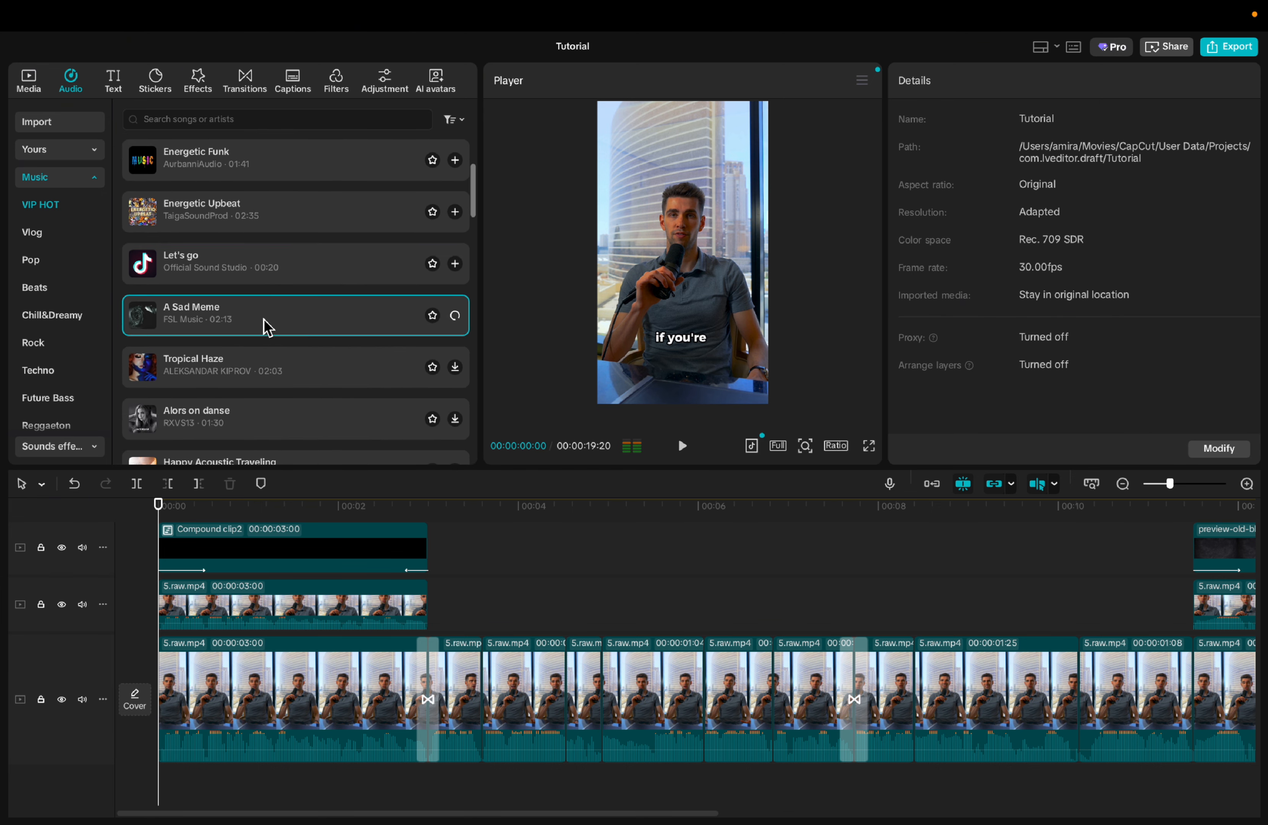
{"action": "scroll", "coordinate": [261, 136], "scroll_direction": "up", "scroll_amount": 5}
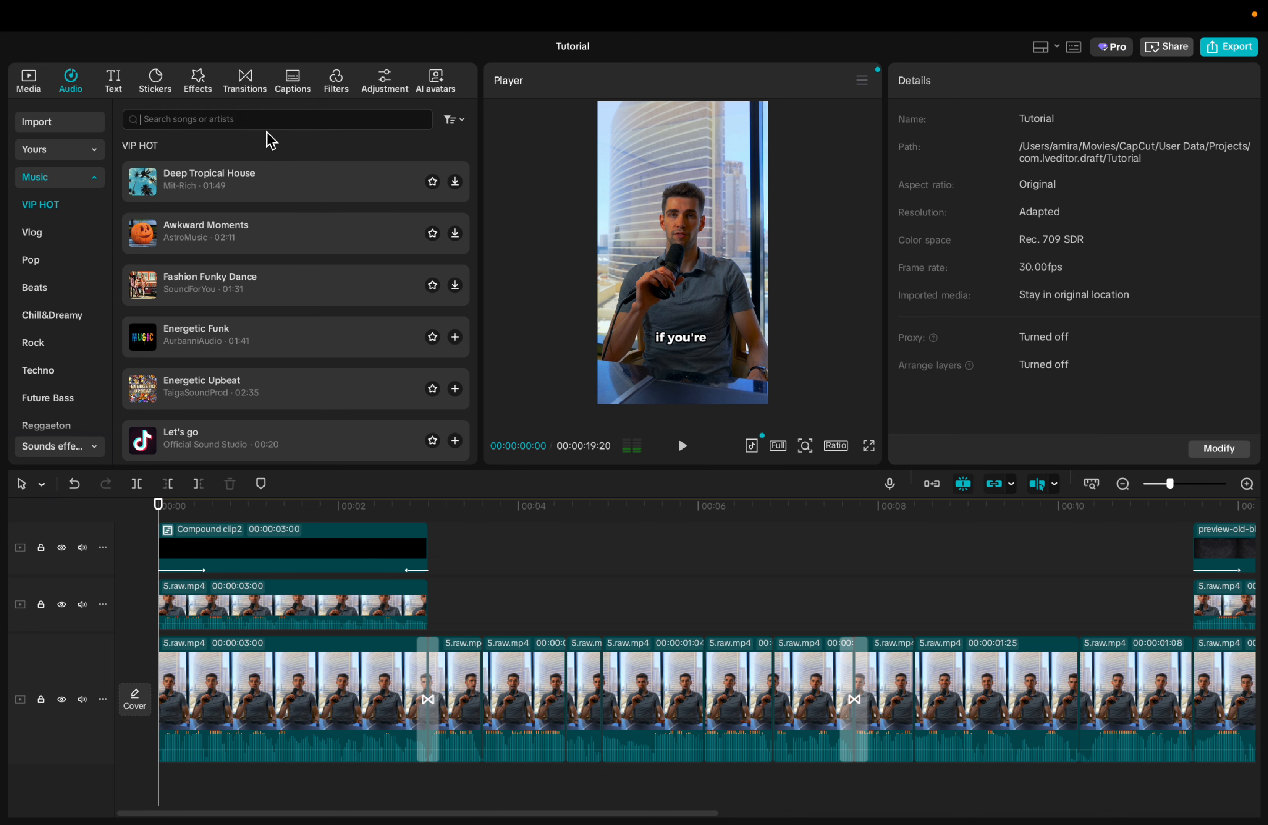
Search the music for "energetic", preview Upbeat and Energetic Rock4511, and place it under the video from the start of the timeline.
{"action": "type", "text": "c"}
{"action": "key", "text": "Return"}
{"action": "left_click", "coordinate": [293, 179]}
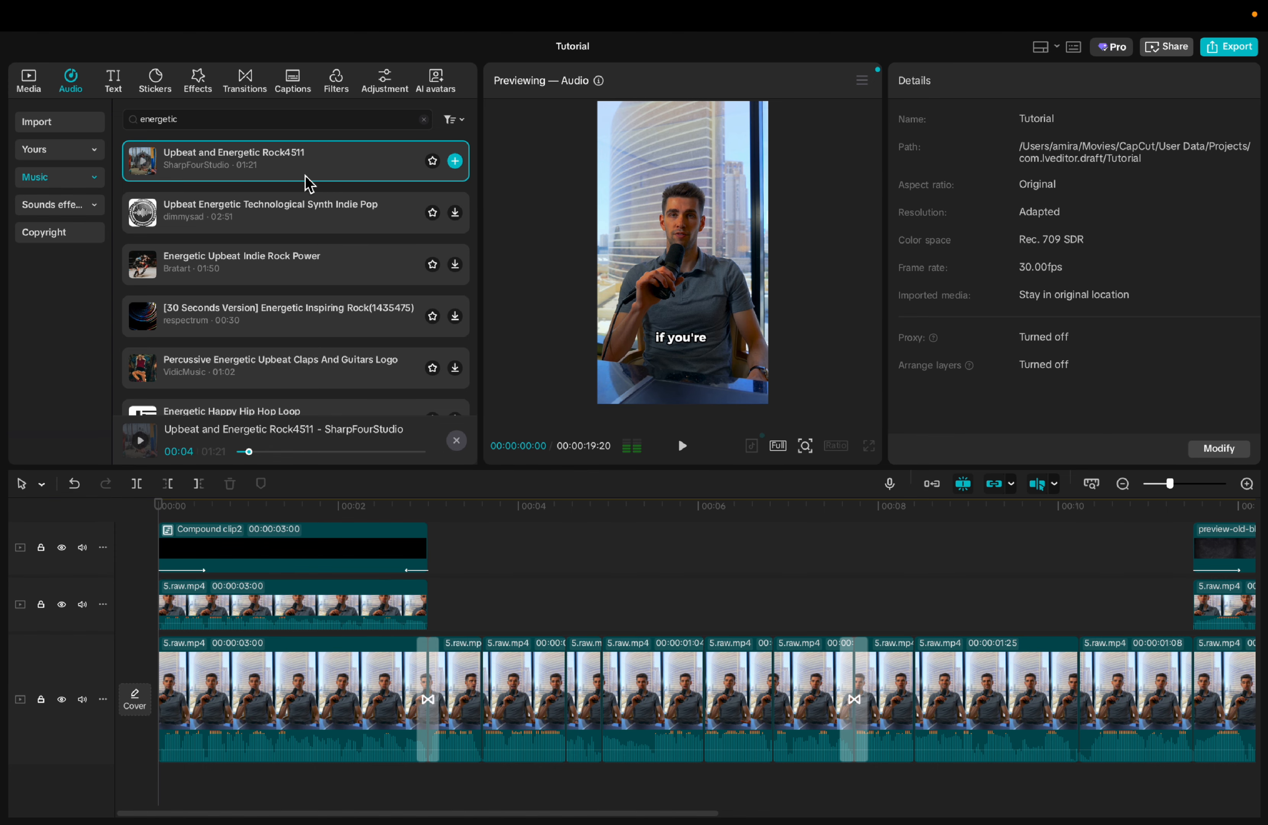
{"action": "left_click_drag", "start_coordinate": [316, 552], "coordinate": [160, 772]}
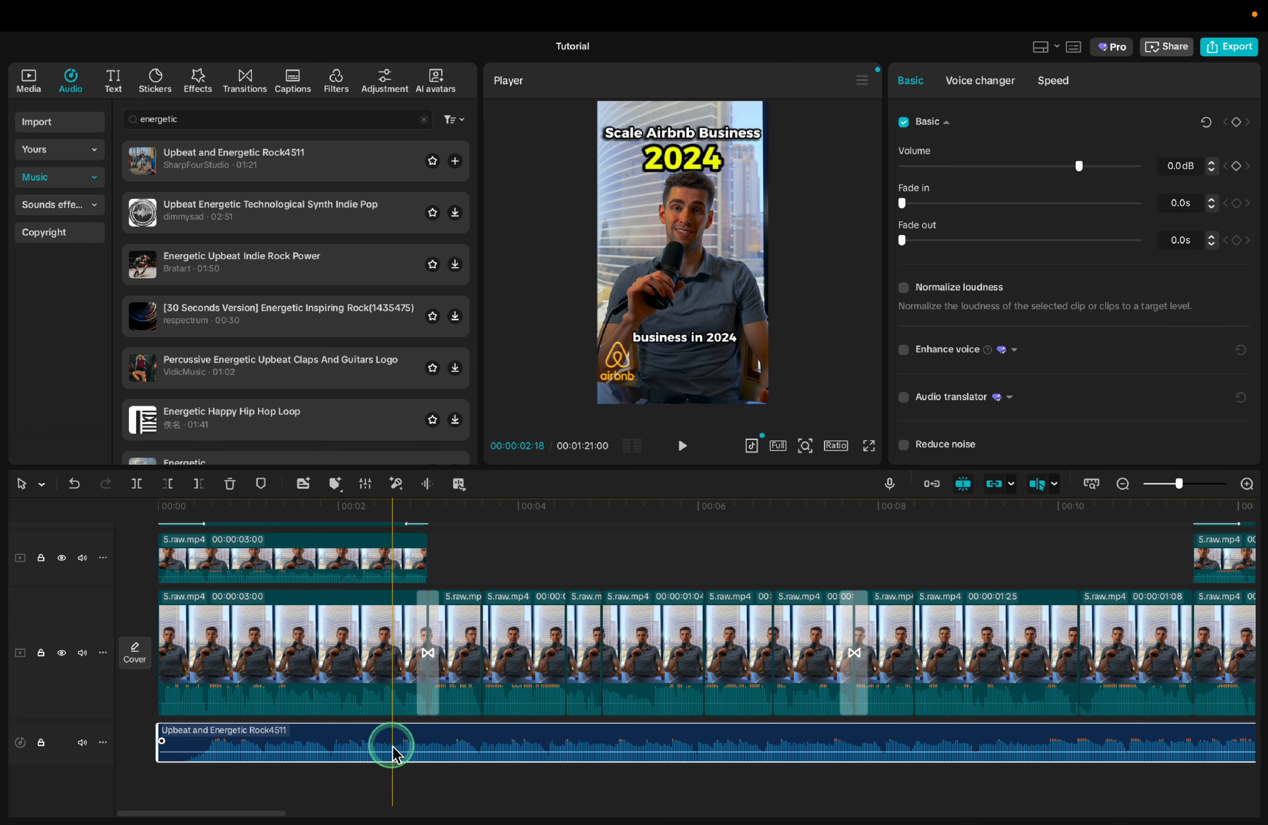
Lower the music track's volume in stages to -9.2 dB, -14.1 dB and -17.9 dB, playing back the video between changes.
{"action": "left_click_drag", "start_coordinate": [390, 752], "coordinate": [390, 756]}
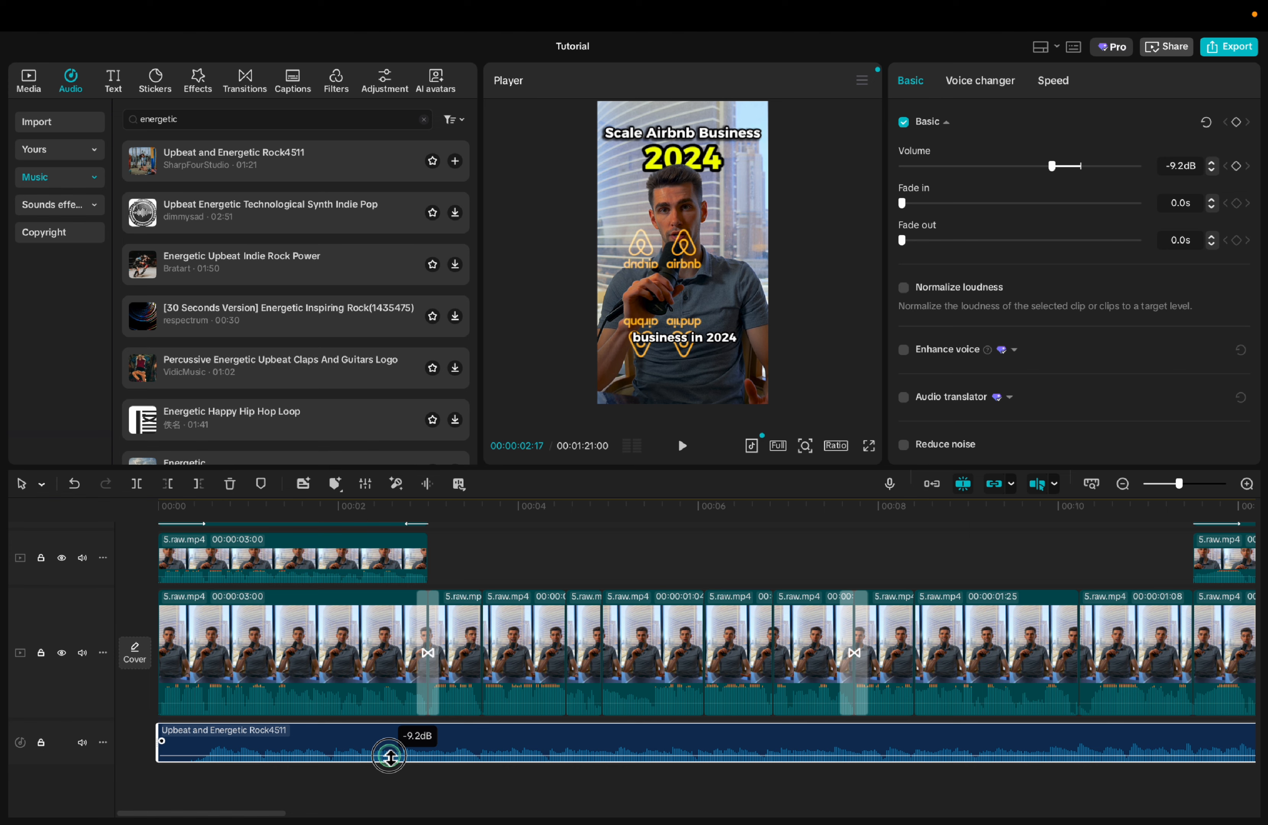
{"action": "left_click", "coordinate": [178, 733]}
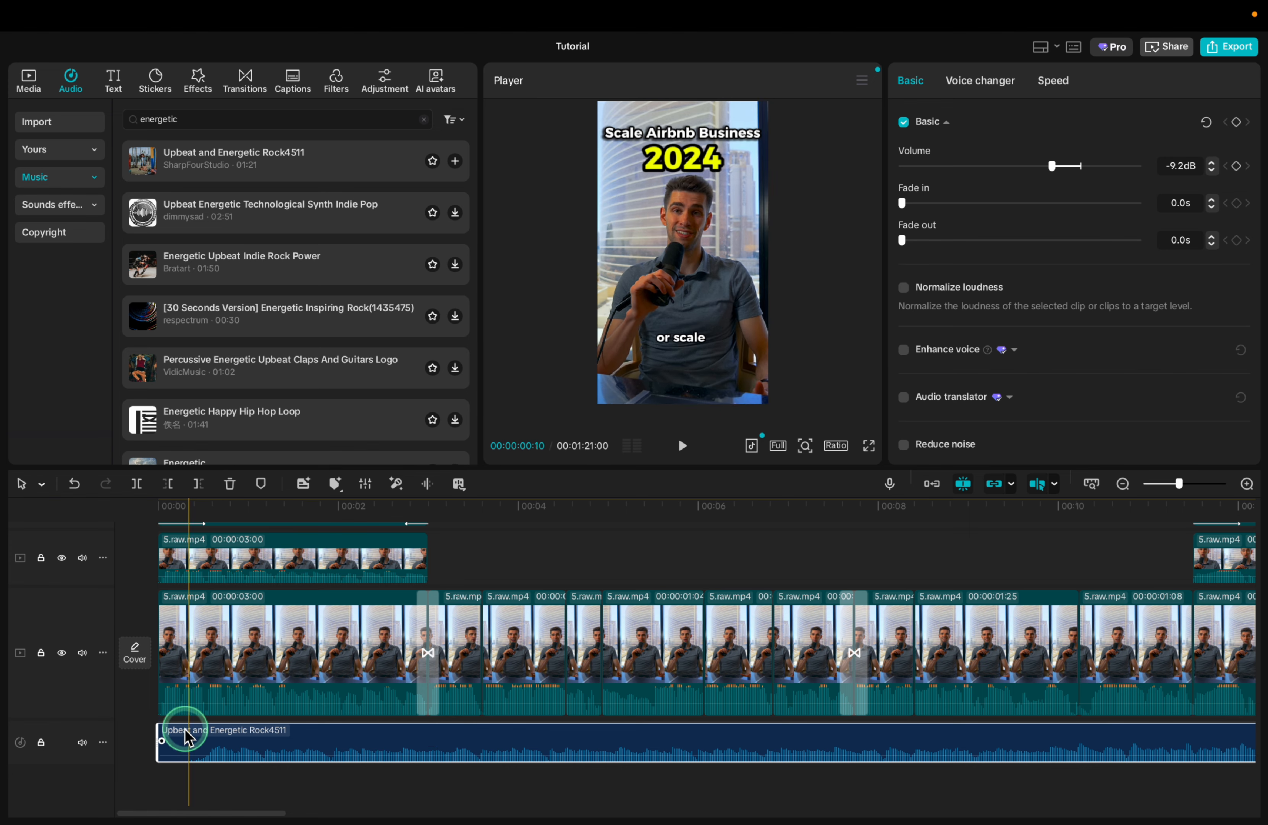
{"action": "left_click", "coordinate": [155, 705]}
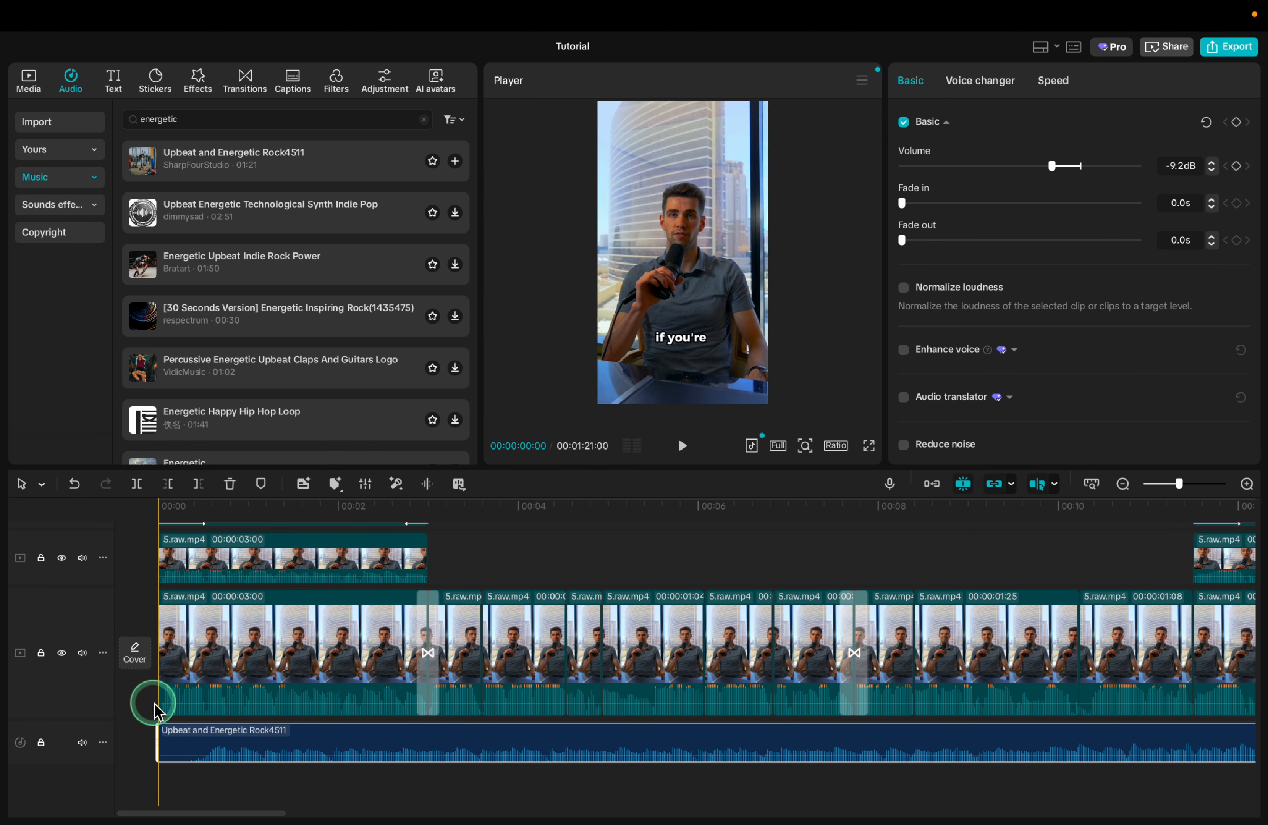
{"action": "key", "text": "space"}
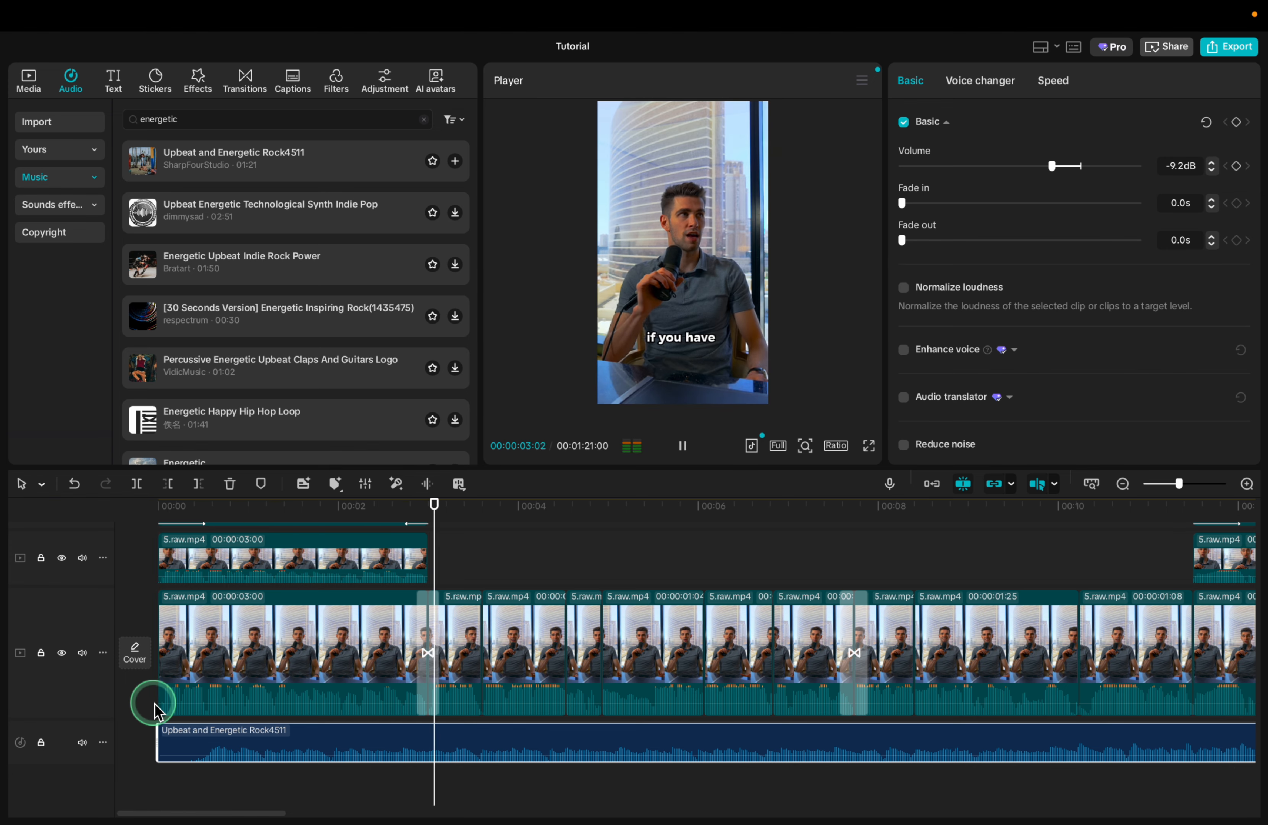
{"action": "key", "text": "space"}
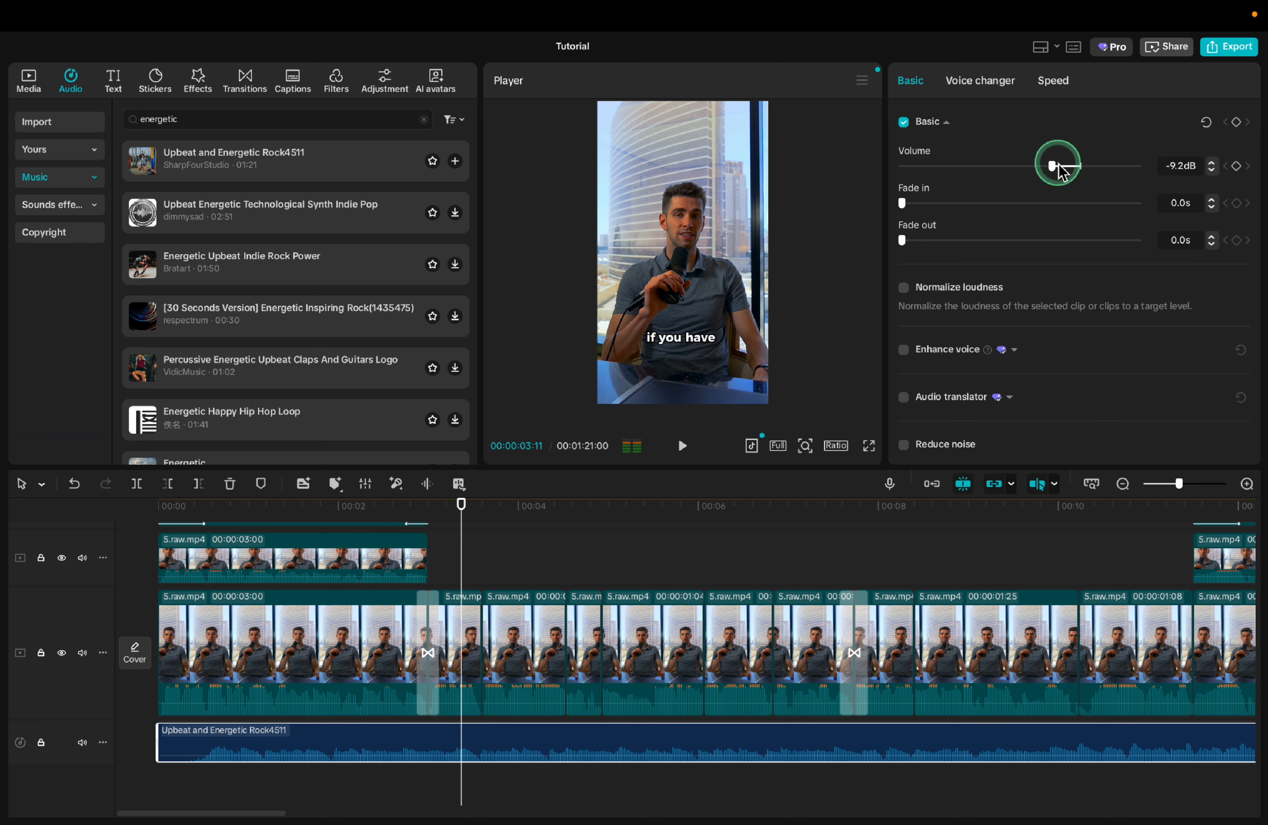
{"action": "left_click_drag", "start_coordinate": [1059, 167], "coordinate": [1056, 170]}
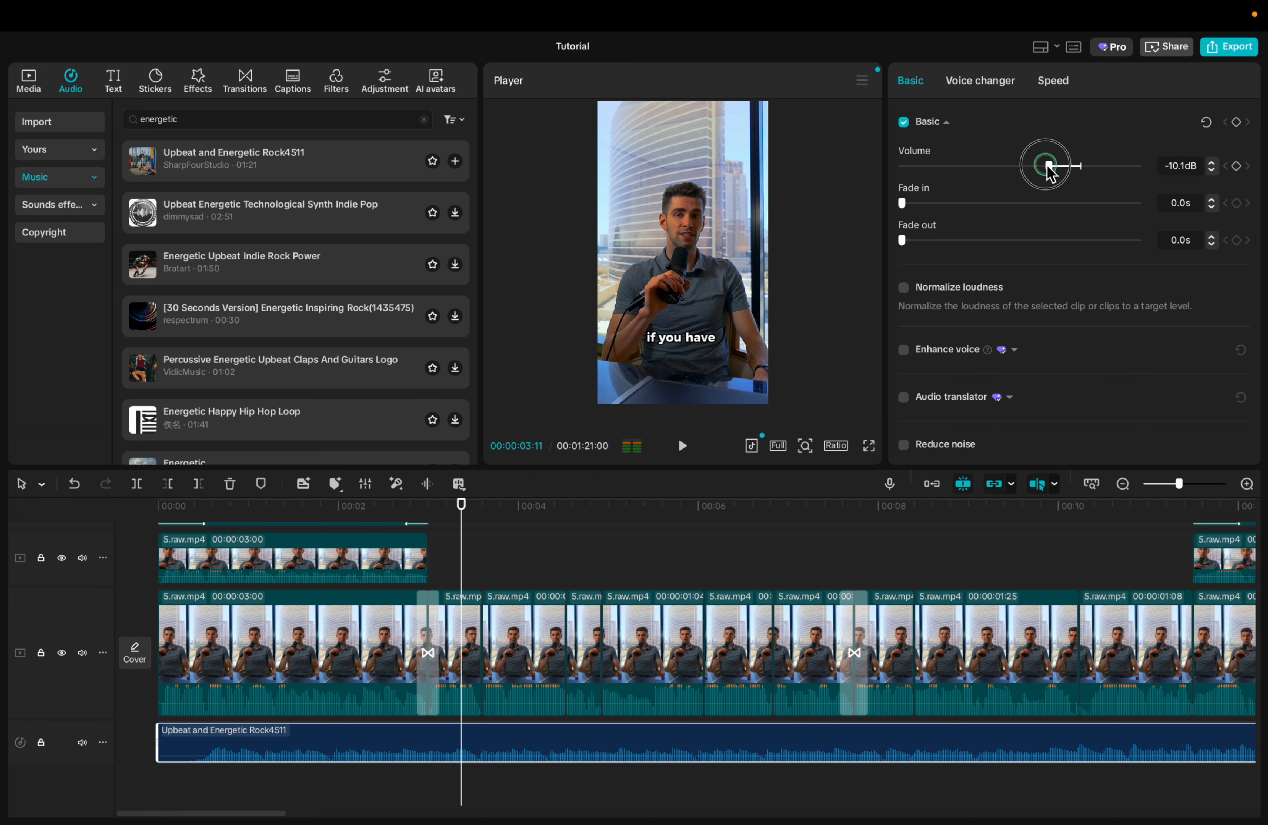
{"action": "left_click_drag", "start_coordinate": [1049, 173], "coordinate": [1043, 177]}
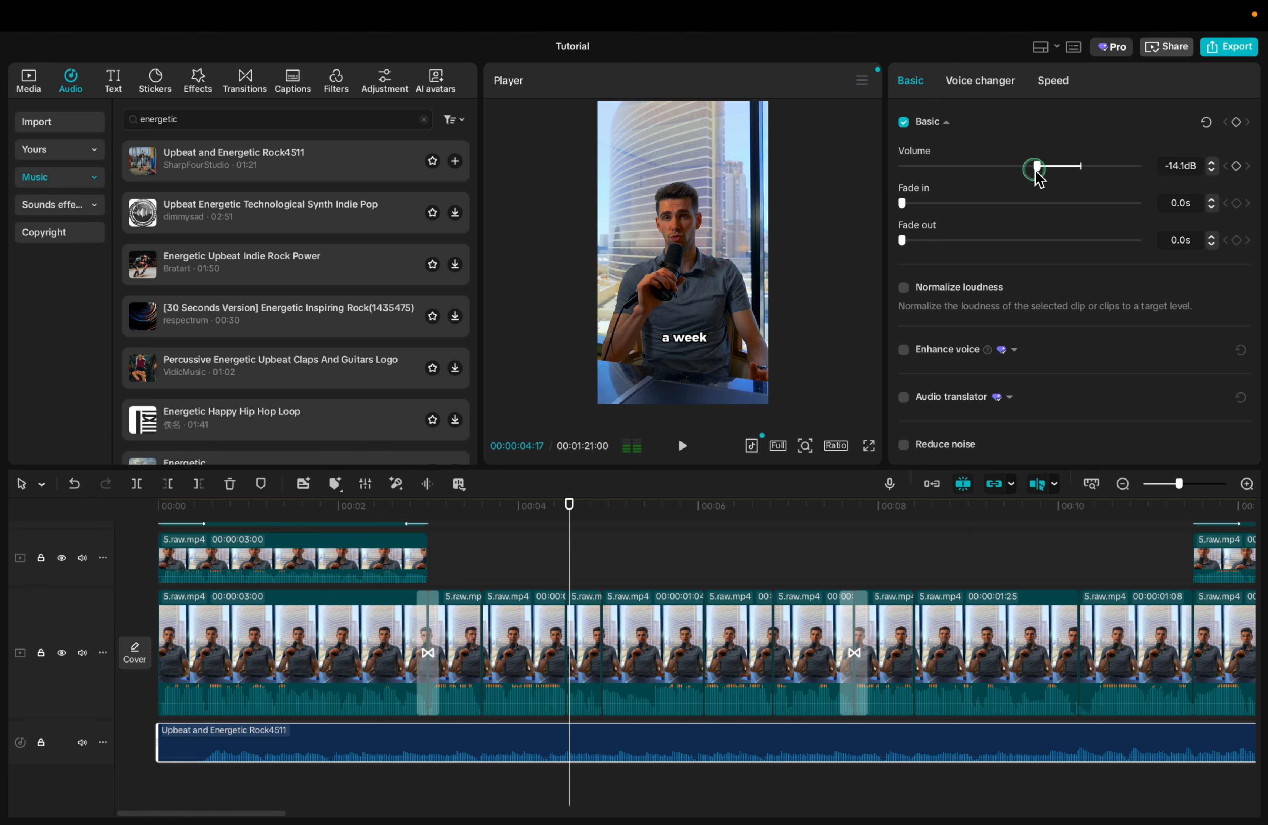
{"action": "key", "text": "space"}
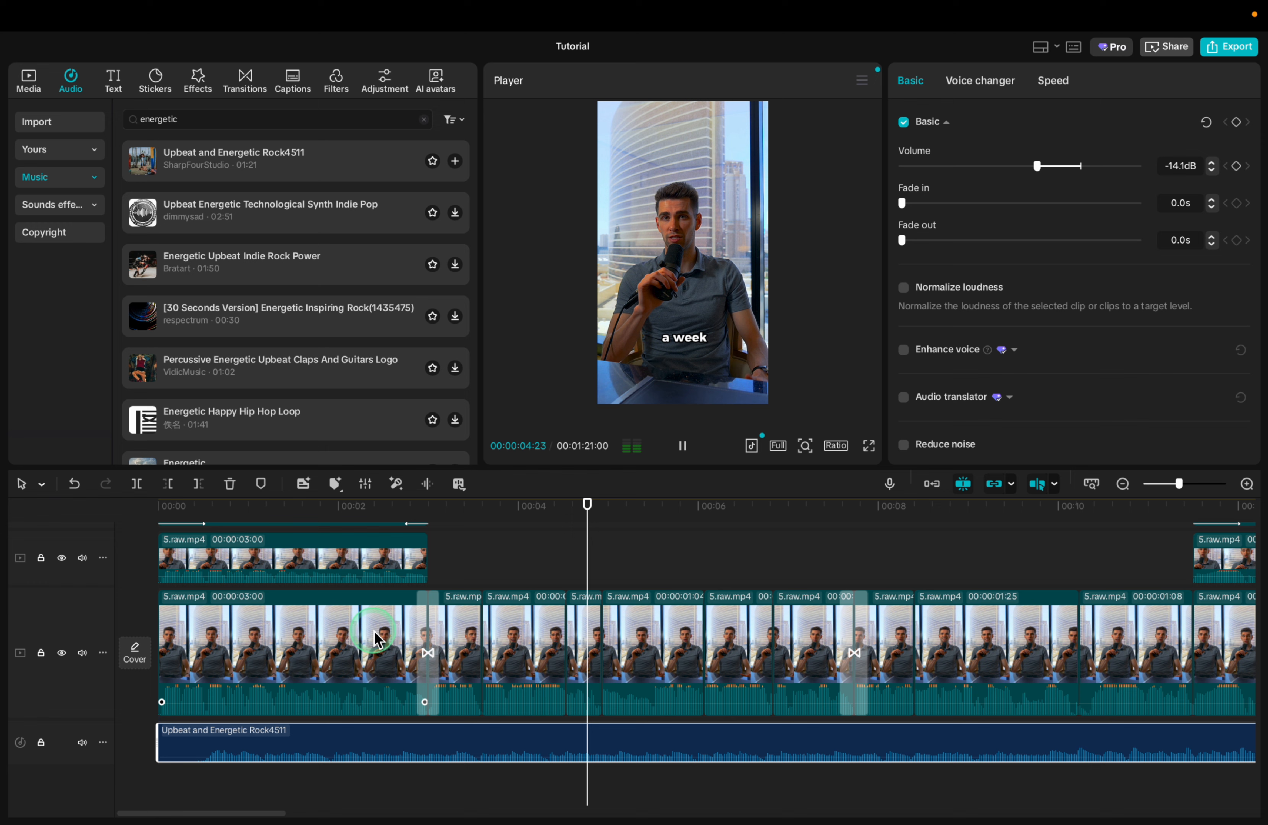
{"action": "key", "text": "space"}
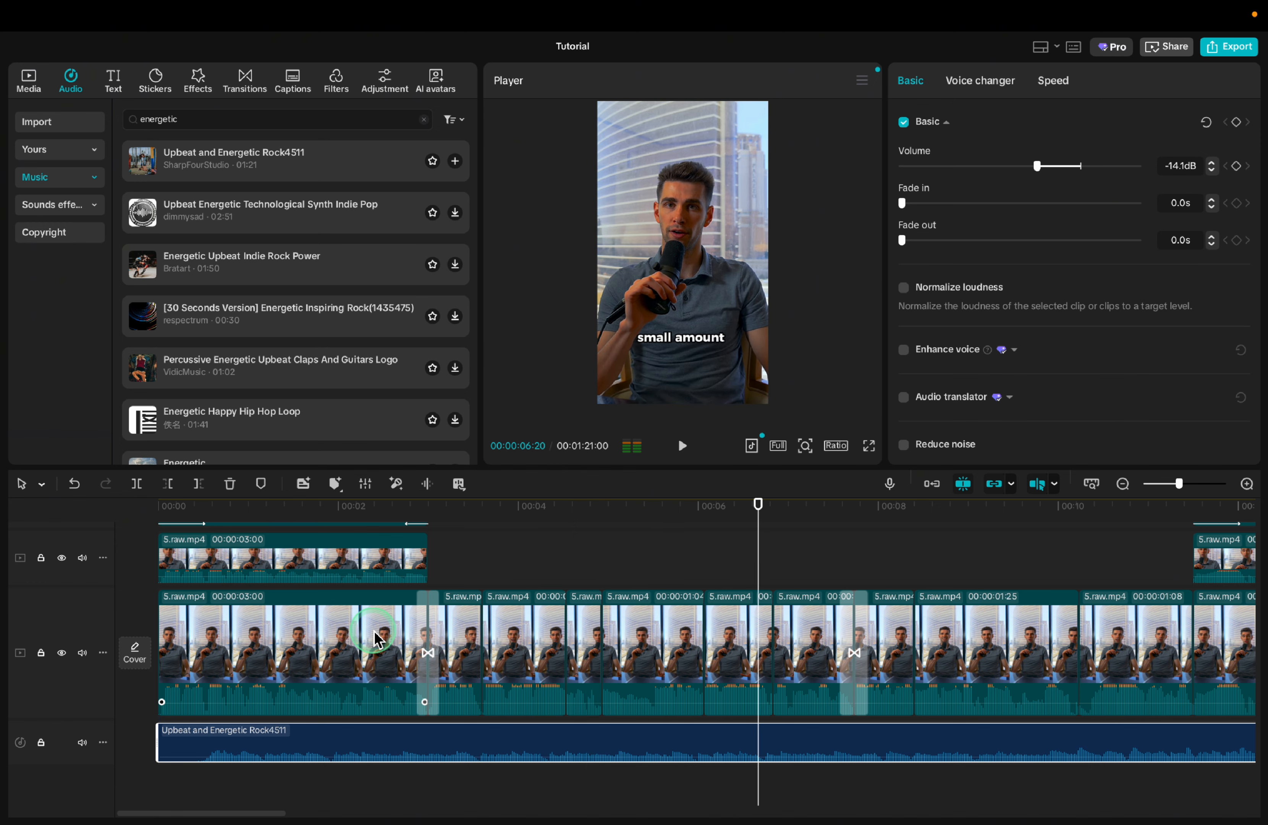
{"action": "left_click_drag", "start_coordinate": [1037, 167], "coordinate": [1026, 168]}
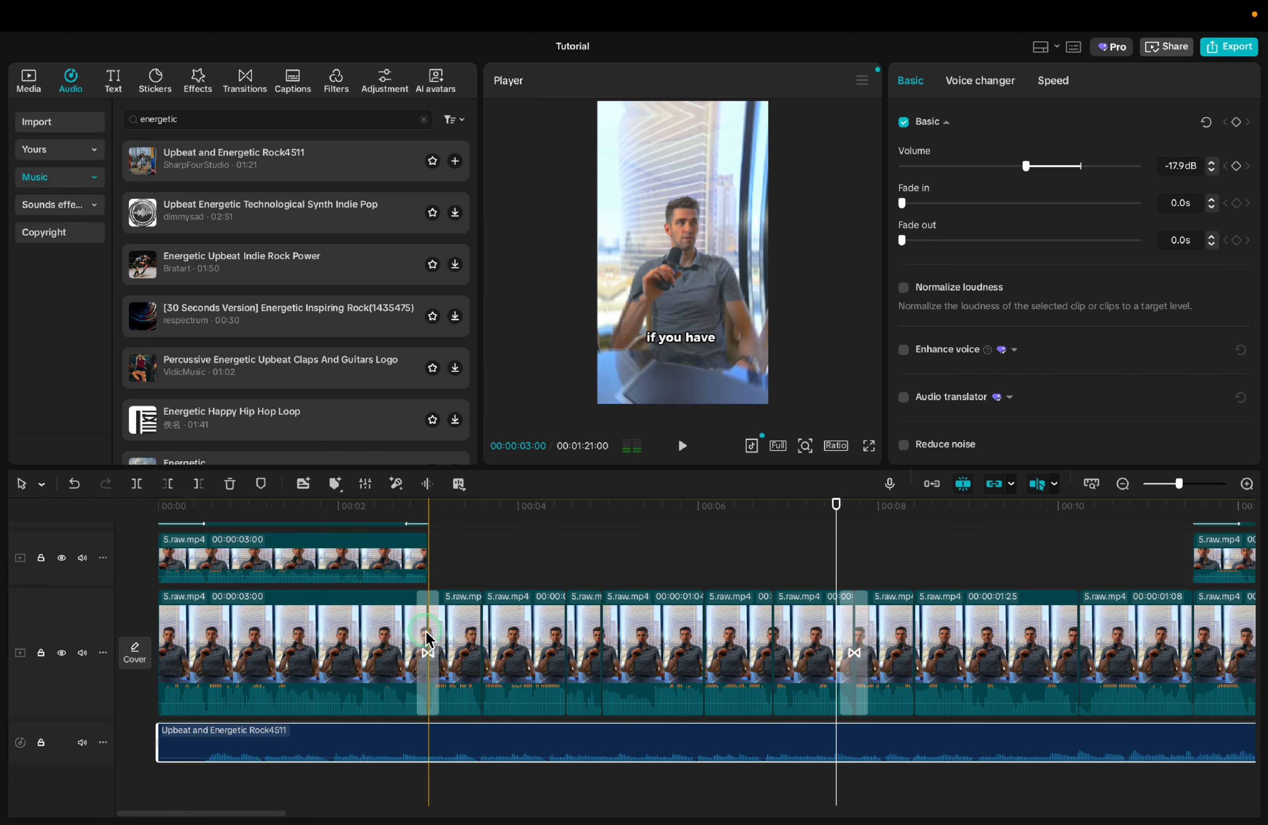
Move the playhead to the first transition at about 3 seconds and browse the trending sound effects and the favorite music tracks.
{"action": "left_click", "coordinate": [428, 653]}
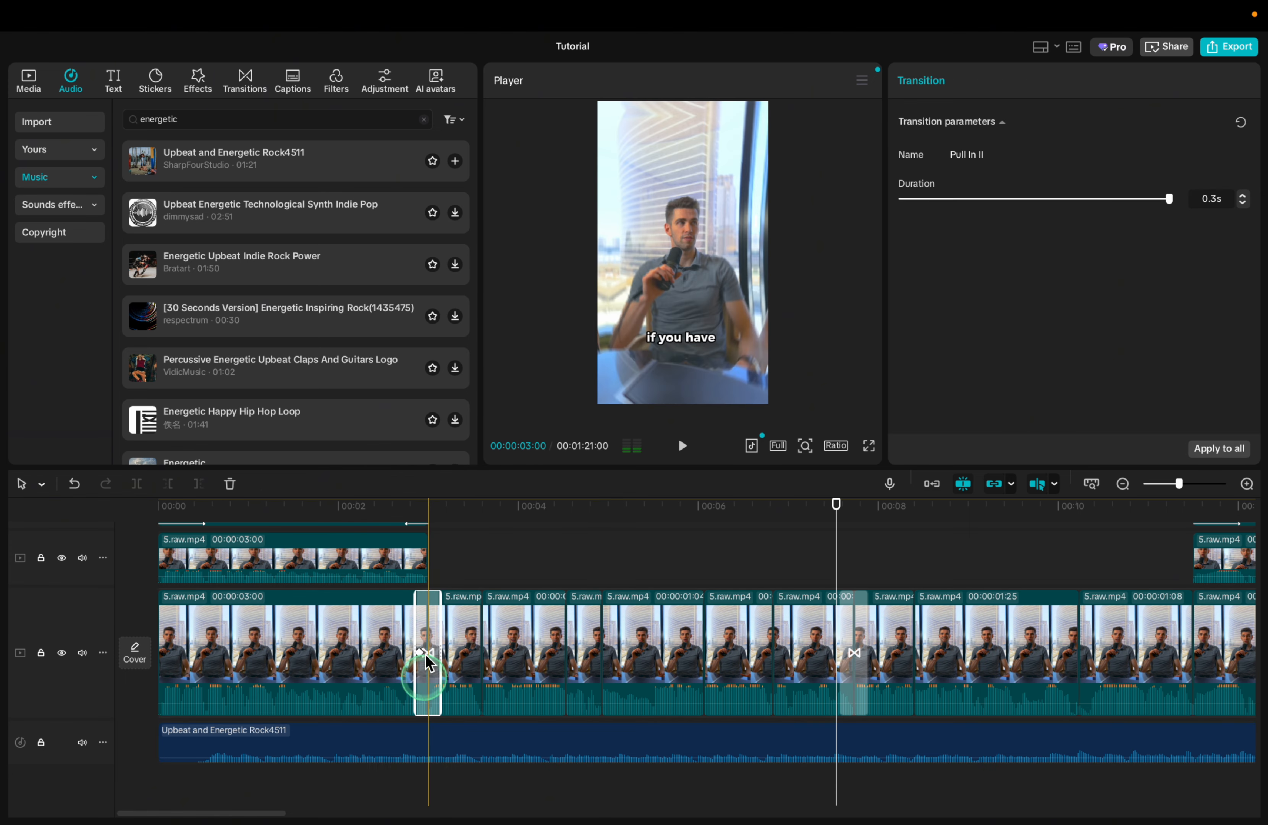
{"action": "left_click", "coordinate": [418, 770]}
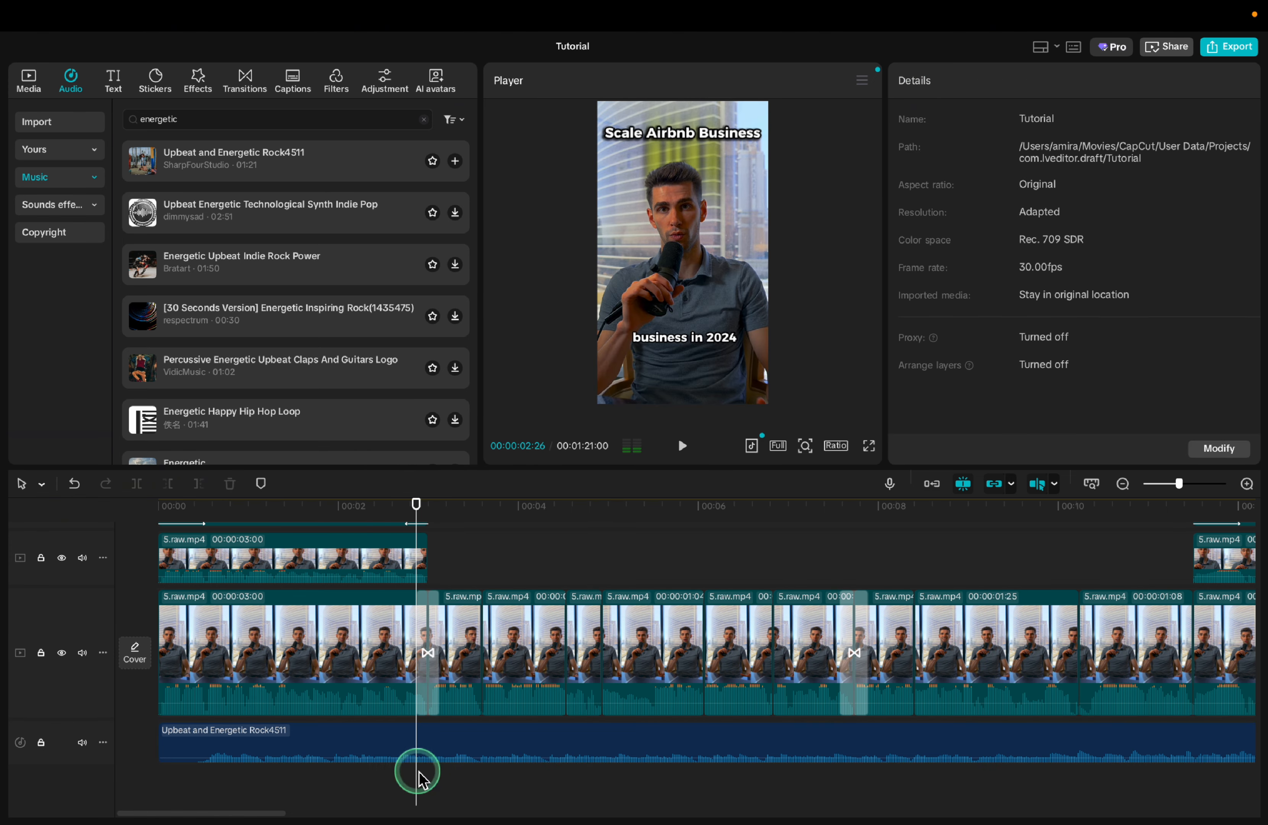
{"action": "left_click", "coordinate": [53, 205]}
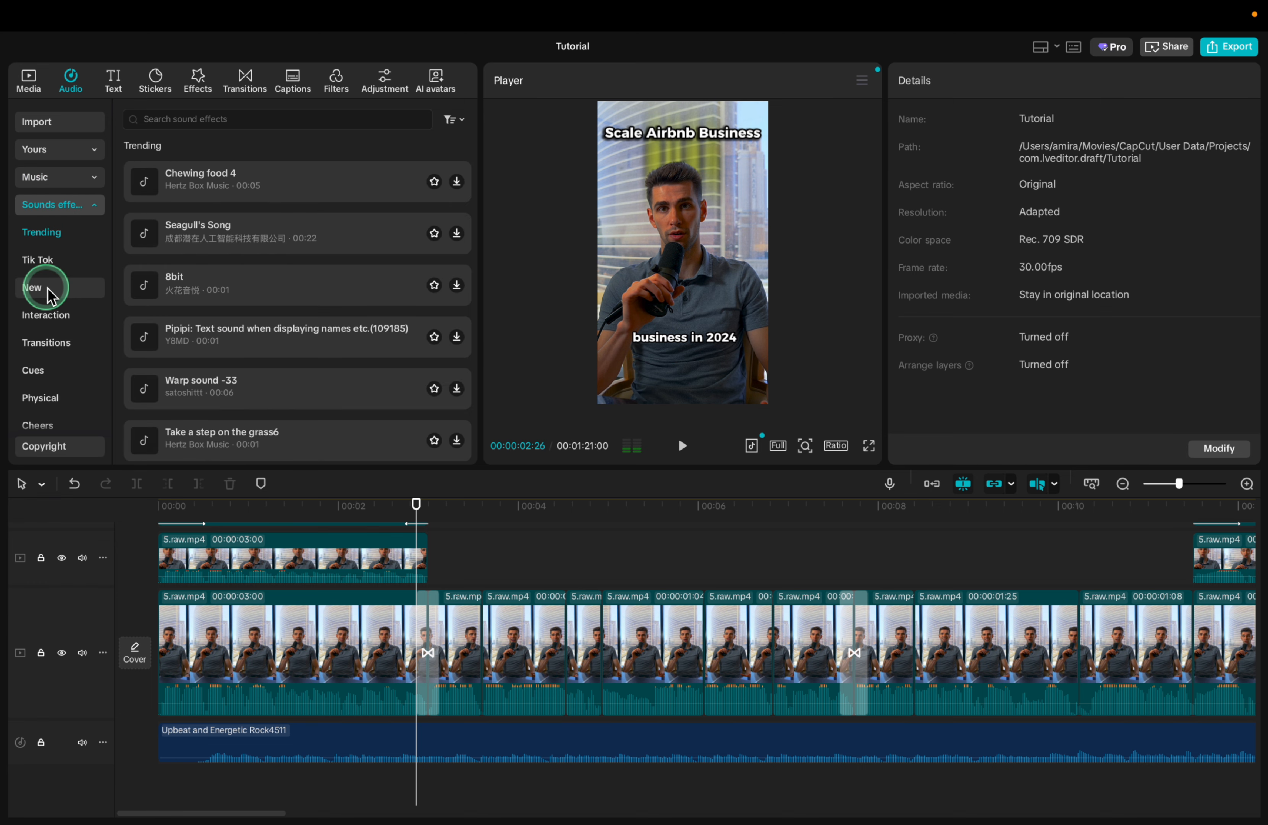
{"action": "scroll", "coordinate": [47, 288], "scroll_direction": "down", "scroll_amount": 3}
{"action": "scroll", "coordinate": [47, 288], "scroll_direction": "up", "scroll_amount": 3}
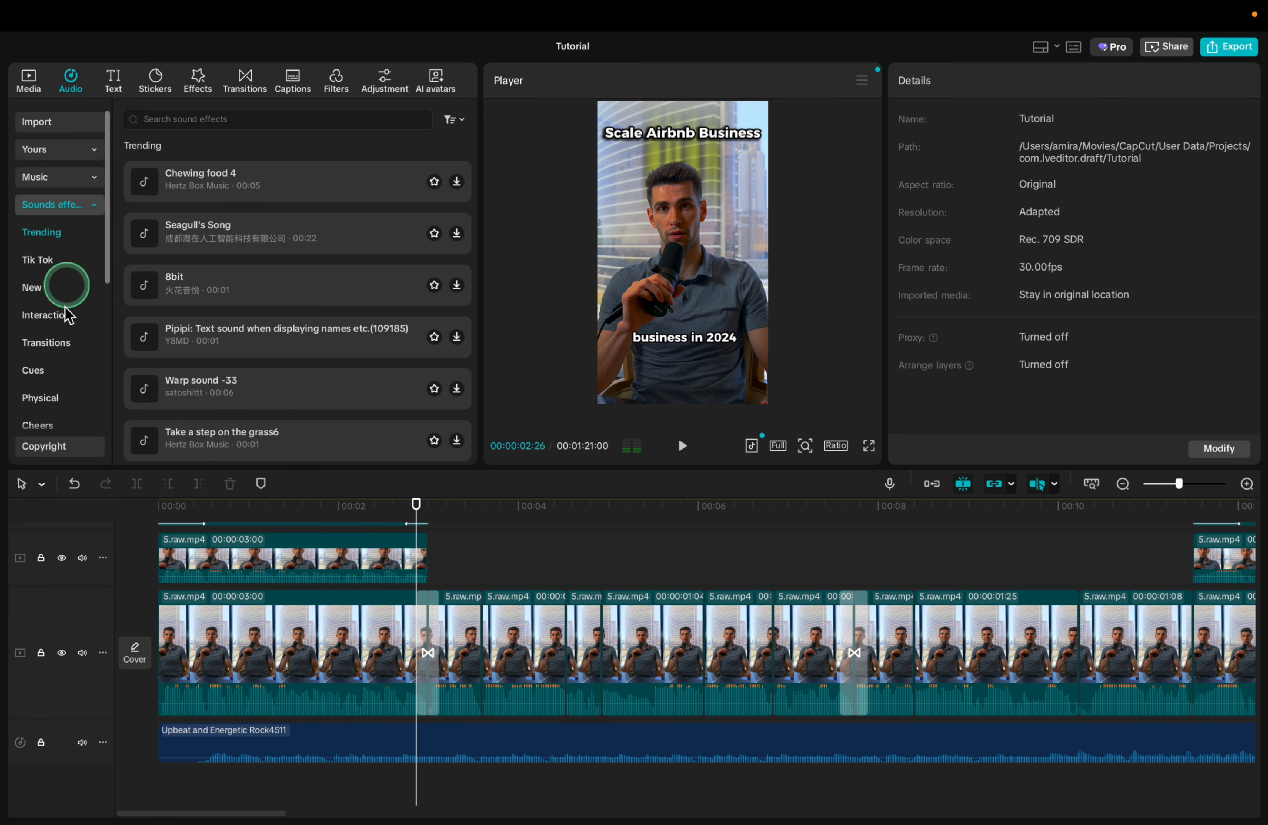
{"action": "scroll", "coordinate": [62, 271], "scroll_direction": "down", "scroll_amount": 3}
{"action": "scroll", "coordinate": [211, 248], "scroll_direction": "down", "scroll_amount": 5}
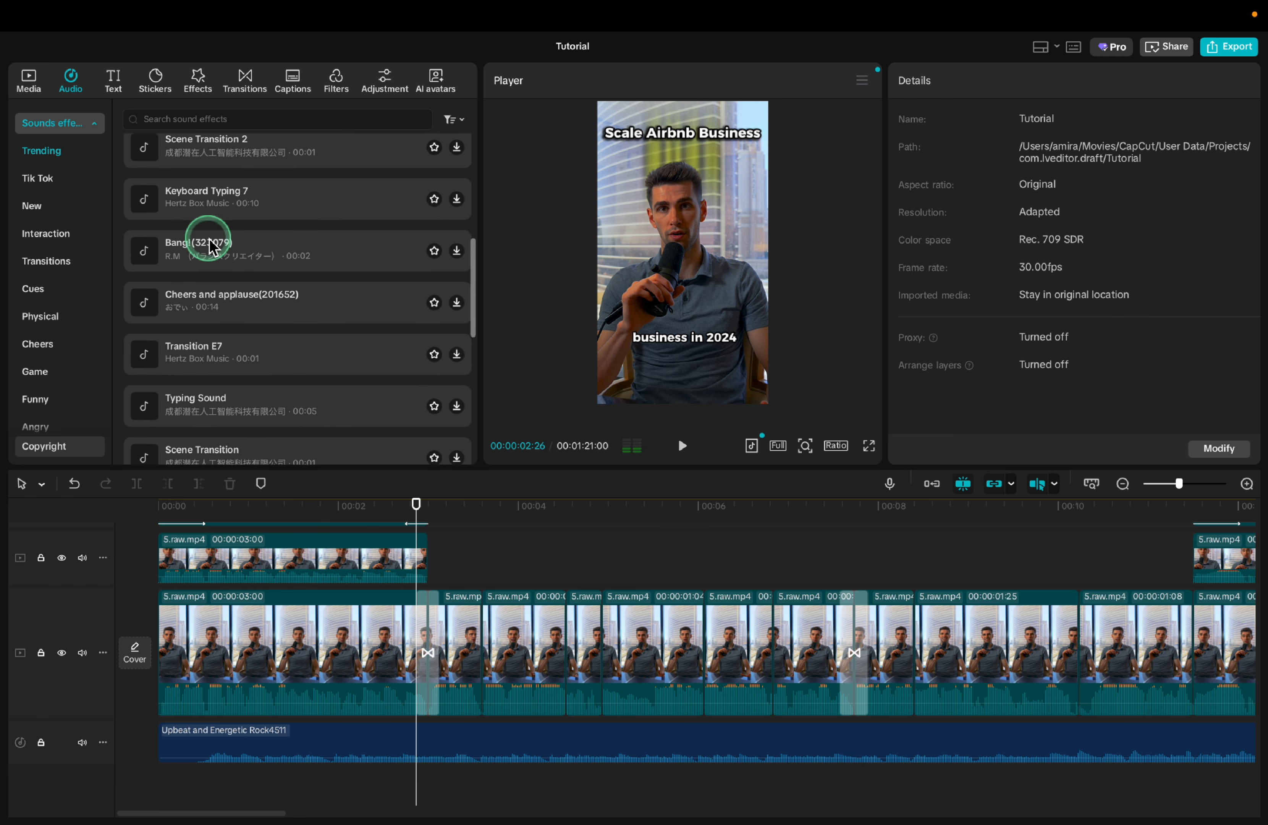
{"action": "scroll", "coordinate": [198, 241], "scroll_direction": "up", "scroll_amount": 5}
{"action": "scroll", "coordinate": [46, 302], "scroll_direction": "down", "scroll_amount": 6}
{"action": "scroll", "coordinate": [48, 310], "scroll_direction": "up", "scroll_amount": 8}
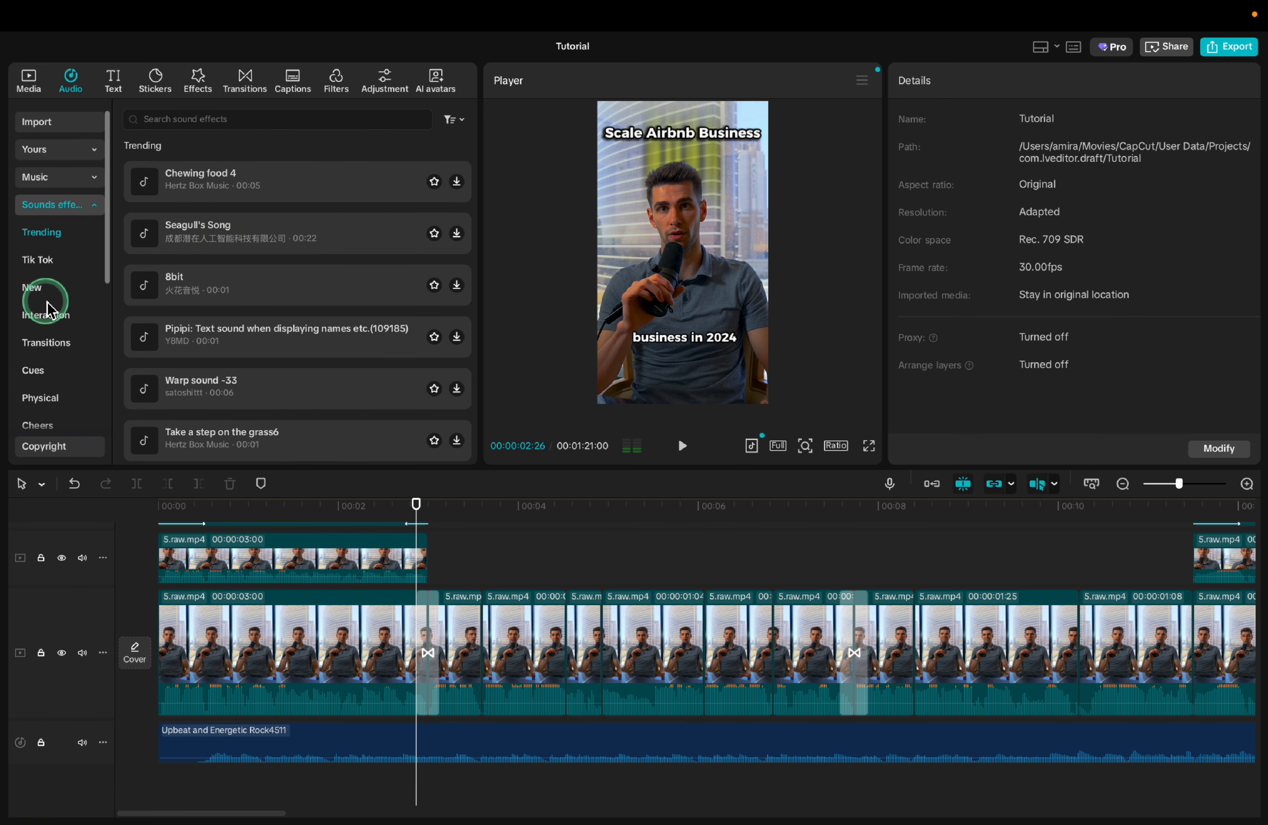
{"action": "left_click", "coordinate": [83, 148]}
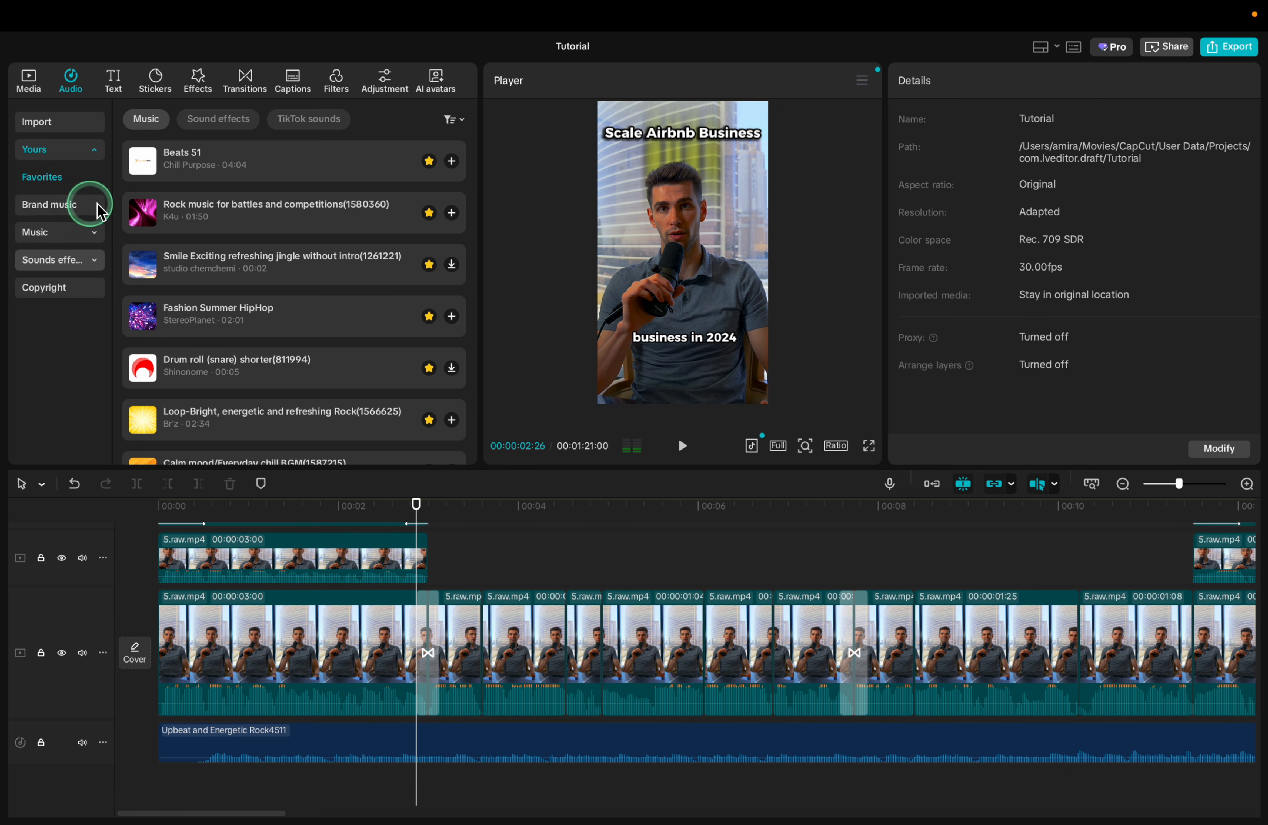
{"action": "scroll", "coordinate": [311, 292], "scroll_direction": "down", "scroll_amount": 3}
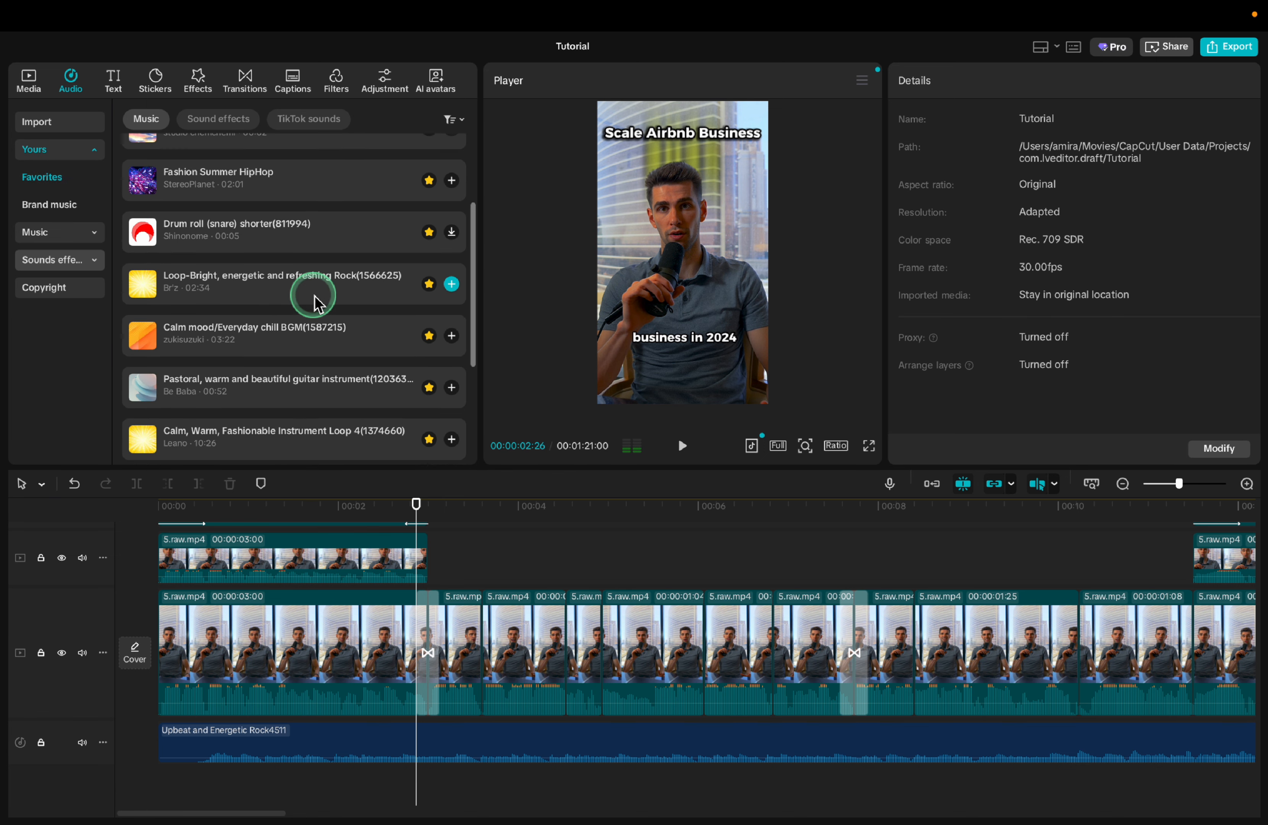
{"action": "scroll", "coordinate": [315, 299], "scroll_direction": "up", "scroll_amount": 3}
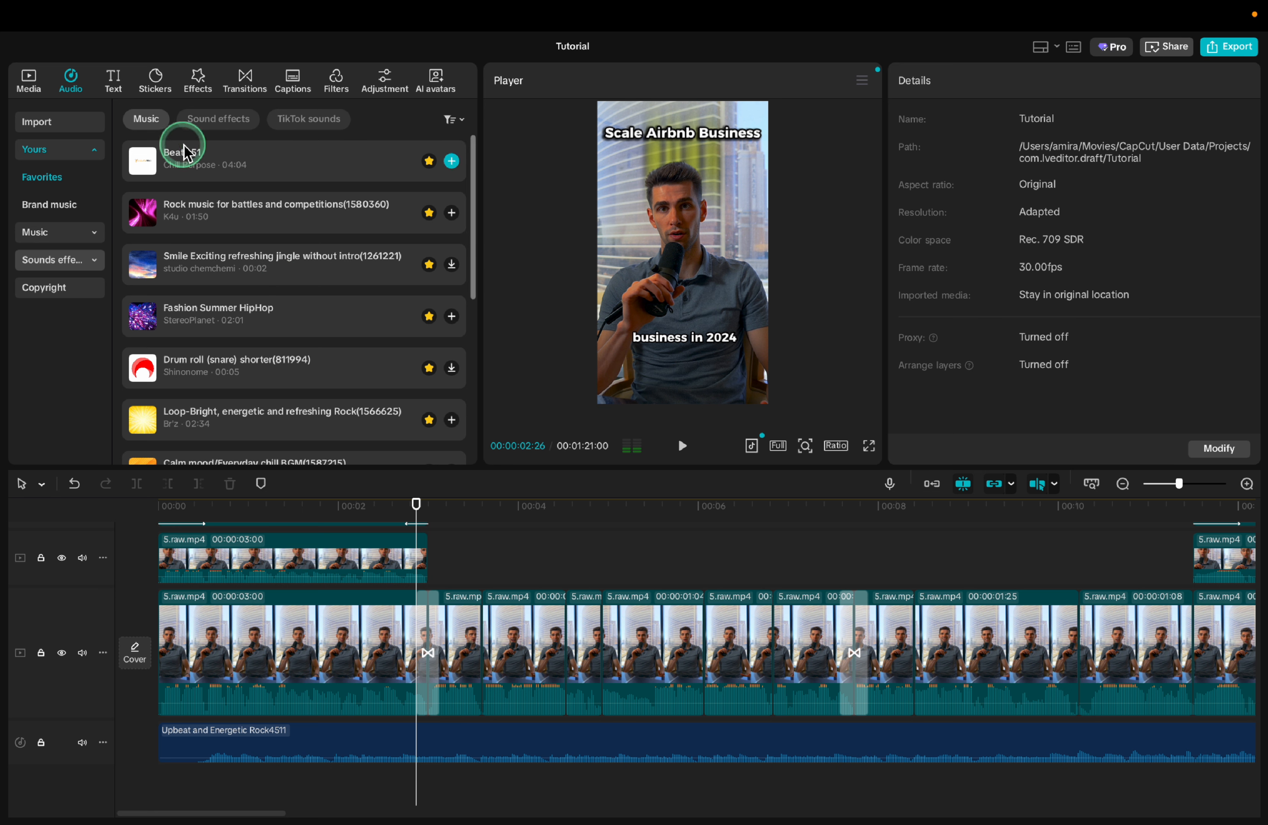
Search the sound effects for "whoosh", preview swish_whoosh (large), and place it on a new audio track under the first transition.
{"action": "left_click", "coordinate": [54, 267]}
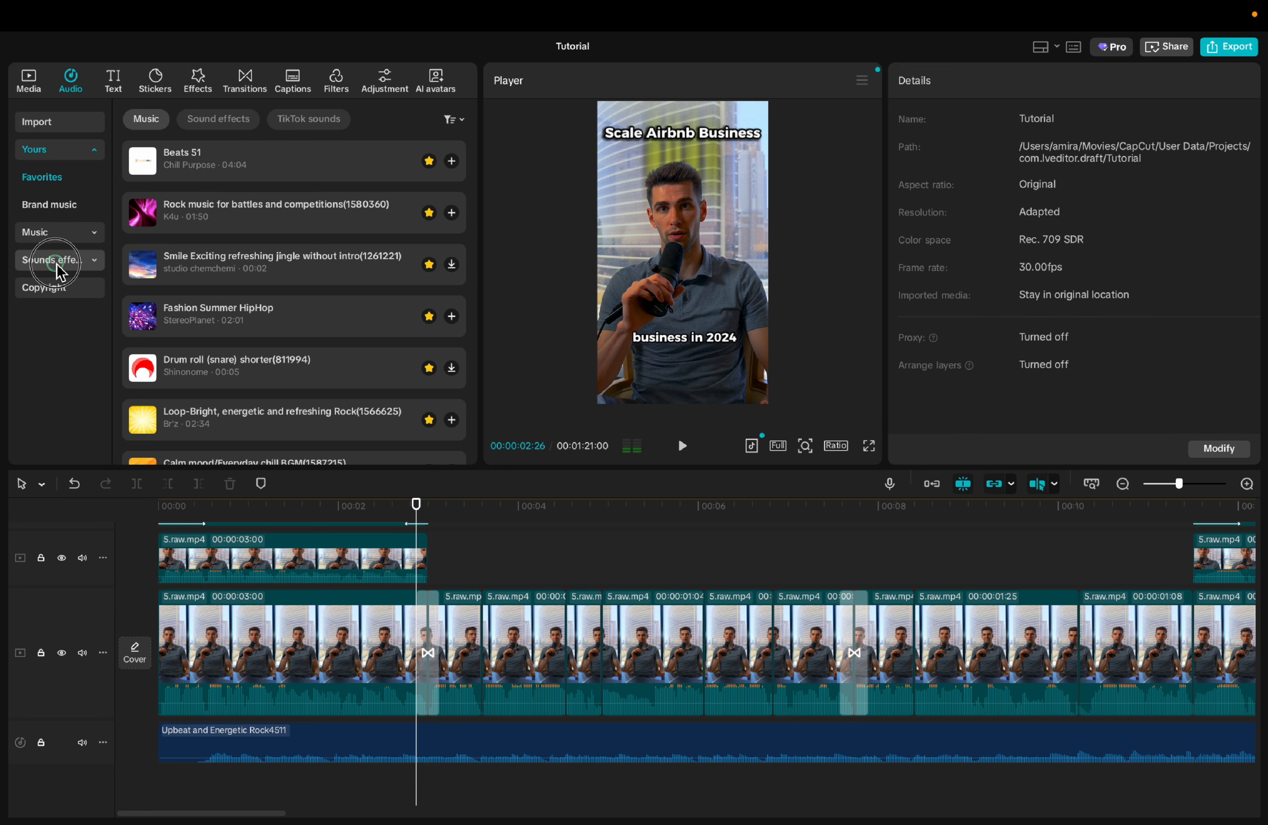
{"action": "left_click", "coordinate": [202, 124]}
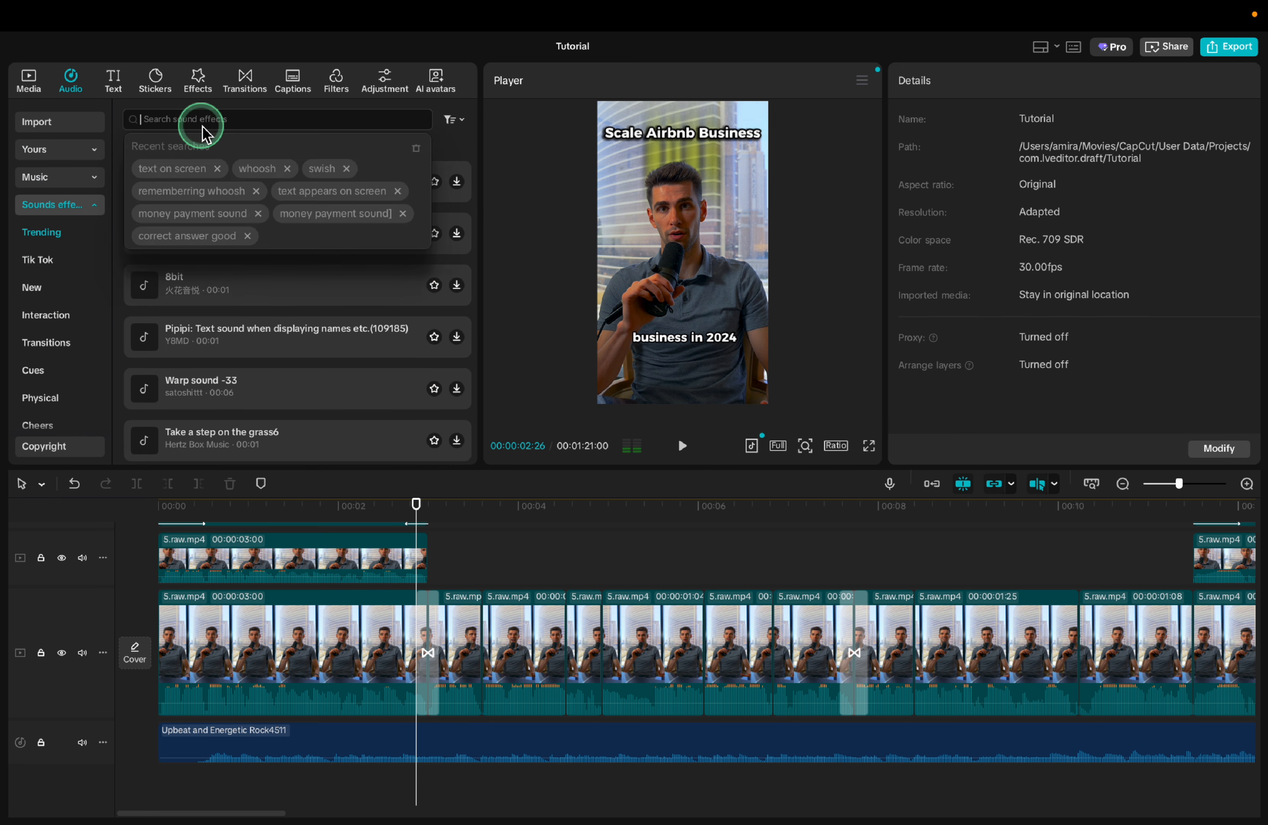
{"action": "type", "text": "whoosh"}
{"action": "key", "text": "Return"}
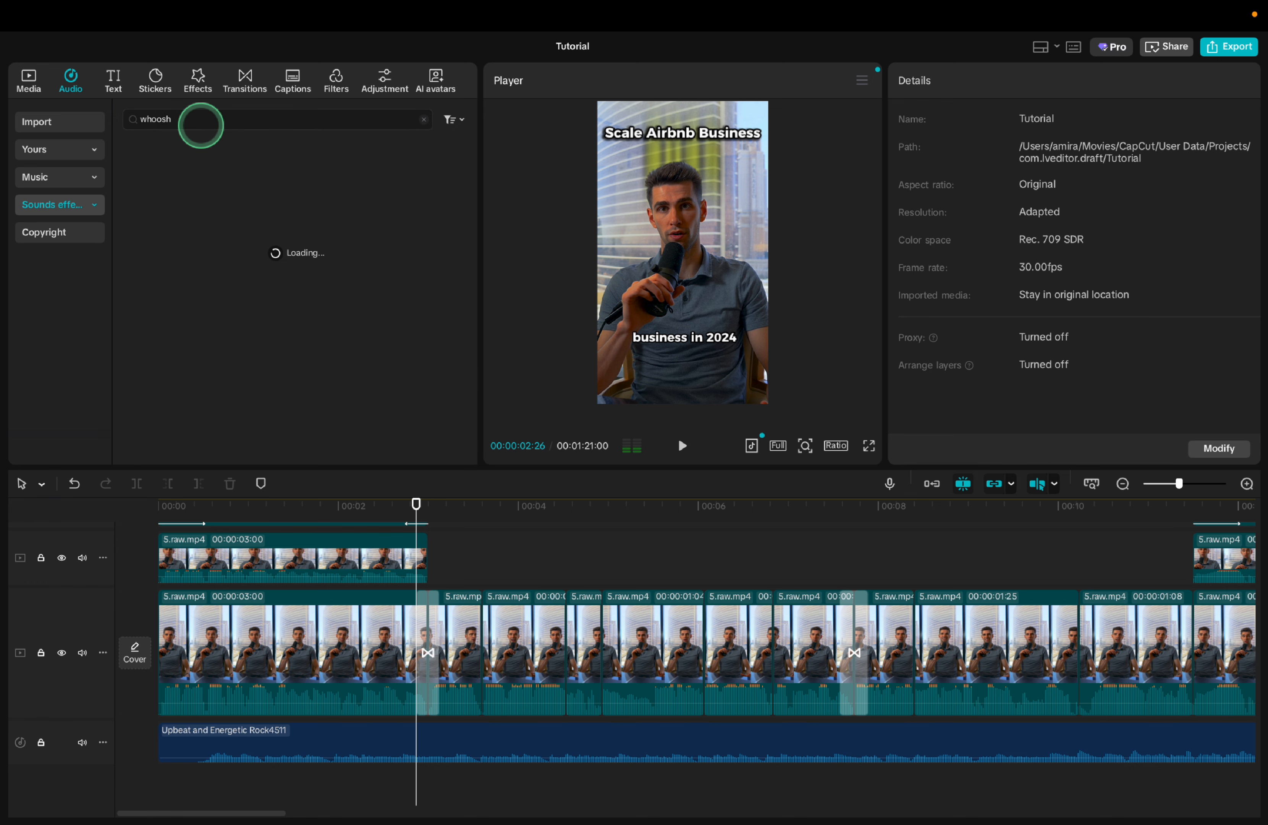
{"action": "left_click", "coordinate": [292, 164]}
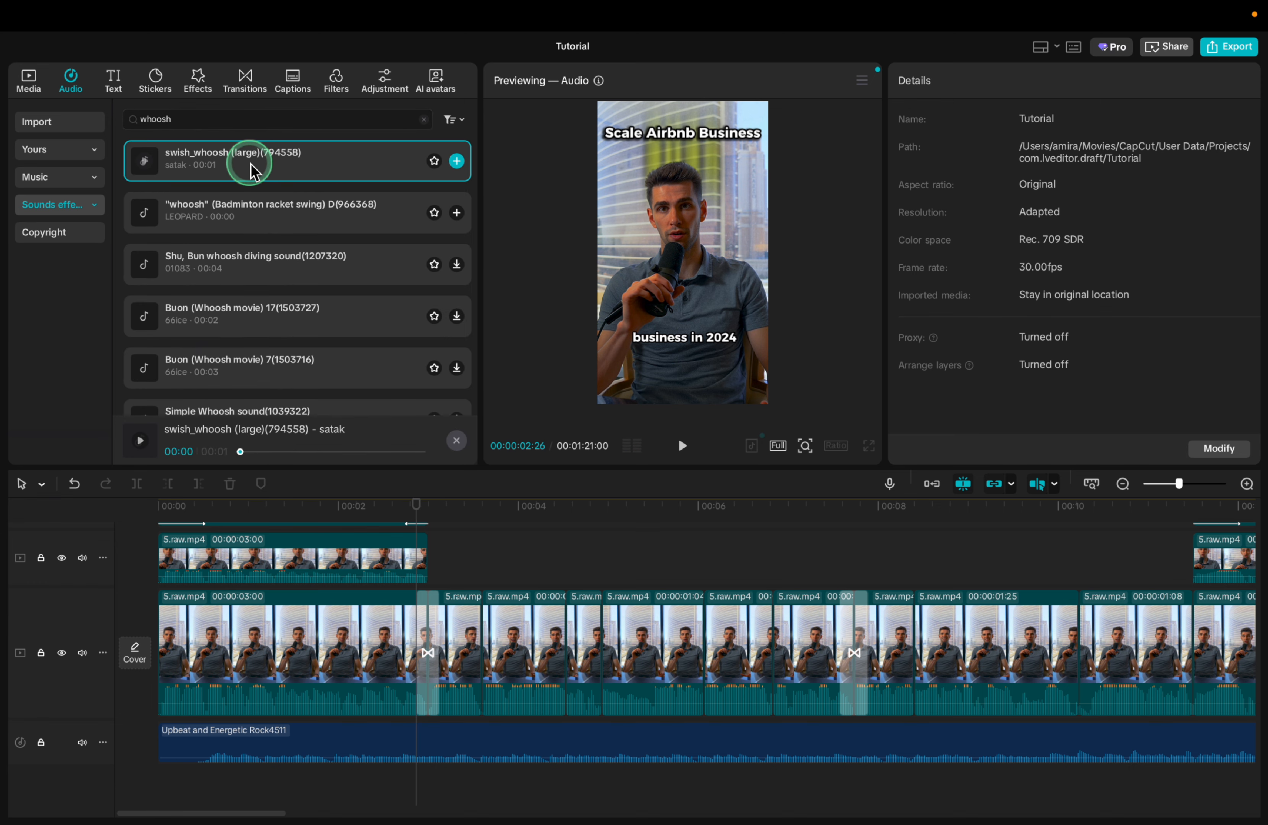
{"action": "left_click_drag", "start_coordinate": [251, 173], "coordinate": [456, 798]}
{"action": "left_click", "coordinate": [437, 804]}
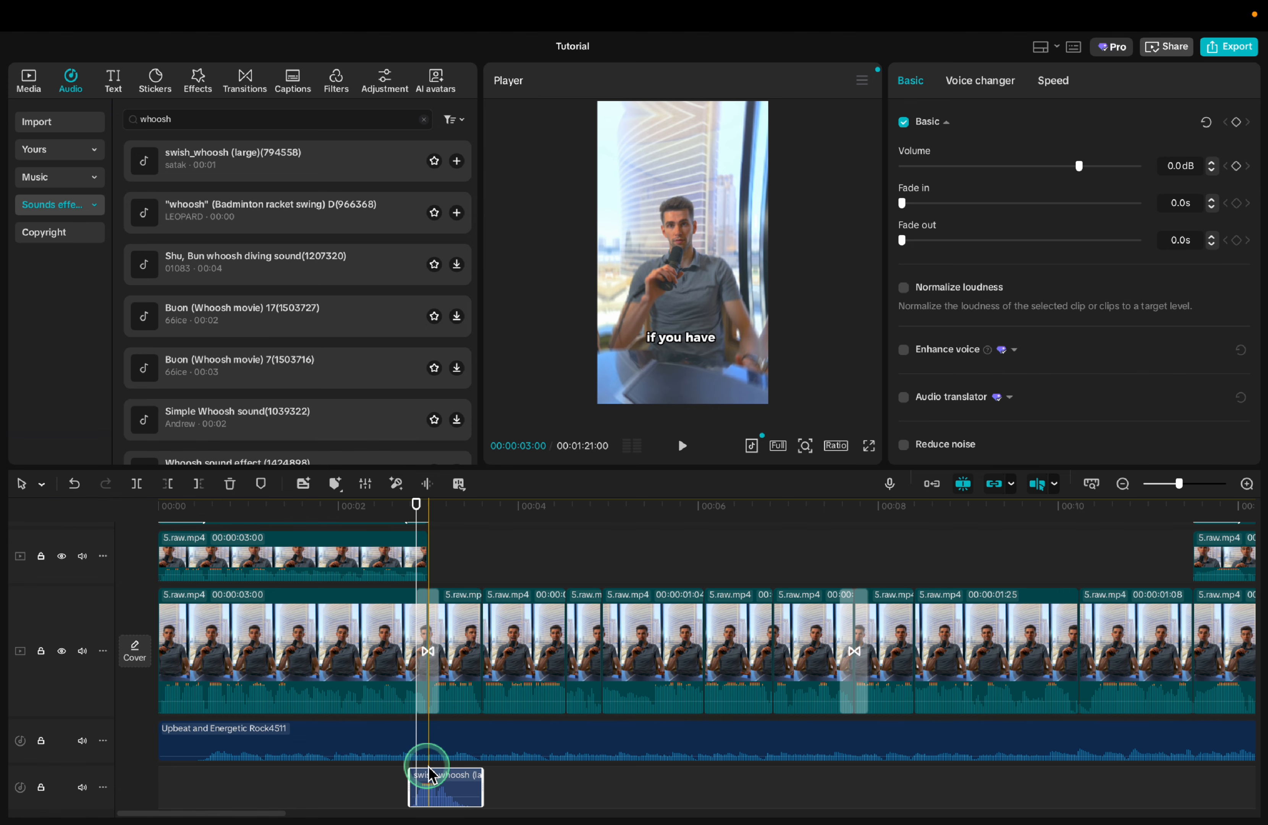
Play back the first transition, lower the swish_whoosh sound's volume to -6.2 dB, and play it back again.
{"action": "key", "text": "space"}
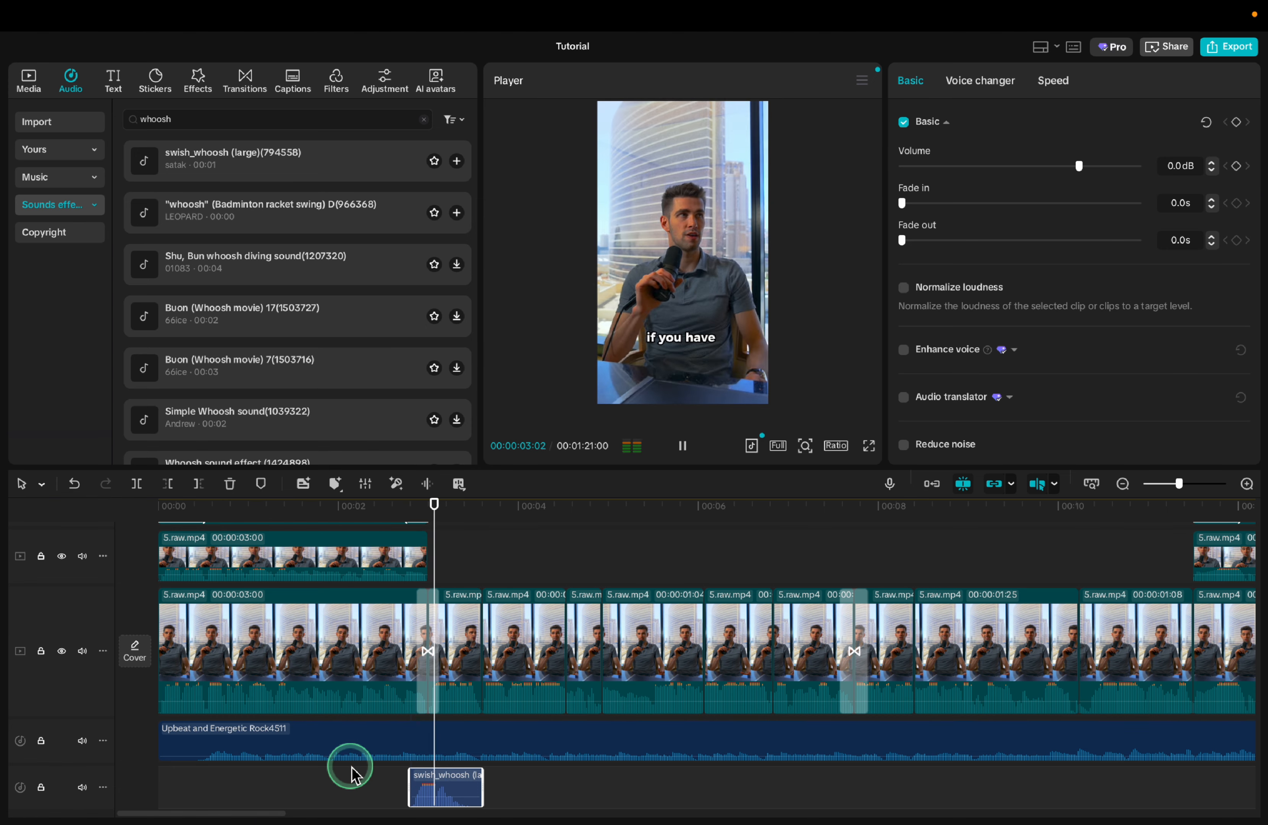
{"action": "key", "text": "space"}
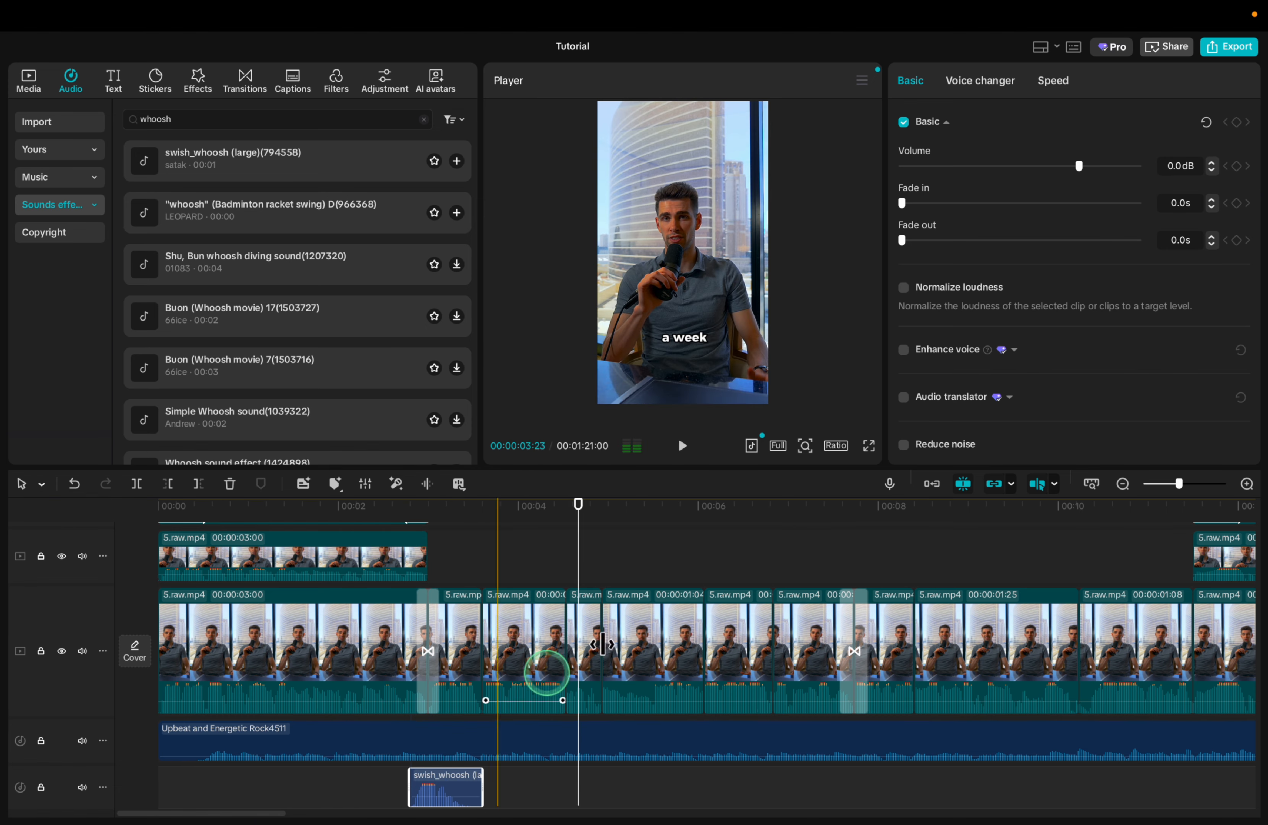
{"action": "left_click_drag", "start_coordinate": [1079, 168], "coordinate": [1058, 168]}
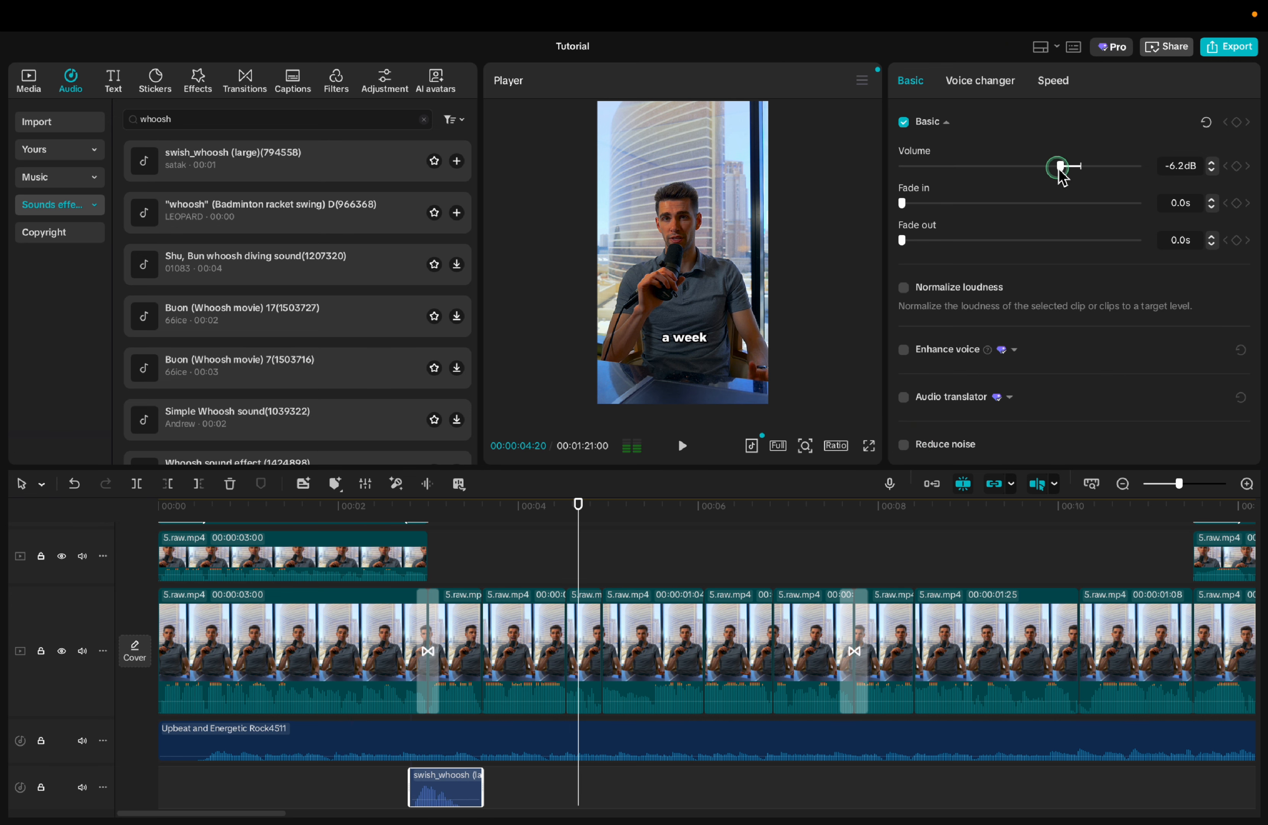
{"action": "left_click", "coordinate": [371, 651]}
{"action": "key", "text": "space"}
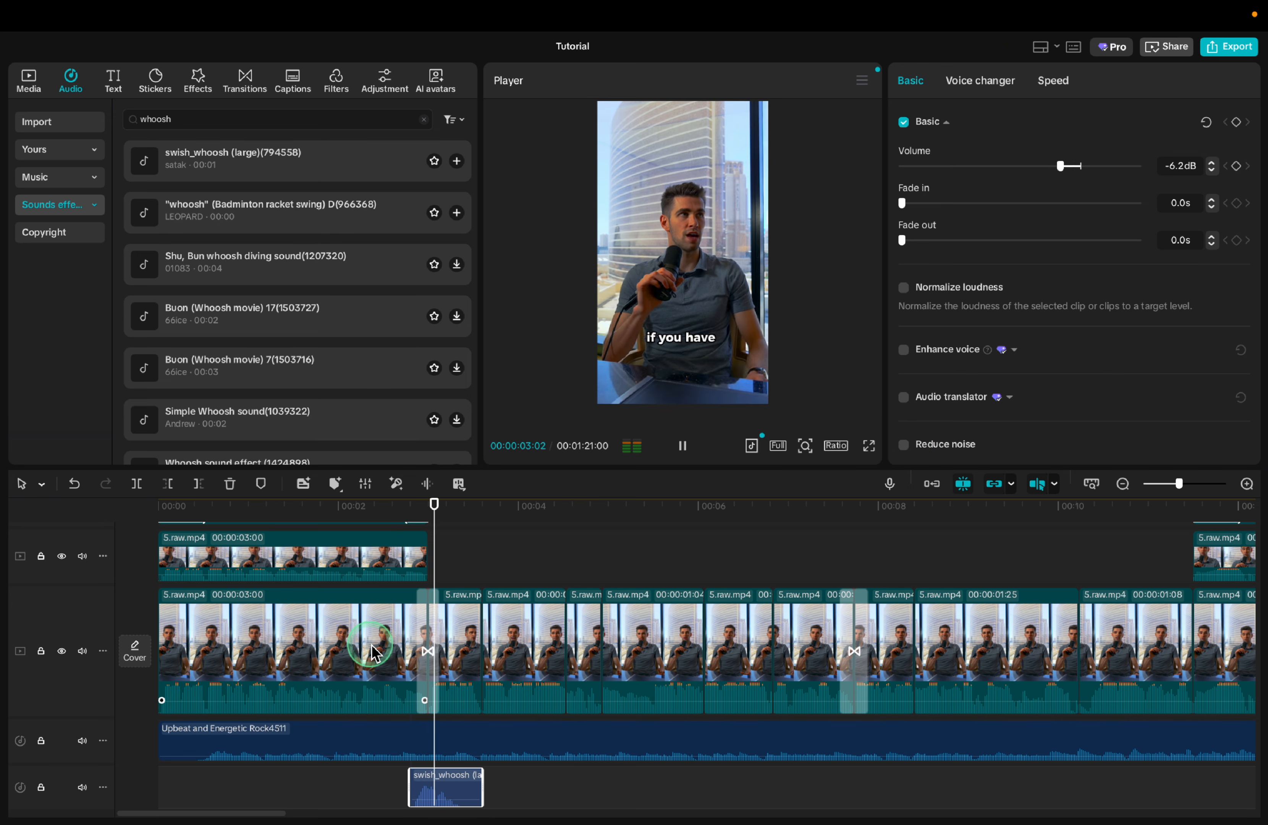
Preview Simple Whoosh sound, place it under the second transition at about 00:07:22, and play back the section.
{"action": "scroll", "coordinate": [373, 652], "scroll_direction": "right", "scroll_amount": 5}
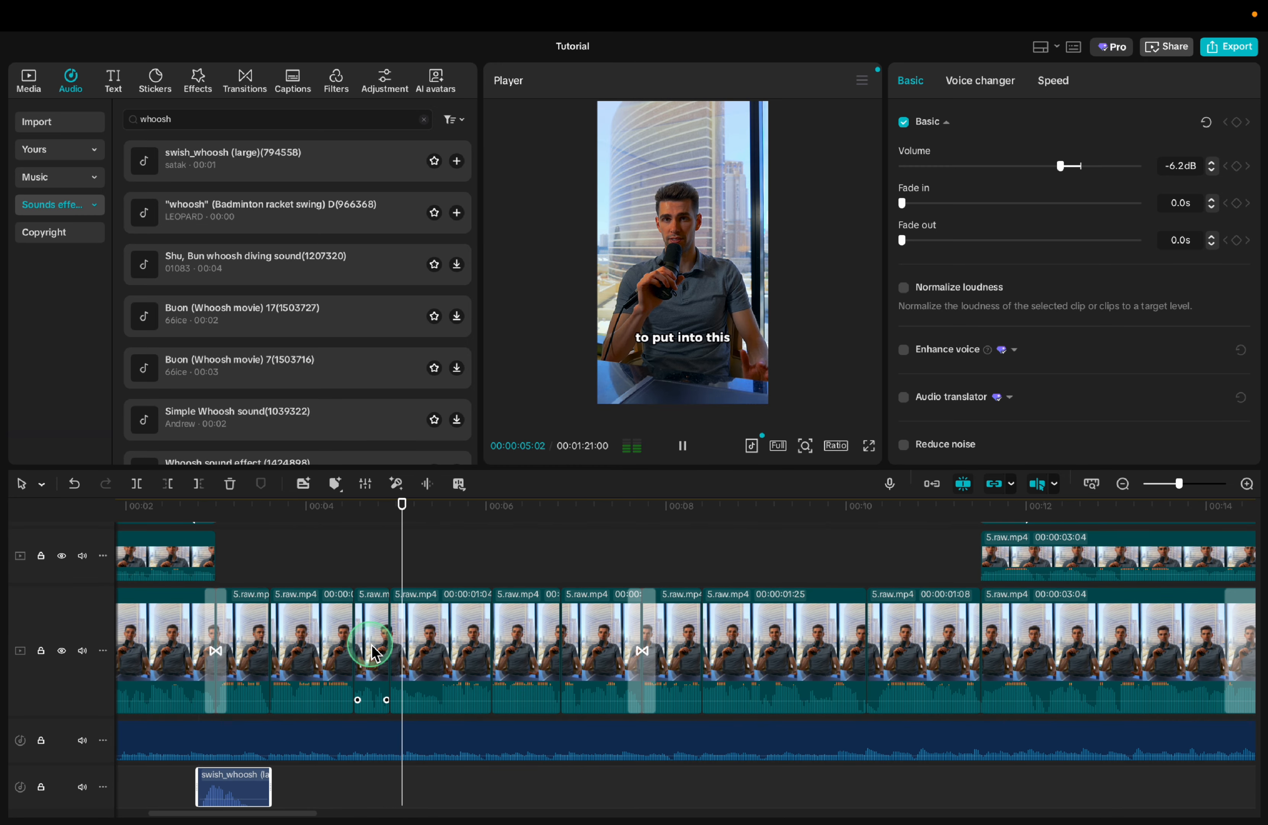
{"action": "scroll", "coordinate": [373, 653], "scroll_direction": "right", "scroll_amount": 3}
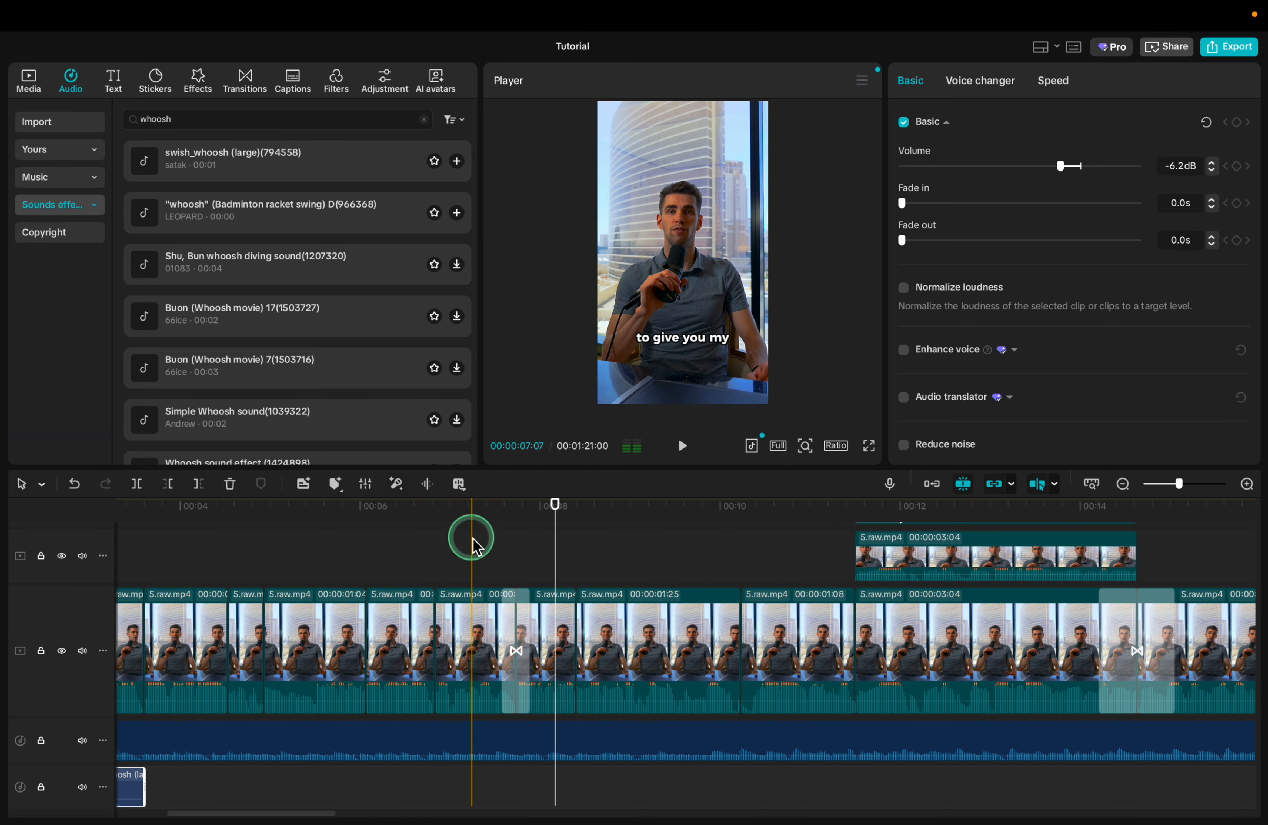
{"action": "left_click", "coordinate": [515, 570]}
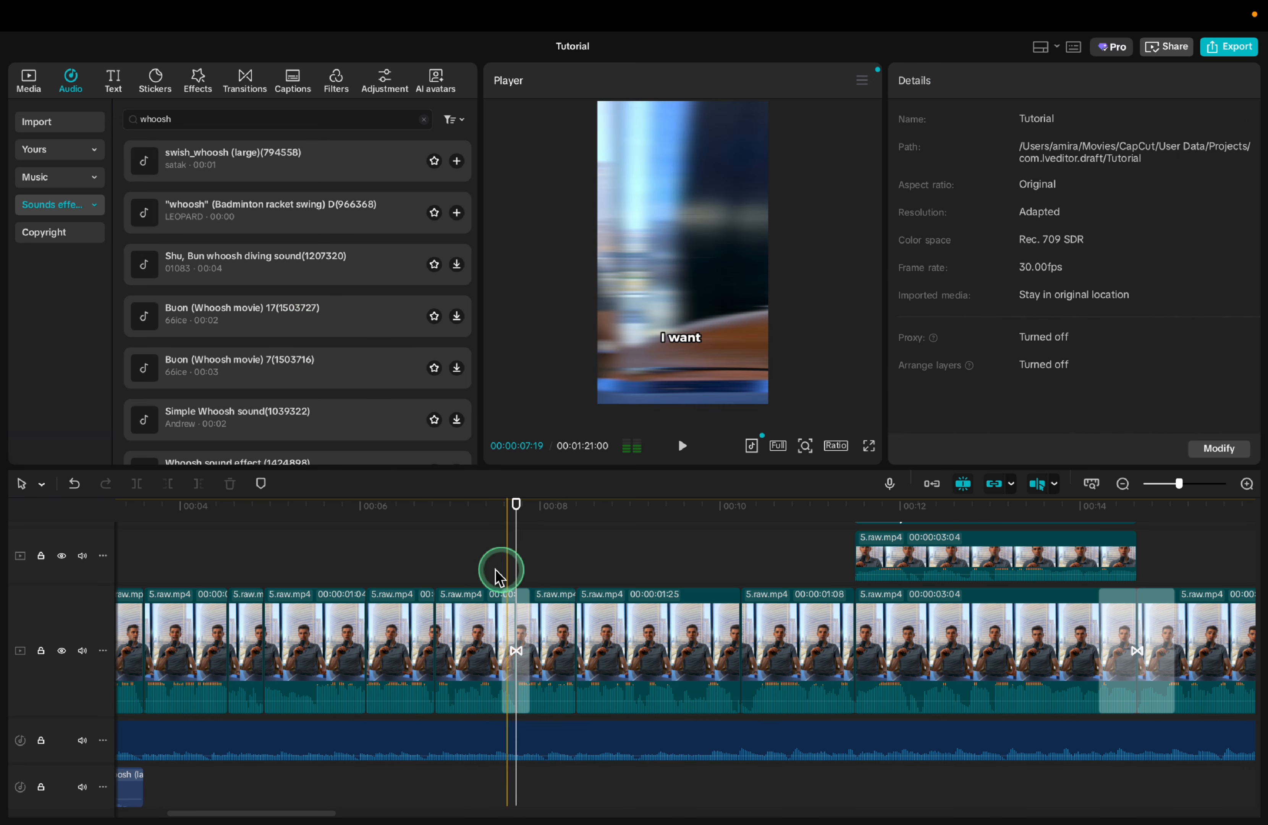
{"action": "left_click", "coordinate": [285, 417]}
{"action": "scroll", "coordinate": [286, 418], "scroll_direction": "down", "scroll_amount": 2}
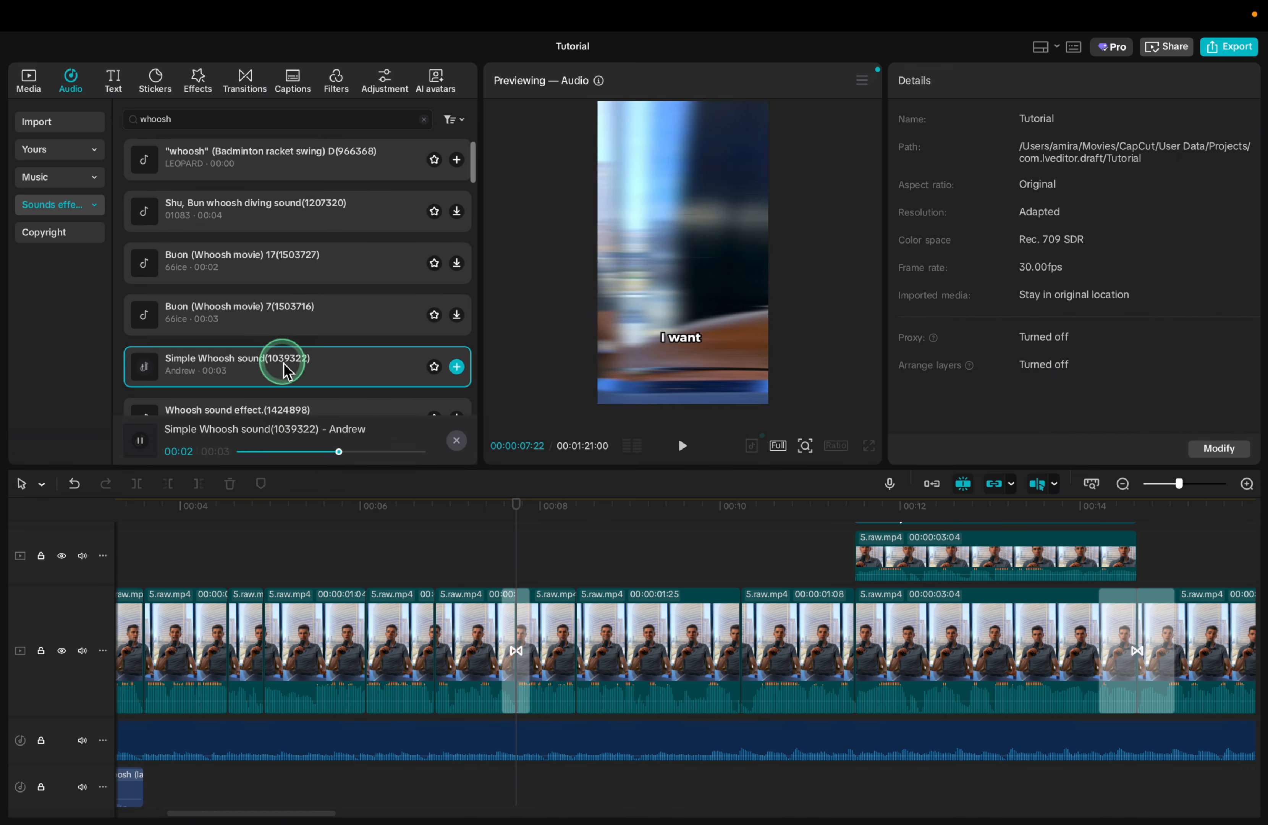
{"action": "left_click_drag", "start_coordinate": [284, 359], "coordinate": [518, 799]}
{"action": "left_click", "coordinate": [574, 780]}
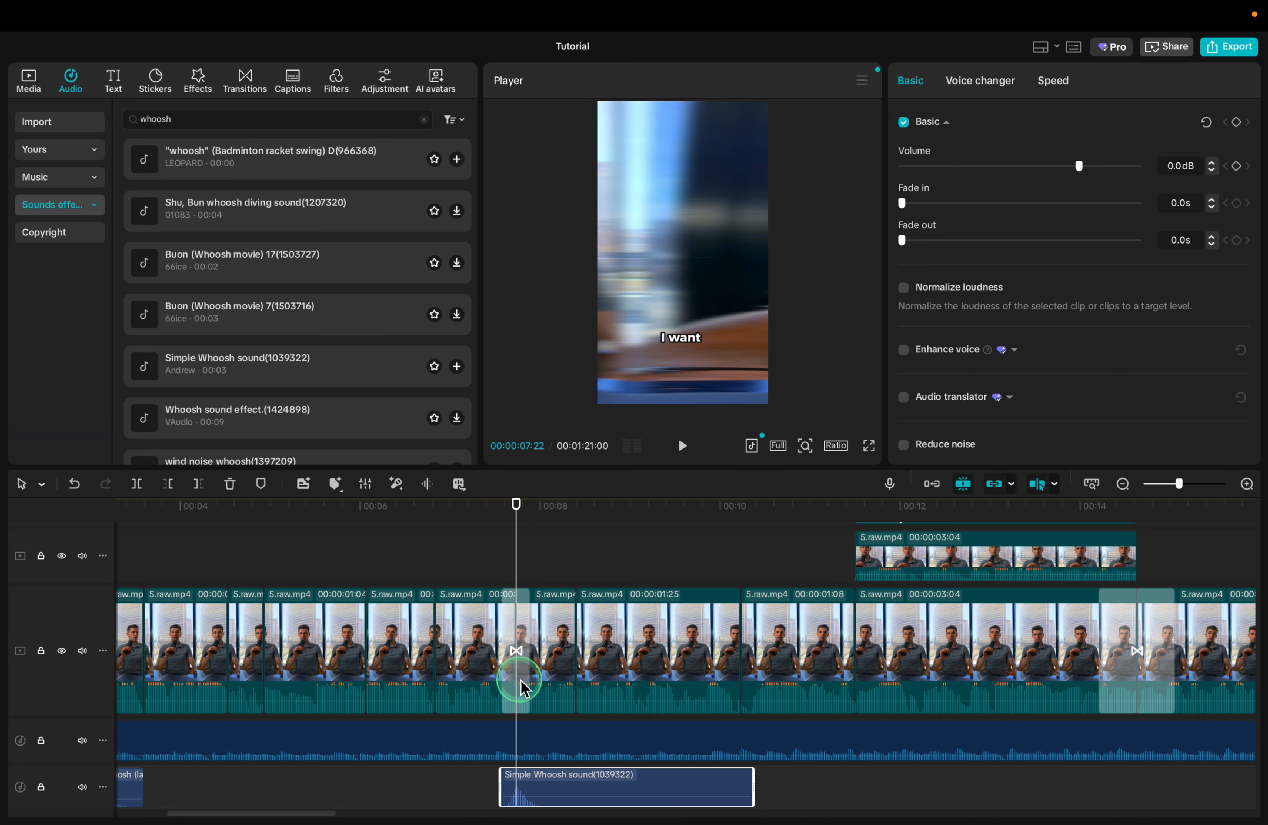
{"action": "left_click", "coordinate": [439, 745]}
{"action": "key", "text": "space"}
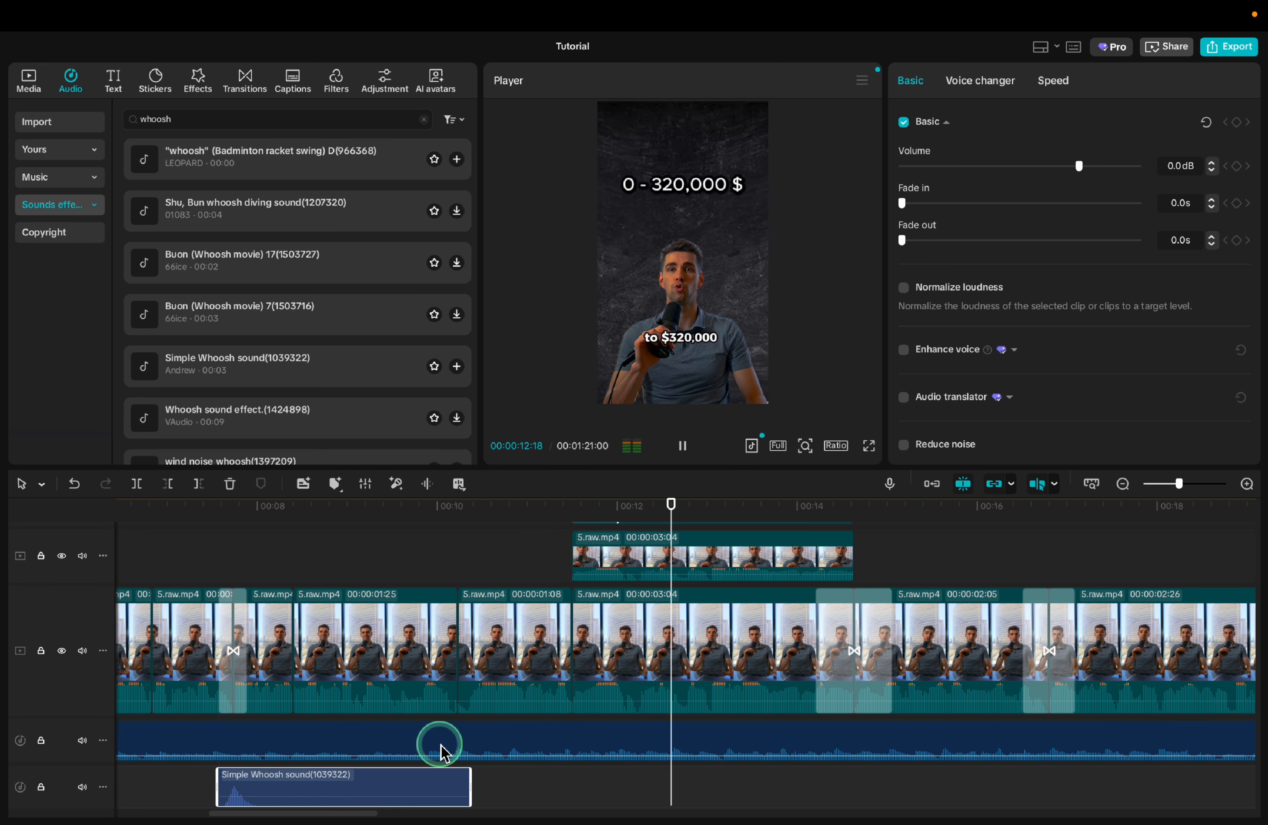
{"action": "key", "text": "space"}
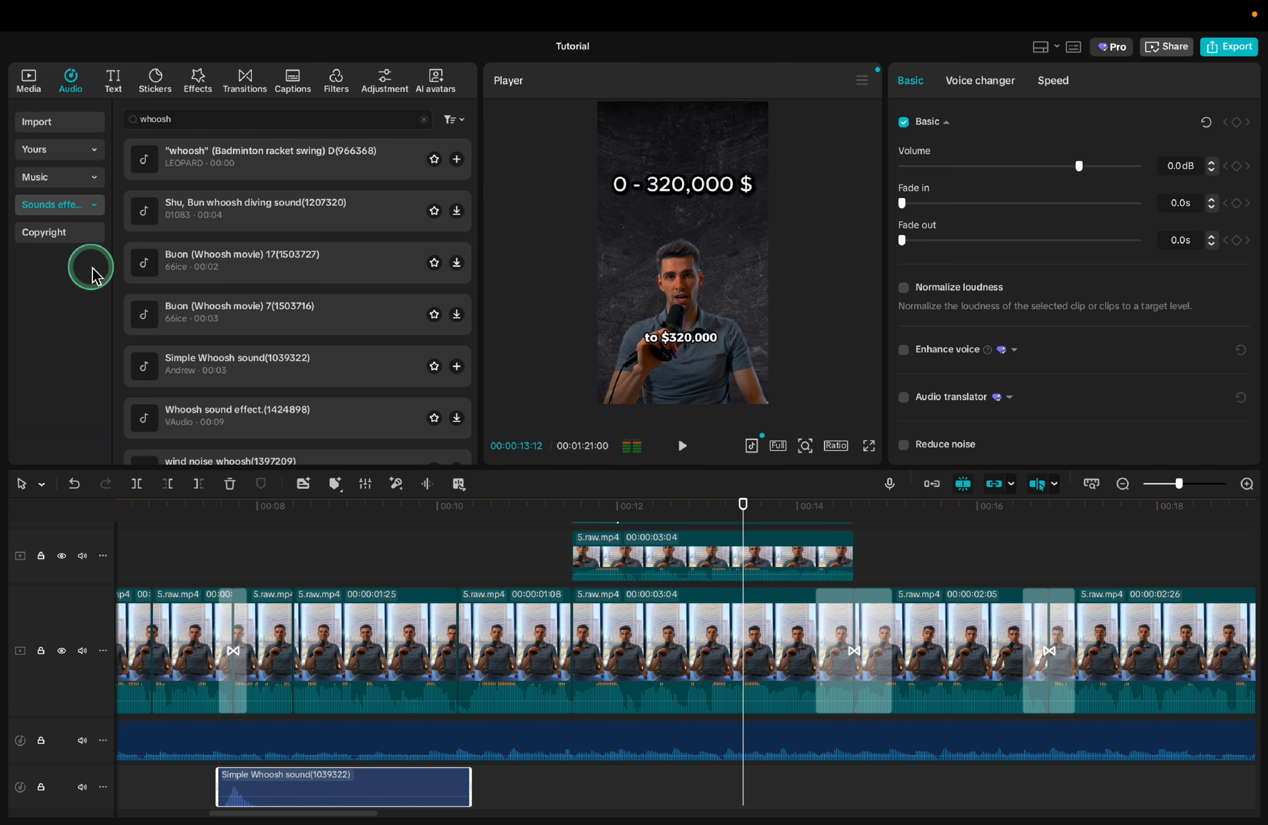
Preview Buon (Whoosh movie) 17 and place it on the sound effects track below the dark-background section.
{"action": "scroll", "coordinate": [265, 232], "scroll_direction": "down", "scroll_amount": 1}
{"action": "left_click", "coordinate": [287, 231]}
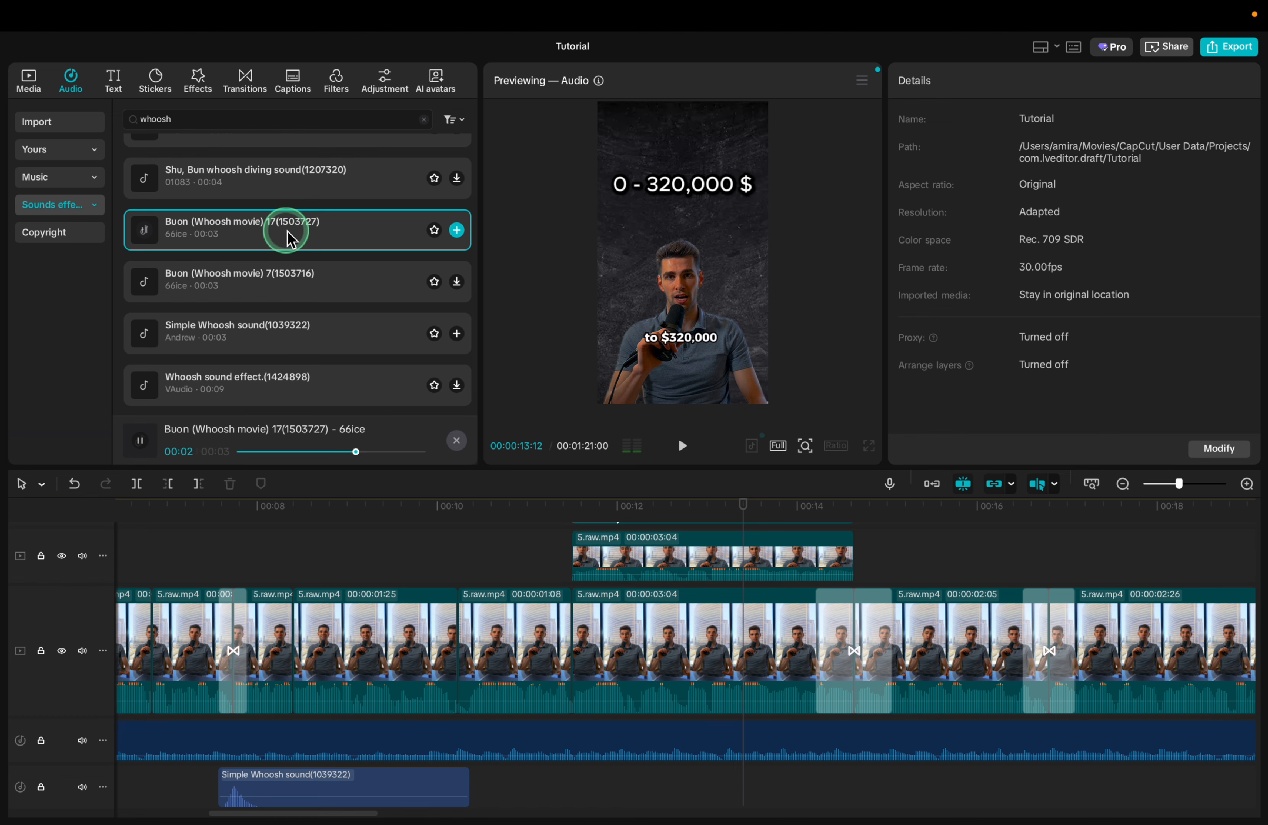
{"action": "left_click_drag", "start_coordinate": [252, 235], "coordinate": [624, 691]}
{"action": "scroll", "coordinate": [621, 643], "scroll_direction": "up", "scroll_amount": 2}
{"action": "left_click", "coordinate": [620, 541]}
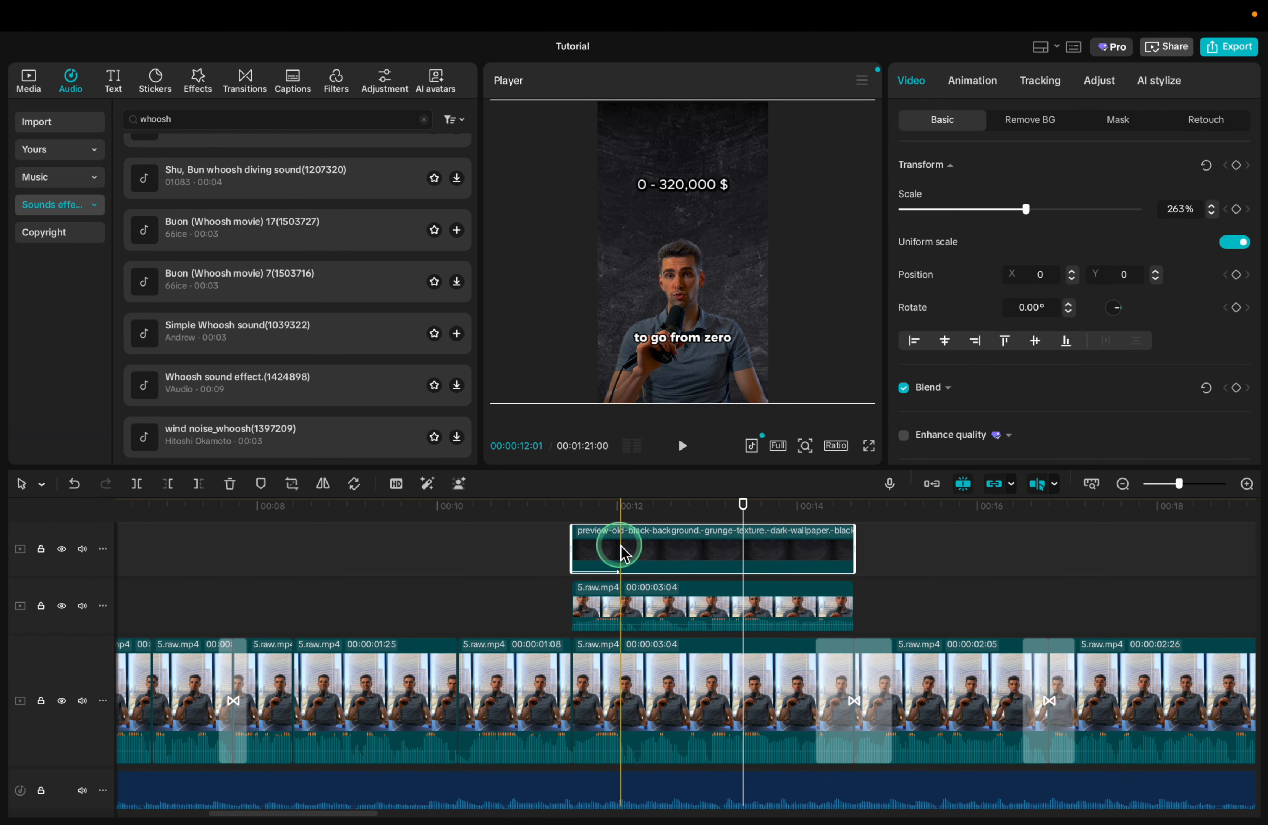
{"action": "scroll", "coordinate": [578, 651], "scroll_direction": "down", "scroll_amount": 3}
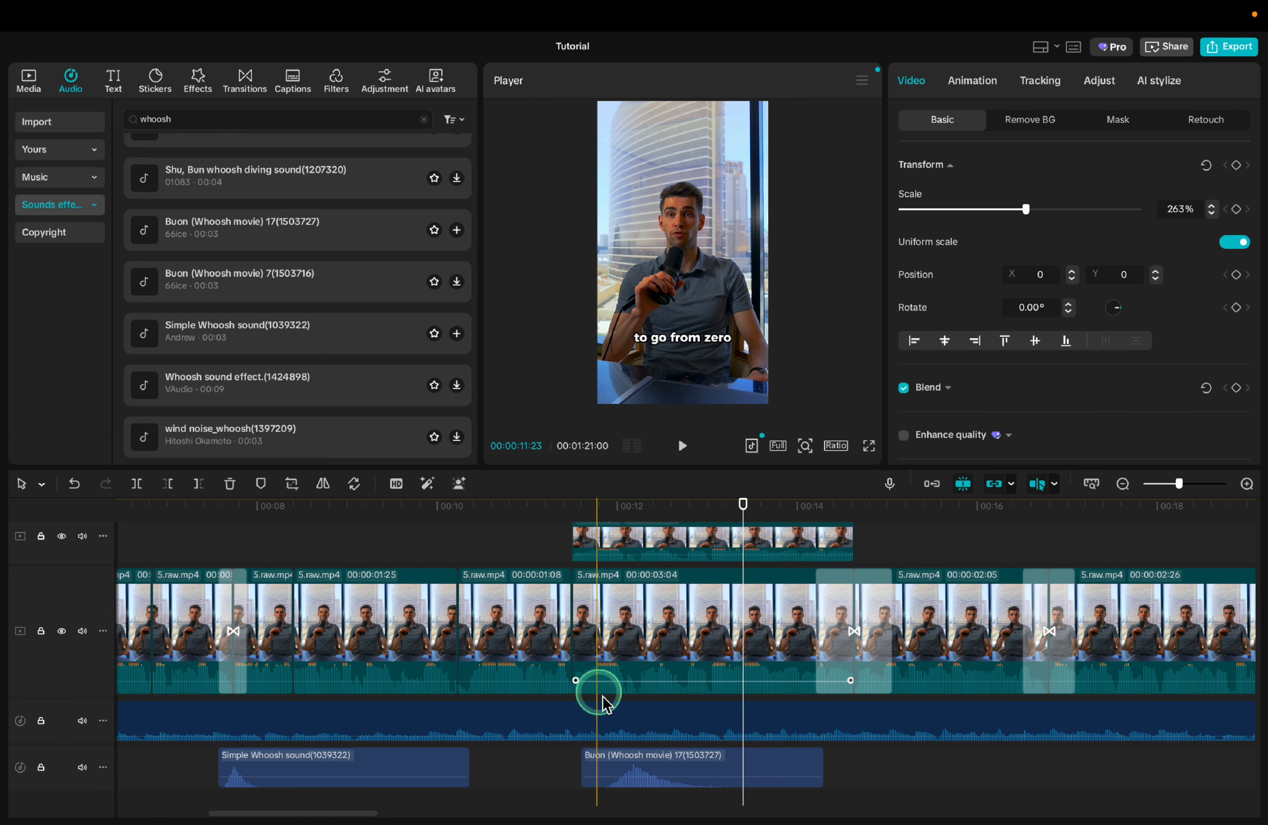
Shift the Buon (Whoosh movie) 17 clip earlier so its loudest point meets the dark background's start, and play back the section.
{"action": "left_click_drag", "start_coordinate": [631, 770], "coordinate": [597, 771]}
{"action": "left_click", "coordinate": [573, 565]}
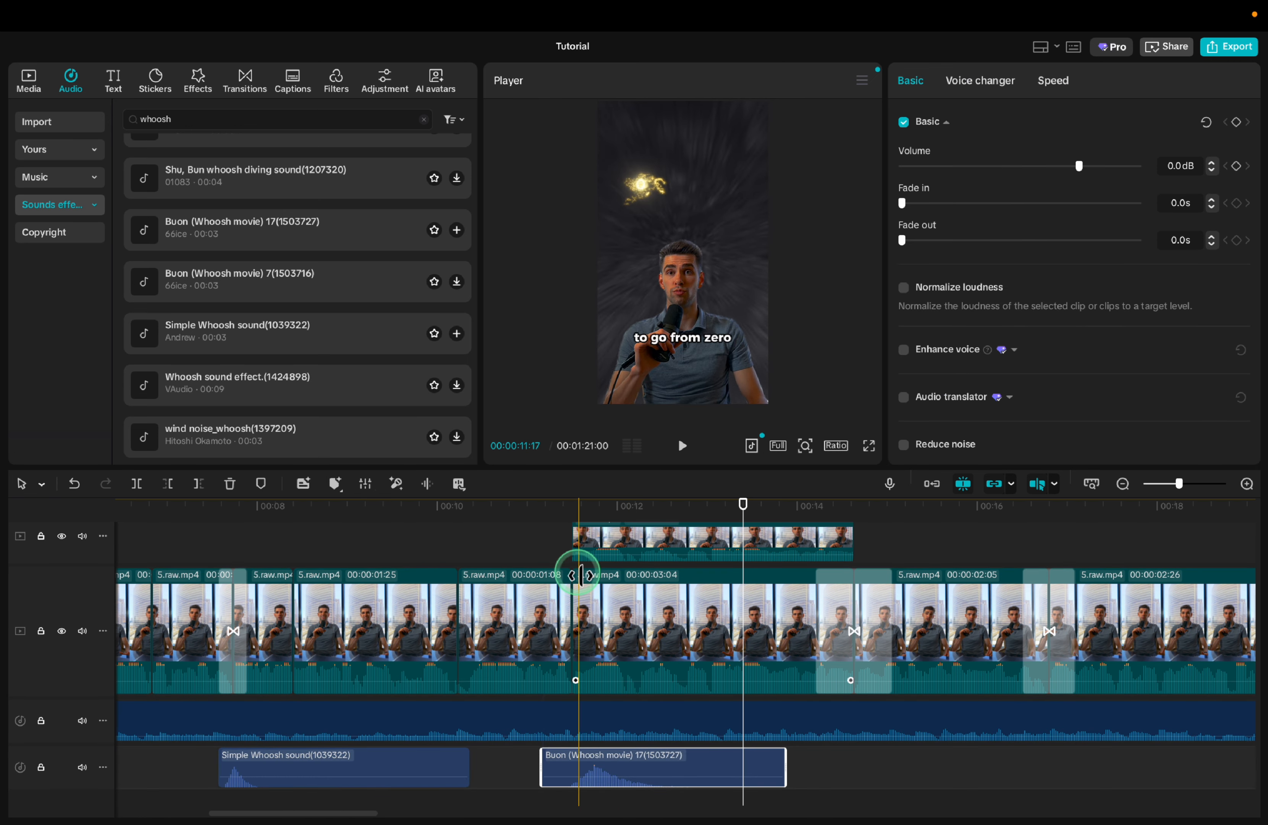
{"action": "left_click_drag", "start_coordinate": [596, 761], "coordinate": [572, 761]}
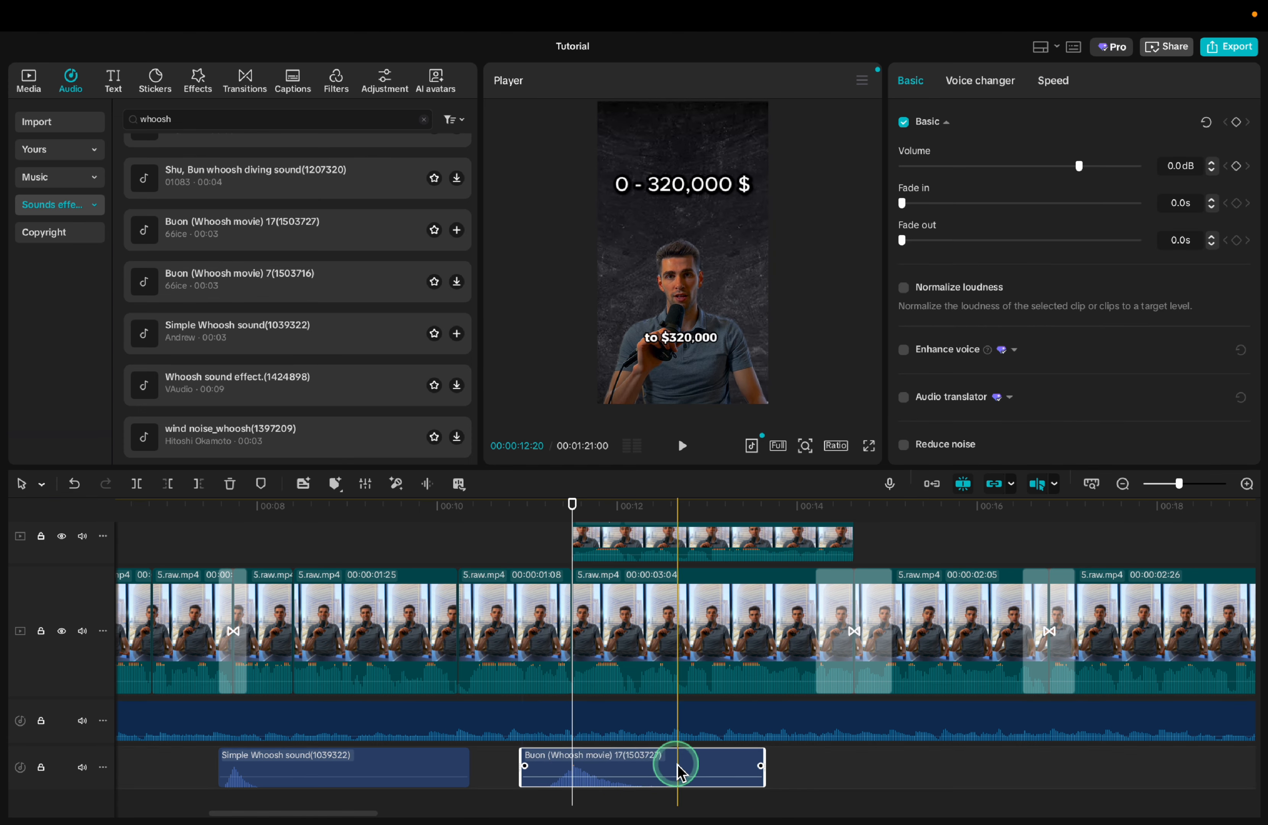
{"action": "key", "text": "space"}
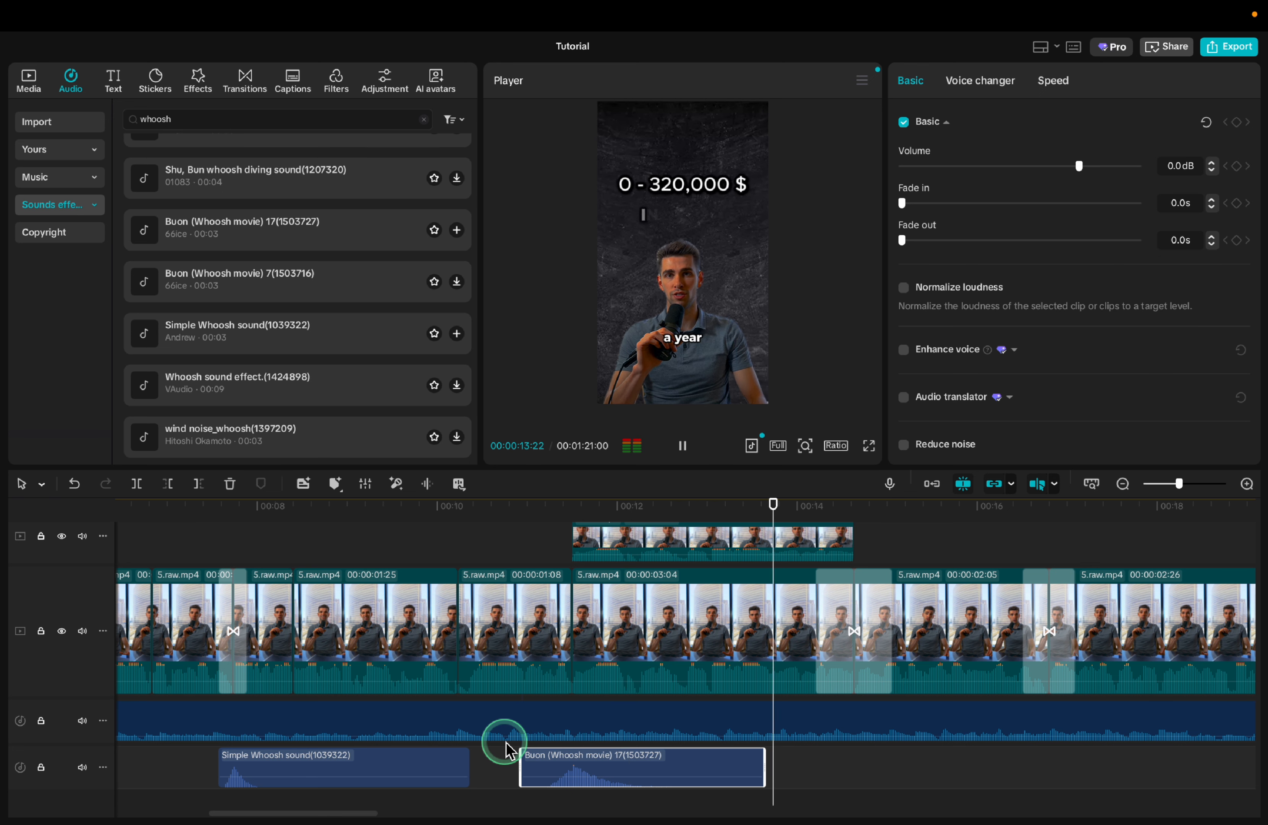
{"action": "key", "text": "space"}
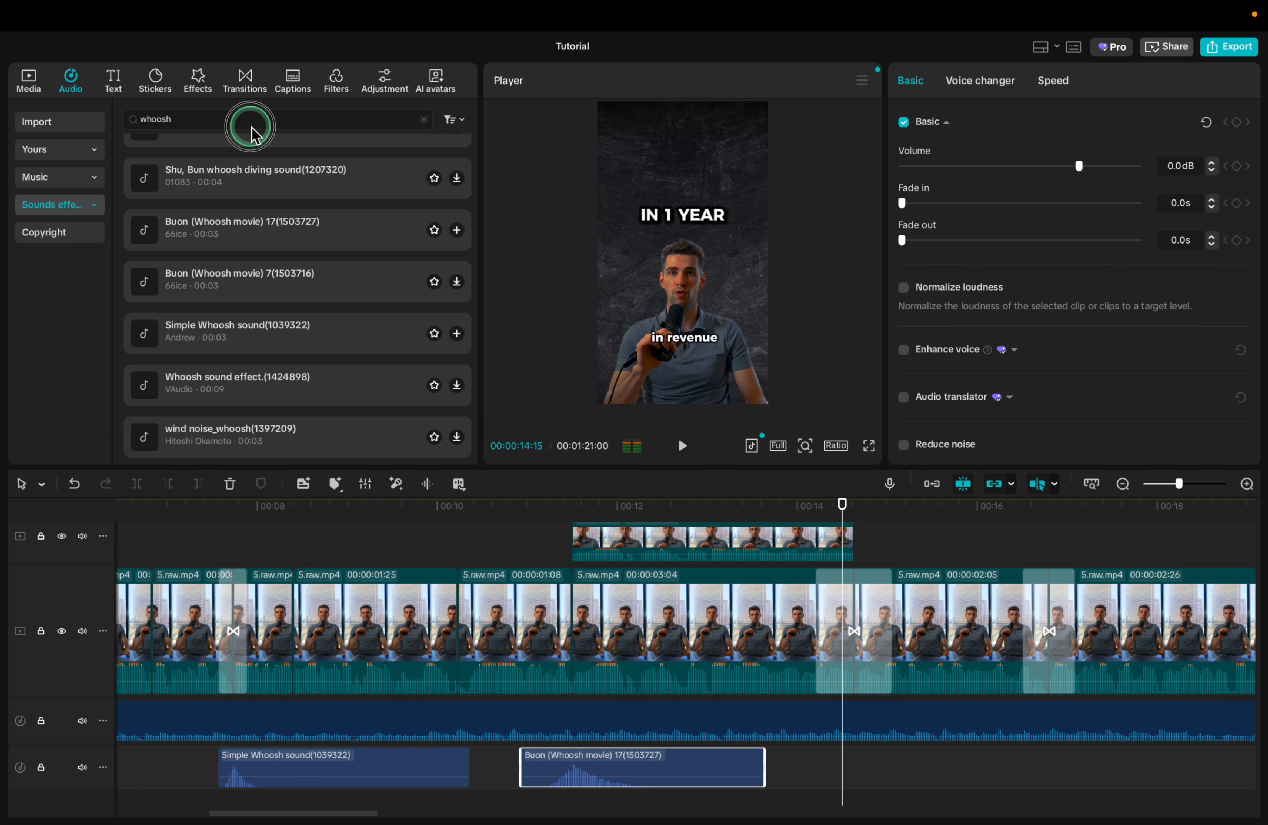
Search the sound effects for cash, preview Money, coin, cash register, shop, accounting 1, and place it on a new track under the dark-background section.
{"action": "type", "text": "h"}
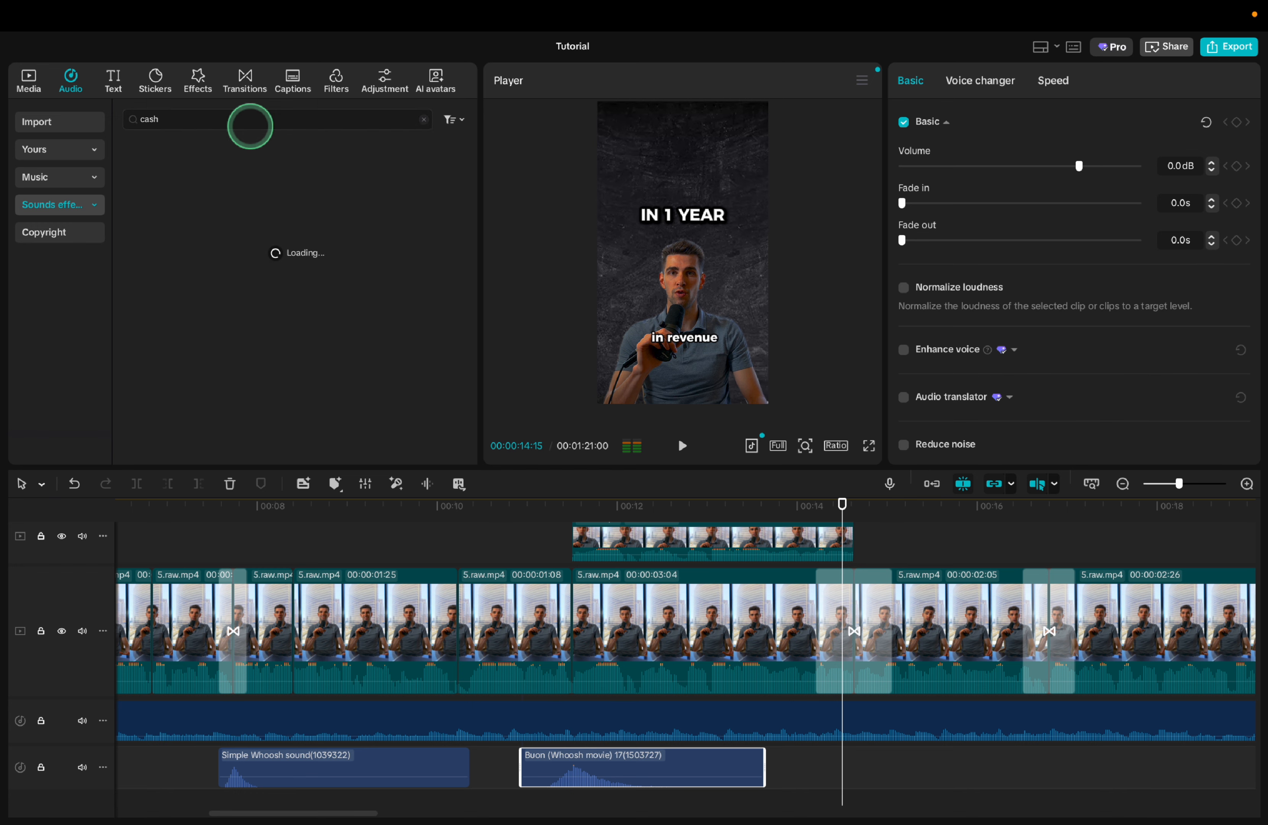
{"action": "scroll", "coordinate": [257, 225], "scroll_direction": "up", "scroll_amount": 2}
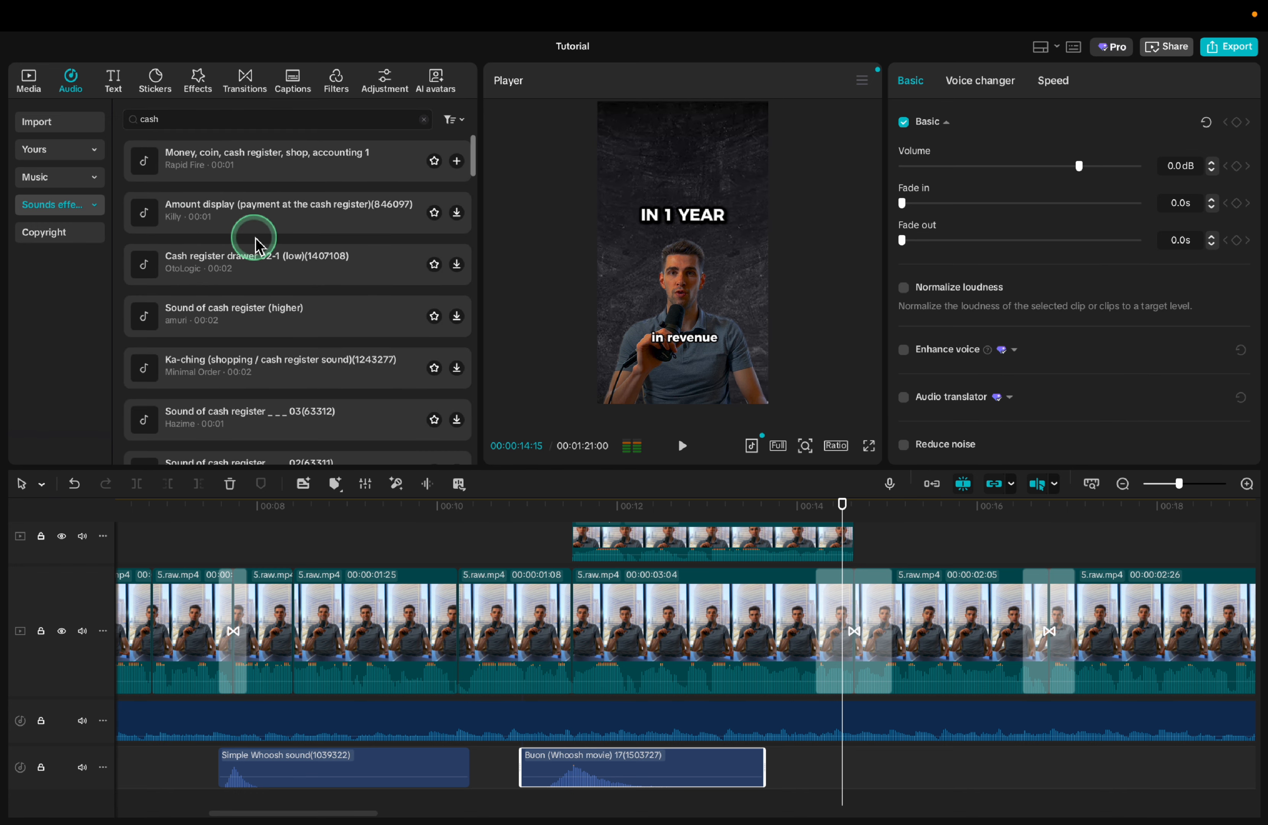
{"action": "left_click", "coordinate": [245, 170]}
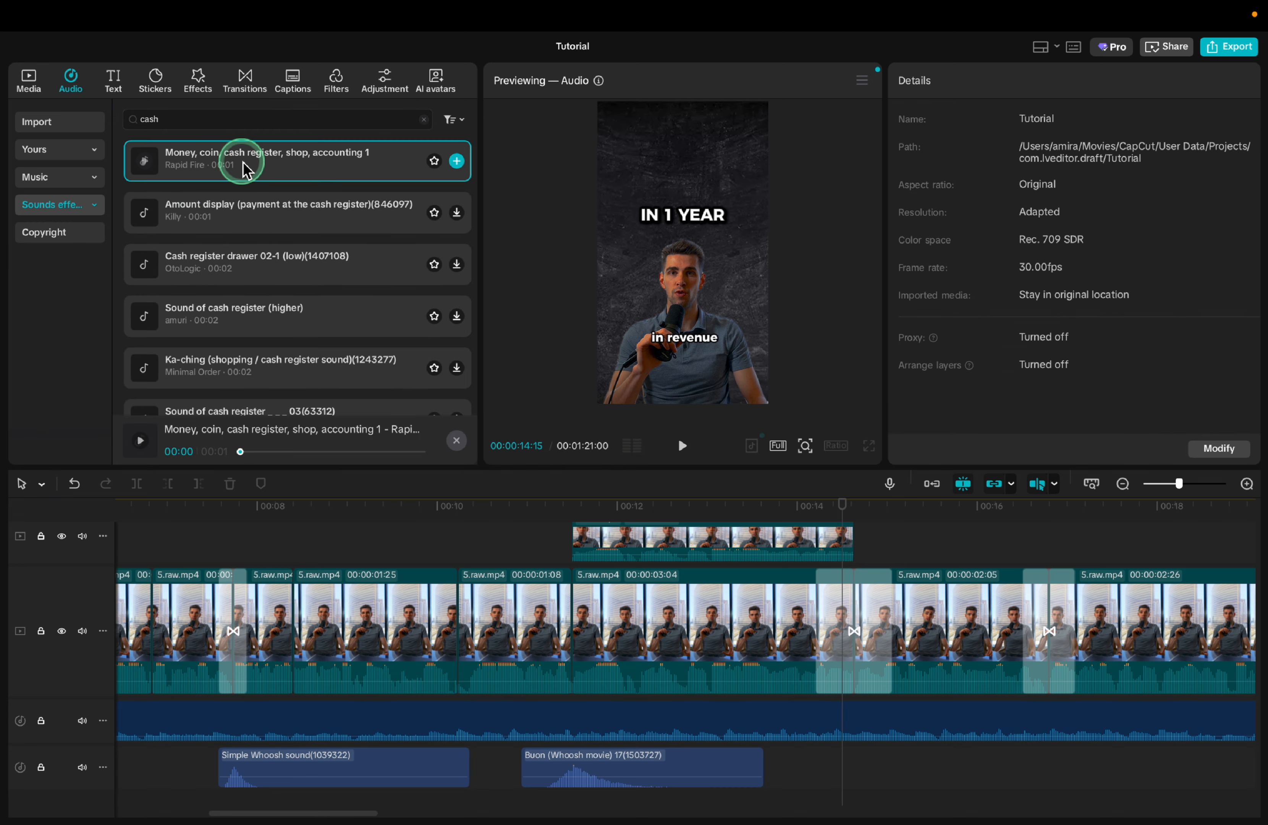
{"action": "left_click_drag", "start_coordinate": [589, 449], "coordinate": [708, 720]}
Shift the cash register sound earlier to about 00:12:07, under the "to $320,000" caption, and play back the section.
{"action": "scroll", "coordinate": [708, 720], "scroll_direction": "up", "scroll_amount": 5}
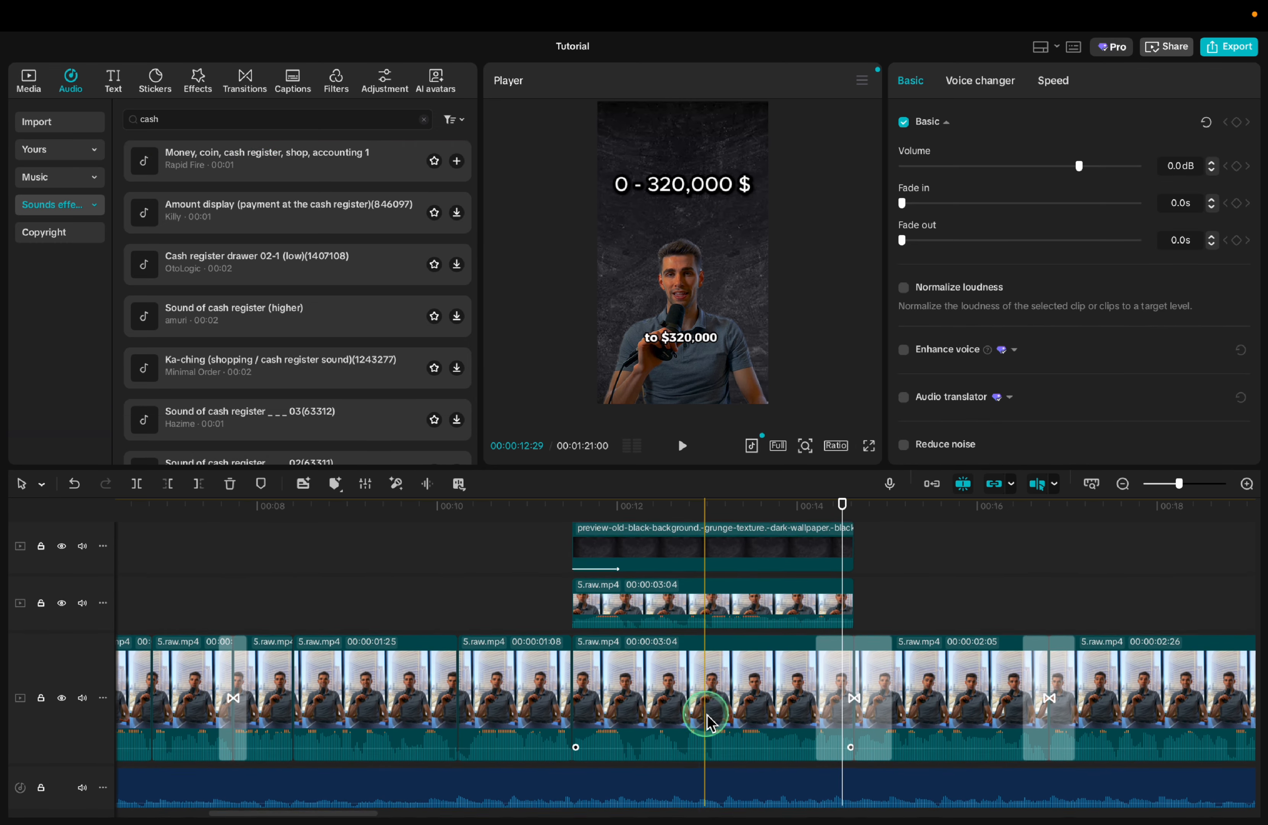
{"action": "scroll", "coordinate": [707, 720], "scroll_direction": "up", "scroll_amount": 3}
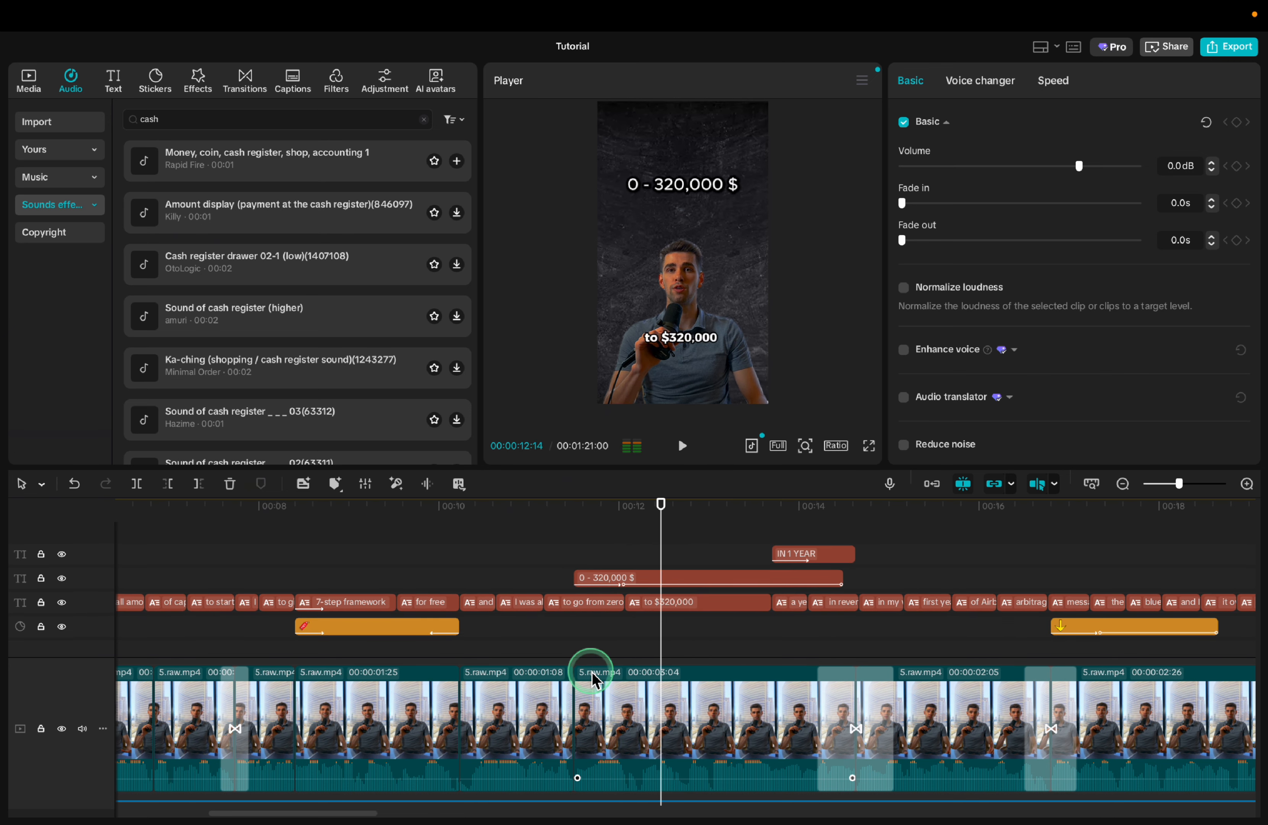
{"action": "scroll", "coordinate": [591, 679], "scroll_direction": "down", "scroll_amount": 6}
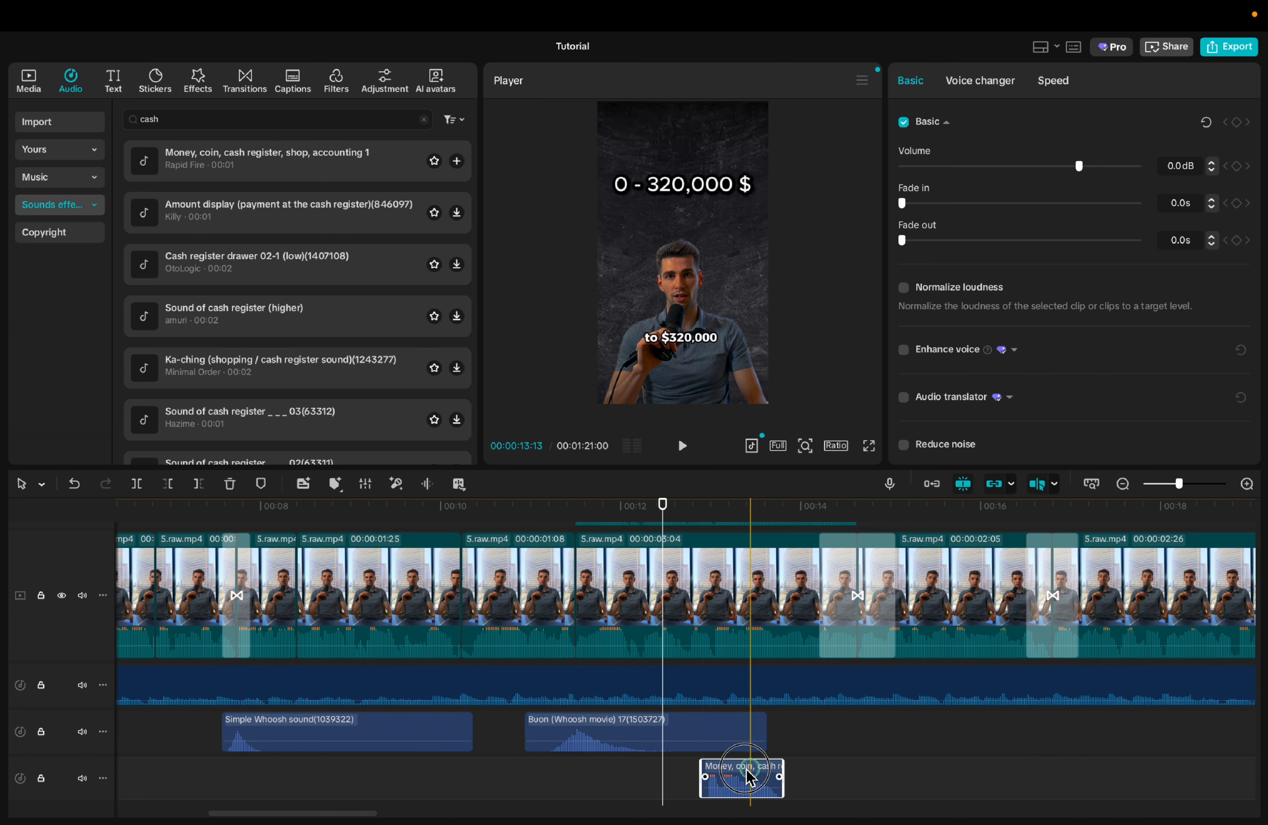
{"action": "left_click_drag", "start_coordinate": [736, 770], "coordinate": [679, 771]}
{"action": "key", "text": "space"}
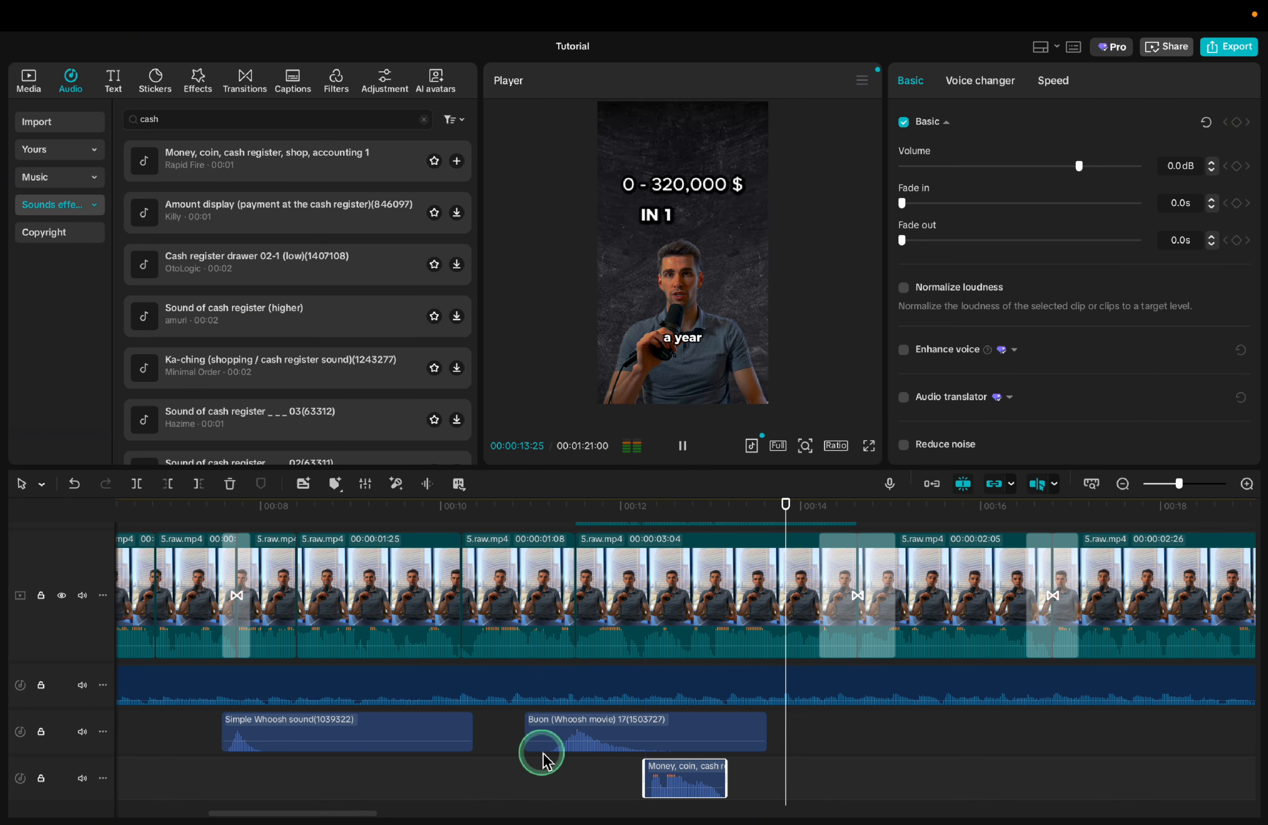
{"action": "scroll", "coordinate": [543, 756], "scroll_direction": "right", "scroll_amount": 6}
{"action": "key", "text": "space"}
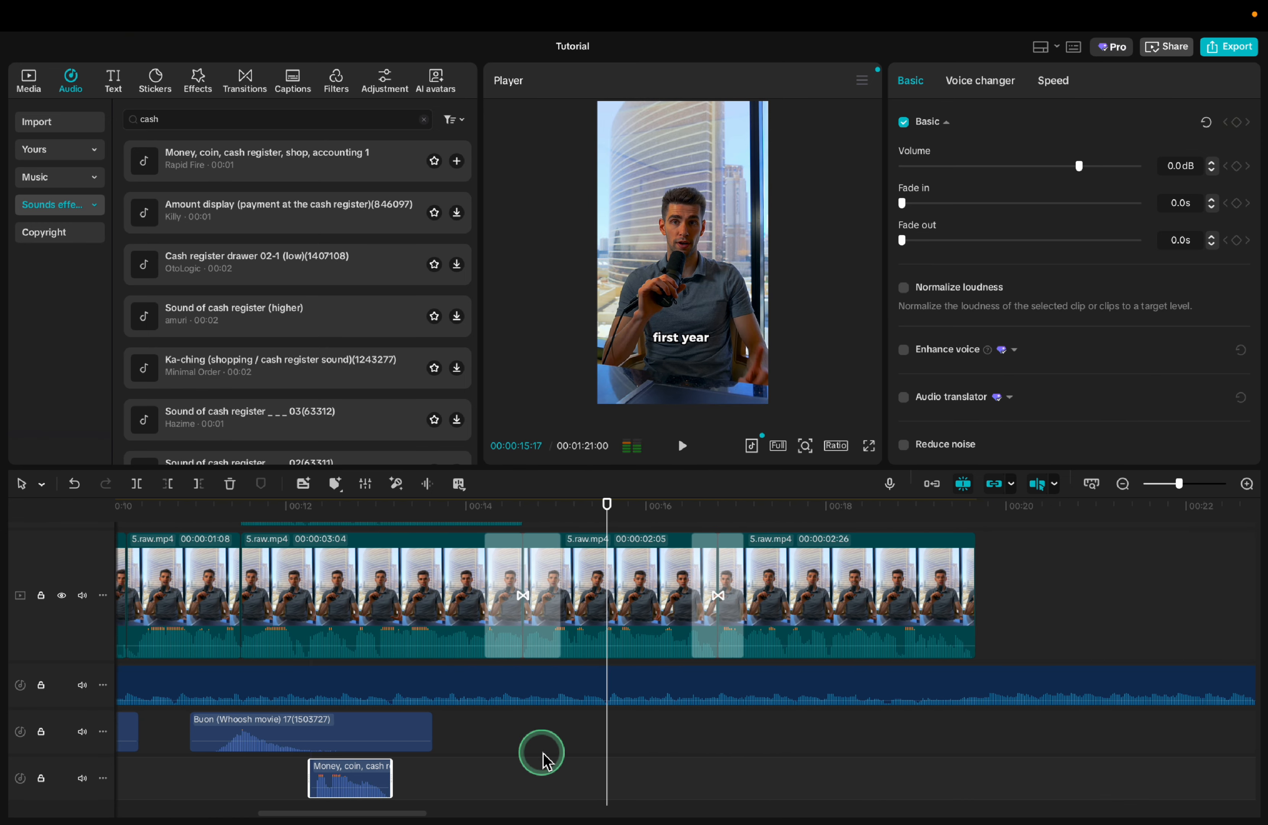
Search for whoosh, place Simple Whoosh sound with its loudest point on the third transition at about 00:14:19, and play back the section.
{"action": "left_click", "coordinate": [528, 757]}
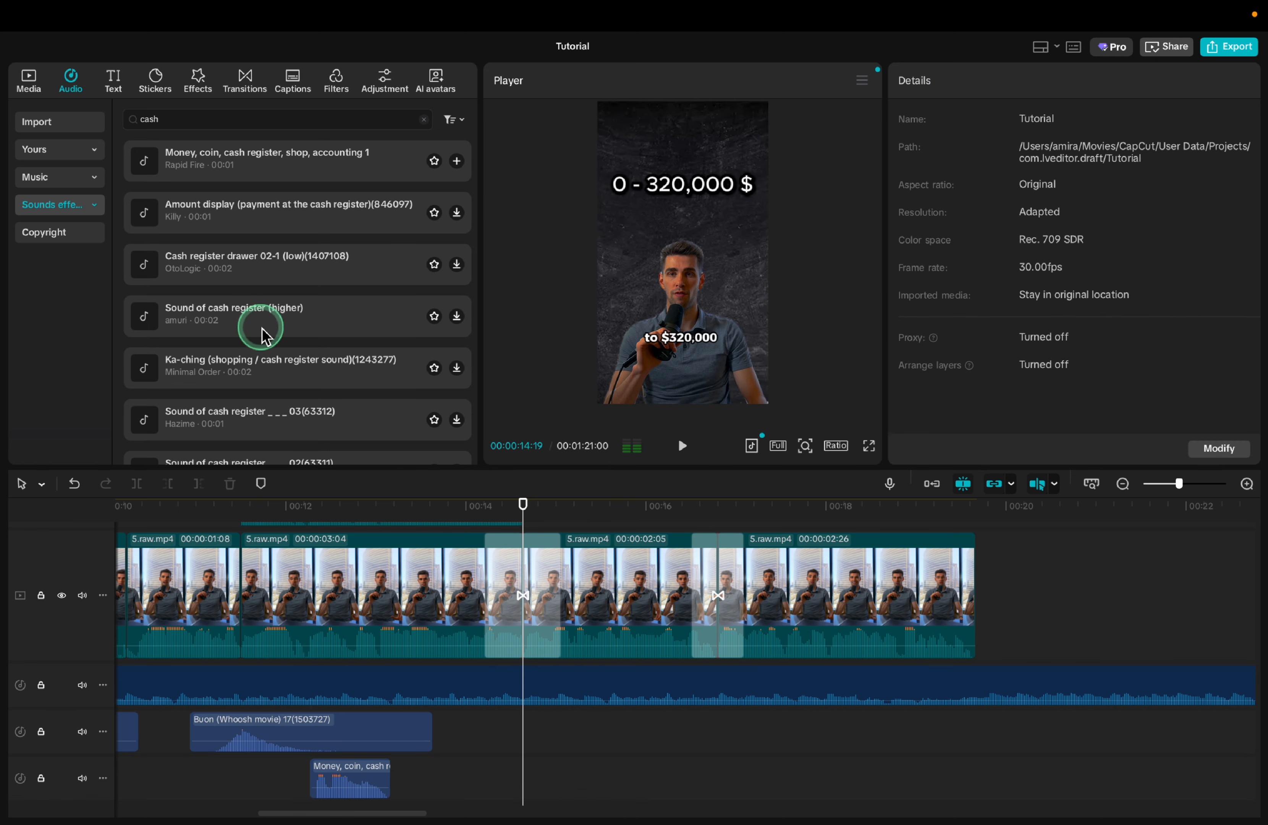
{"action": "type", "text": "whoo"}
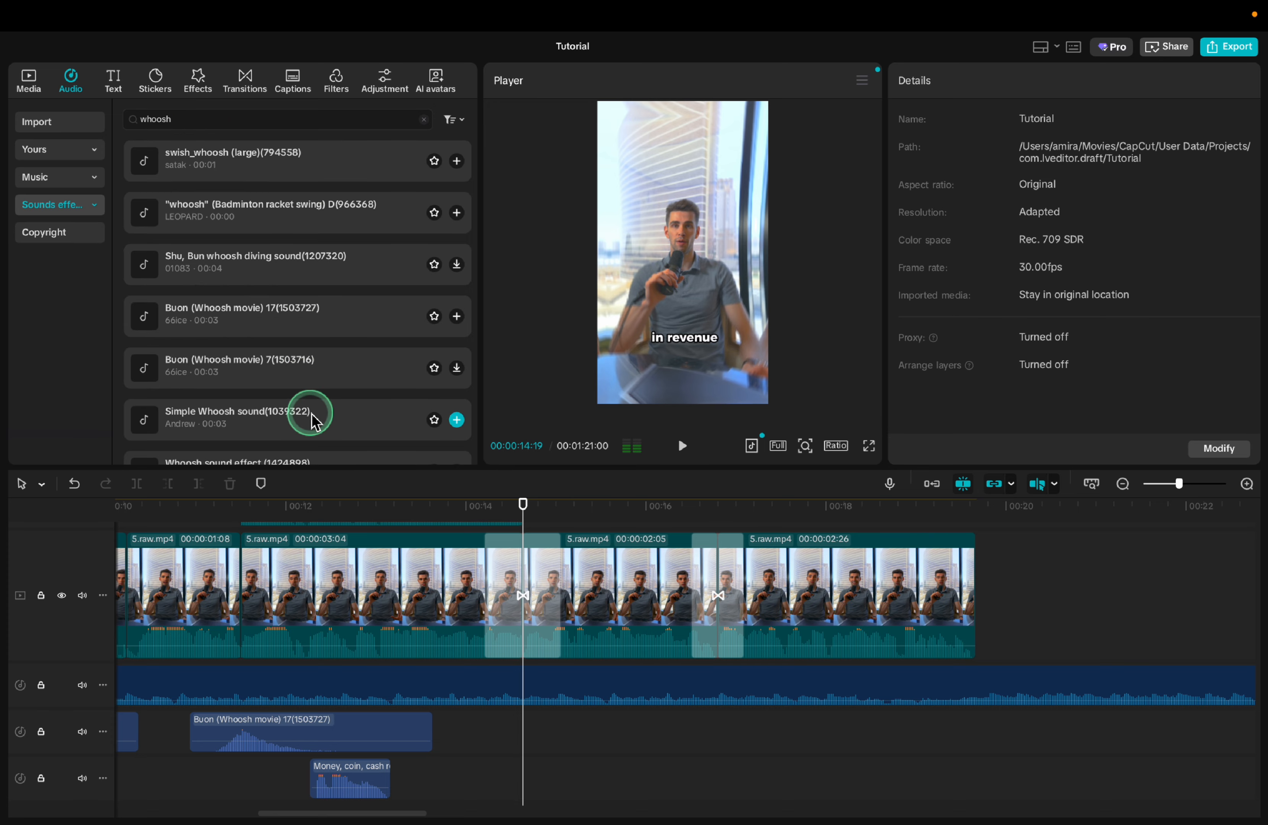
{"action": "left_click_drag", "start_coordinate": [410, 474], "coordinate": [510, 755]}
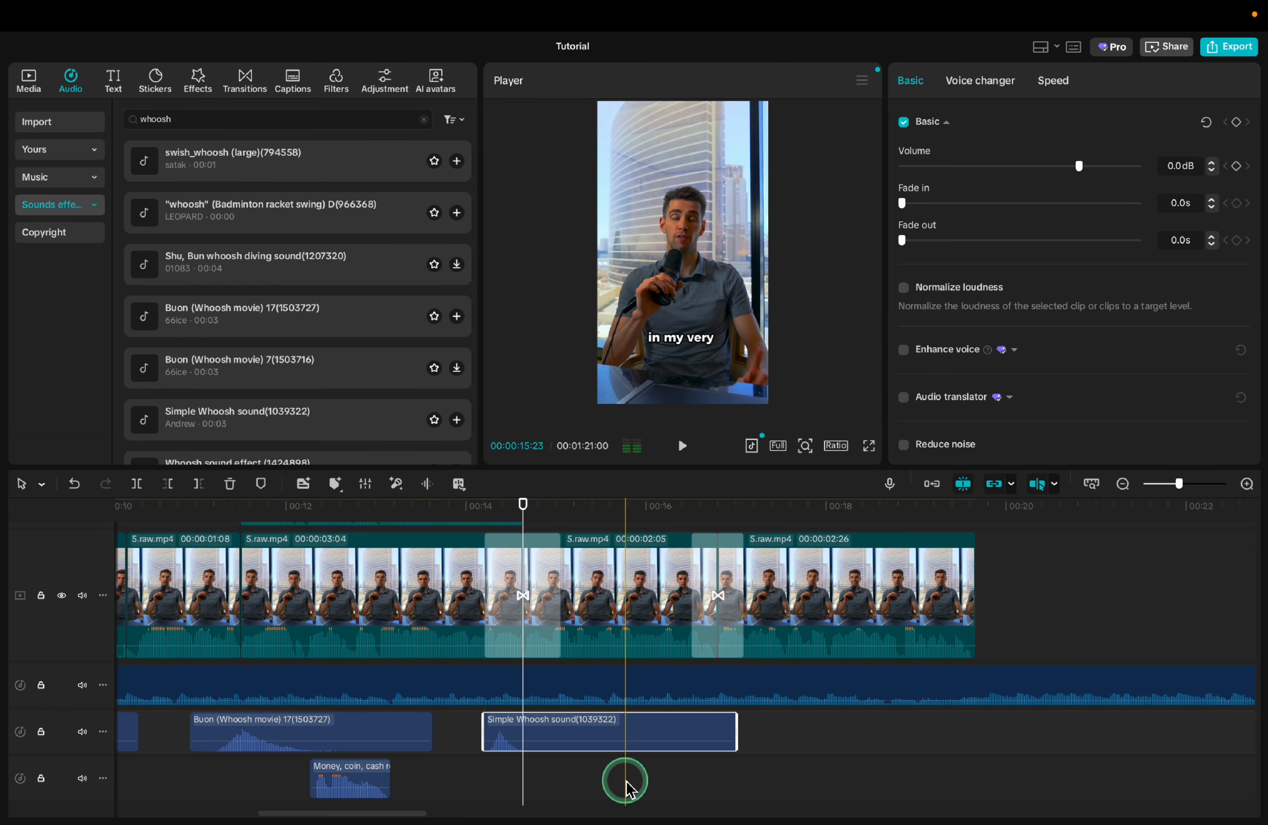
{"action": "left_click_drag", "start_coordinate": [596, 718], "coordinate": [619, 725]}
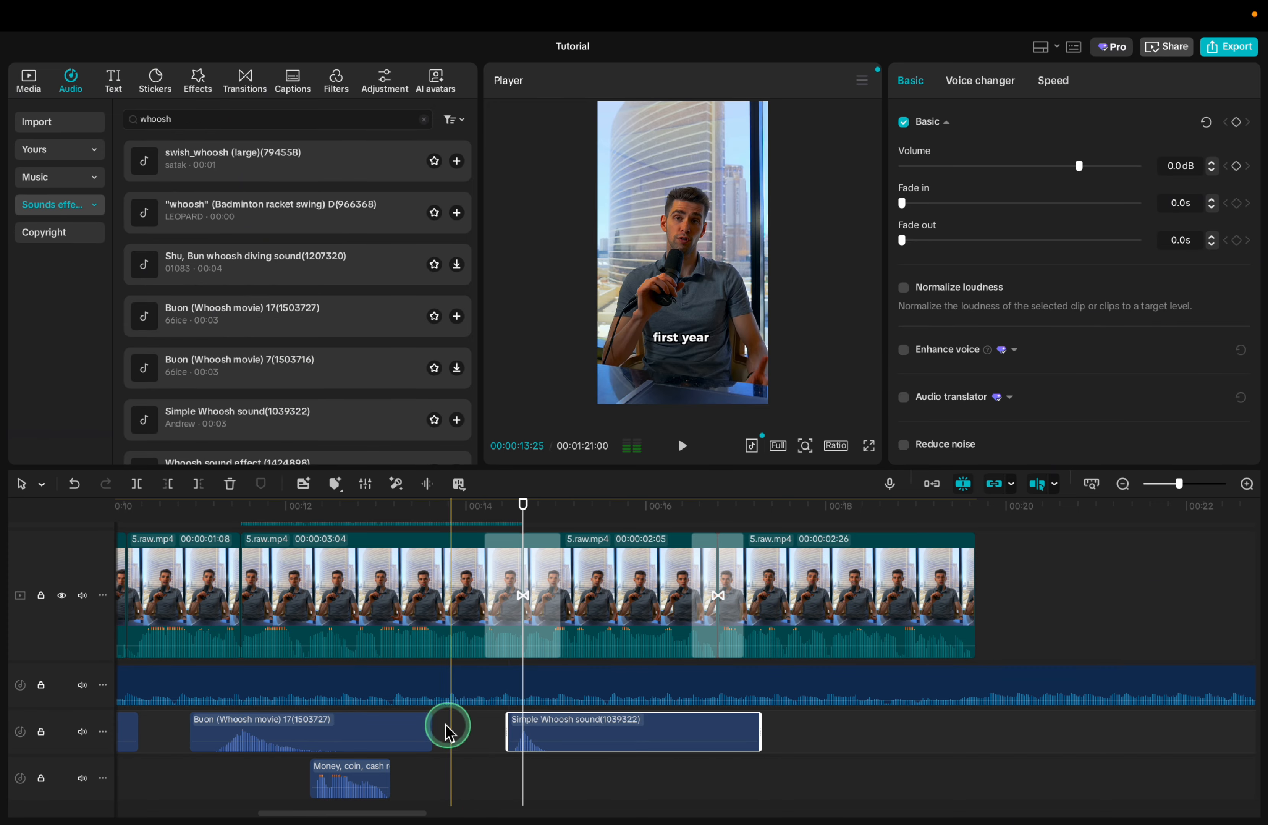
{"action": "key", "text": "space"}
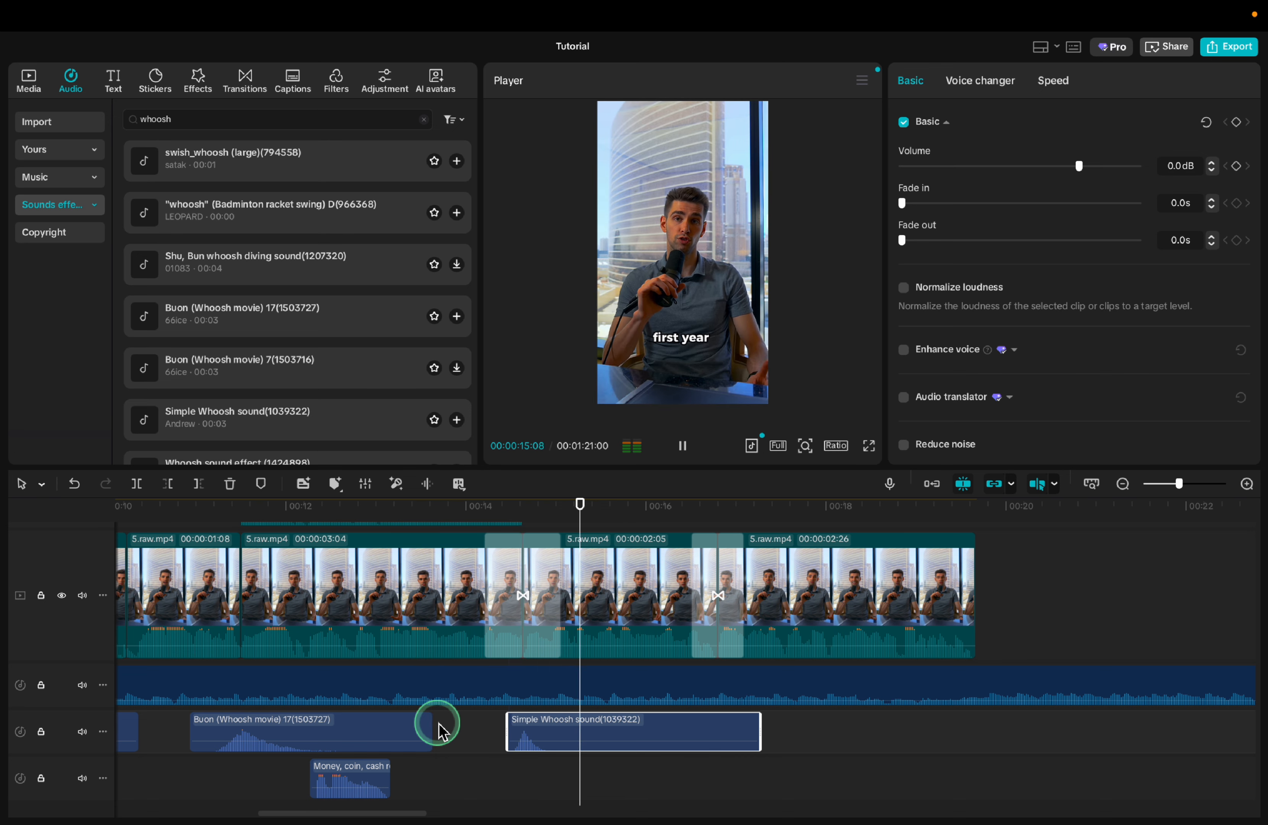
{"action": "key", "text": "space"}
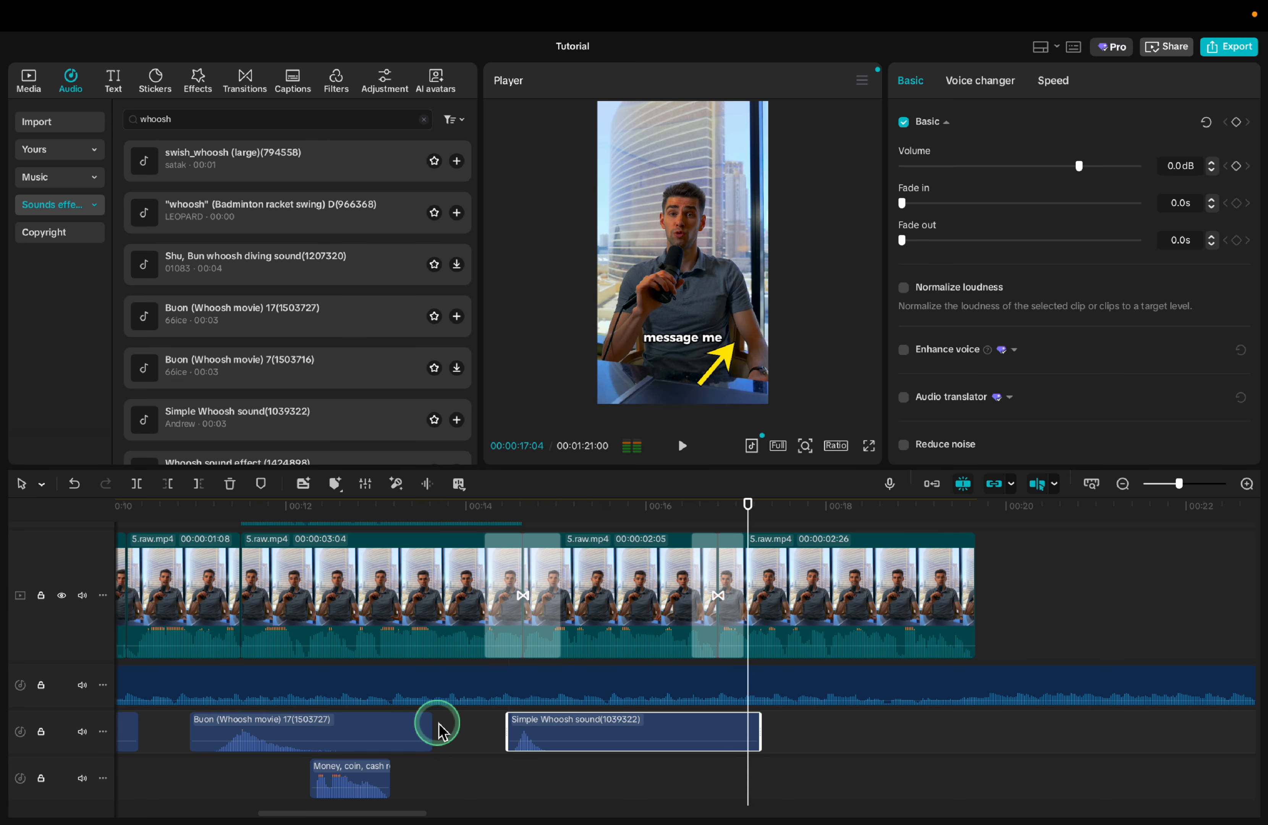
Search the sound effects for move and preview several results, including Fast move_warp(857413) and Move things _ heavy _ 02.
{"action": "left_click", "coordinate": [294, 121]}
{"action": "type", "text": "move"}
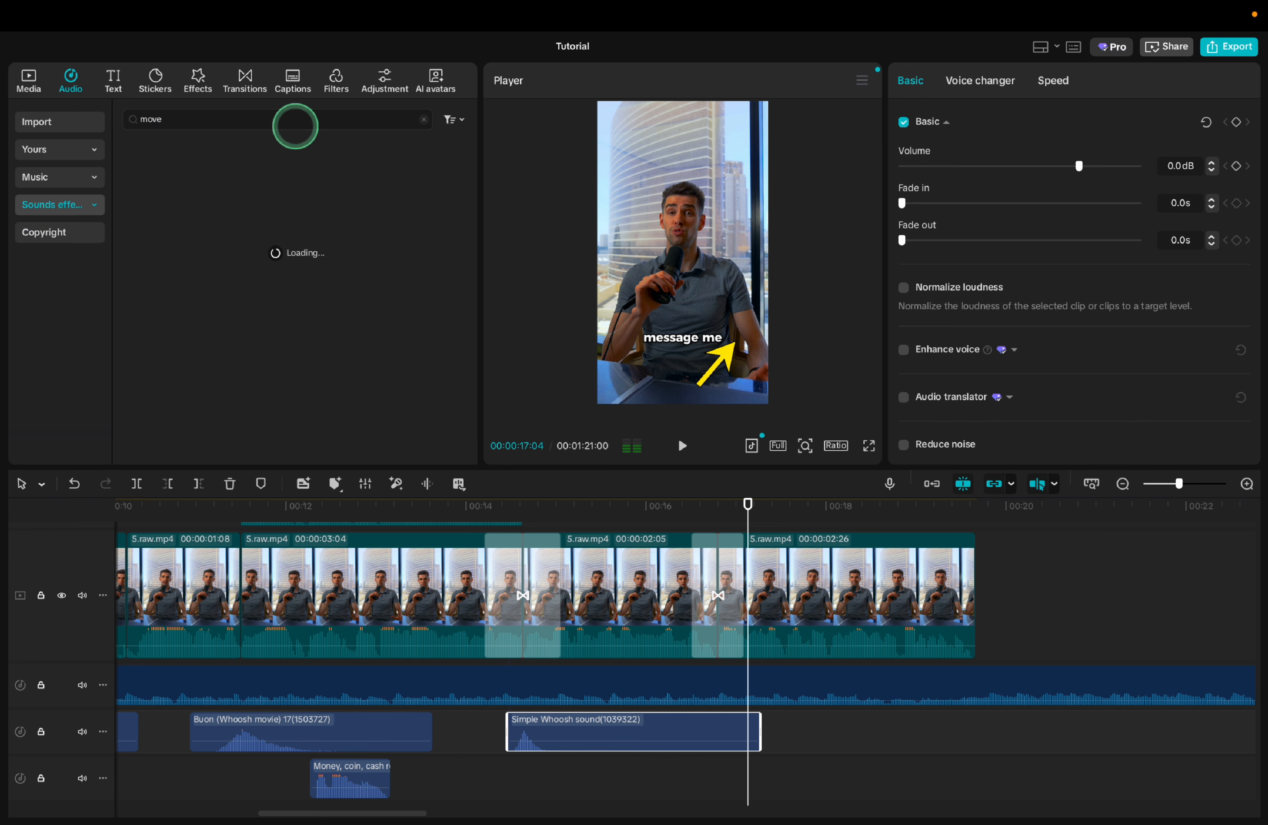
{"action": "left_click", "coordinate": [294, 170]}
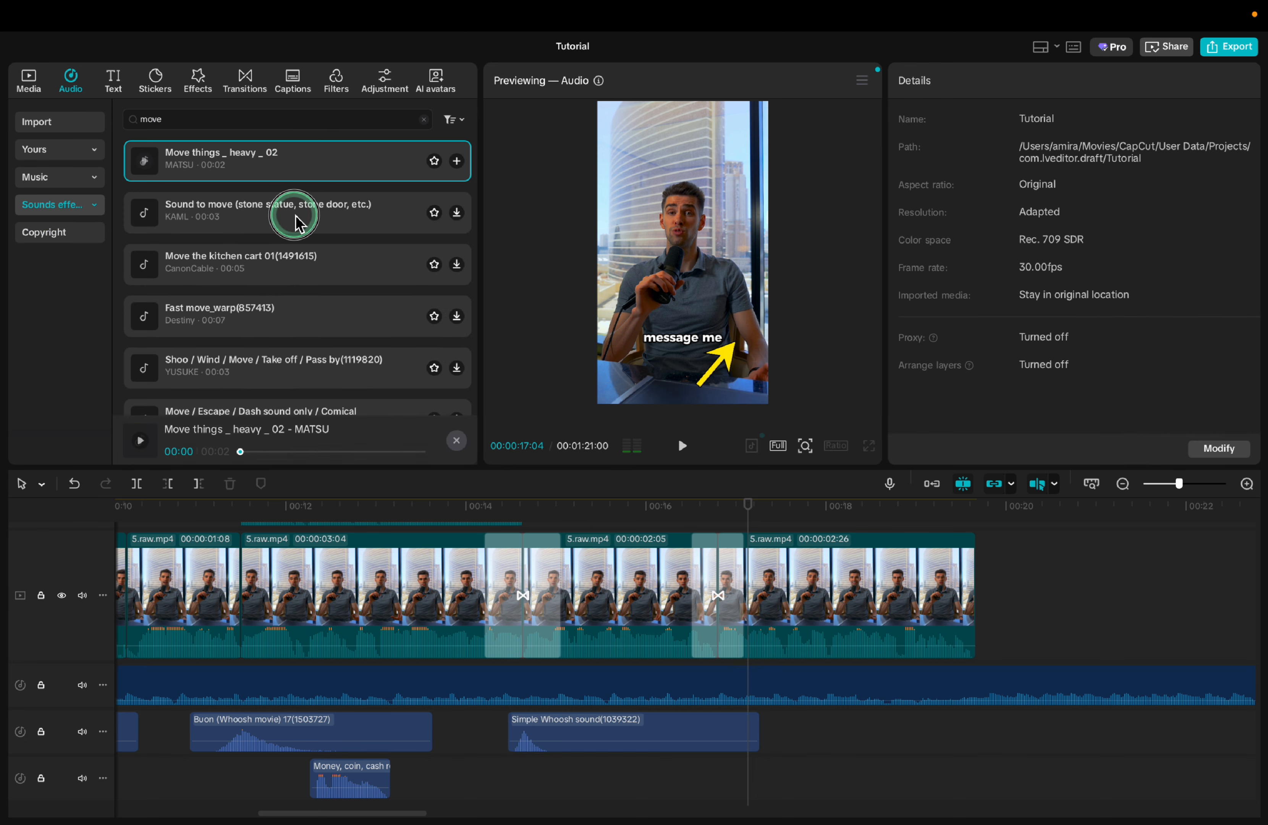
{"action": "left_click", "coordinate": [286, 311]}
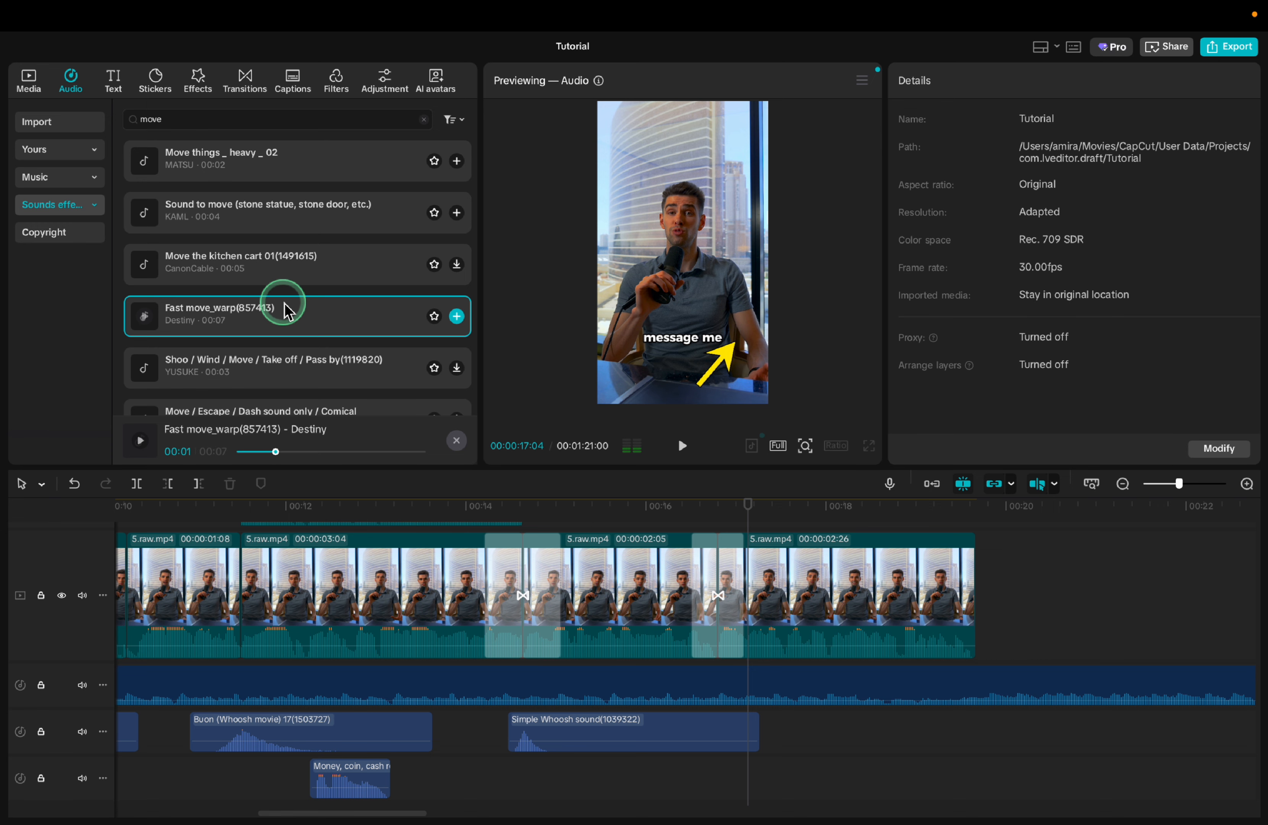
{"action": "scroll", "coordinate": [284, 304], "scroll_direction": "down", "scroll_amount": 1}
{"action": "scroll", "coordinate": [285, 302], "scroll_direction": "up", "scroll_amount": 1}
{"action": "left_click", "coordinate": [294, 169]}
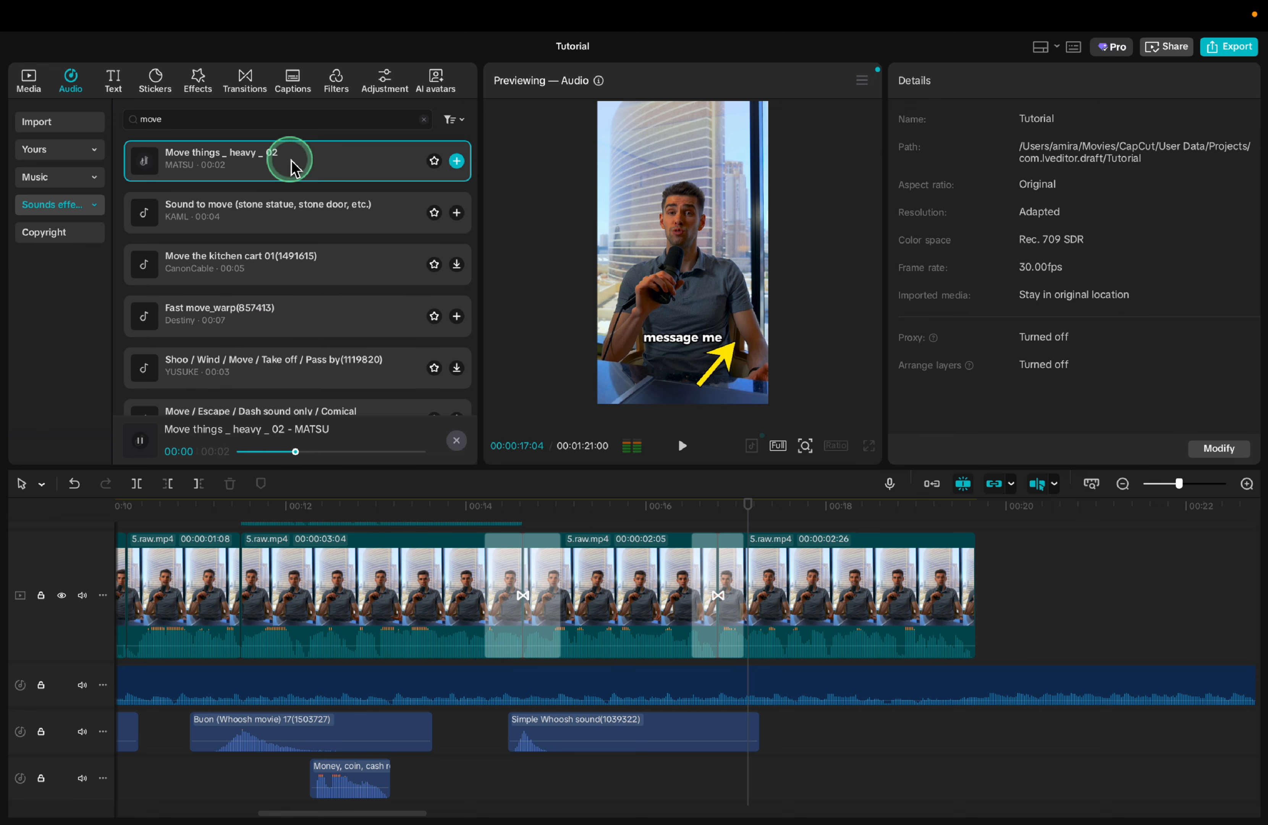
Place Move things _ heavy _ 02 under the fourth transition, lower its volume to -8.1 dB, and play back to the video's end.
{"action": "left_click_drag", "start_coordinate": [258, 169], "coordinate": [783, 781]}
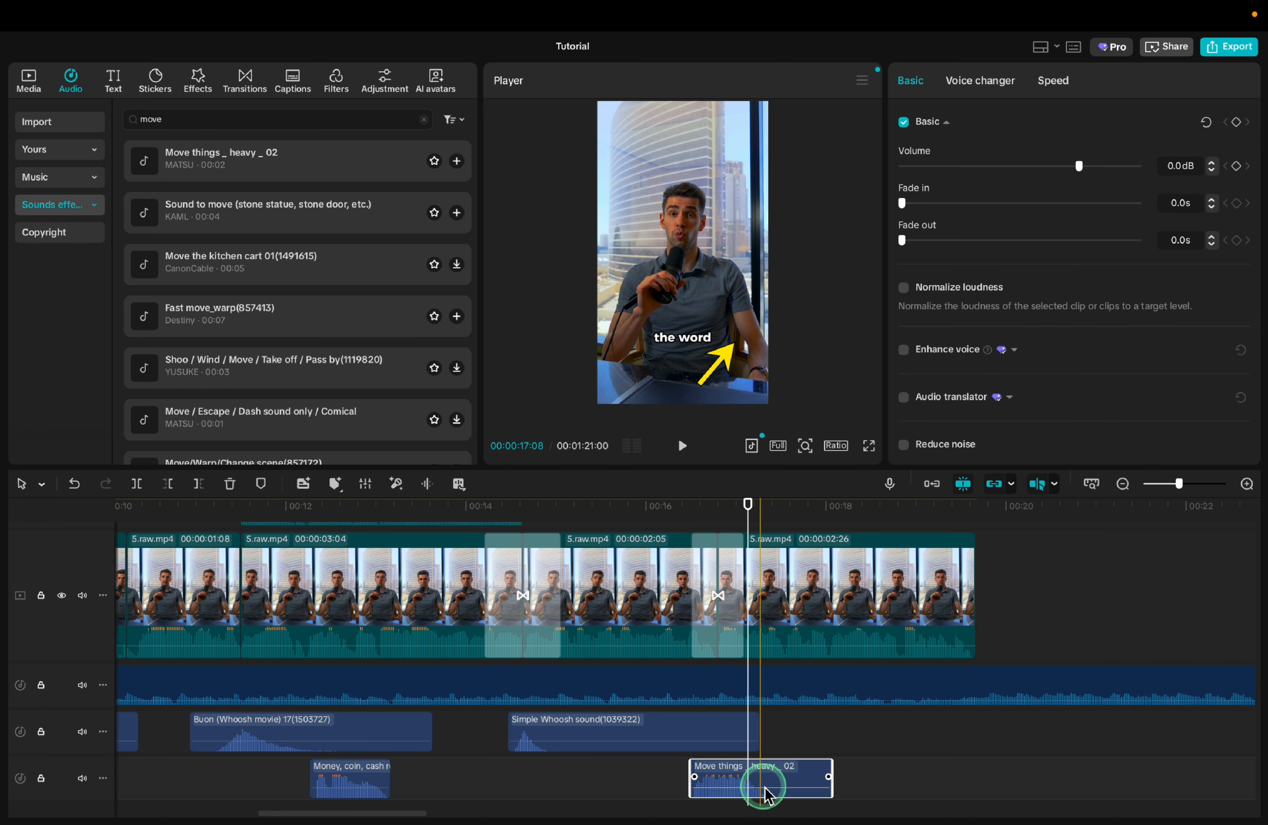
{"action": "left_click_drag", "start_coordinate": [769, 789], "coordinate": [769, 792]}
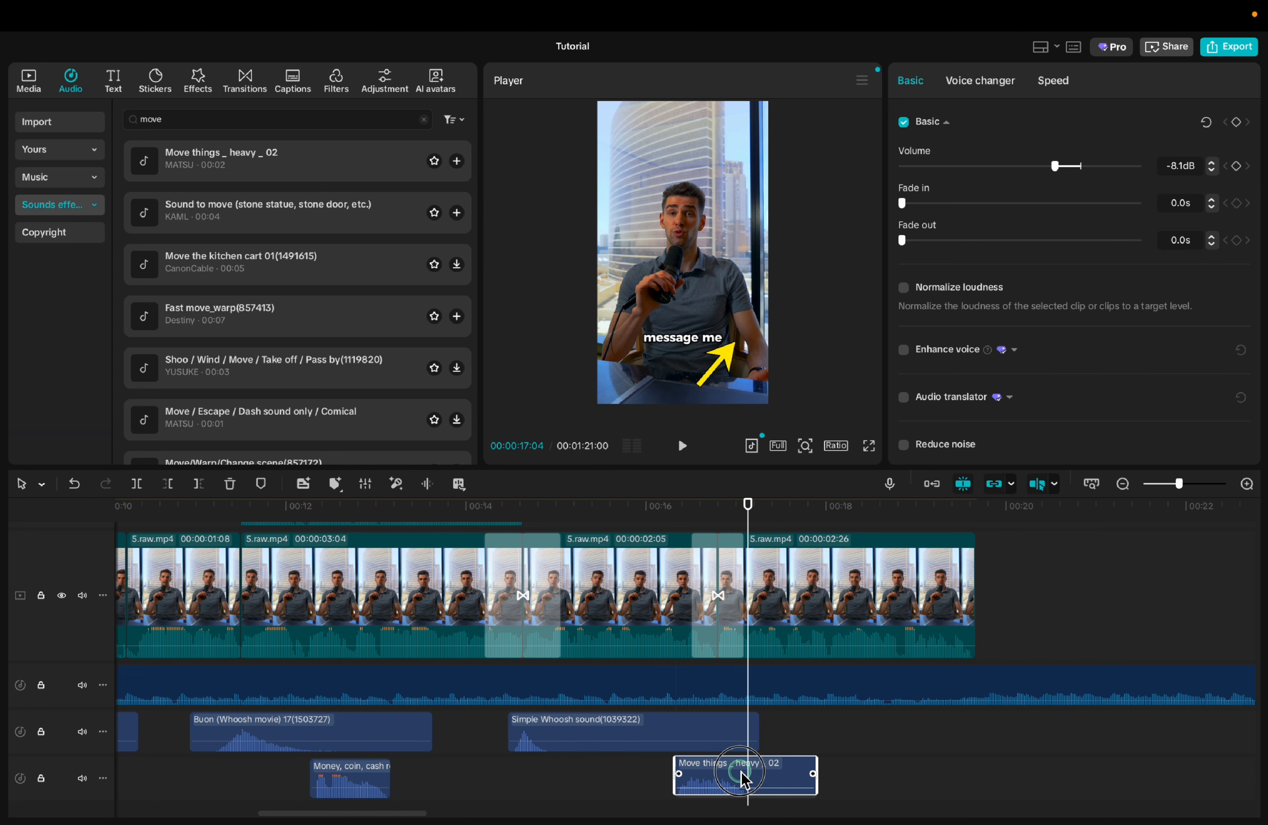
{"action": "key", "text": "space"}
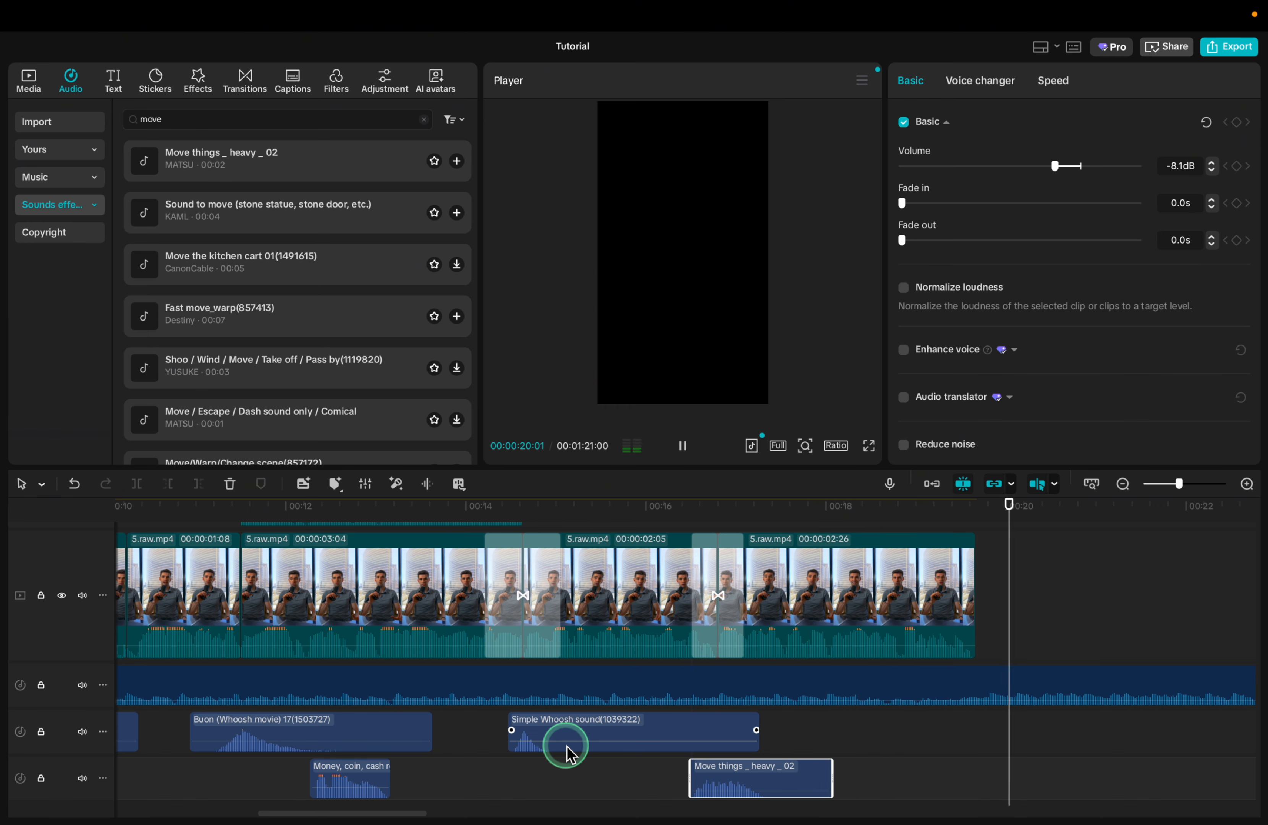
Trim off the background music beyond the last video clip so it ends at 00:19:20.
{"action": "scroll", "coordinate": [771, 731], "scroll_direction": "right", "scroll_amount": 3}
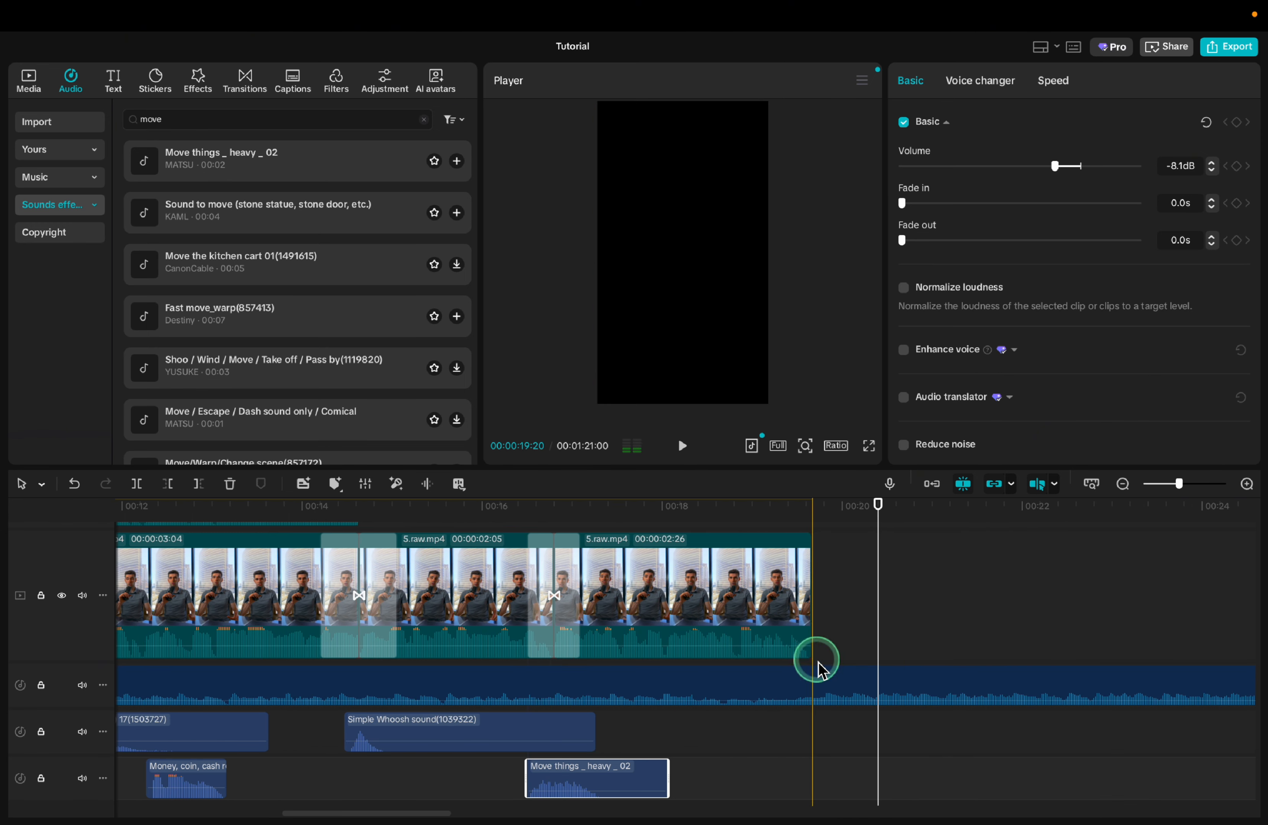
{"action": "left_click", "coordinate": [817, 682]}
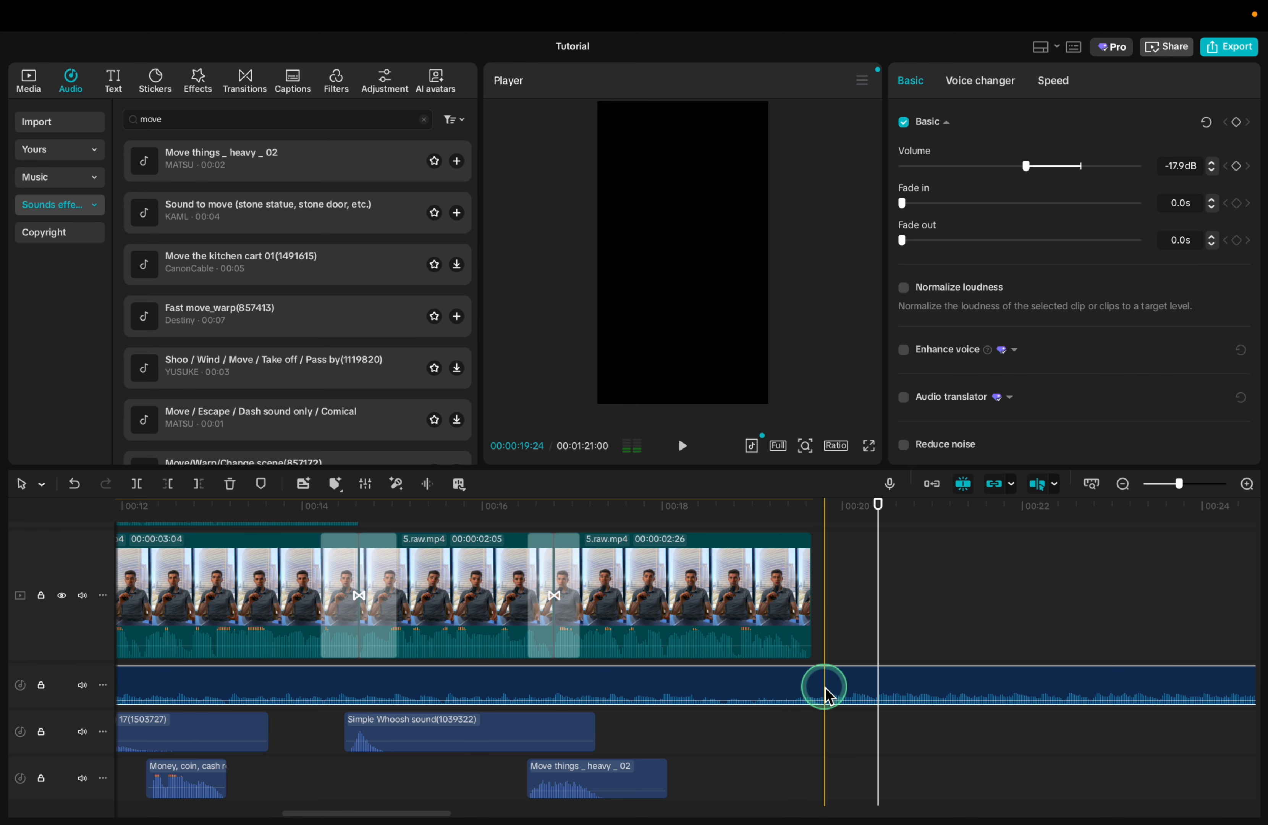
{"action": "key", "text": "w"}
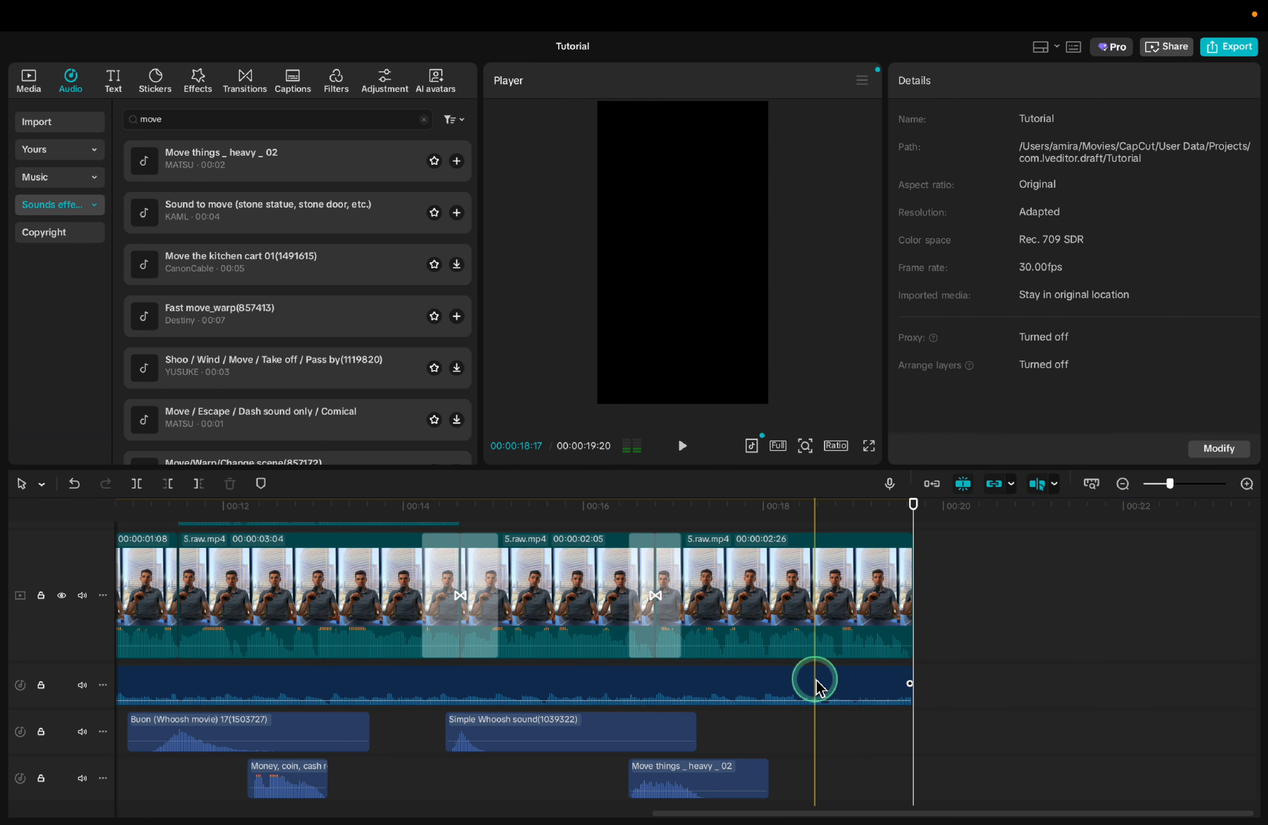
Give the background music a 1.5 s fade-out at the video's end and play back the ending.
{"action": "left_click", "coordinate": [907, 689]}
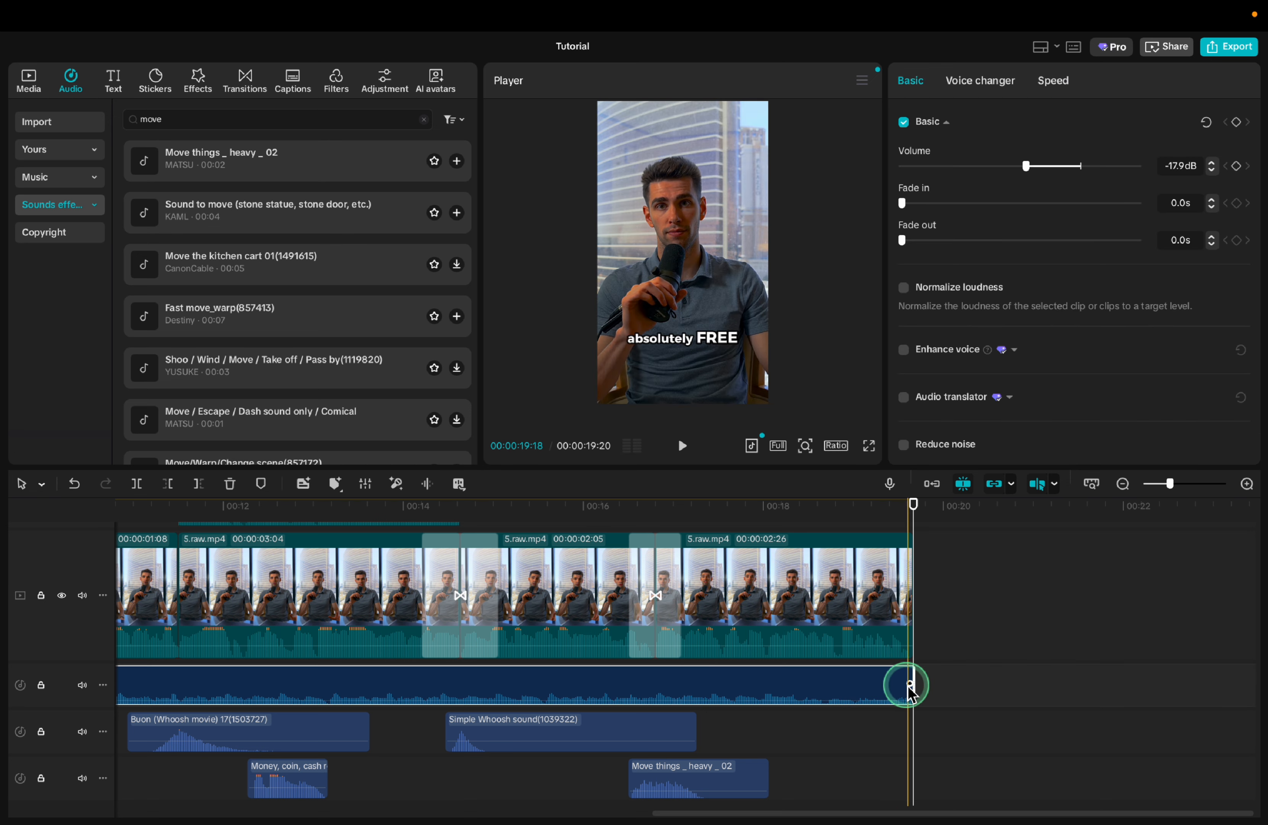
{"action": "left_click", "coordinate": [865, 711]}
{"action": "left_click", "coordinate": [903, 689]}
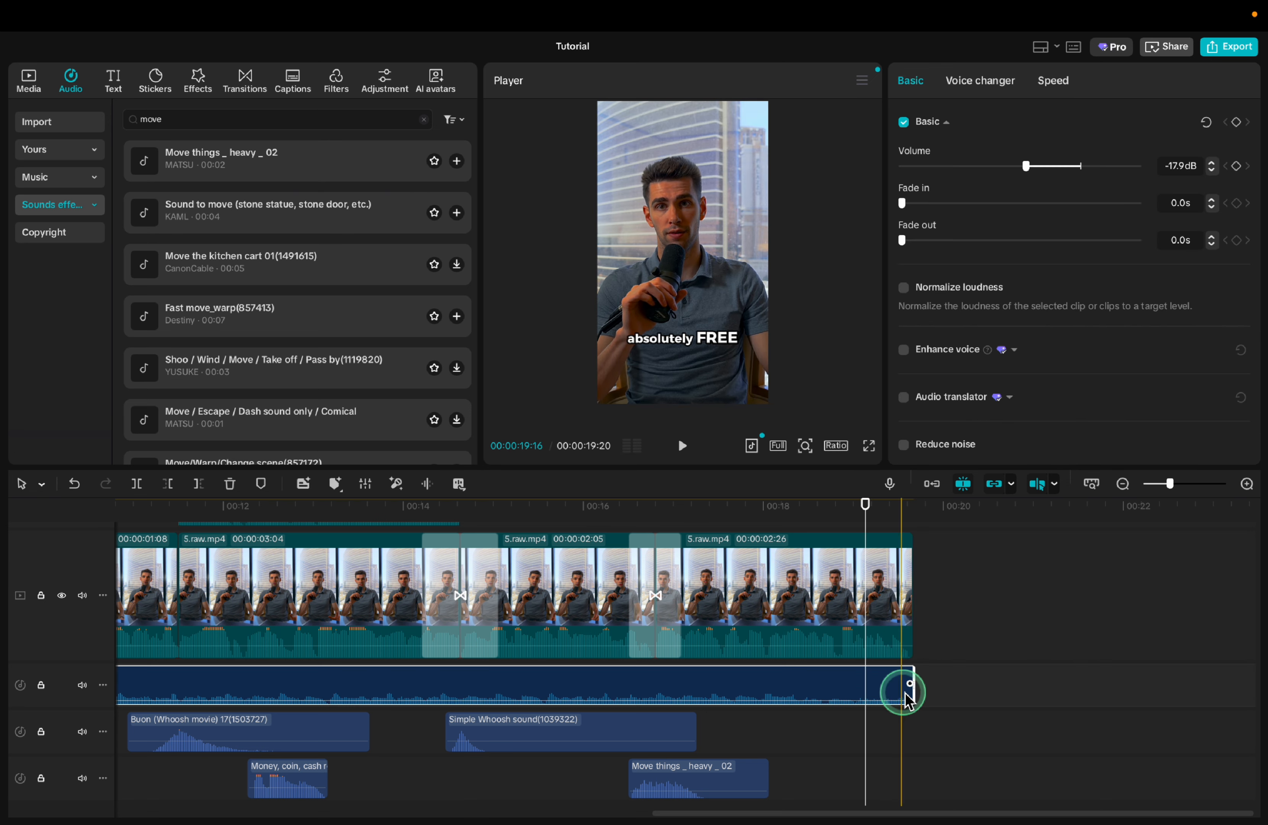
{"action": "left_click_drag", "start_coordinate": [910, 684], "coordinate": [805, 685]}
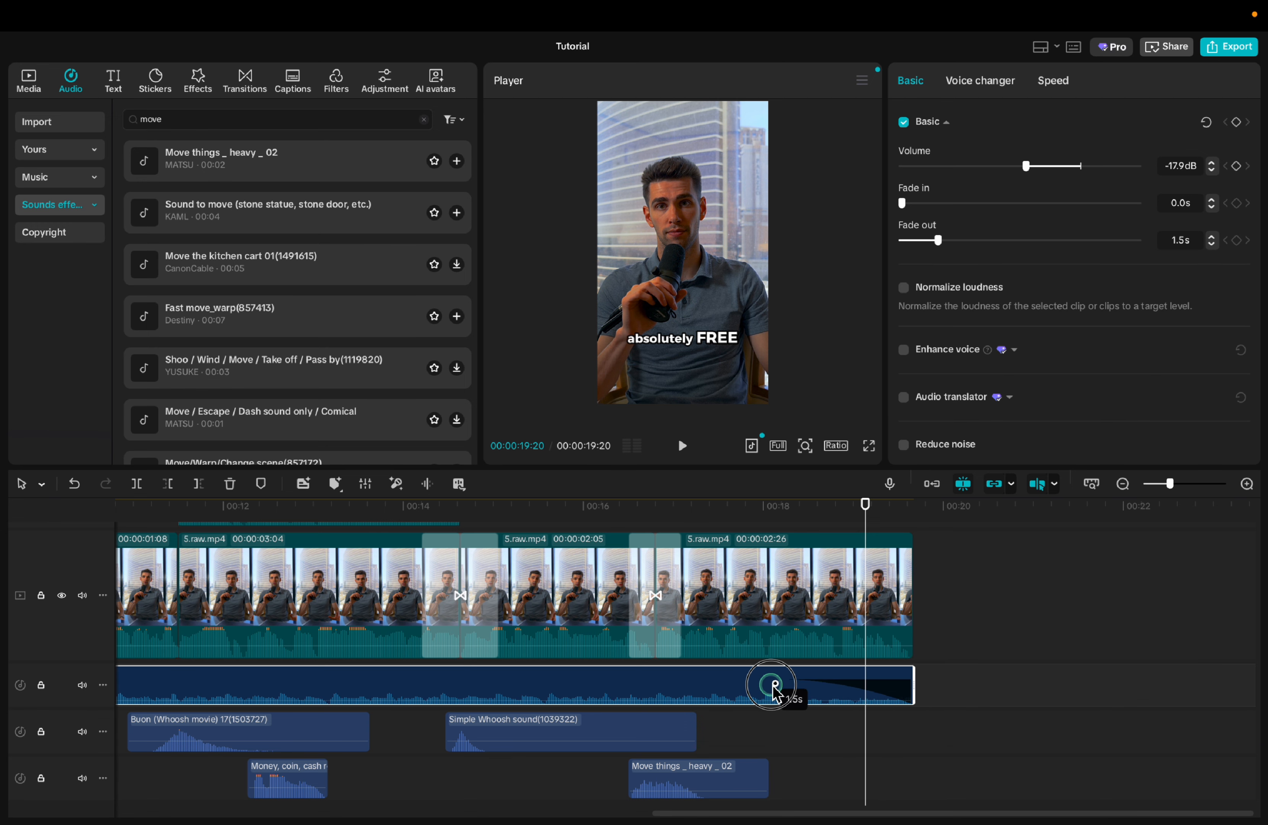
{"action": "left_click_drag", "start_coordinate": [779, 684], "coordinate": [783, 684]}
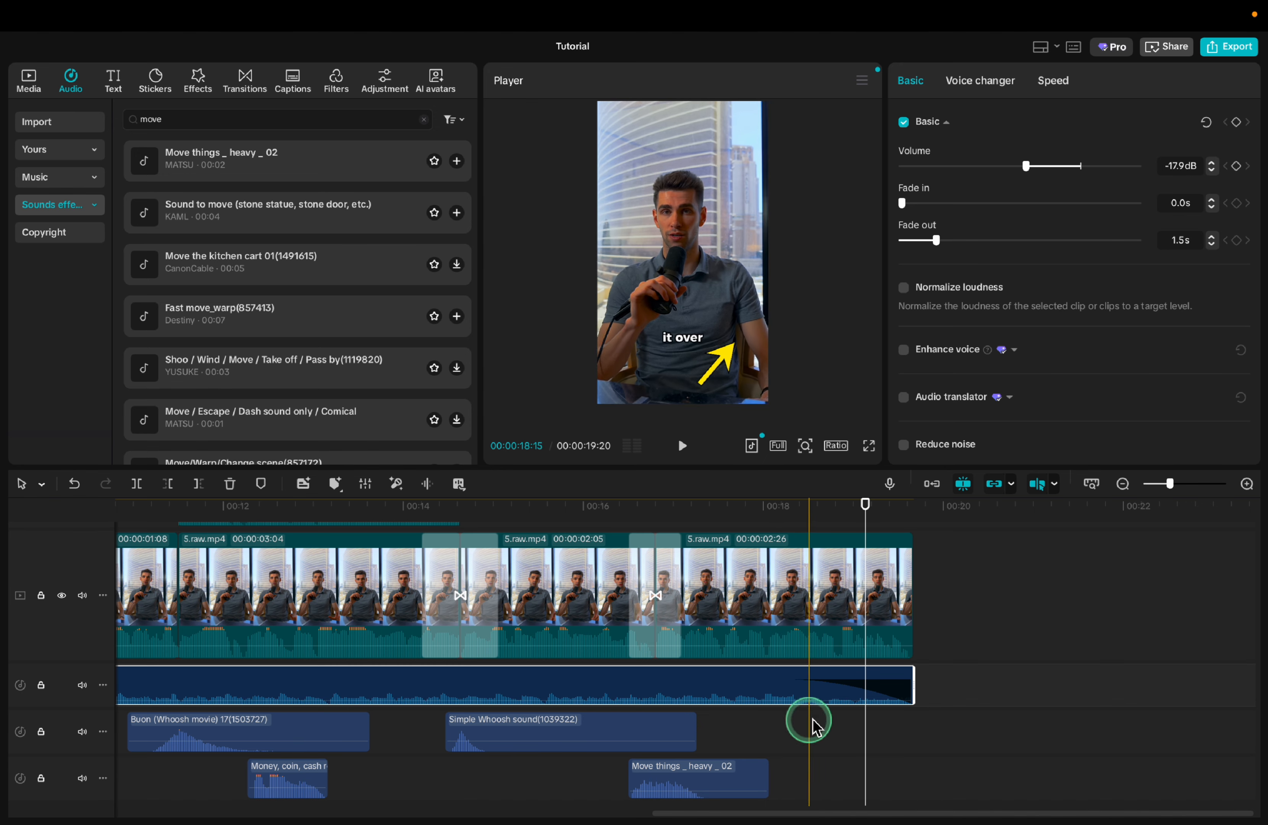
{"action": "left_click", "coordinate": [628, 686]}
{"action": "key", "text": "space"}
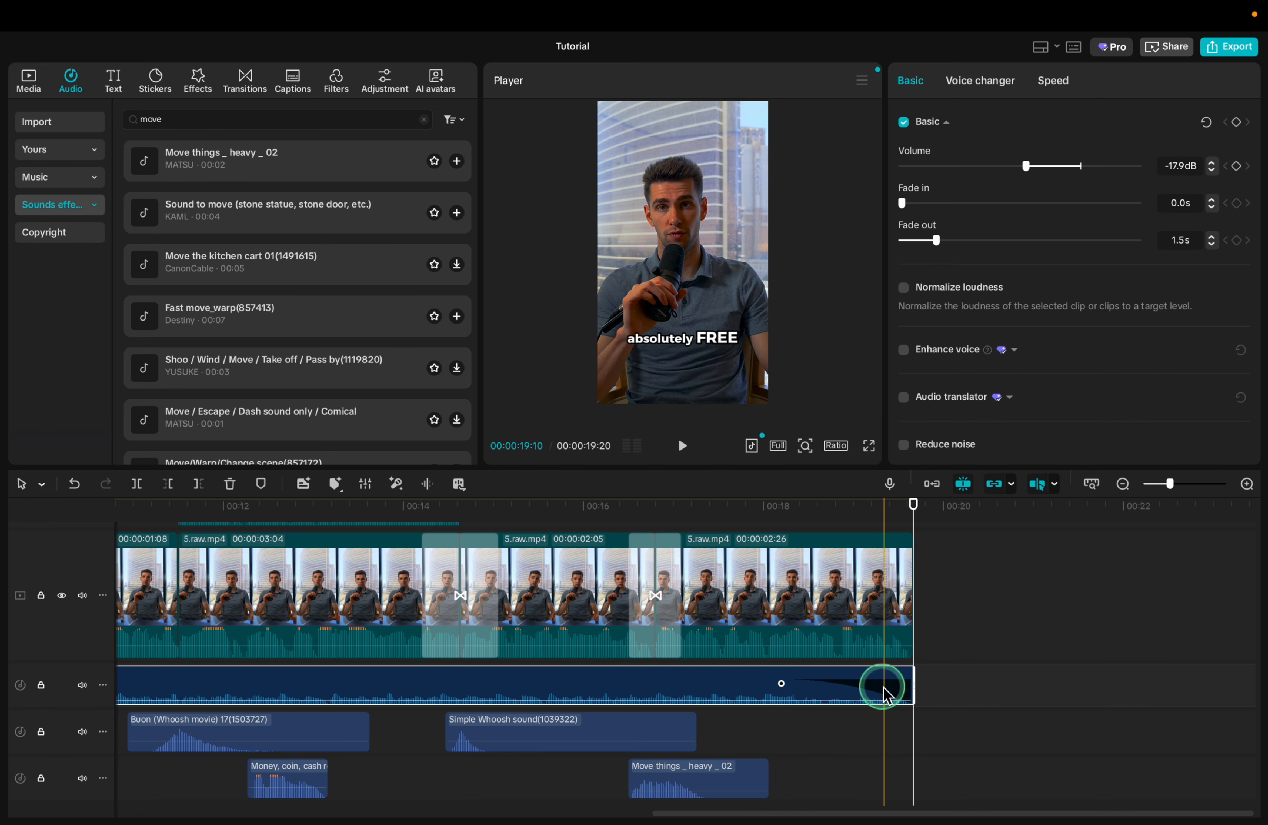
Give the background music a 1.4 s fade-in at the video's start and play back the opening.
{"action": "scroll", "coordinate": [681, 688], "scroll_direction": "left", "scroll_amount": 10}
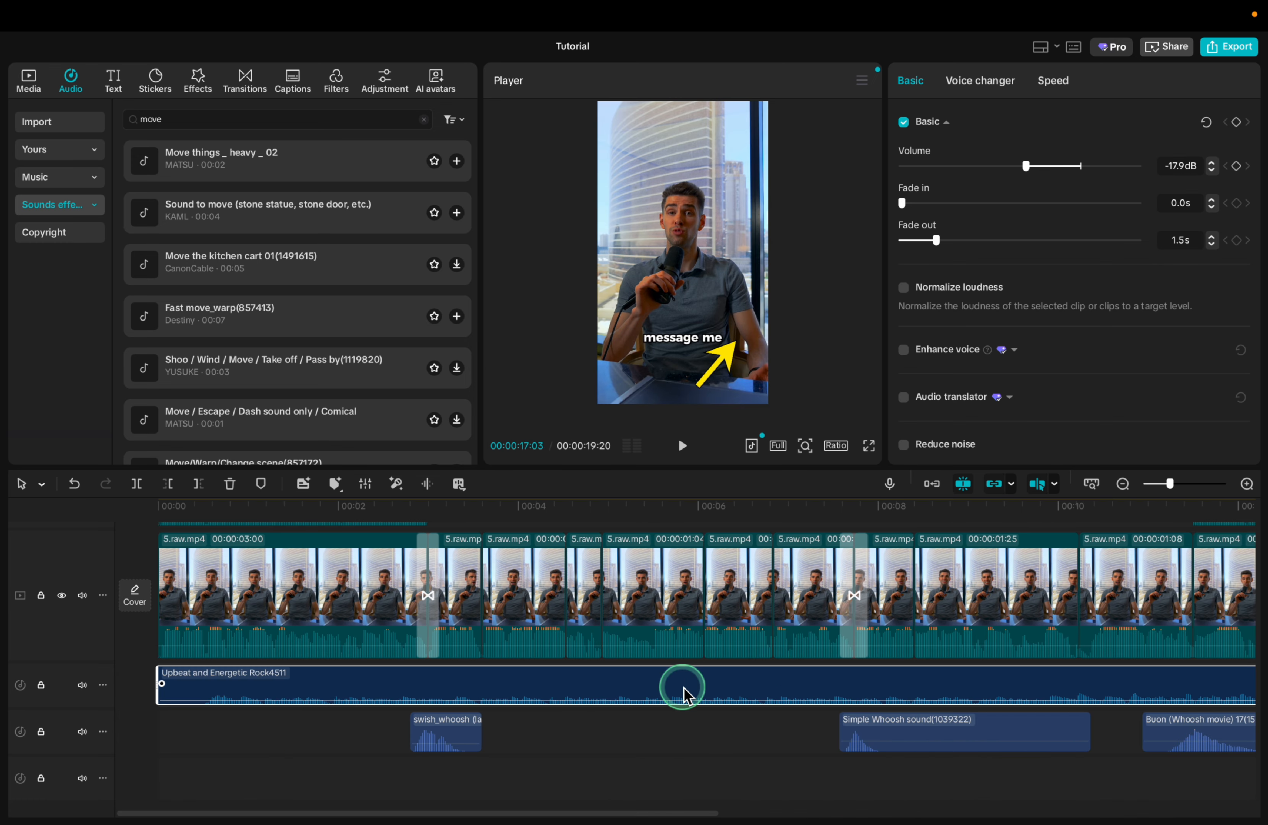
{"action": "left_click_drag", "start_coordinate": [161, 684], "coordinate": [281, 688]}
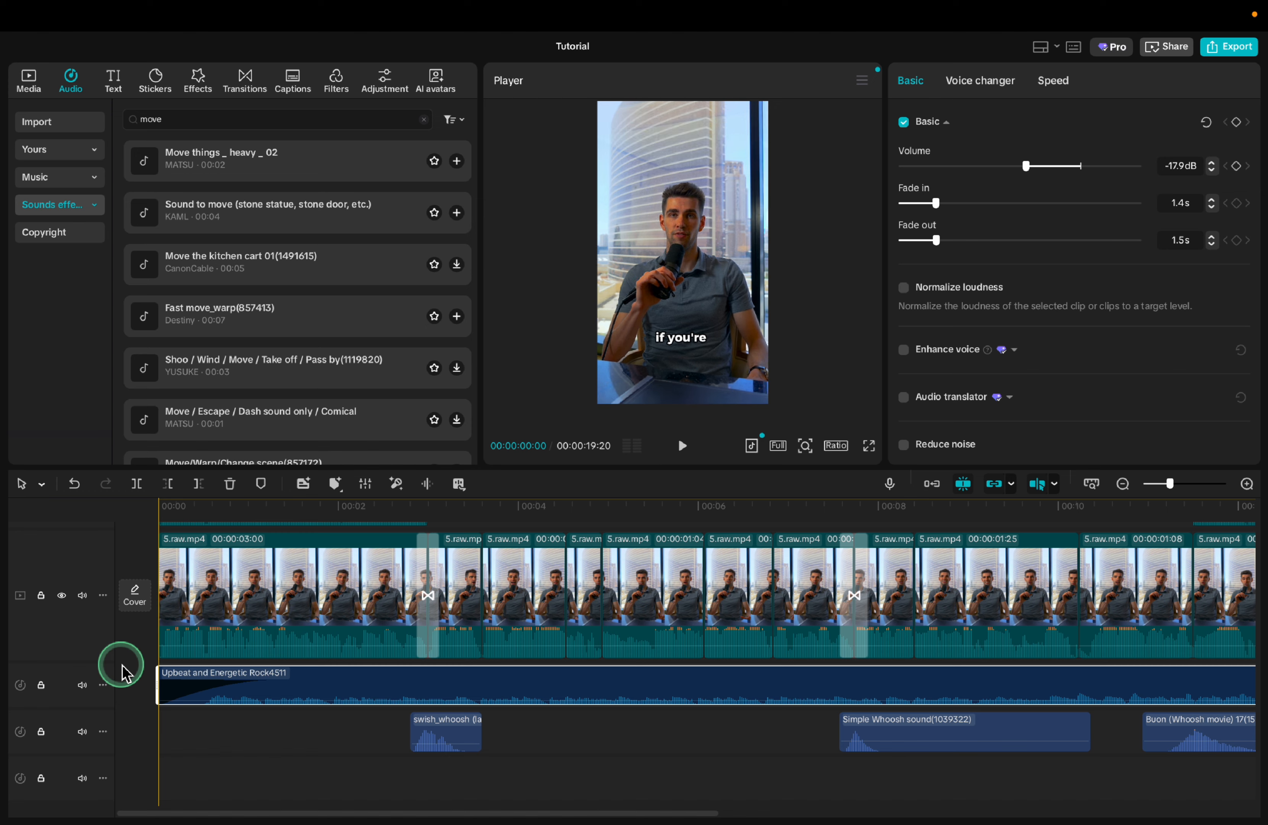
{"action": "key", "text": "space"}
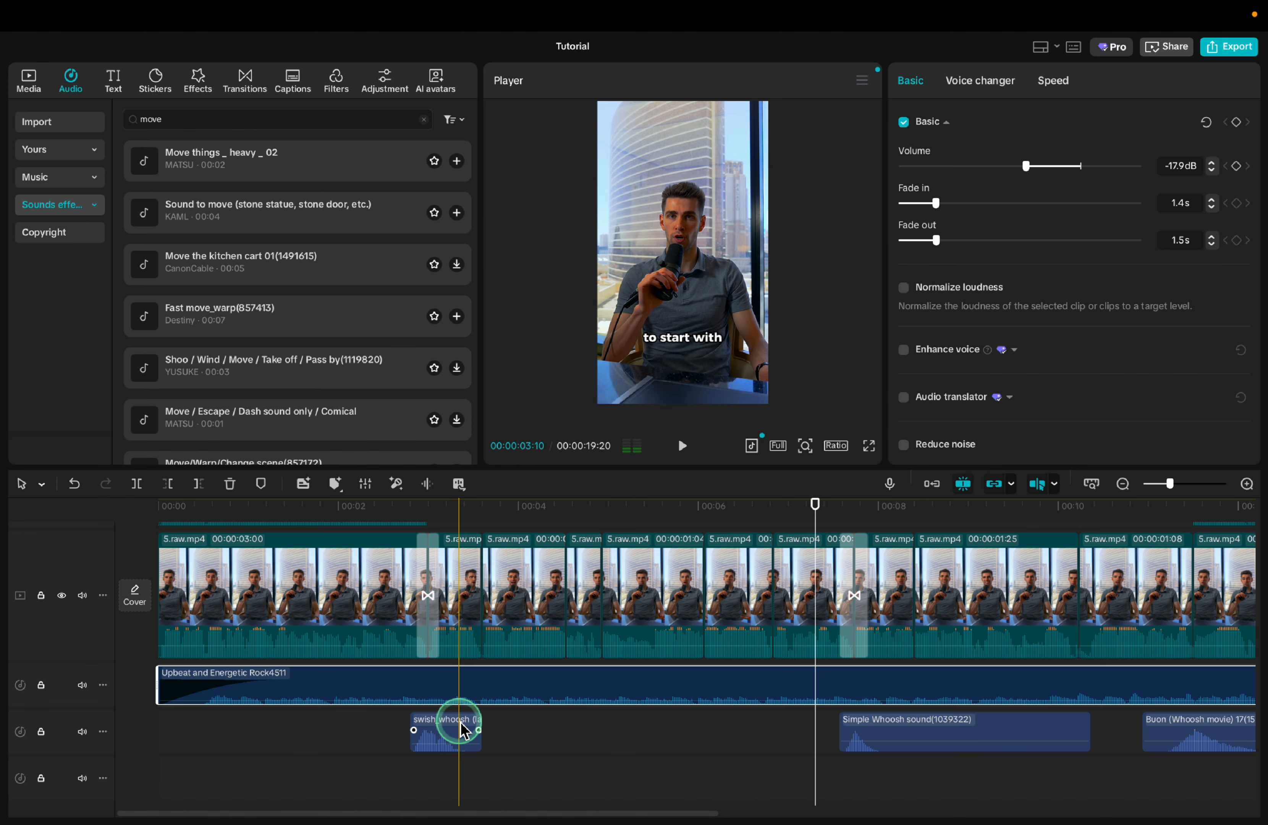
Review the edited video in full screen through to its end, exit full screen, and return to the beginning of the timeline.
{"action": "scroll", "coordinate": [464, 730], "scroll_direction": "up", "scroll_amount": 5}
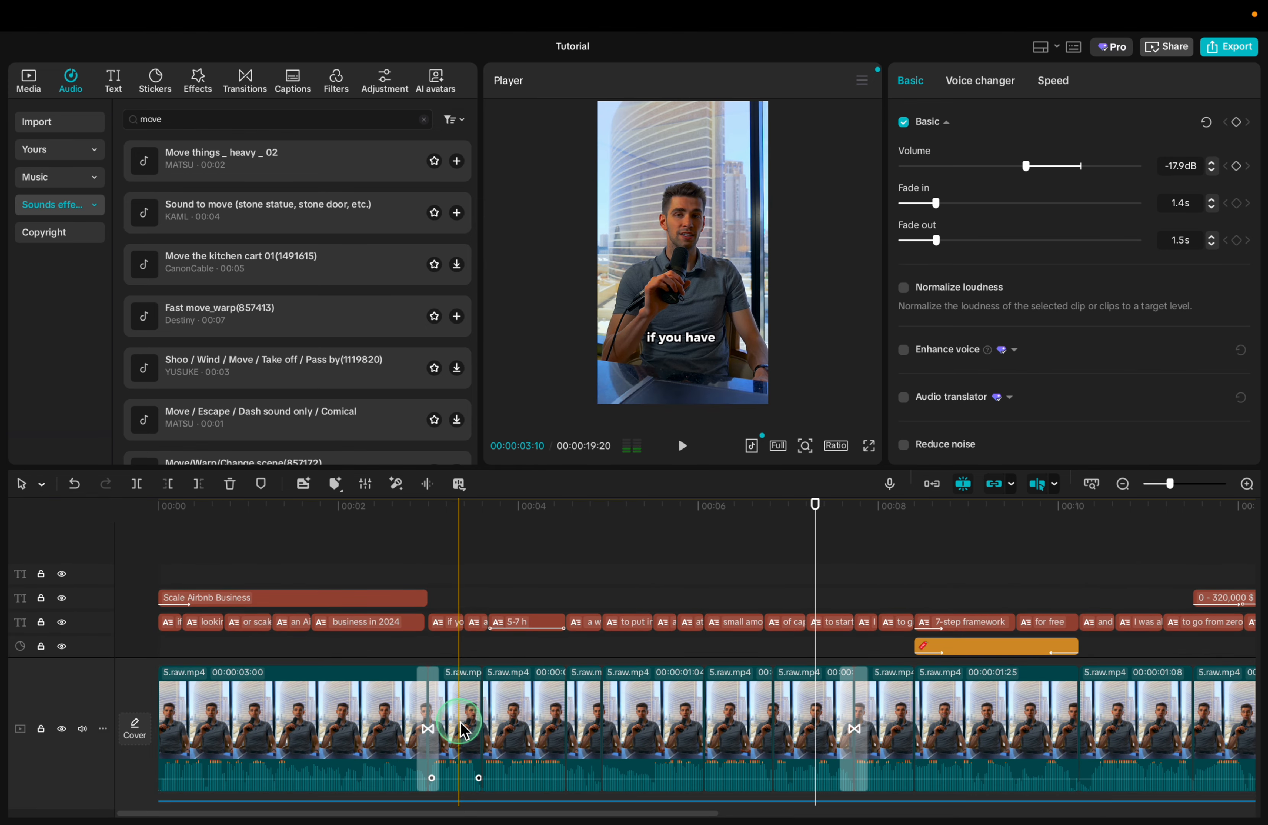
{"action": "left_click_drag", "start_coordinate": [478, 658], "coordinate": [750, 559]}
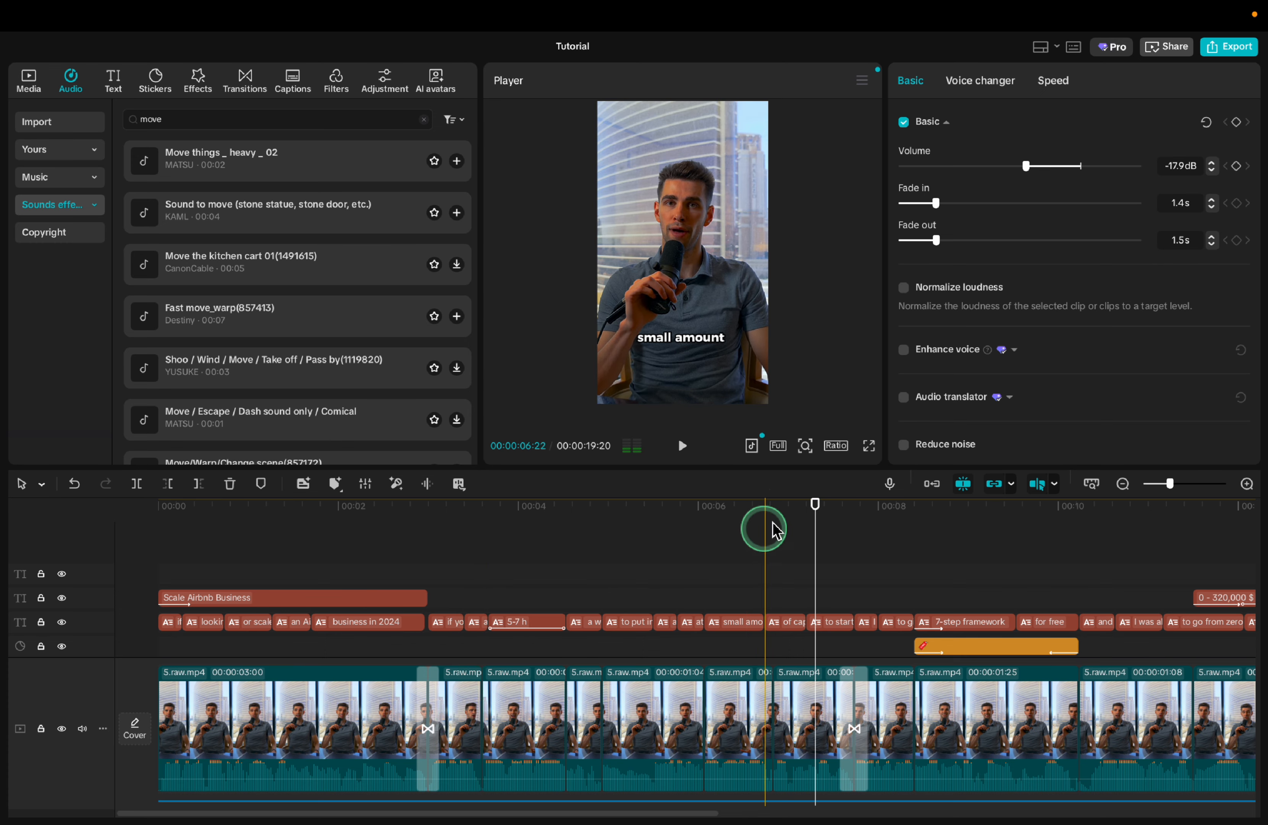
{"action": "left_click", "coordinate": [870, 456]}
{"action": "key", "text": "space"}
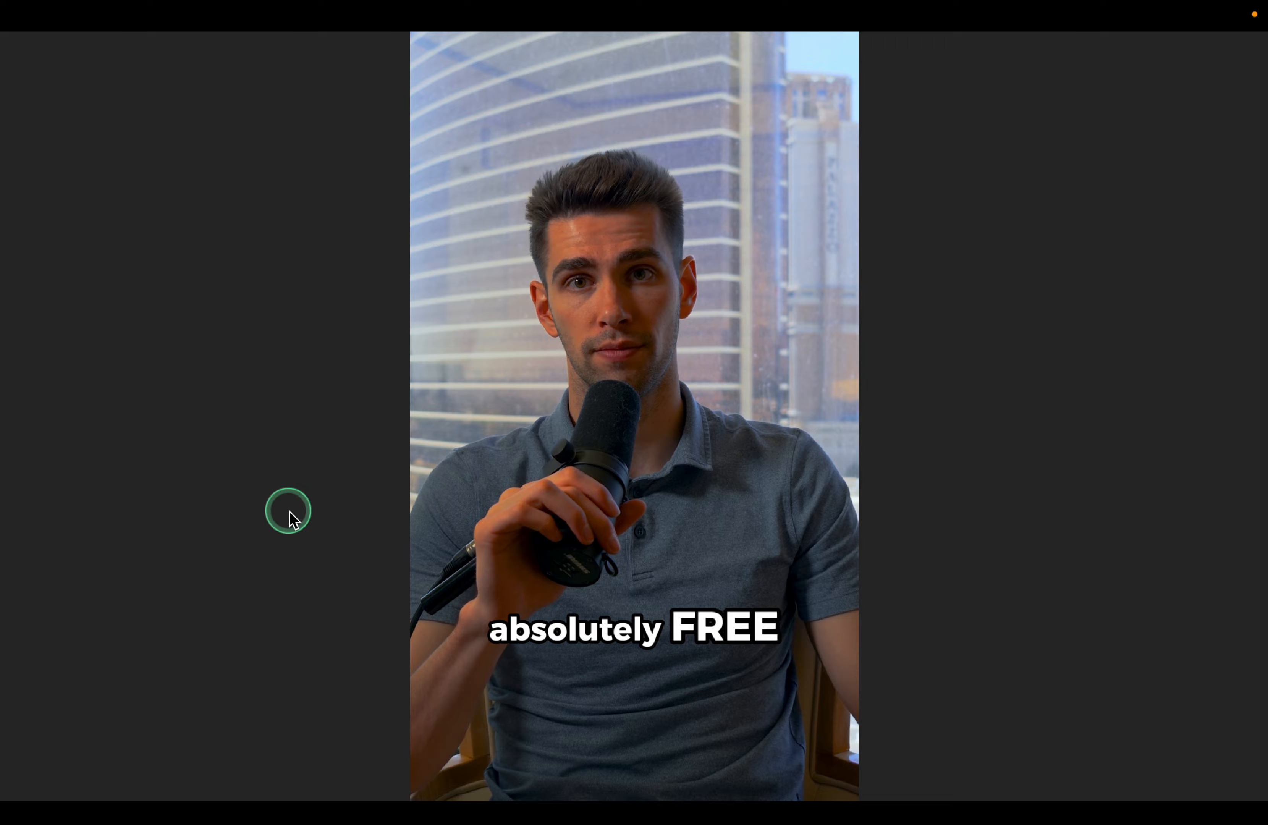
{"action": "key", "text": "Escape"}
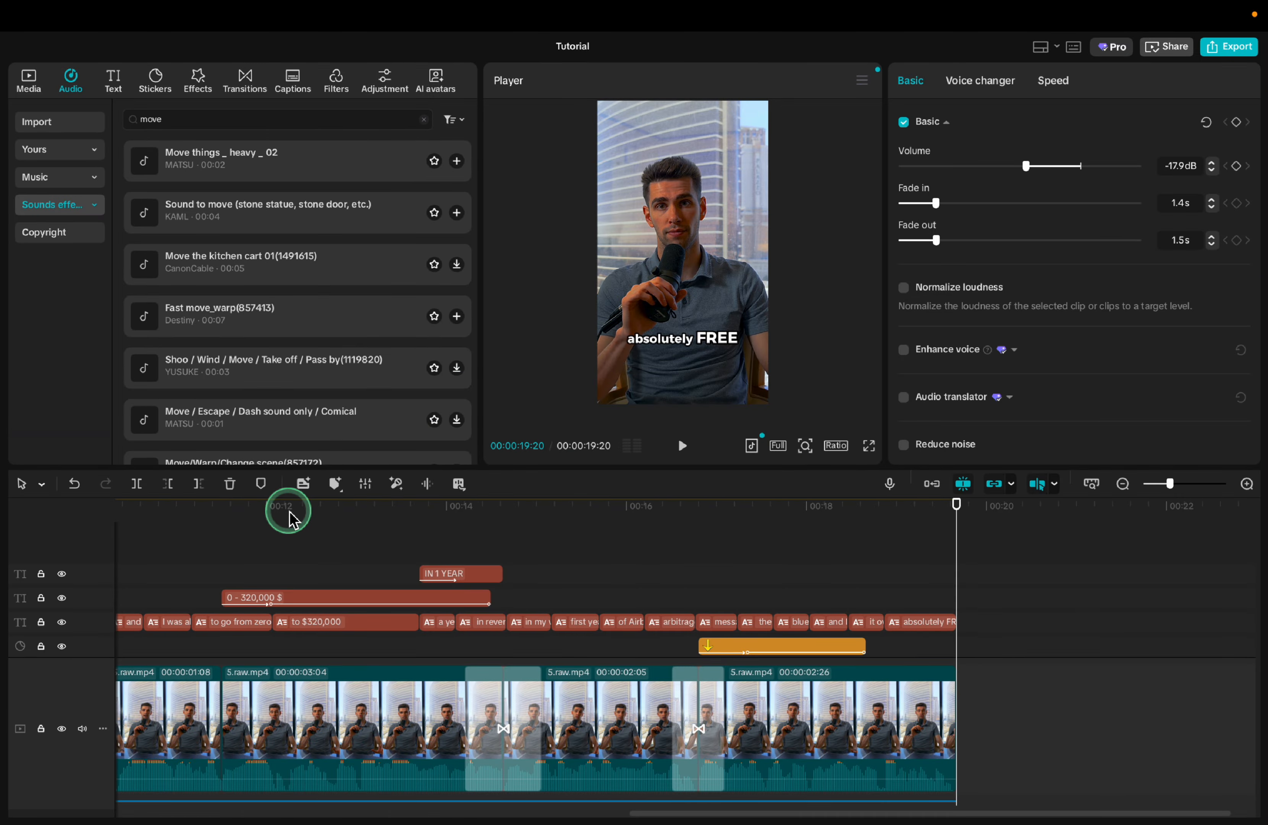
{"action": "left_click", "coordinate": [452, 734]}
{"action": "scroll", "coordinate": [453, 737], "scroll_direction": "left", "scroll_amount": 10}
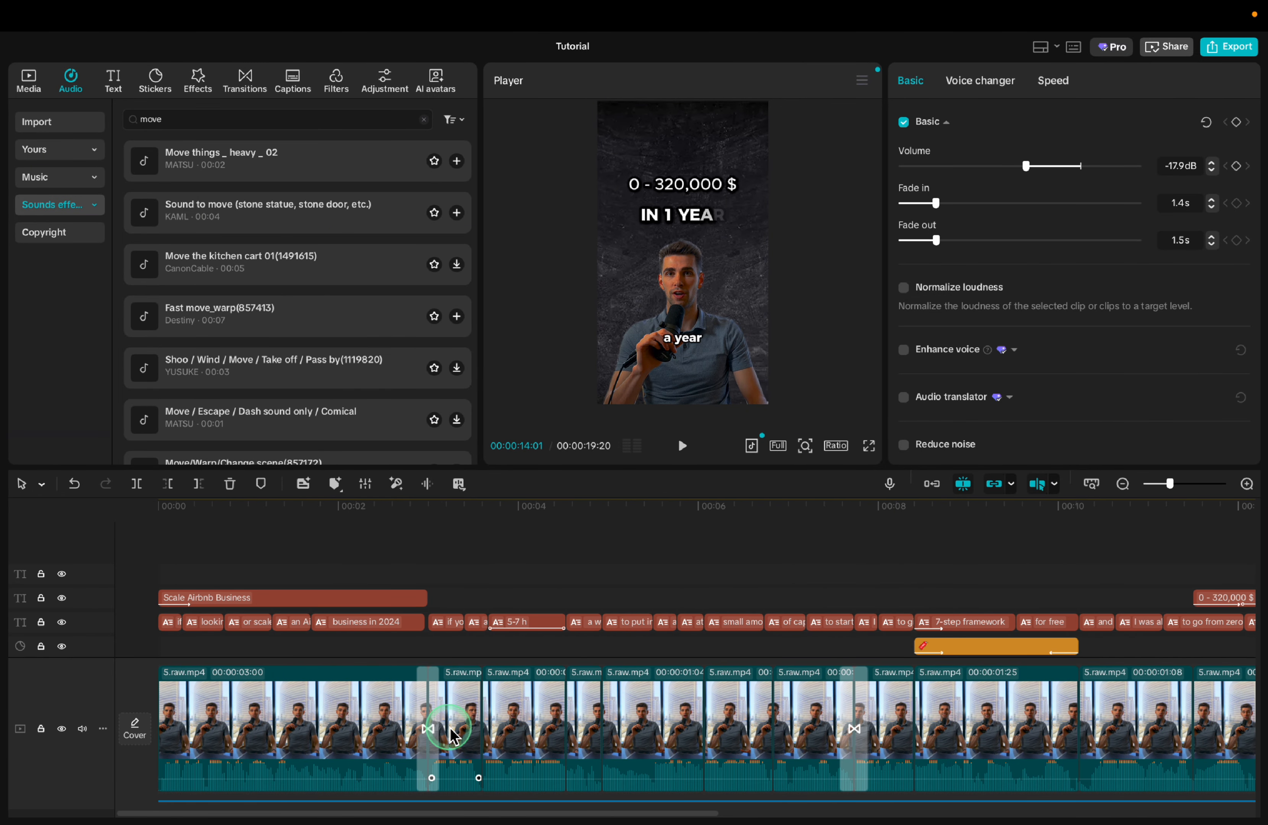